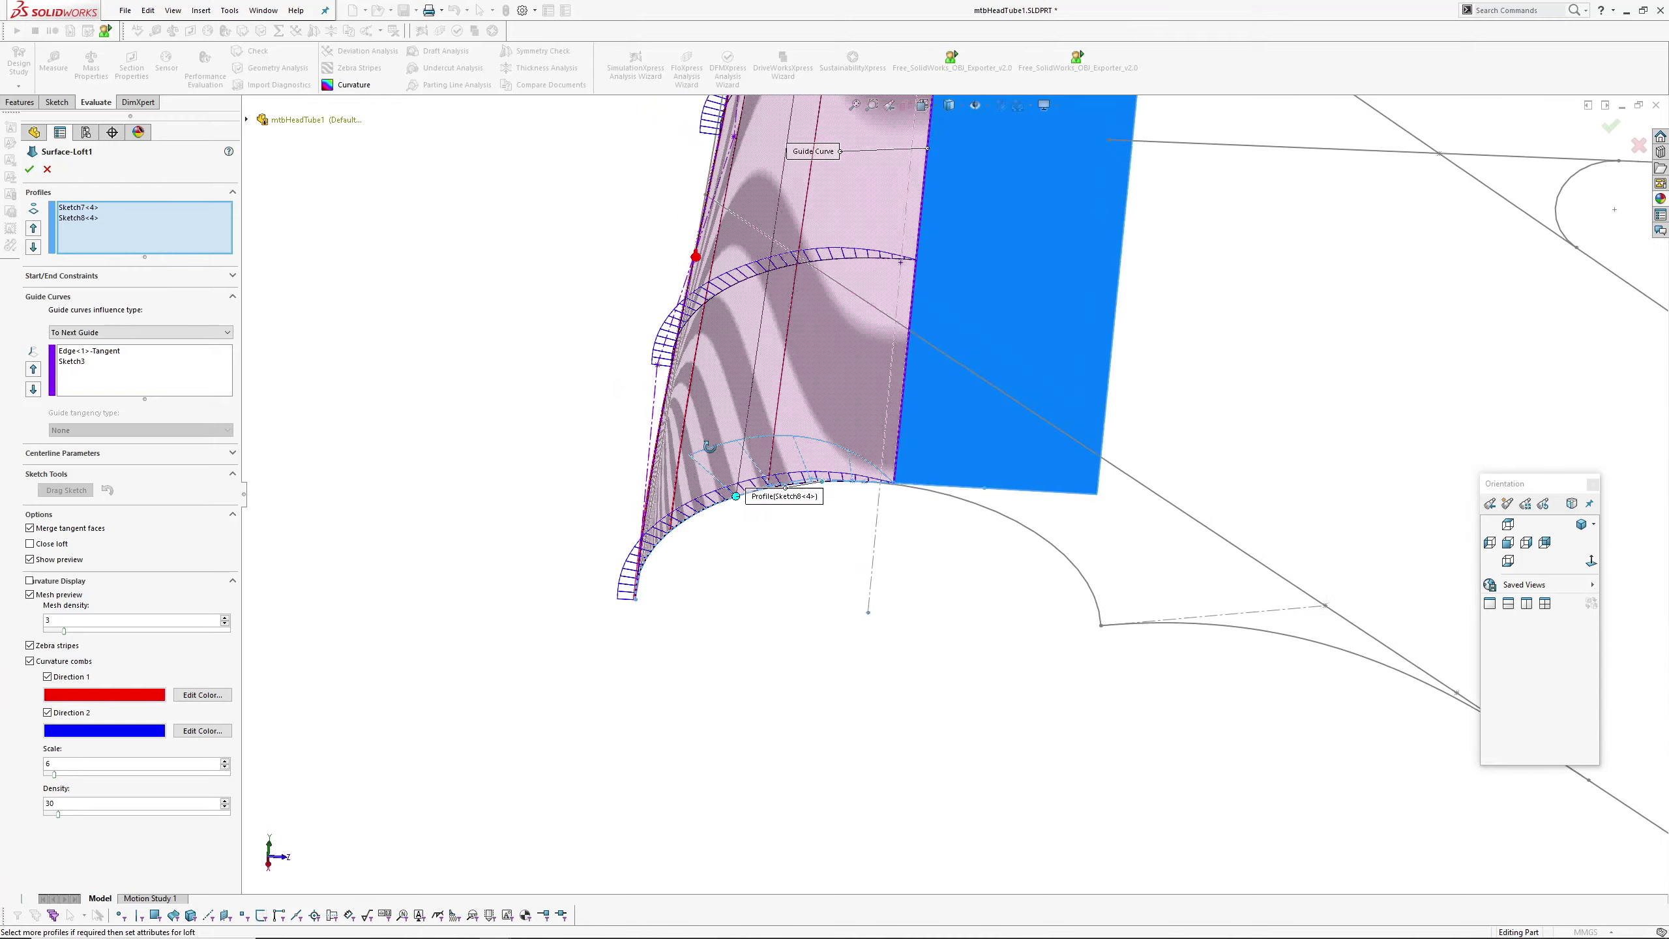
- Examine the zebra stripes and curvature combs on the head tube loft preview from several angles, and cancel the loft edit
middle_click_drag(709, 174, 606, 257, "ctrl")
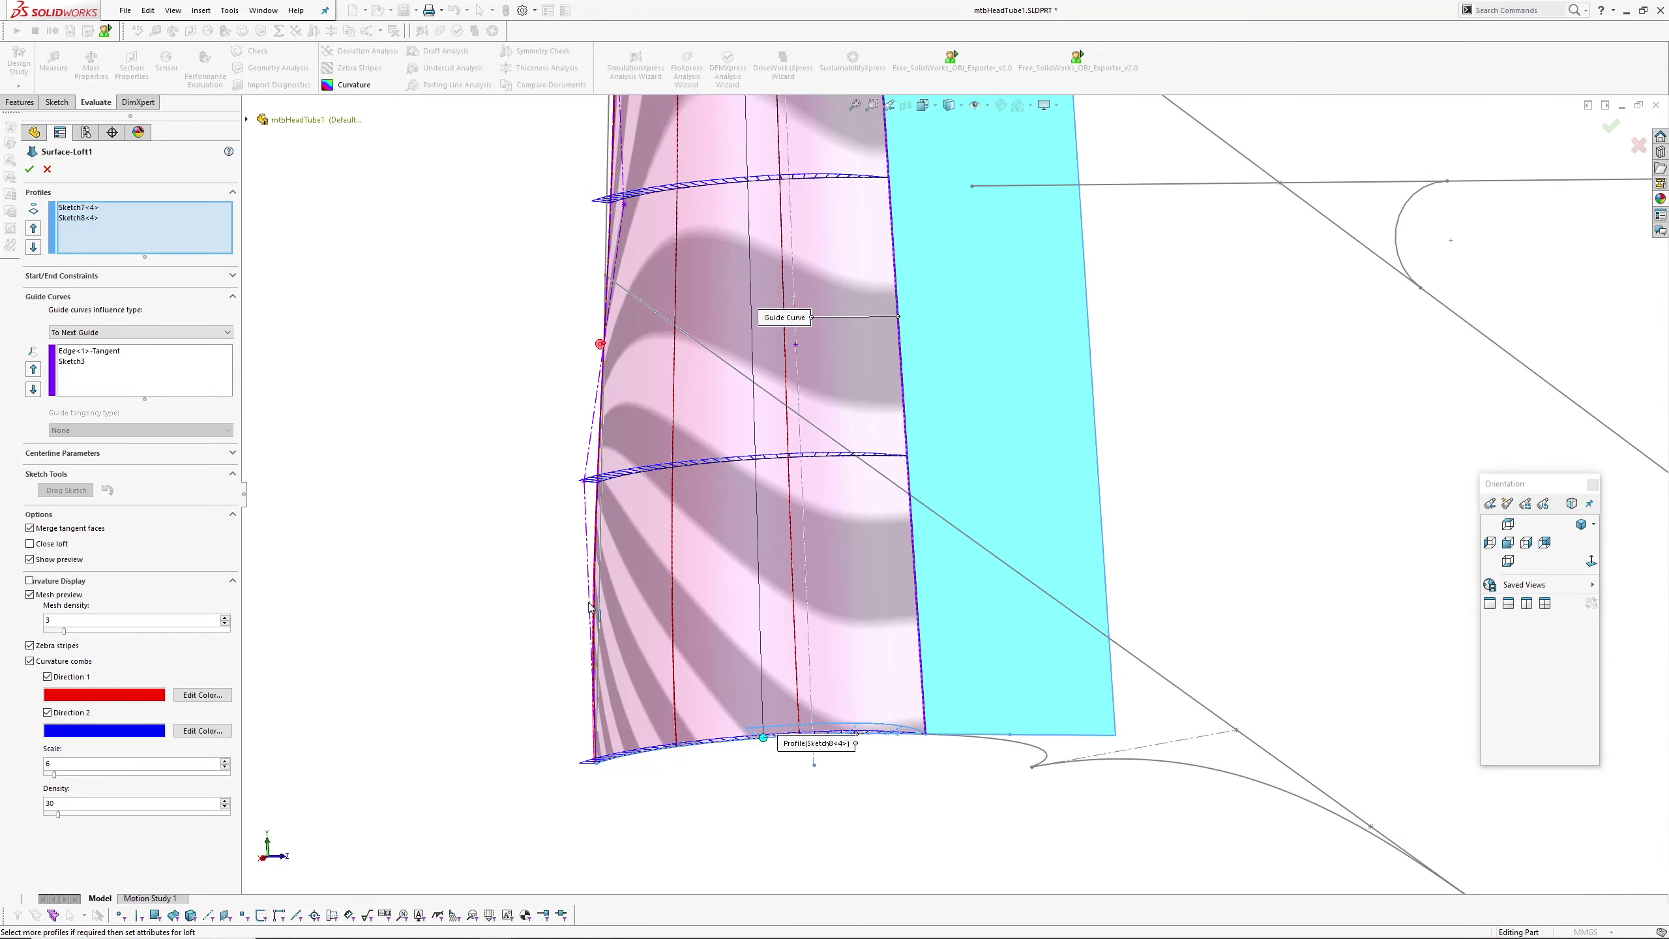
mouse_move(598, 730)
middle_mouse_down()
mouse_move(657, 624)
mouse_move(683, 488)
mouse_move(775, 486)
mouse_move(756, 489)
mouse_move(764, 527)
middle_mouse_up()
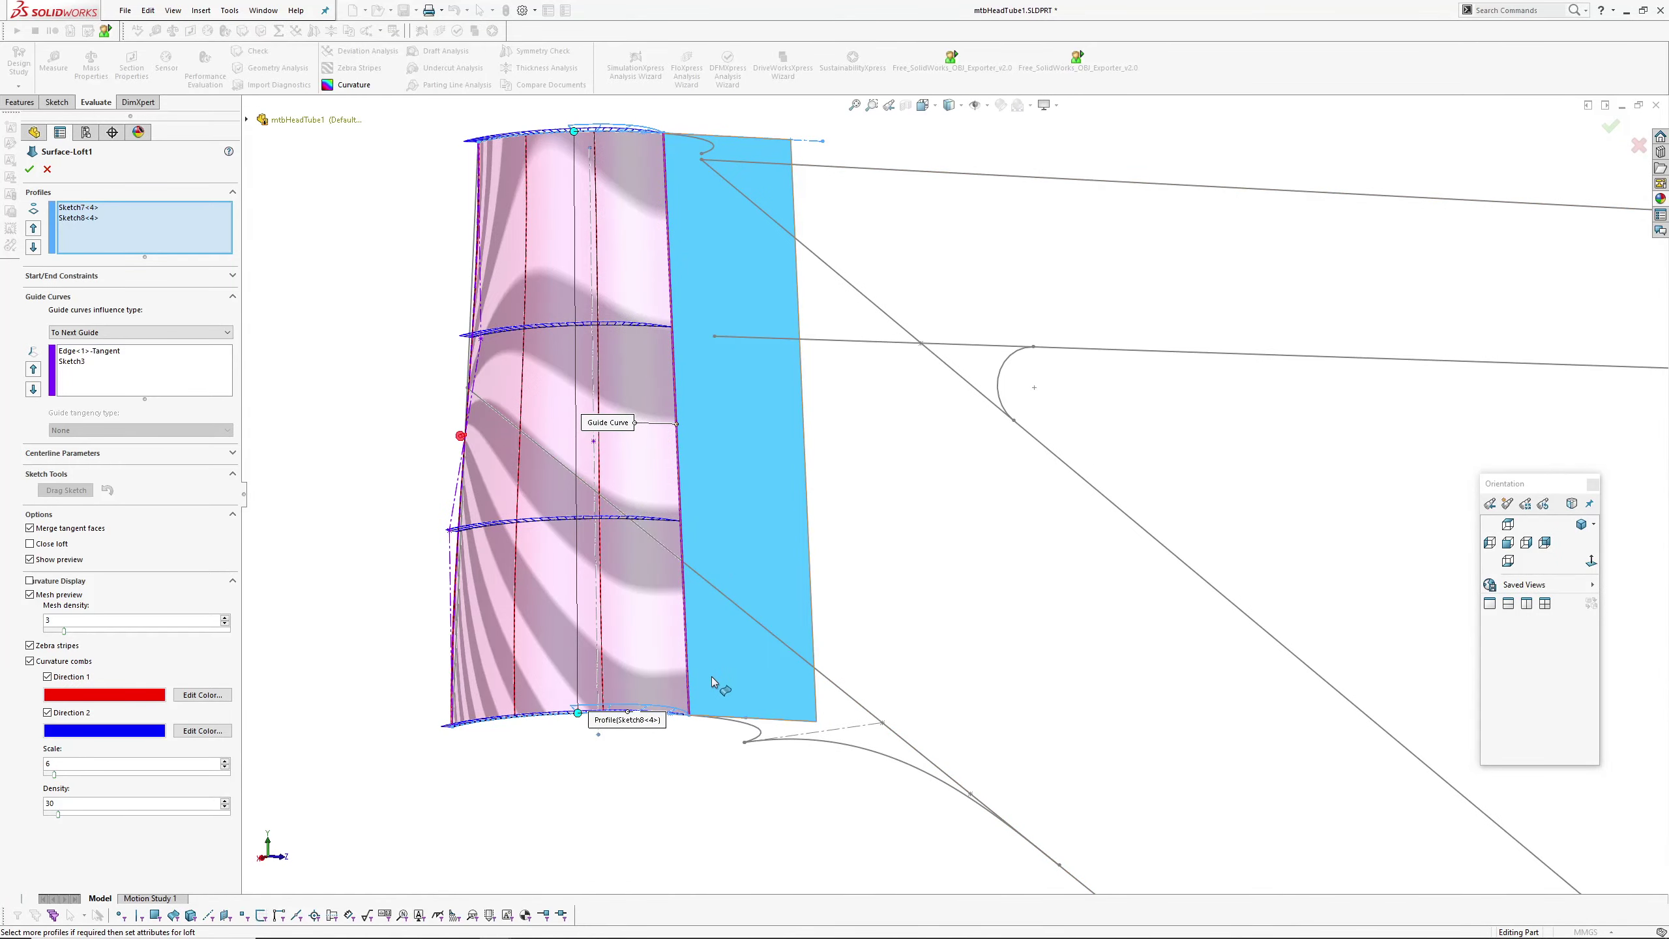
middle_click_drag(712, 676, 718, 322)
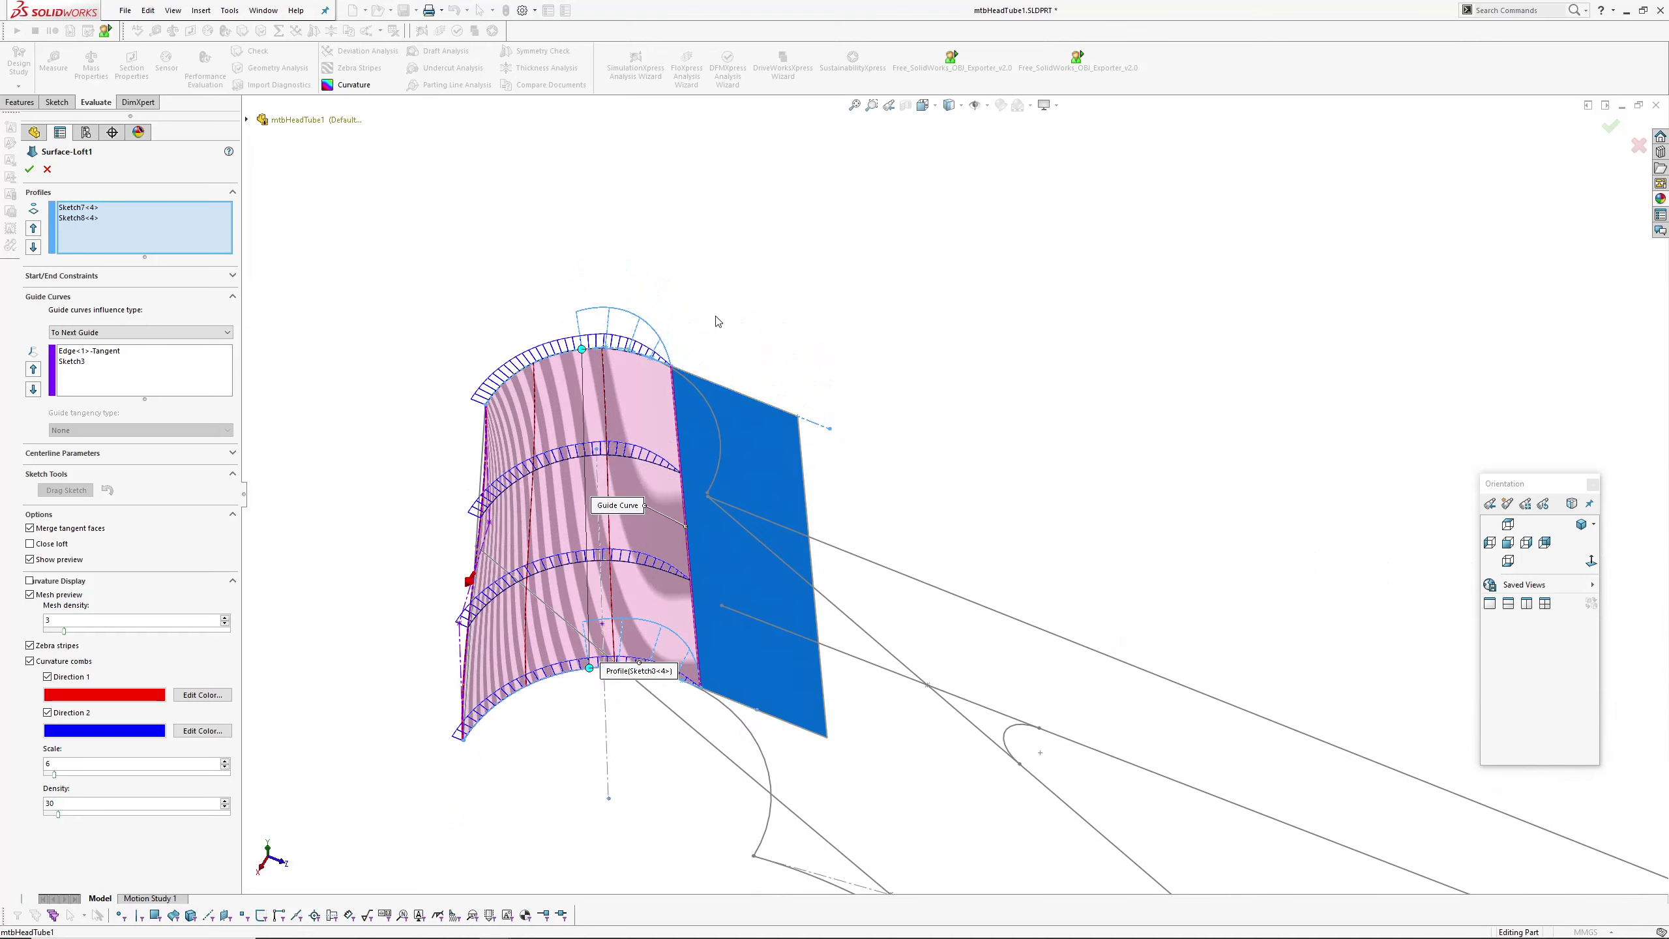
middle_click_drag(690, 618, 571, 526)
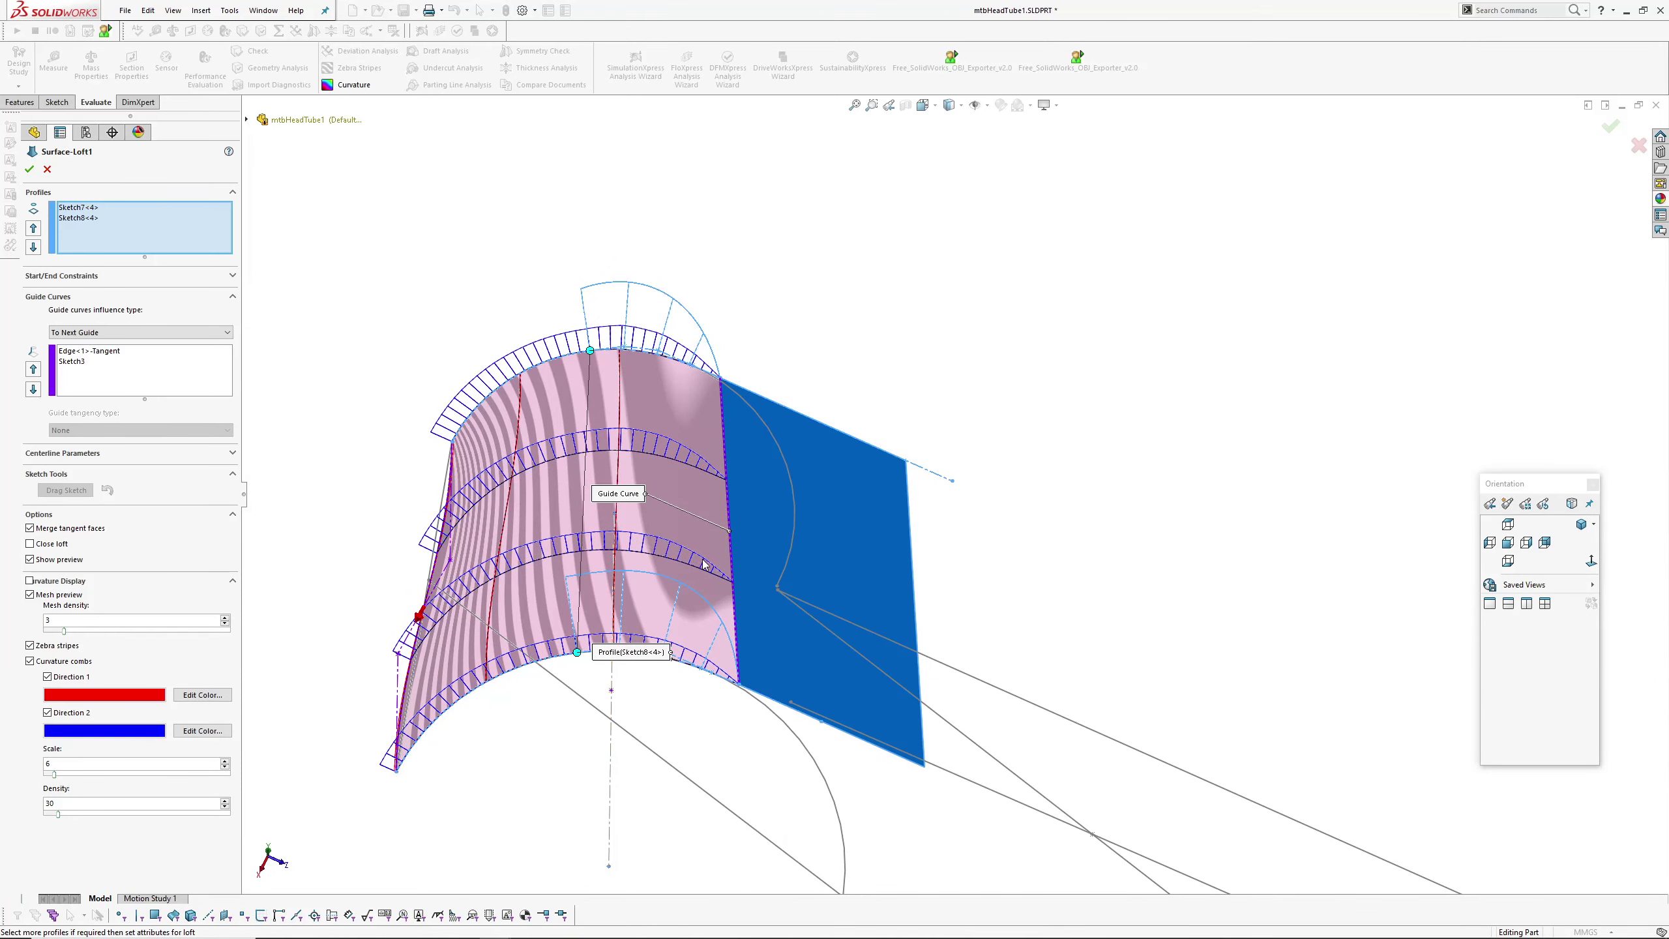
middle_click_drag(576, 470, 582, 441)
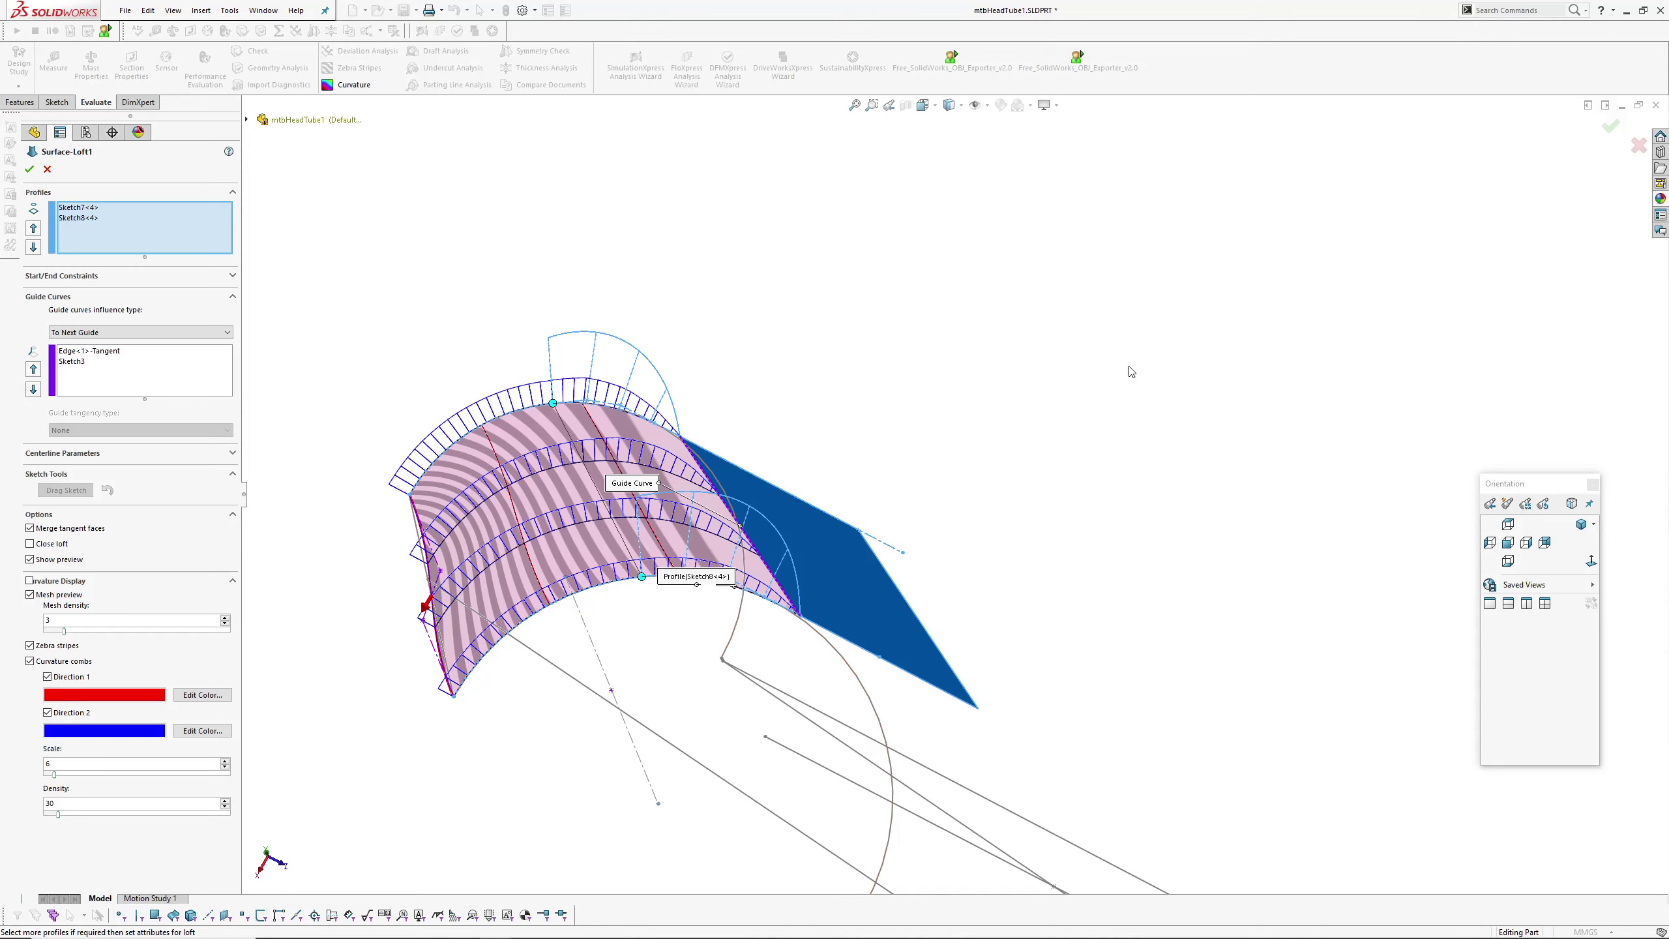
left_click(1638, 148)
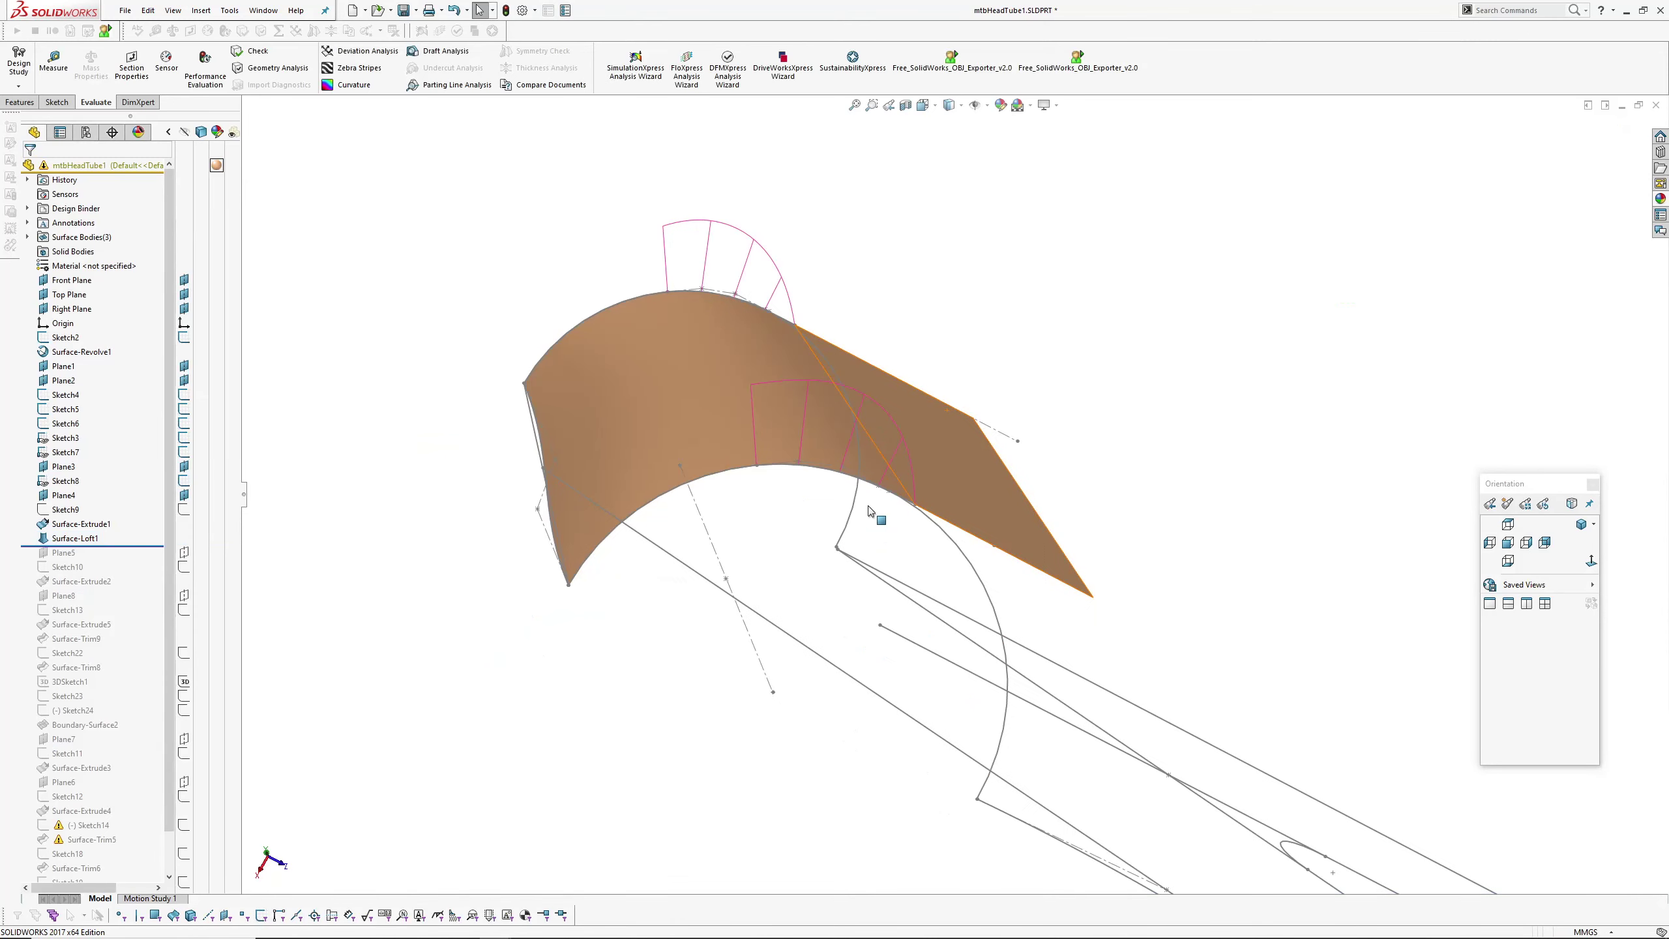
- Roll the feature history forward through Surface-Extrude2 to bring back the upper top tube surface
mouse_move(882, 359)
middle_mouse_down()
mouse_move(862, 564)
mouse_move(798, 559)
middle_mouse_up()
scroll(862, 566, "up", 3)
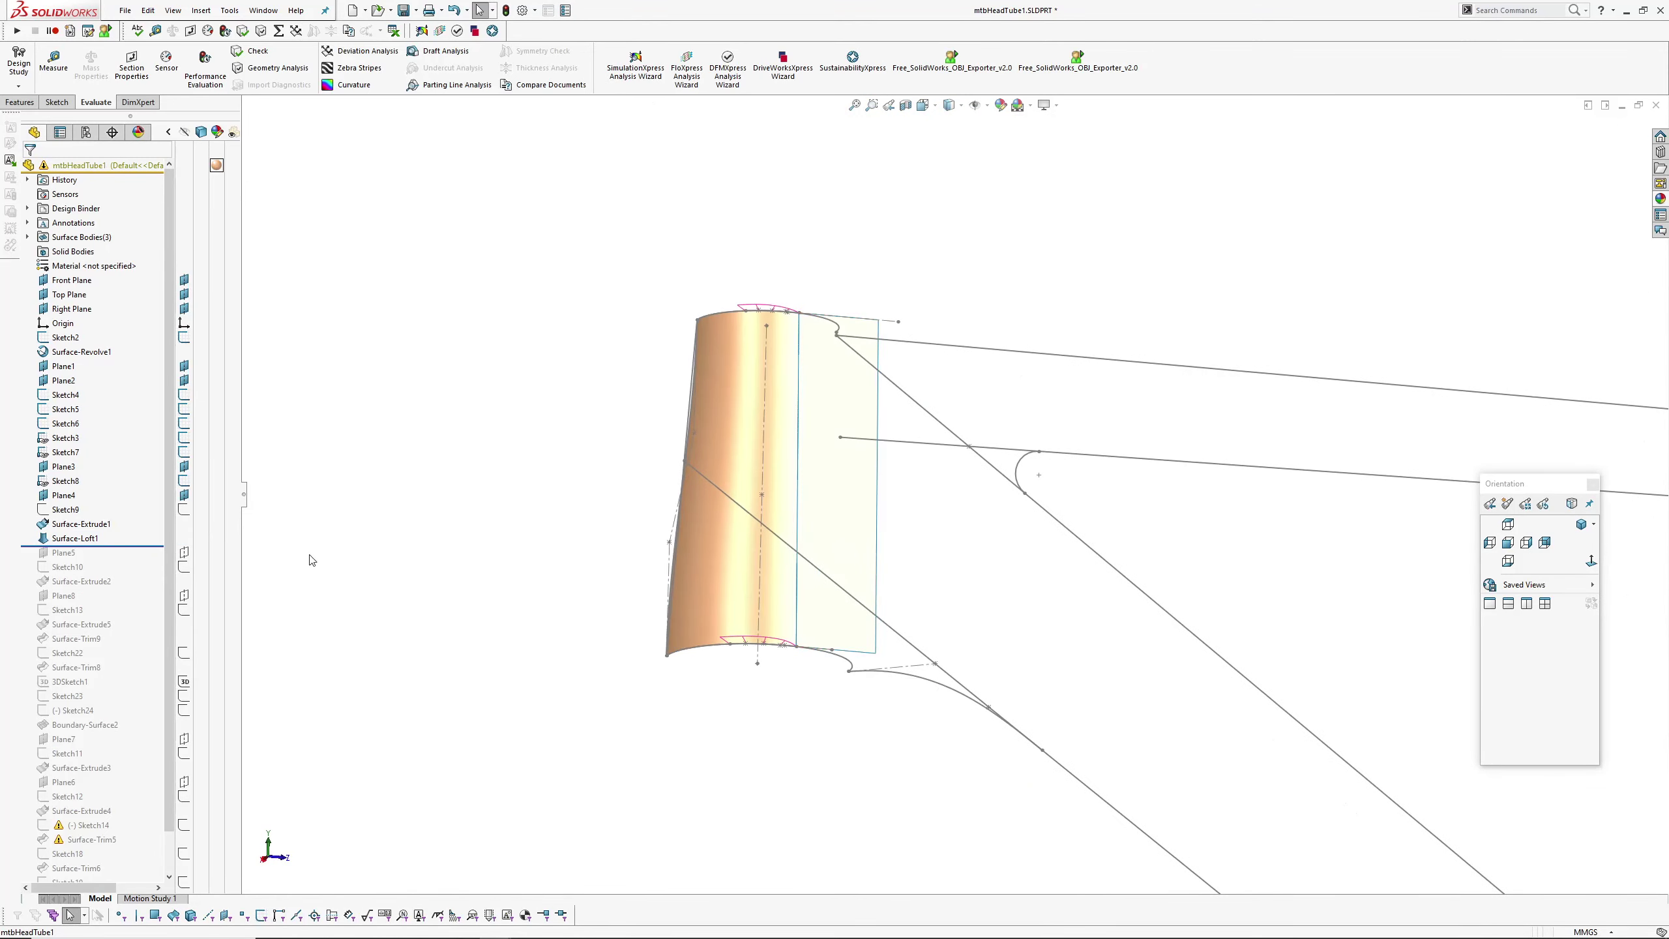
left_click_drag(140, 545, 140, 577)
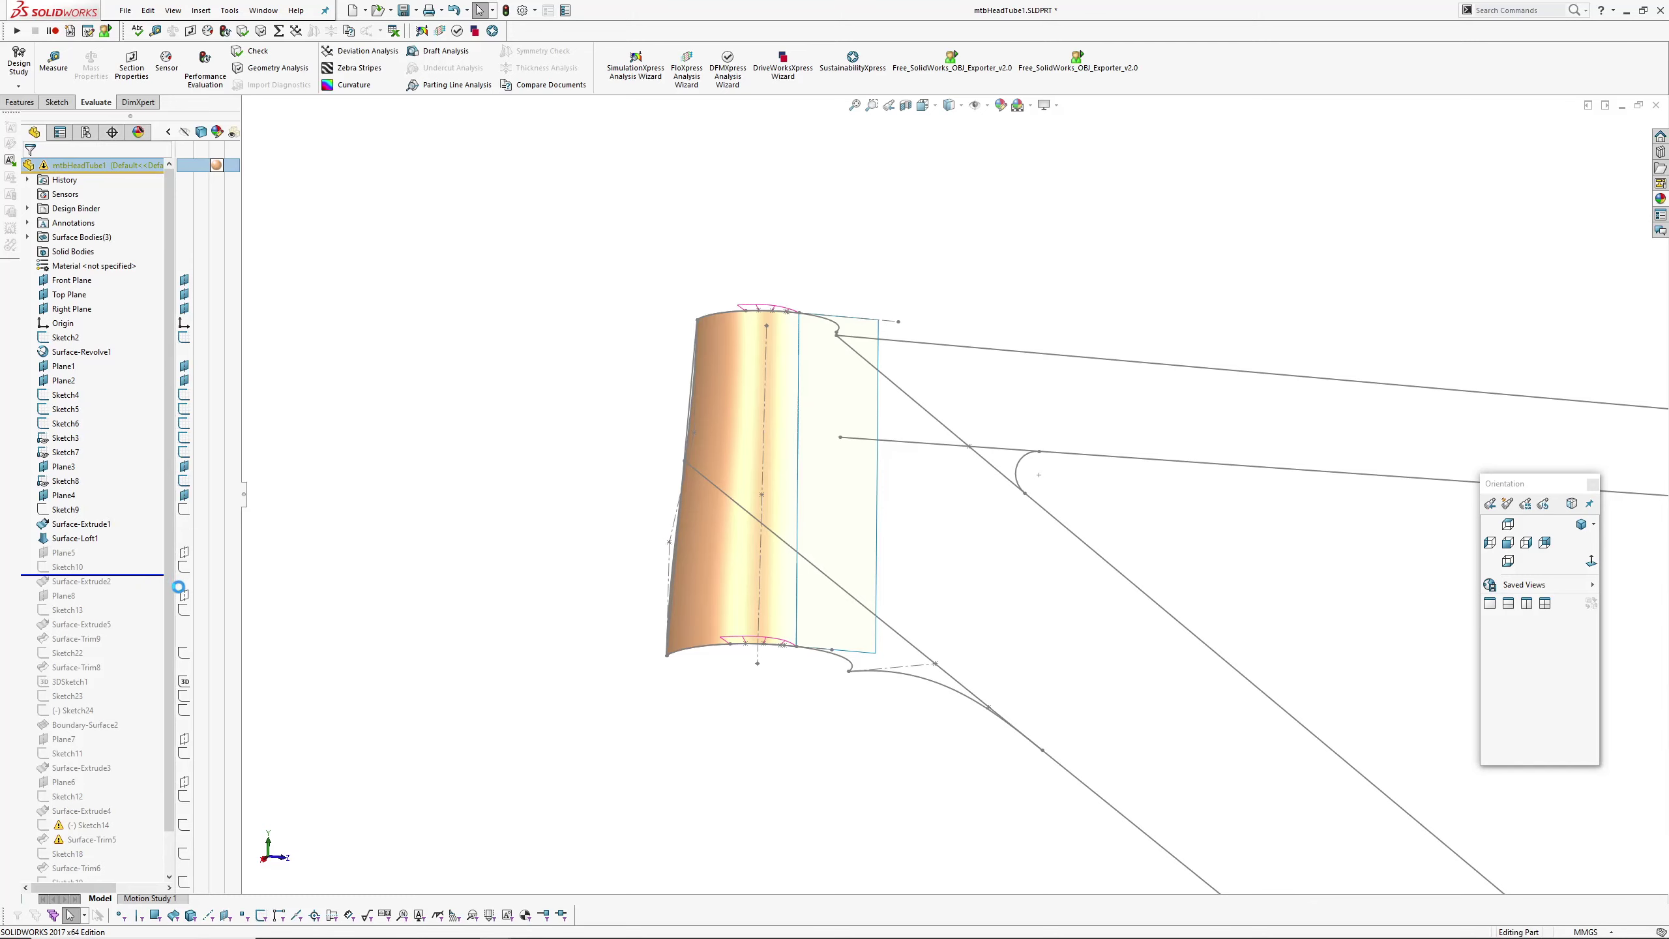
left_click(63, 554)
left_click(66, 566)
mouse_move(763, 559)
middle_mouse_down()
mouse_move(563, 580)
mouse_move(618, 675)
mouse_move(625, 649)
middle_mouse_up()
left_click(626, 648)
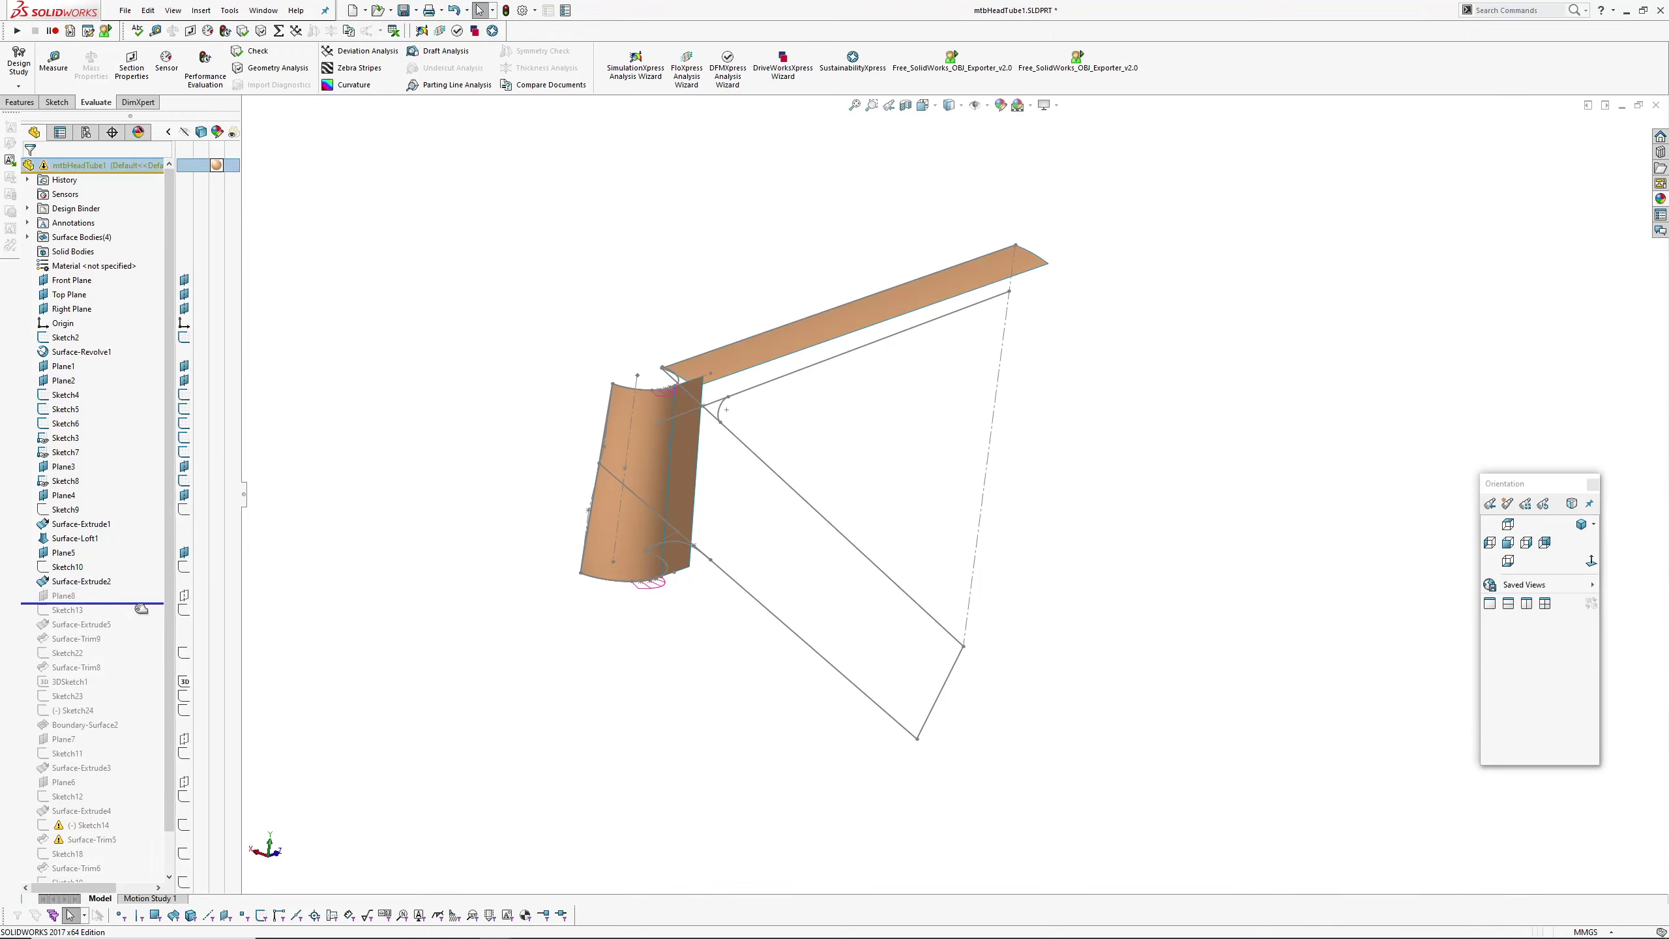
- Roll the feature history forward through Surface-Extrude5 and Surface-Trim8, and hide the flat extruded surface beside the head tube loft
mouse_move(634, 619)
middle_mouse_down()
mouse_move(671, 374)
mouse_move(660, 605)
middle_mouse_up()
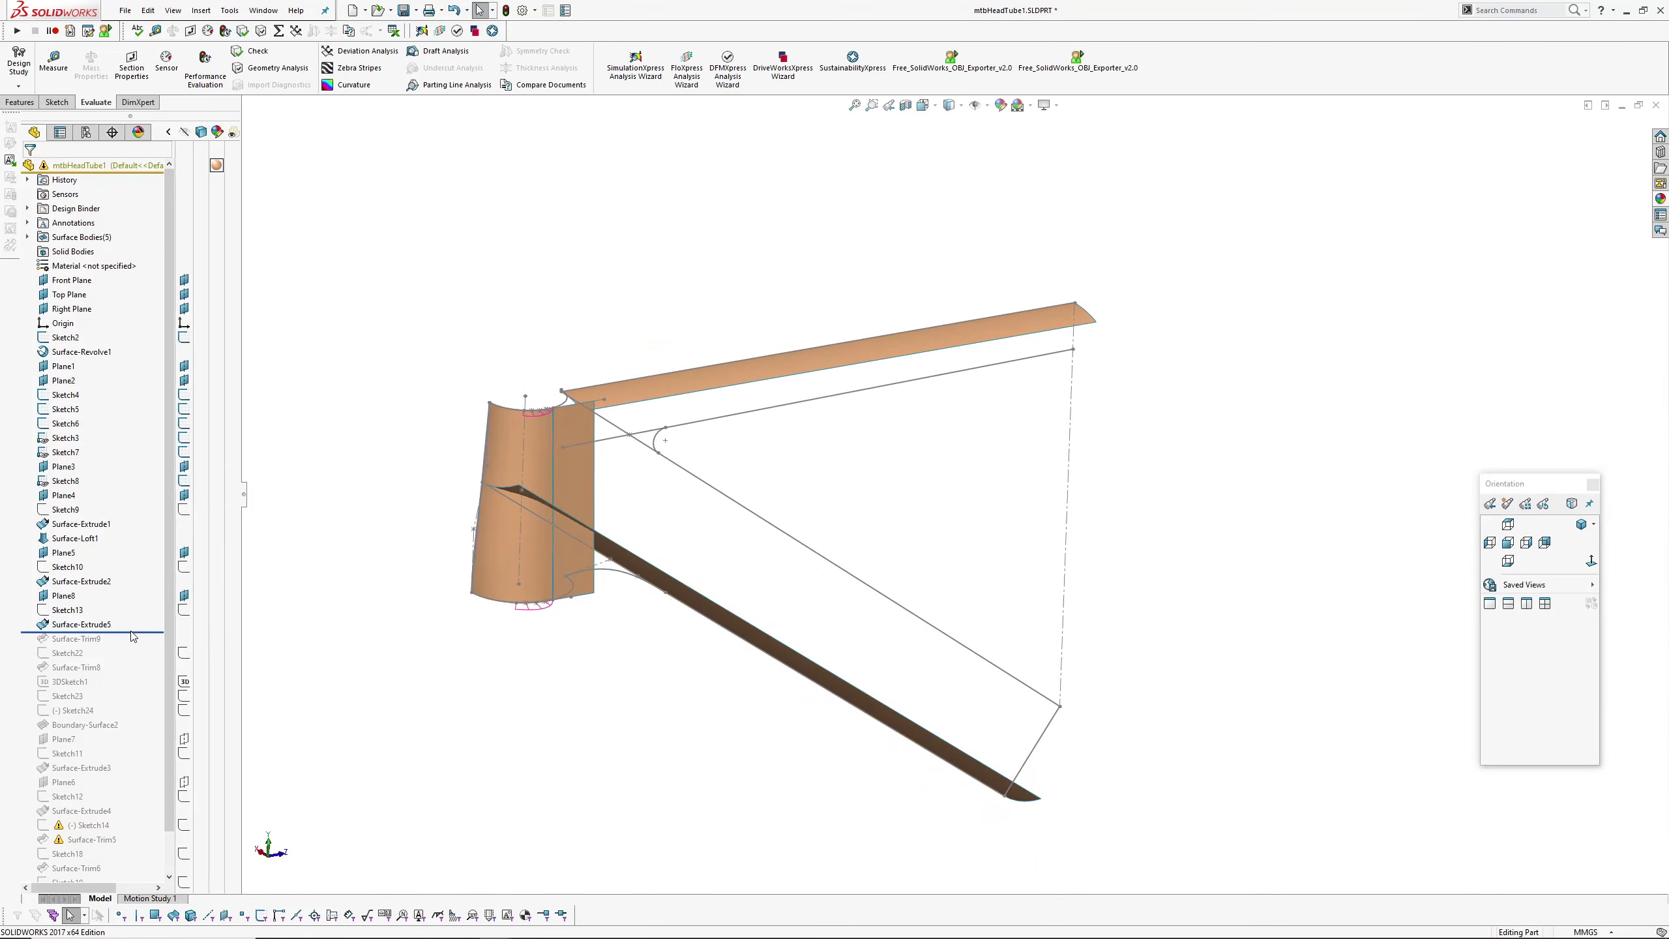
left_click(756, 371)
middle_click_drag(757, 370, 627, 518)
scroll(1079, 329, "down", 3)
scroll(1015, 349, "up", 5)
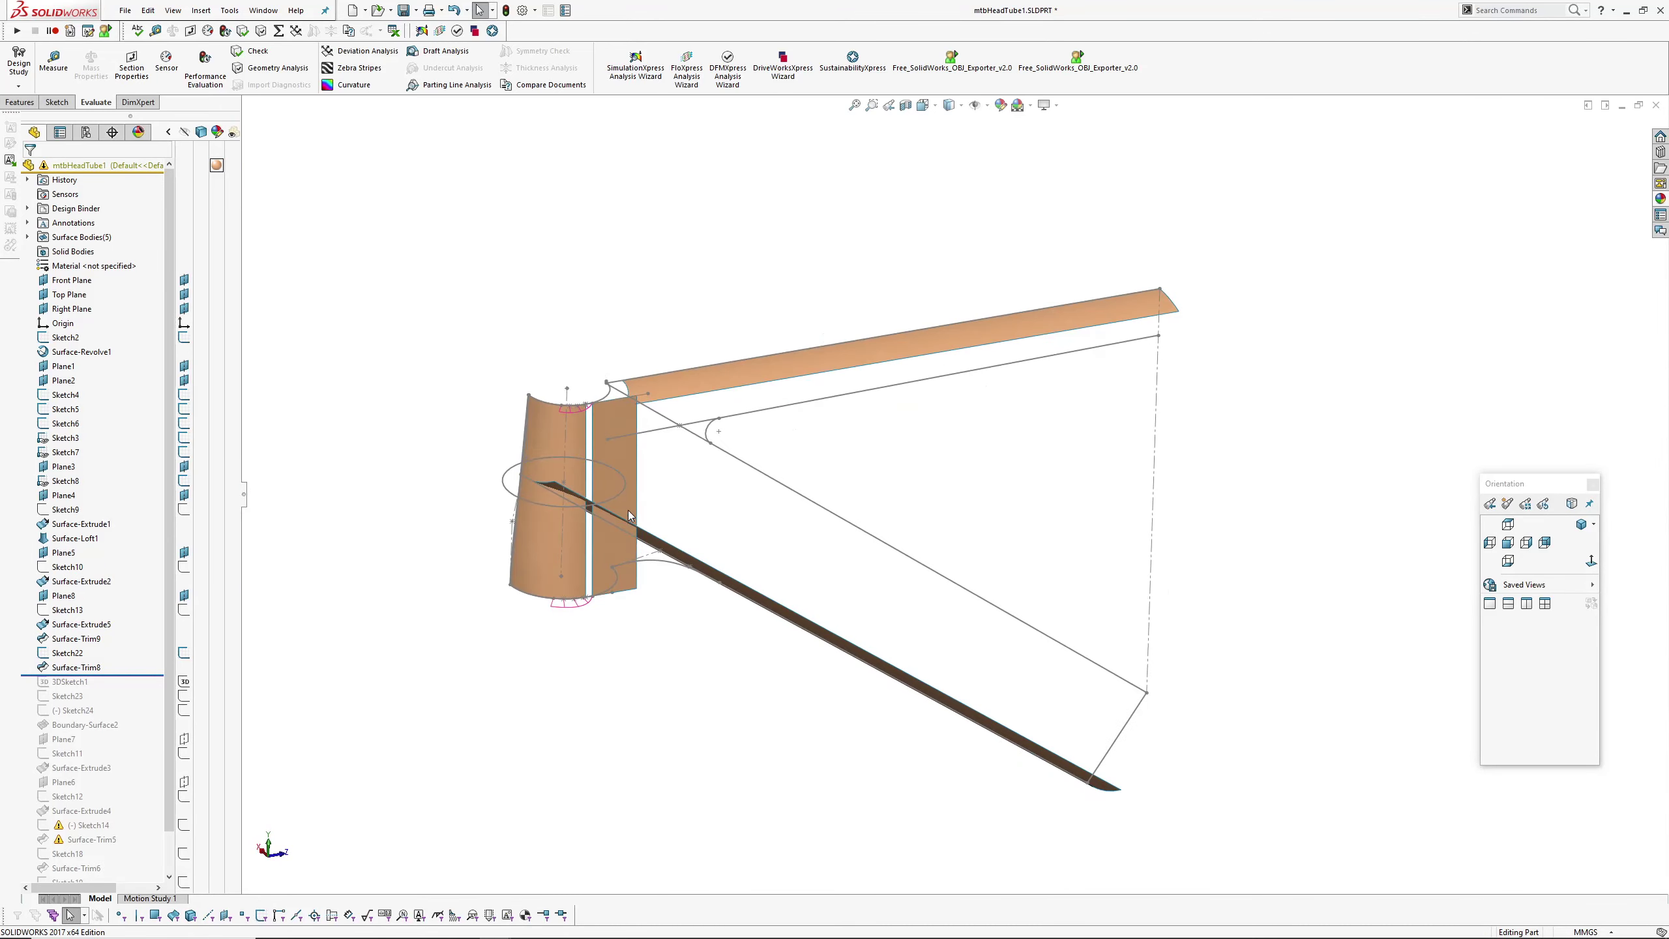
key("Tab")
scroll(751, 618, "down", 3)
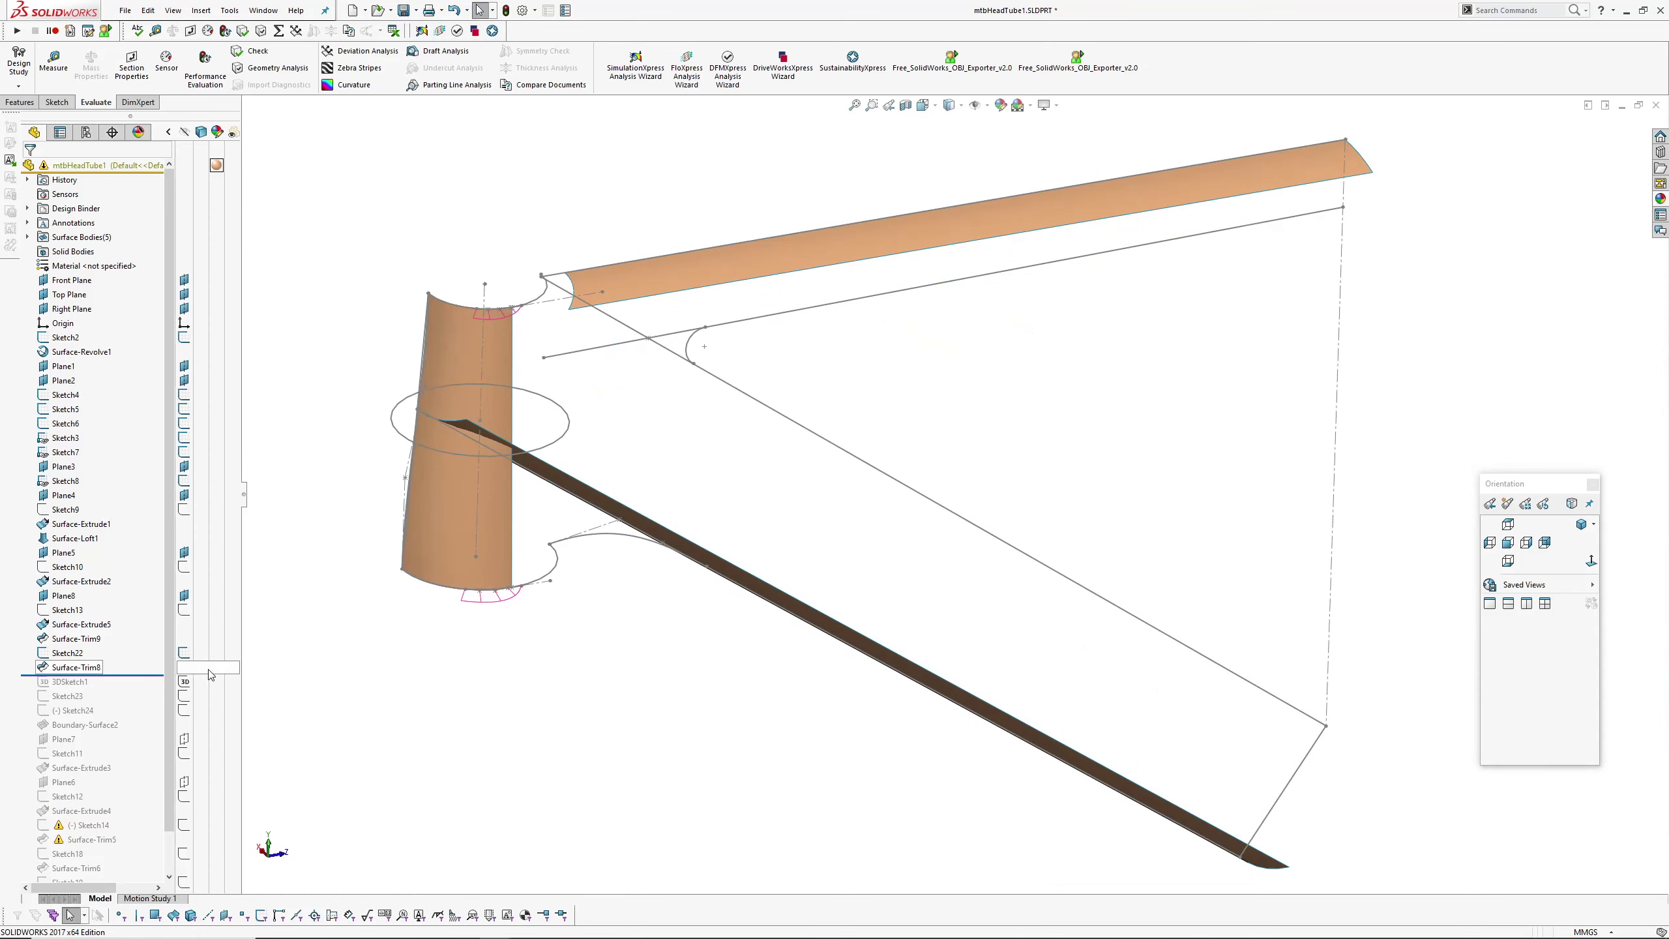
- Roll the feature history forward through Surface-Extrude4 and inspect the four tube surfaces around the head tube
scroll(123, 654, "down", 1)
left_click_drag(140, 633, 132, 777)
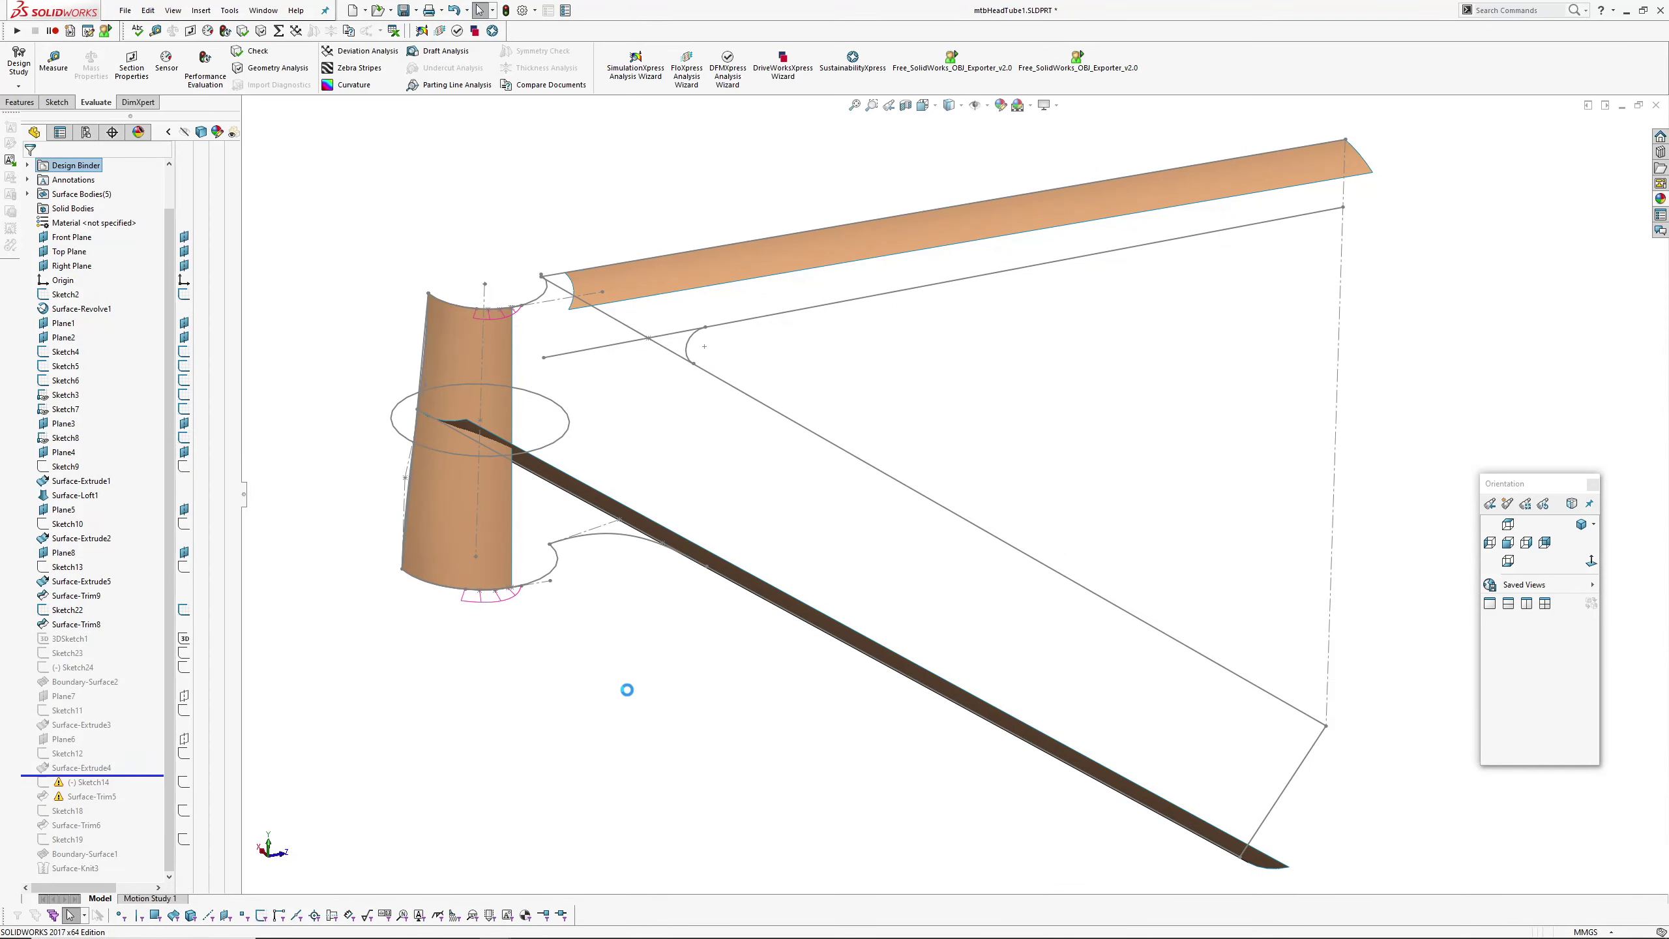
middle_click_drag(689, 440, 551, 355)
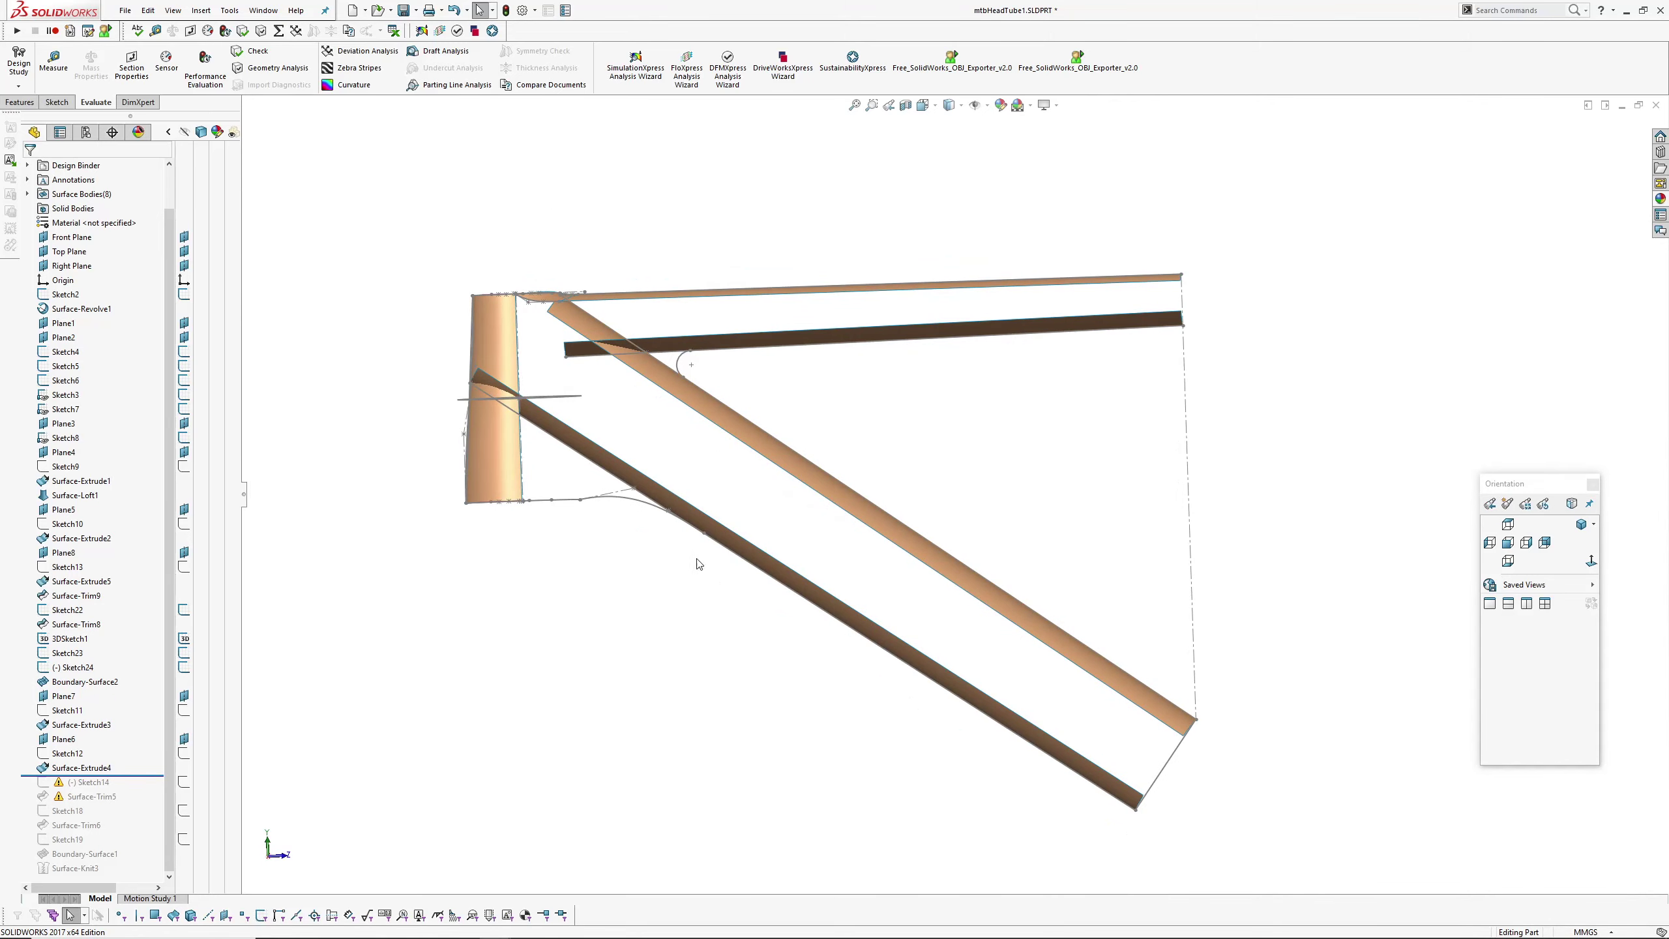
middle_click_drag(651, 385, 613, 361)
scroll(615, 362, "down", 5)
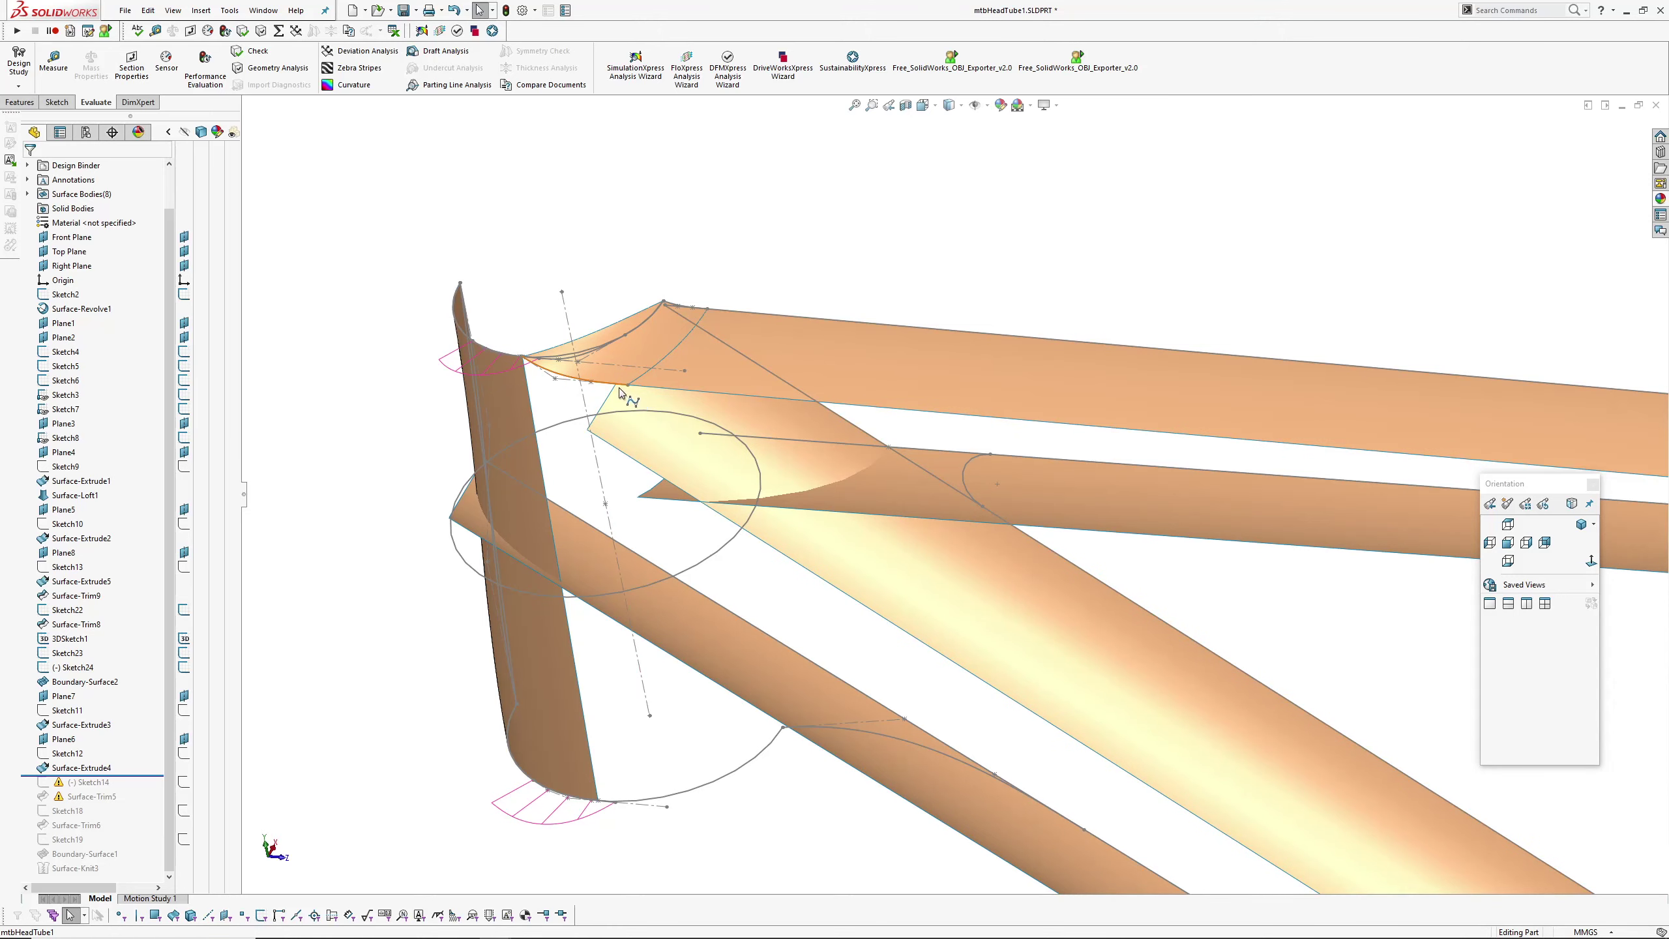
middle_click_drag(678, 648, 643, 604, "ctrl")
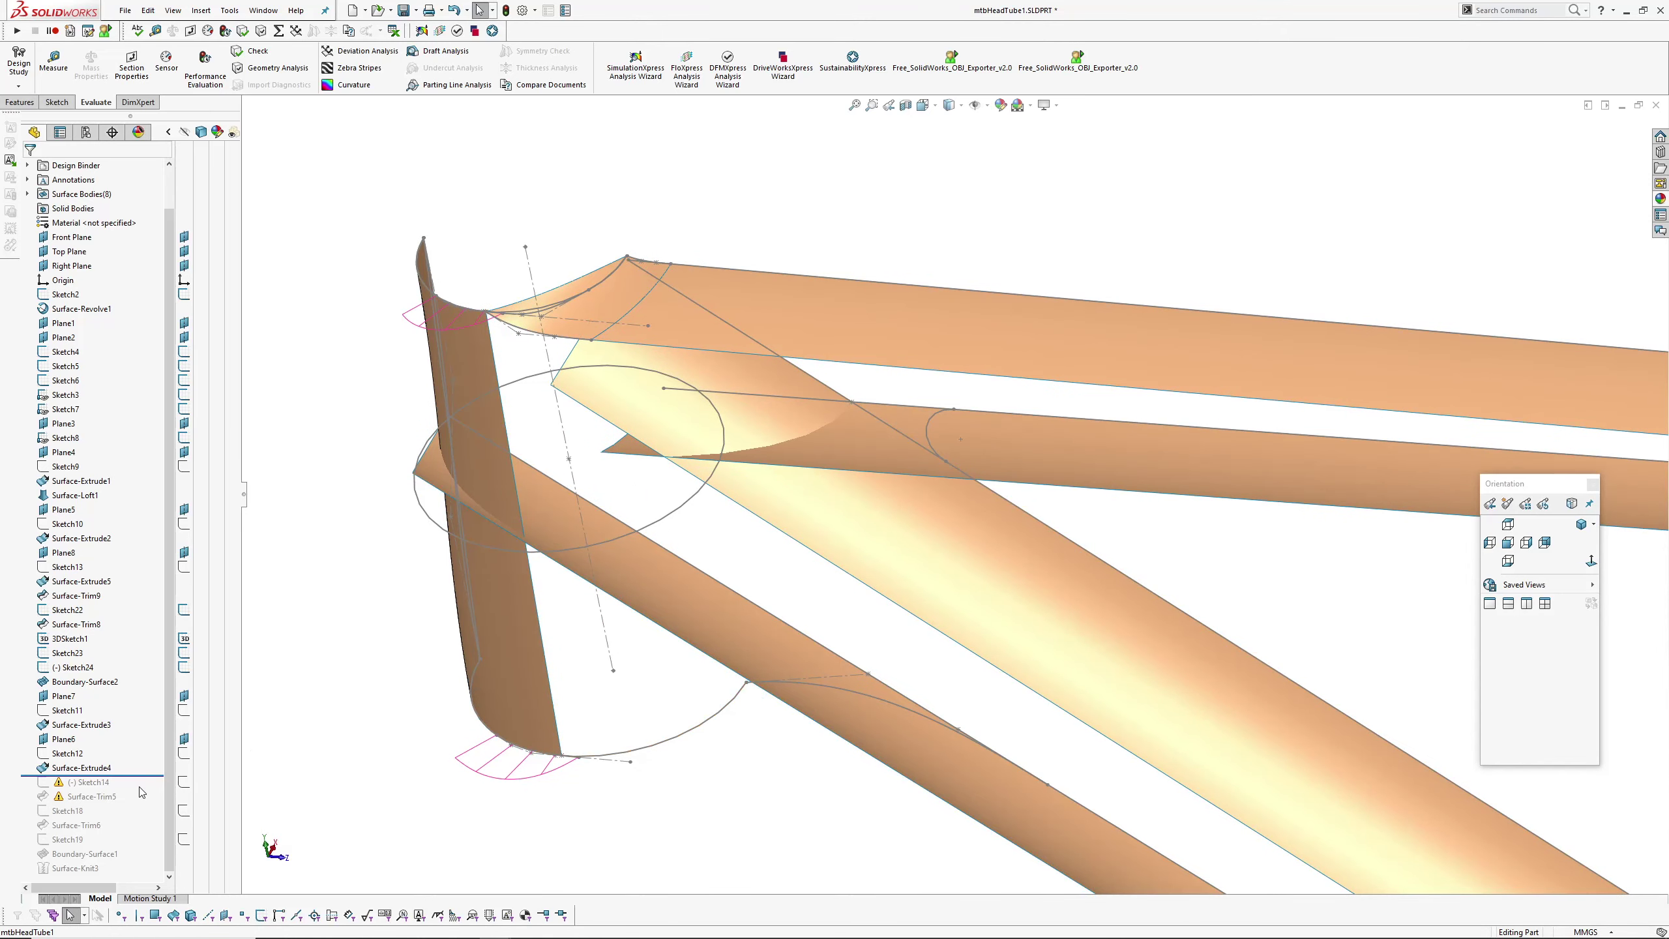
- Roll the feature history forward to the end, past Surface-Knit3, and inspect the head tube junction from several angles
left_click_drag(154, 776, 124, 876)
scroll(807, 524, "up", 1)
middle_click_drag(807, 524, 749, 436, "ctrl")
scroll(755, 519, "up", 2)
middle_click_drag(759, 584, 706, 570, "ctrl")
scroll(691, 370, "down", 4)
middle_click_drag(691, 370, 785, 410)
left_click(677, 375)
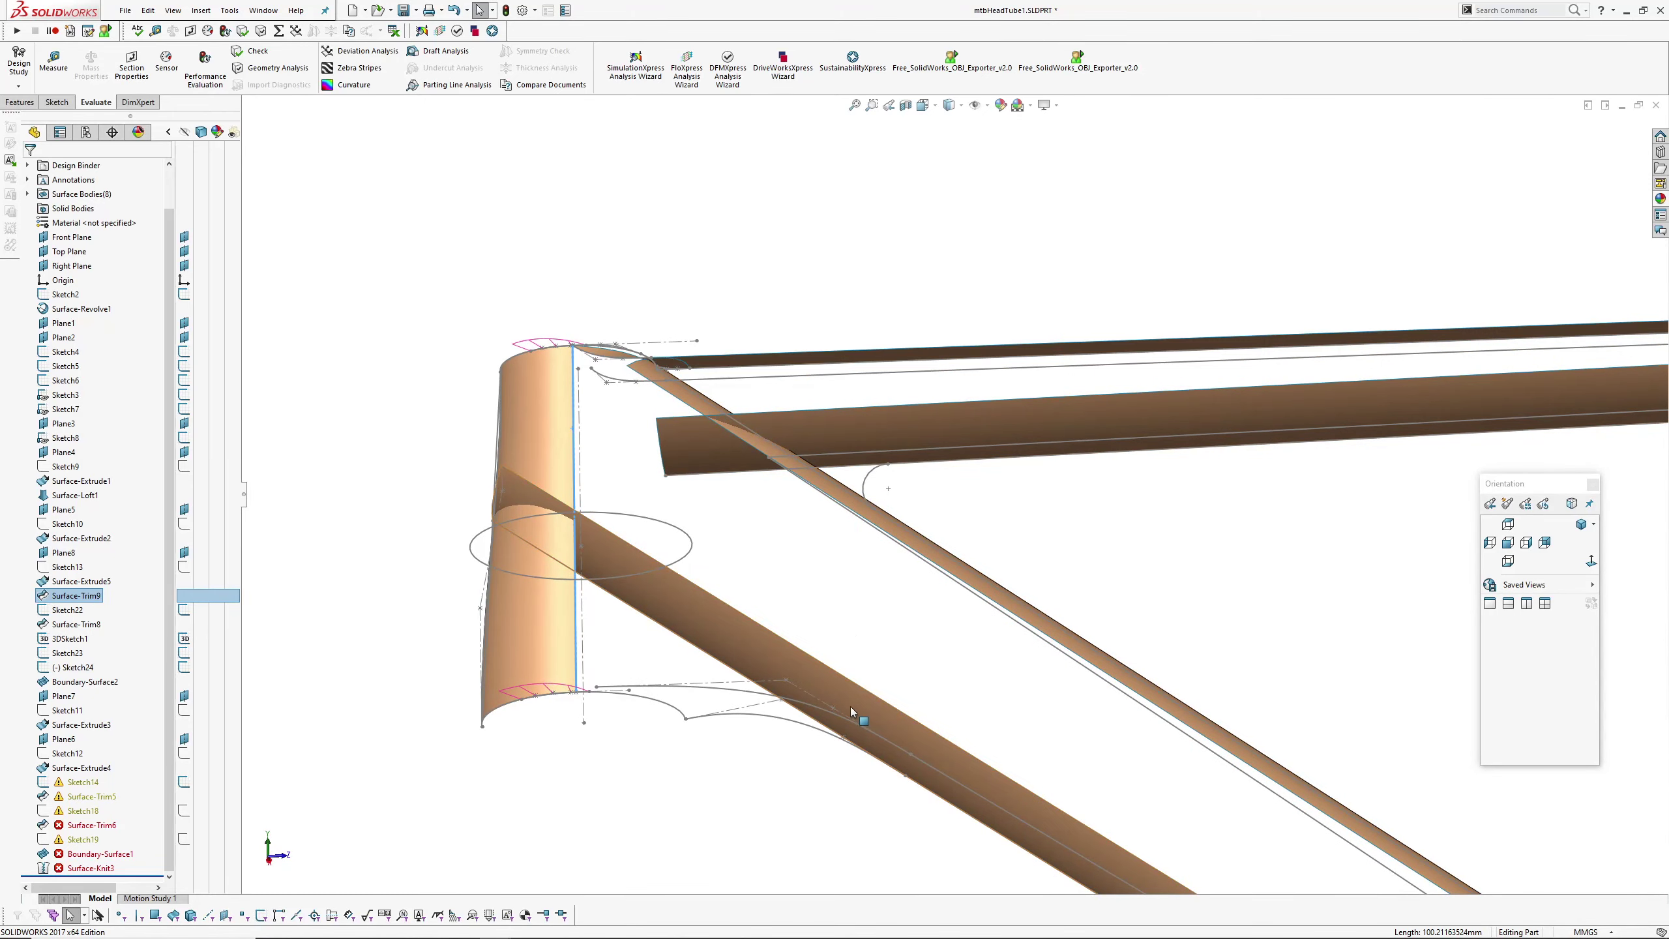
middle_click_drag(850, 707, 823, 548)
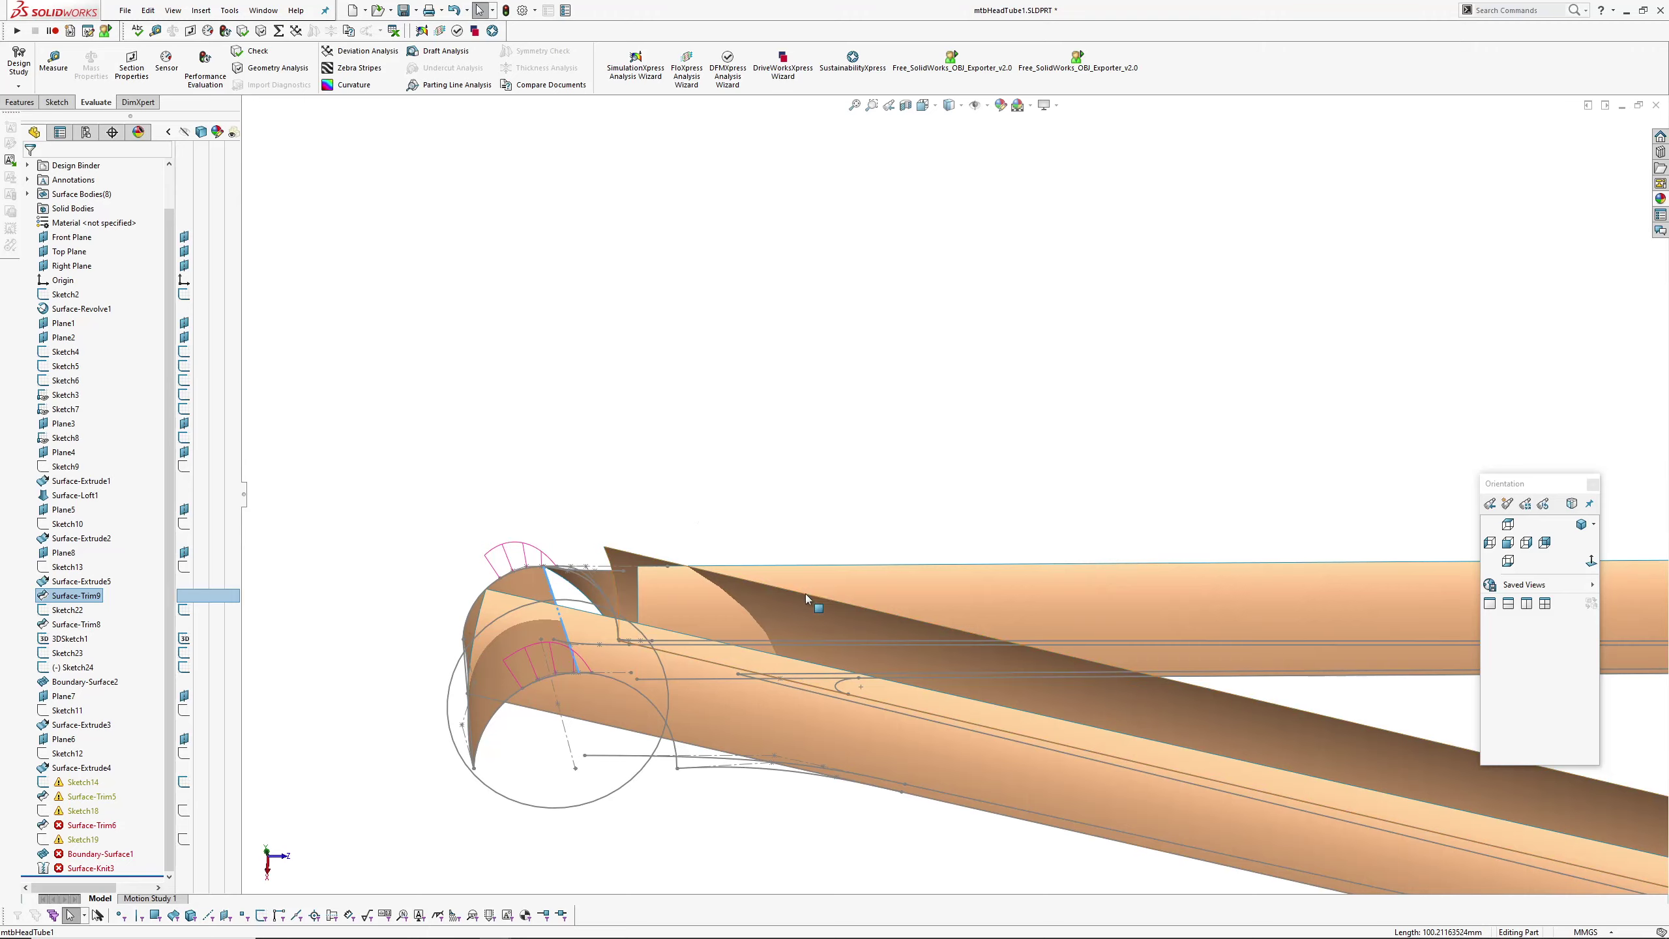
middle_click_drag(632, 657, 759, 343)
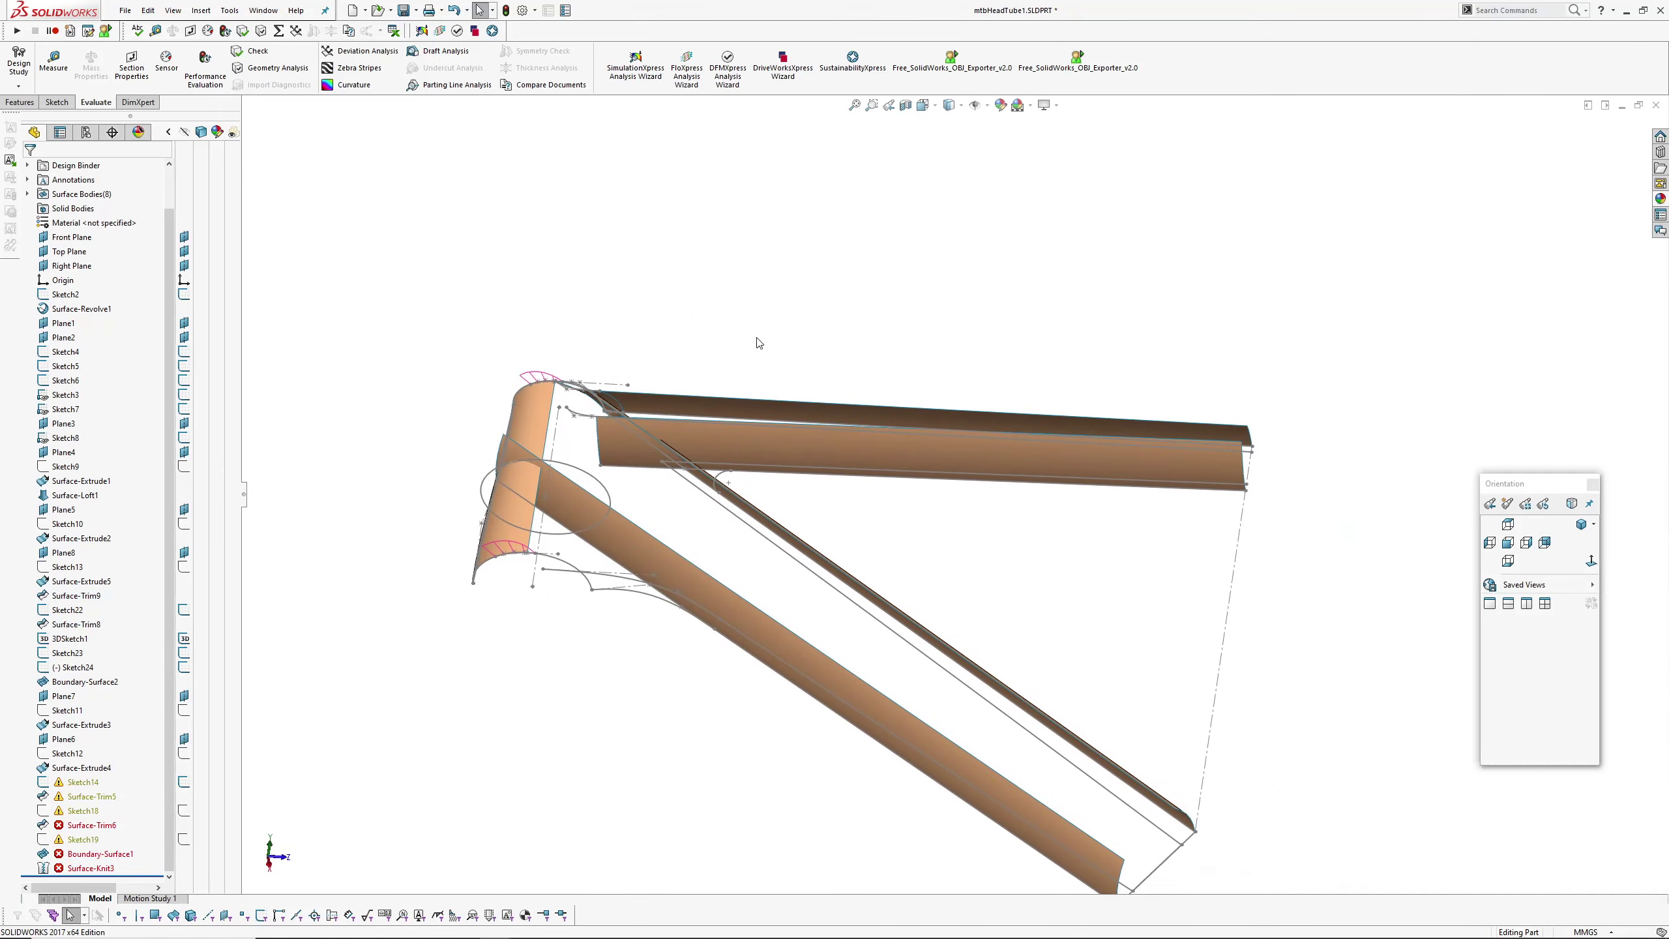
- Switch to the mtbHeadTube2 part and examine the boundary surface that blends the head tube into the frame tubes
left_click(263, 10)
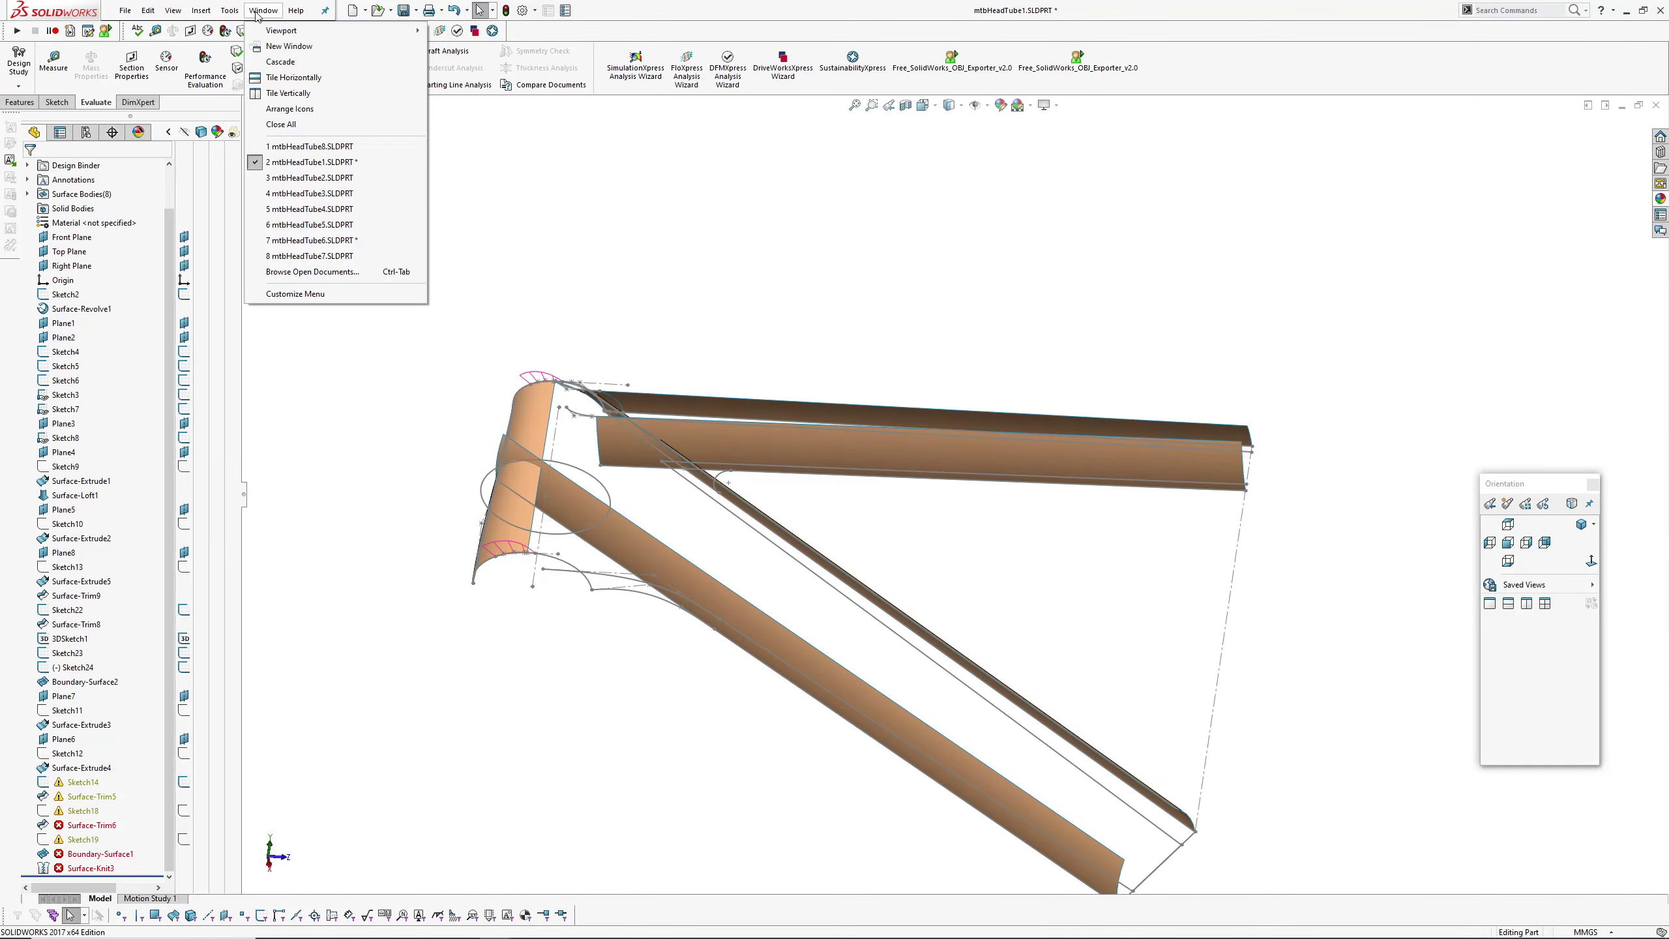
left_click(309, 178)
middle_click_drag(652, 588, 702, 613)
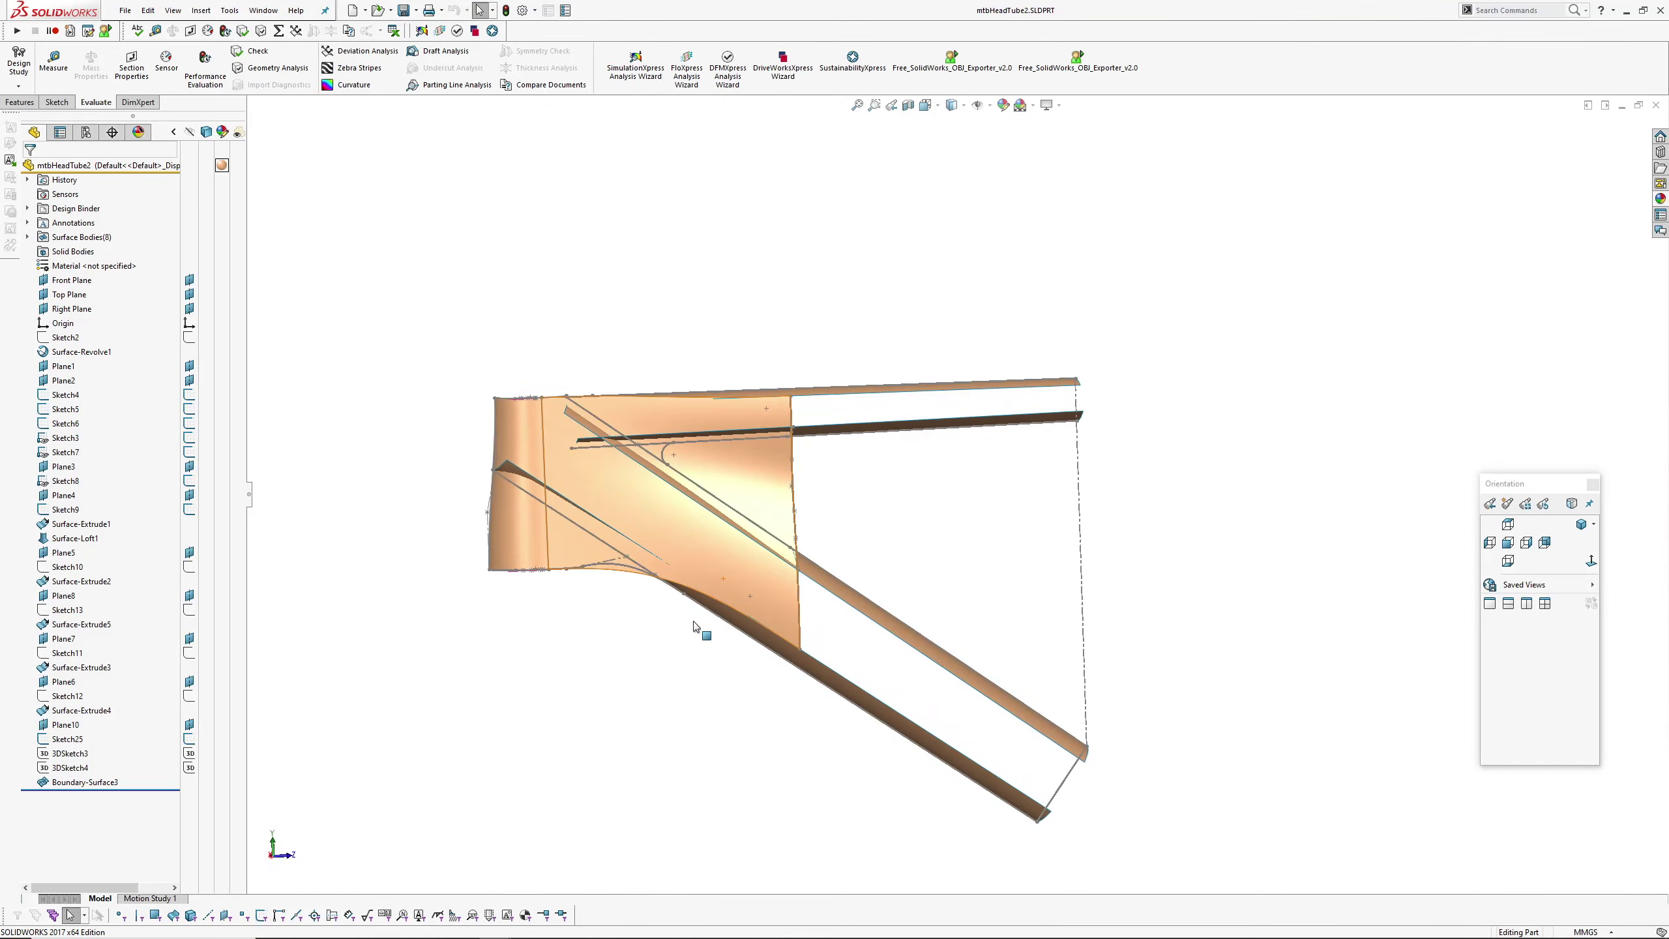
scroll(736, 584, "down", 2)
middle_click_drag(783, 563, 830, 406)
left_click(768, 482)
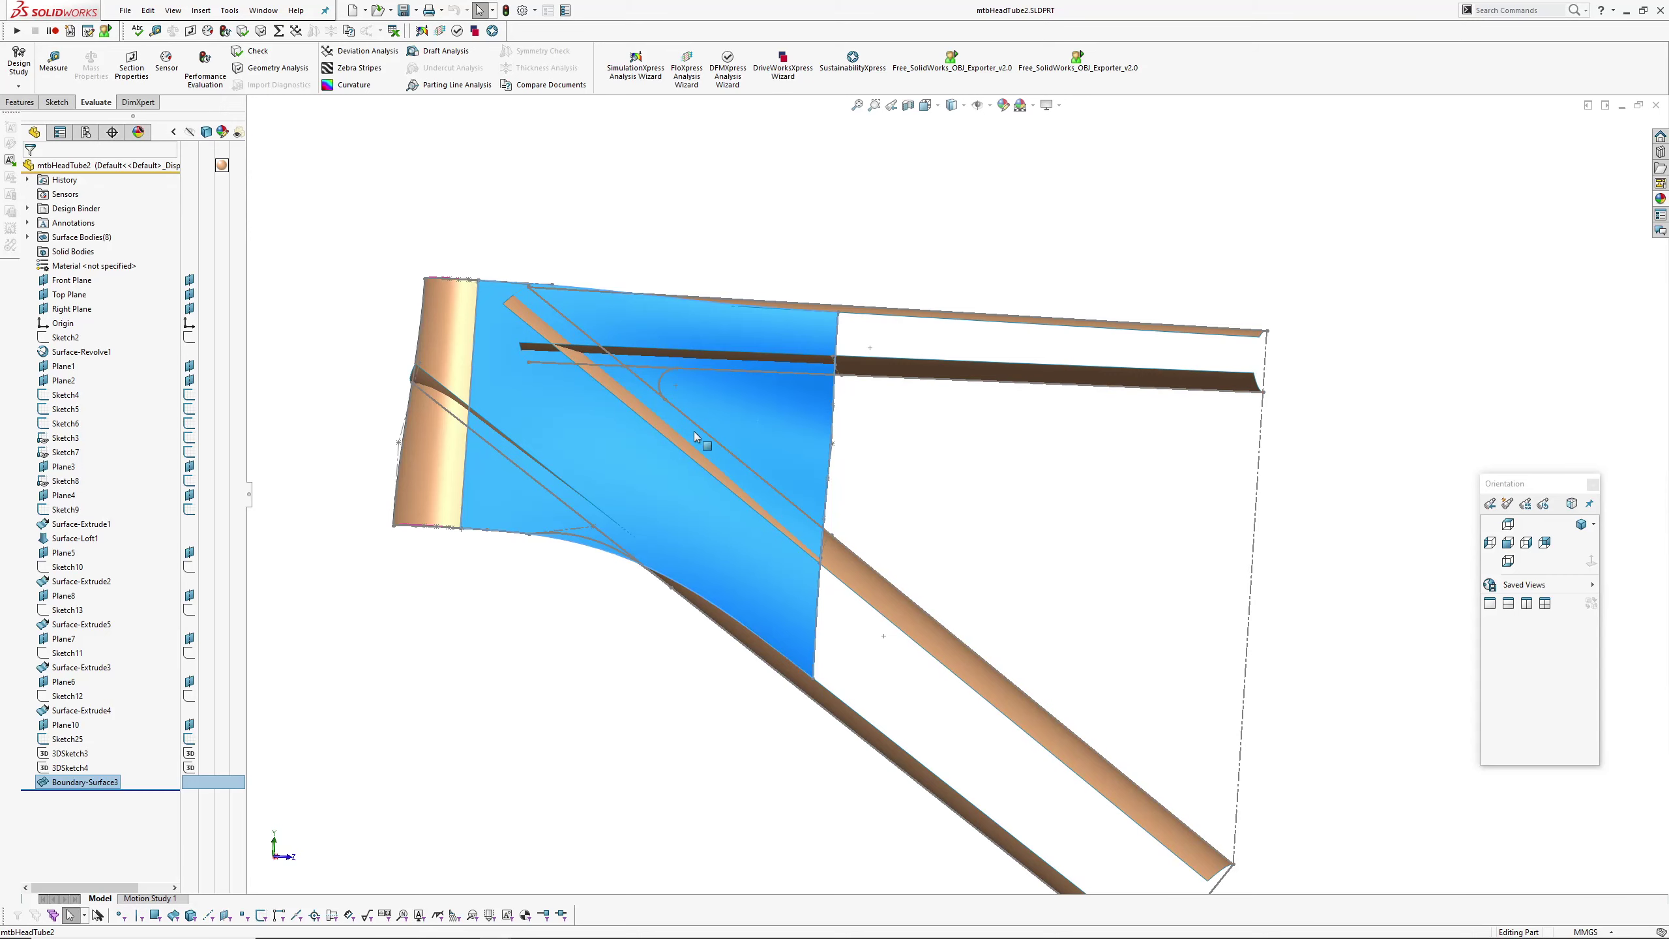
middle_click_drag(922, 474, 860, 417, "ctrl")
left_click(861, 417)
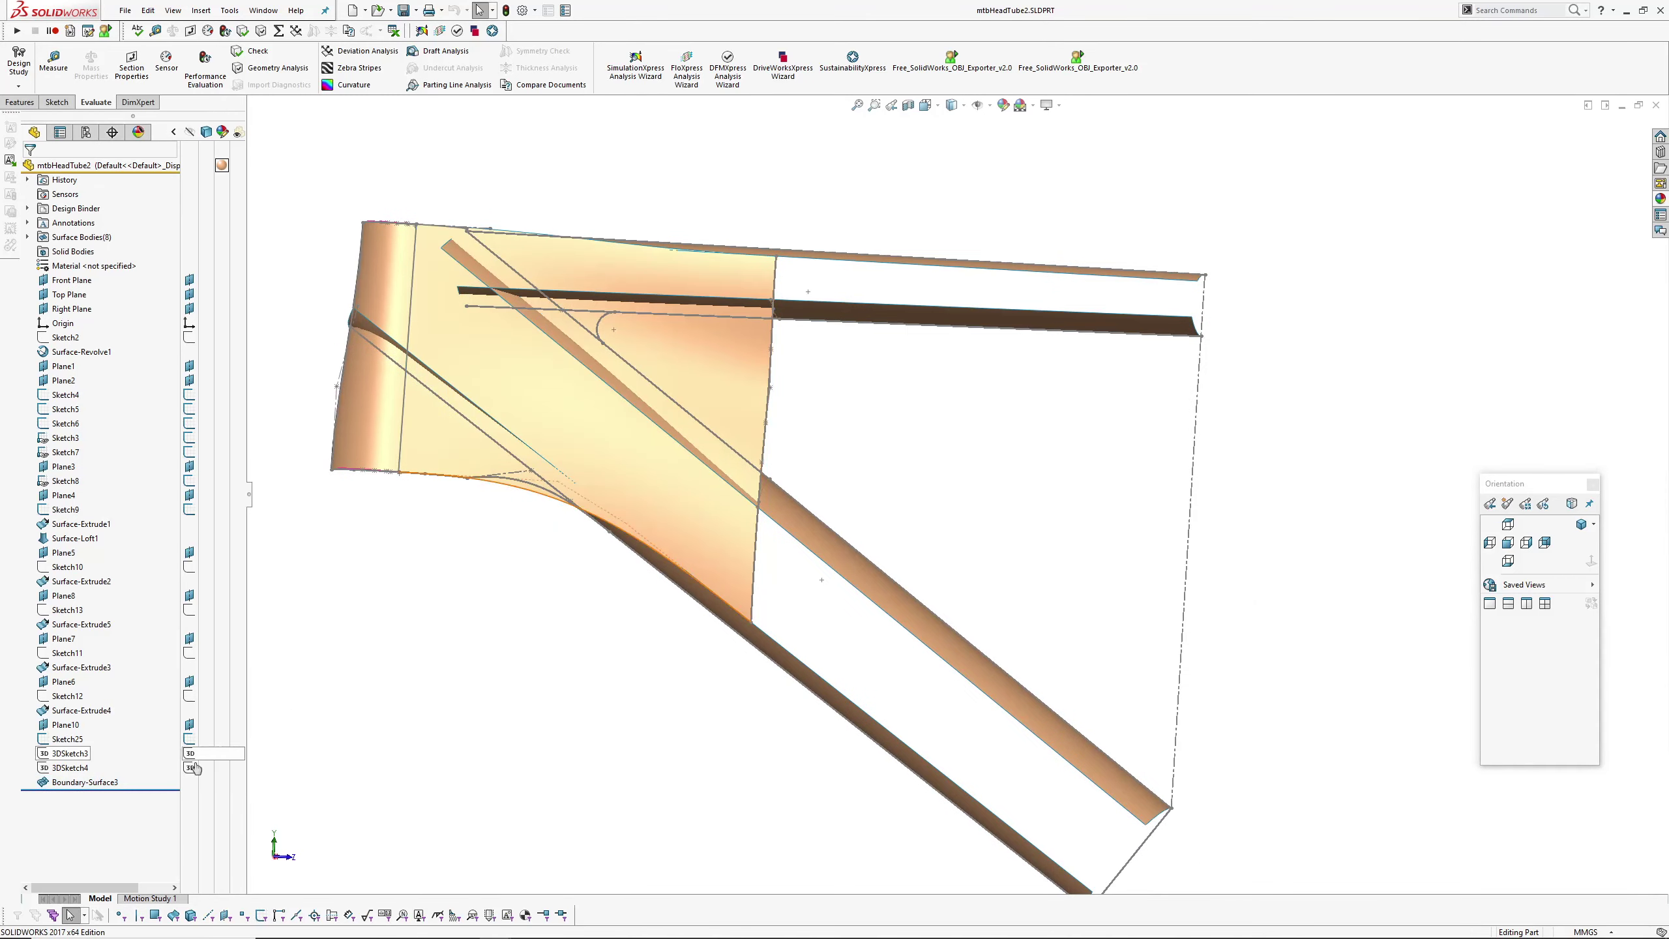
- Review Surface-Extrude4, Plane10 and Sketch25 in the model to see what defines the rear edge of the boundary surface
left_click(90, 716)
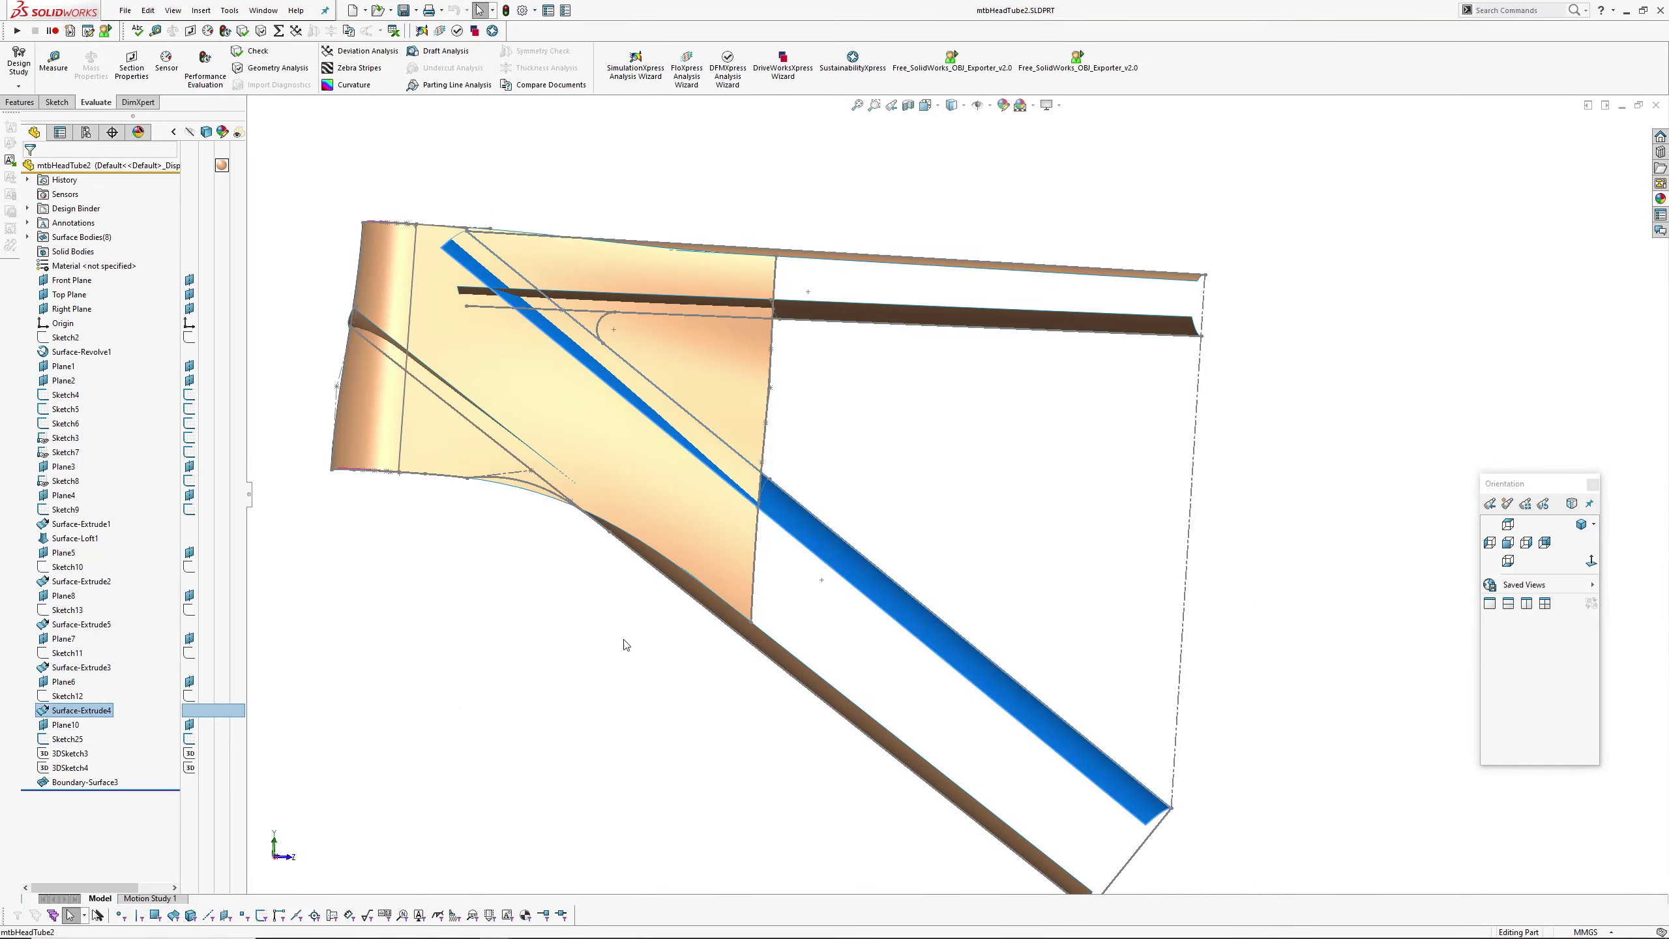
middle_click_drag(625, 644, 577, 641)
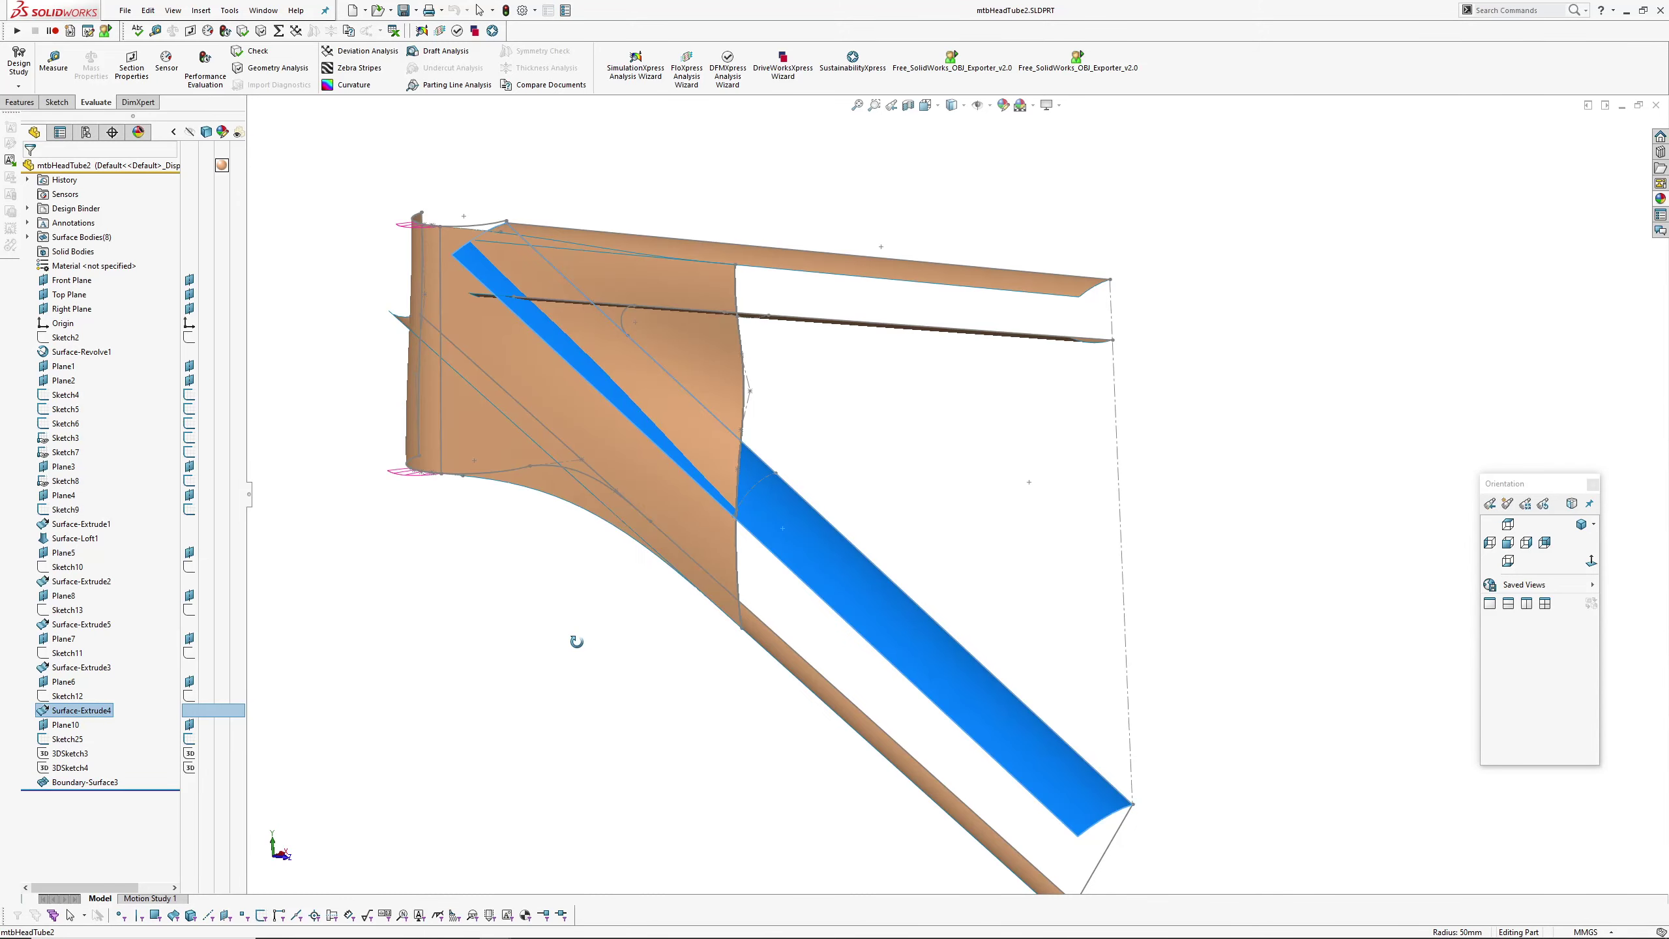
left_click(60, 728)
middle_click_drag(712, 574, 756, 555)
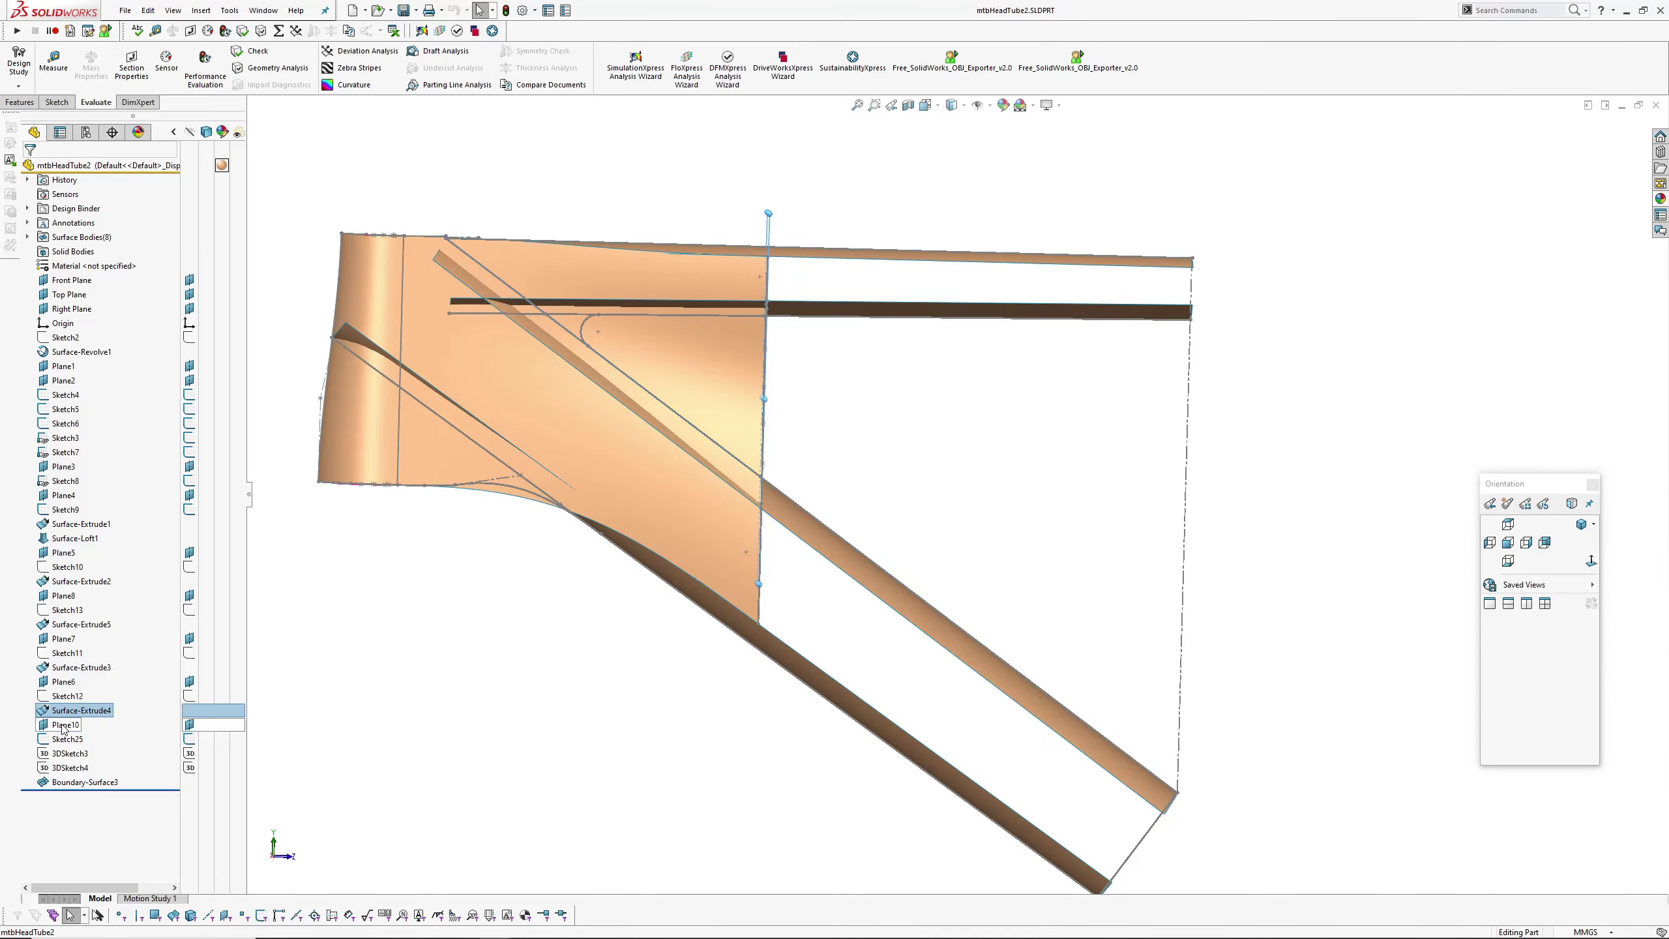
middle_click_drag(470, 634, 588, 633)
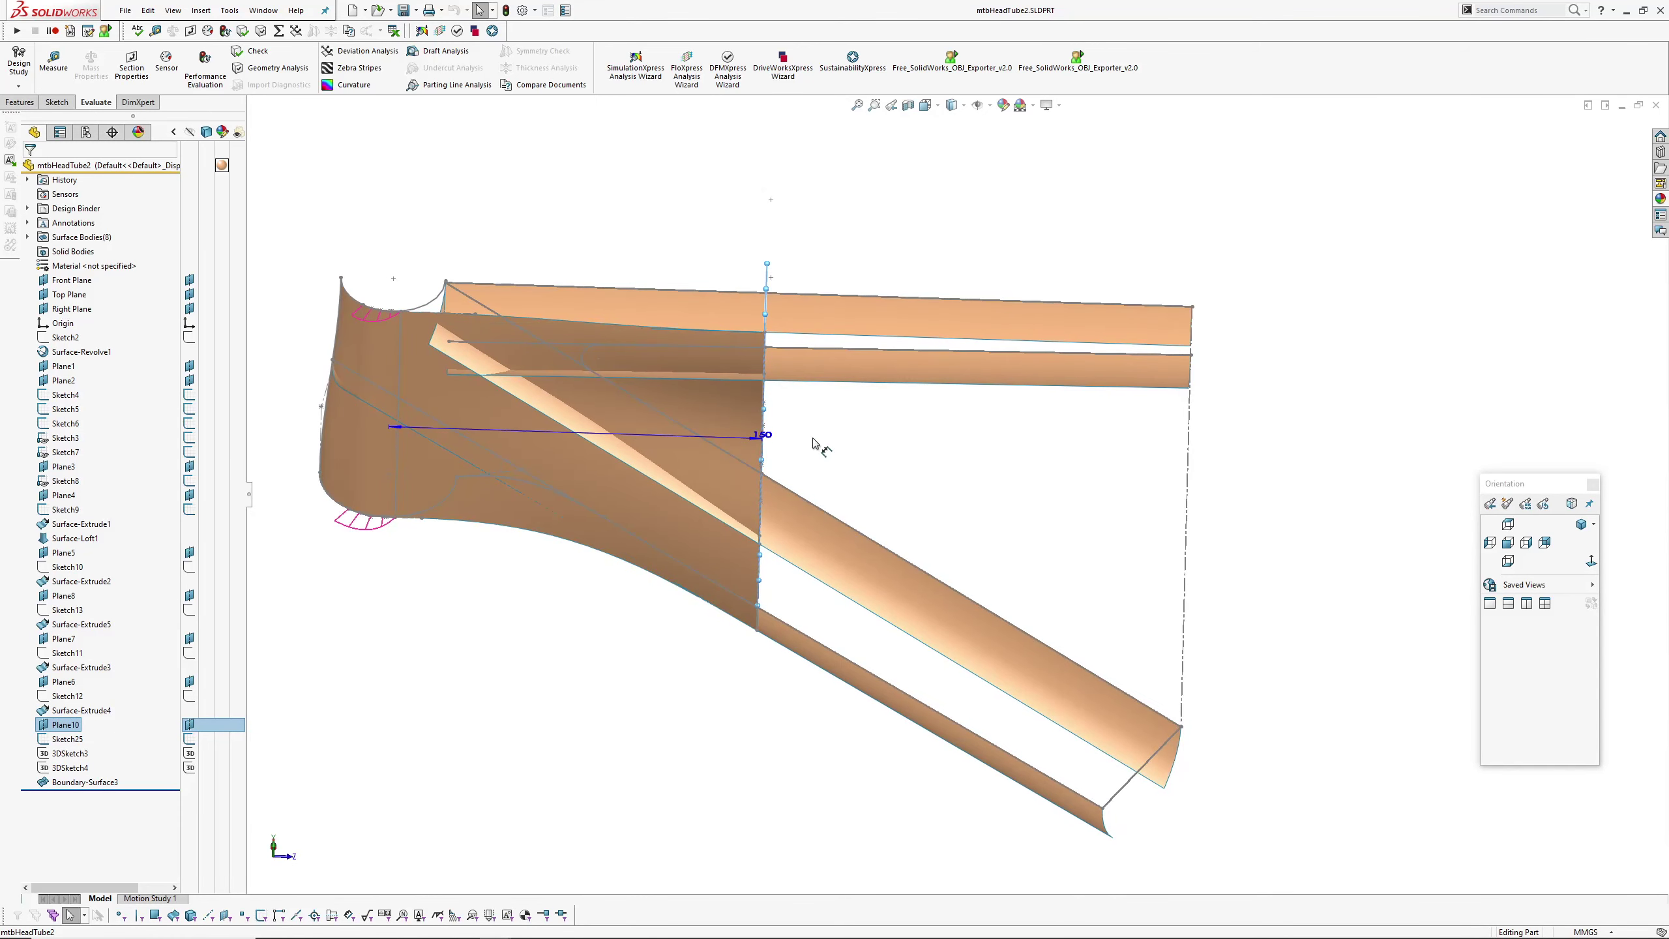
left_click(51, 742)
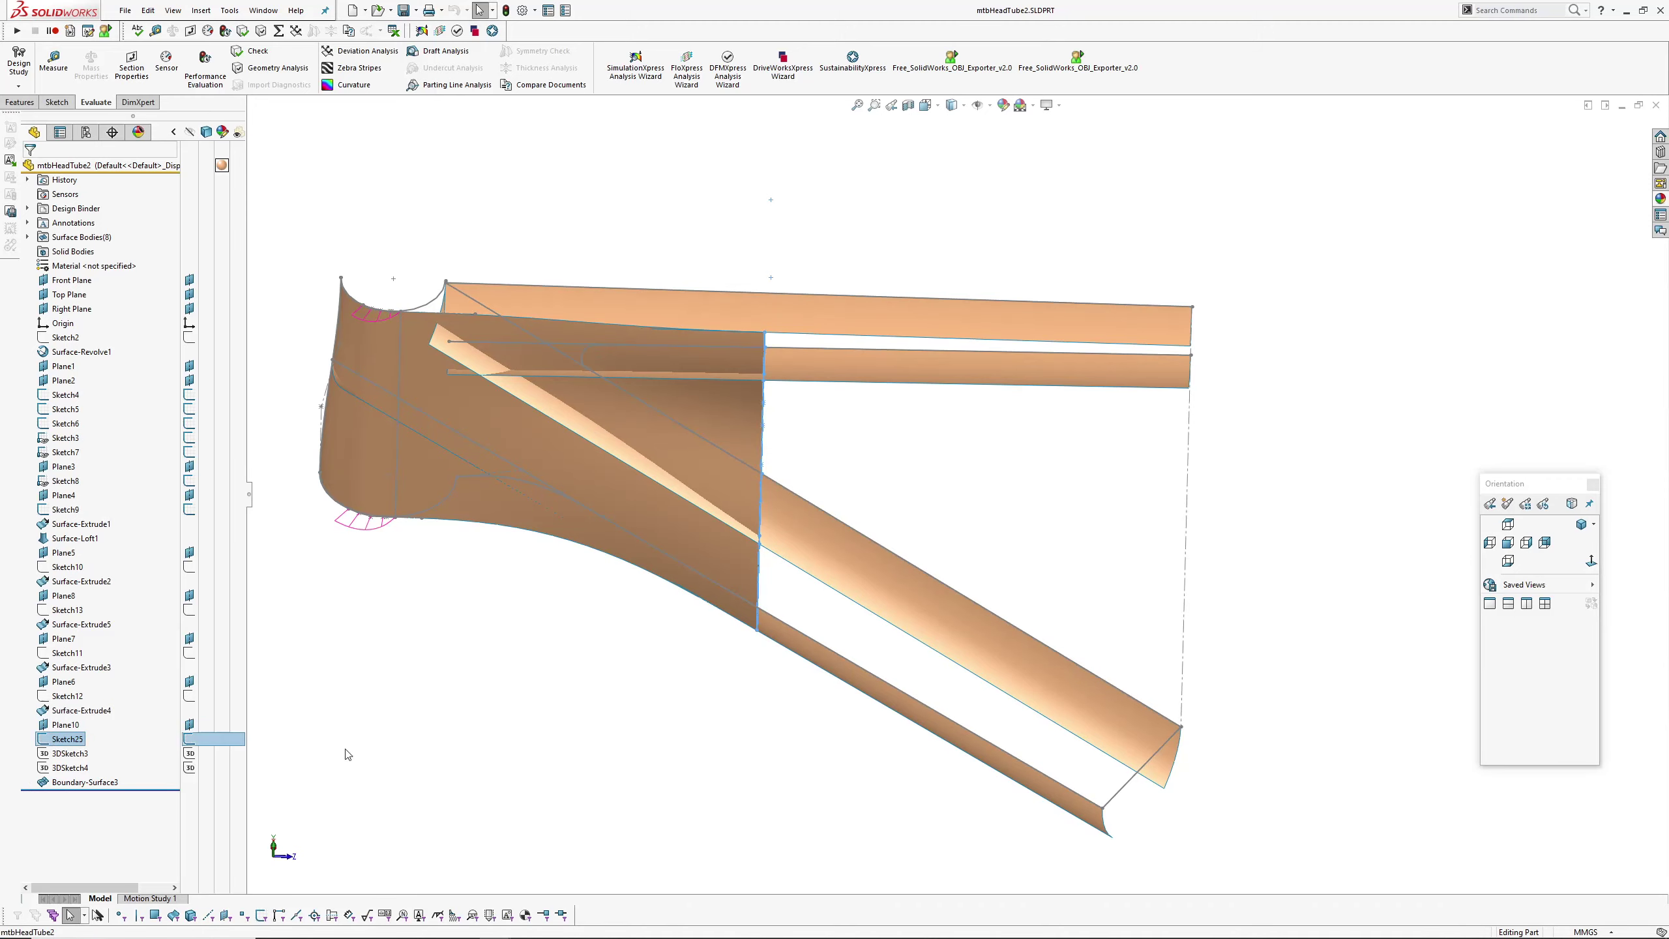
mouse_move(847, 710)
middle_mouse_down()
mouse_move(792, 552)
mouse_move(815, 562)
middle_mouse_up()
scroll(816, 562, "down", 4)
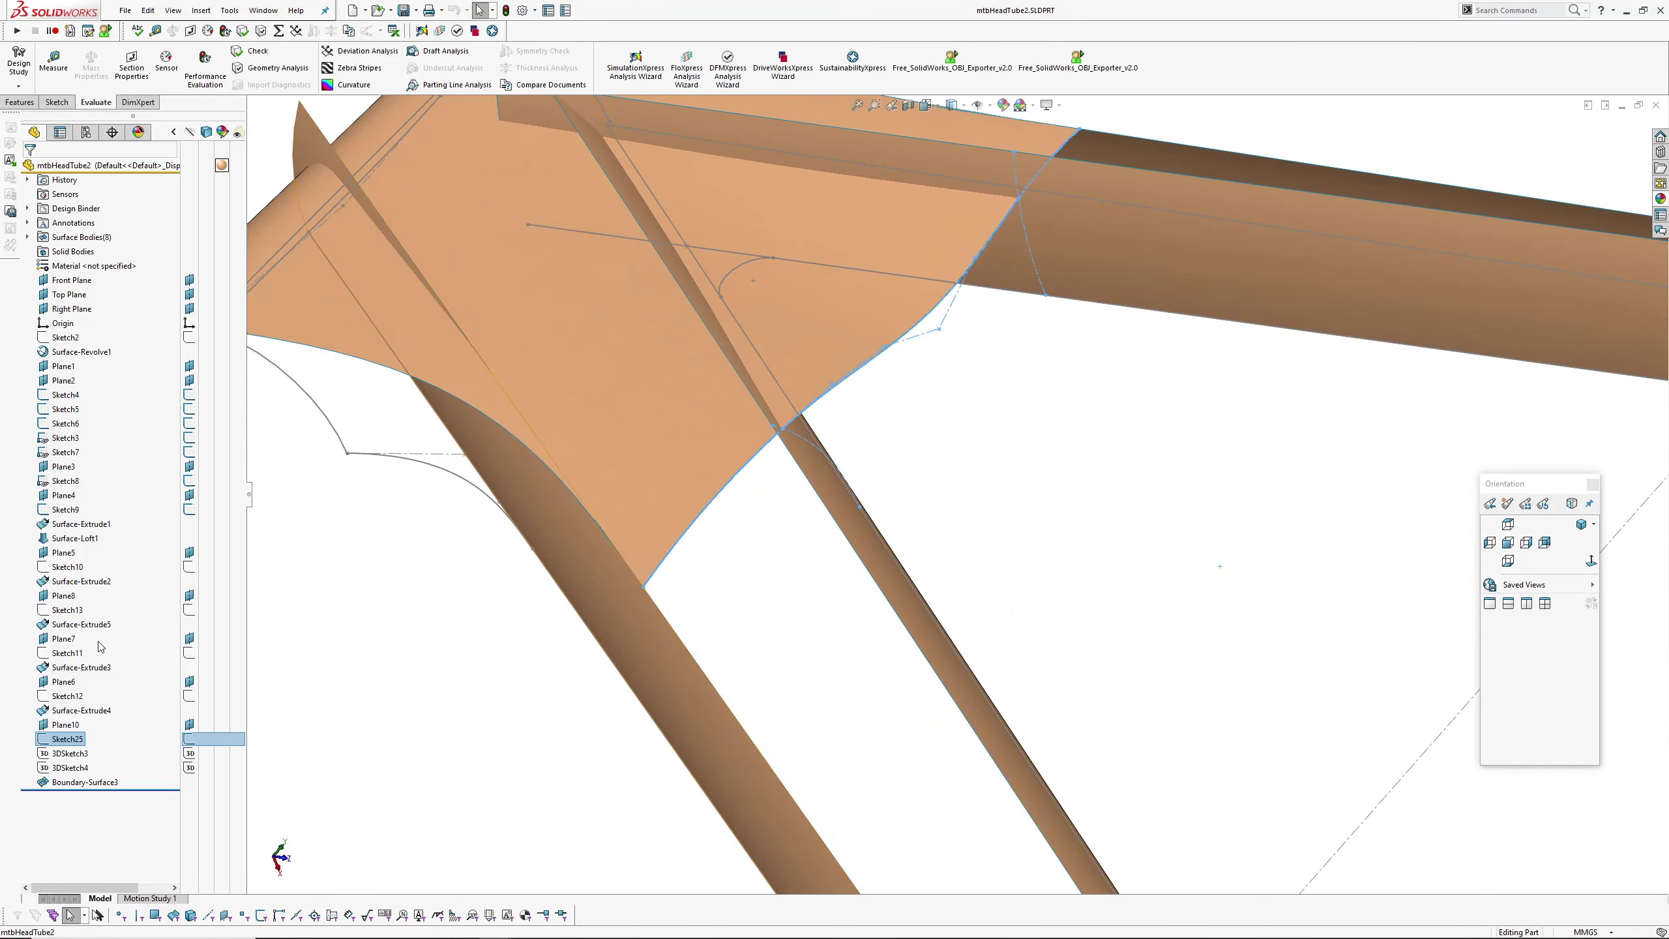
- Open Sketch25 for editing and inspect its 200 mm and 100 mm radius arcs with their relations
left_click(53, 740)
left_click(78, 705)
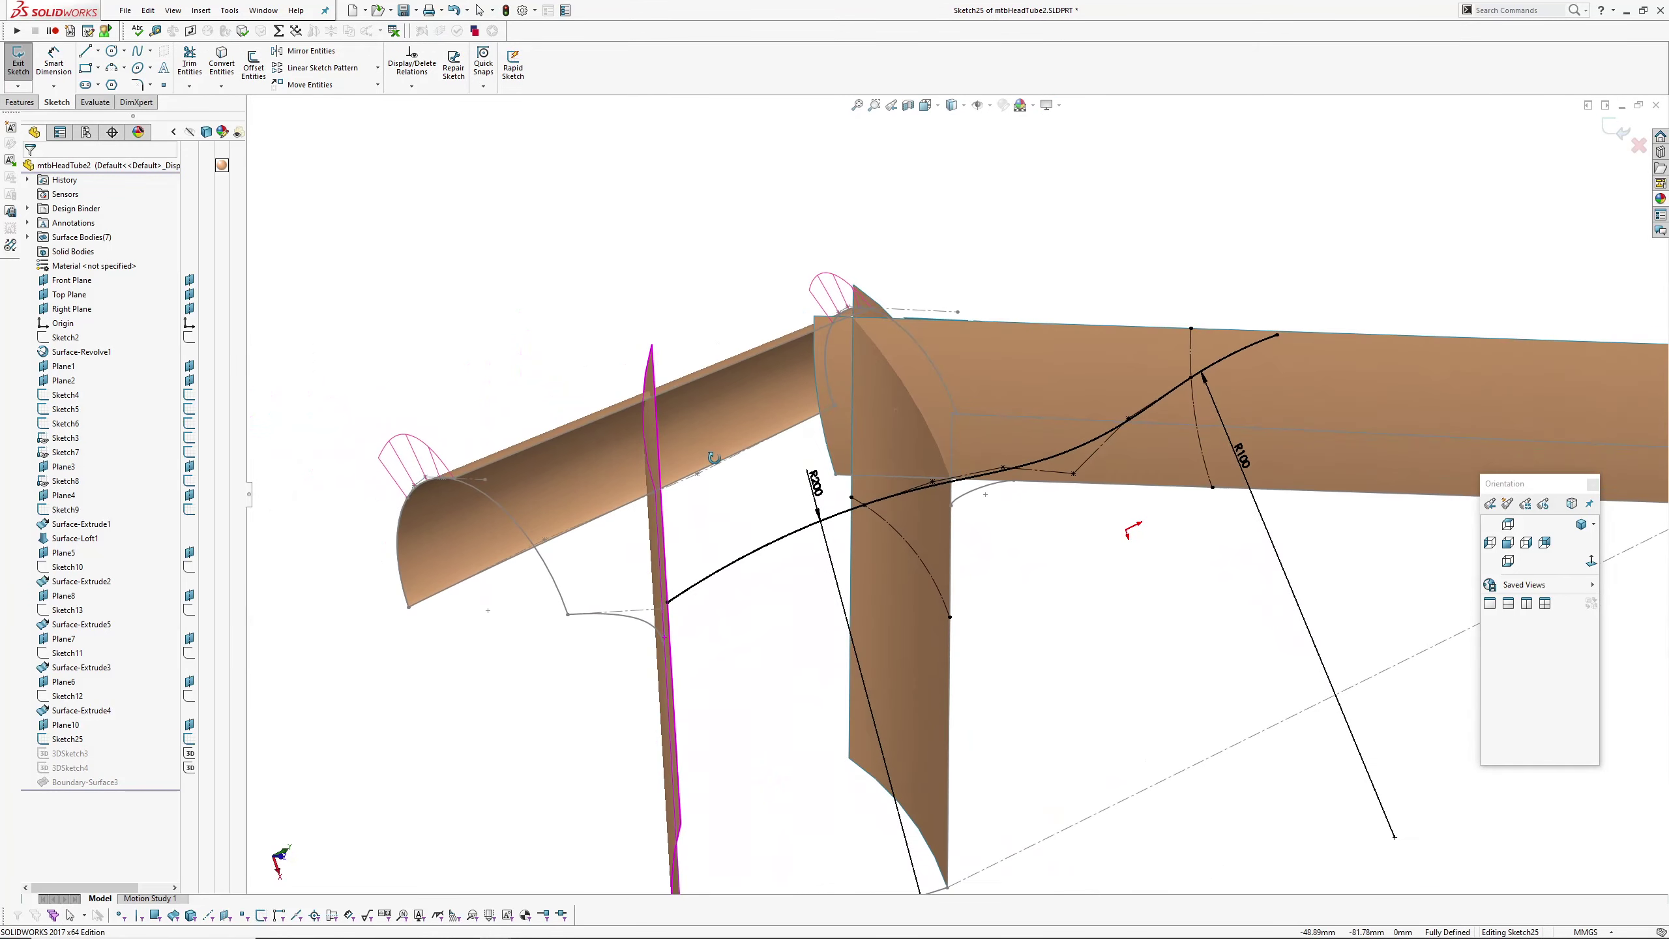
left_click(762, 547)
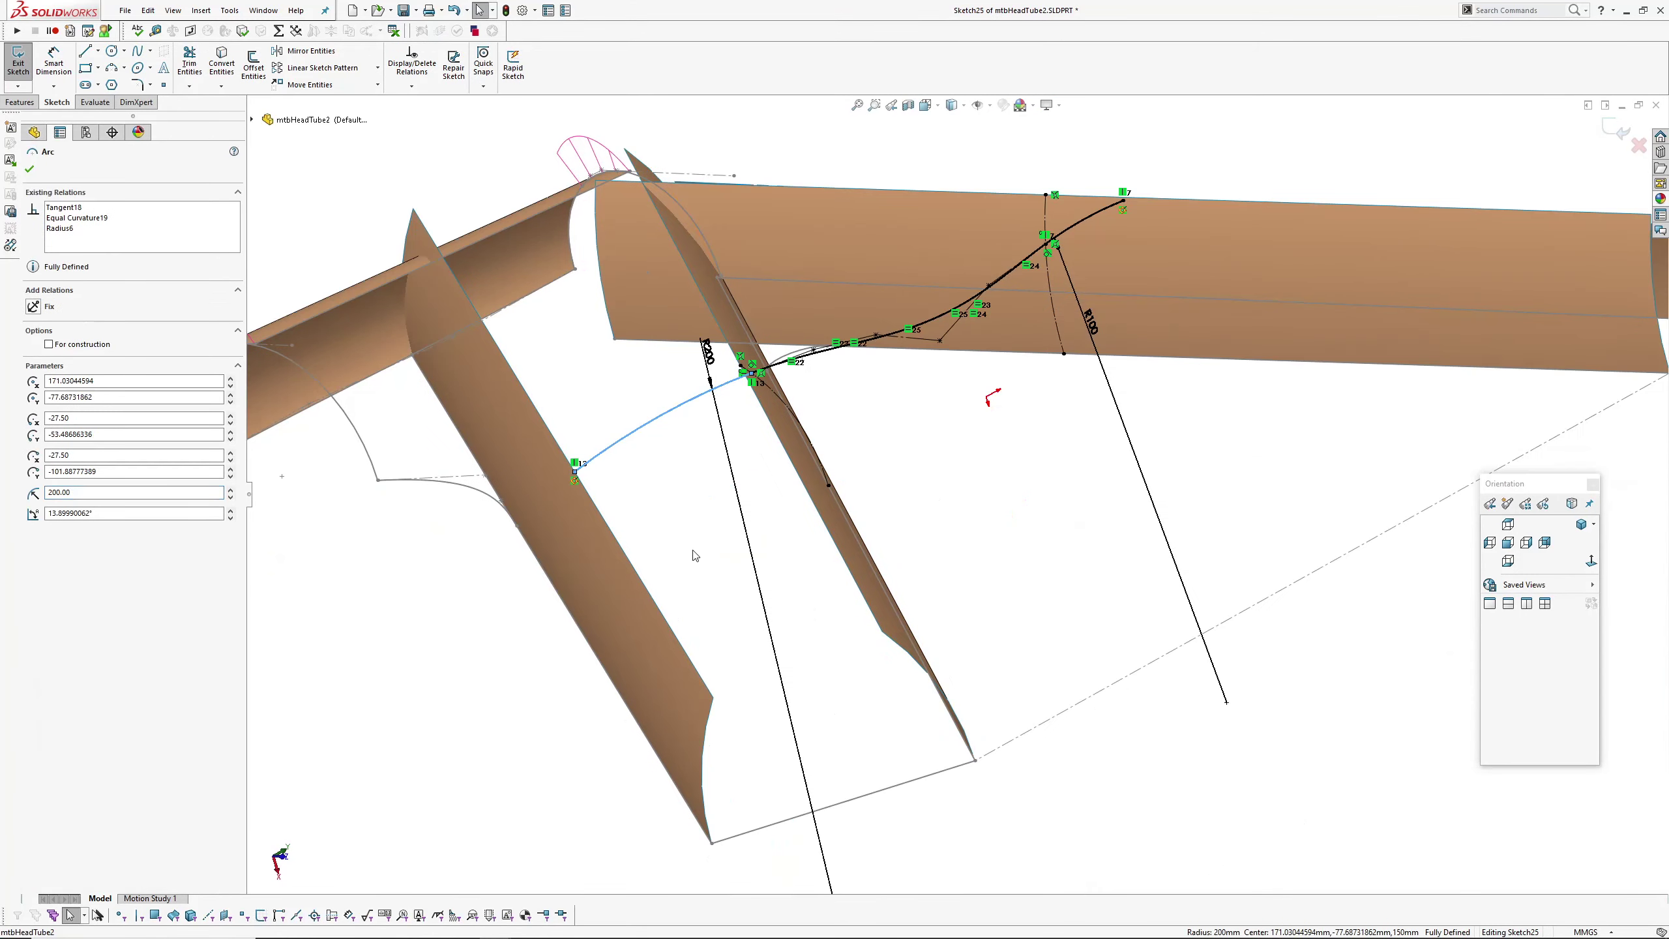
middle_click_drag(745, 457, 833, 418)
left_click(938, 320)
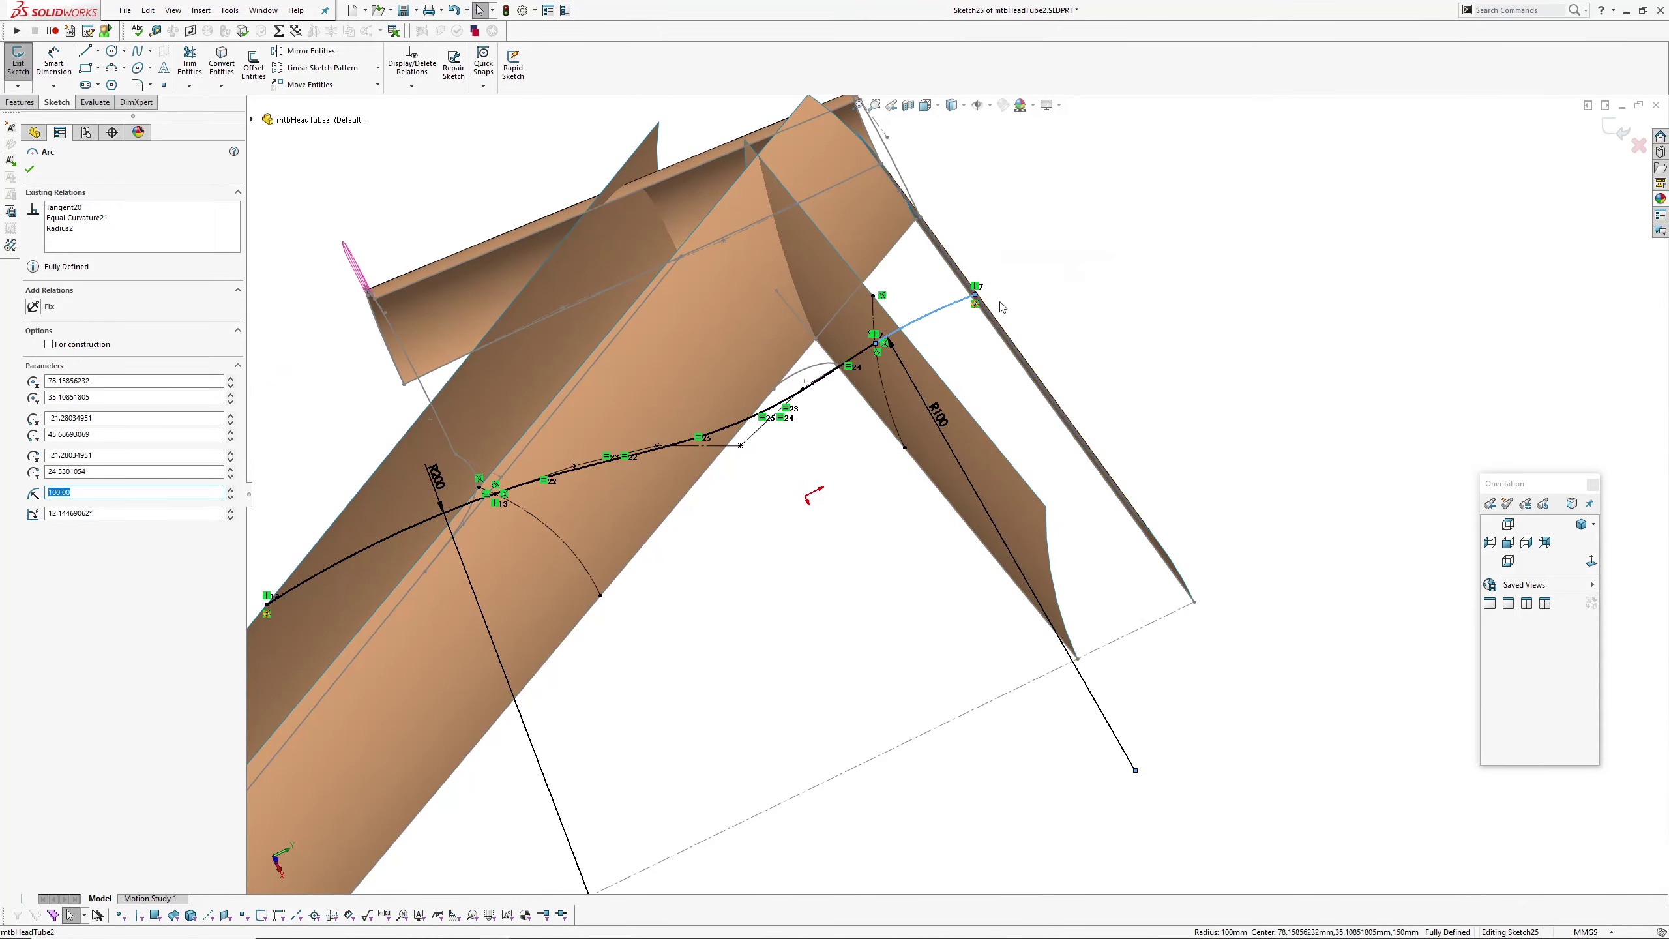
mouse_move(905, 346)
middle_mouse_down()
mouse_move(933, 371)
mouse_move(887, 354)
middle_mouse_up()
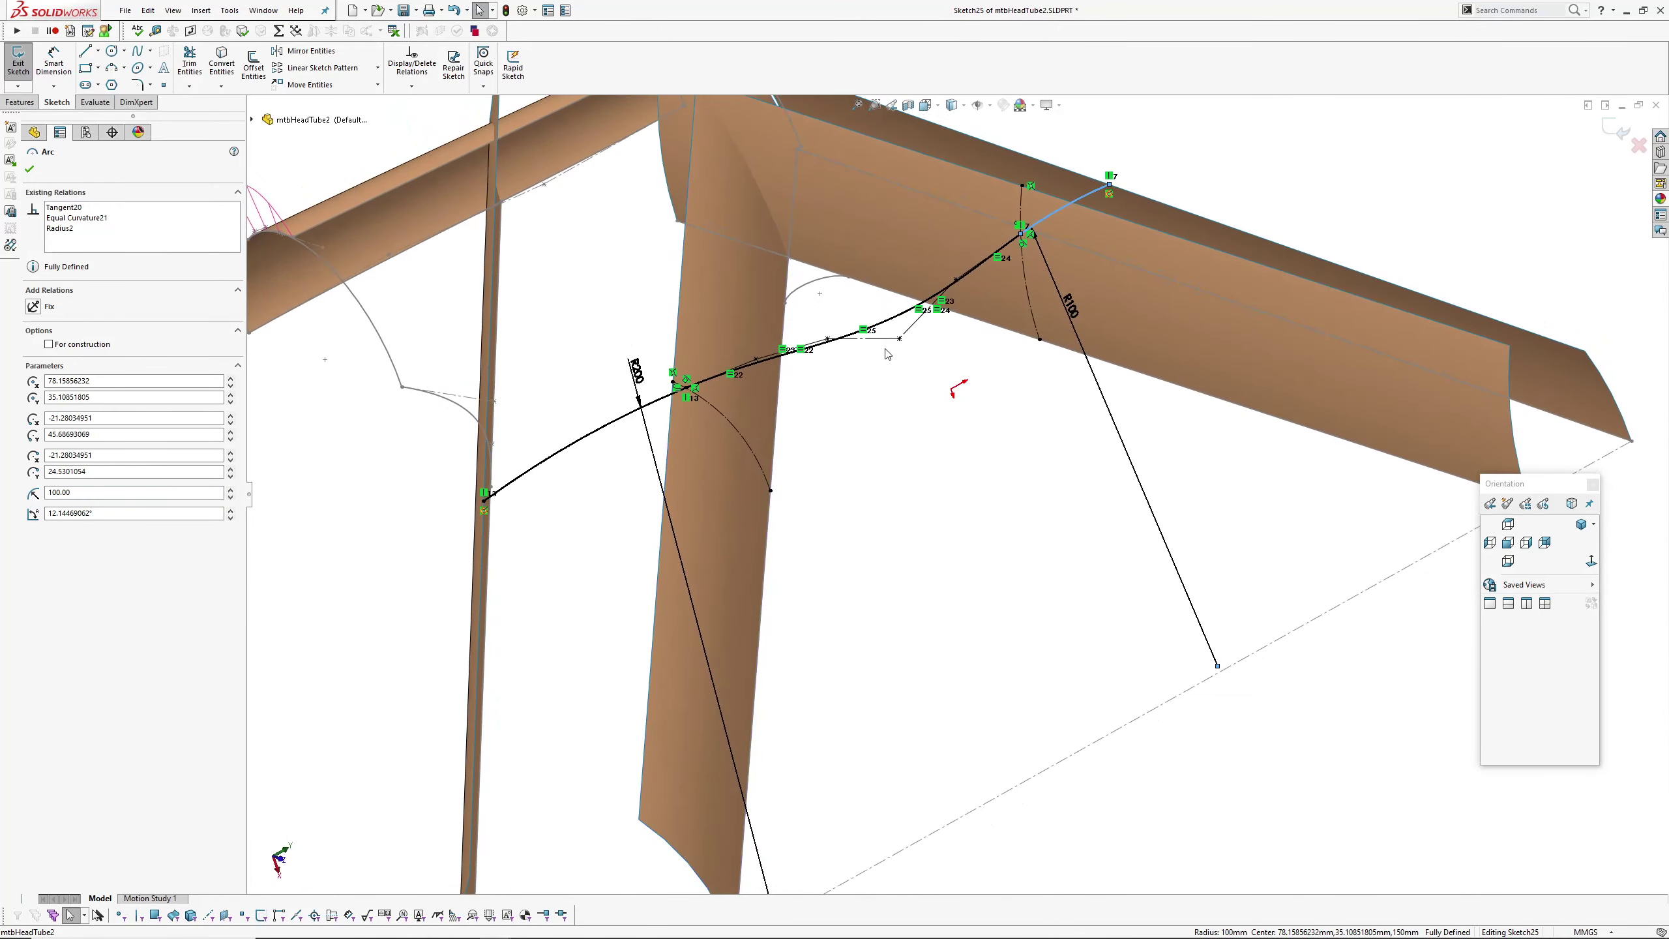
- Inspect the relations of the style spline joining the two arcs, and exit the sketch
left_click(810, 351)
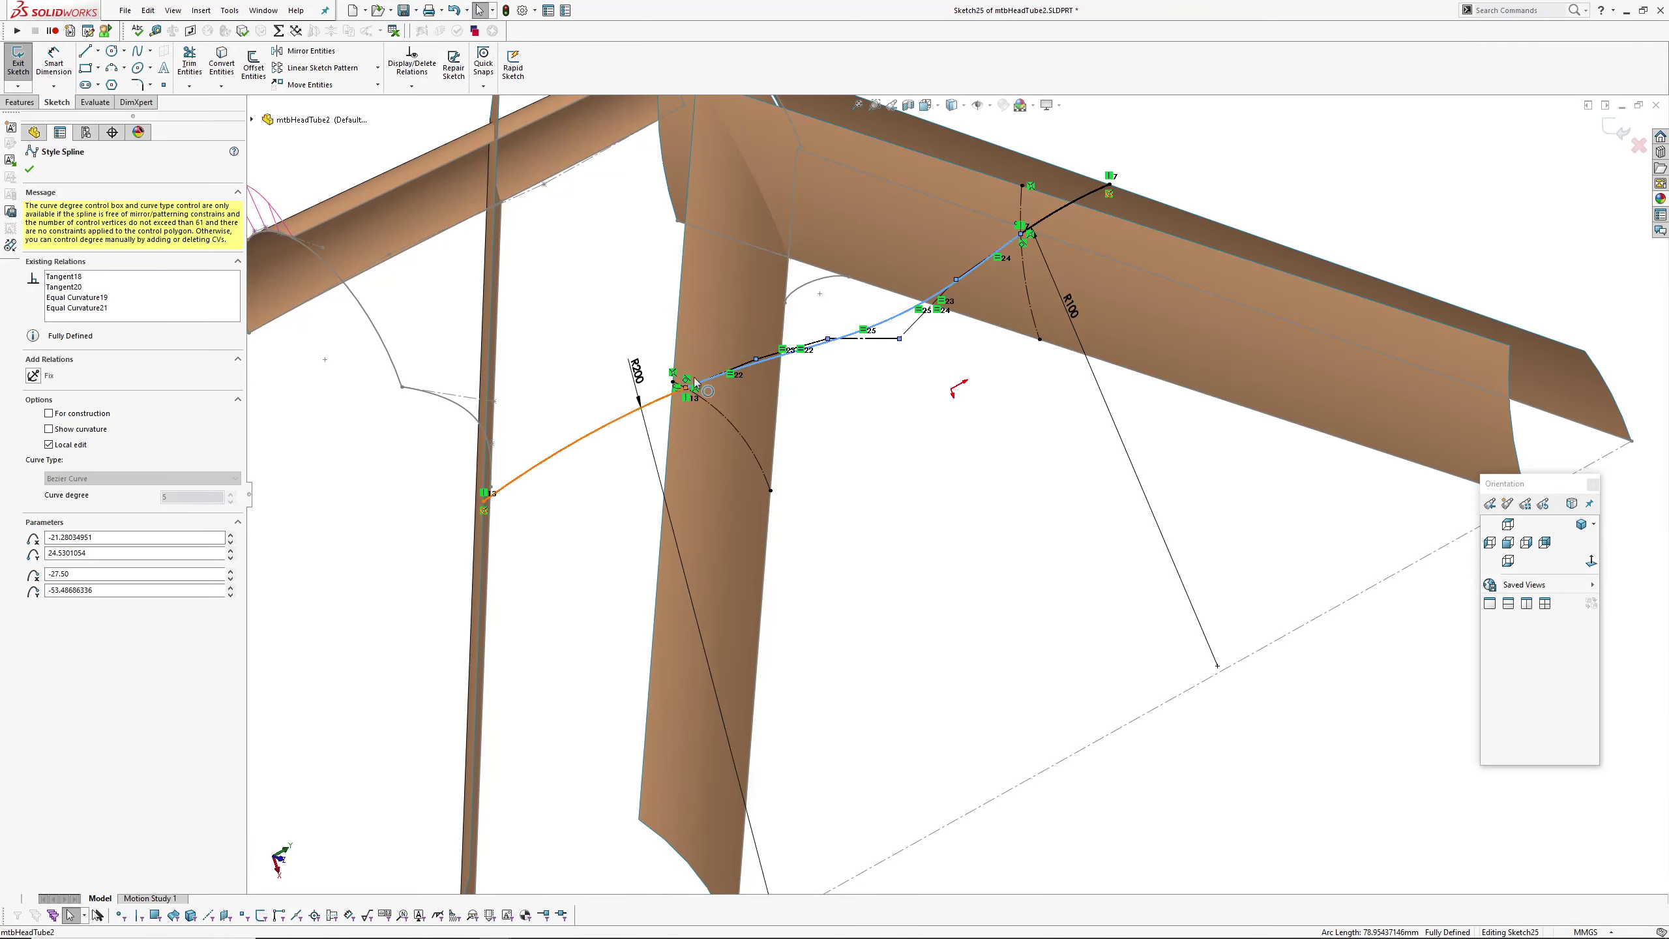
middle_click_drag(928, 437, 939, 496)
left_click(878, 473)
scroll(878, 473, "up", 1)
scroll(939, 495, "up", 1)
left_click(1617, 130)
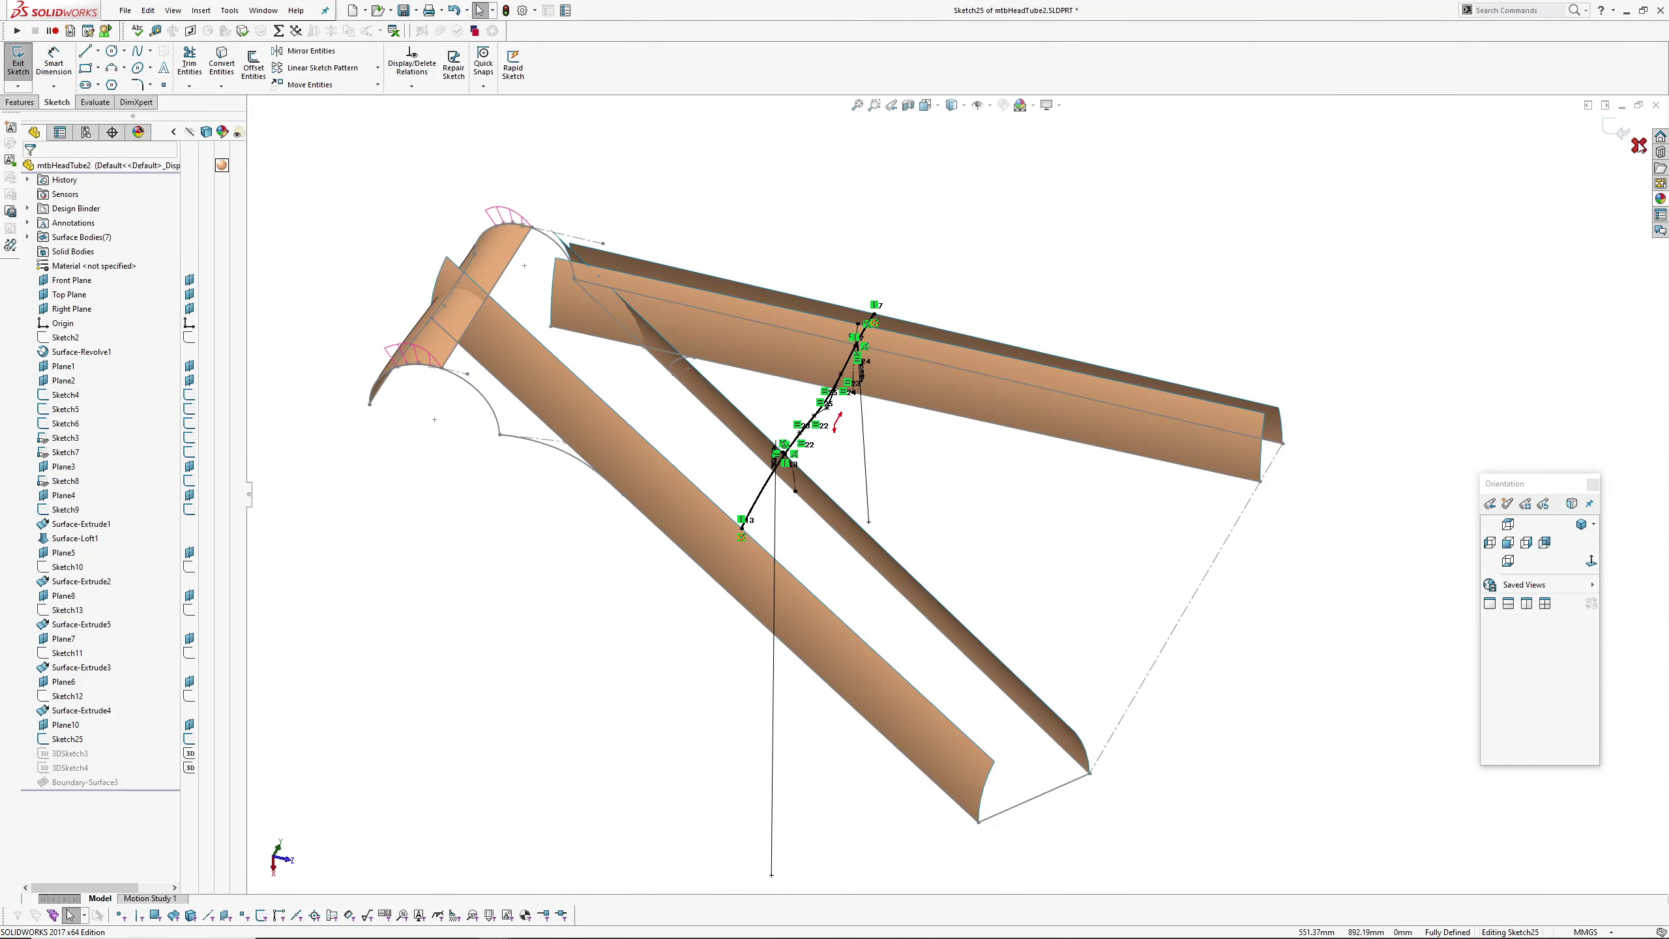
- Locate 3DSketch3 along the lower edge of the boundary surface and open it for editing
left_click(72, 754)
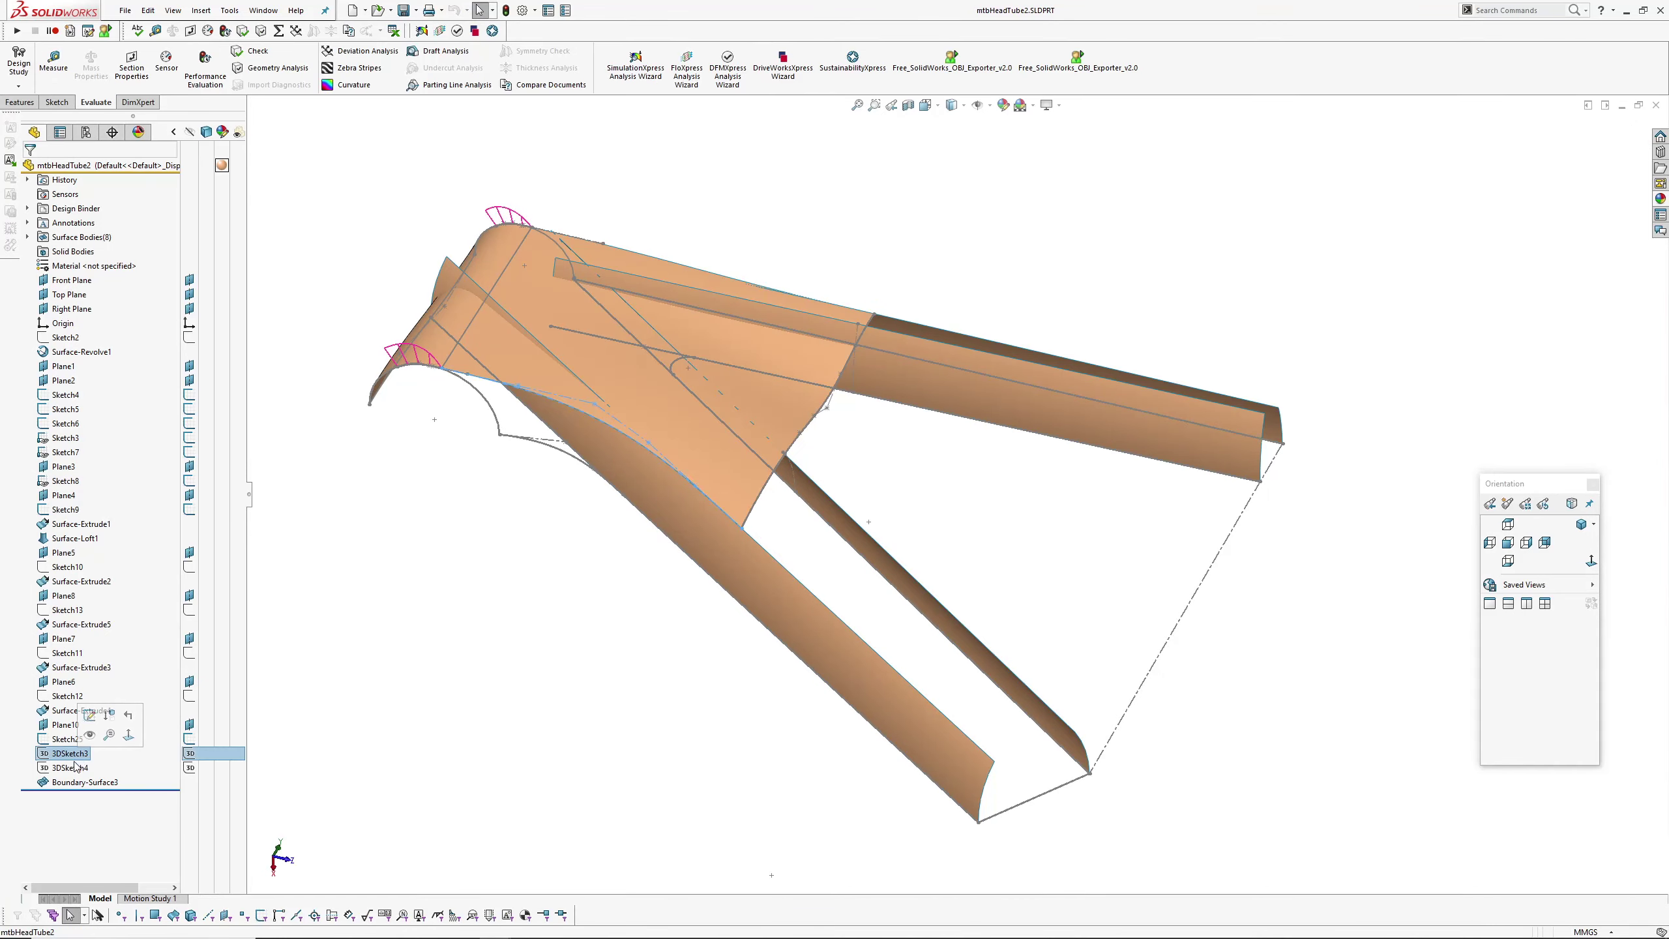
middle_click_drag(668, 554, 657, 499)
left_click(510, 649)
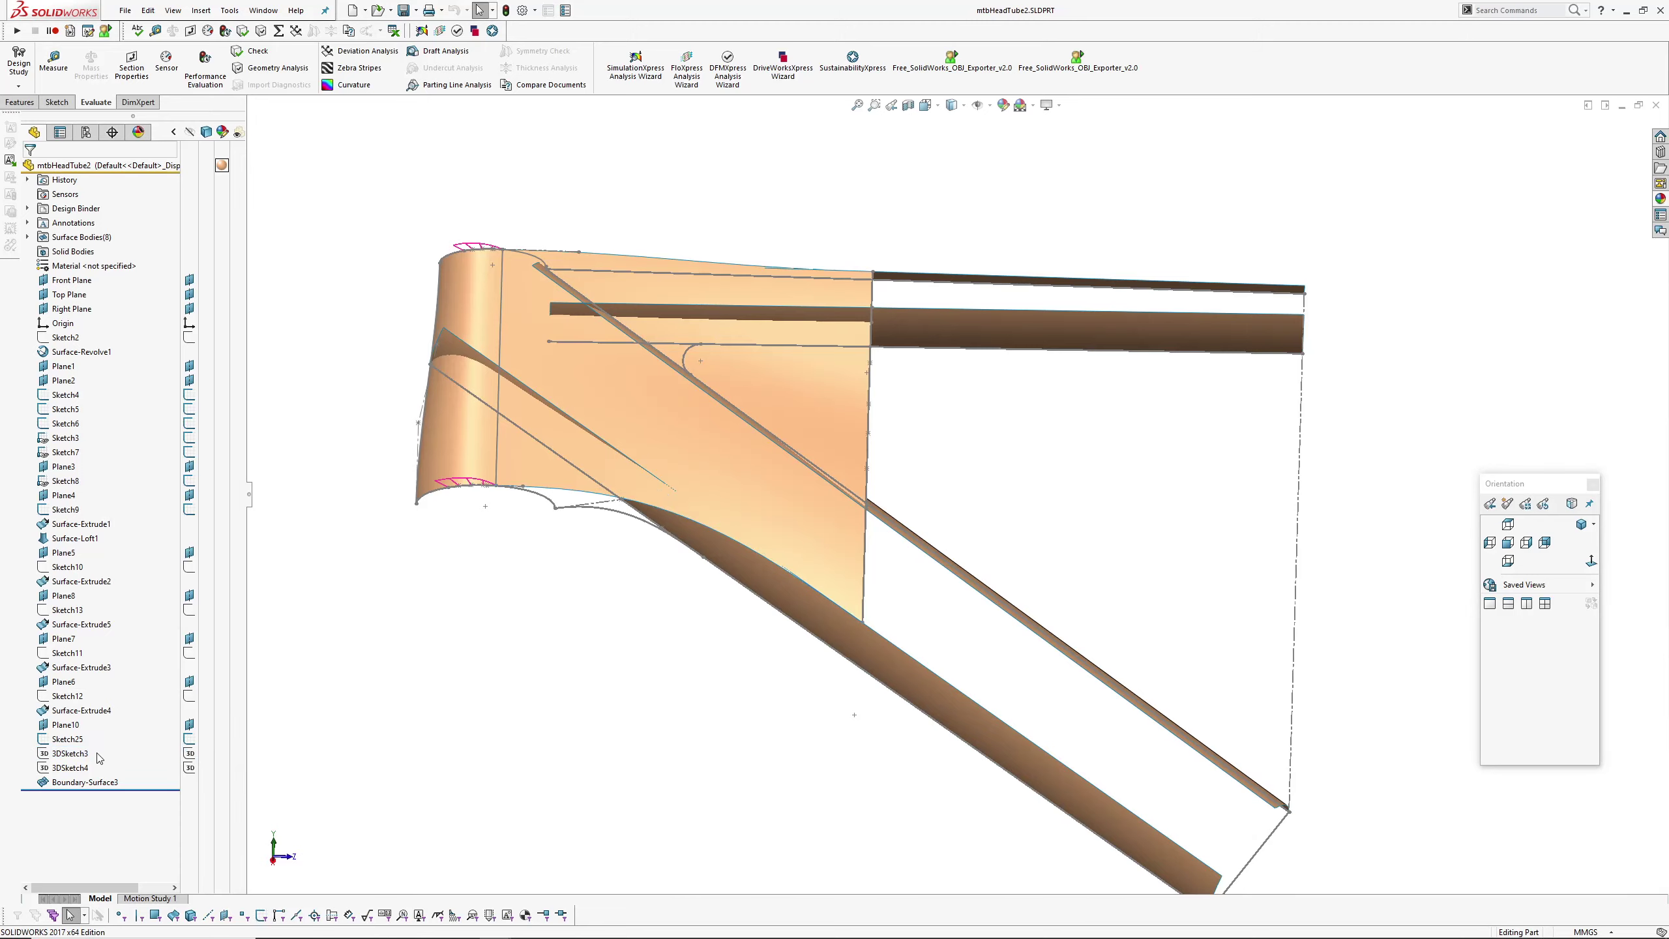
left_click(58, 758)
left_click(67, 718)
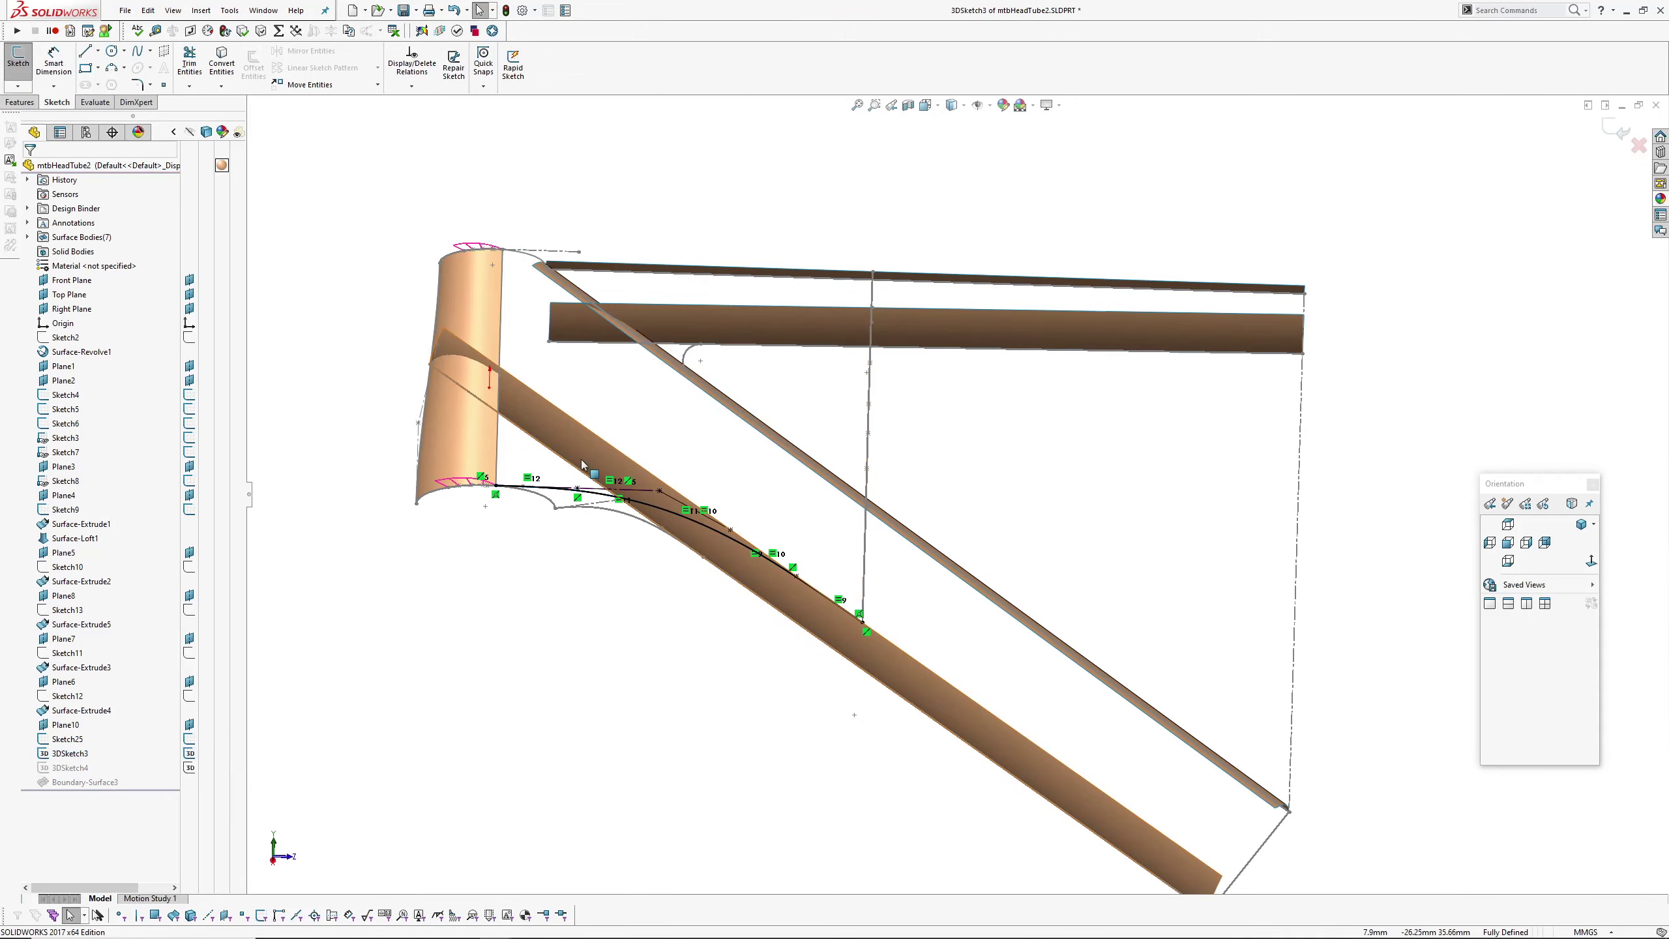
scroll(494, 497, "down", 3)
middle_click_drag(537, 493, 562, 350)
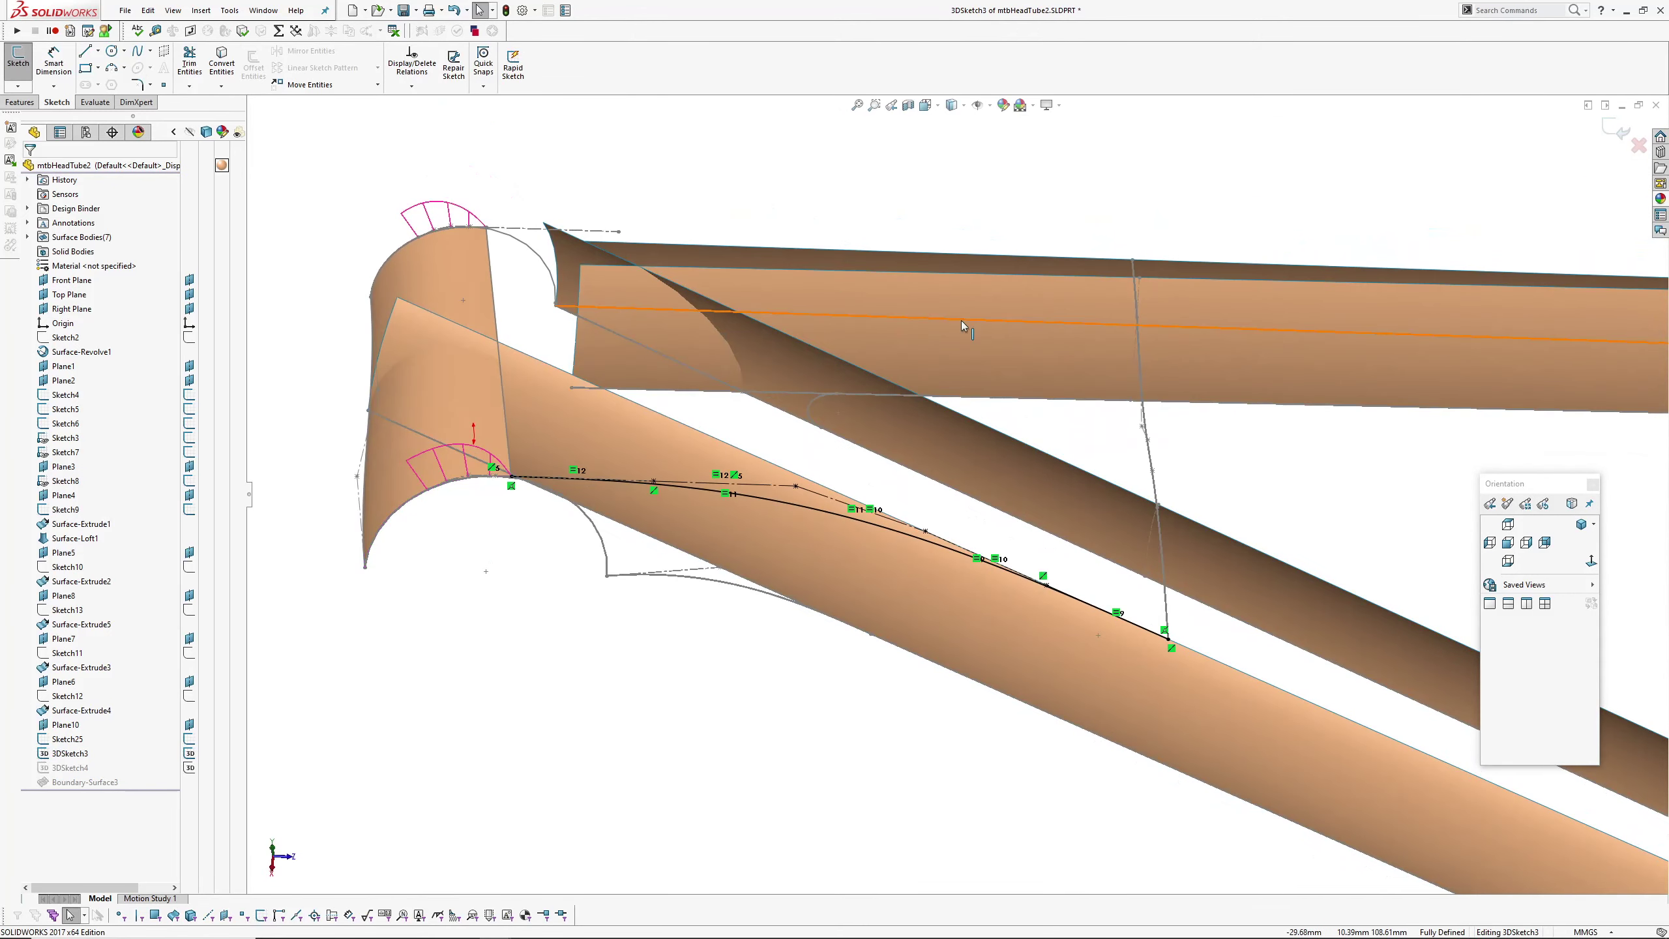
- Examine how the style spline's start lines up with the Sketch5 arc and the curvature comb at the head tube's lower end
scroll(592, 395, "down", 6)
mouse_move(399, 629)
middle_mouse_down("ctrl")
mouse_move(719, 377)
mouse_move(680, 322)
middle_mouse_up("ctrl")
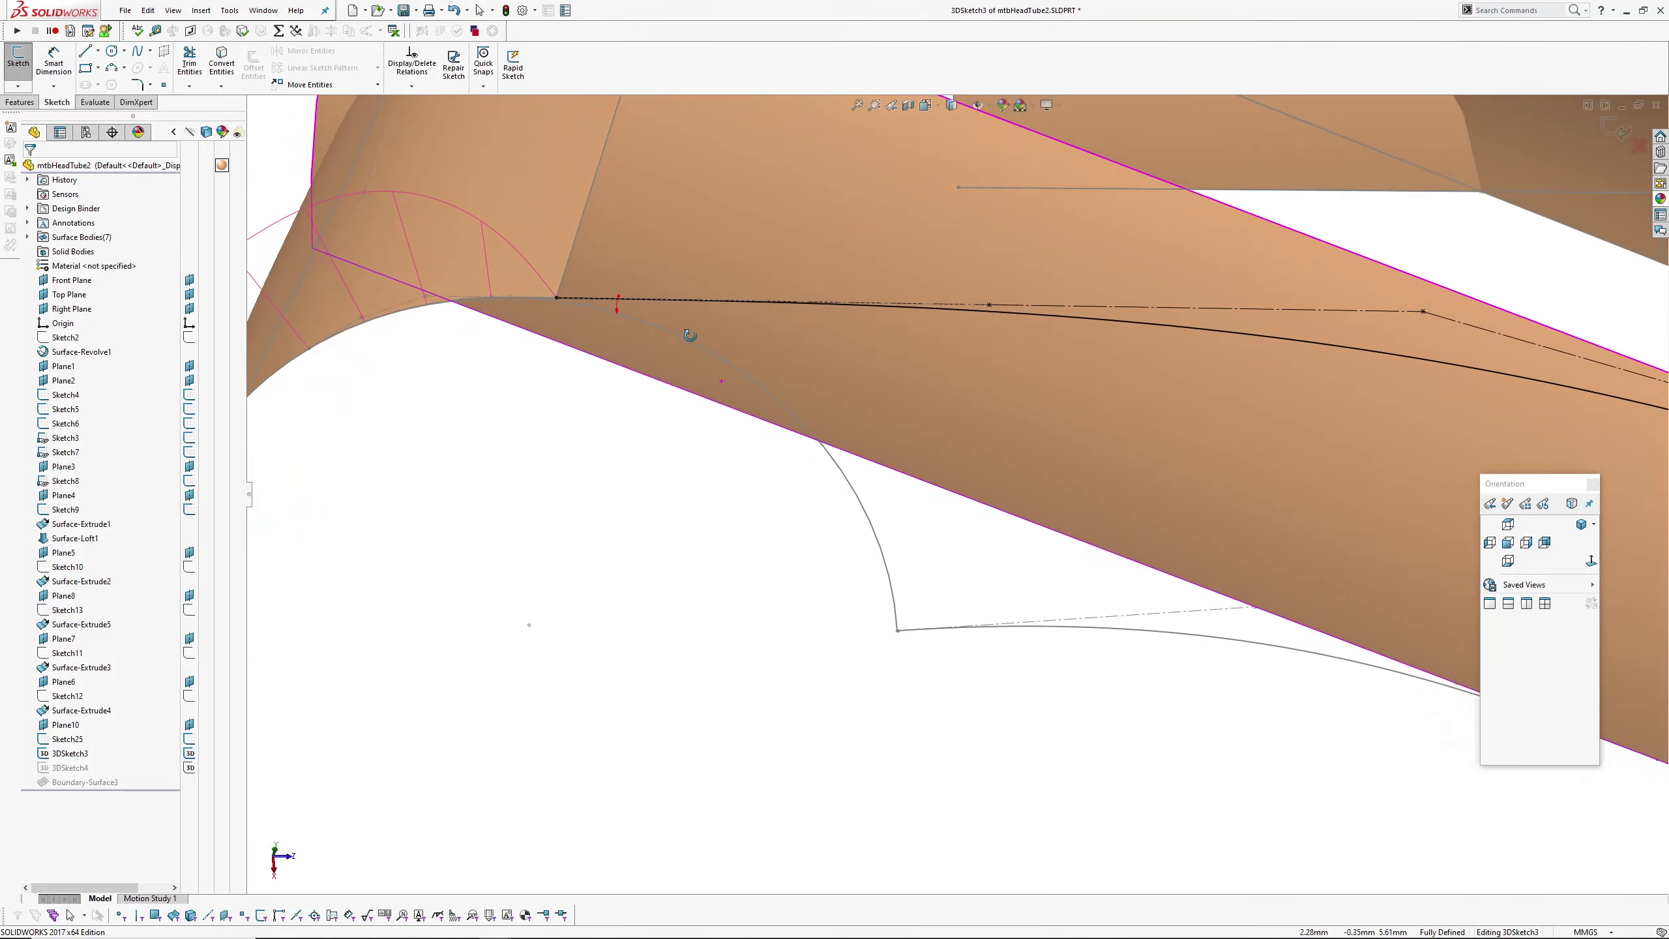
scroll(542, 319, "down", 3)
mouse_move(578, 343)
middle_mouse_down()
mouse_move(575, 459)
mouse_move(1113, 795)
middle_mouse_up()
left_click(576, 463)
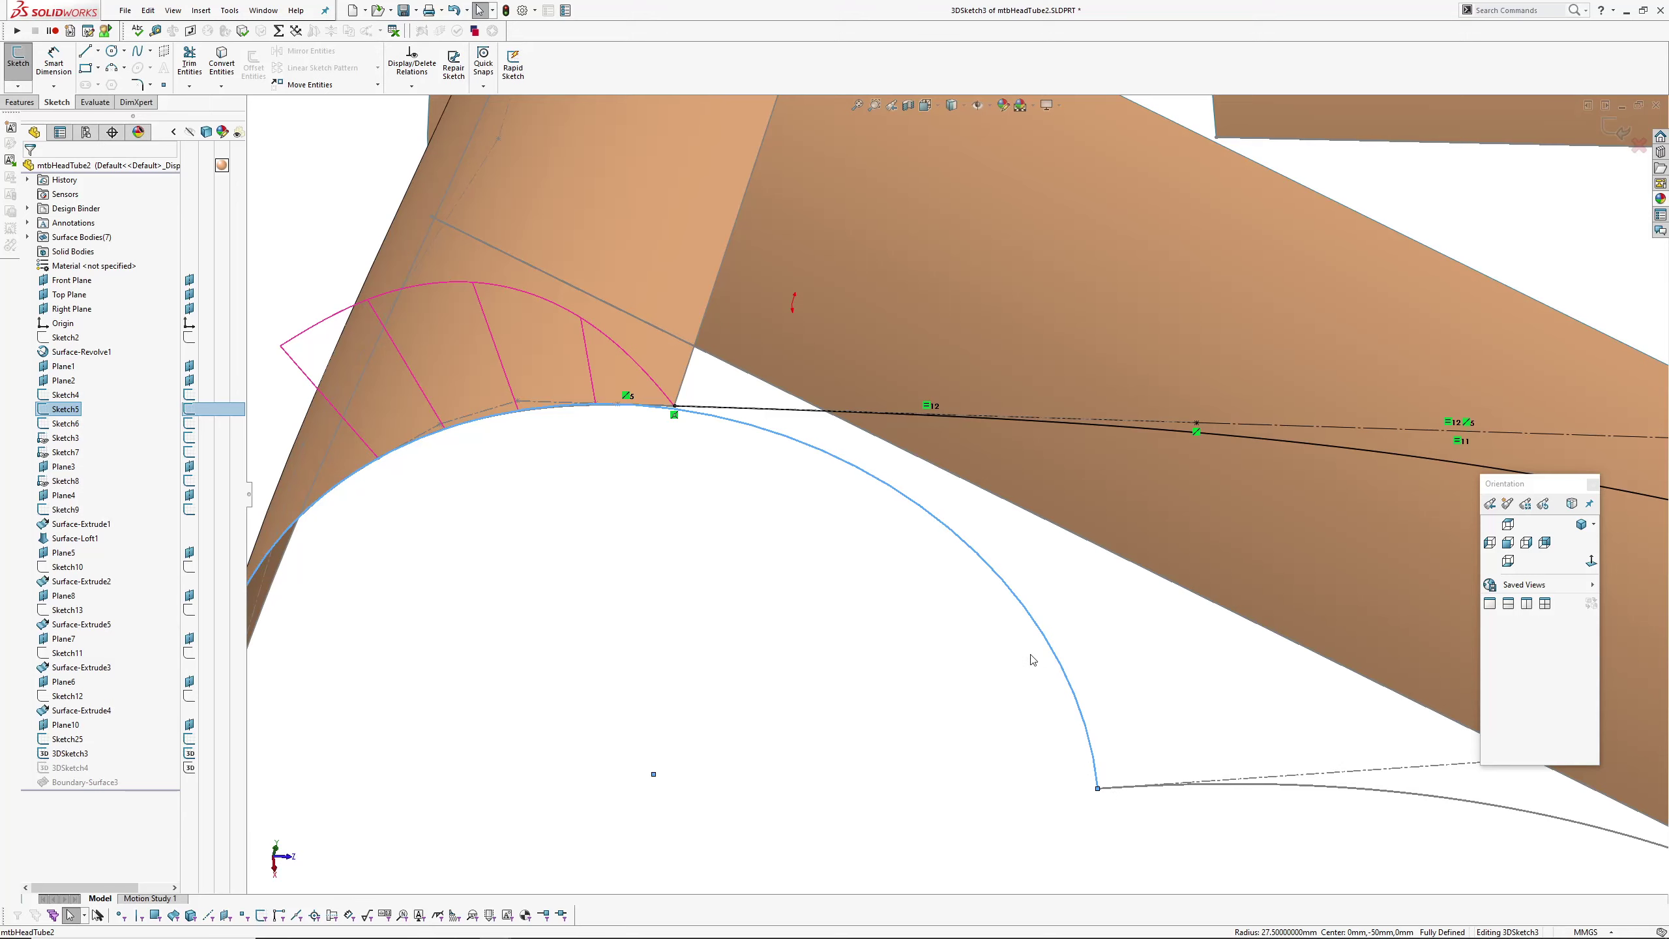
middle_click_drag(481, 444, 604, 389, "ctrl")
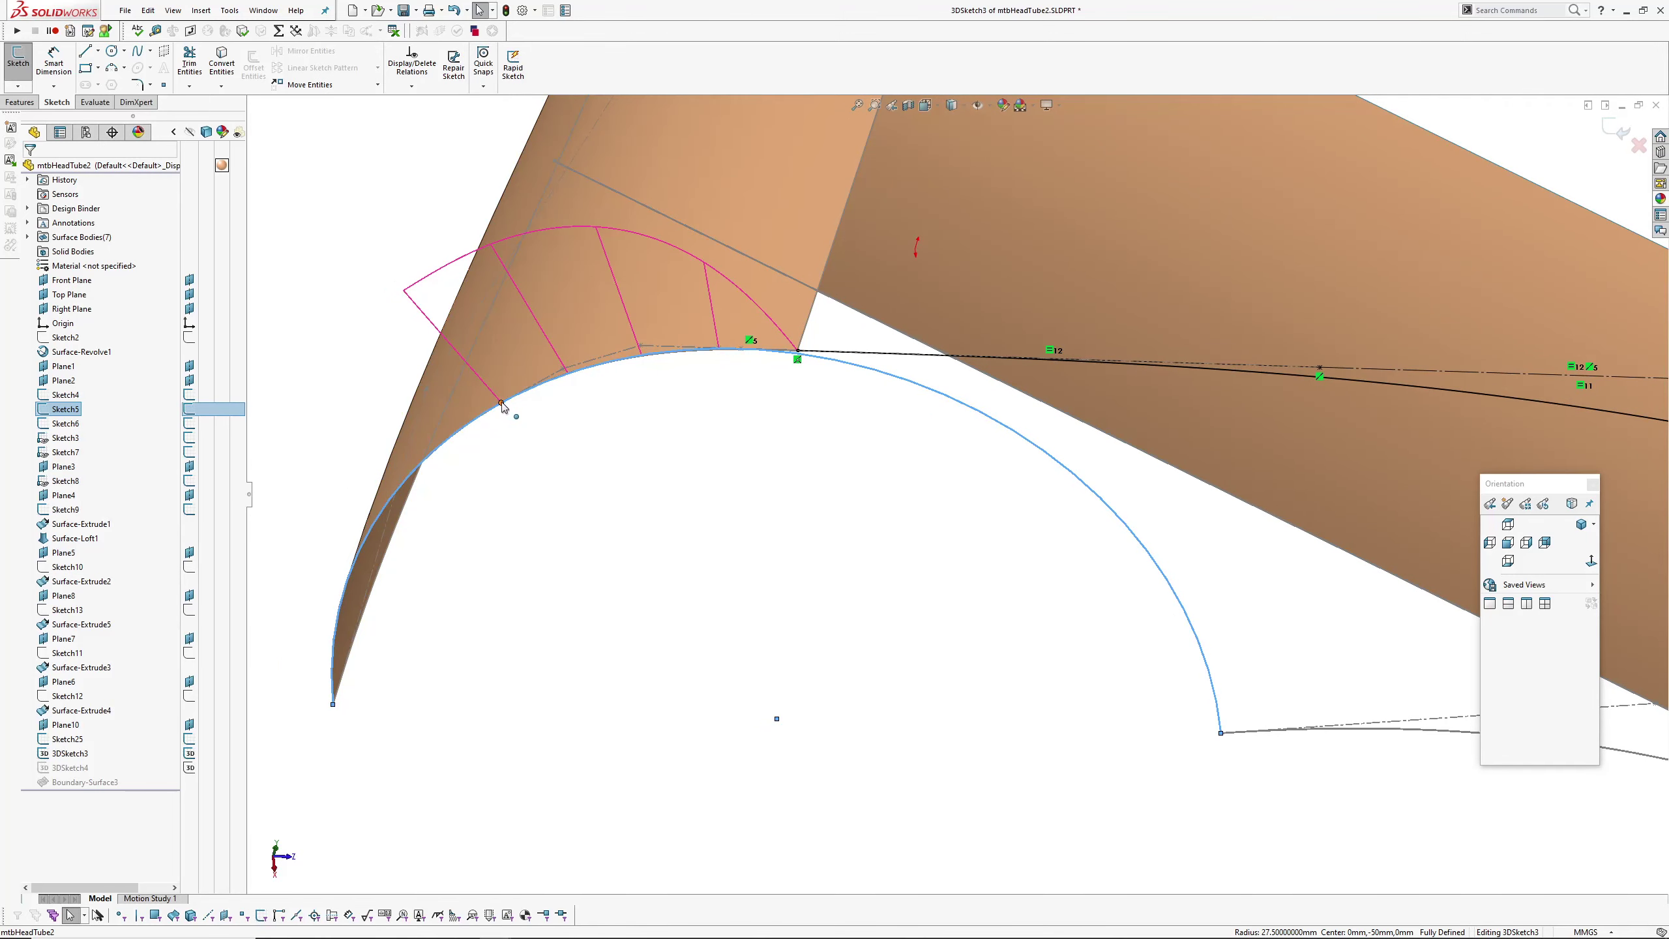
scroll(767, 356, "down", 3)
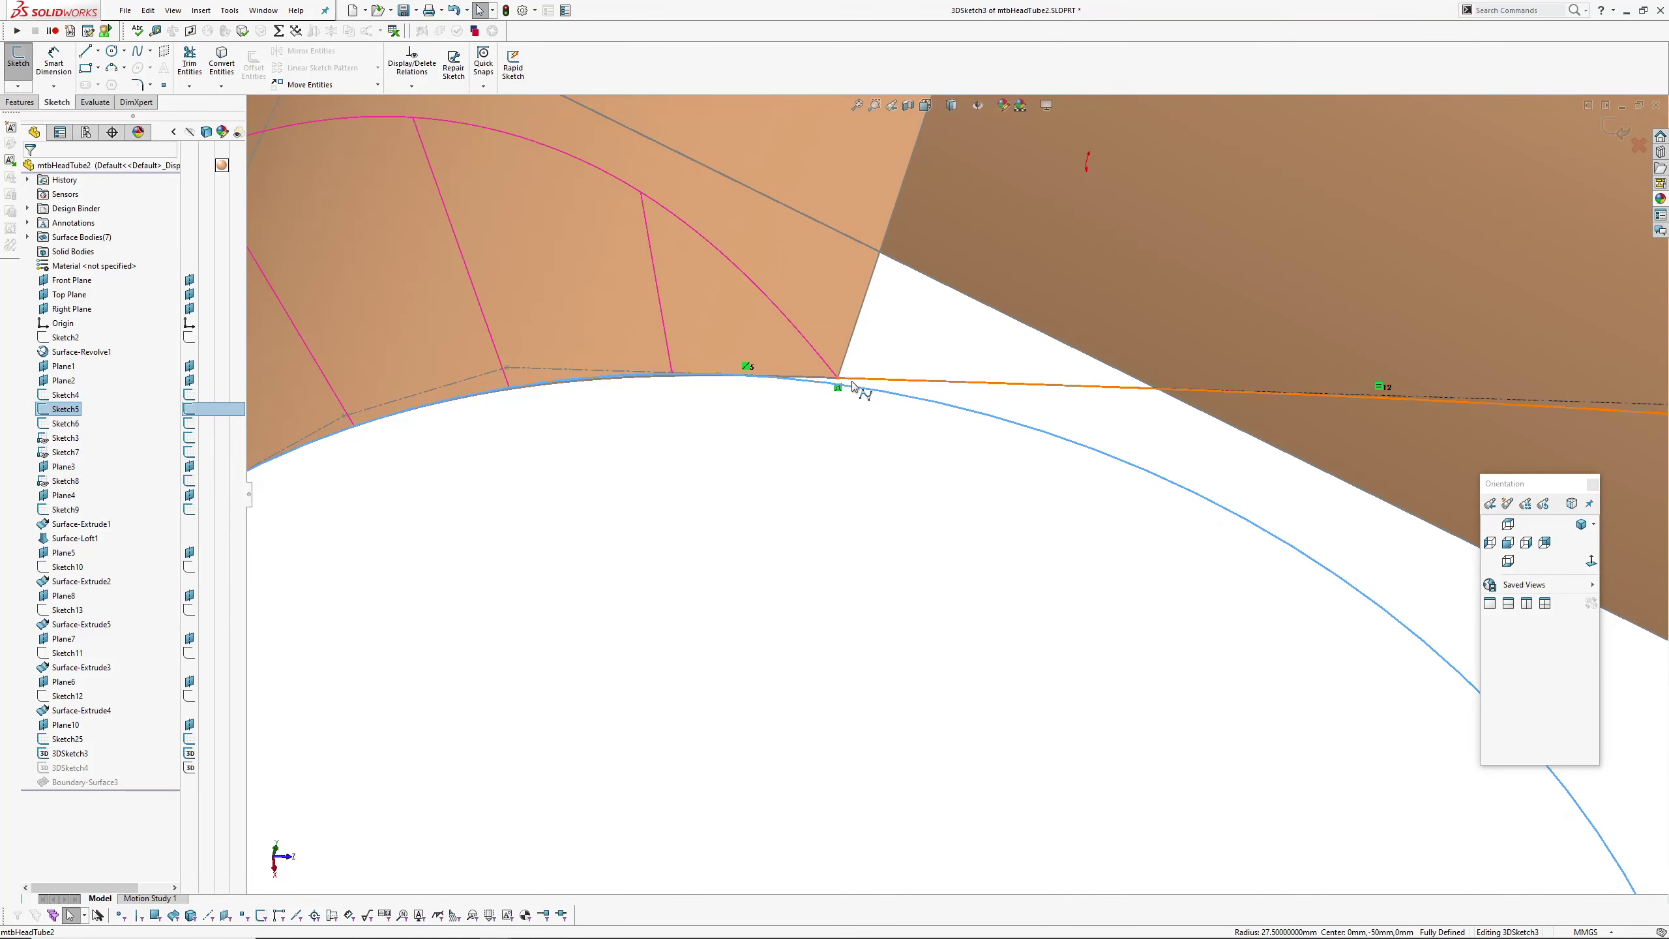
mouse_move(850, 385)
middle_mouse_down()
mouse_move(874, 386)
mouse_move(674, 367)
mouse_move(710, 376)
middle_mouse_up()
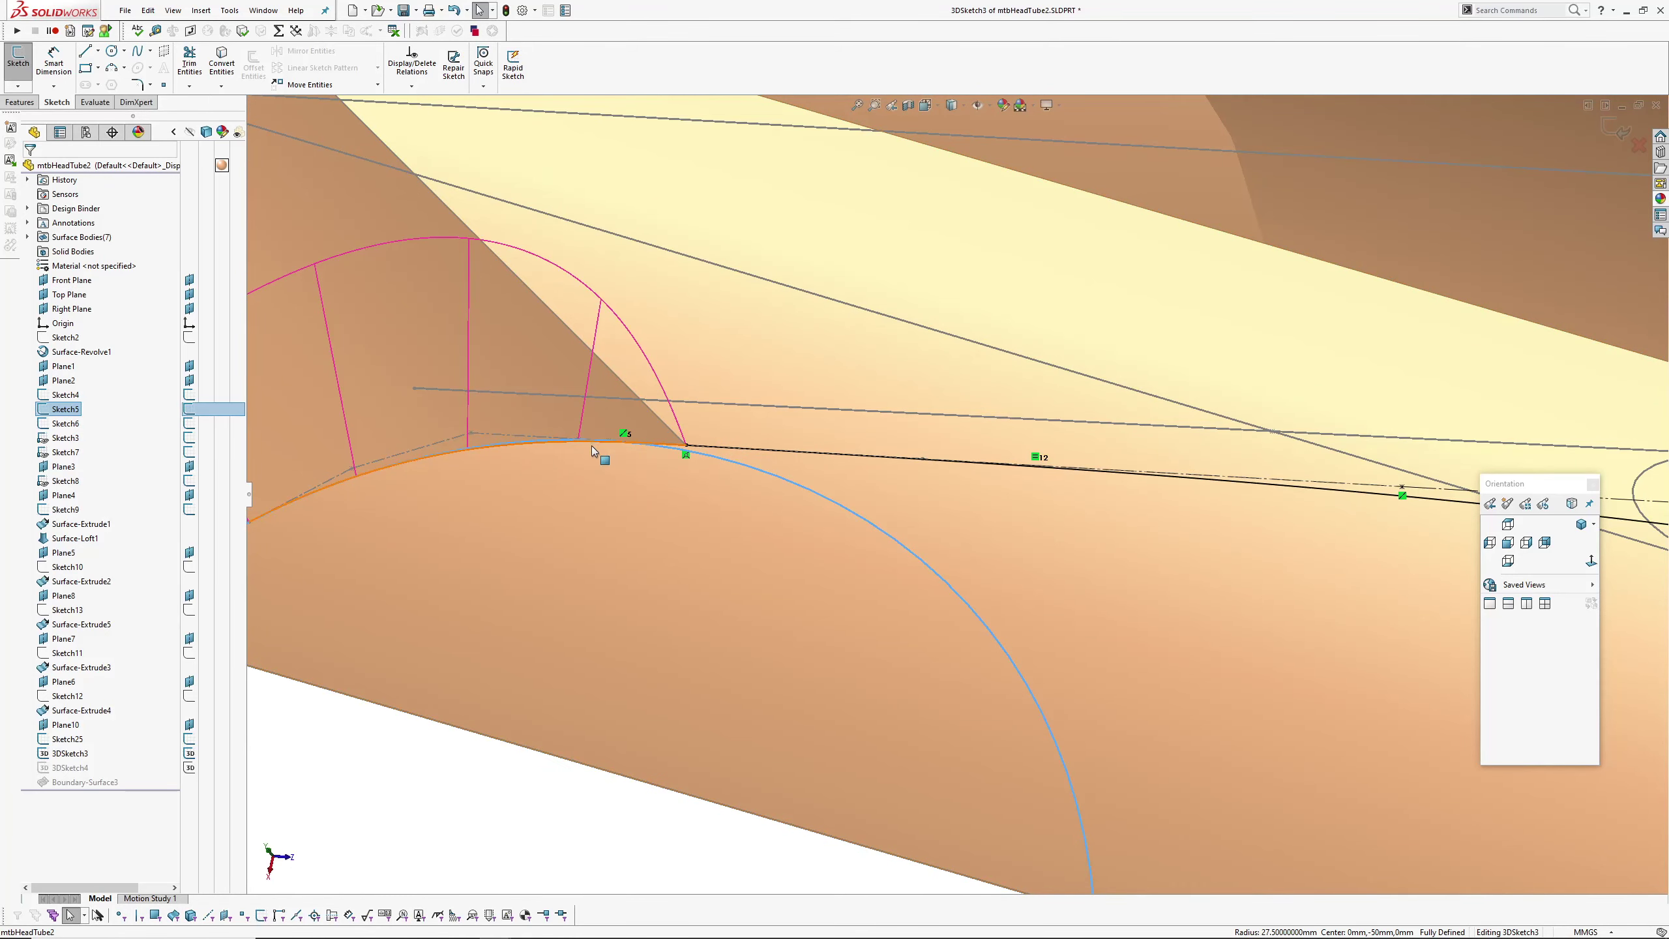
mouse_move(592, 442)
middle_mouse_down()
mouse_move(789, 487)
mouse_move(717, 344)
mouse_move(792, 457)
mouse_move(681, 408)
mouse_move(656, 437)
middle_mouse_up()
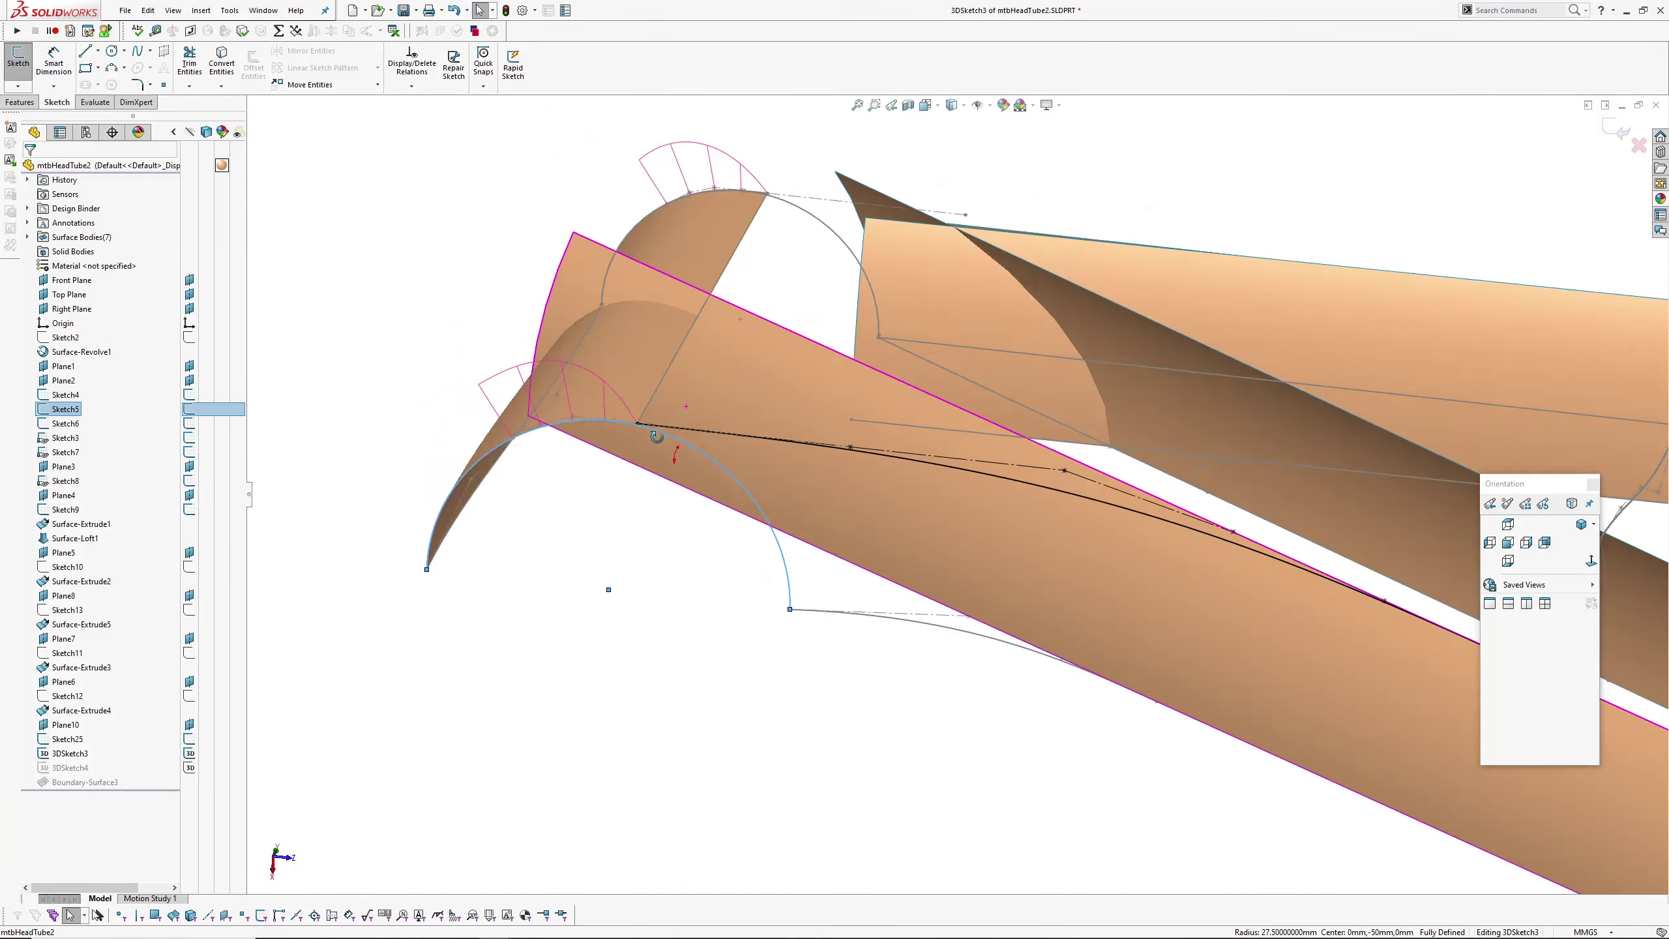
scroll(688, 471, "down", 3)
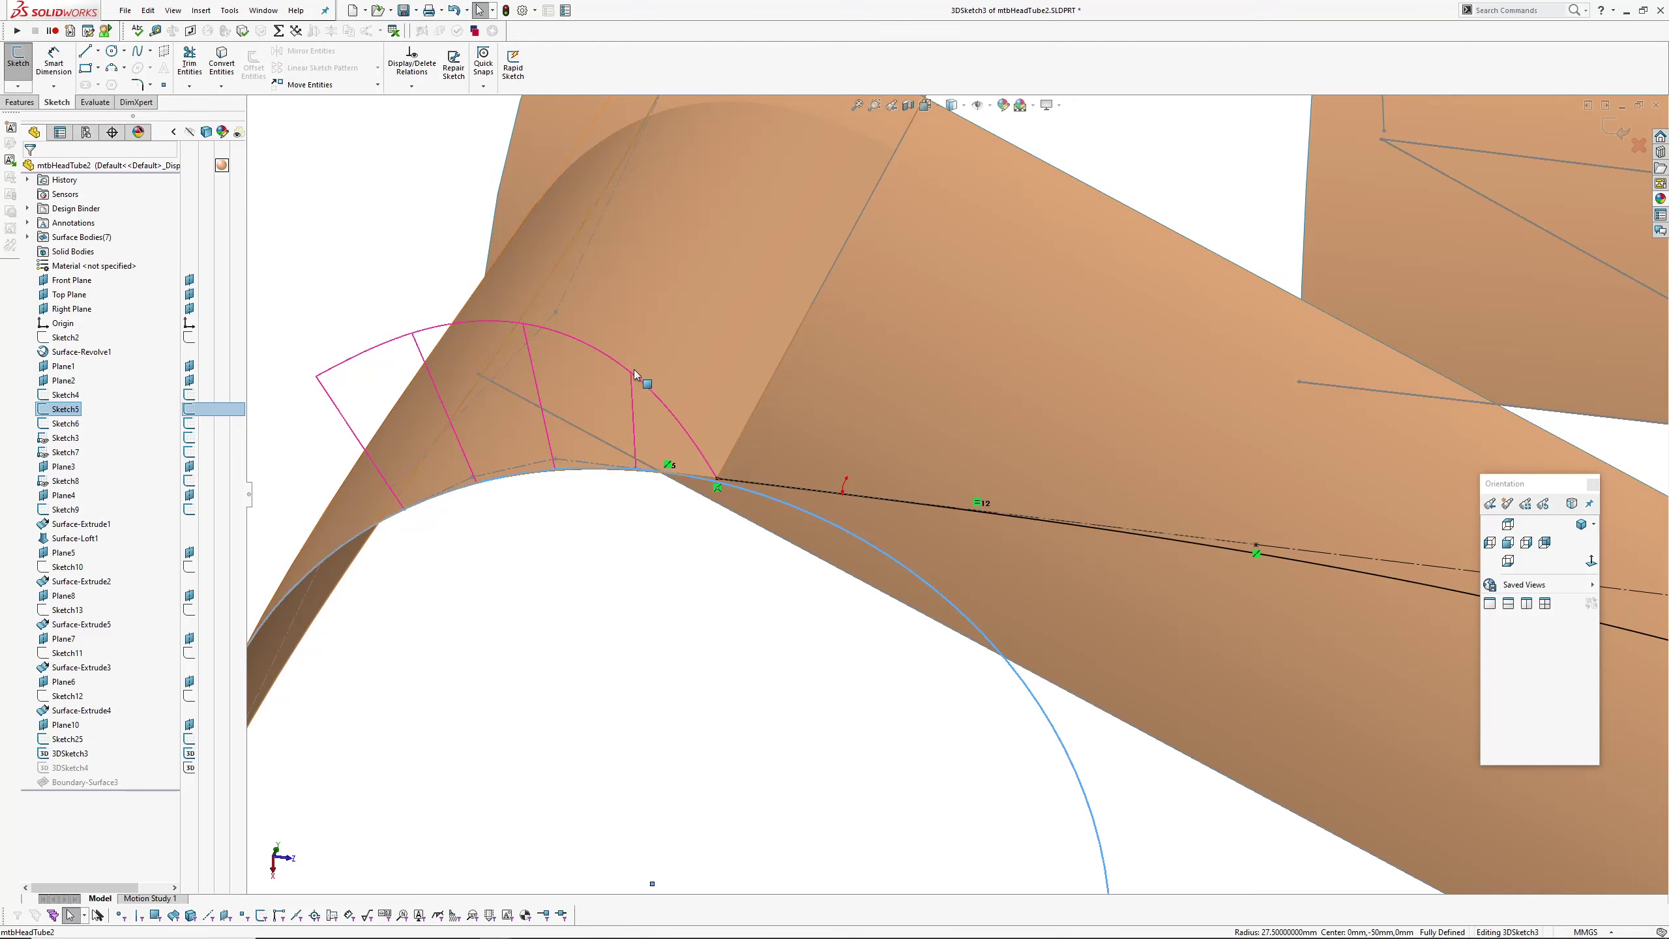
- Select the style spline in 3DSketch3, inspect its curve type and degree, and clear the selection
scroll(807, 468, "up", 2)
middle_click_drag(854, 483, 603, 391, "ctrl")
scroll(881, 451, "up", 4)
middle_click_drag(911, 456, 657, 500, "ctrl")
left_click(746, 372)
scroll(721, 412, "up", 2)
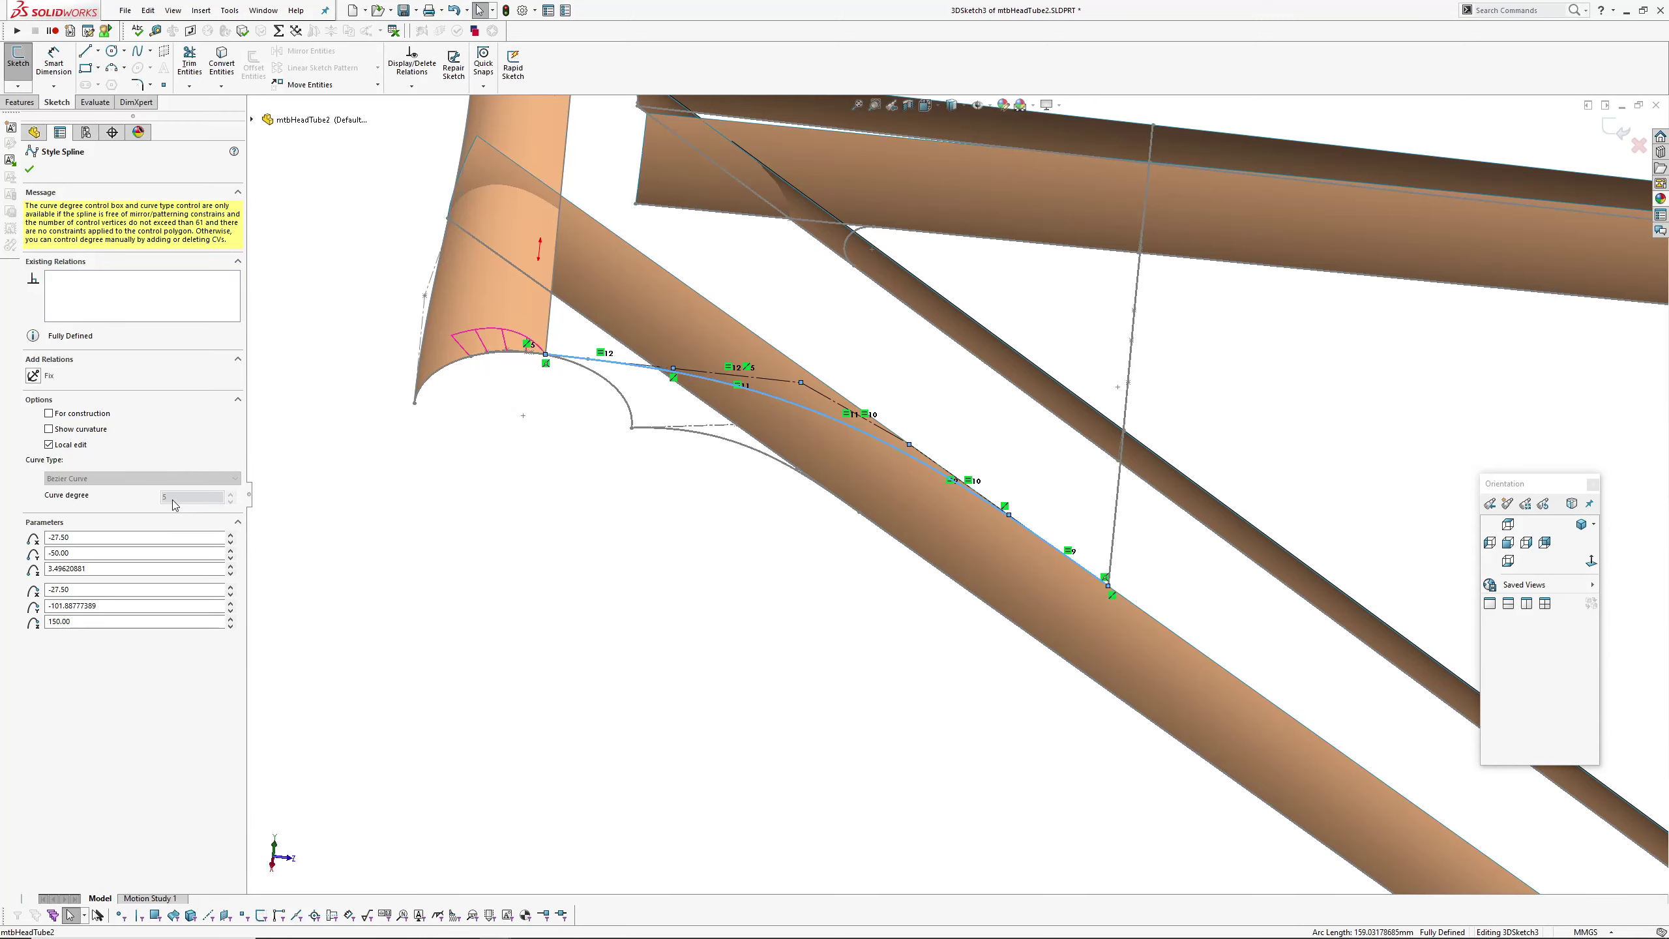
middle_click_drag(784, 504, 687, 625, "ctrl")
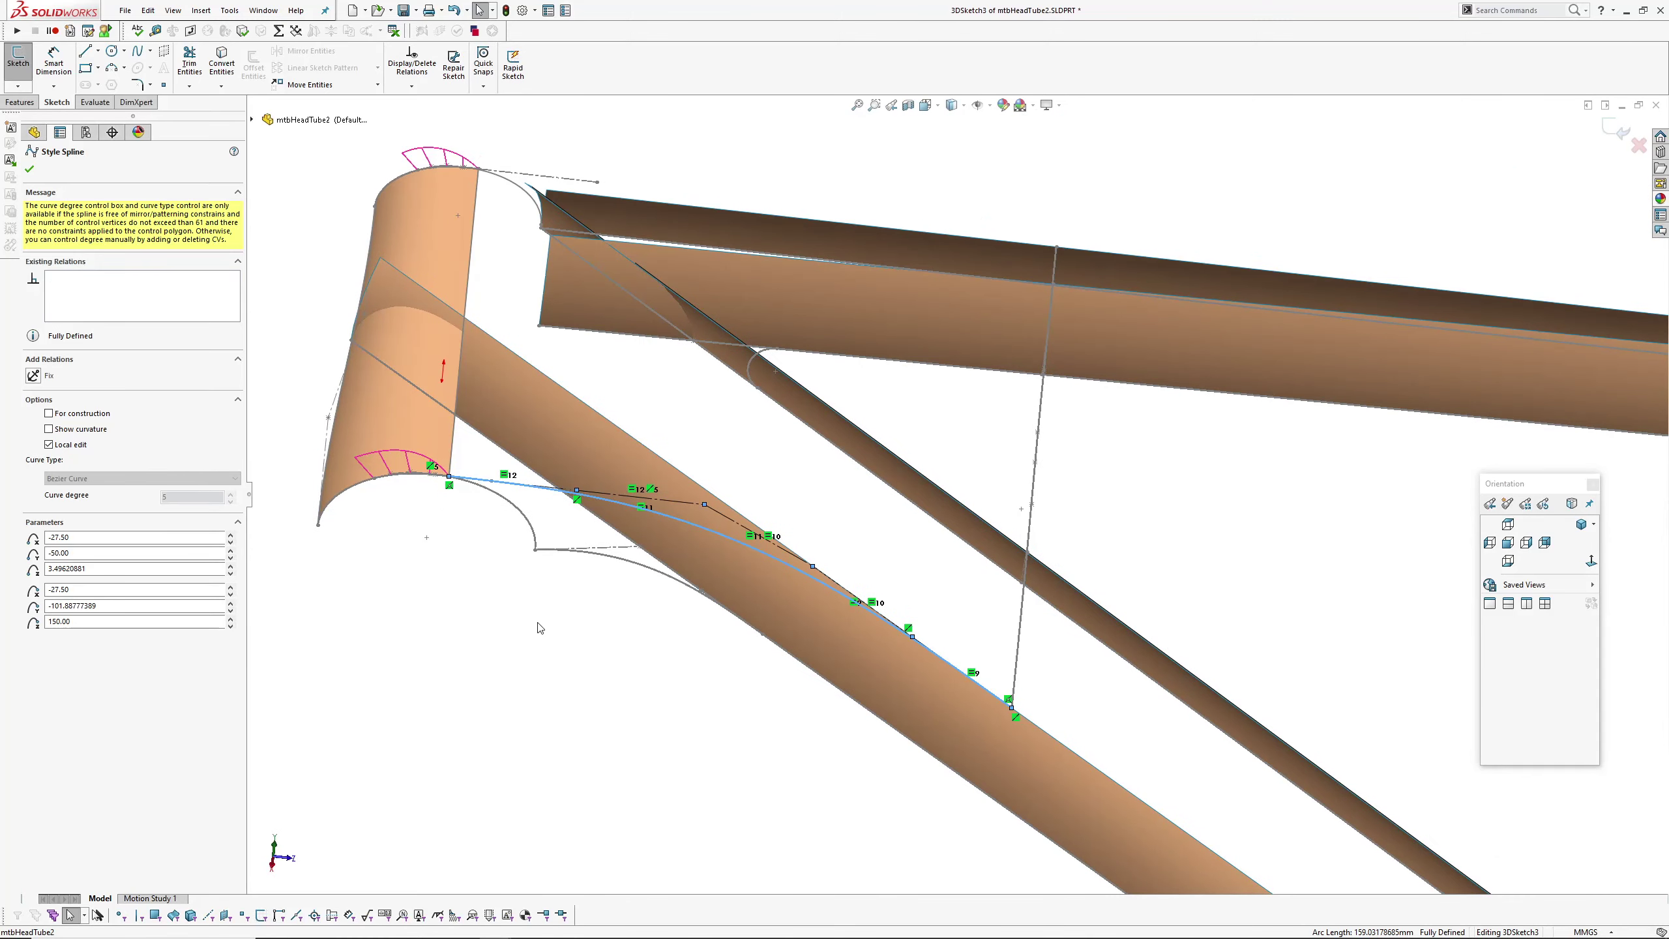
key("Escape")
- Examine the style spline's first control segment where it leaves the lower corner of the head tube surface
scroll(481, 508, "down", 4)
scroll(530, 454, "down", 4)
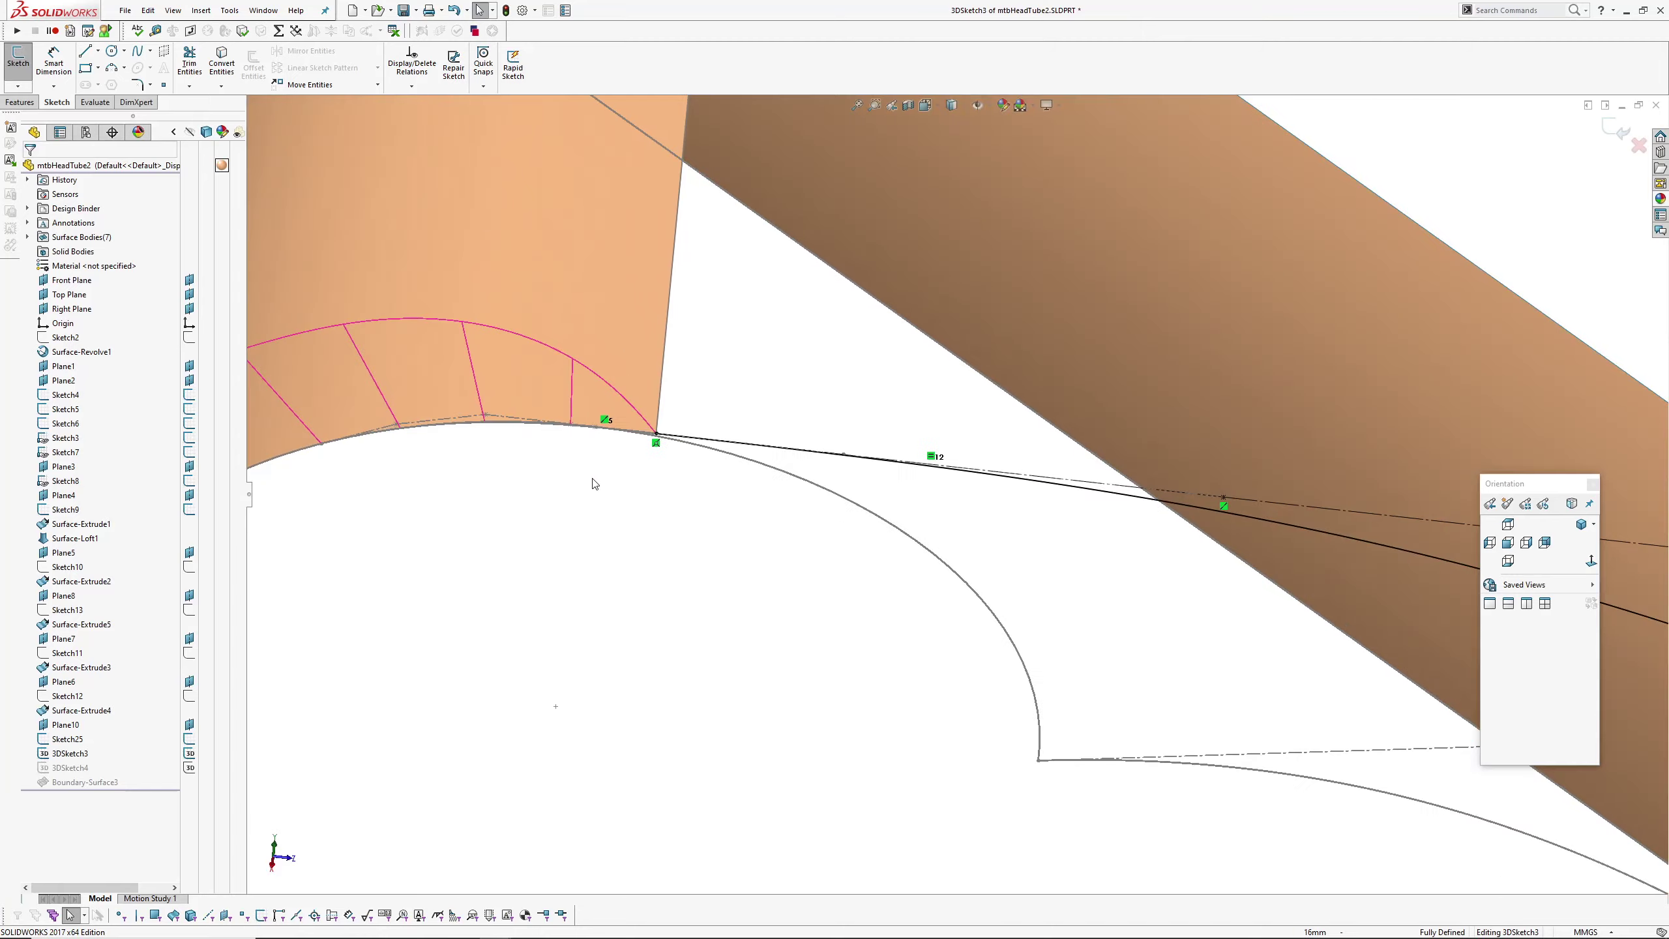
middle_click_drag(592, 485, 614, 410)
middle_click_drag(671, 481, 664, 649, "ctrl")
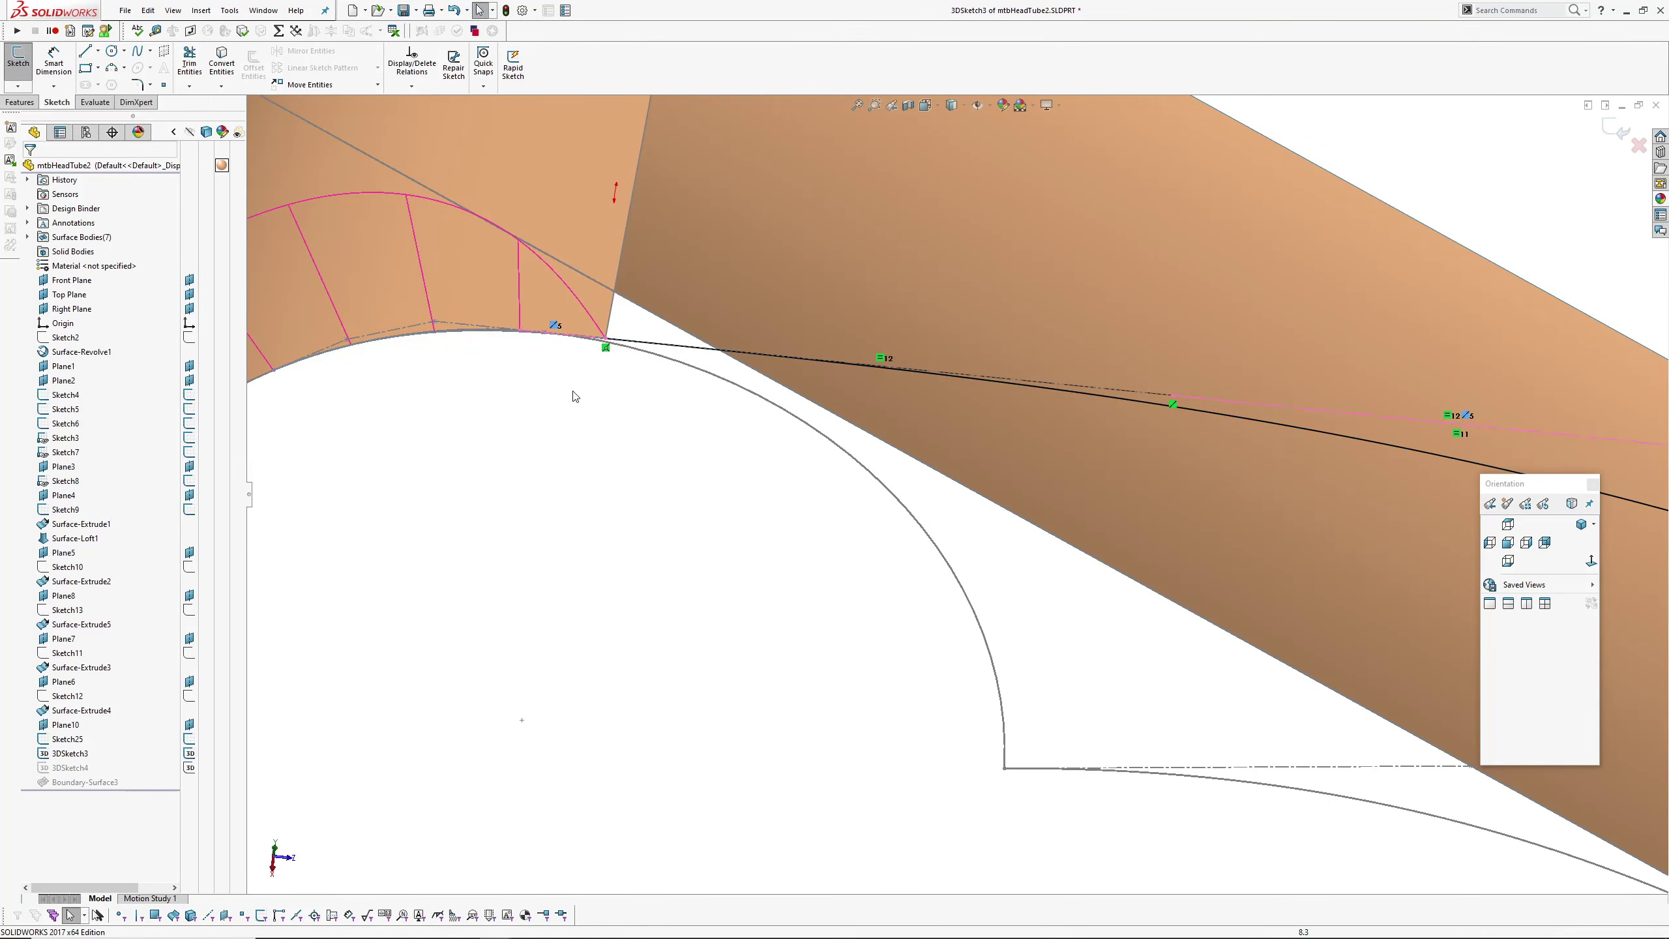
scroll(659, 491, "up", 2)
middle_click_drag(813, 563, 674, 534, "ctrl")
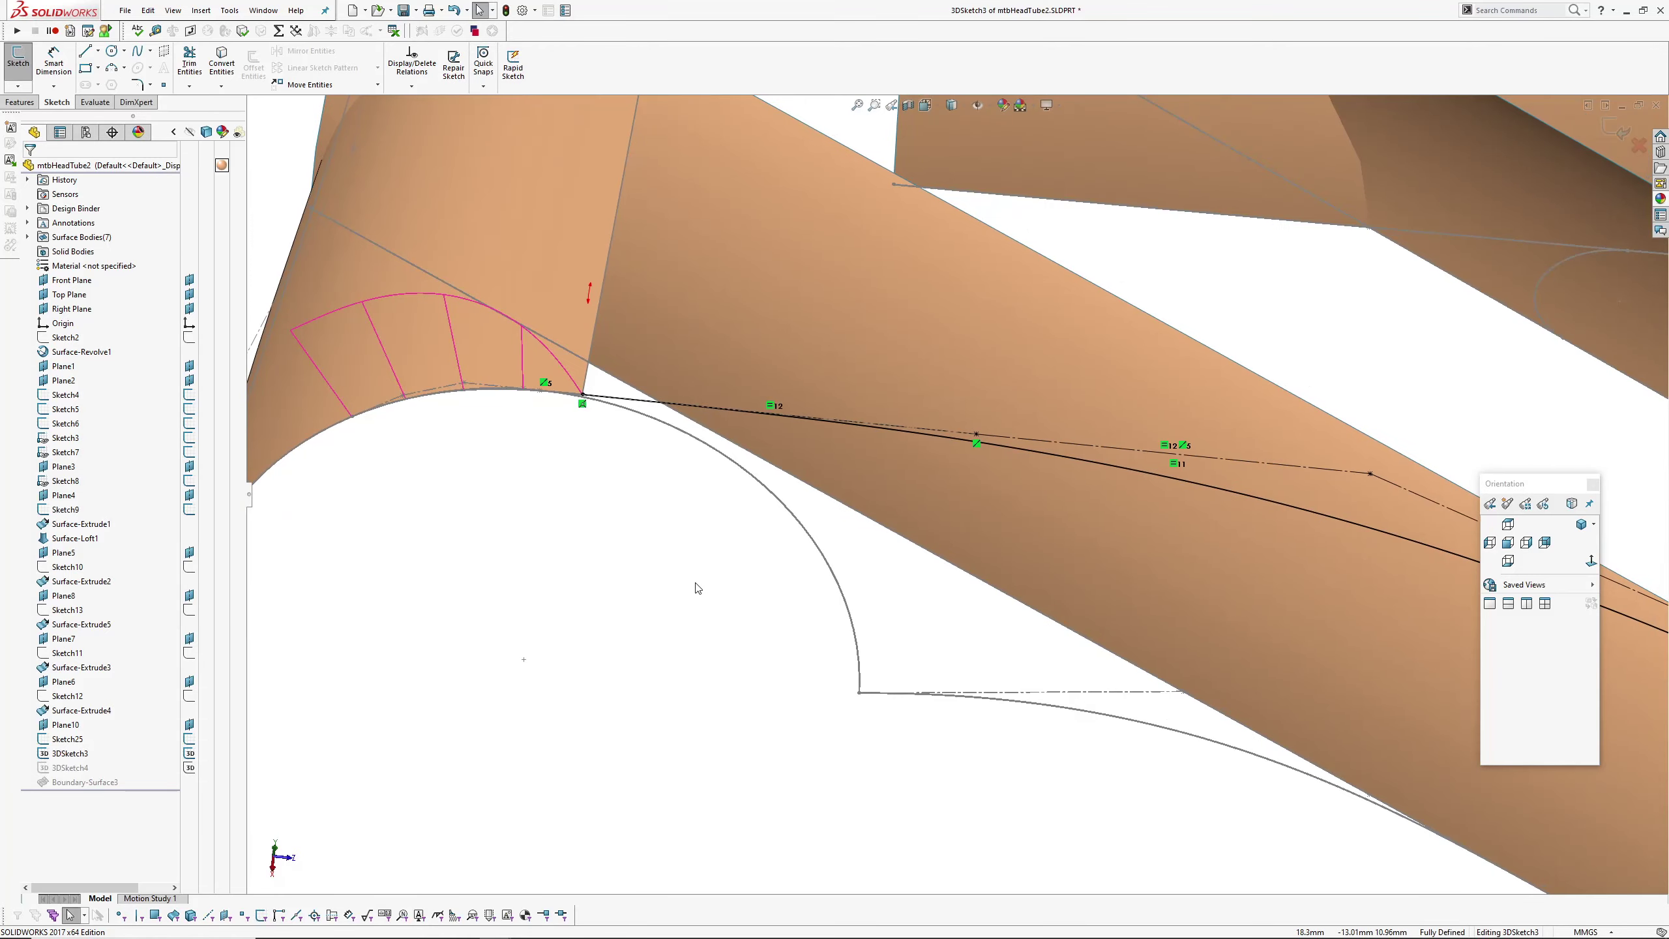
scroll(788, 510, "down", 3)
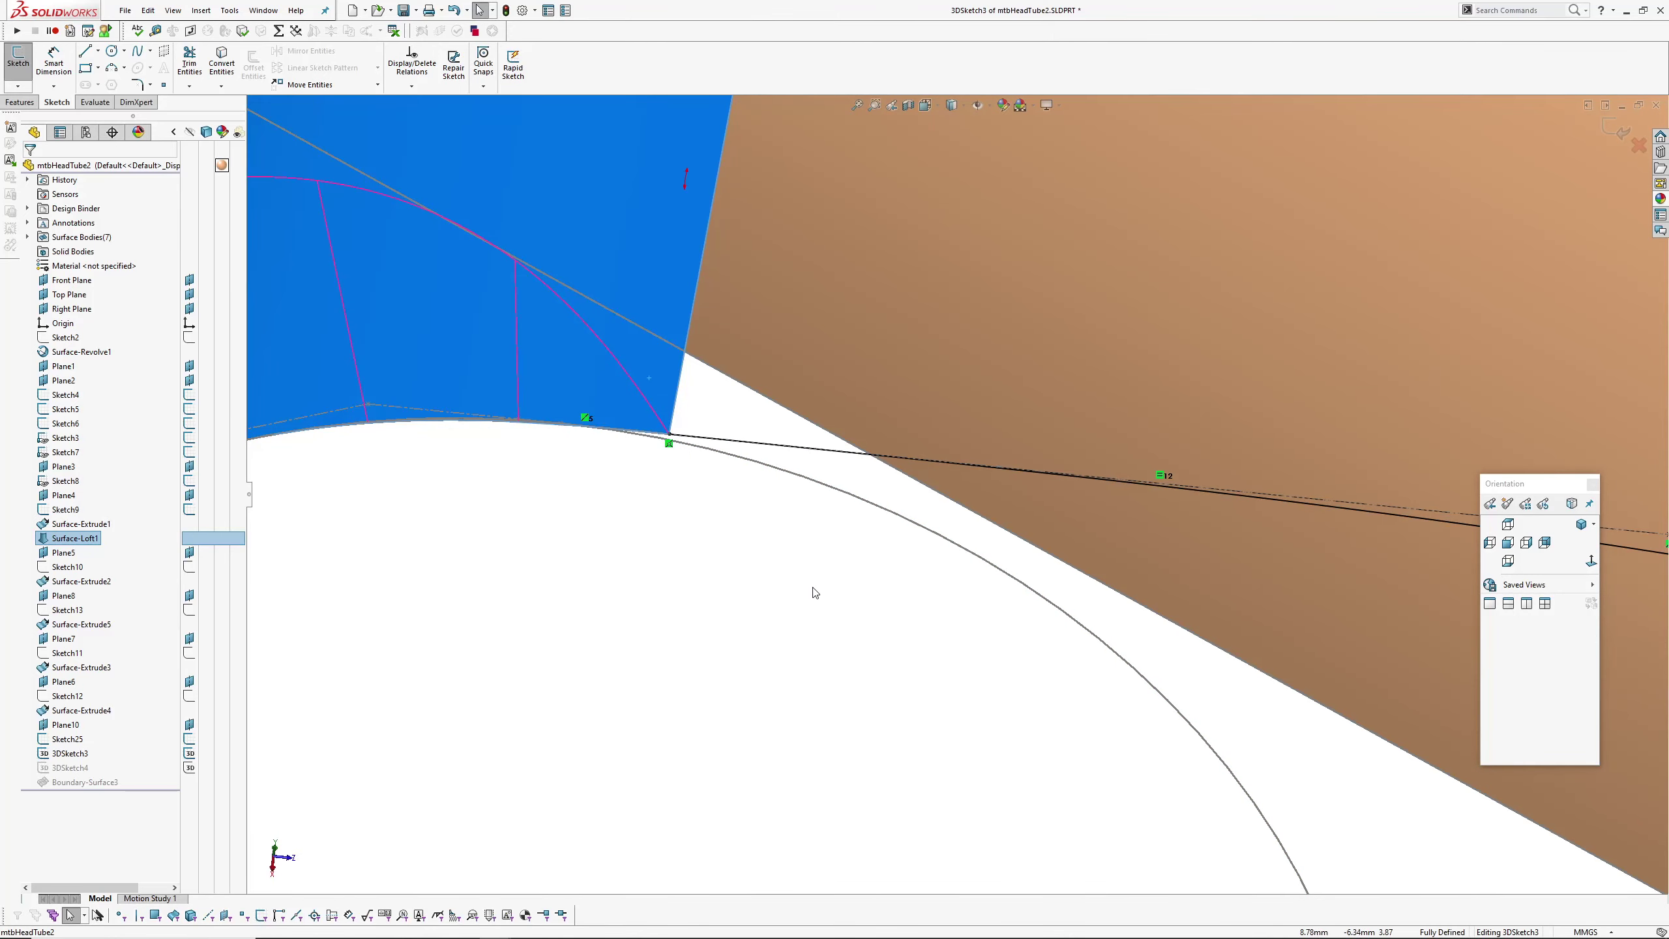
- Inspect the relations between the spline's first two control polygon segments at the head tube, and clear the selection
left_click(1185, 487)
mouse_move(1187, 485)
middle_mouse_down()
mouse_move(1019, 522)
mouse_move(857, 513)
middle_mouse_up()
left_click(1272, 521, "ctrl")
scroll(855, 413, "down", 4)
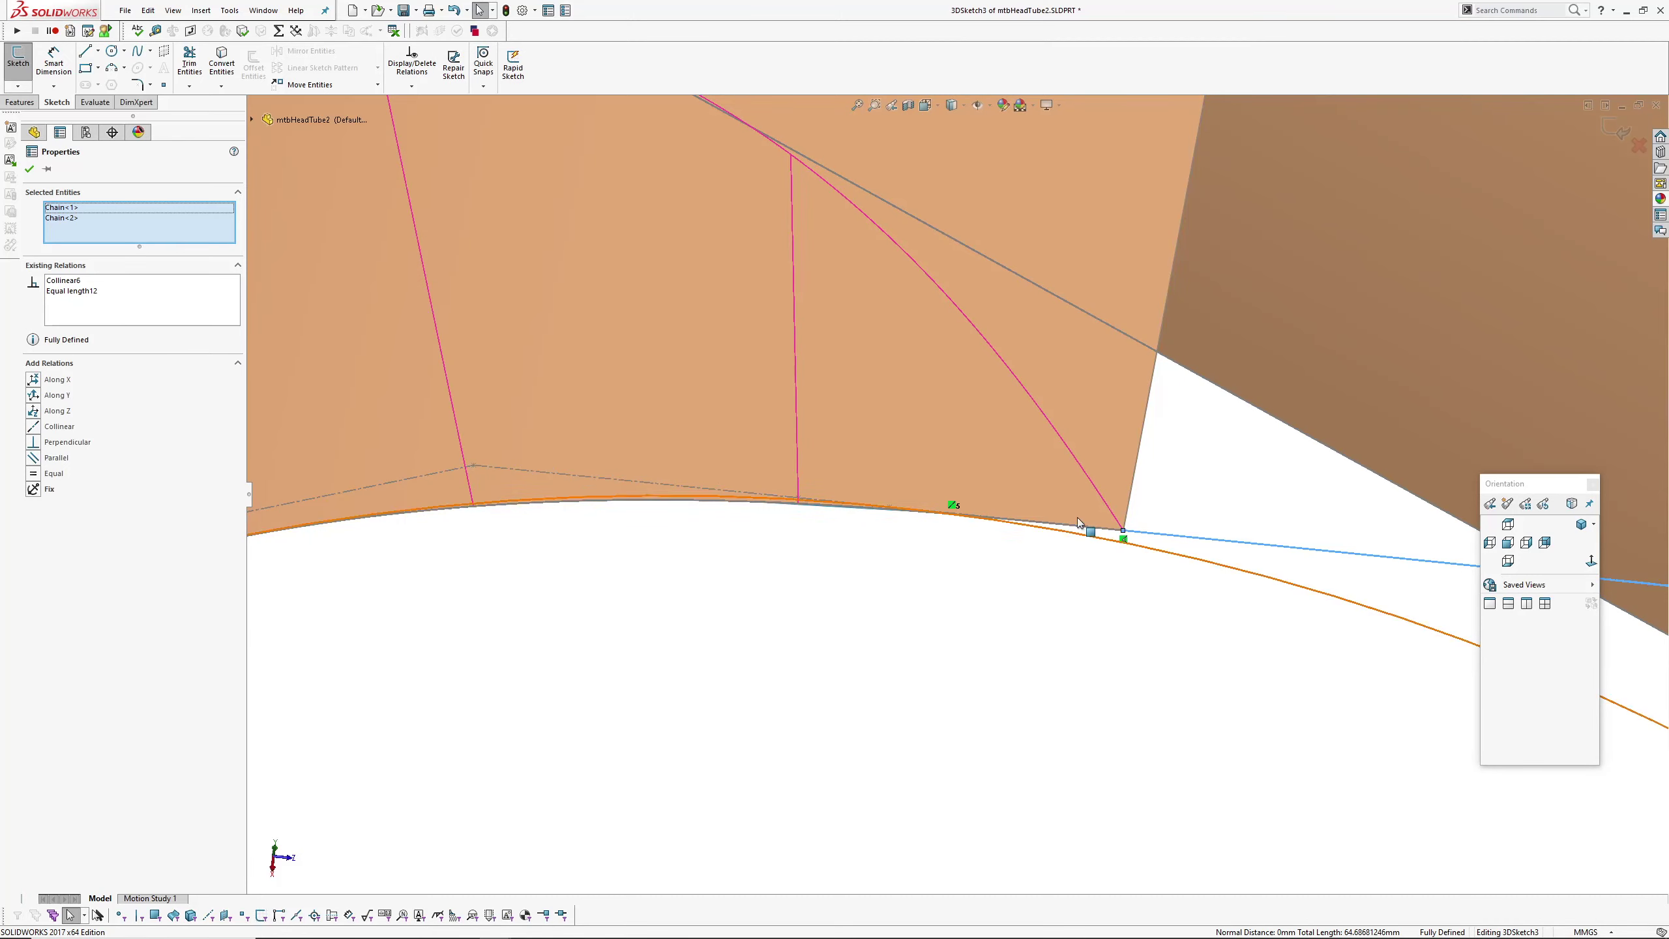
scroll(1240, 545, "up", 11)
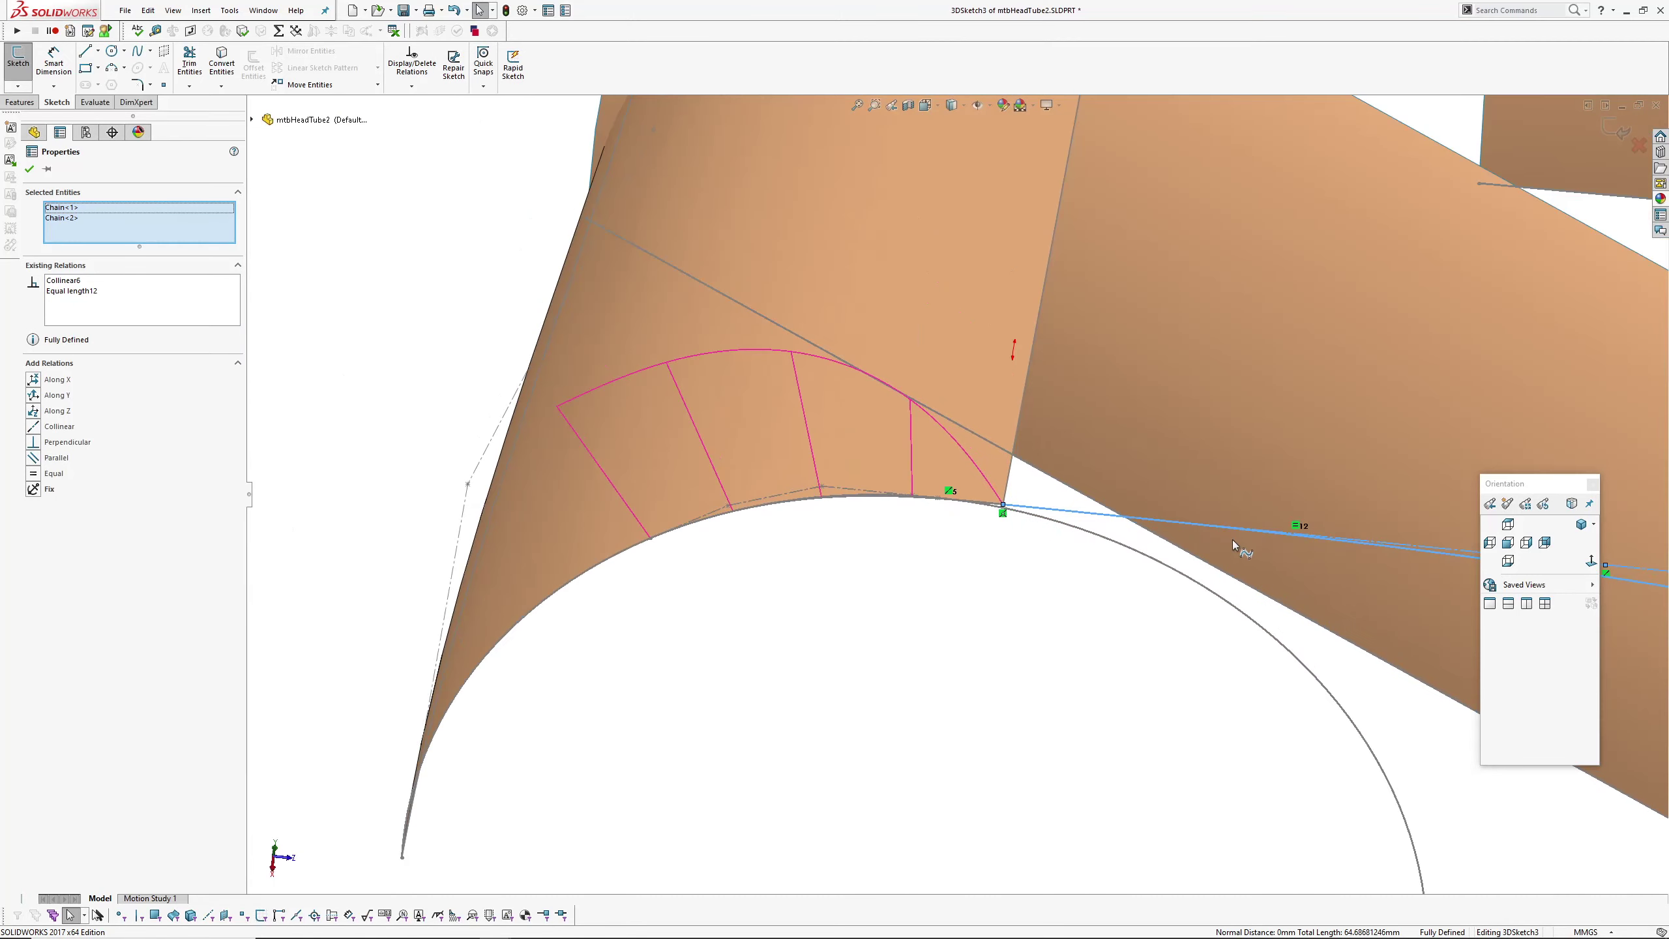
left_click(945, 604)
- Follow the style spline rearward and examine how its control polygon meets the upper edge of Surface-Extrude5
middle_click_drag(1131, 681, 815, 518, "ctrl")
middle_click_drag(1011, 568, 1047, 595)
middle_click_drag(1362, 621, 931, 485, "ctrl")
left_click(1304, 458)
scroll(1304, 459, "up", 5)
middle_click_drag(1249, 529, 1244, 436)
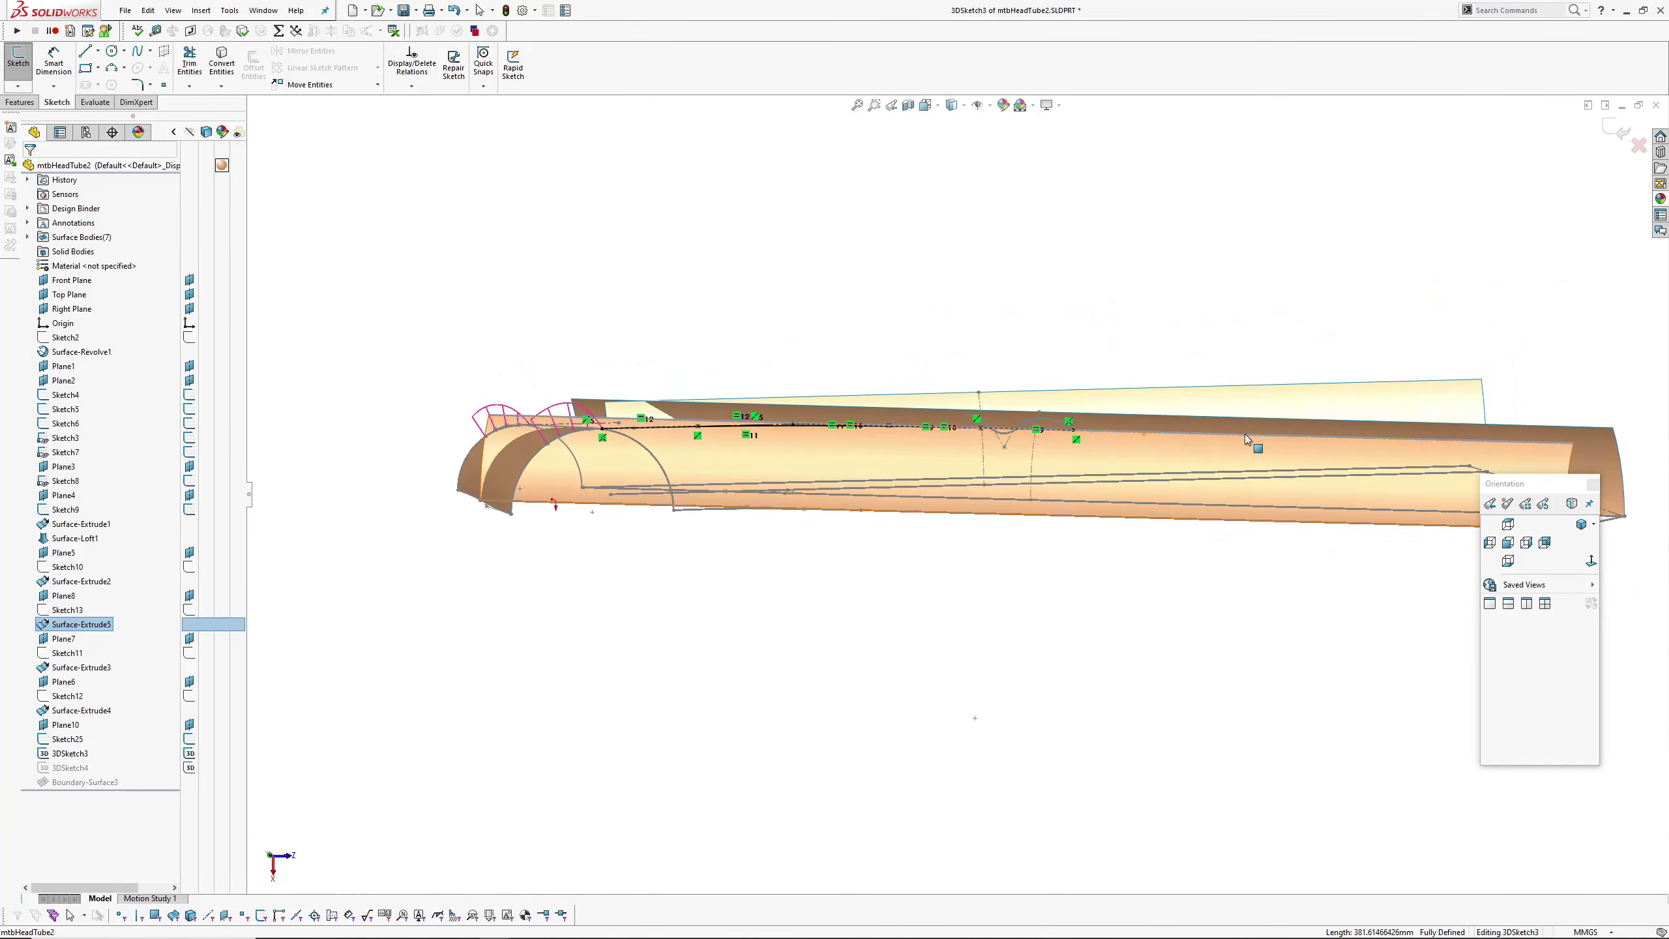
middle_click_drag(1130, 456, 1109, 588)
left_click(1109, 588)
scroll(1045, 495, "down", 1)
scroll(1044, 494, "down", 4)
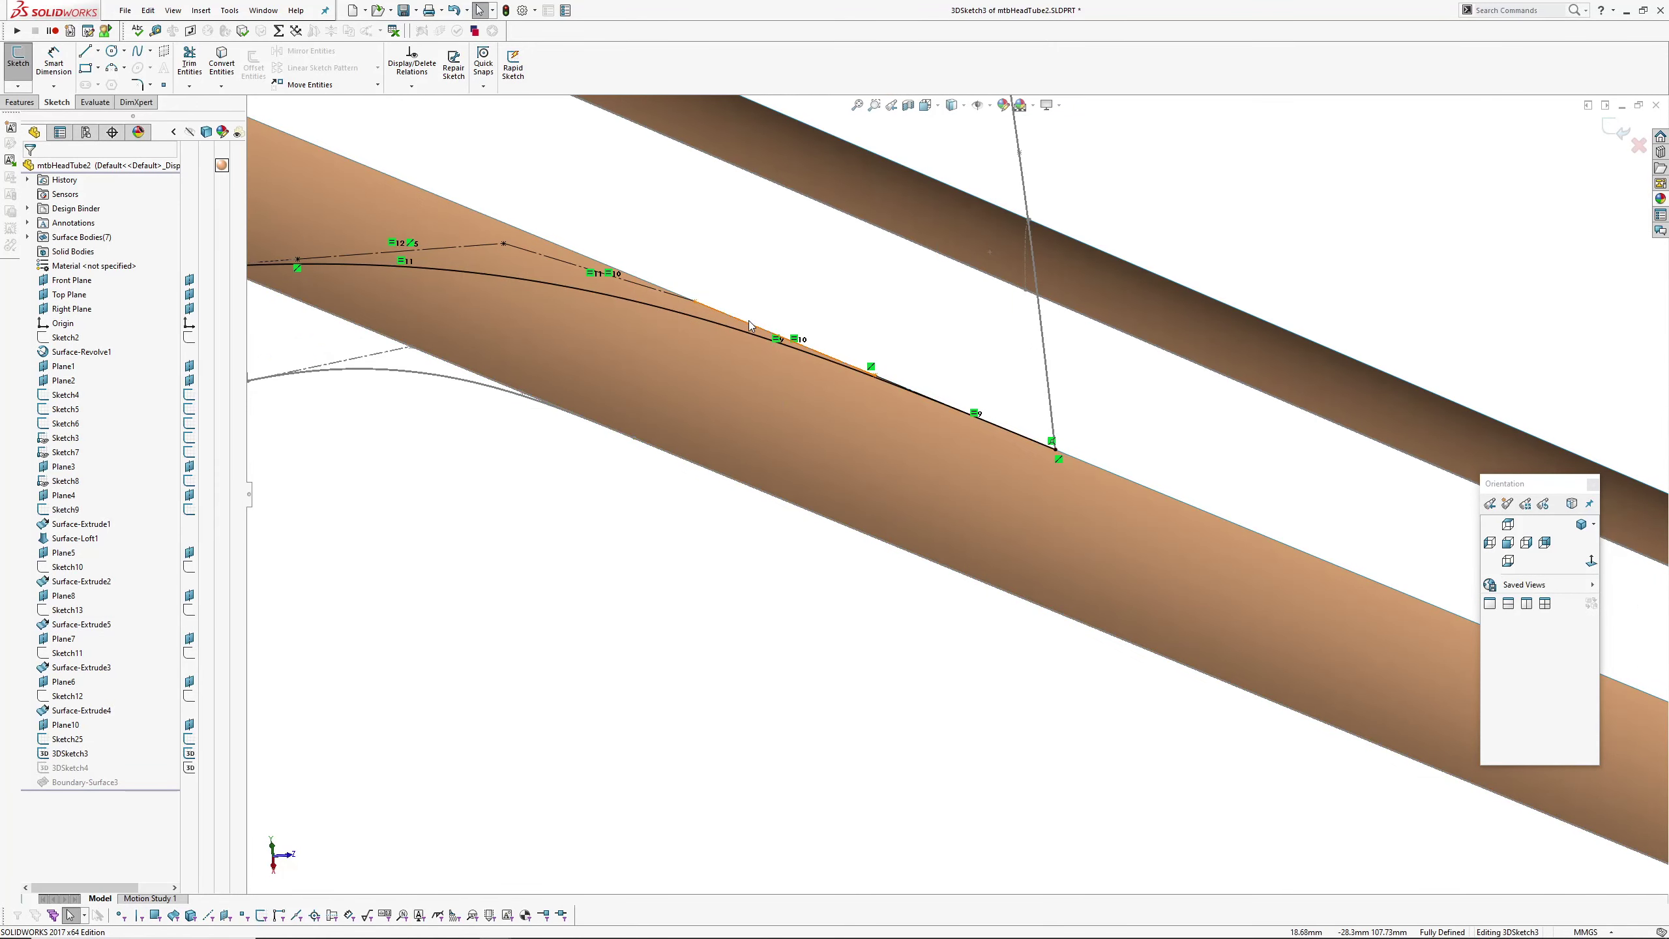
- Inspect the spline and its control polygon along the down tube edge, and exit 3DSketch3
left_click(897, 385)
scroll(894, 386, "down", 1)
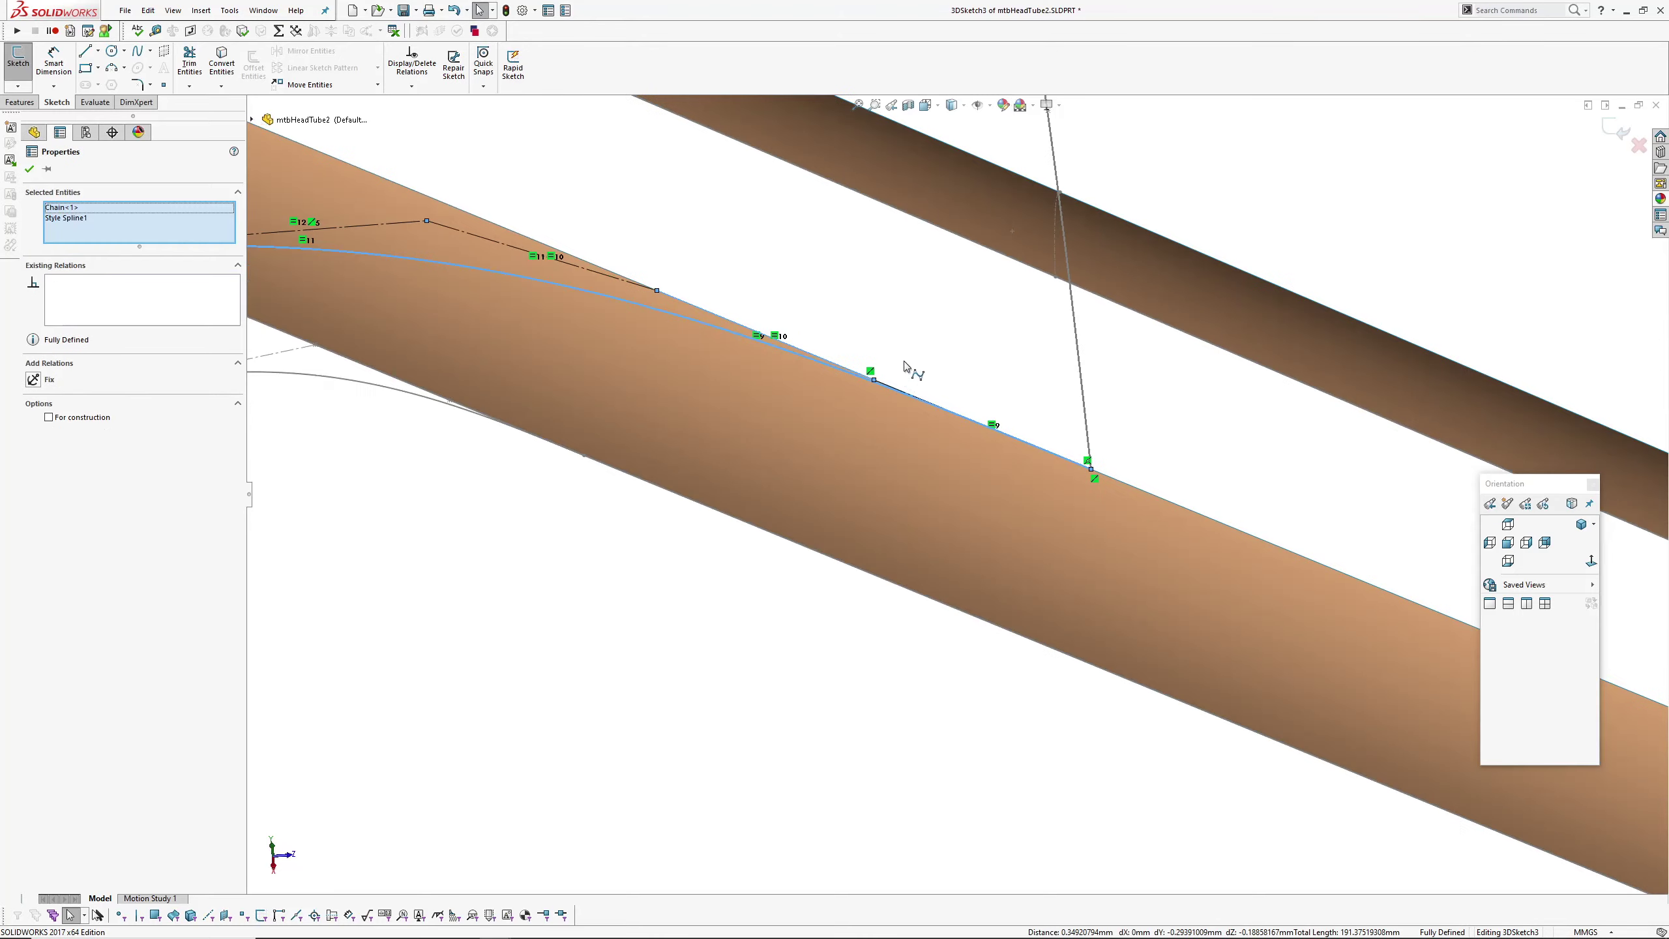
key("Escape")
scroll(1084, 522, "up", 3)
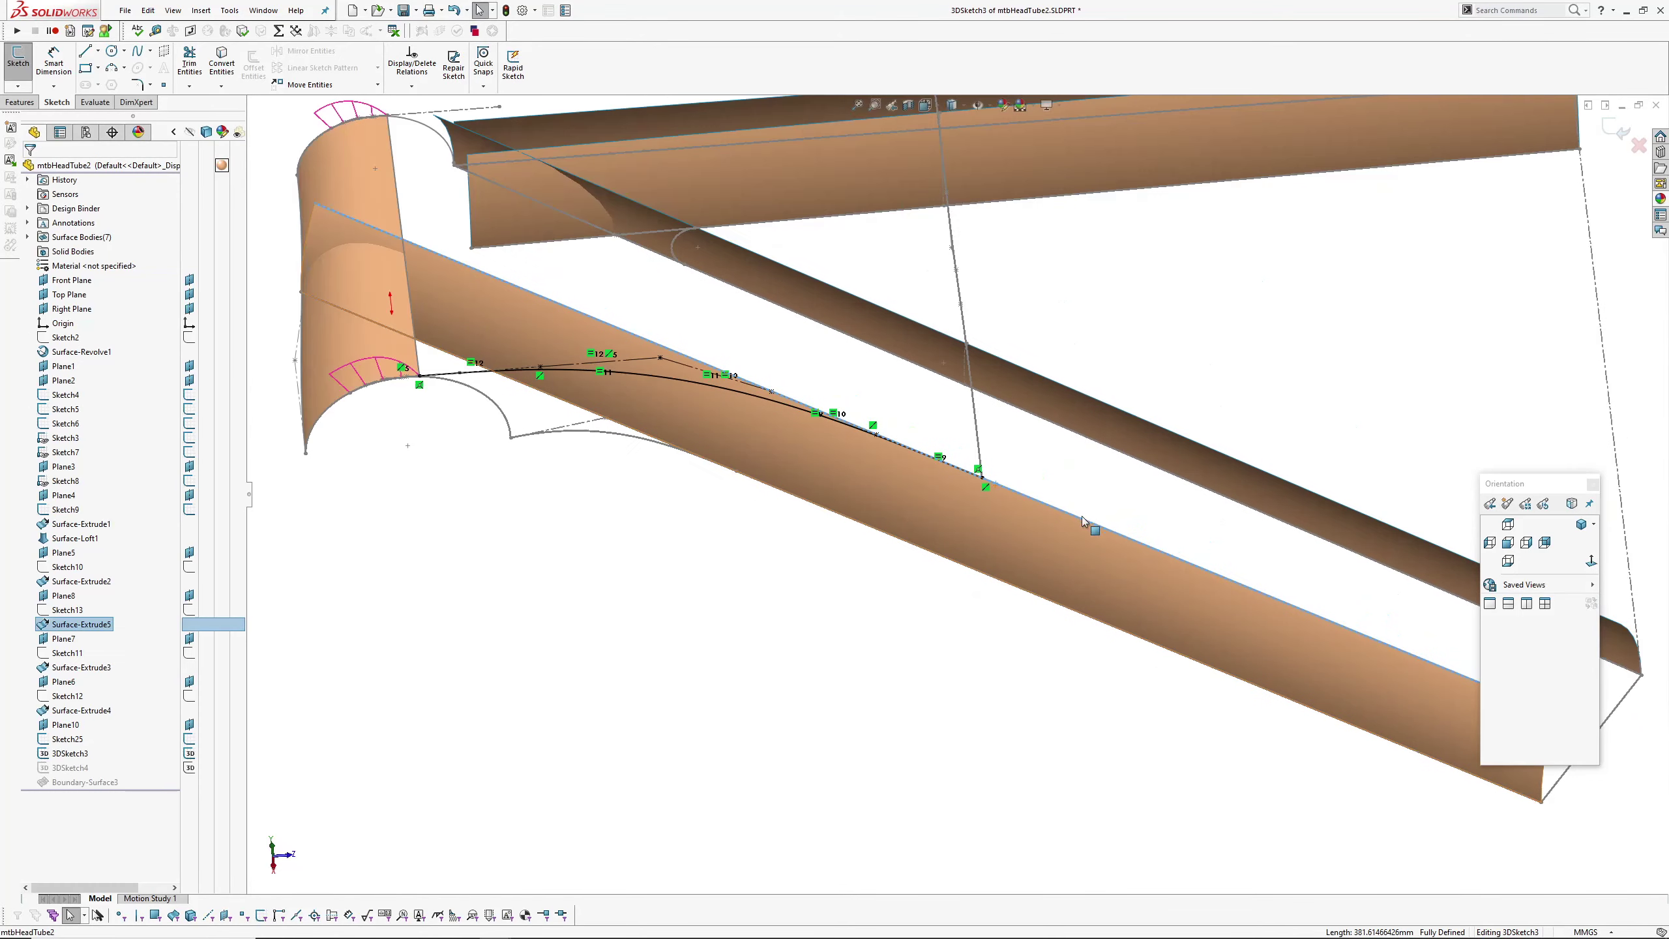
mouse_move(832, 451)
middle_mouse_down()
mouse_move(912, 433)
mouse_move(935, 551)
middle_mouse_up()
left_click(1615, 129)
mouse_move(928, 340)
middle_mouse_down()
mouse_move(920, 380)
mouse_move(863, 328)
mouse_move(807, 225)
mouse_move(738, 263)
middle_mouse_up()
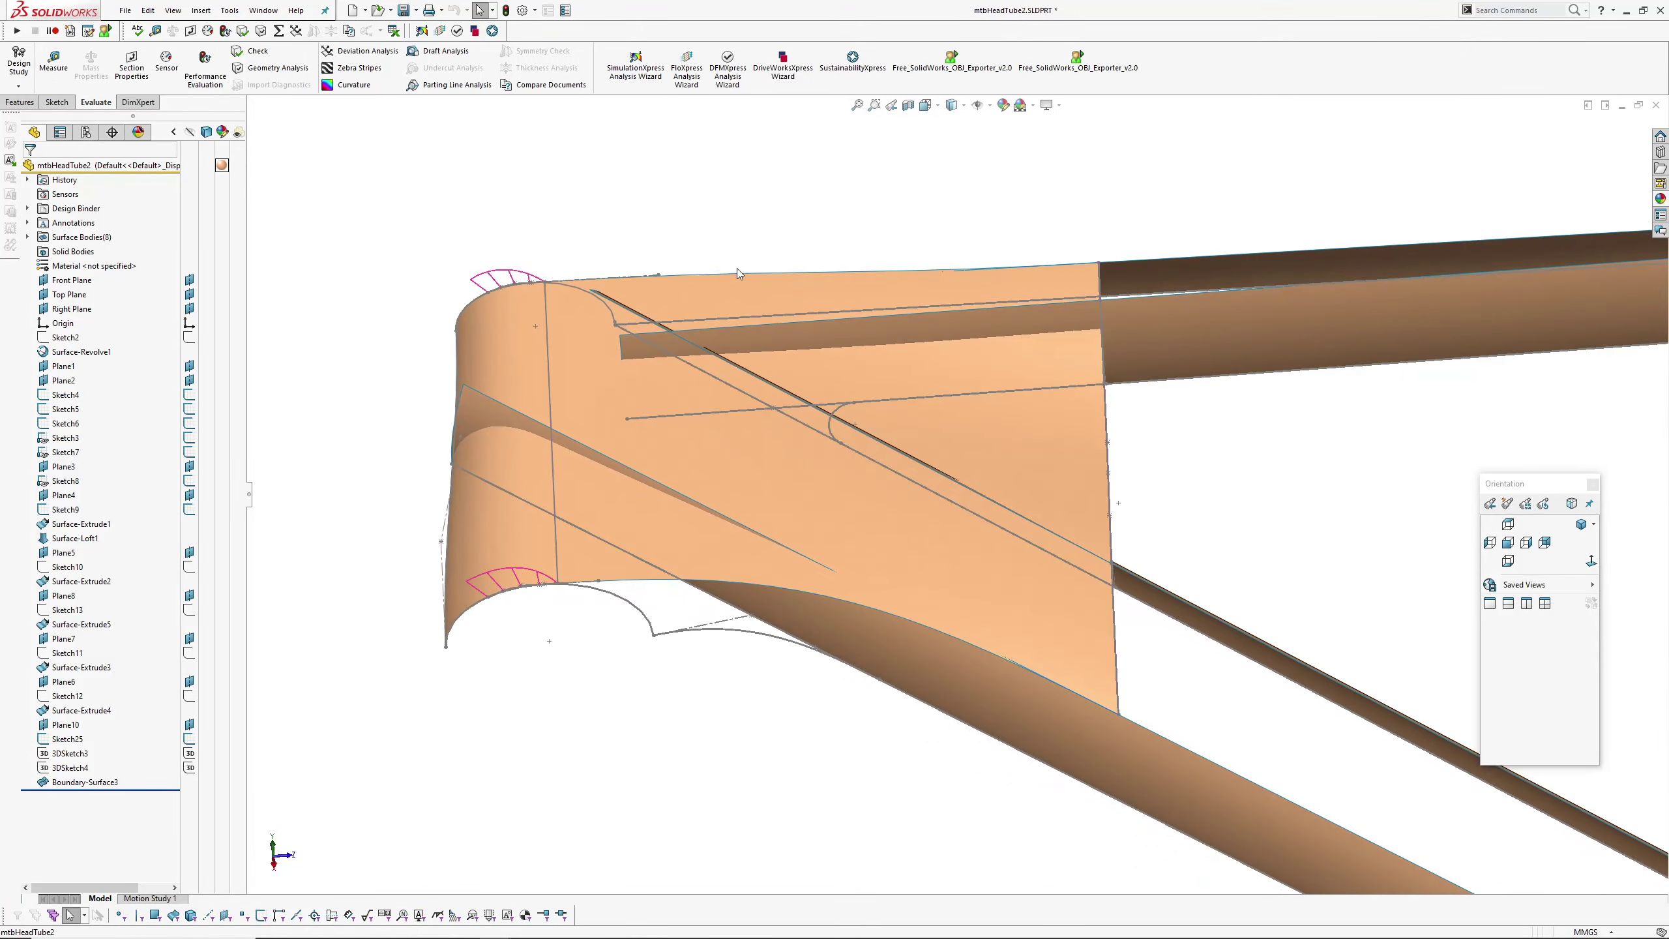
- Review 3DSketch4 along the upper edge of the boundary surface and look over the whole junction
left_click(737, 272)
left_click(70, 767)
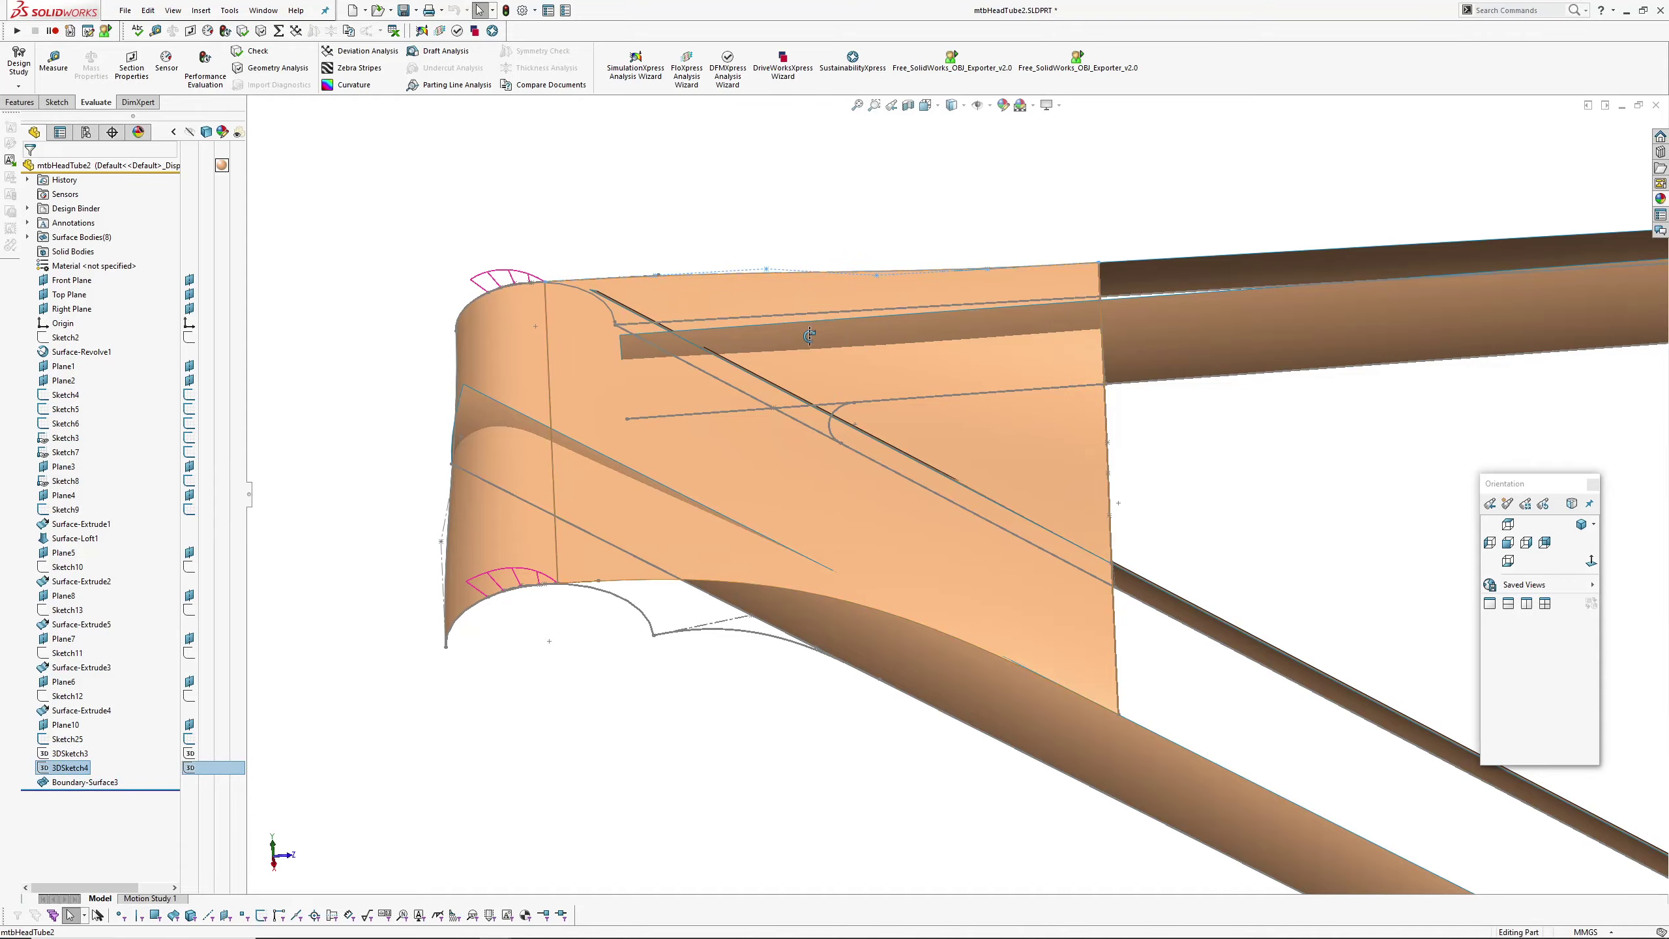
middle_click_drag(848, 420, 887, 362)
scroll(887, 362, "up", 3)
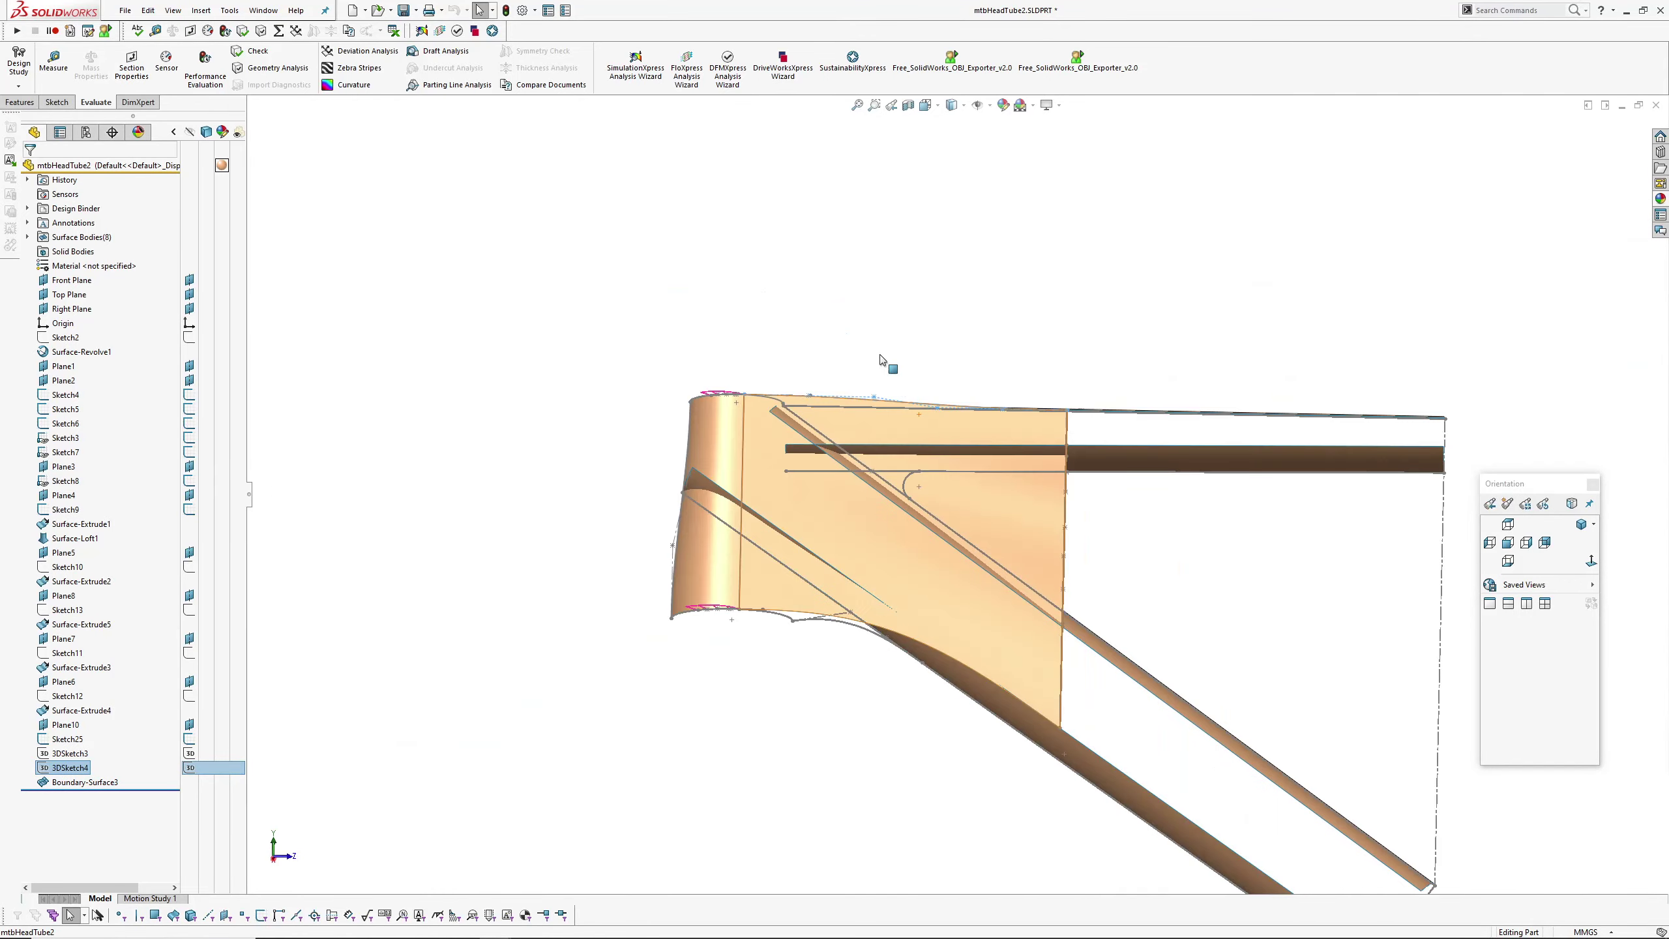
left_click(794, 451)
middle_click_drag(794, 451, 854, 483)
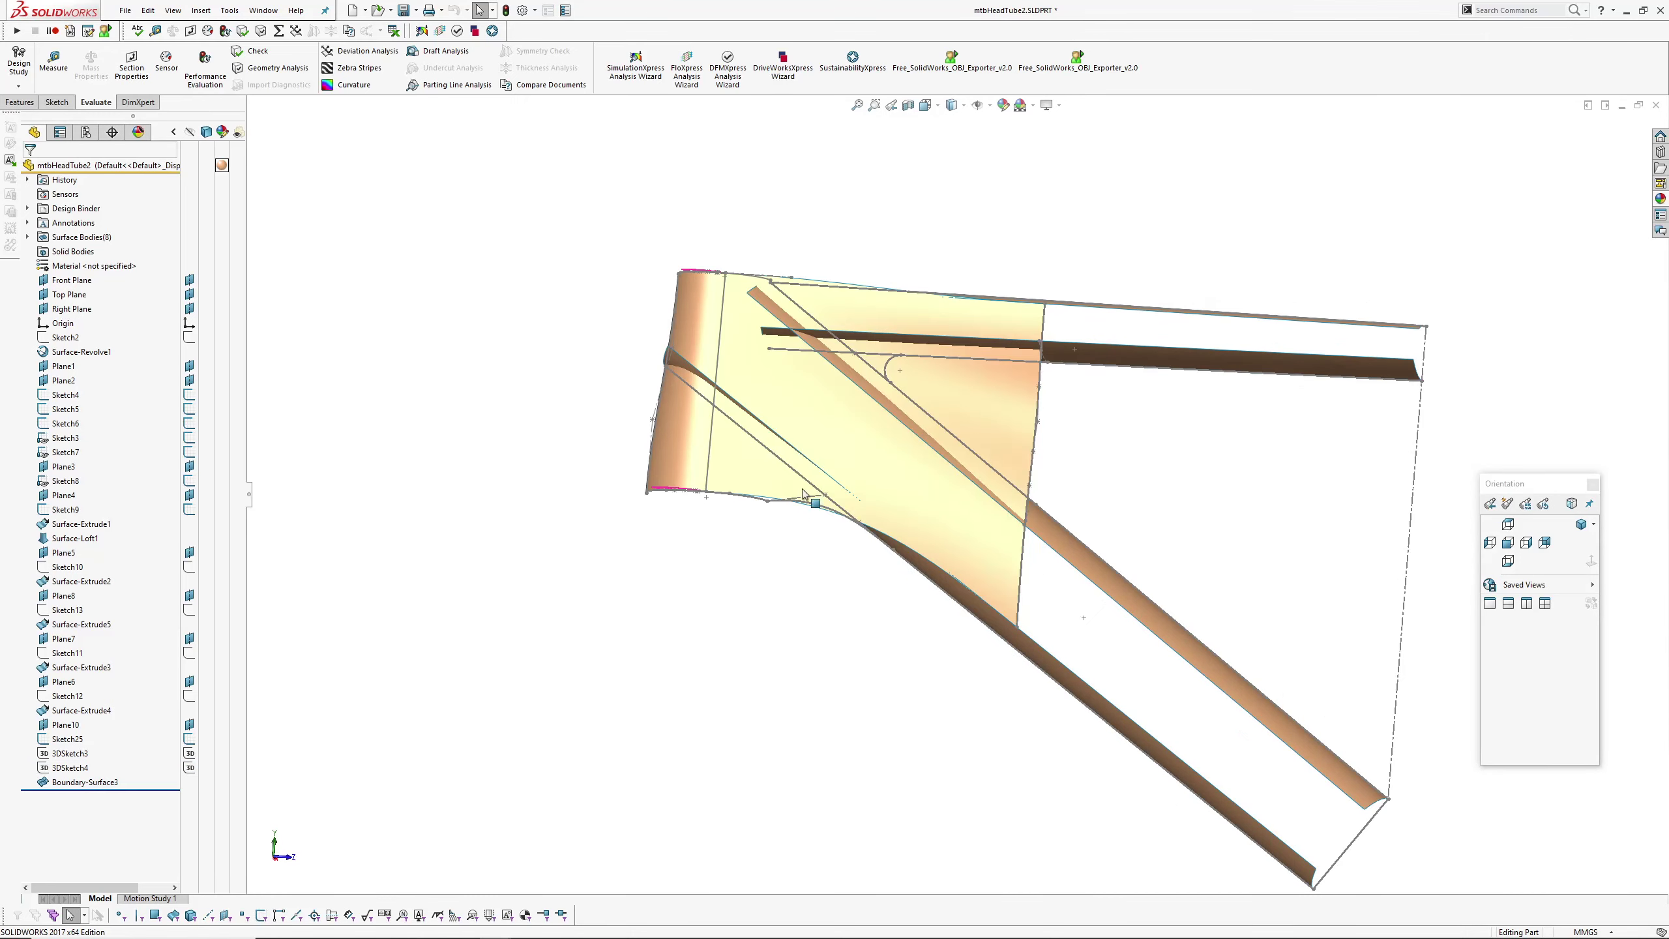
left_click(849, 488)
left_click(769, 632)
- Display surface curvature colours on the model to check the boundary surface, and turn the display off
left_click(353, 85)
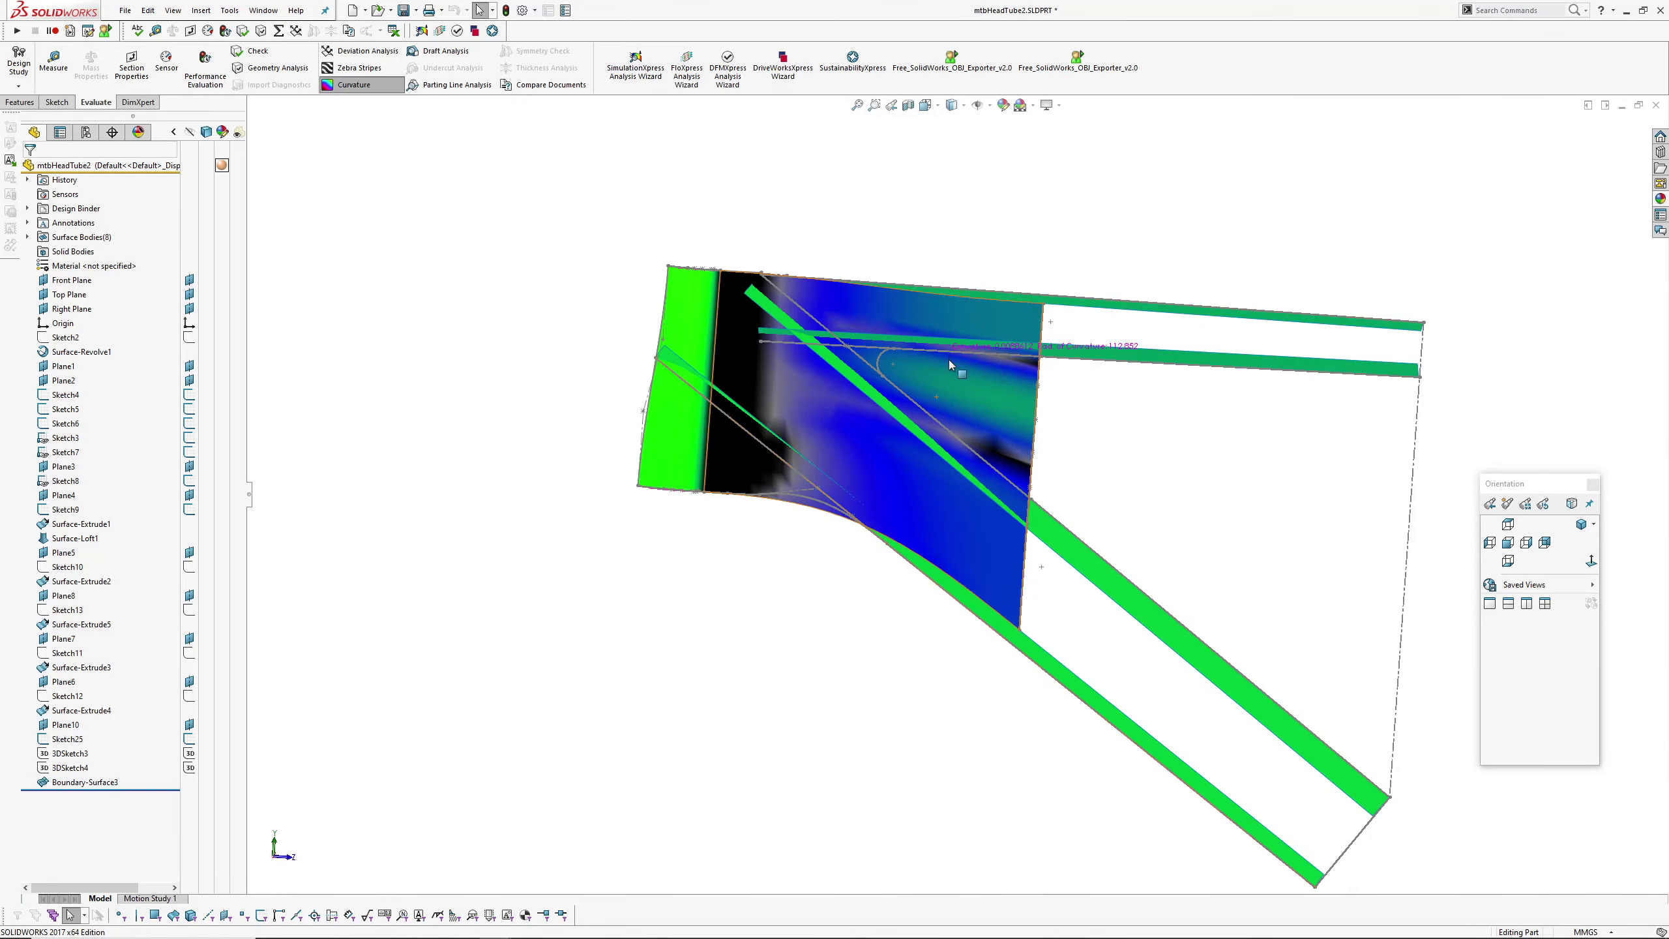
scroll(949, 361, "down", 4)
middle_click_drag(949, 360, 887, 356)
left_click(353, 85)
- Display zebra stripes on the model and examine them across the head tube, boundary surface and frame tubes
left_click(359, 68)
scroll(844, 475, "up", 2)
right_click(843, 476)
left_click(862, 490)
mouse_move(857, 483)
middle_mouse_down()
mouse_move(842, 403)
mouse_move(831, 454)
mouse_move(847, 459)
middle_mouse_up()
left_click(945, 486)
left_click(995, 445)
middle_click_drag(1018, 447, 921, 388, "ctrl")
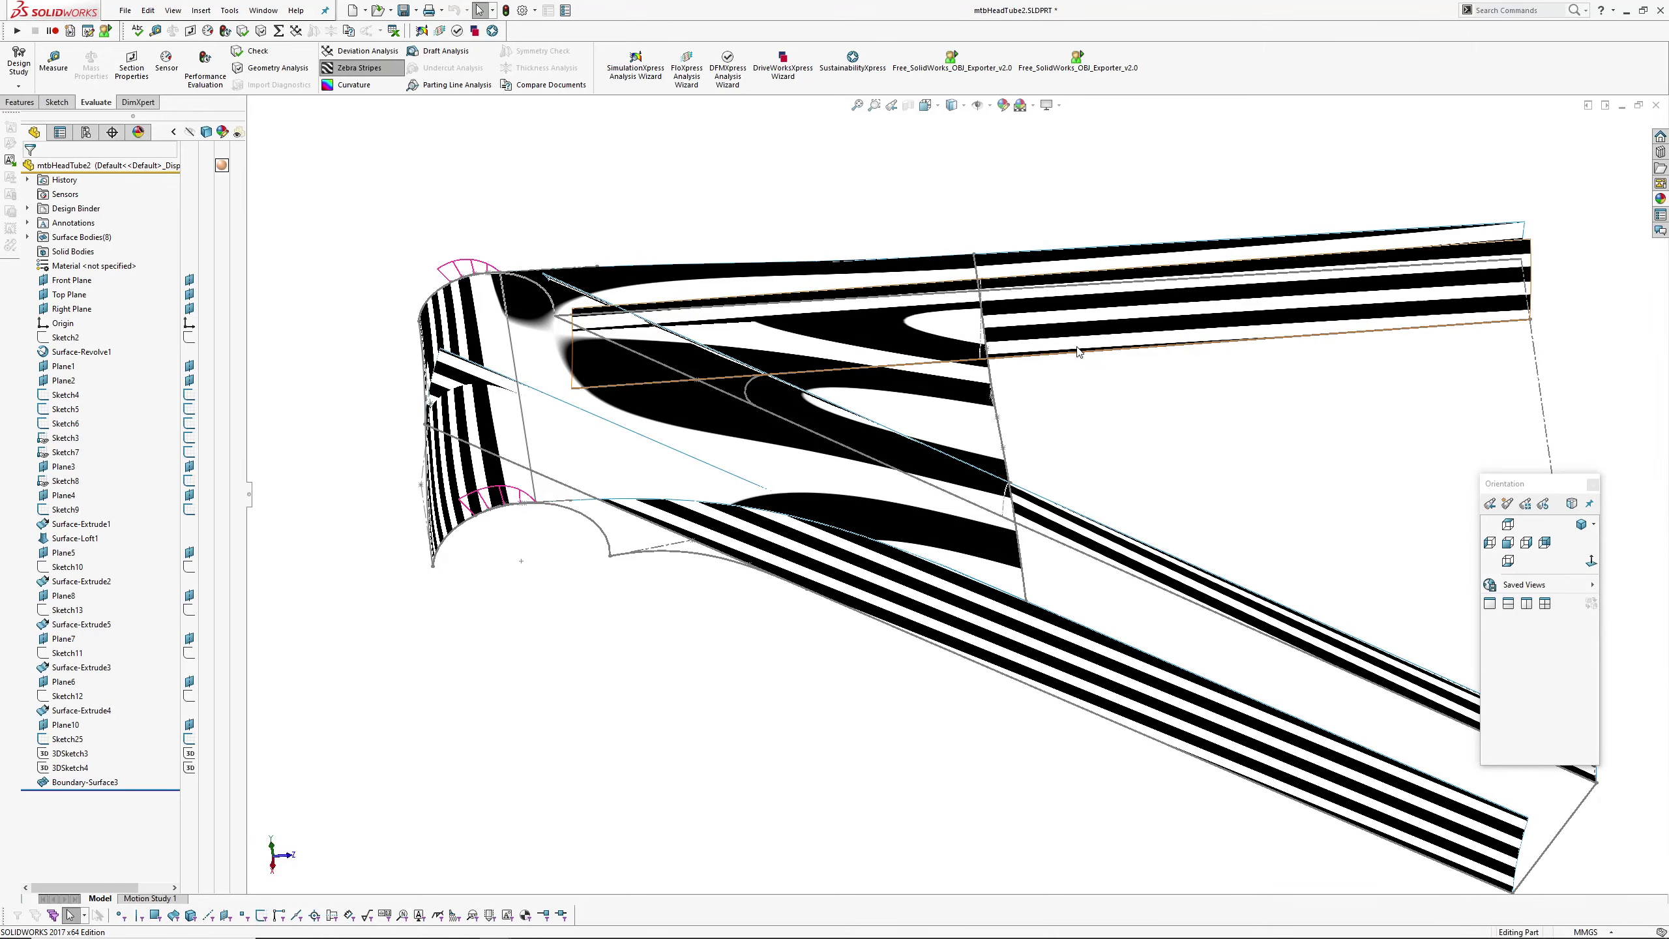
- Hide the upper and lower frame tube surfaces and the sketch geometry around the boundary surface
left_click_drag(1078, 352, 1060, 276)
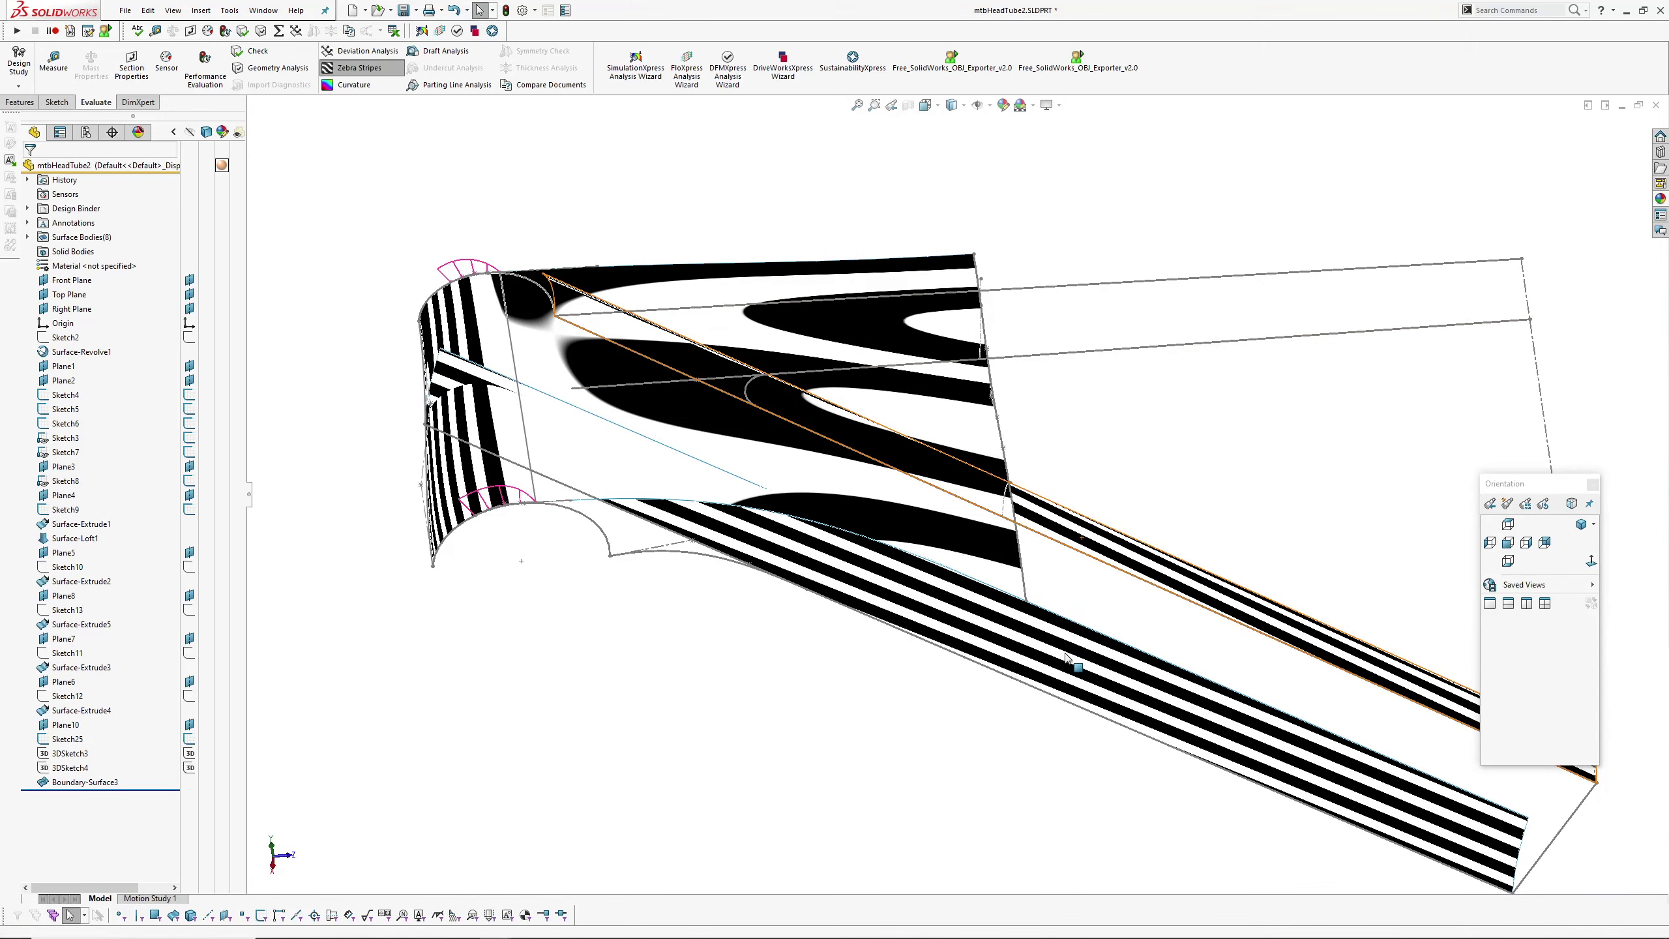
key("Tab")
key("Tab")
middle_click_drag(731, 374, 762, 403)
key("h")
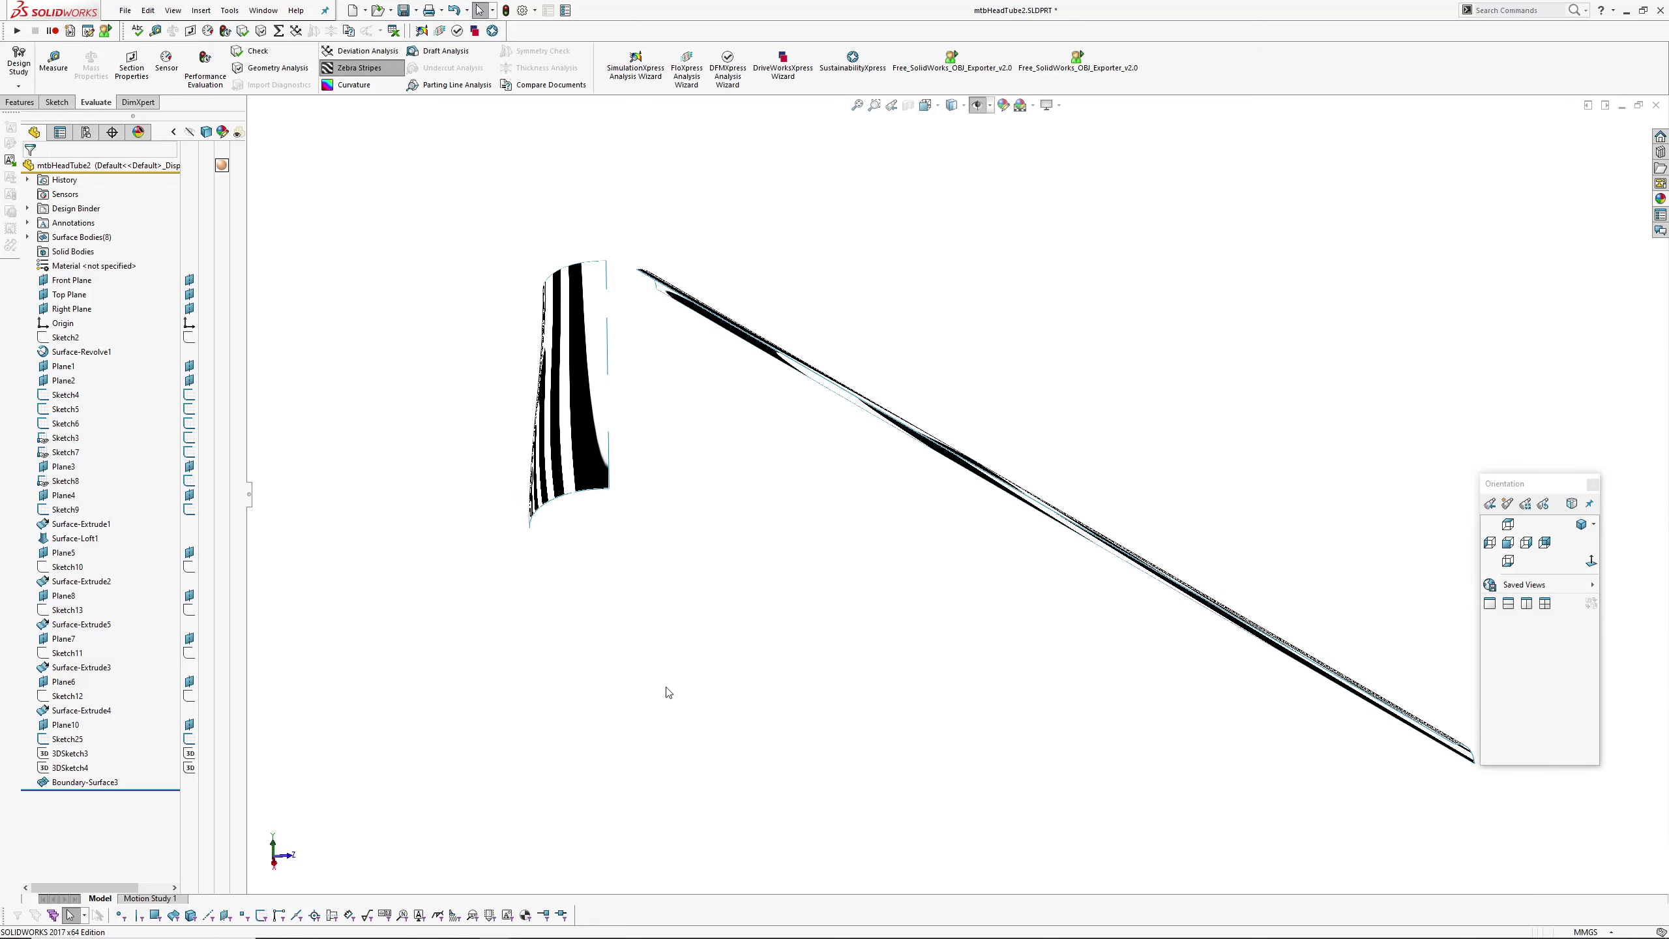
- Show Boundary-Surface3 and hide the remaining diagonal tube surface that crosses it
left_click(98, 781)
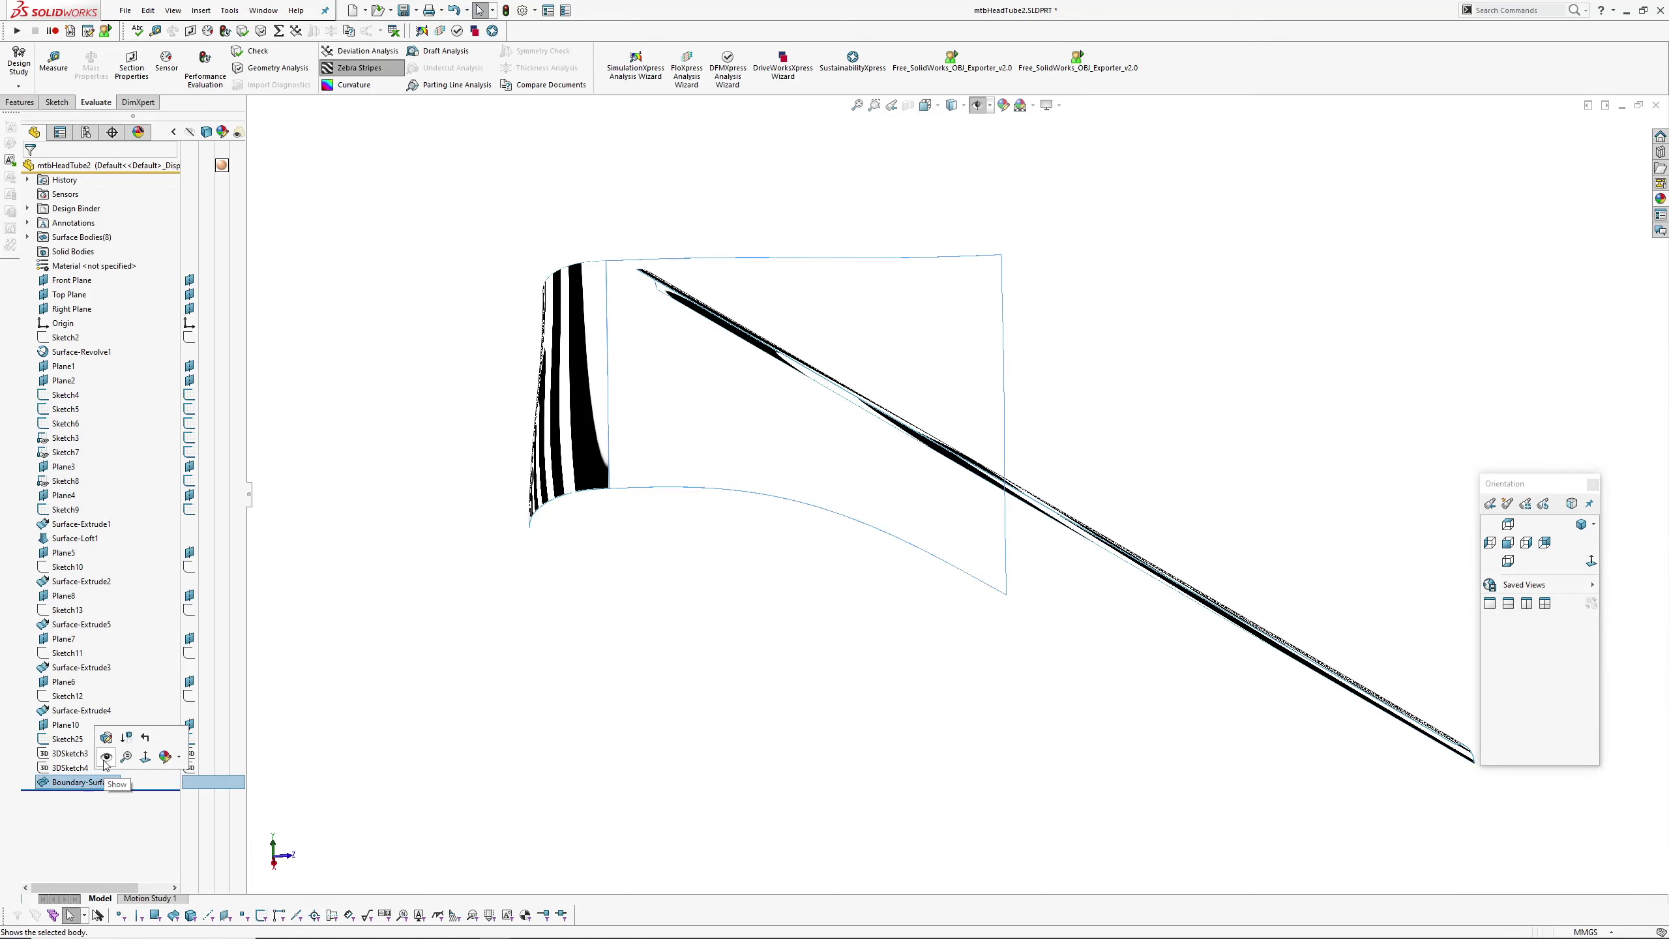
left_click(108, 757)
left_click_drag(489, 757, 514, 746)
middle_click_drag(1068, 535, 1027, 584)
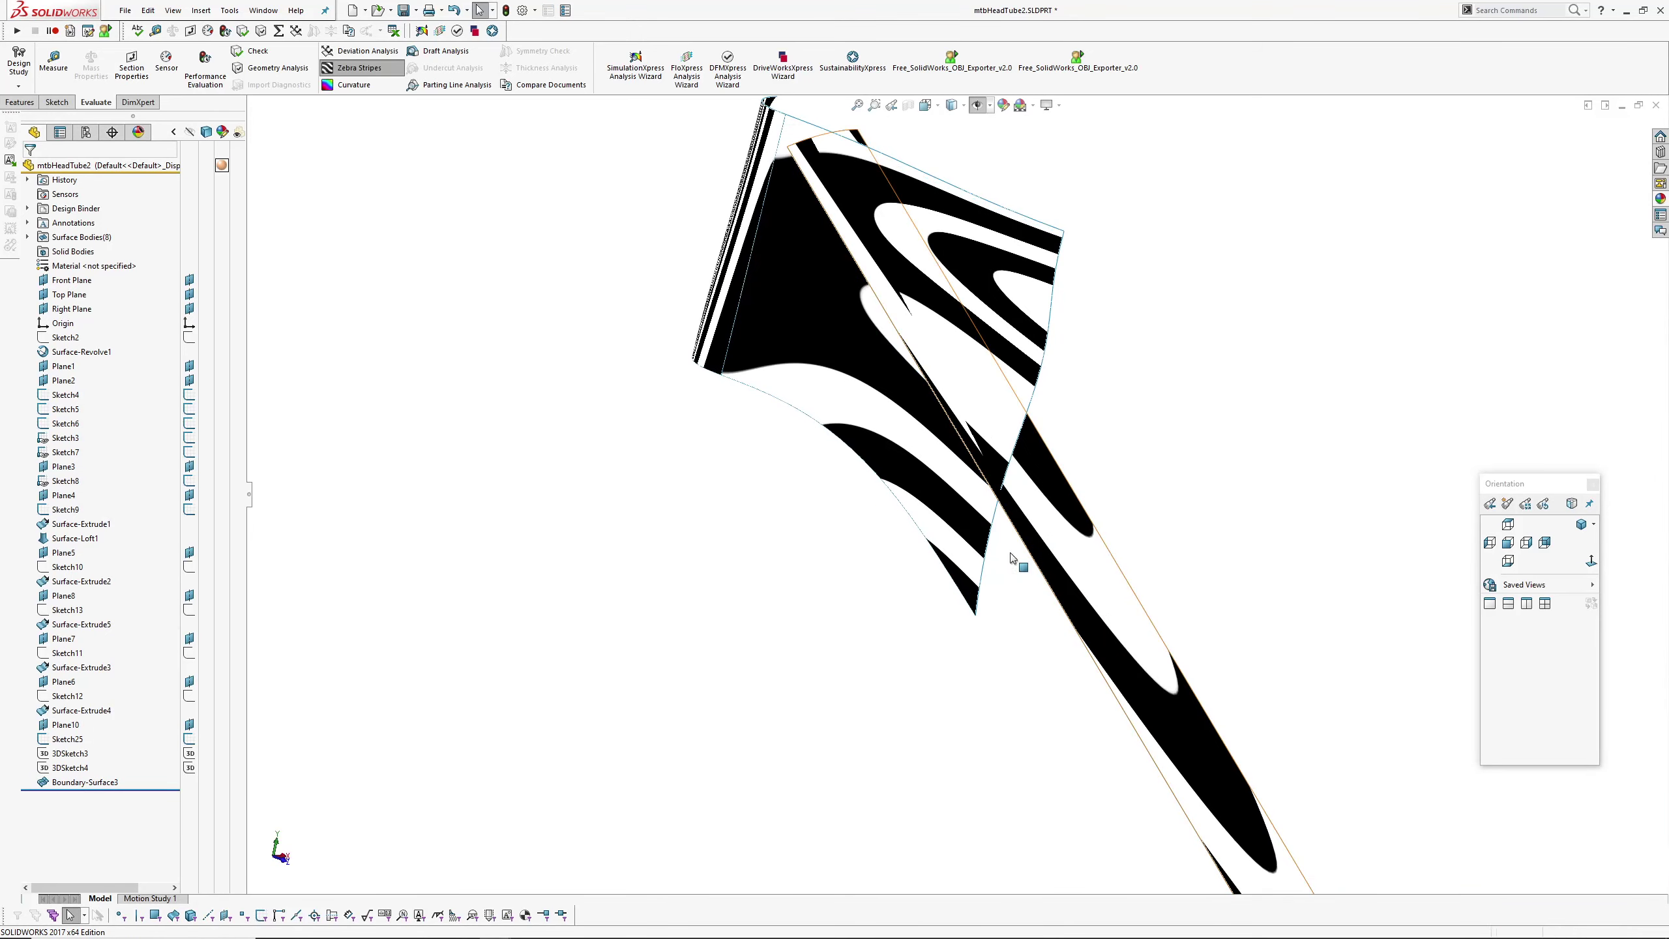
key("Tab")
- Examine the zebra stripes across the seam between head tube and boundary surface, and turn the stripes off
middle_click_drag(794, 269, 919, 280)
scroll(743, 270, "down", 4)
middle_click_drag(742, 269, 913, 384)
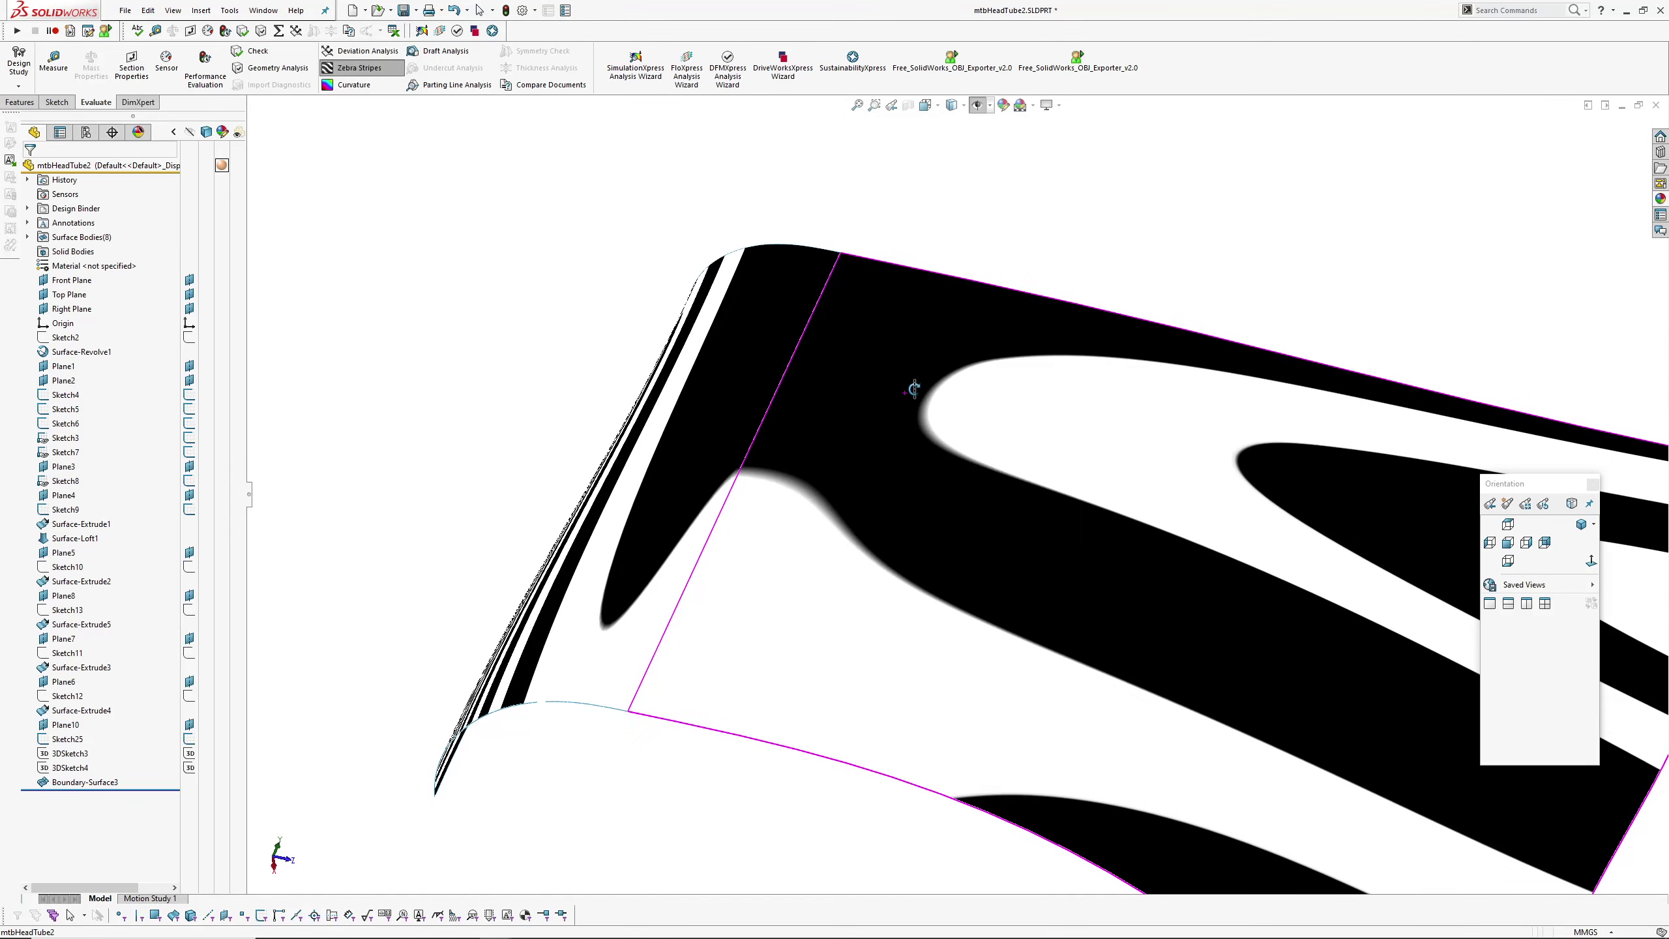
left_click(740, 369)
middle_click_drag(764, 428, 1012, 478)
key("Escape")
middle_click_drag(890, 496, 841, 468)
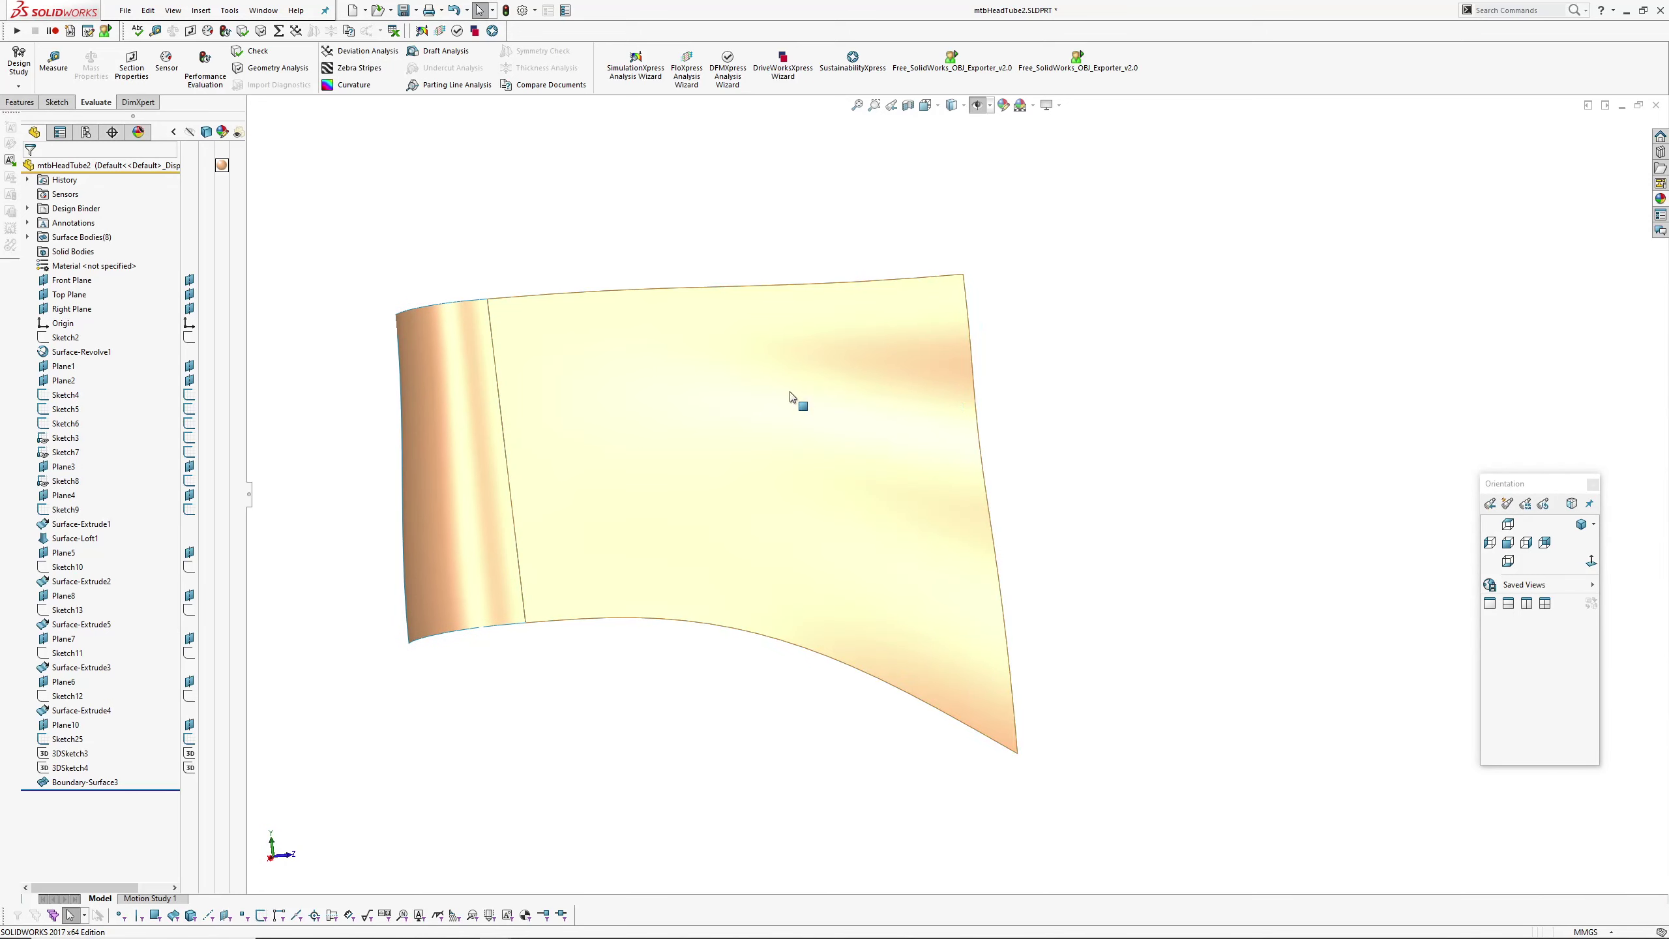
- Switch to the mtbHeadTube3 part and examine the junction of its head tube and two frame tubes
scroll(938, 511, "up", 1)
middle_click_drag(937, 511, 1045, 388, "ctrl")
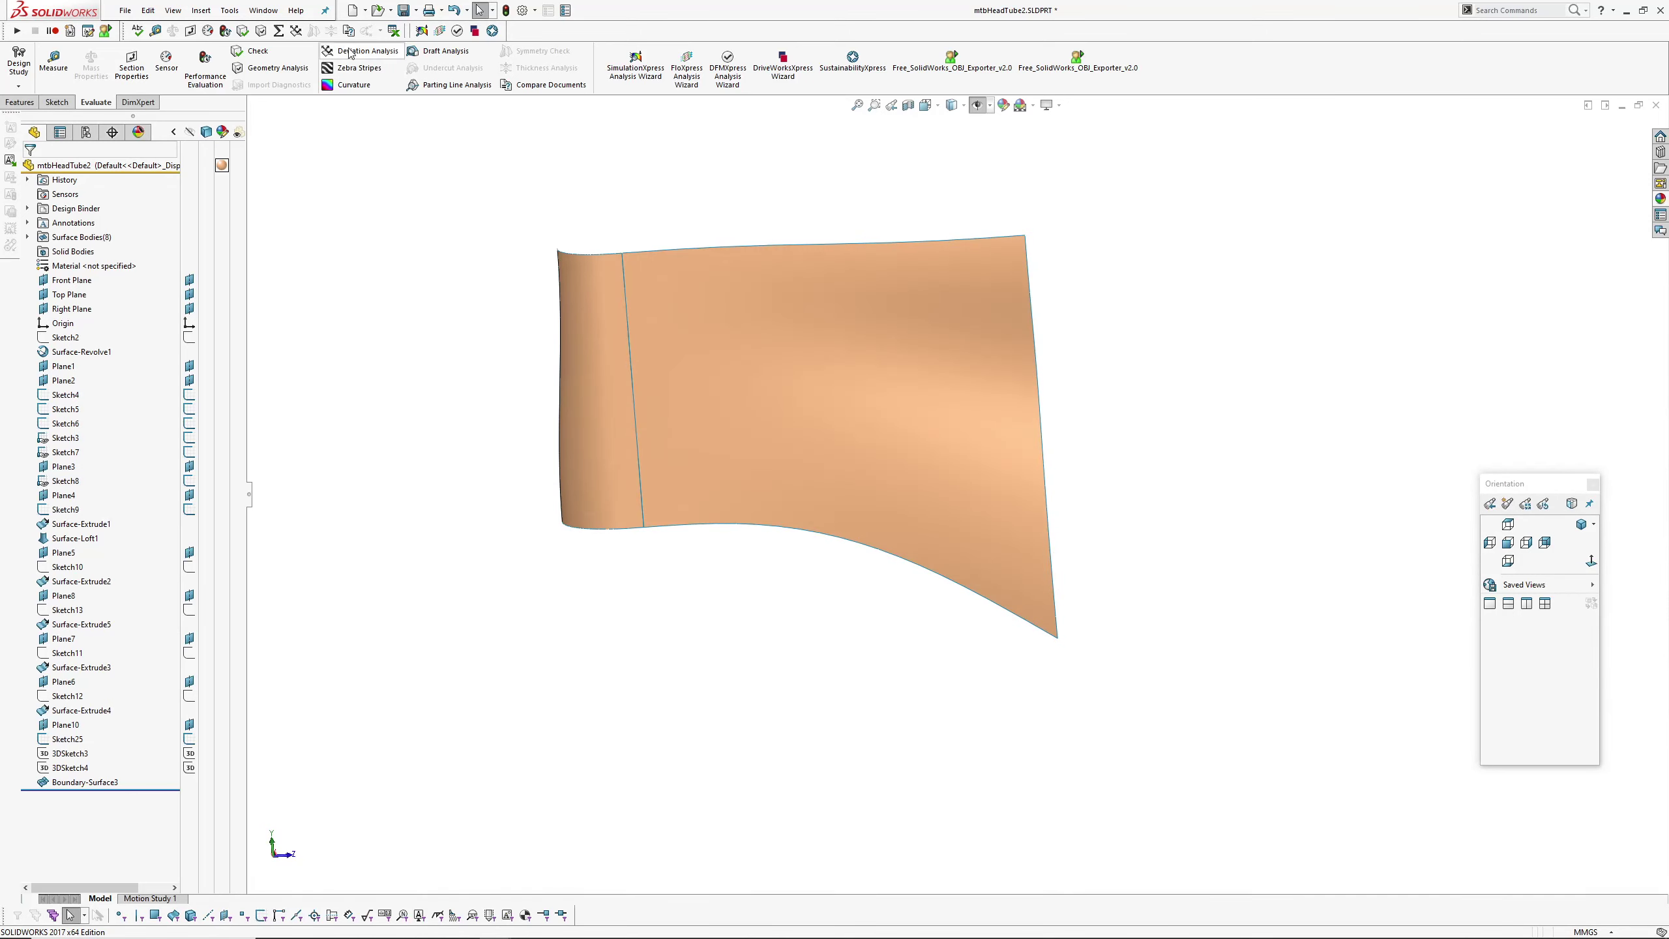
left_click(263, 11)
left_click(1014, 515)
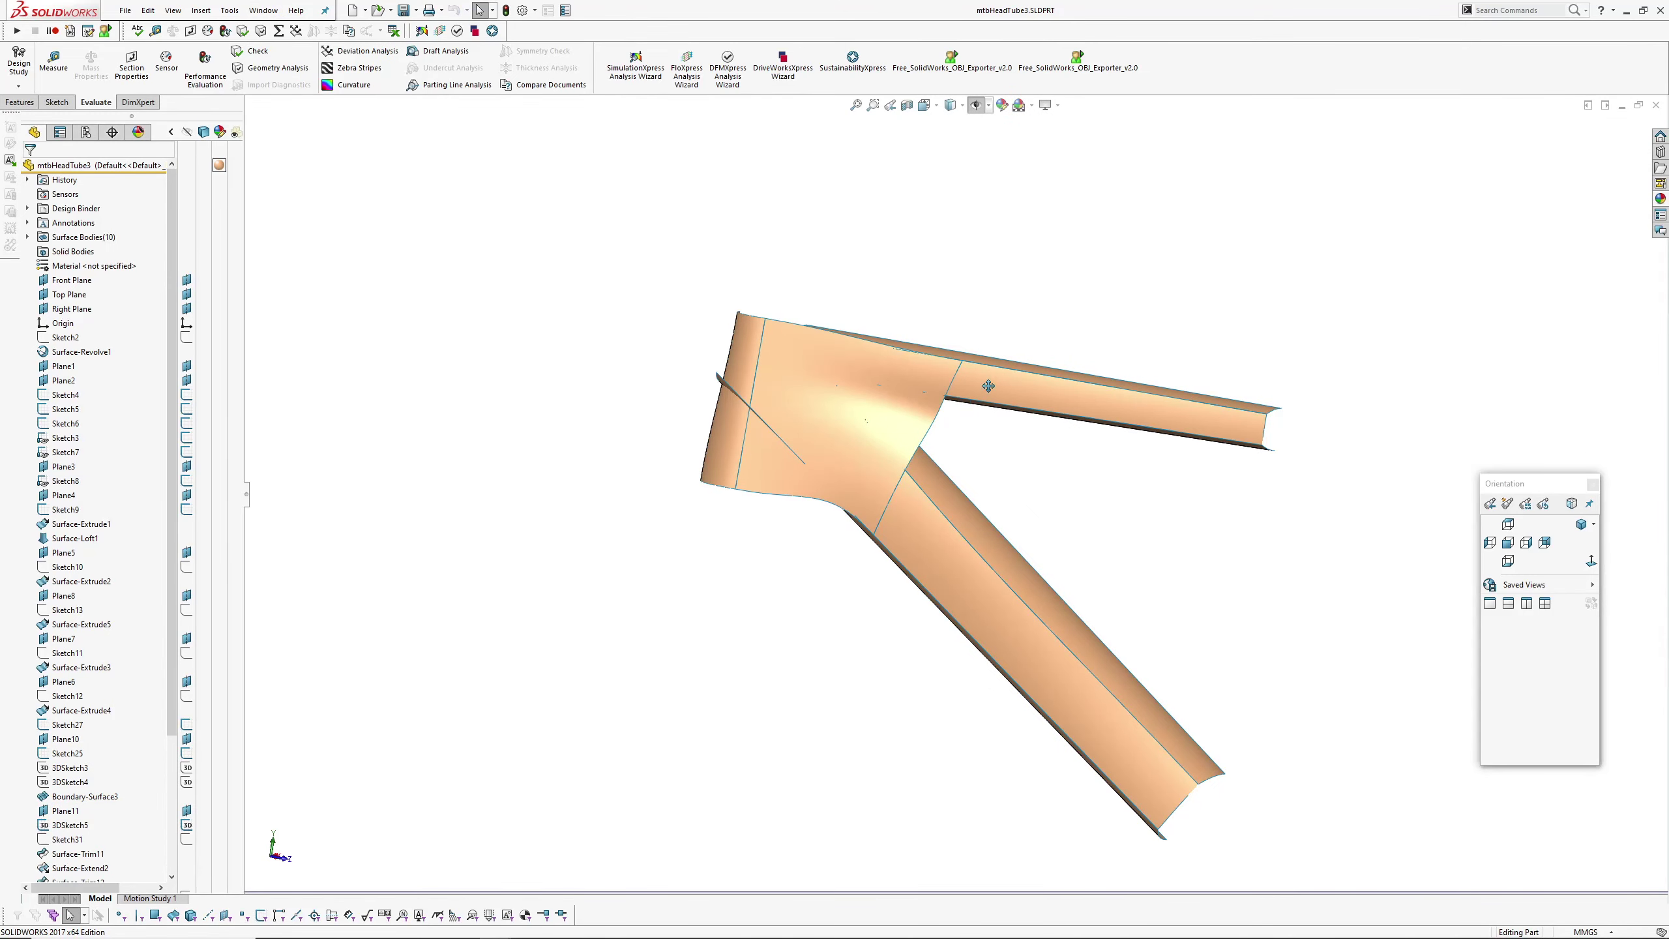
scroll(925, 444, "down", 3)
middle_click_drag(863, 789, 933, 196)
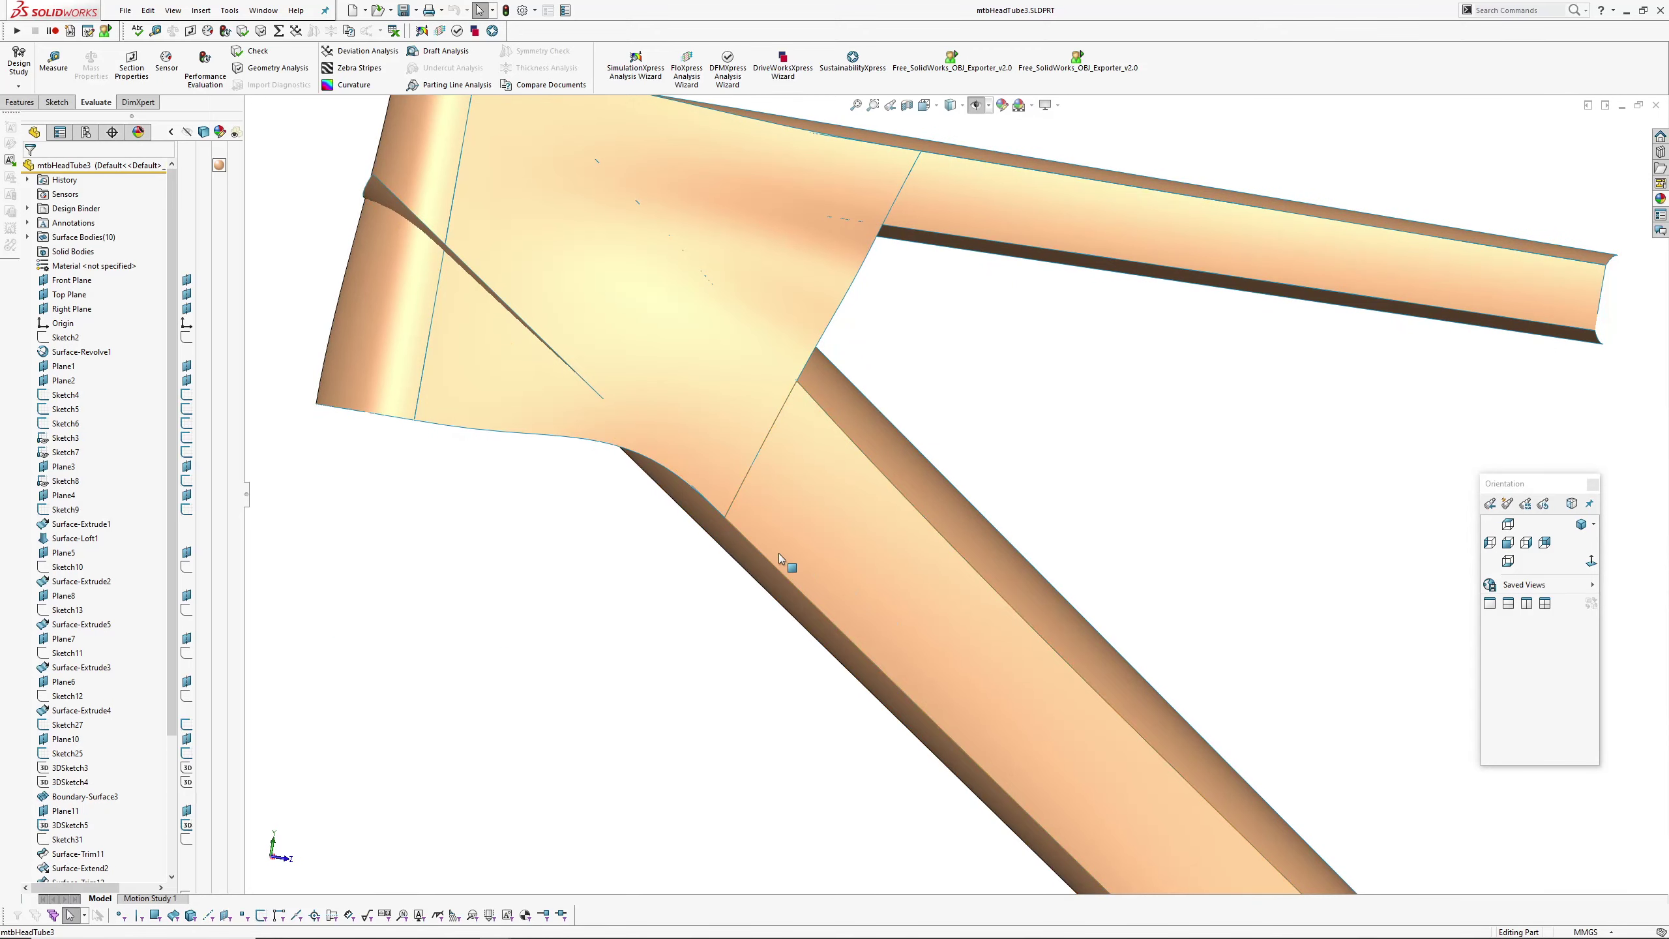
middle_click_drag(790, 429, 795, 584)
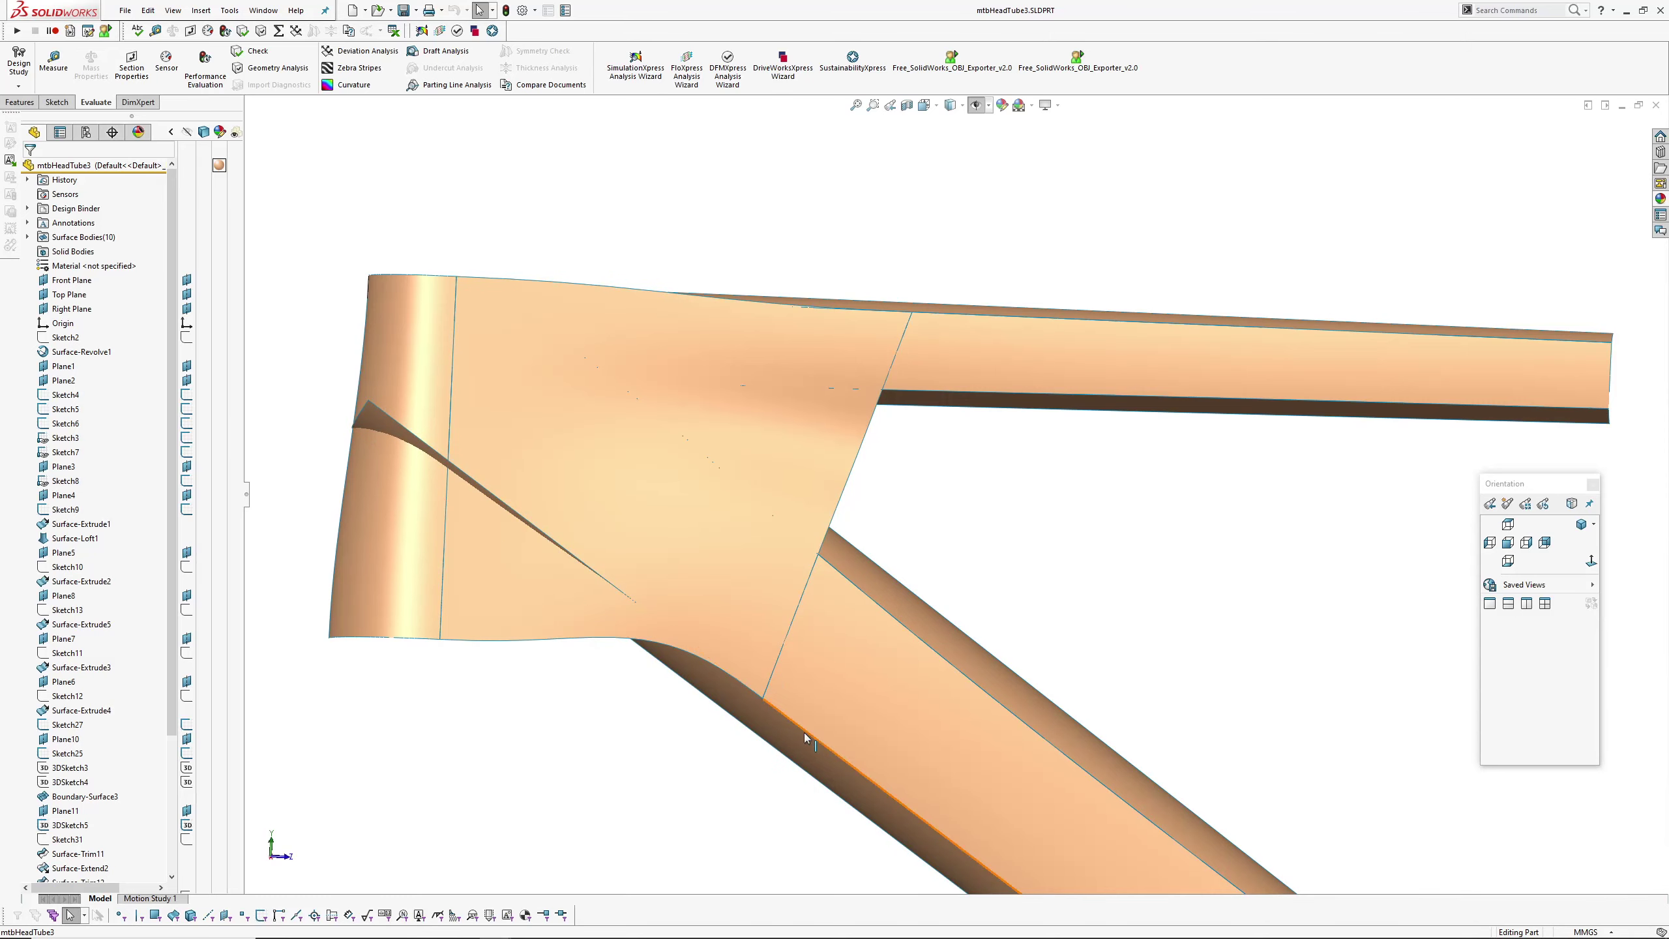
scroll(785, 561, "up", 2)
- Find Boundary-Surface3 in the feature history and examine 3DSketch3 and Sketch25 that lie behind it
left_click(801, 412)
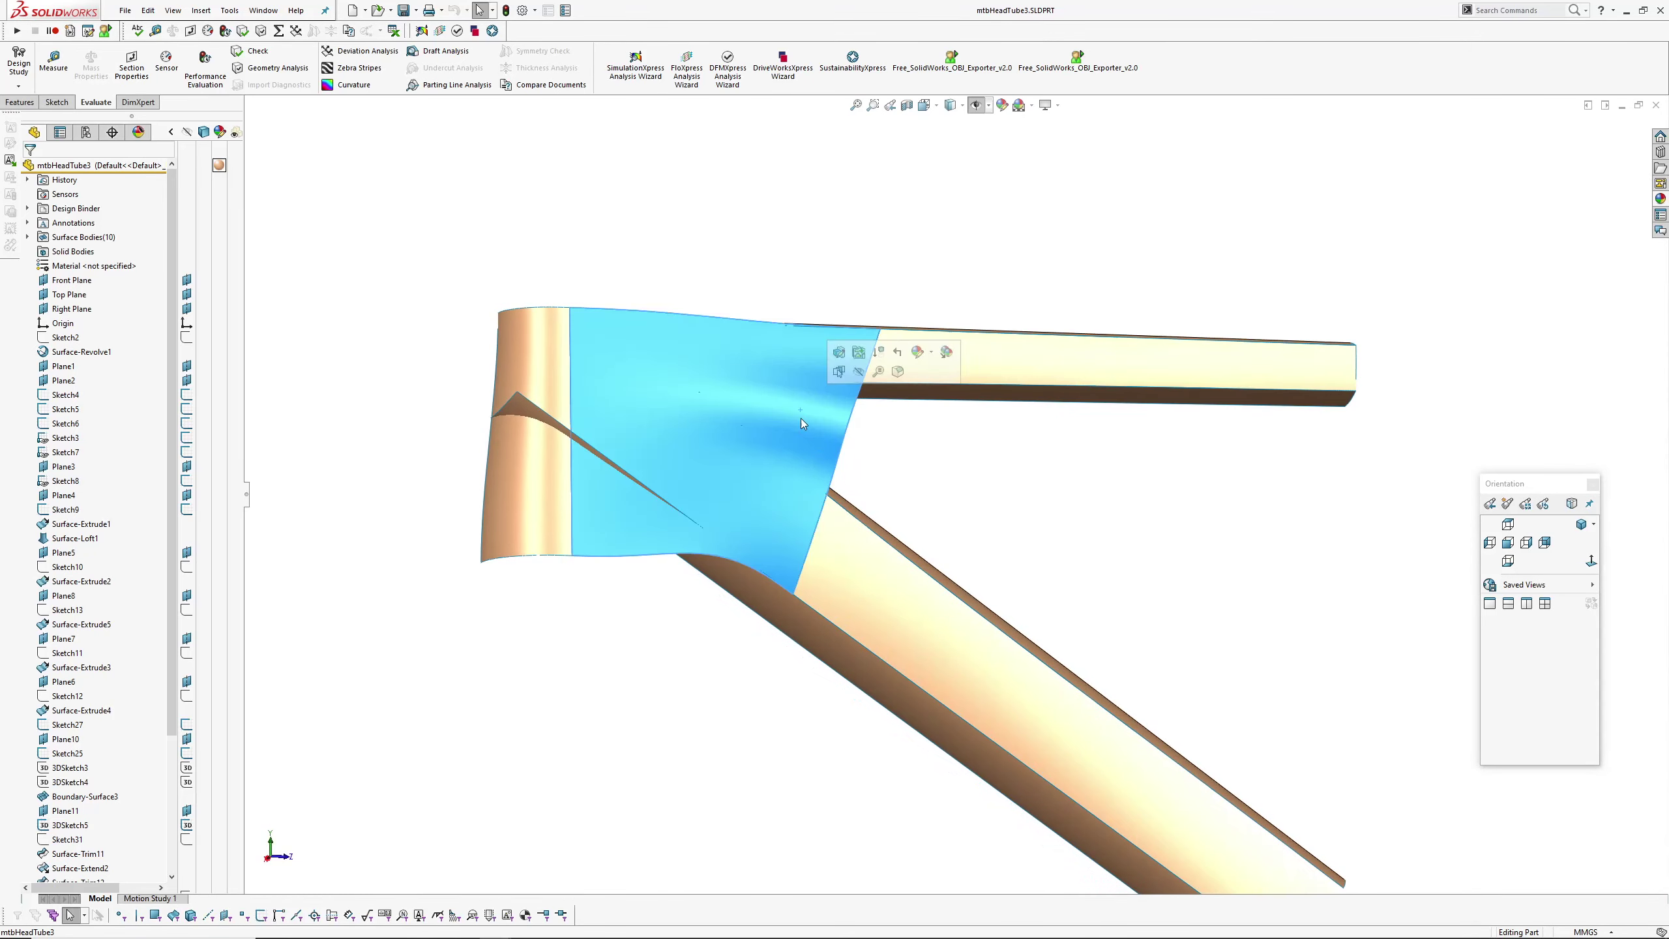
scroll(98, 779, "down", 4)
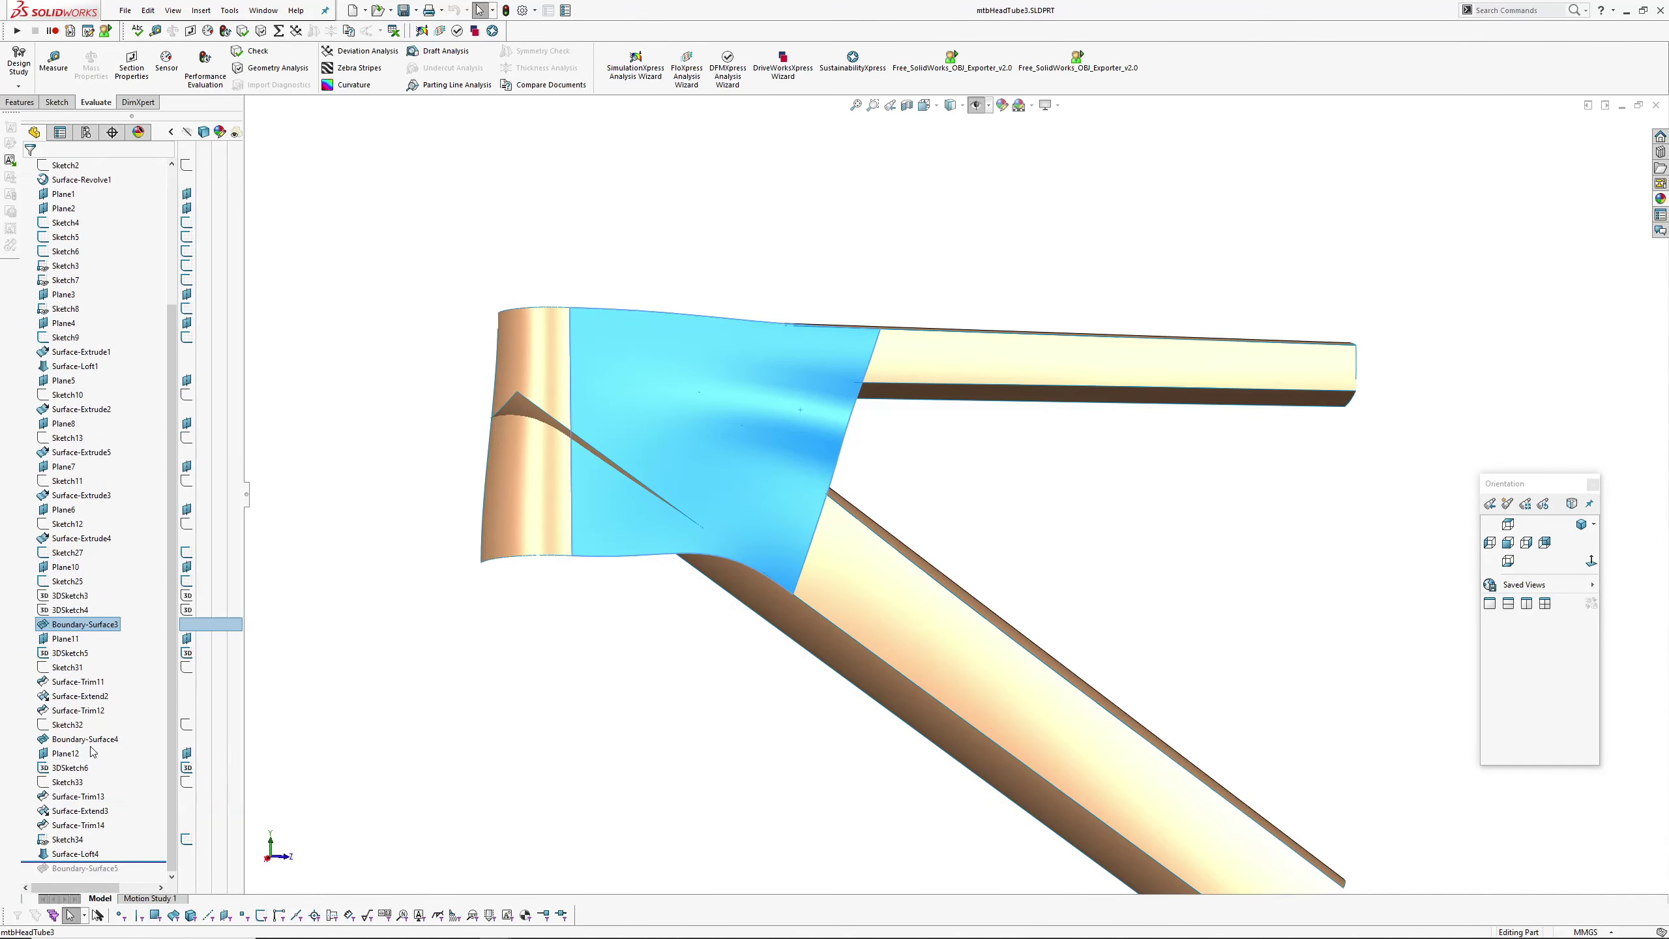
left_click(64, 596)
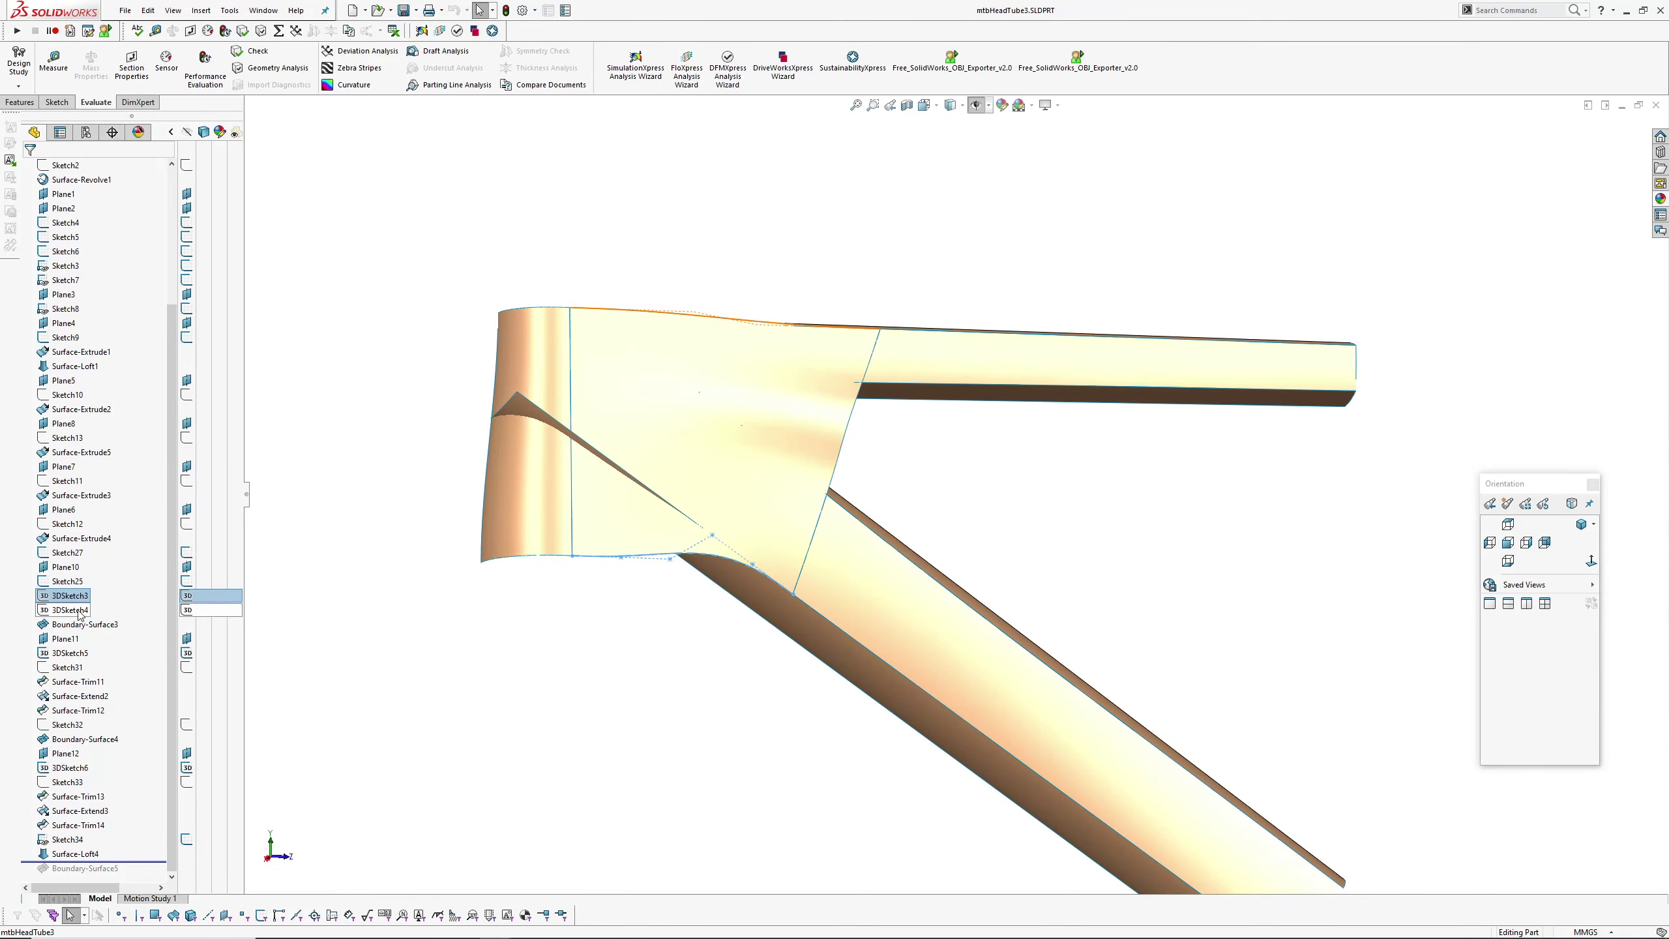
left_click(61, 582)
scroll(895, 544, "down", 4)
mouse_move(812, 541)
middle_mouse_down()
mouse_move(727, 380)
mouse_move(693, 385)
middle_mouse_up()
scroll(851, 504, "up", 3)
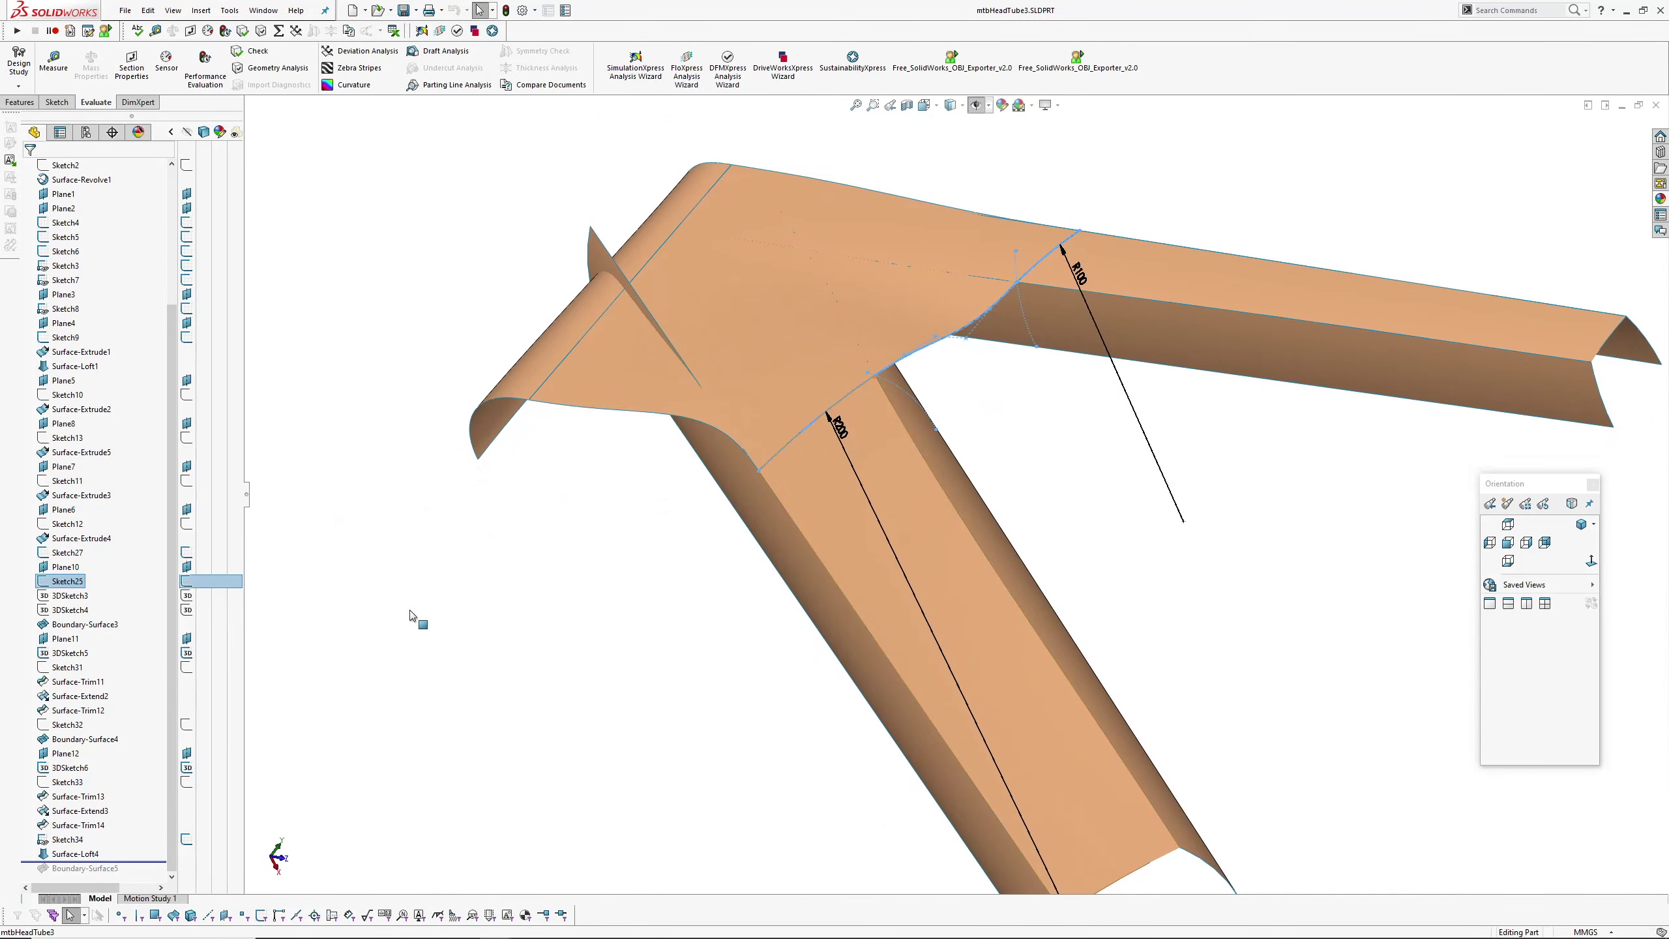
- Highlight 3DSketch5 on the model and roll the feature history back to just below Sketch31
left_click(73, 653)
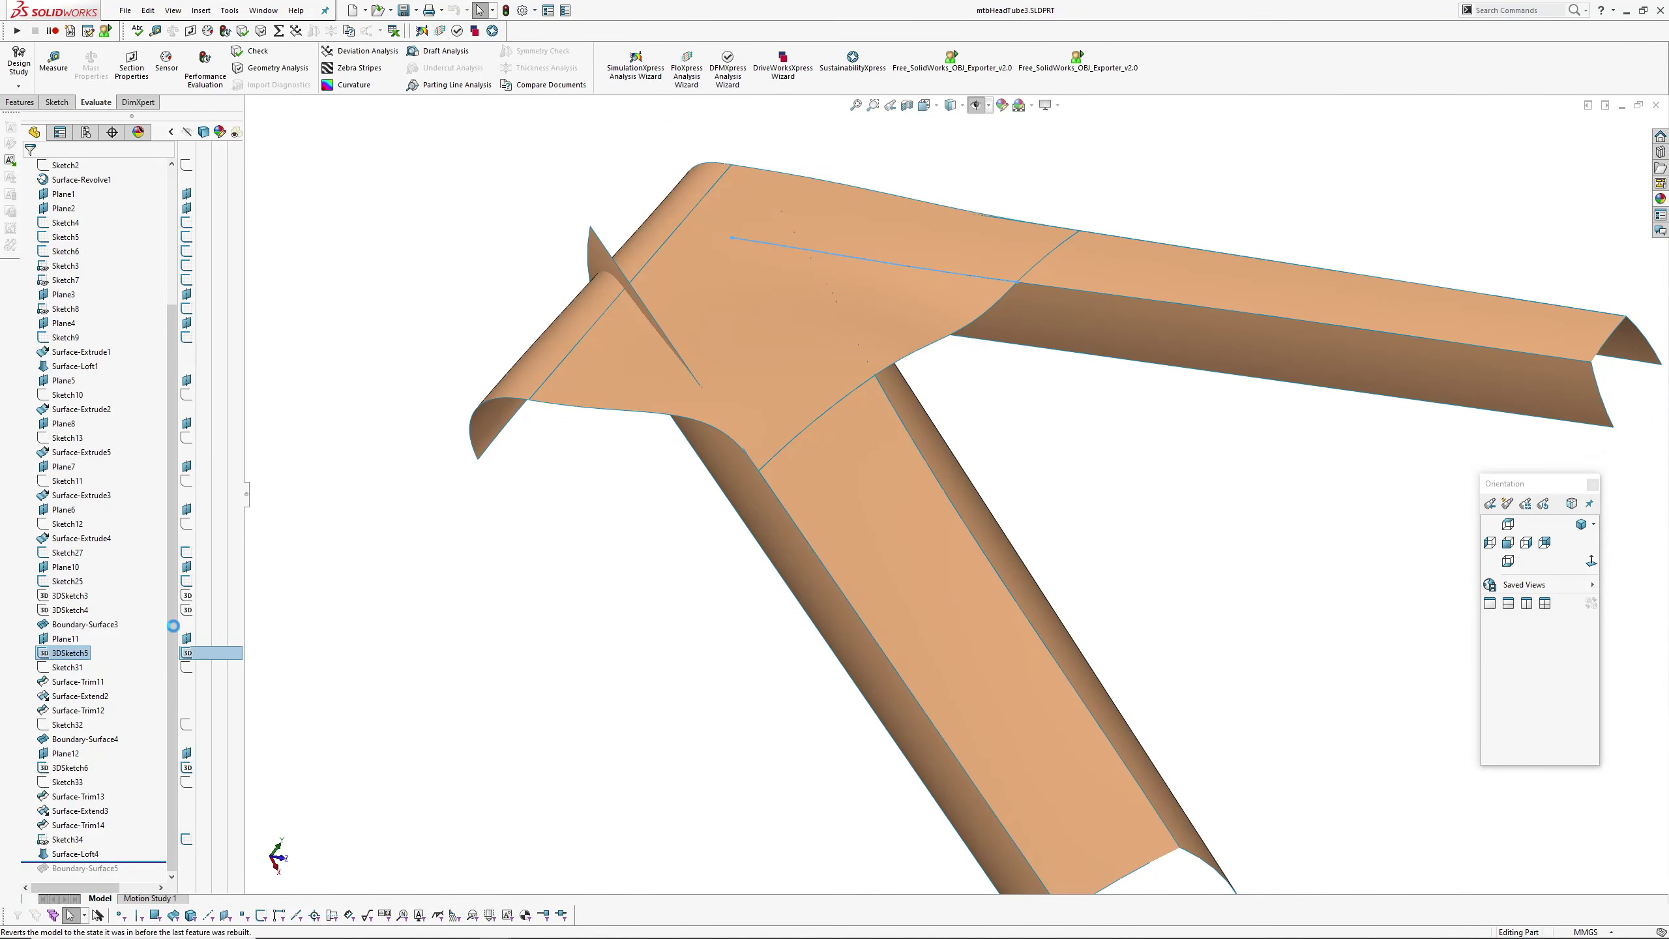
middle_click_drag(801, 584, 625, 425)
middle_click_drag(810, 642, 938, 300)
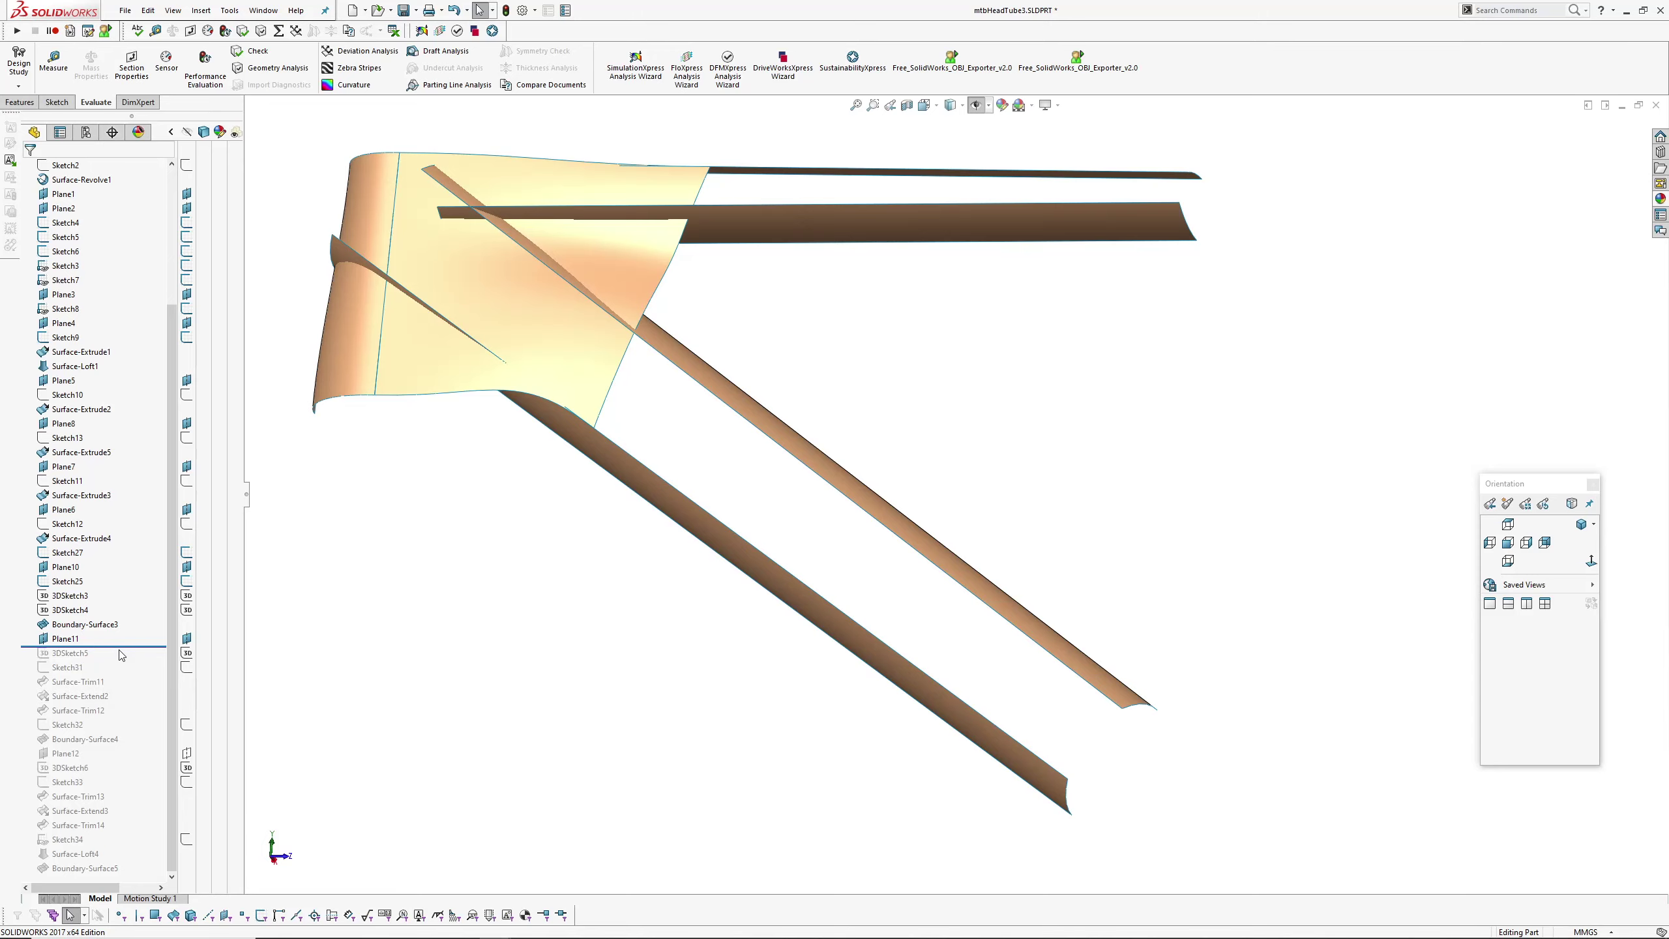
left_click_drag(129, 647, 127, 675)
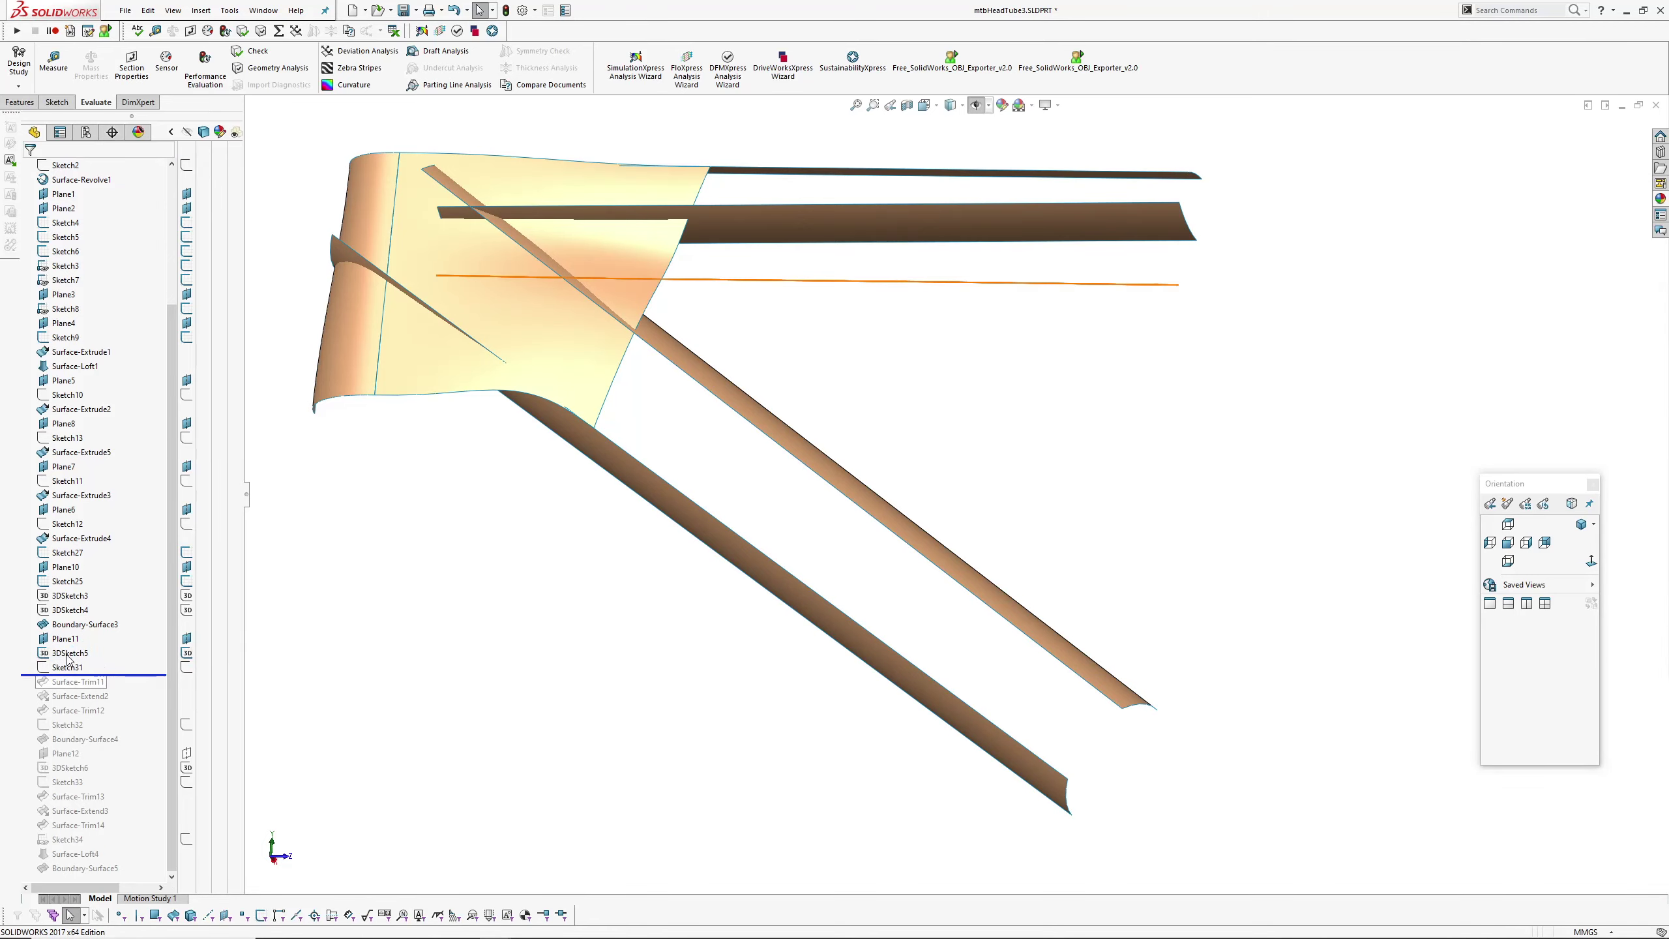
- Examine where 3DSketch5 runs along the boundary surface and the upper tube's side surface
mouse_move(716, 343)
middle_mouse_down()
mouse_move(749, 313)
mouse_move(721, 388)
mouse_move(723, 287)
mouse_move(708, 312)
middle_mouse_up()
scroll(719, 394, "down", 3)
middle_click_drag(363, 392, 610, 422)
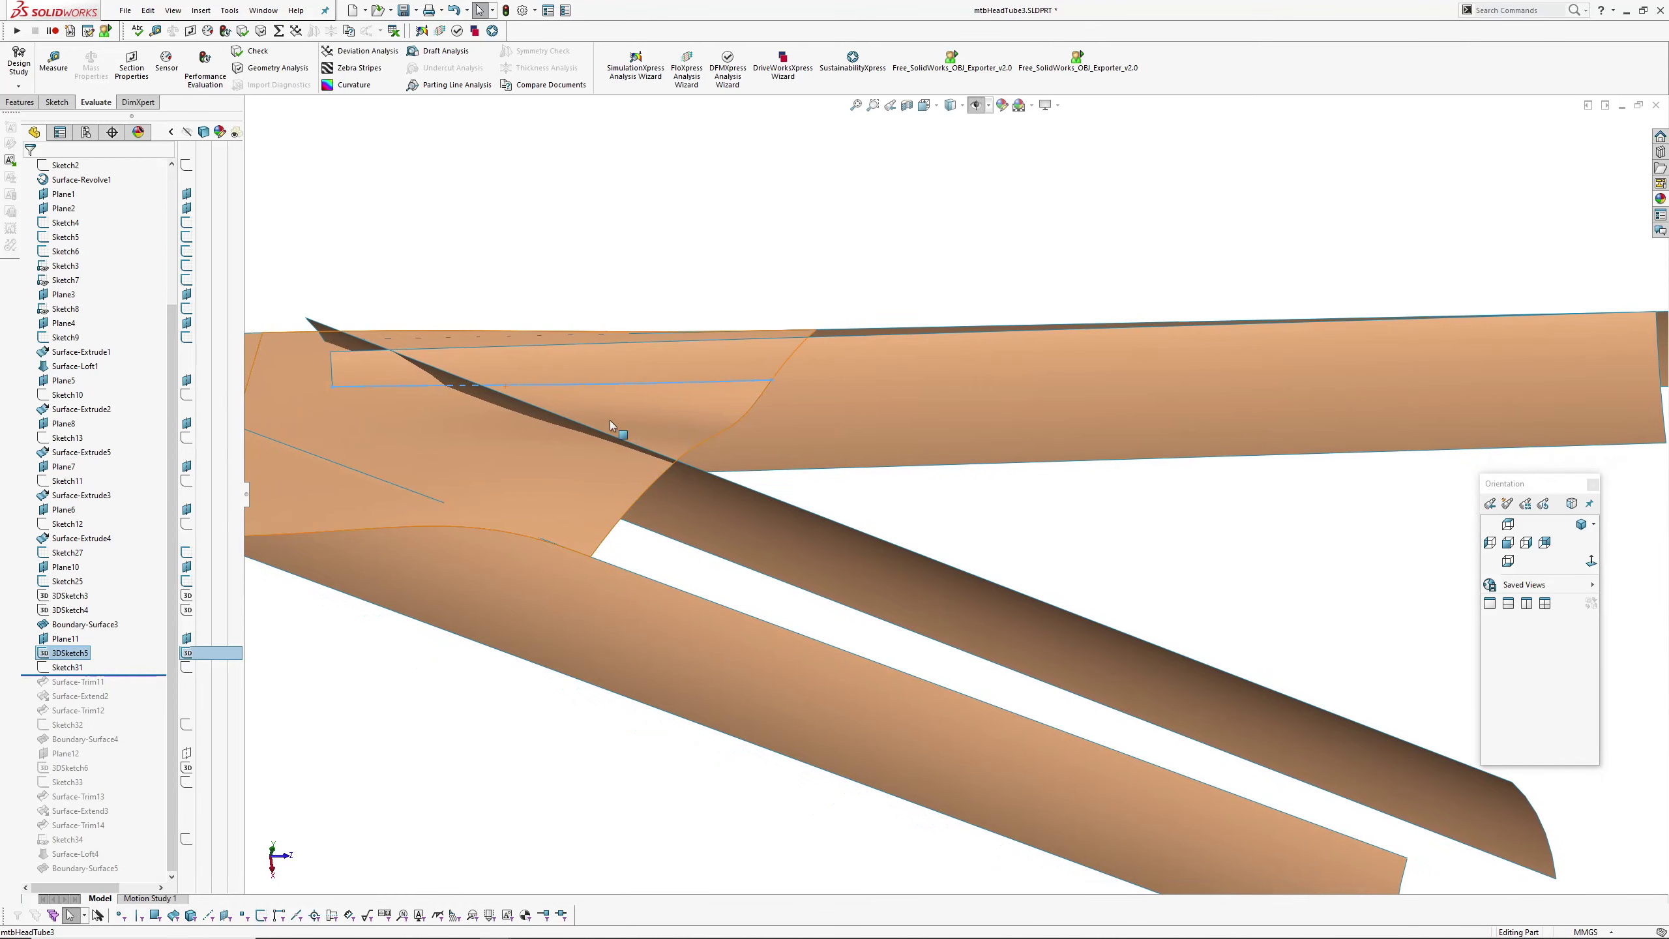
scroll(901, 395, "up", 2)
middle_click_drag(917, 406, 723, 397, "ctrl")
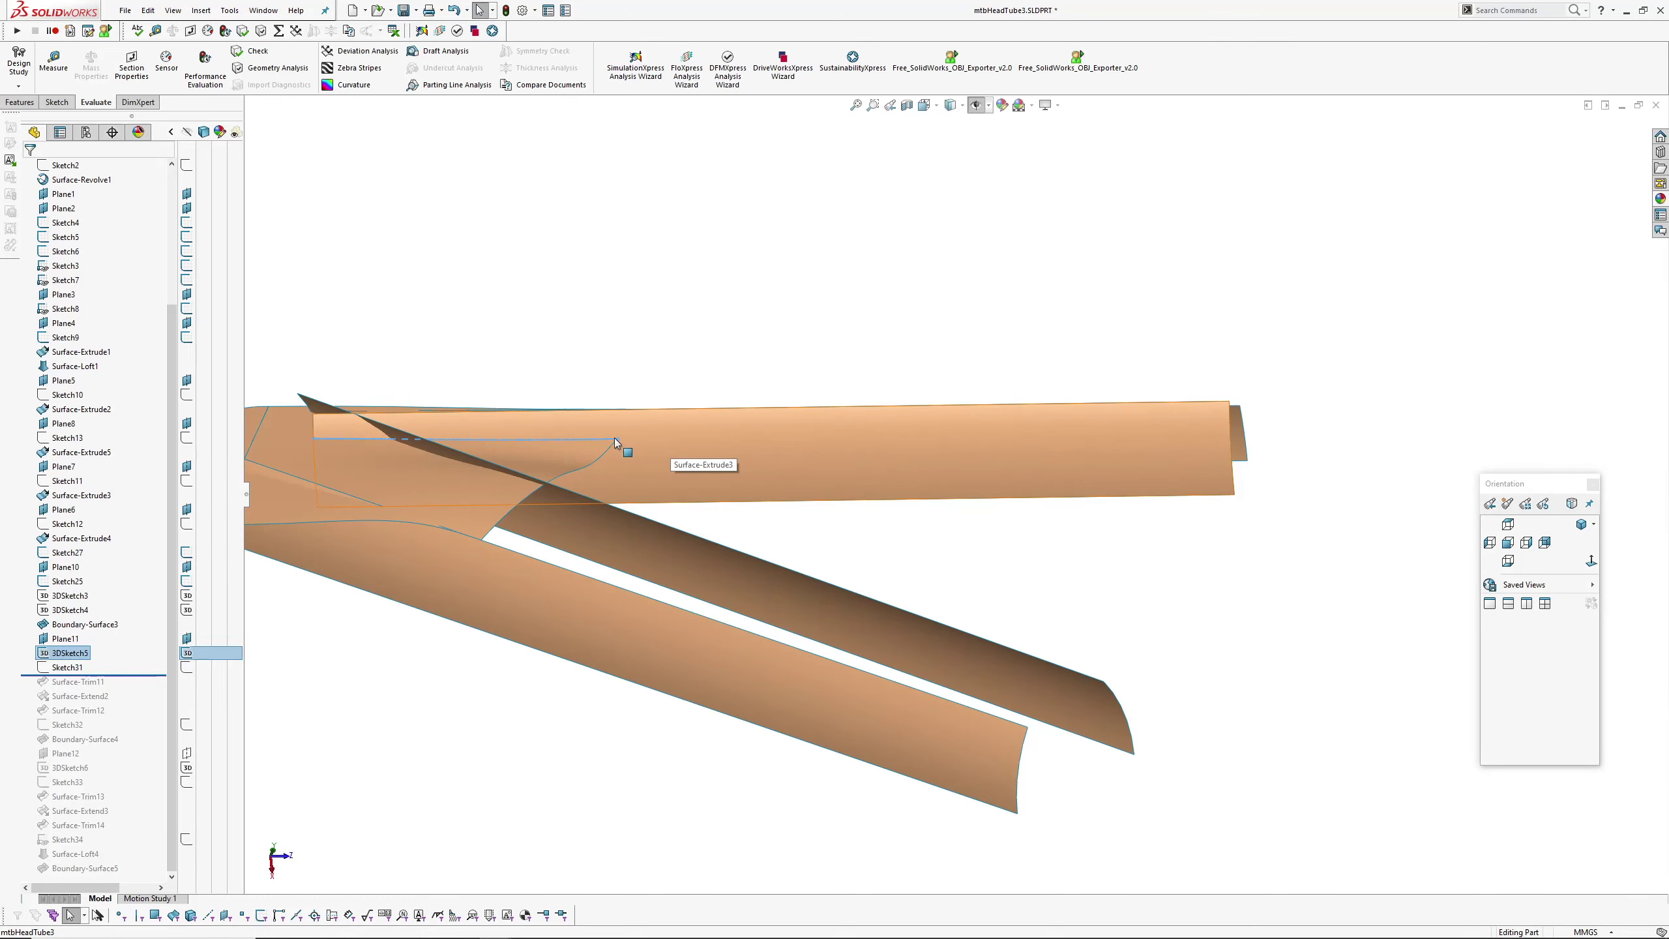
middle_click_drag(614, 439, 869, 360)
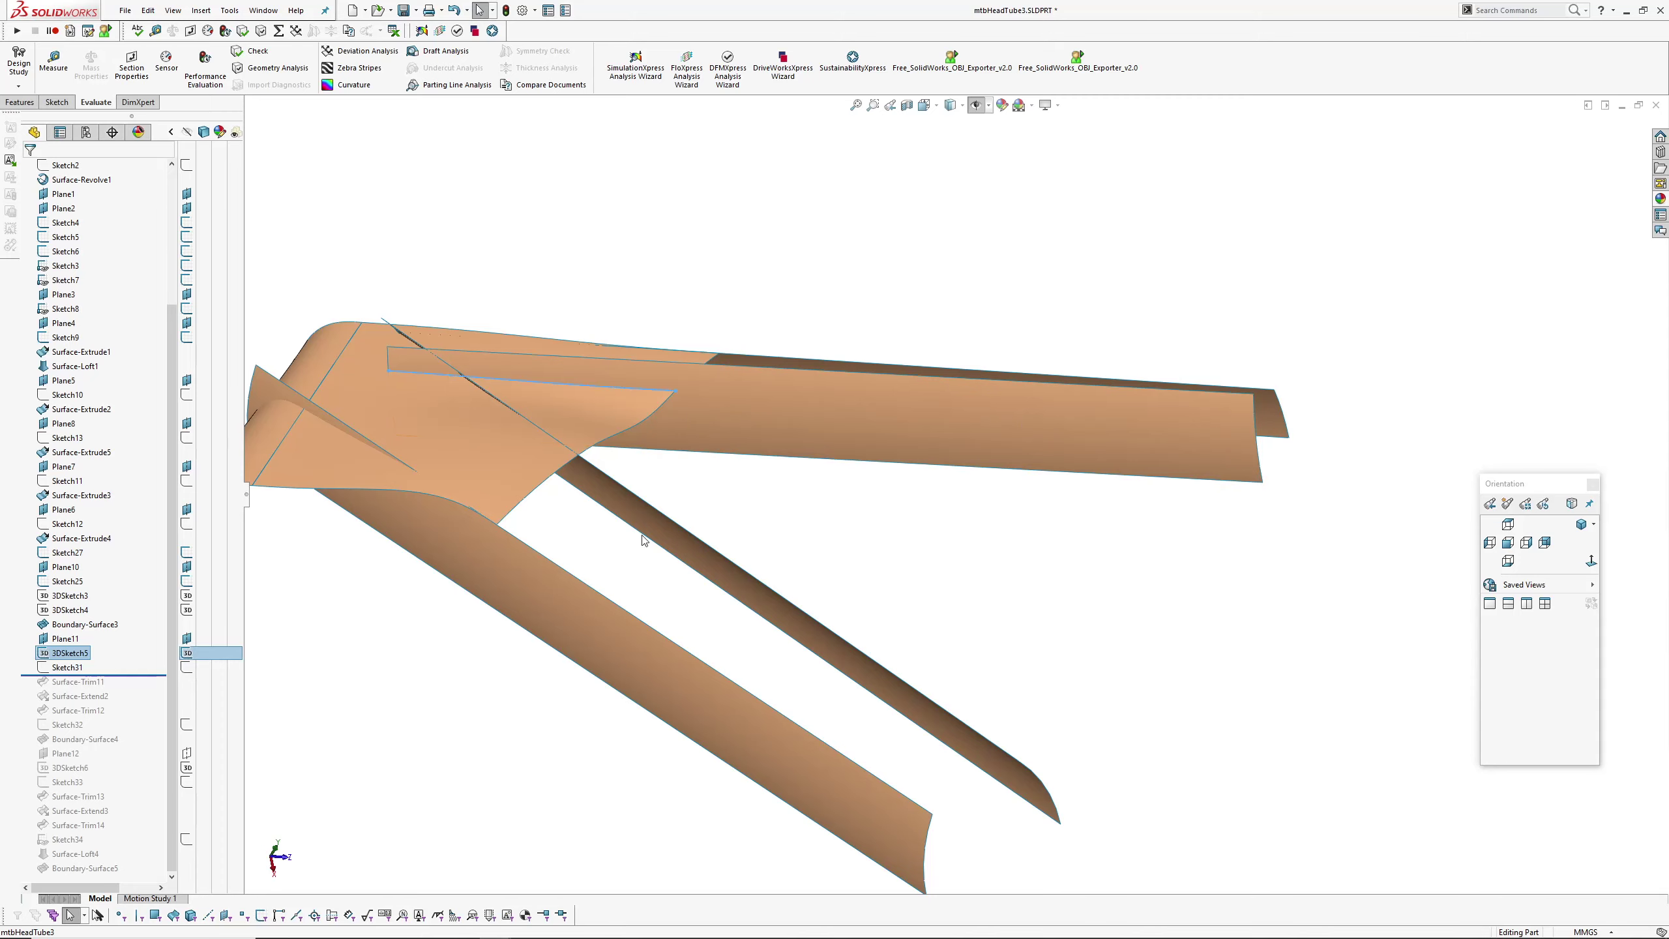
- Highlight Sketch31 along the upper tube and open it for editing
left_click(66, 667)
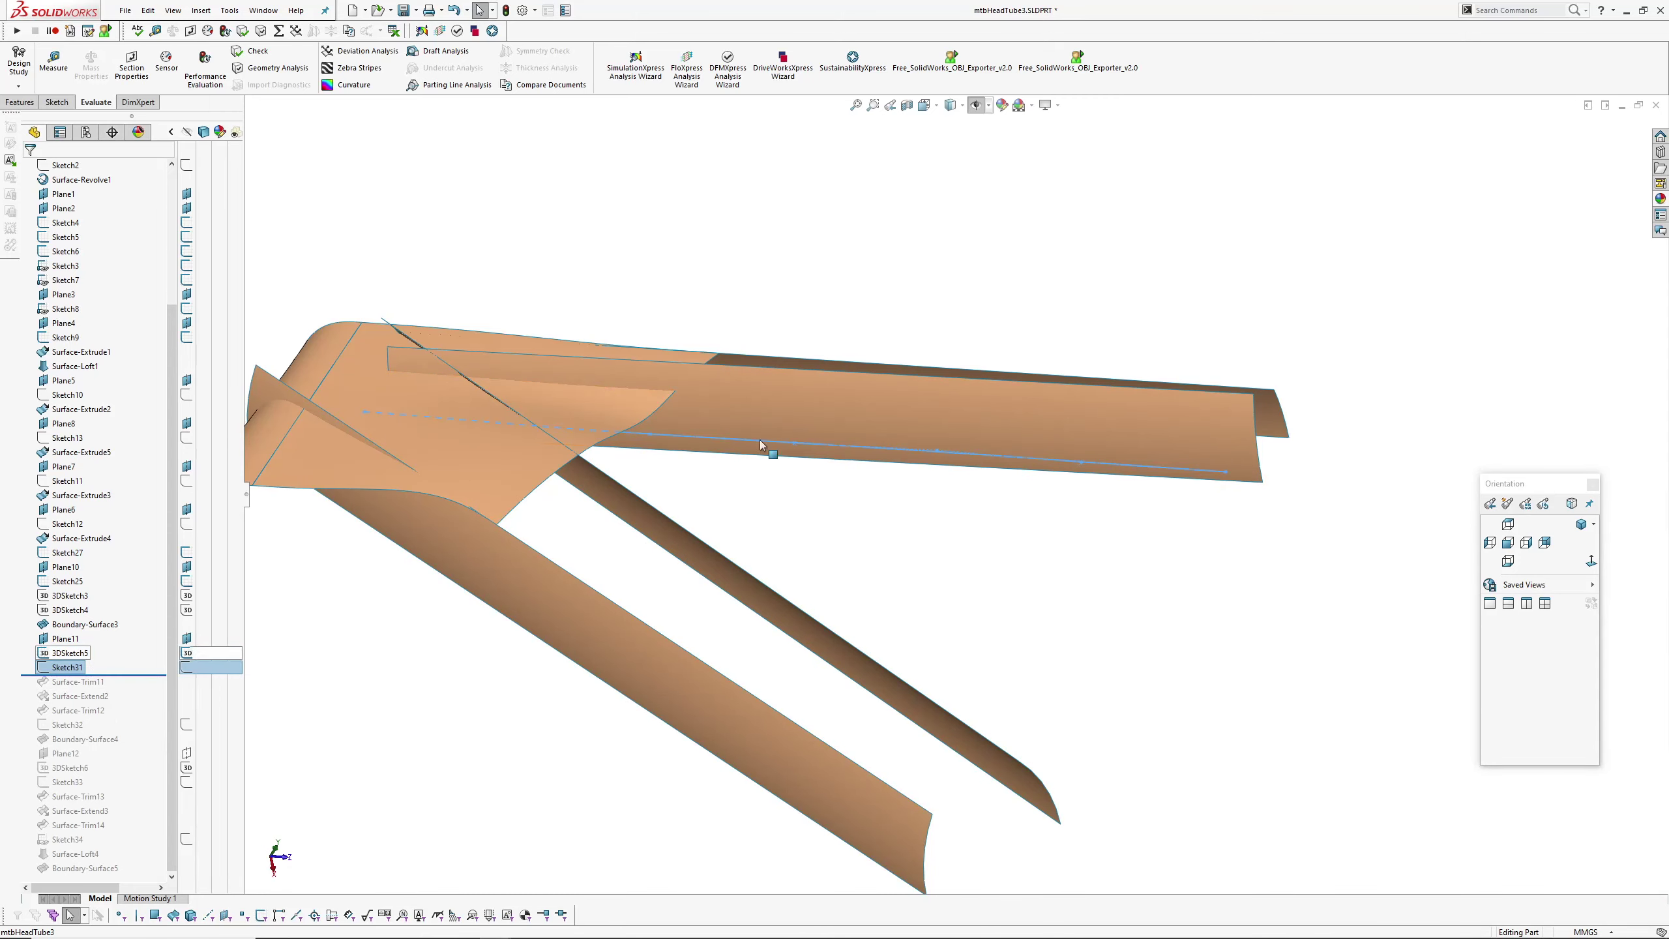
mouse_move(766, 447)
middle_mouse_down()
mouse_move(826, 445)
mouse_move(867, 477)
middle_mouse_up()
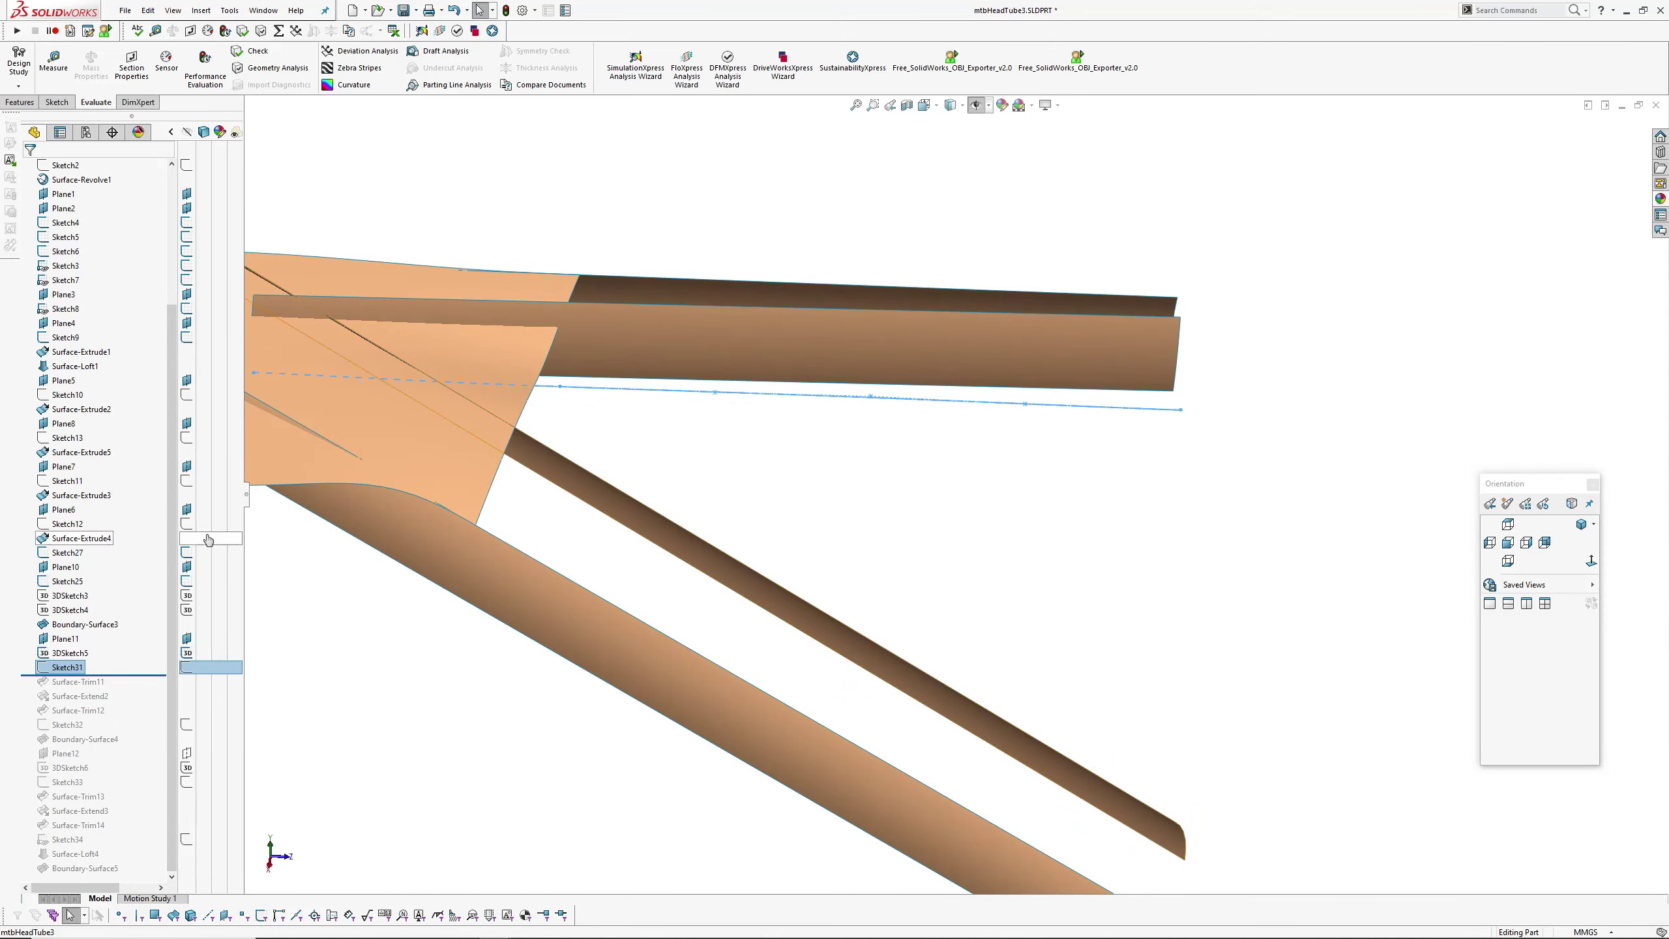
left_click(66, 667)
left_click(86, 631)
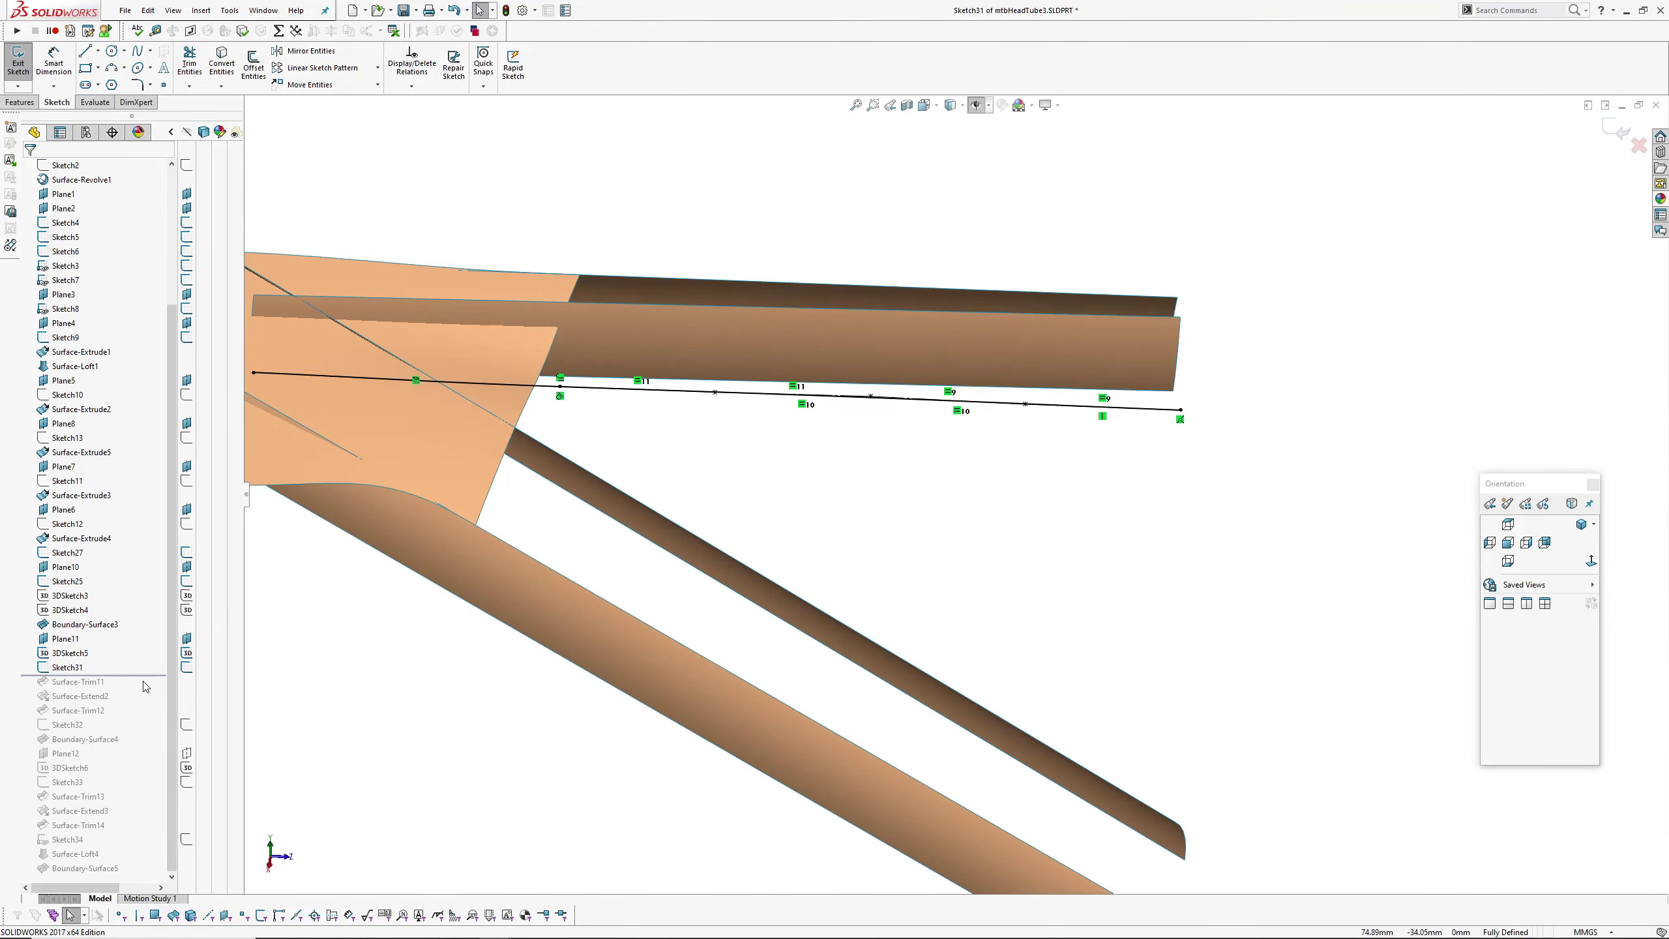
- Compare the Sketch31 curve with 3DSketch5 and the side surface of the upper tube
scroll(460, 375, "down", 3)
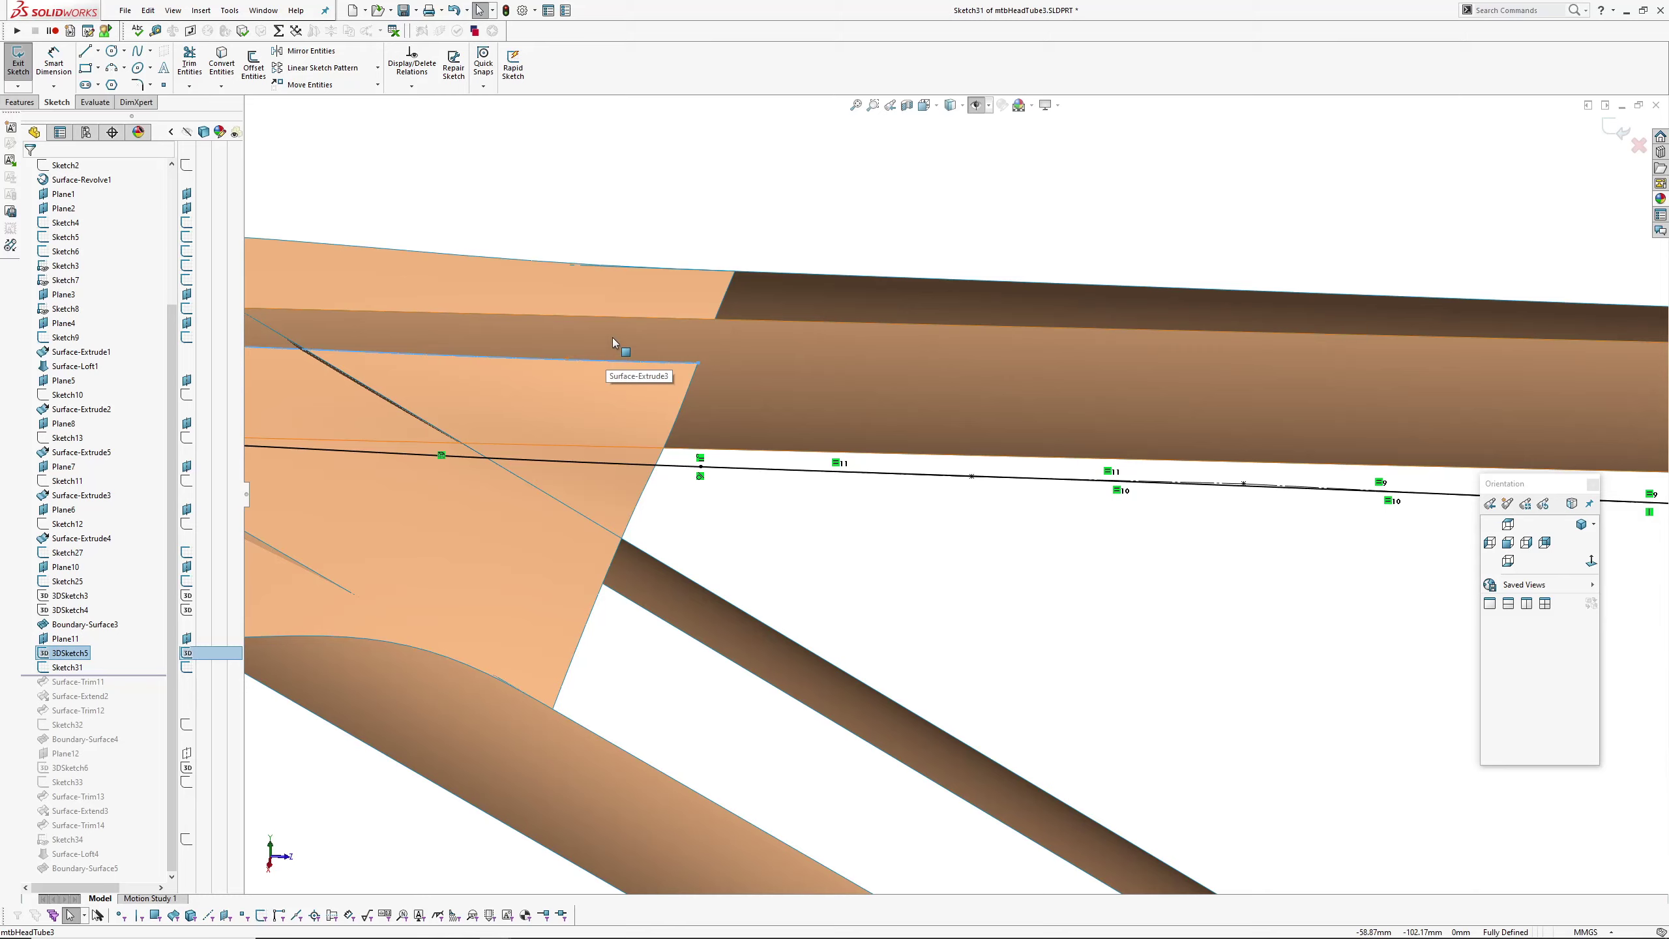
left_click(611, 348)
left_click(599, 395, "ctrl")
left_click(802, 551)
scroll(802, 551, "up", 1)
middle_click_drag(775, 585, 729, 507)
middle_click_drag(961, 519, 749, 507, "ctrl")
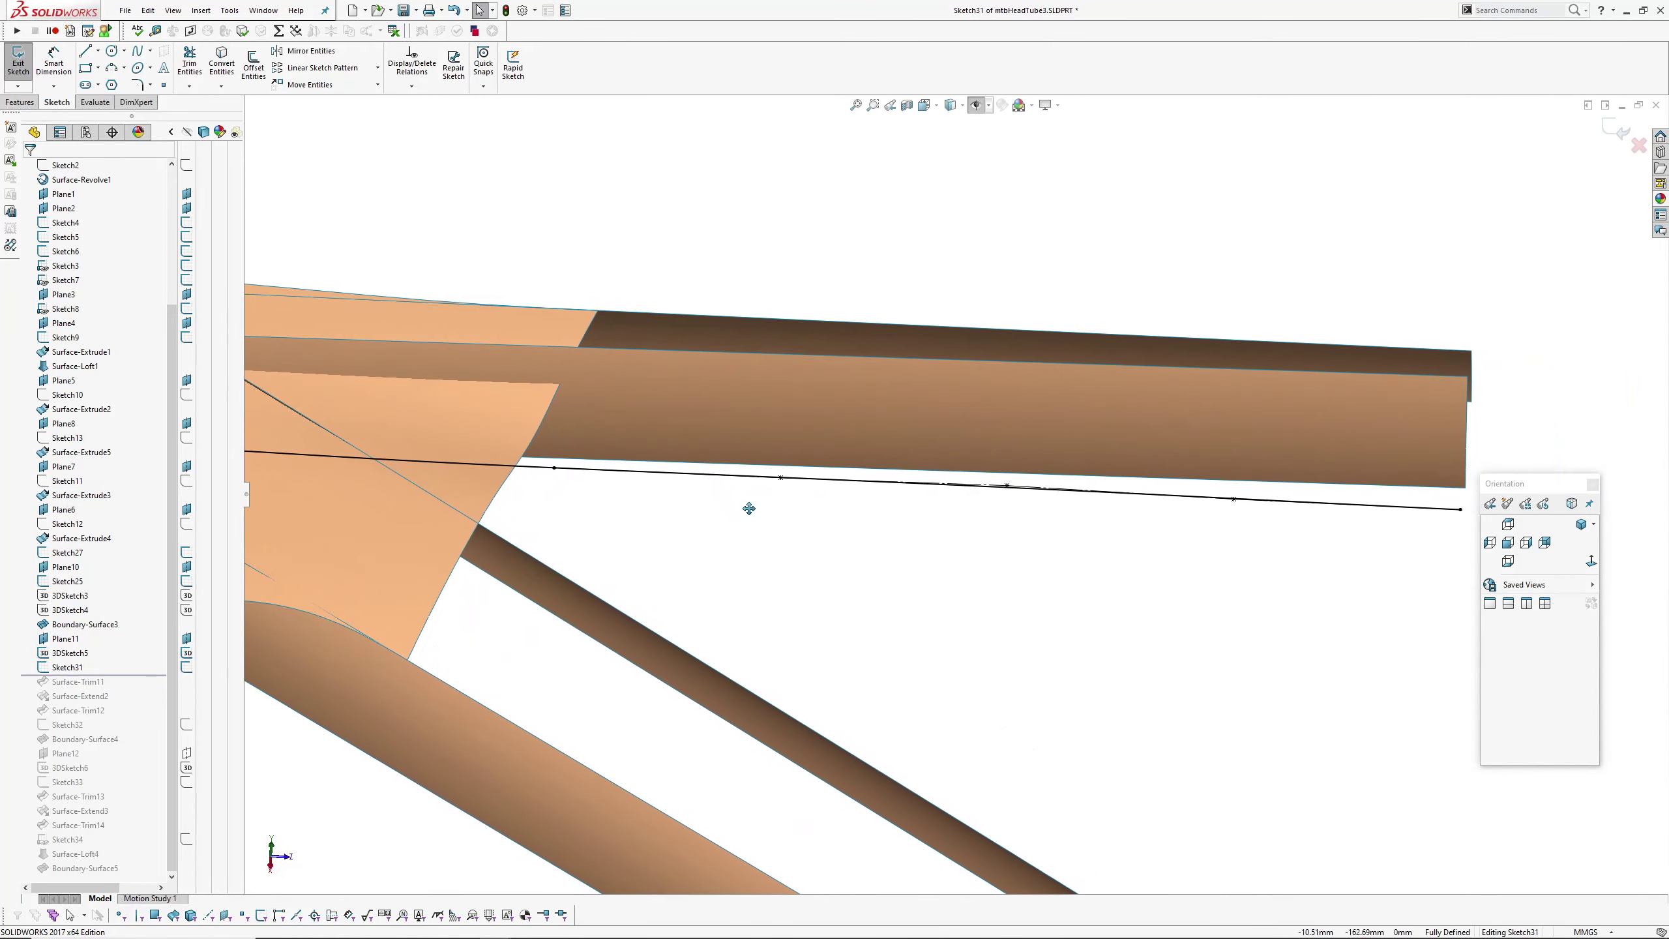
- Check the relations of Sketch31's spline across the boundary surface and examine the curve's far end at the tube opening
left_click(543, 474)
middle_click_drag(543, 474, 569, 469)
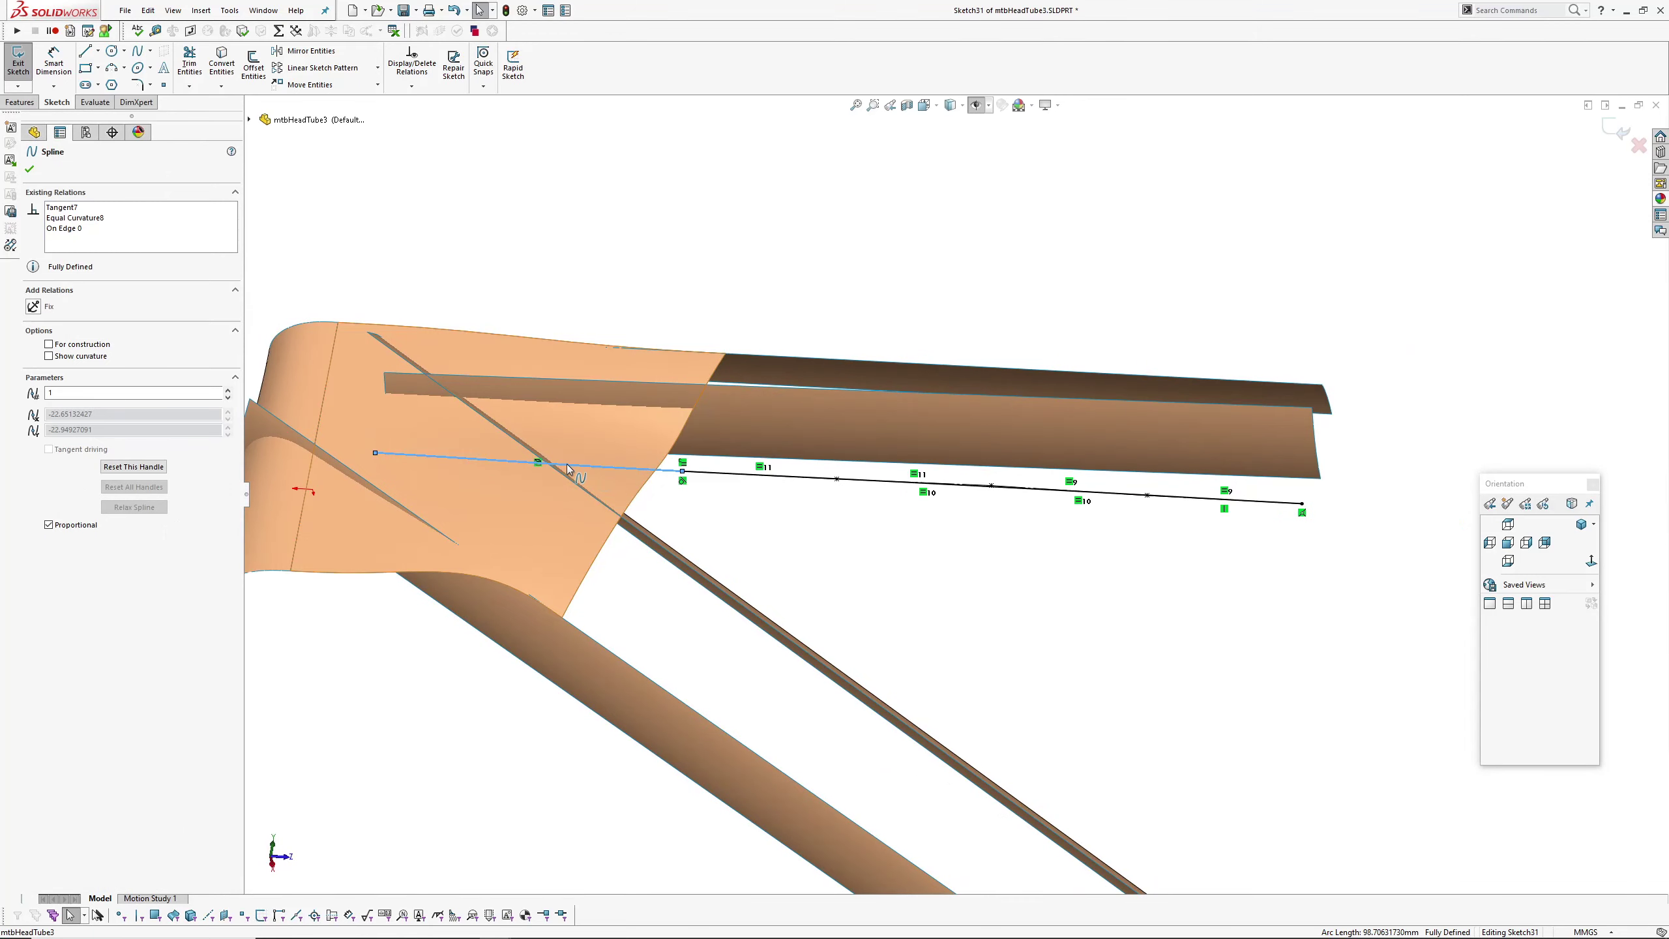
left_click(703, 508)
middle_click_drag(924, 497, 797, 492, "ctrl")
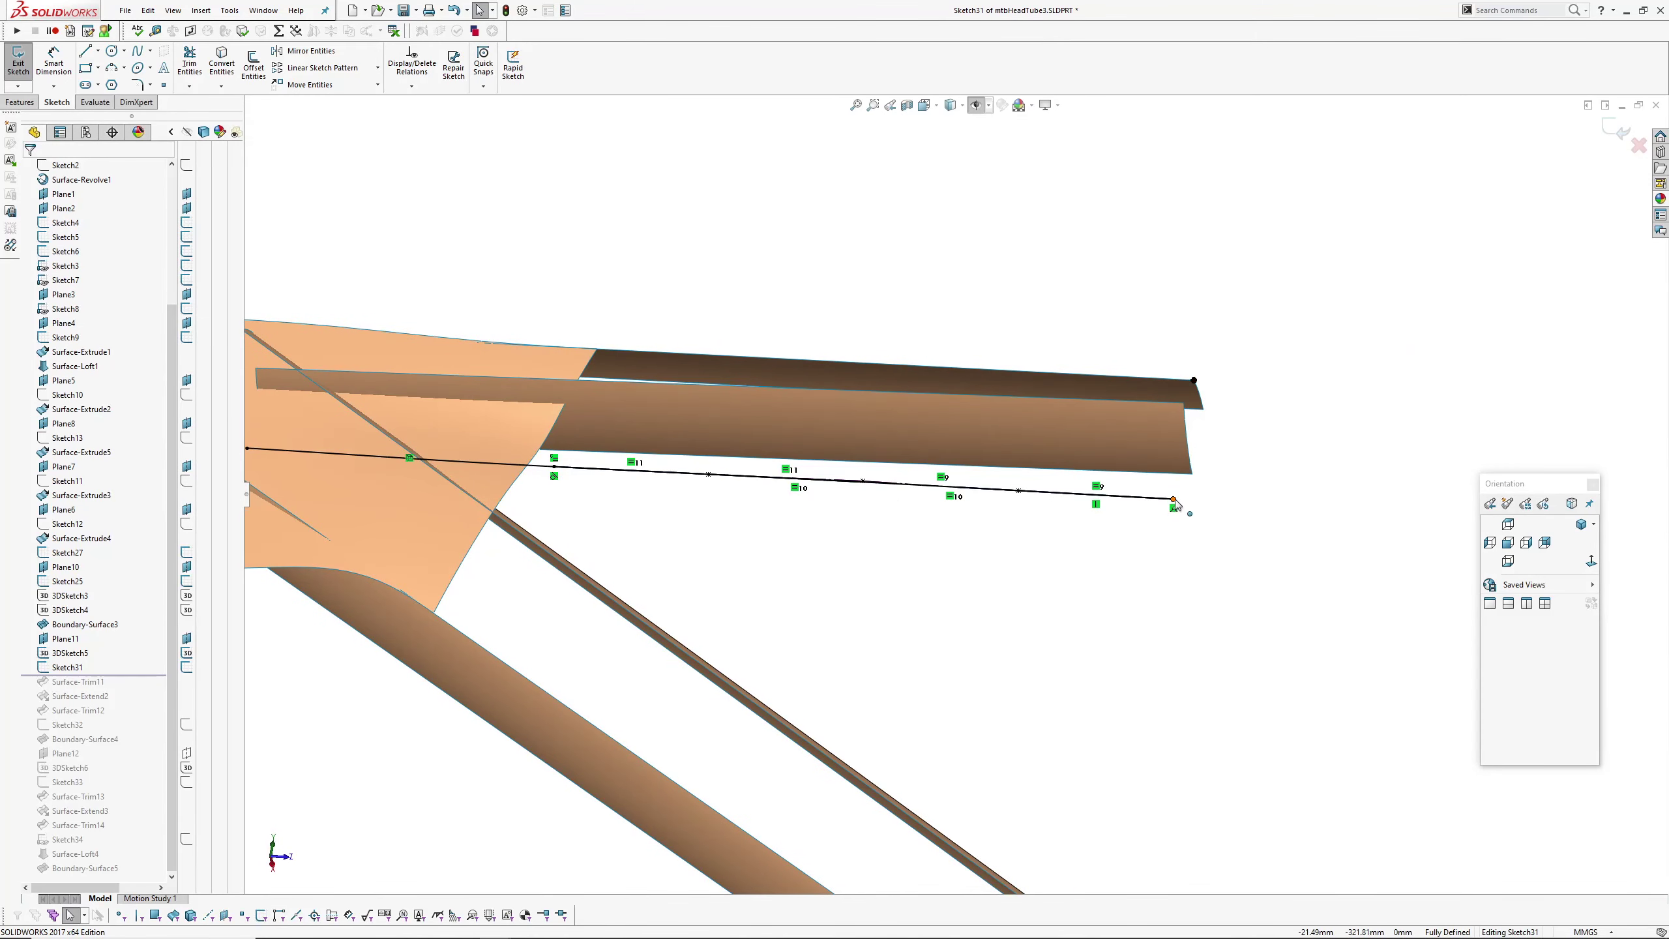
middle_click_drag(1170, 485, 1149, 482)
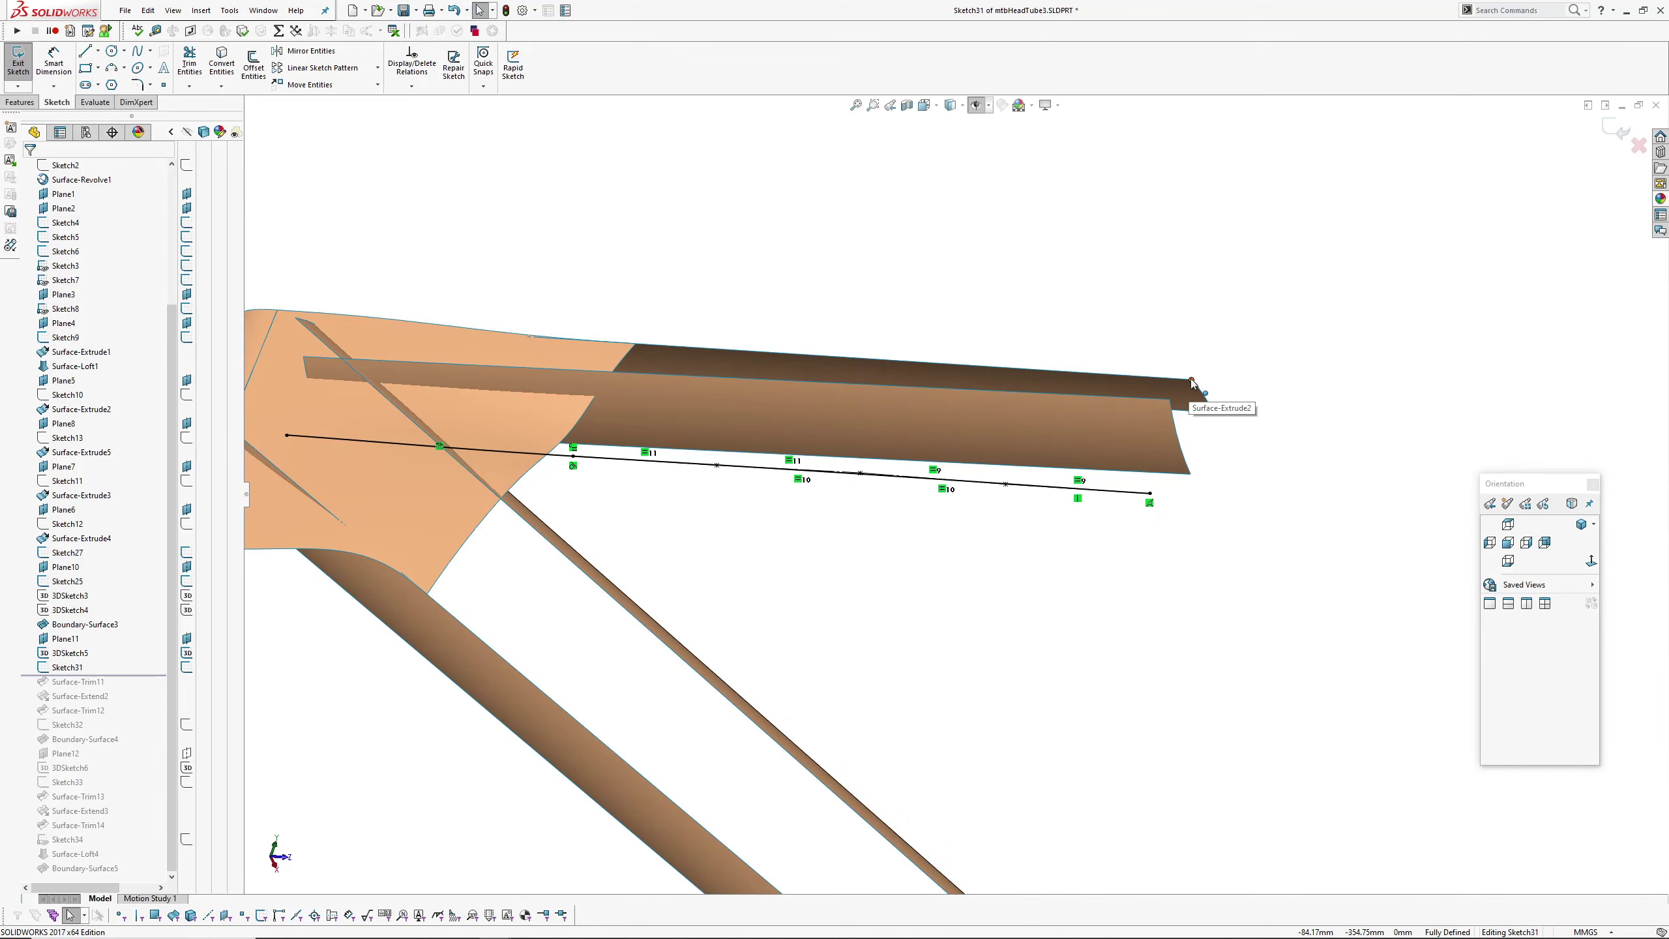
middle_click_drag(1163, 444, 1006, 567)
scroll(1185, 444, "up", 3)
scroll(830, 523, "down", 4)
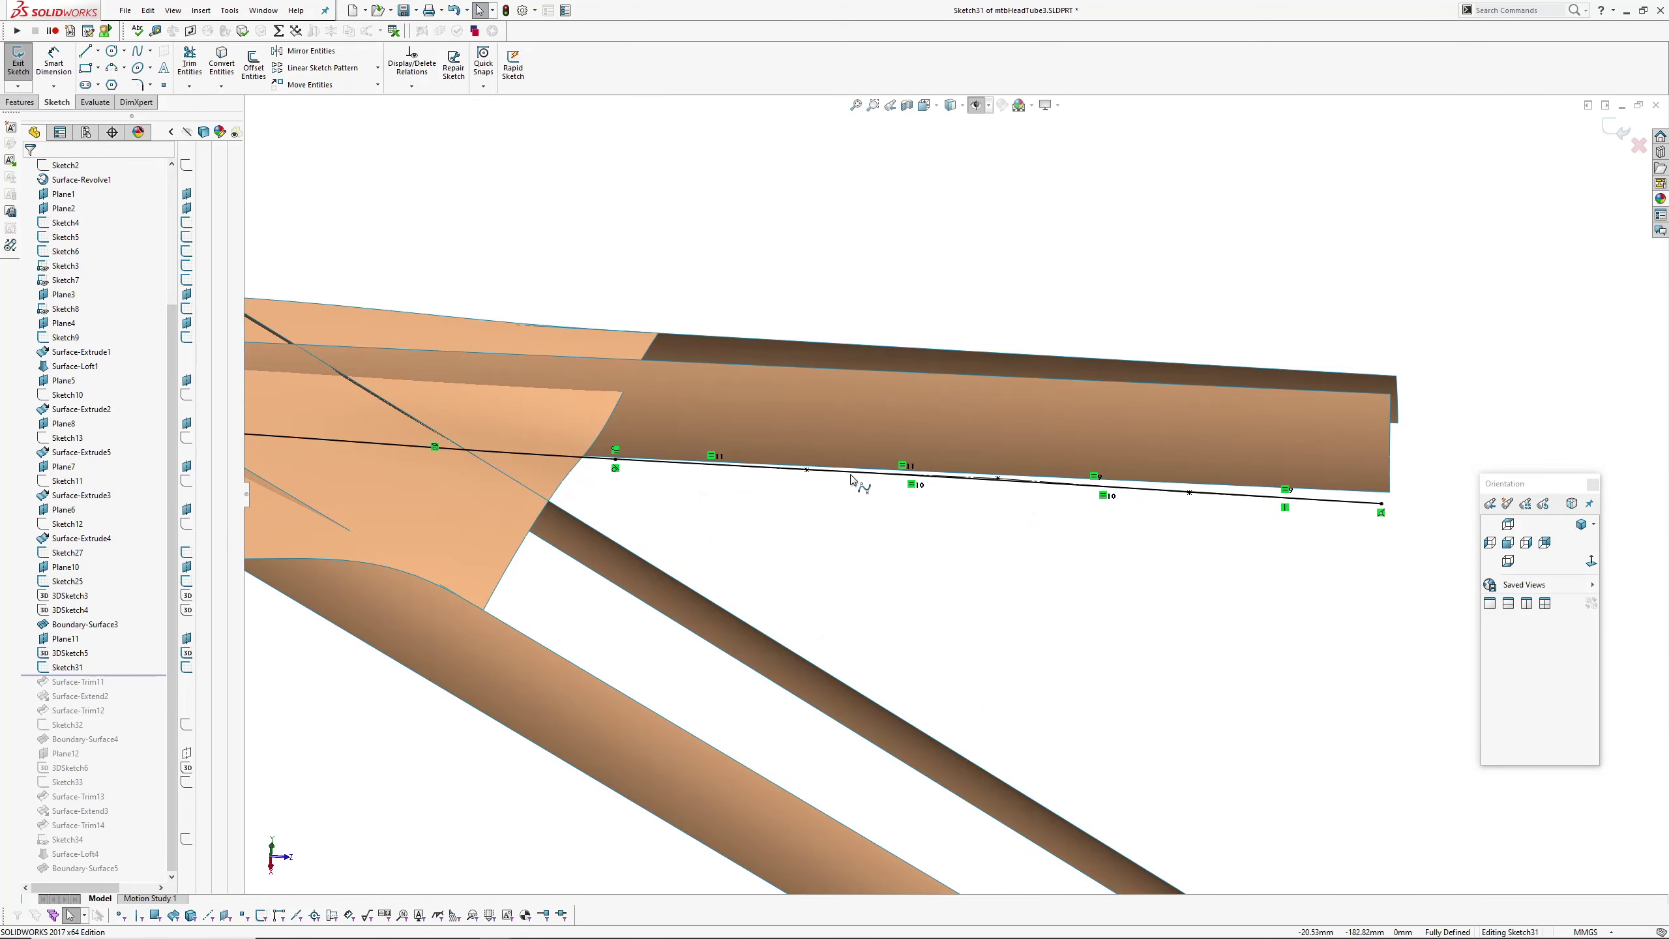
- Close Sketch31 and roll the history forward through Surface-Trim11 to inspect the trimmed upper tube side surface
left_click(1617, 131)
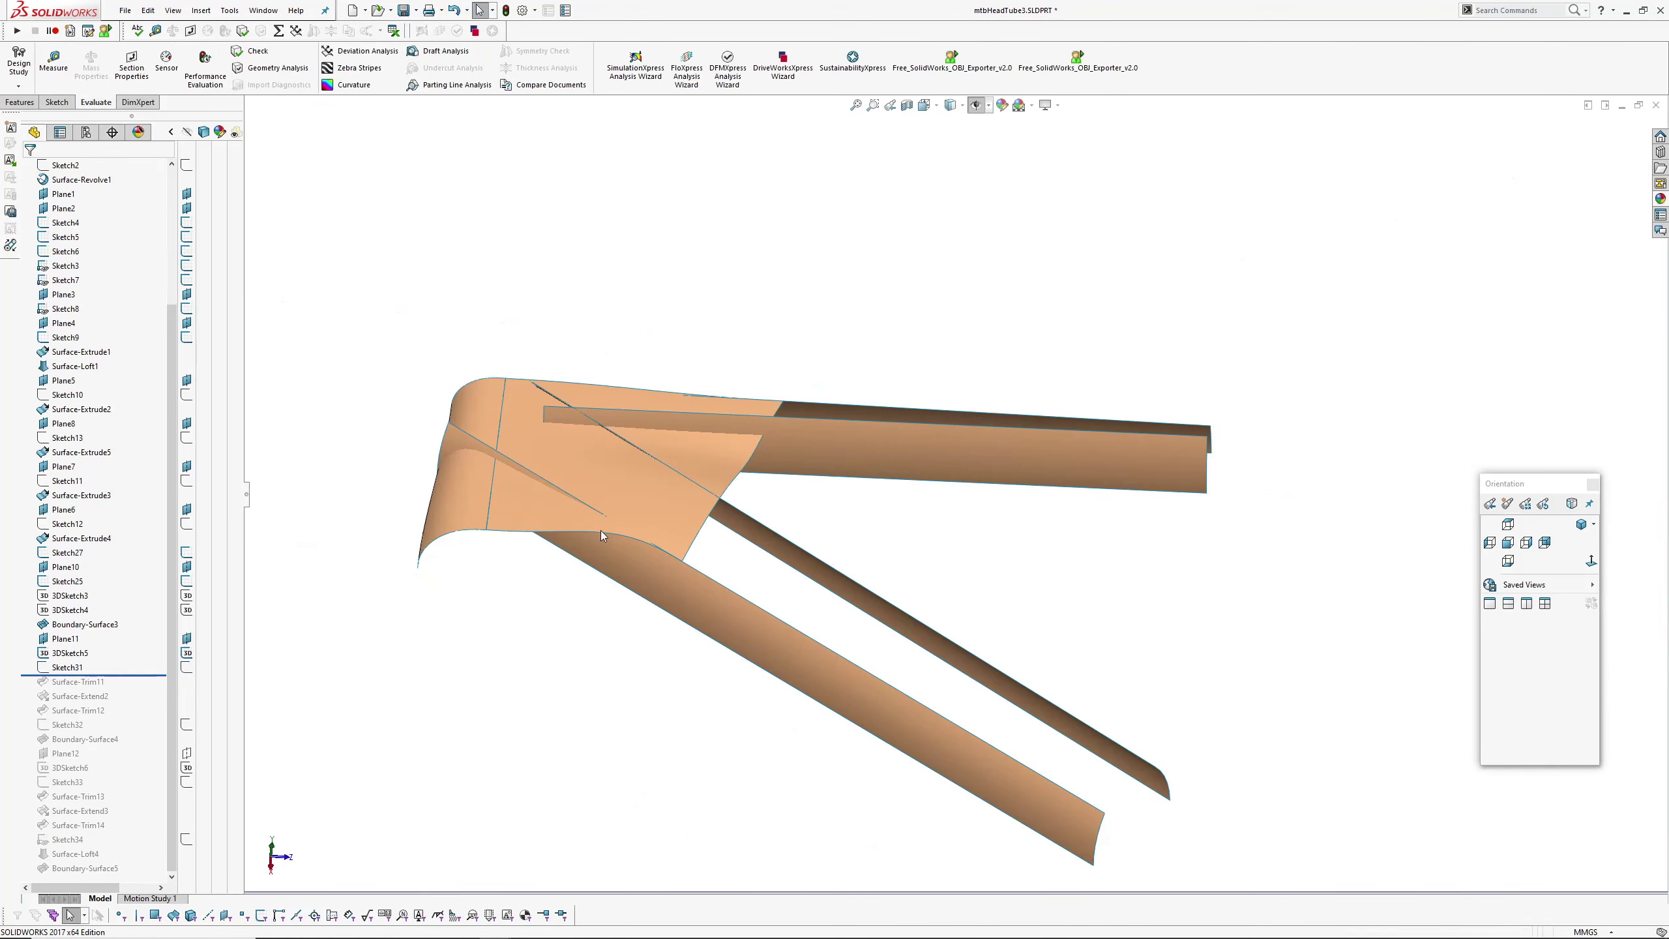
left_click_drag(132, 674, 134, 689)
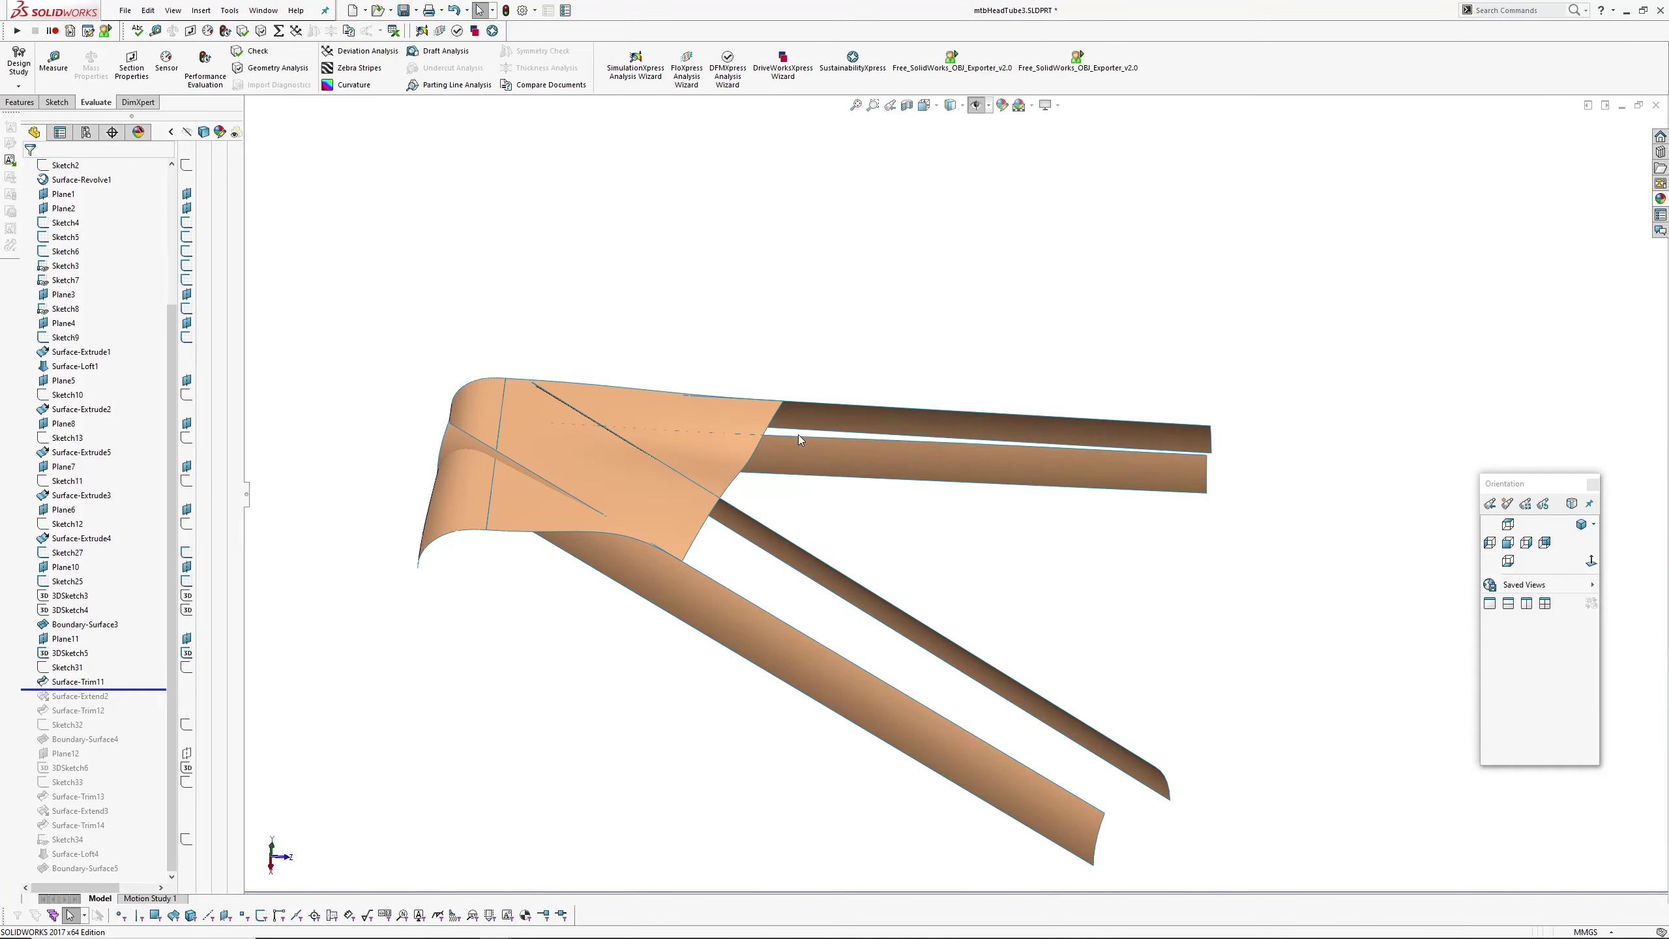
mouse_move(841, 485)
middle_mouse_down()
mouse_move(801, 467)
mouse_move(872, 482)
middle_mouse_up()
left_click(873, 480)
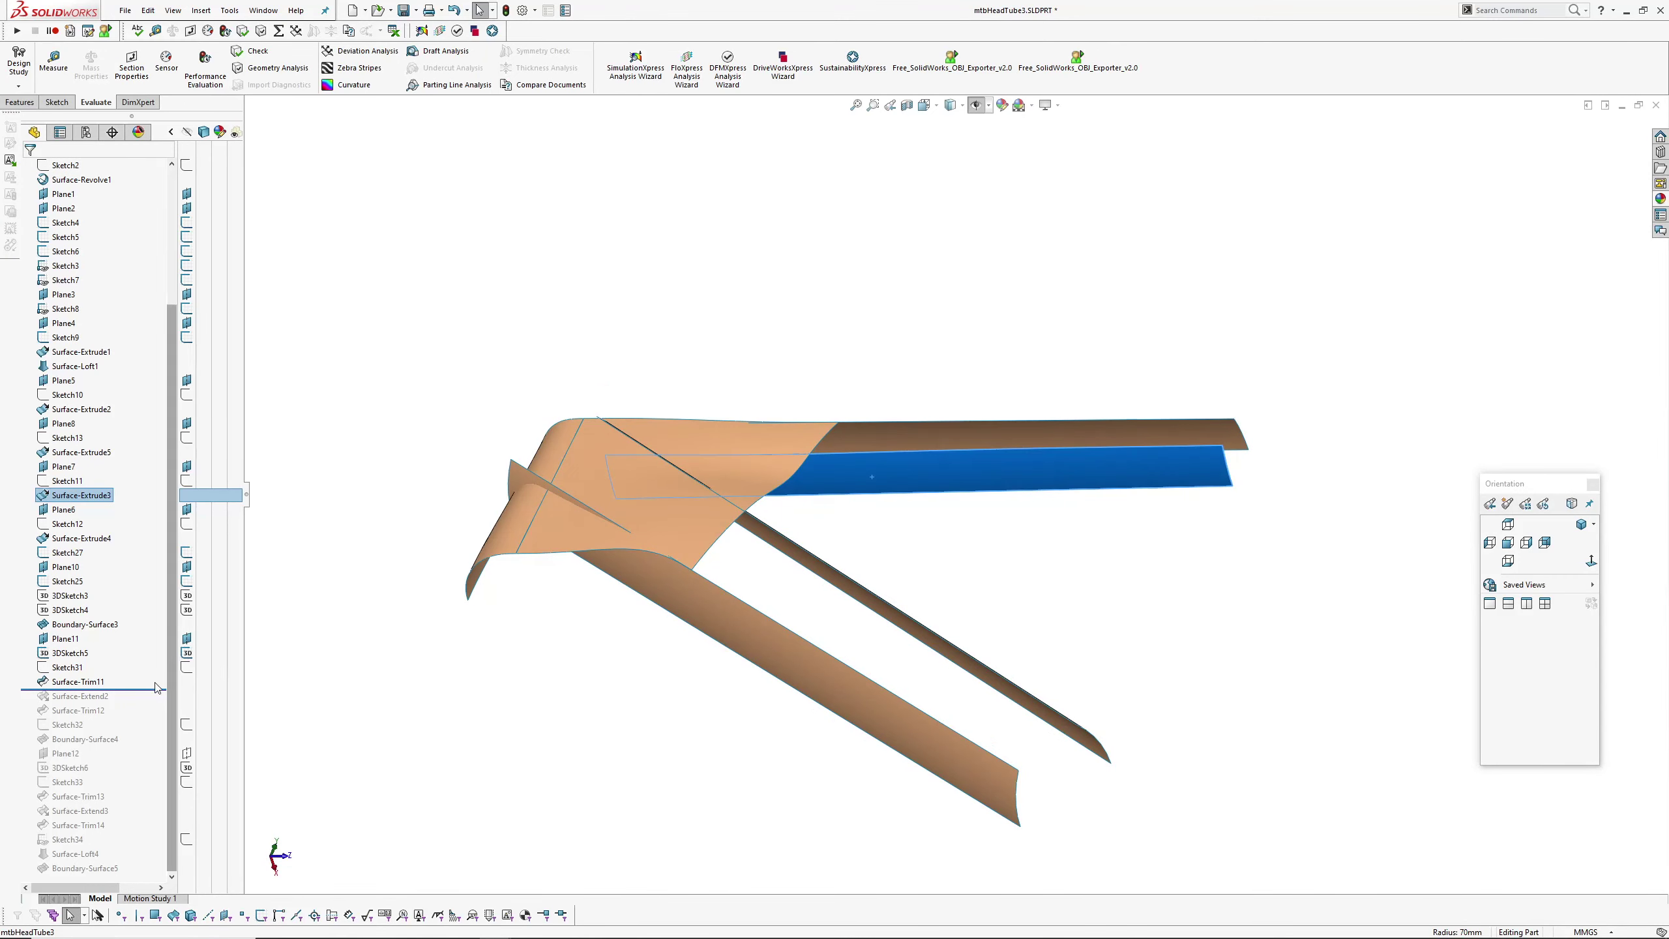
- Roll the feature history forward through Boundary-Surface4 and inspect that surface along the upper tube
left_click_drag(132, 689, 138, 750)
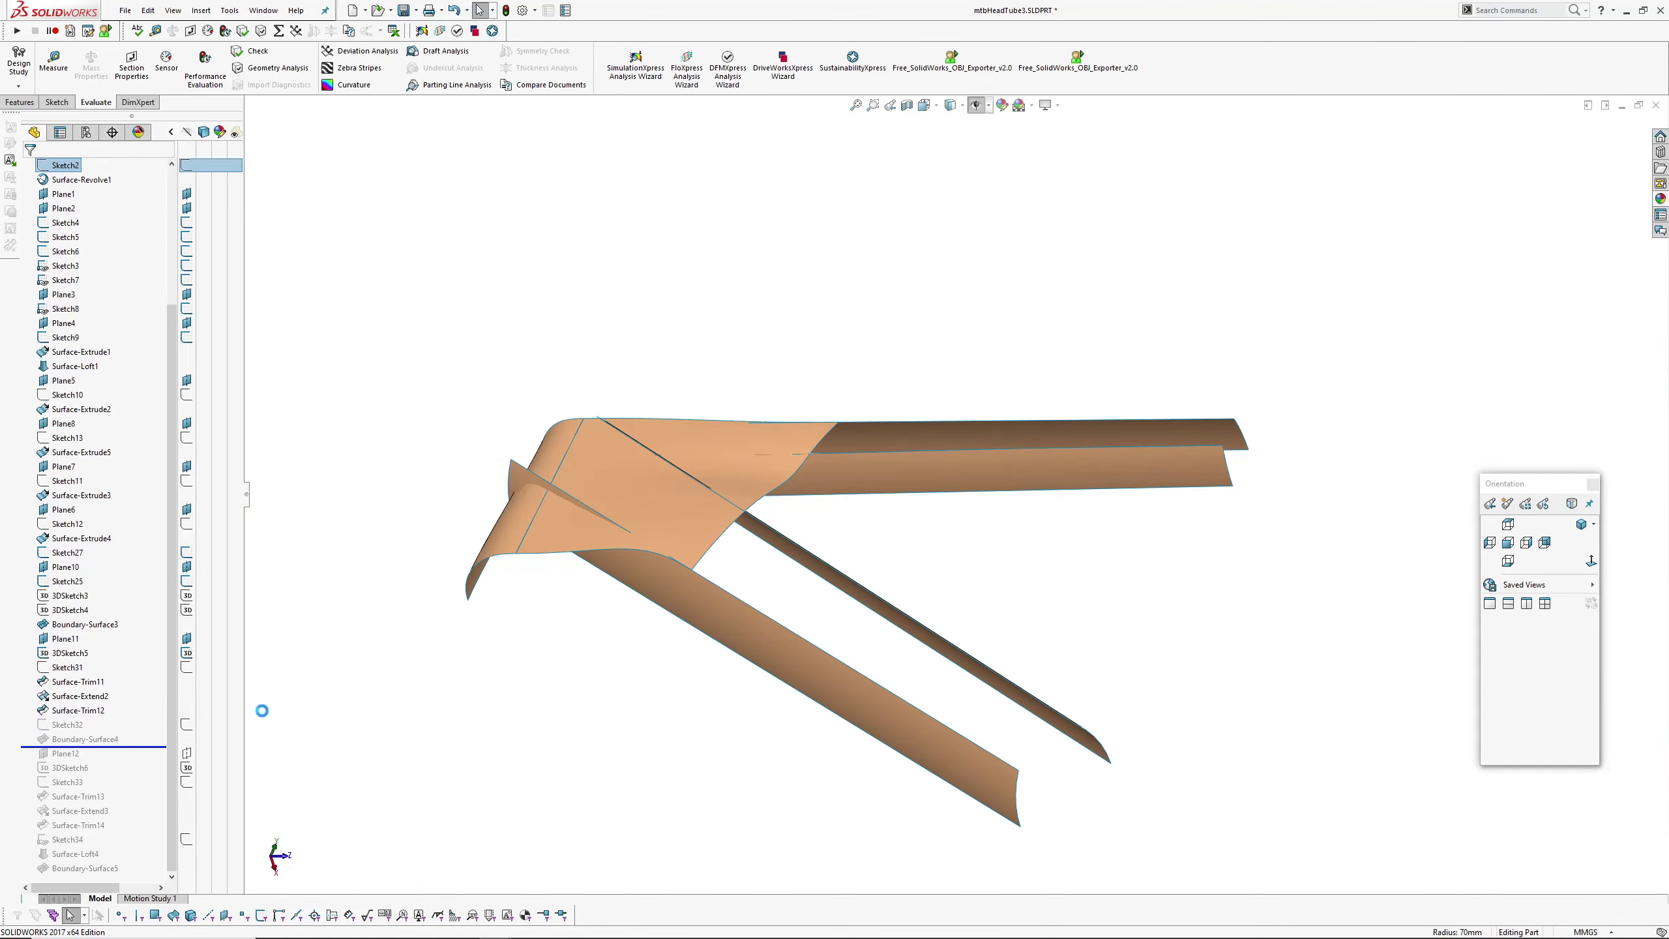
middle_click_drag(1172, 518, 993, 318, "ctrl")
scroll(1138, 387, "down", 4)
left_click(995, 395)
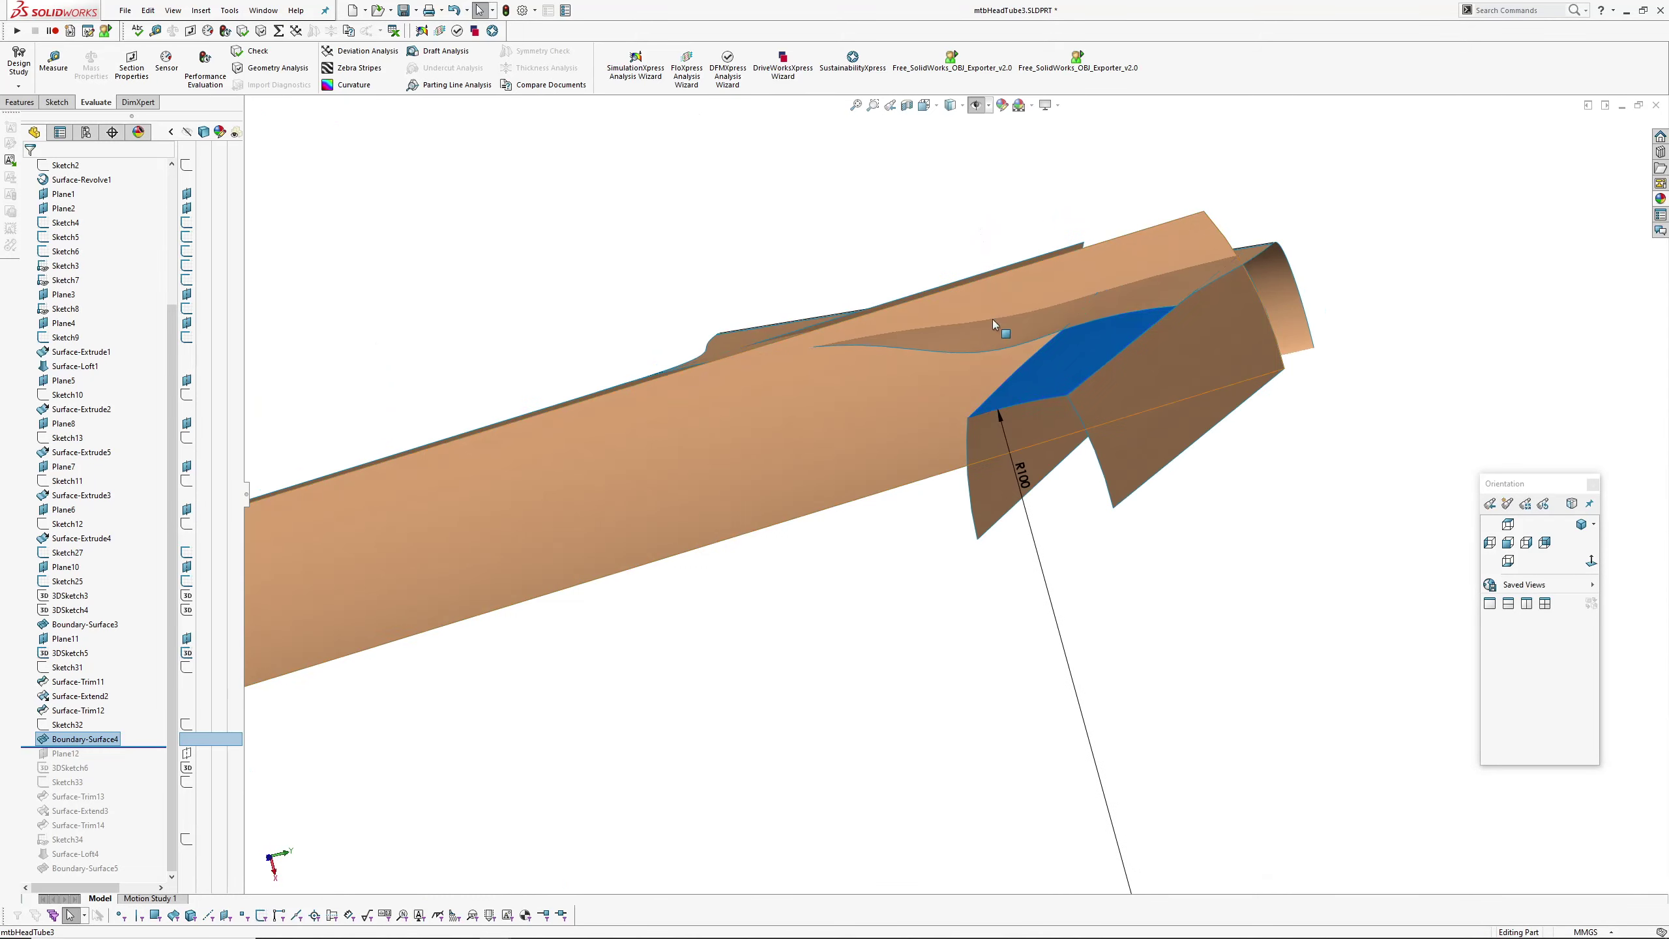
middle_click_drag(1060, 400, 1025, 460)
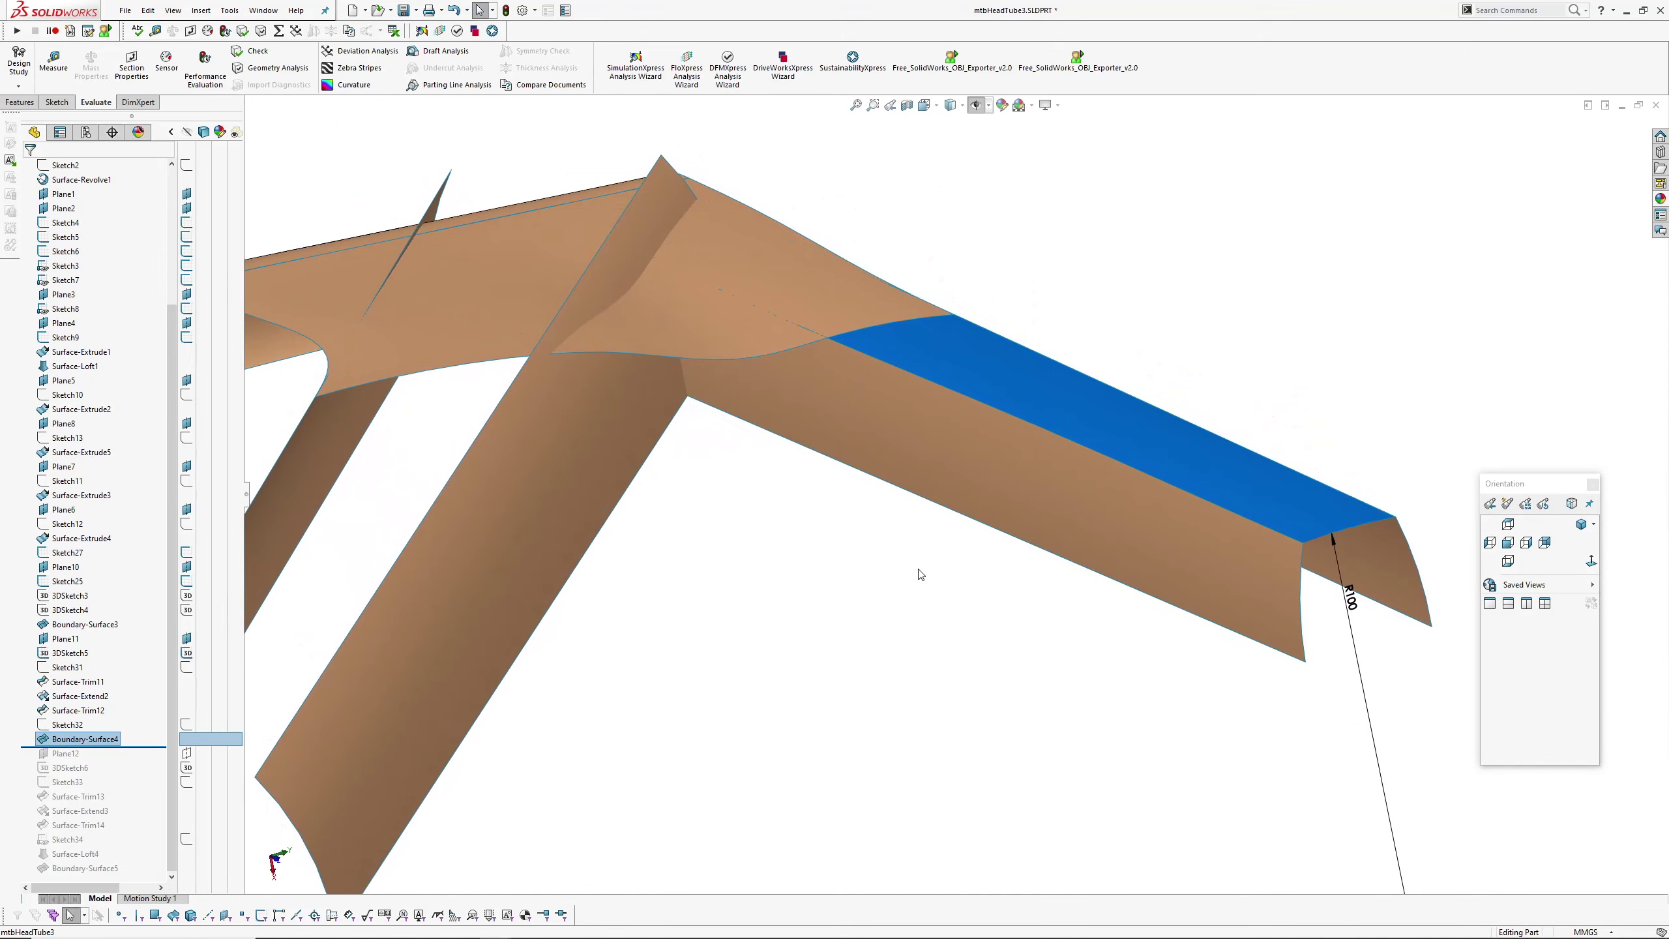
- Highlight Boundary-Surface3 and examine where its edge meets the upper tube surfaces
left_click(919, 574)
left_click(732, 333)
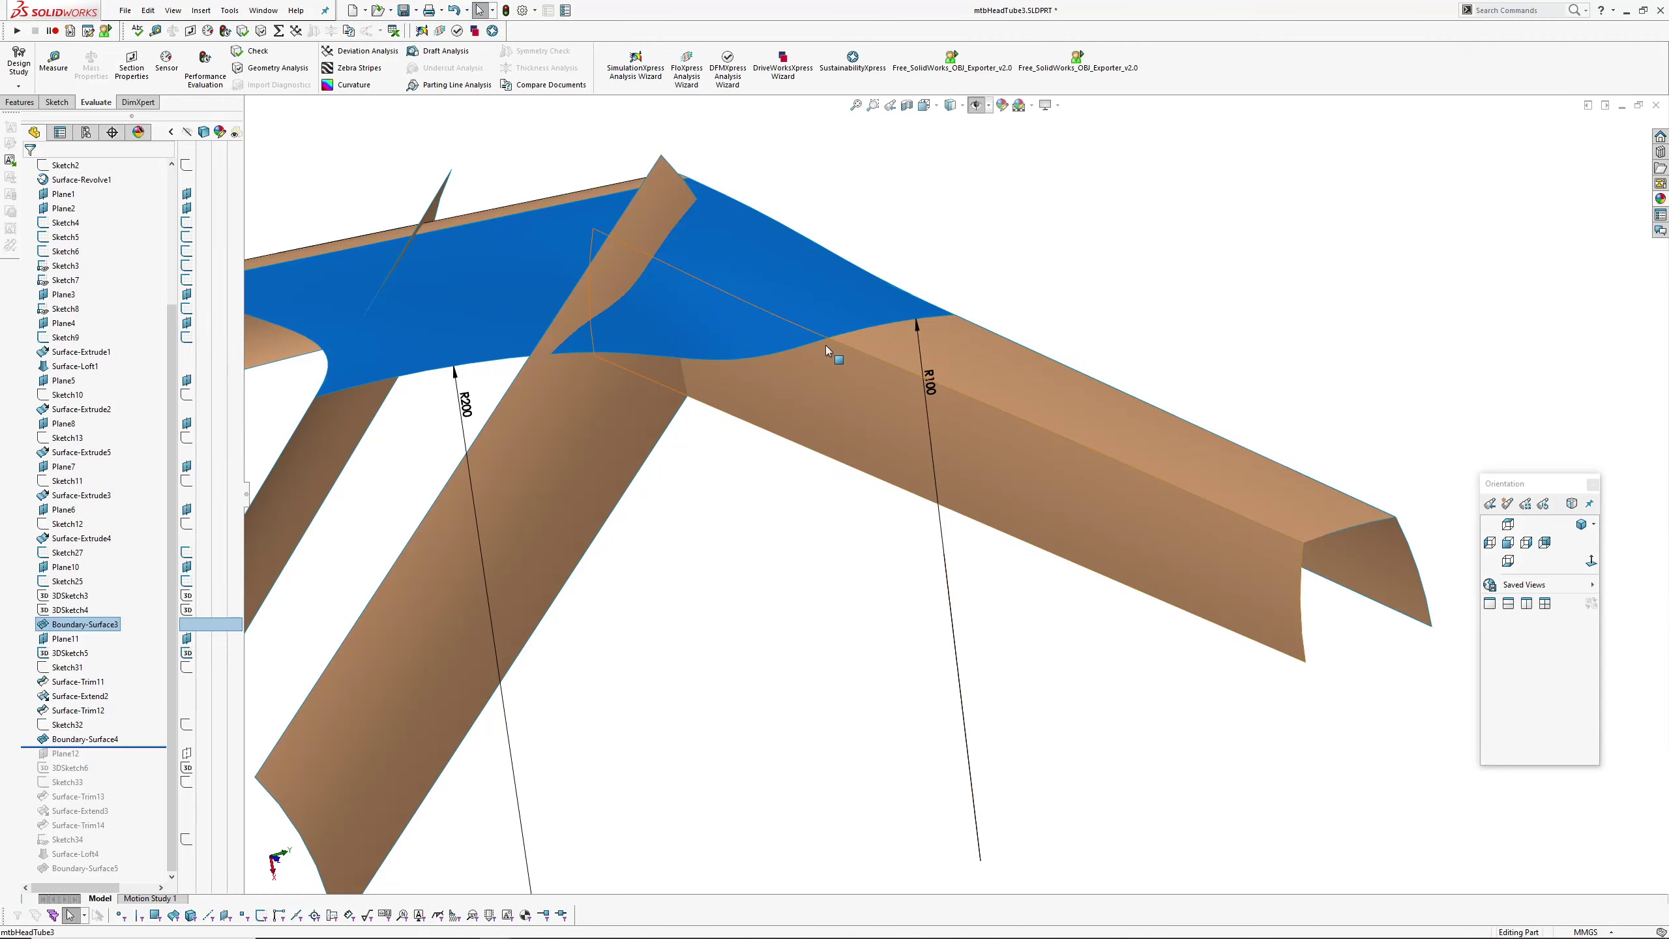
middle_click_drag(979, 317, 789, 358)
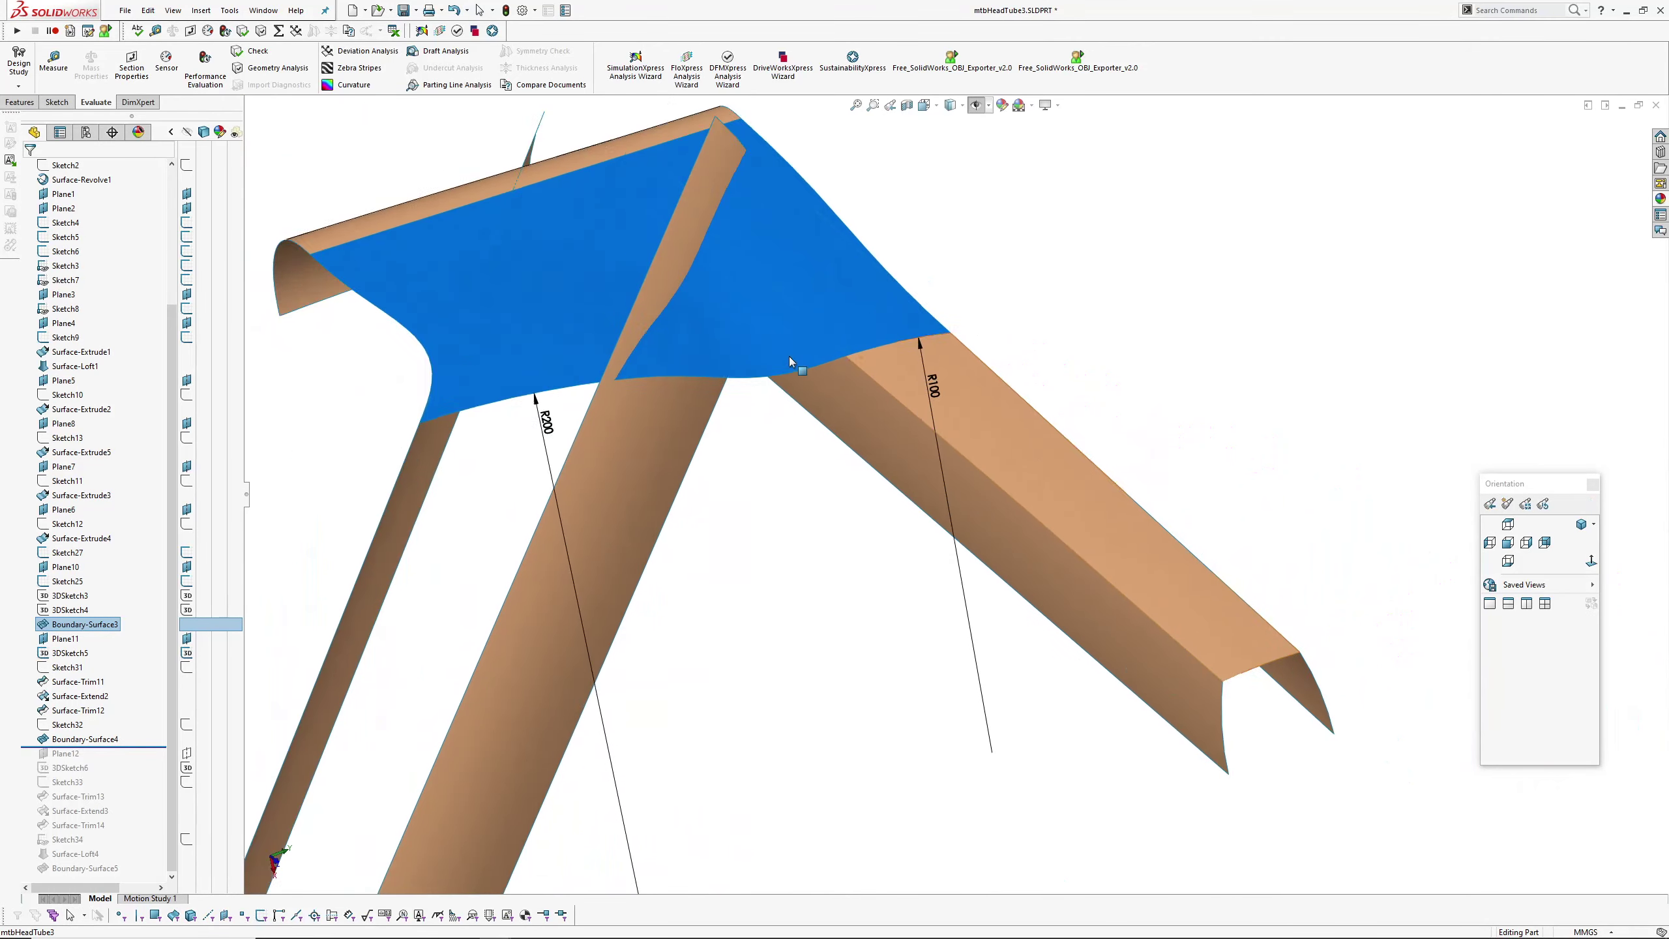
scroll(794, 375, "up", 2)
left_click(957, 362)
middle_click_drag(958, 361, 850, 388)
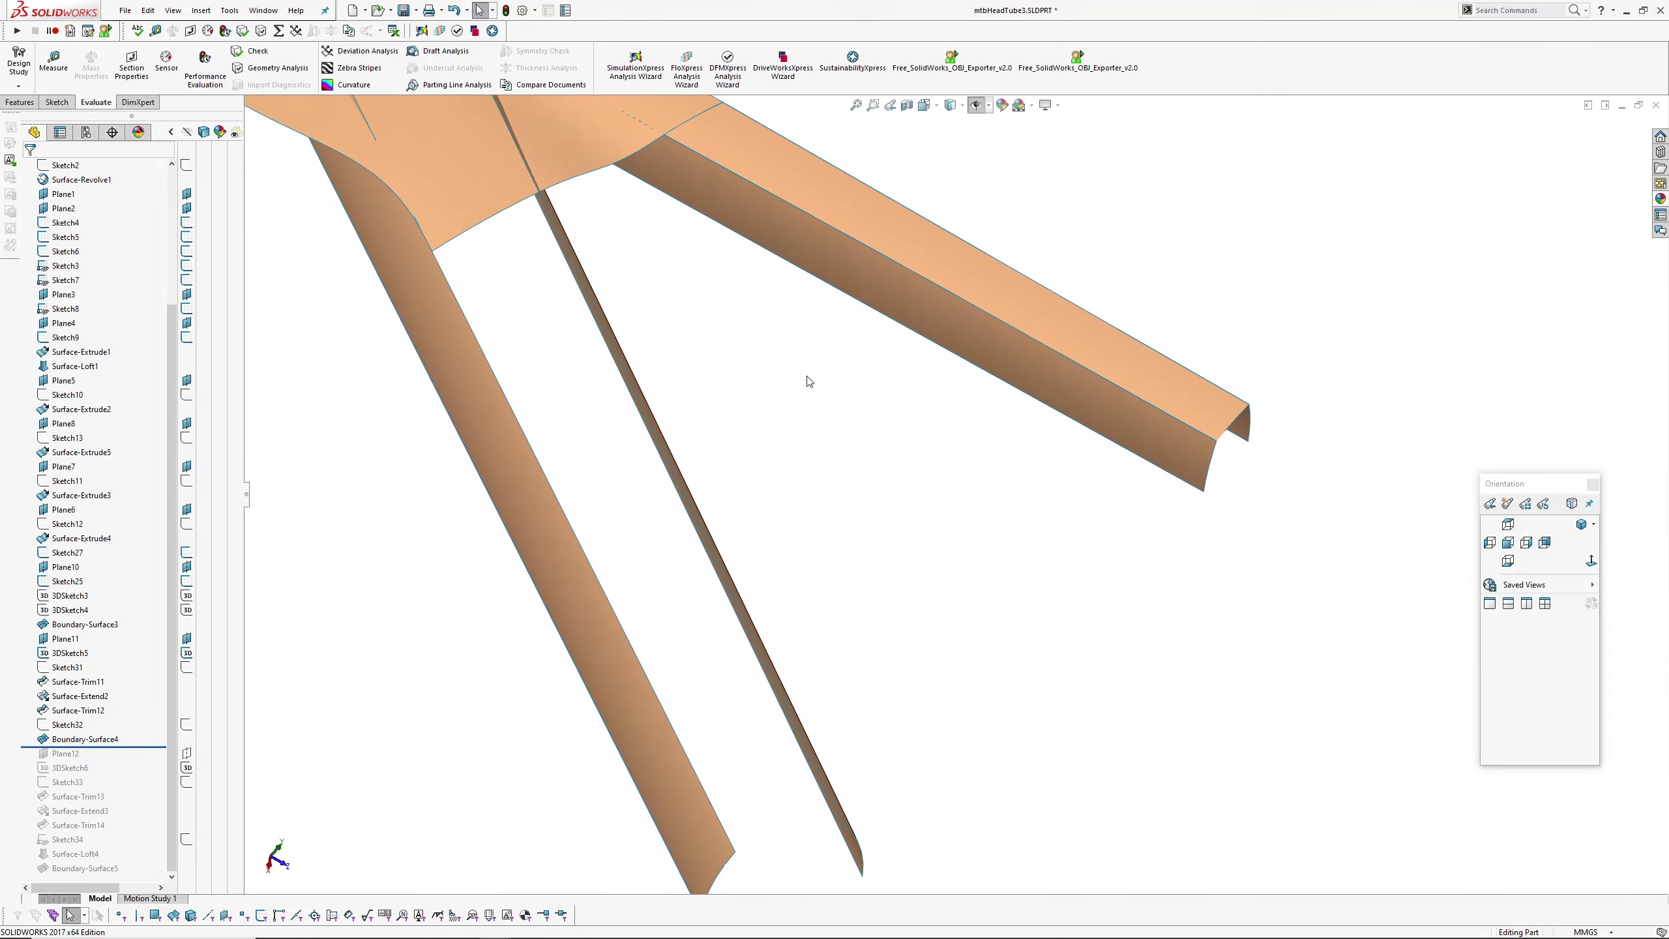
- Roll the feature history forward through Surface-Trim13 and inspect the trimmed surface of the diagonal tube
scroll(850, 391, "up", 2)
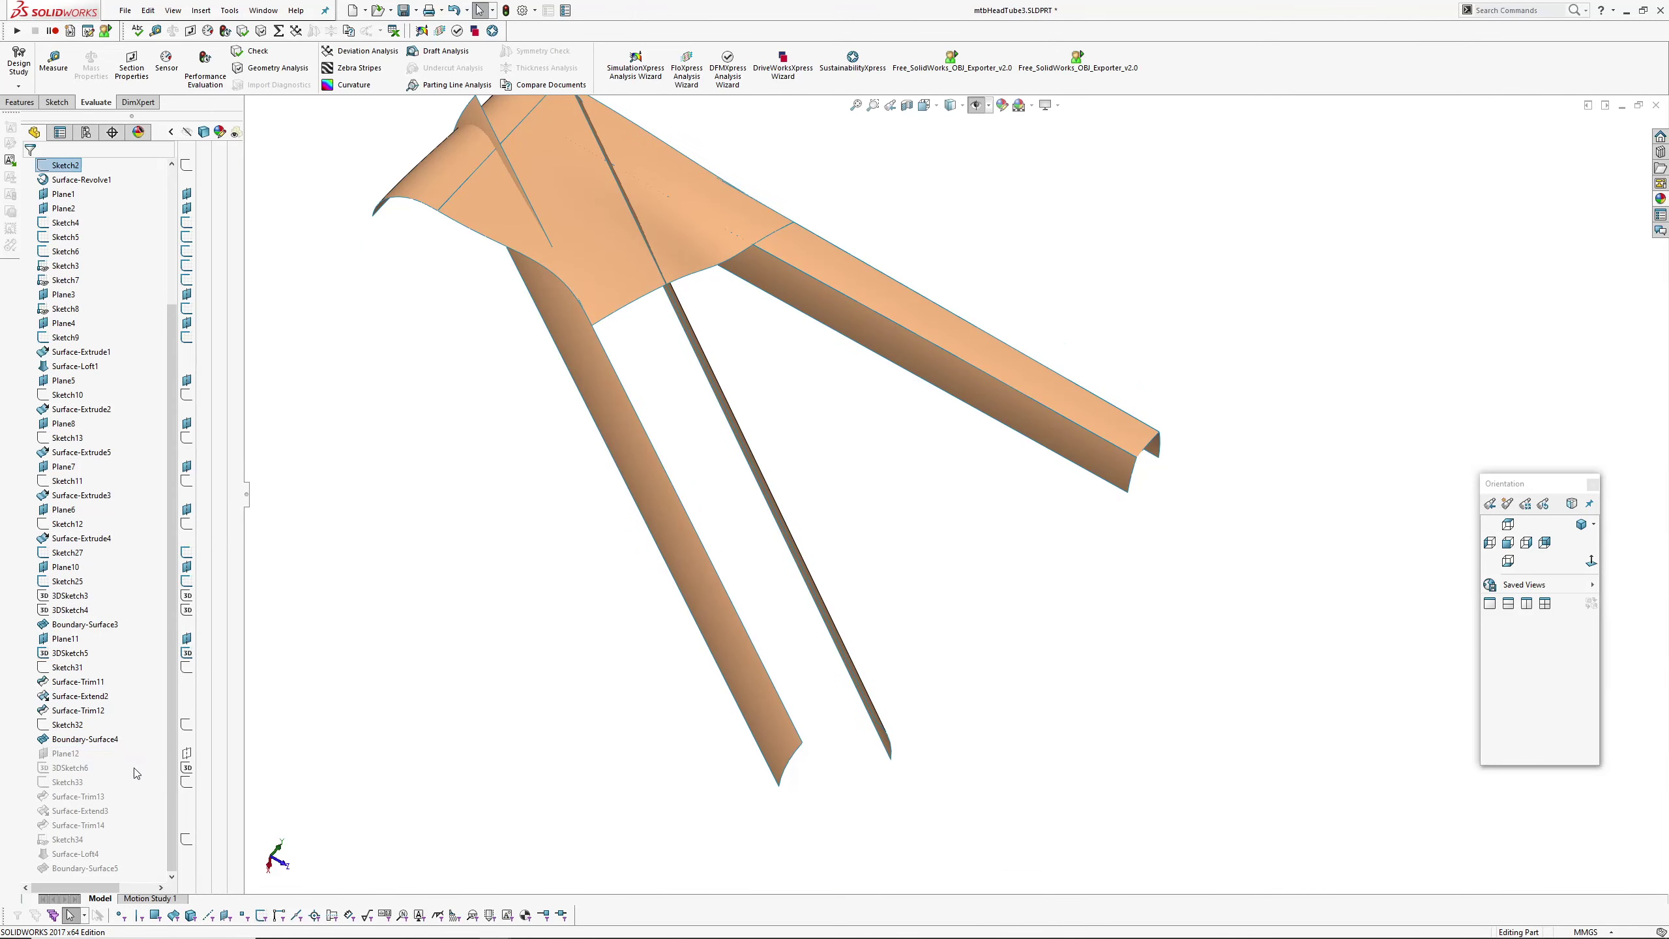
middle_click_drag(794, 417, 692, 376)
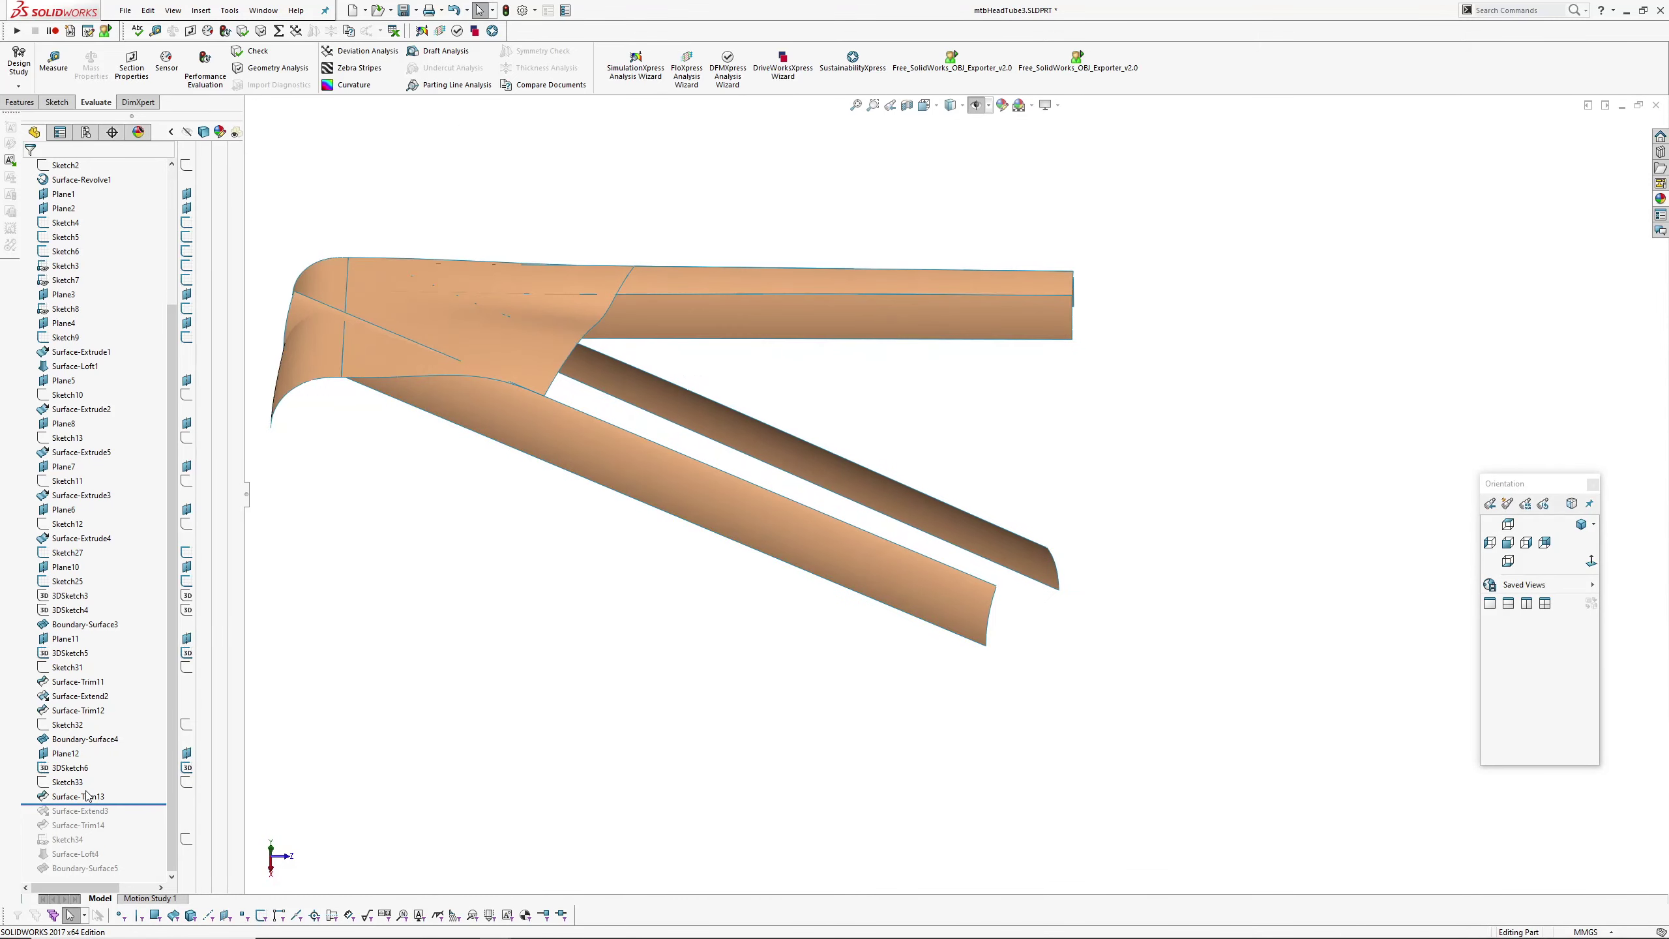
middle_click_drag(545, 347, 652, 418)
key("Escape")
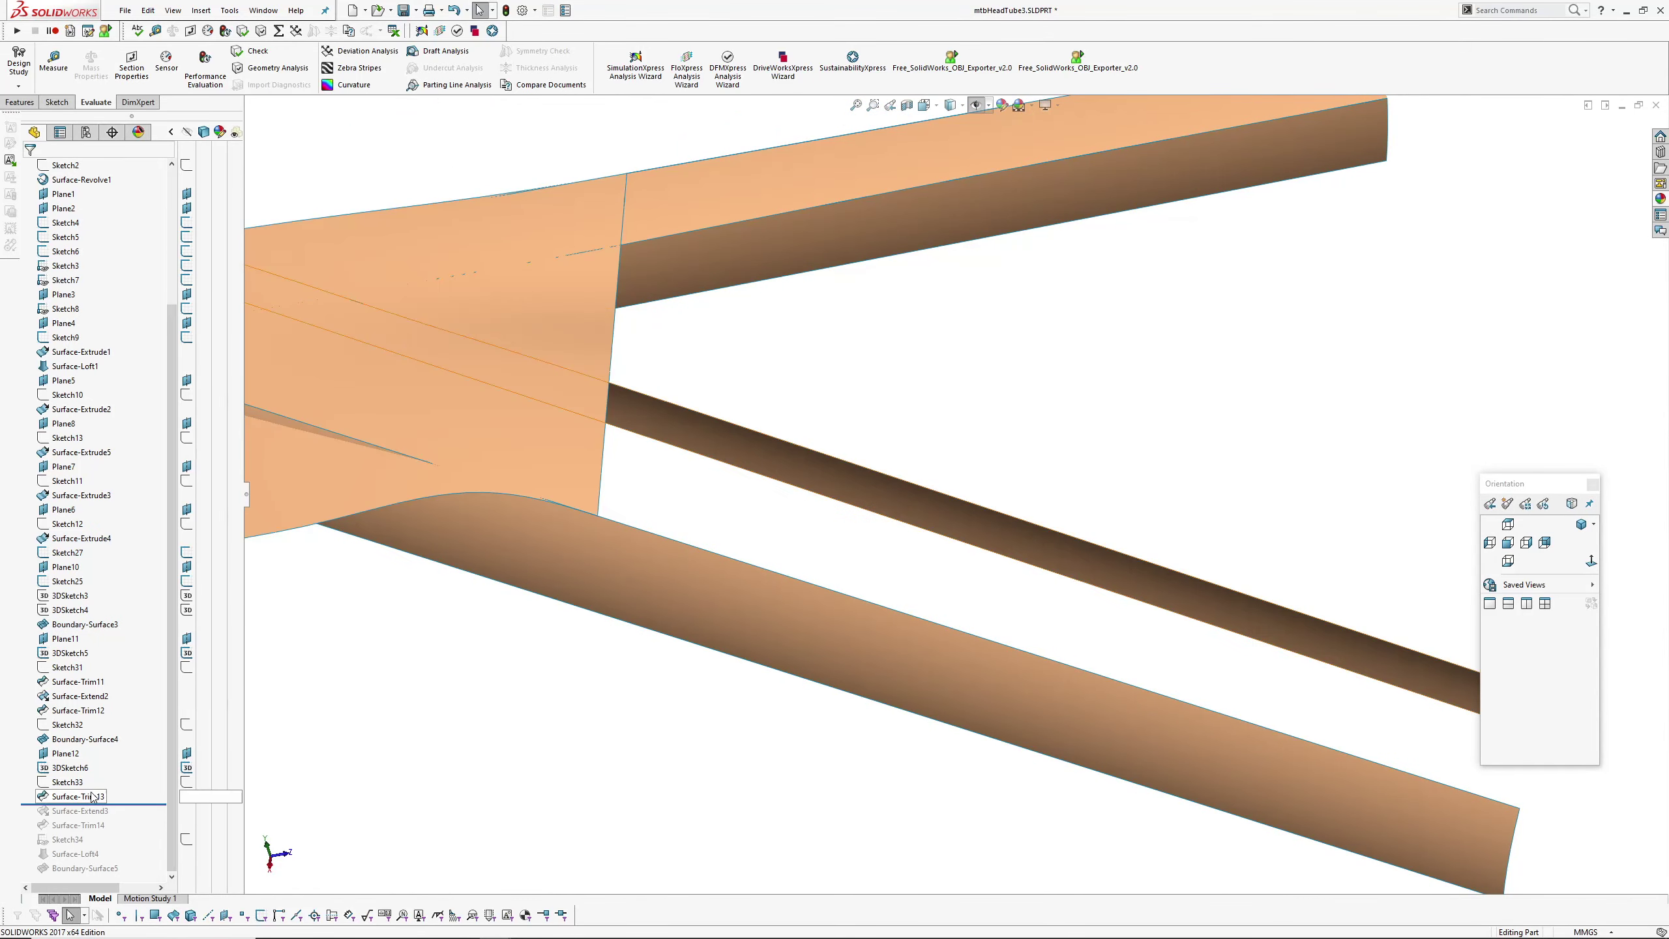
- Highlight Sketch33 and inspect the trimmed surface of the diagonal tube from several angles
left_click(68, 782)
mouse_move(661, 564)
middle_mouse_down()
mouse_move(700, 339)
mouse_move(690, 359)
mouse_move(693, 335)
mouse_move(472, 298)
middle_mouse_up()
left_click(848, 399)
scroll(844, 526, "up", 3)
middle_click_drag(844, 526, 822, 517)
scroll(834, 501, "down", 3)
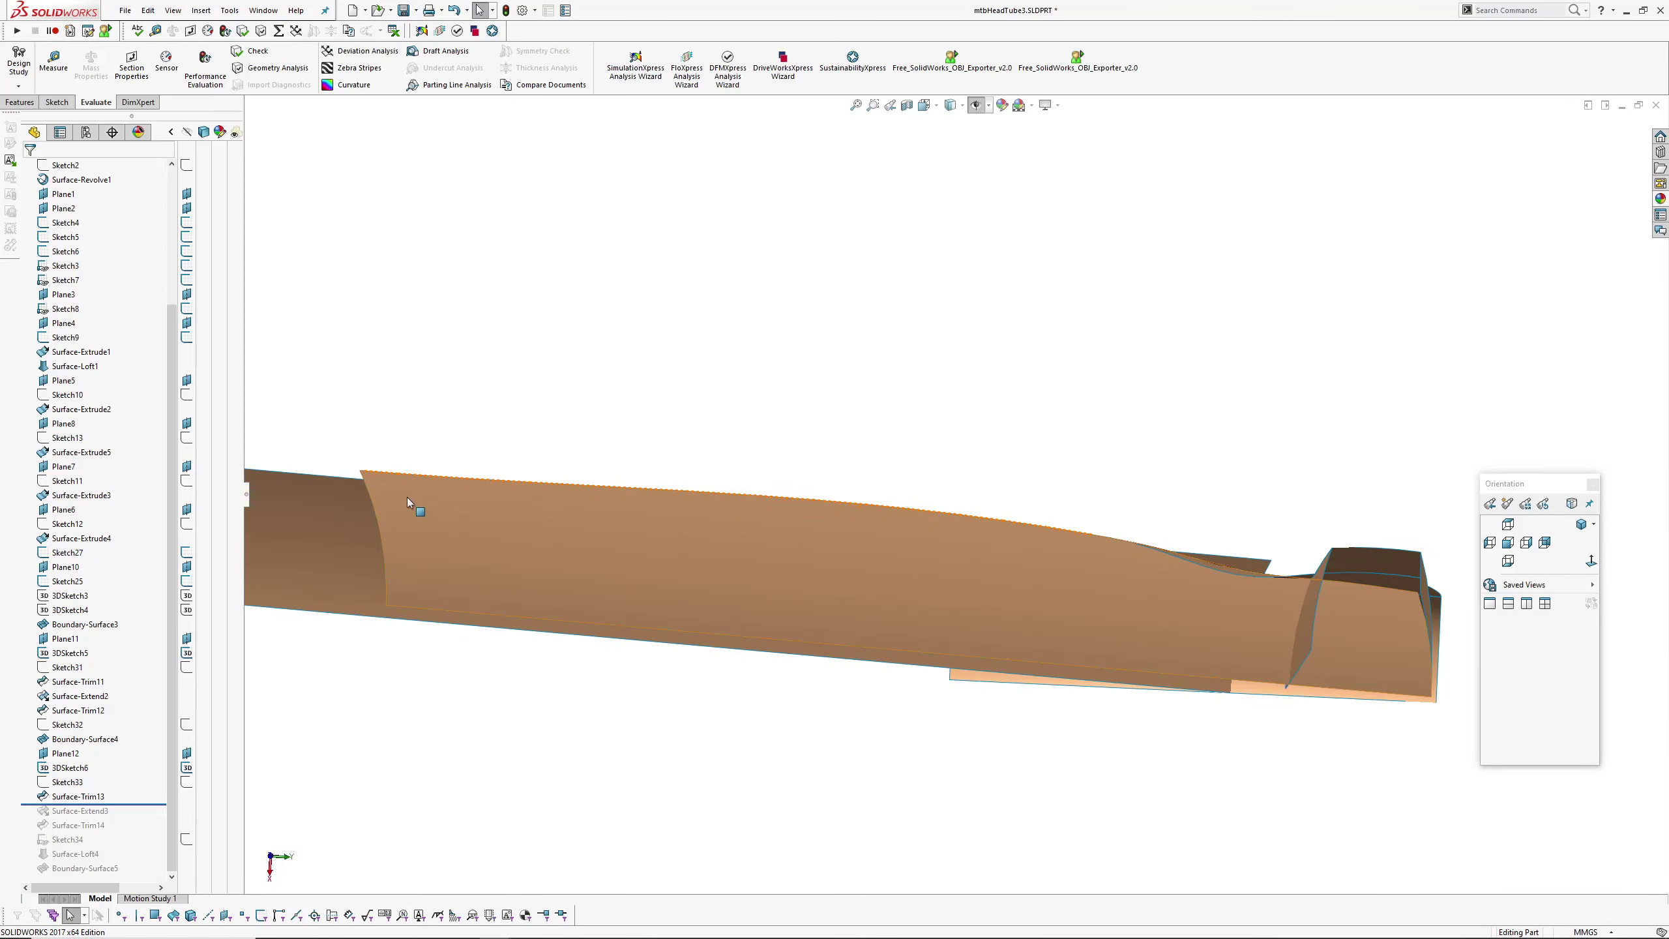
- Highlight Boundary-Surface3 and examine how its curved edge meets the surrounding tube surfaces
mouse_move(1017, 507)
middle_mouse_down()
mouse_move(1073, 574)
mouse_move(1131, 564)
mouse_move(911, 504)
mouse_move(998, 504)
middle_mouse_up()
left_click(1083, 522)
middle_click_drag(973, 529, 1182, 503)
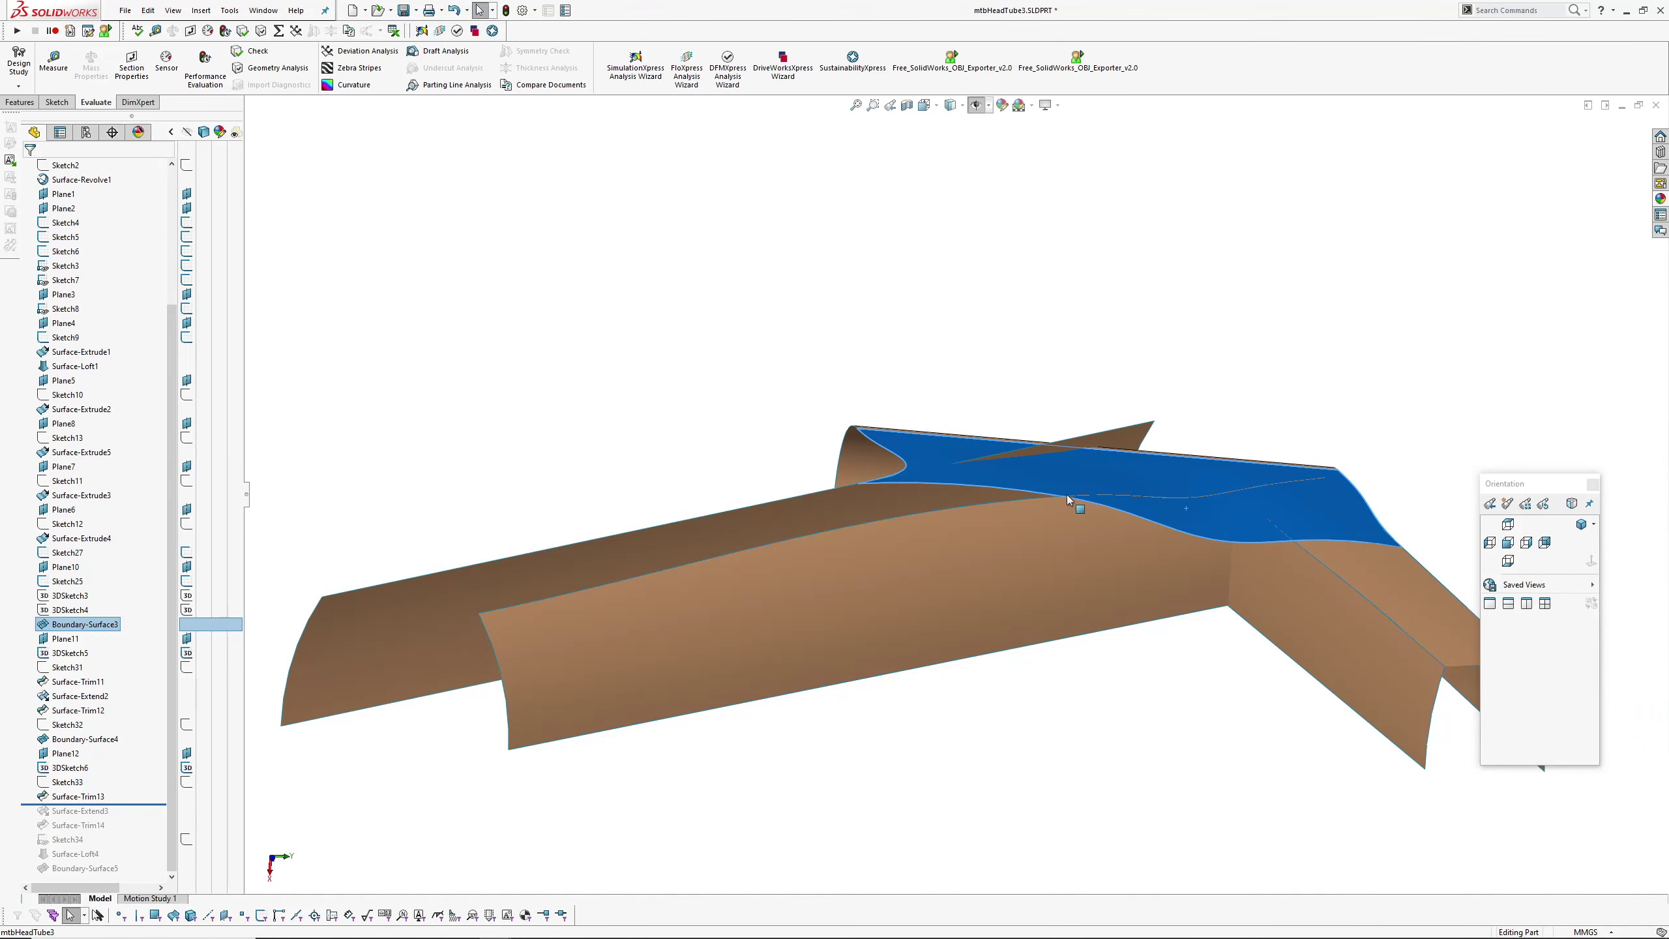
middle_click_drag(923, 515, 1092, 451)
left_click(1090, 446)
scroll(1051, 506, "up", 5)
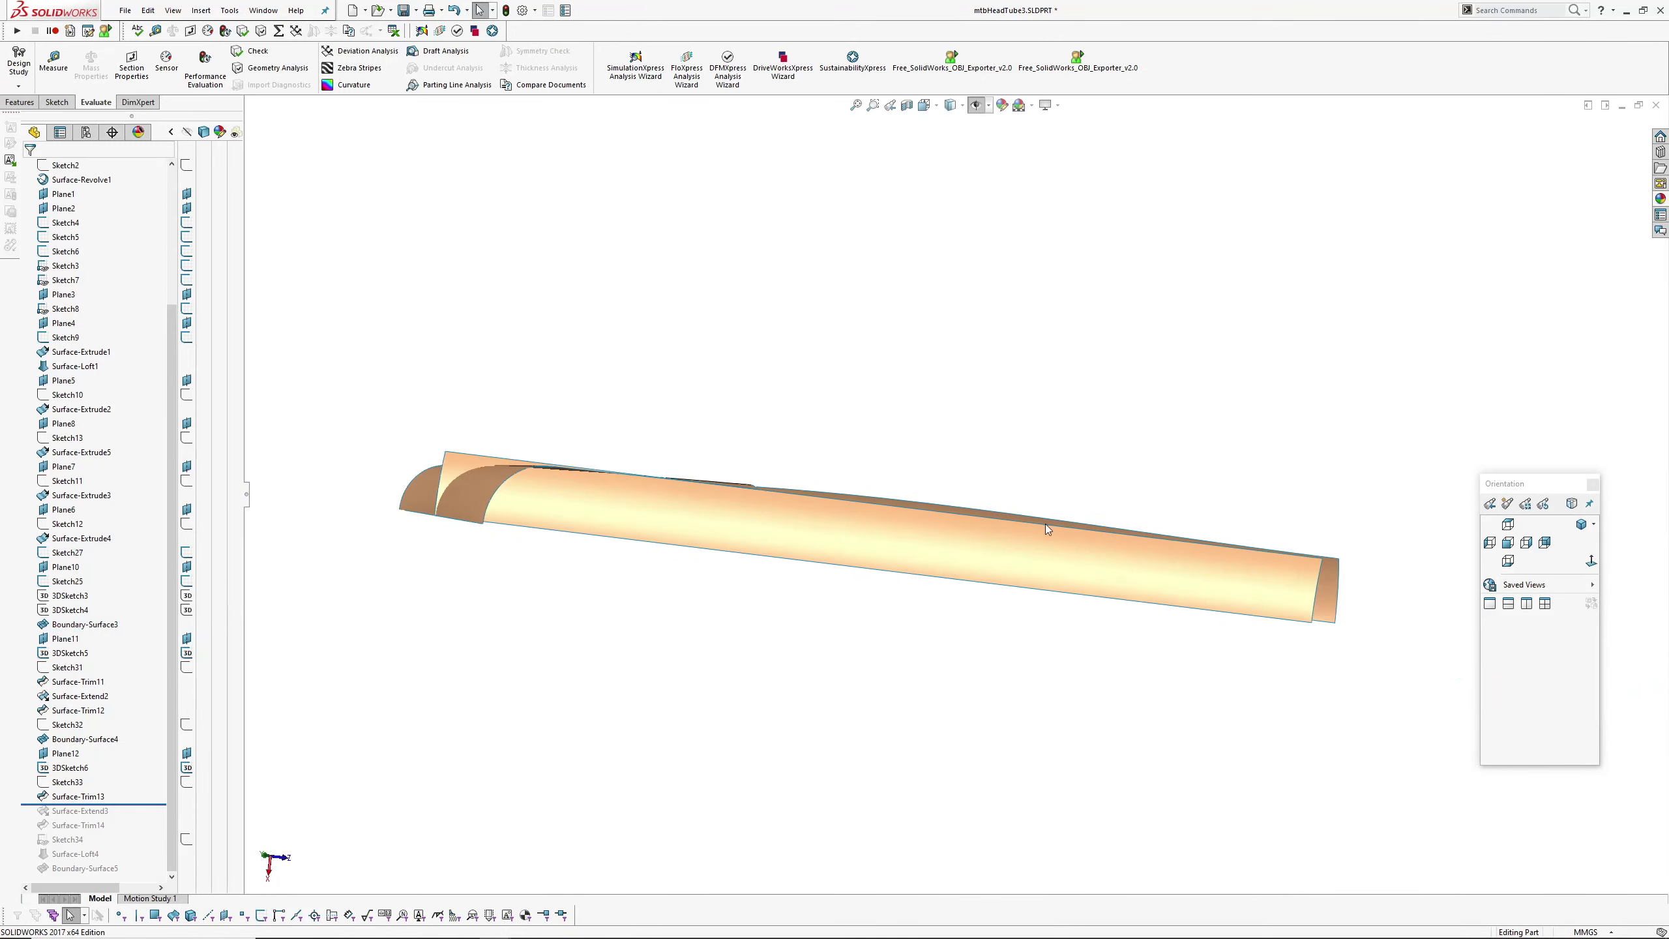
scroll(1028, 599, "down", 2)
- Roll the feature history forward through Boundary-Surface5 and inspect the surfaces around the head tube junction
left_click_drag(135, 804, 141, 862)
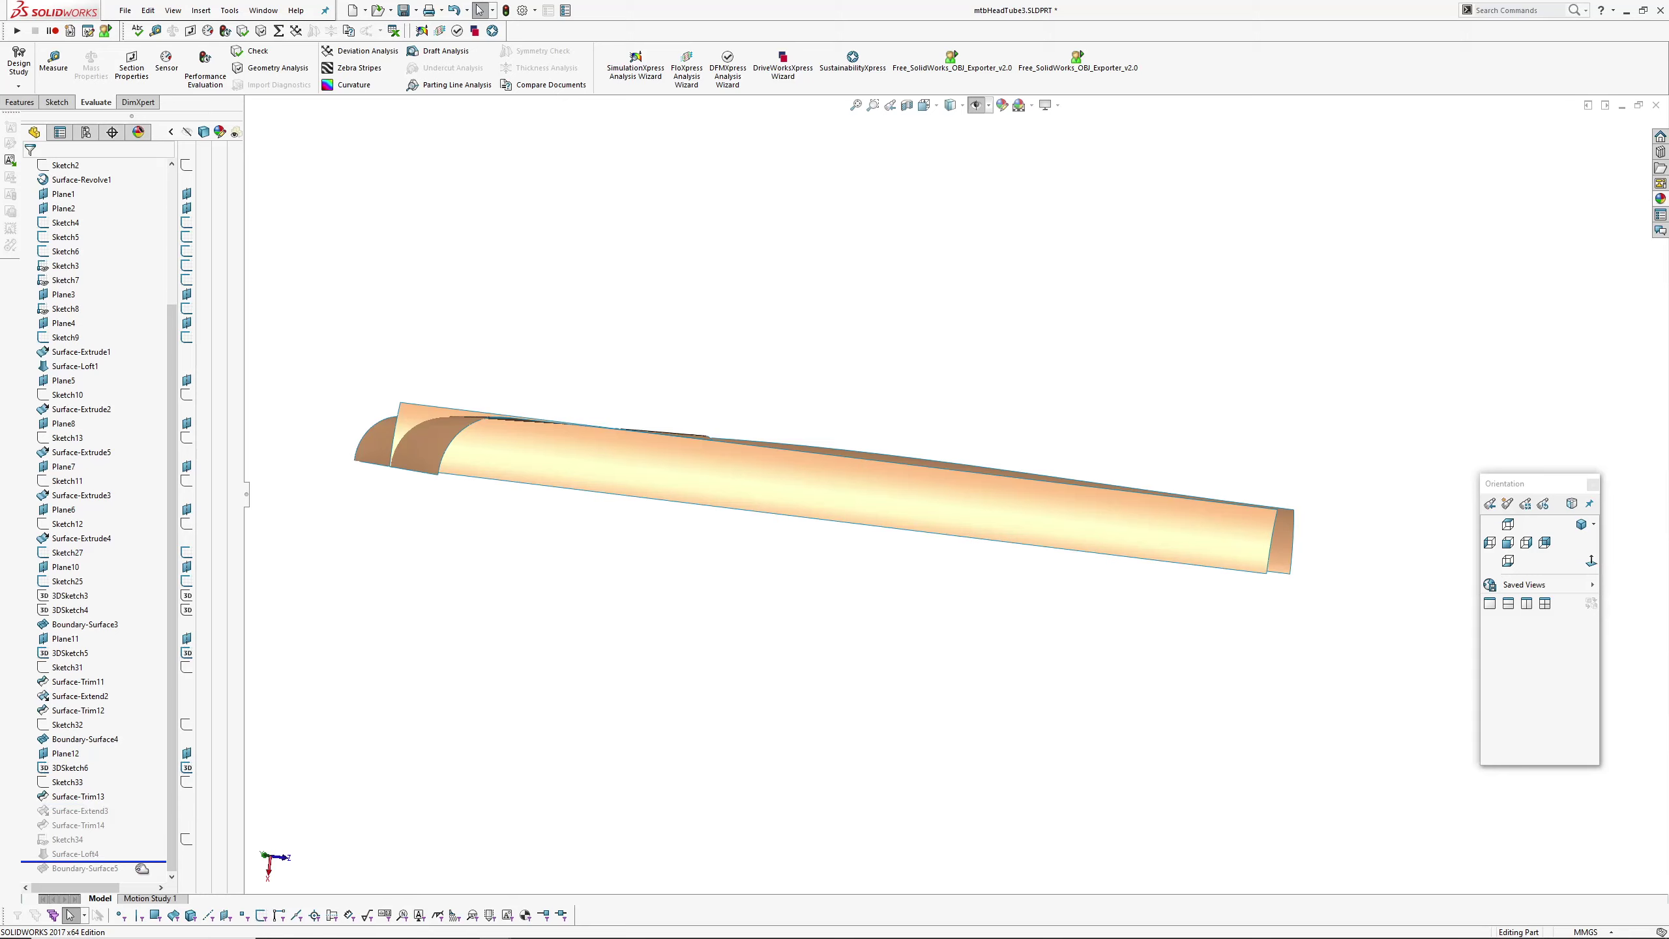
middle_click_drag(880, 462, 933, 308)
scroll(754, 452, "down", 4)
left_click(797, 478)
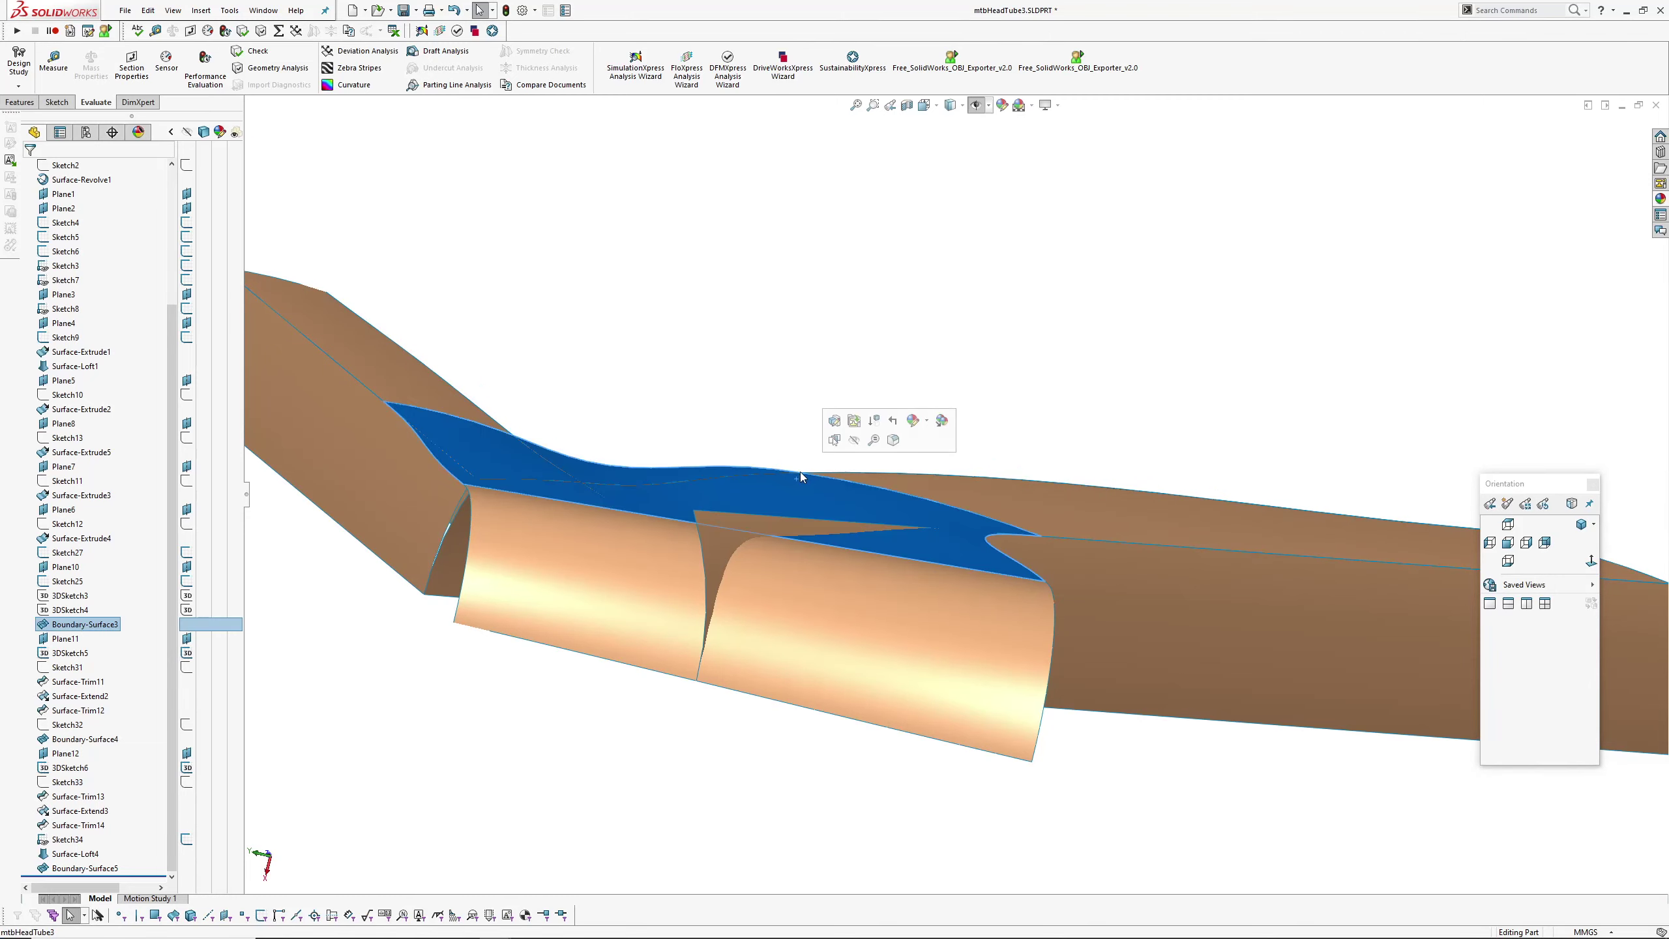
left_click(311, 107)
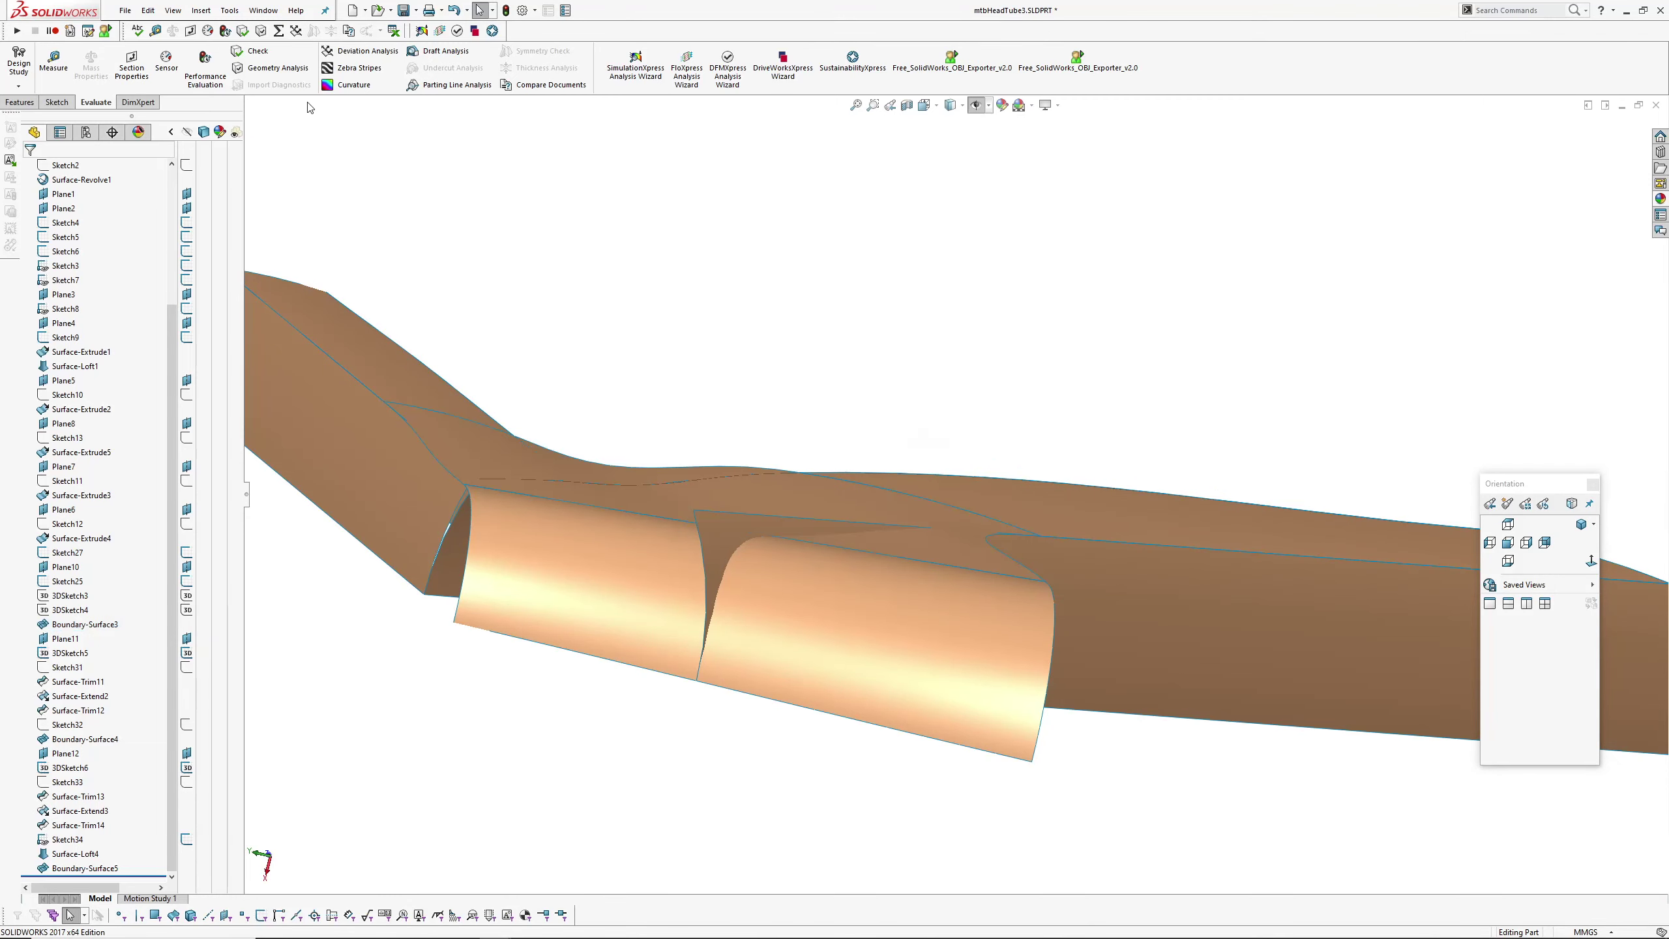
- Switch to the mtbHeadTube4 part and inspect its tube surfaces around the head tube junction
left_click(263, 10)
left_click(300, 209)
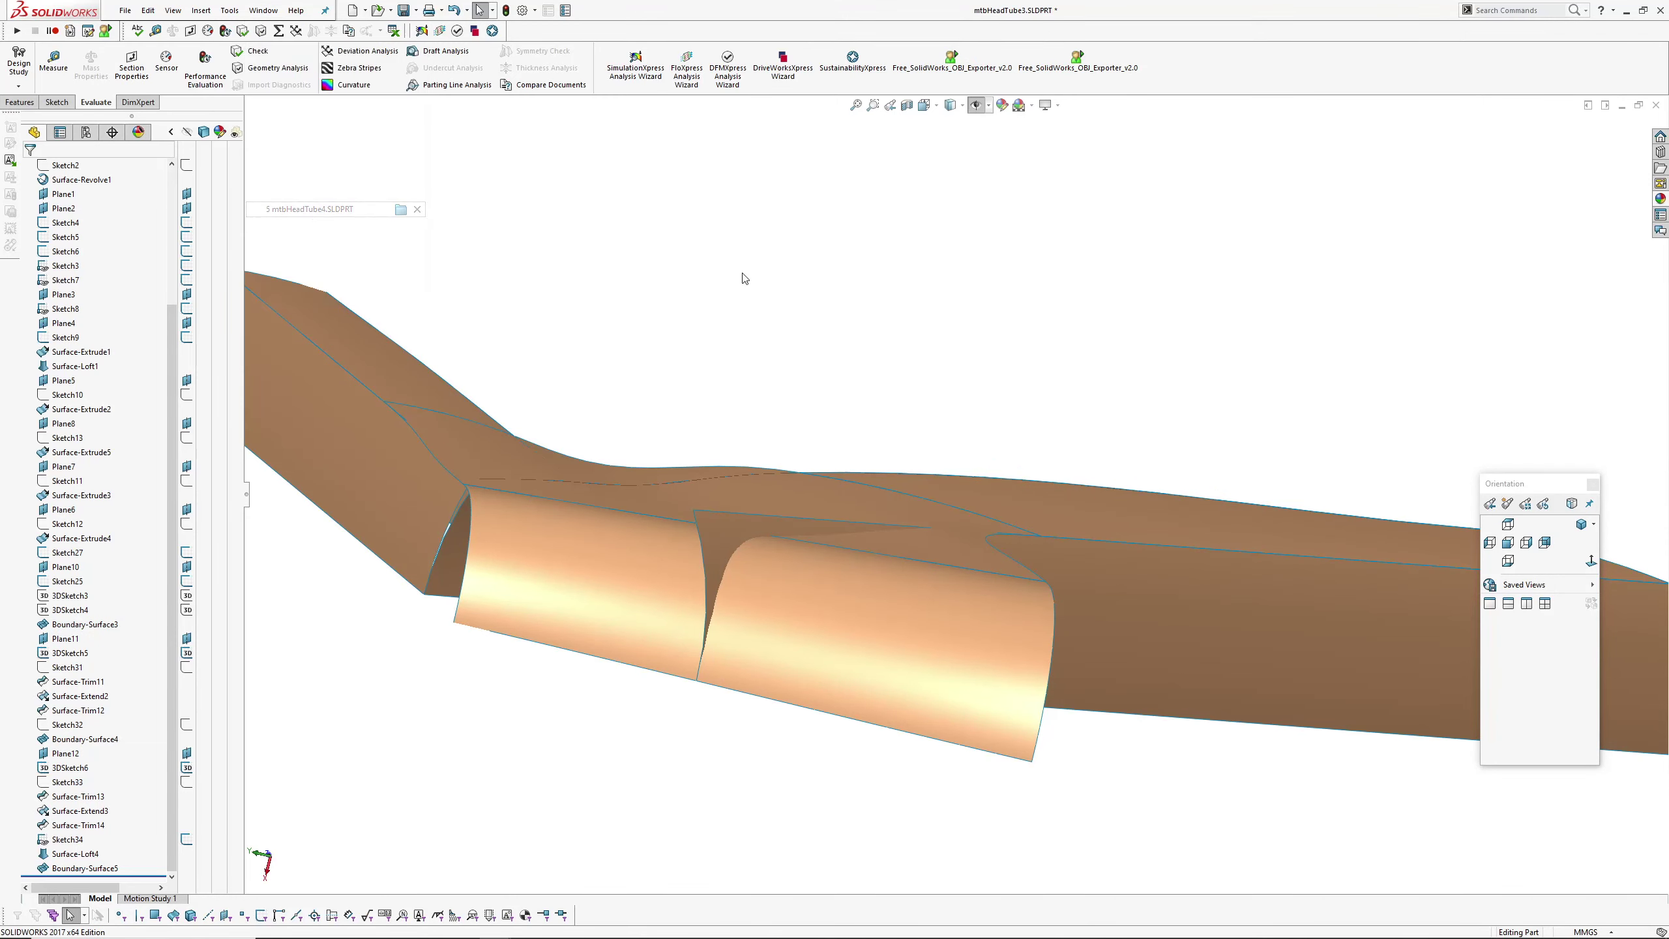
middle_click_drag(596, 395, 955, 625)
scroll(956, 625, "down", 5)
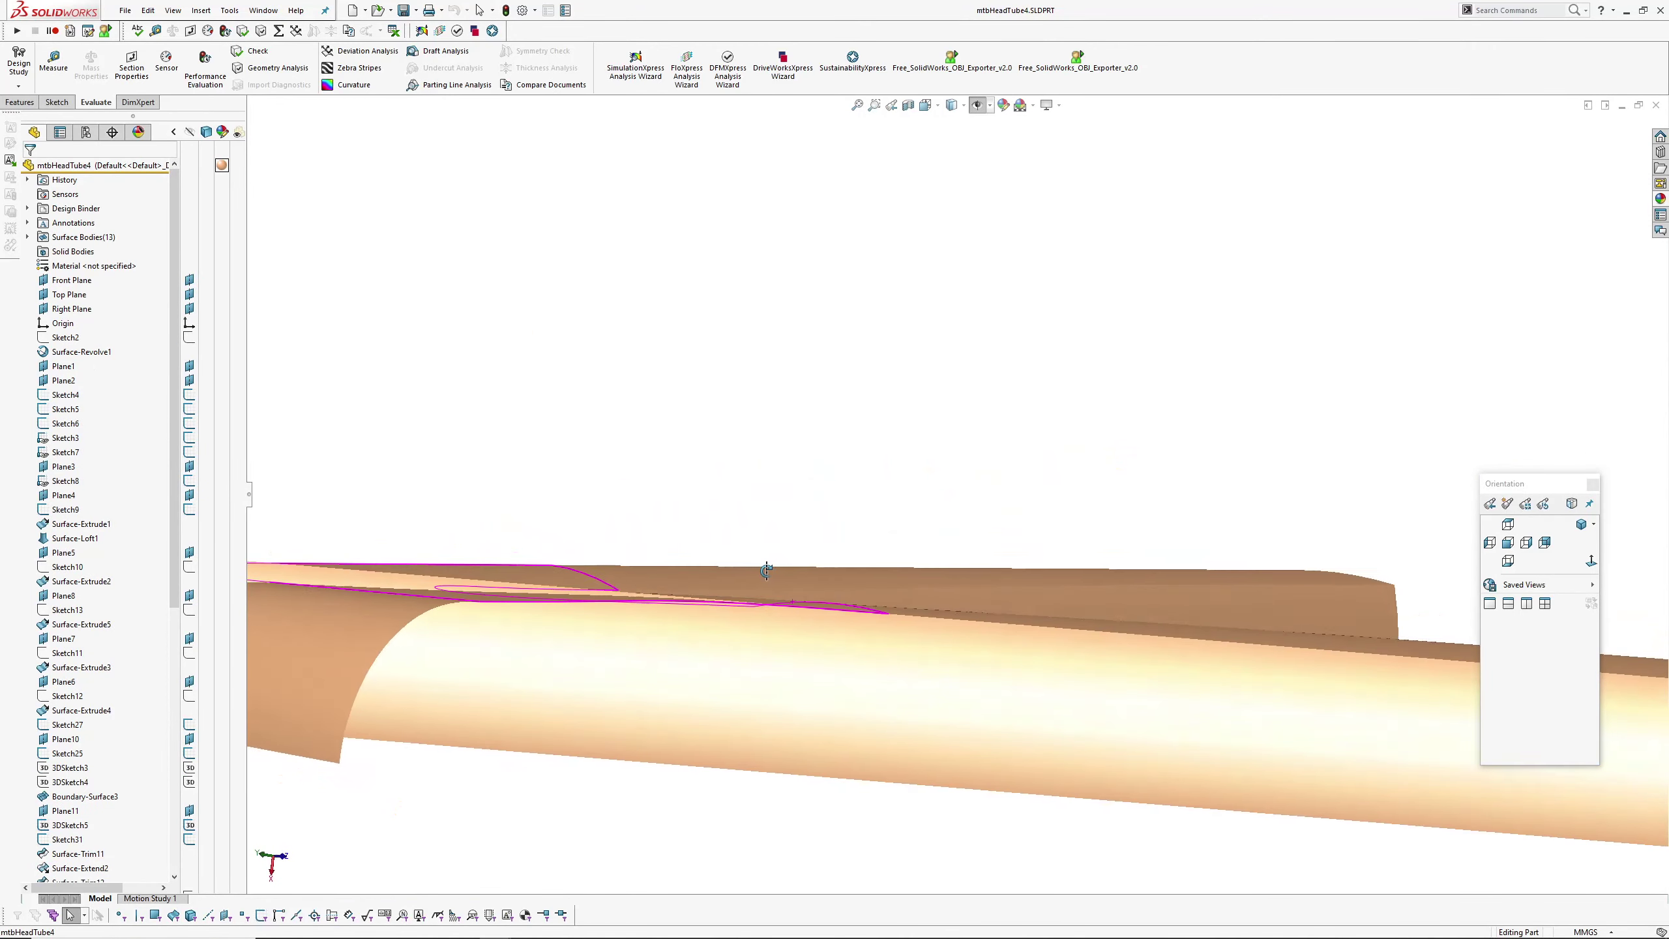
left_click(978, 611)
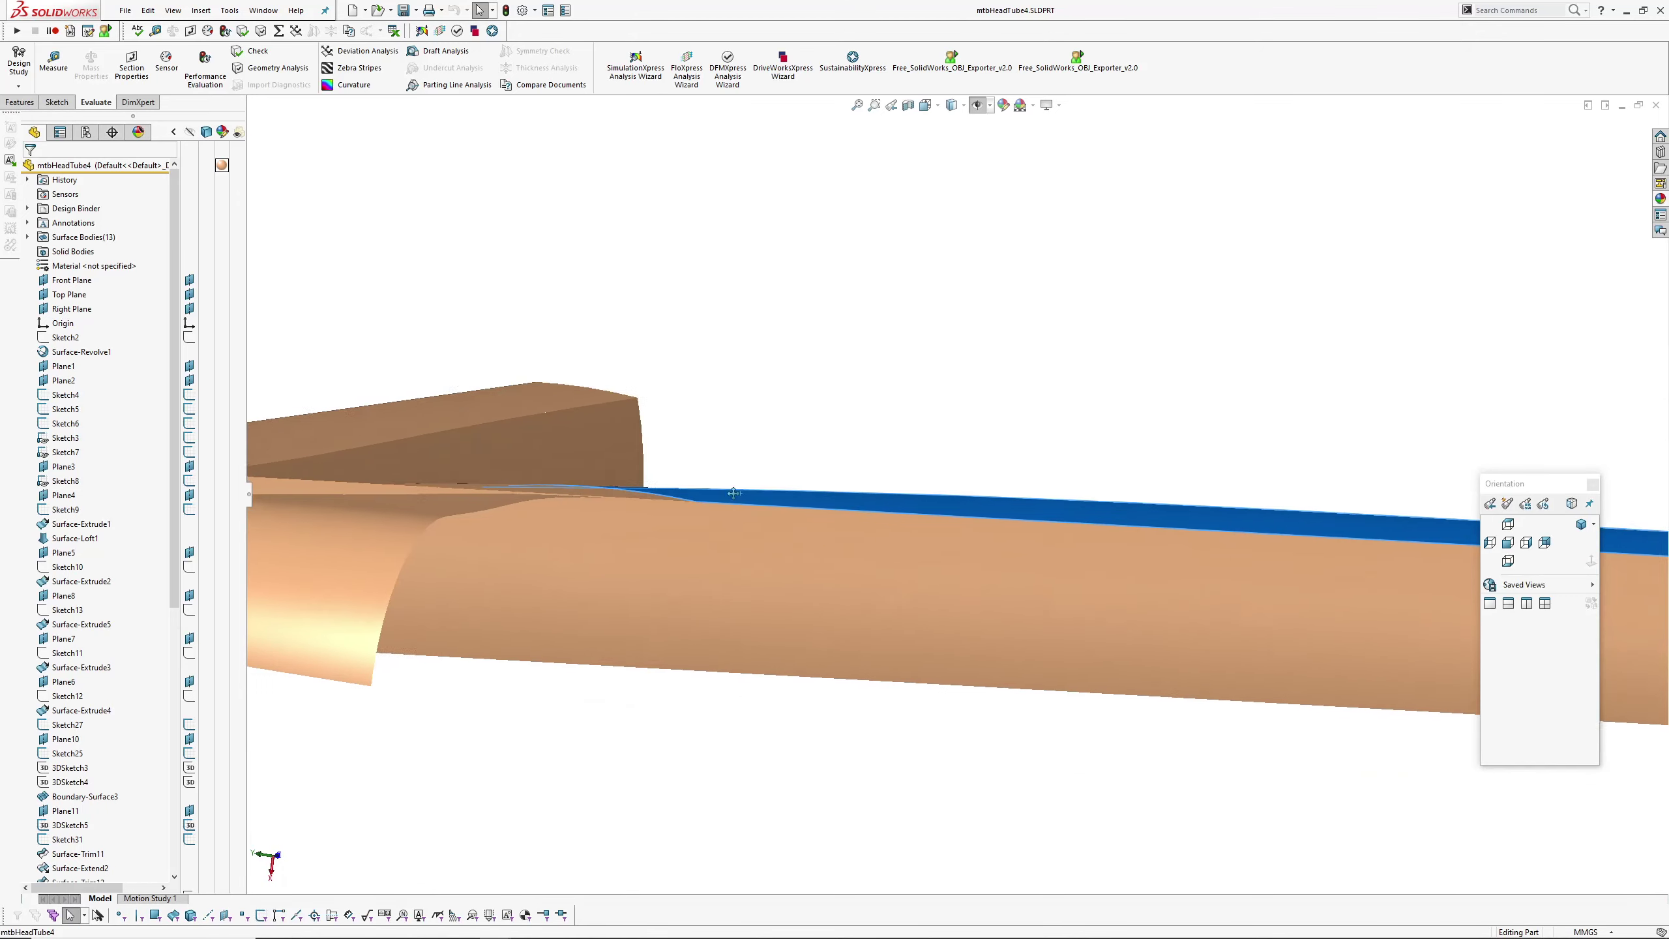
middle_click_drag(978, 611, 717, 441)
left_click(693, 425)
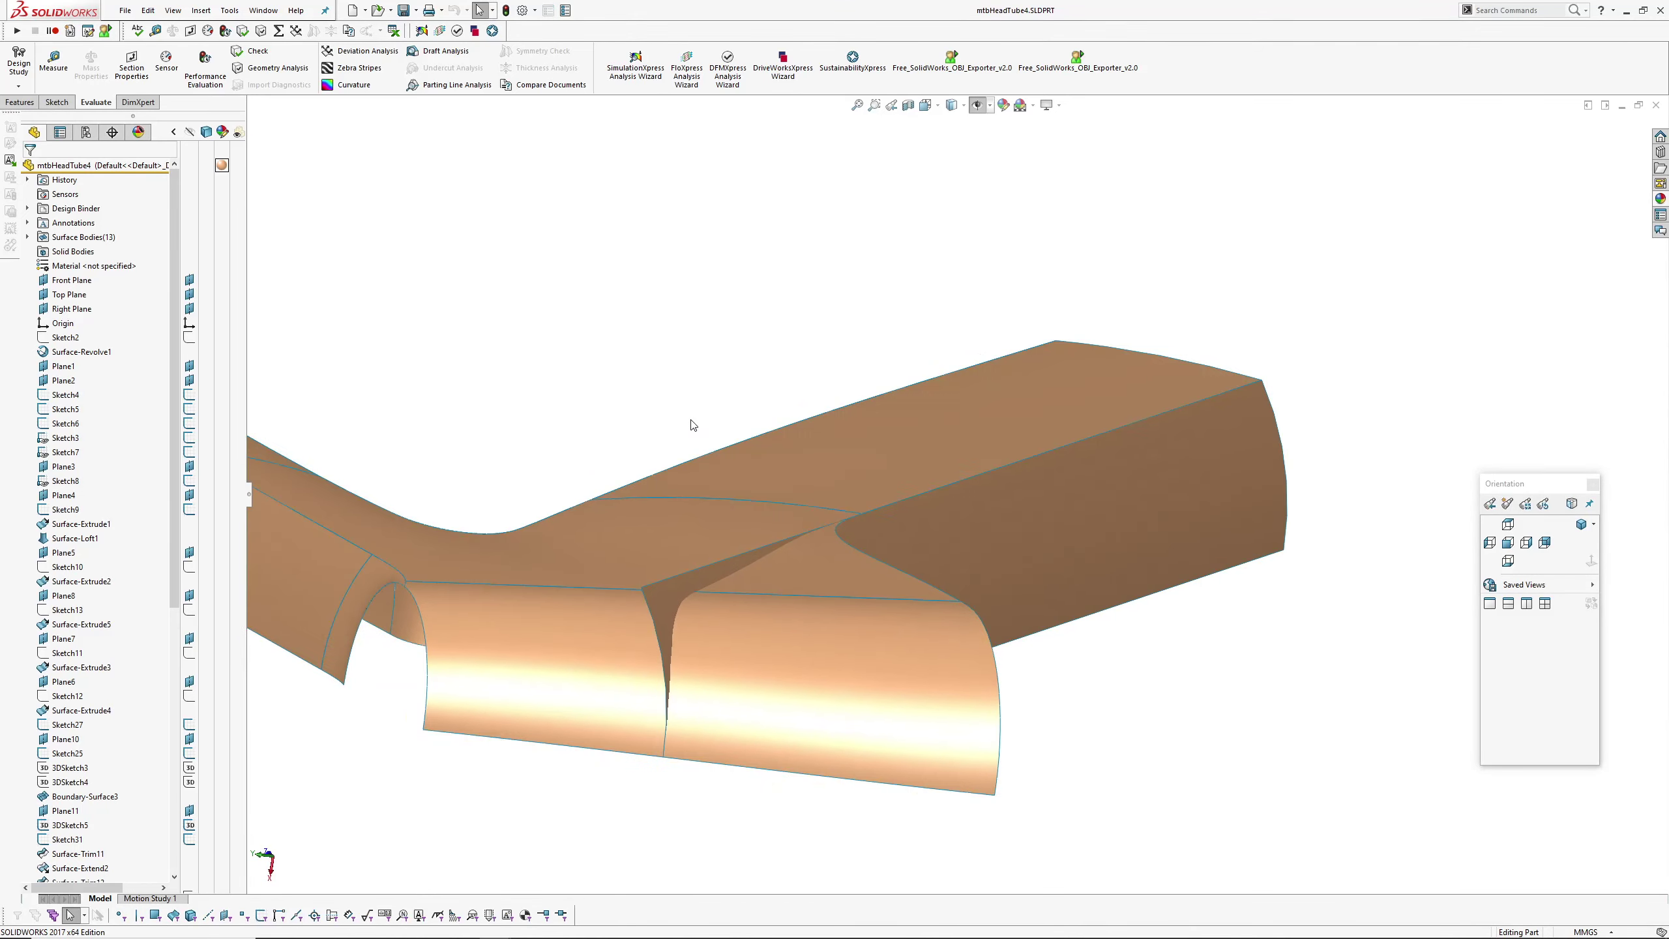
- Highlight Boundary-Surface3 in mtbHeadTube4 and display its dimensions
middle_click_drag(551, 424, 696, 343)
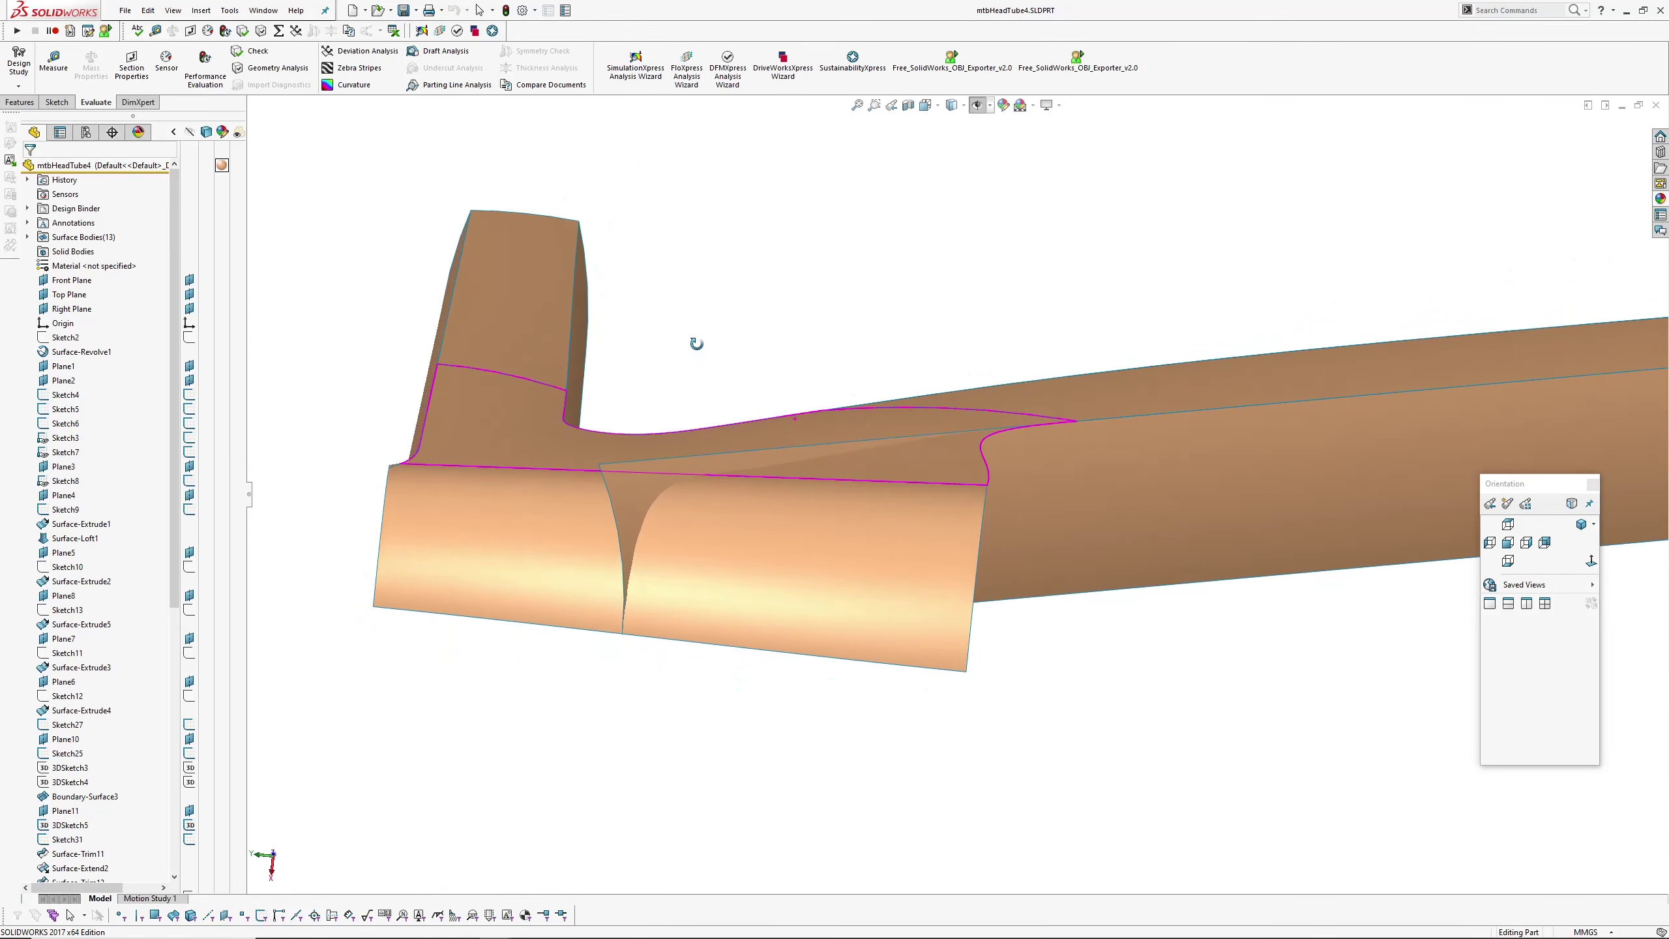
left_click(823, 424)
key("ctrl+8")
middle_click_drag(615, 622, 815, 547)
double_click(792, 528)
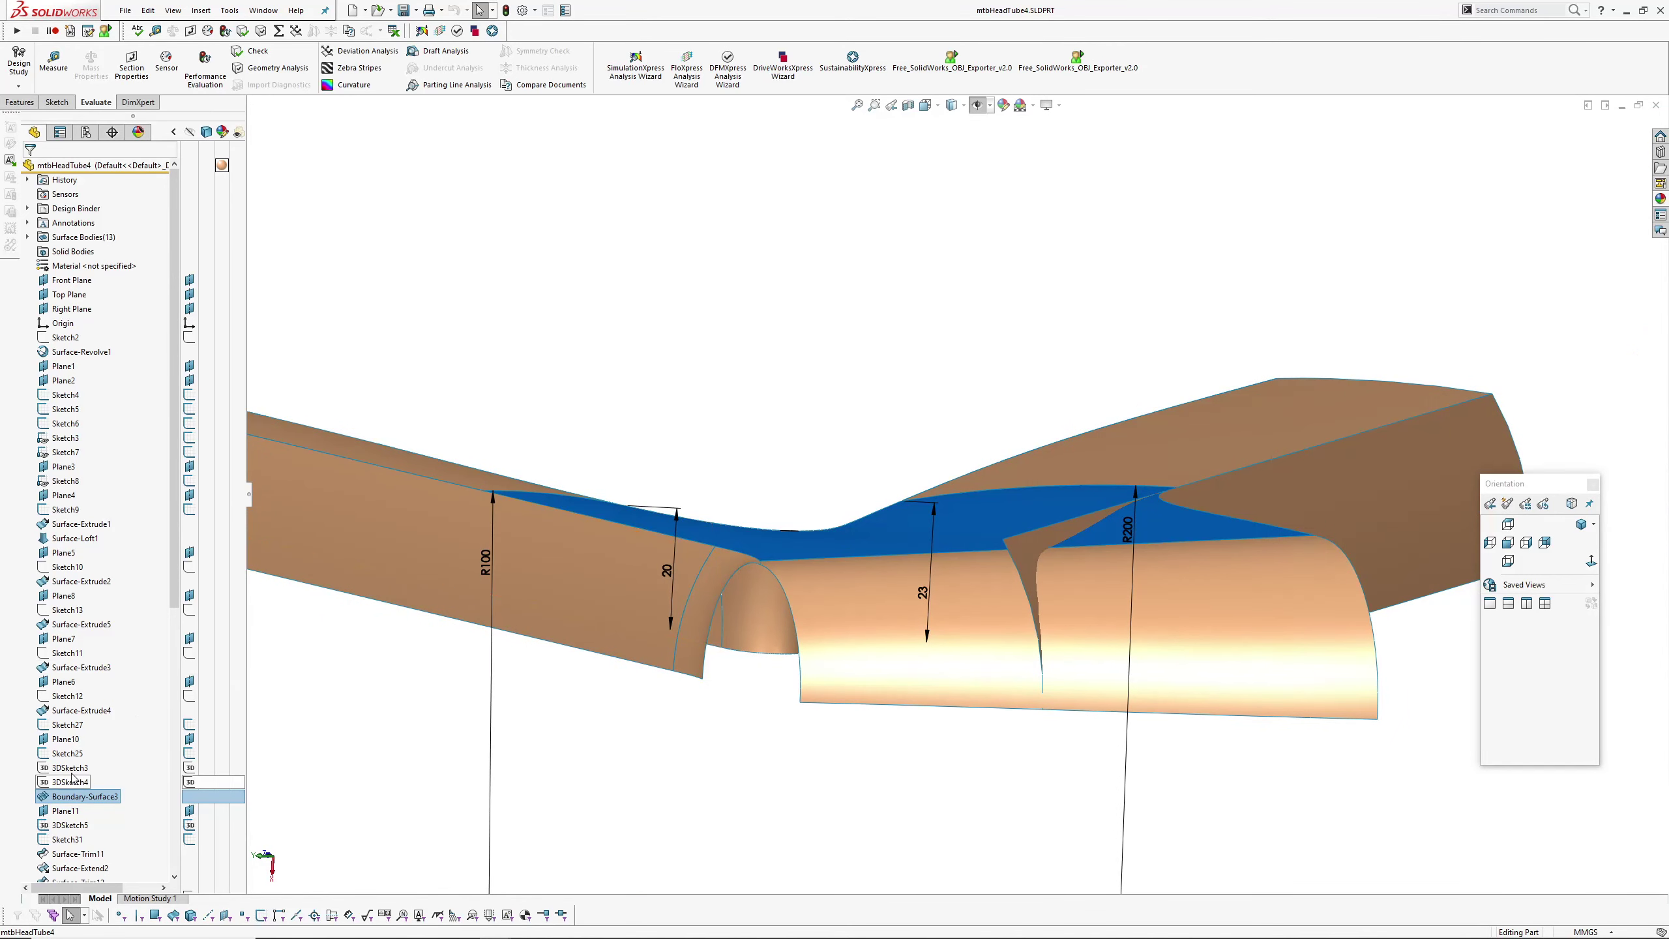
- Highlight Sketch25 and examine how its dimensioned curve runs across both tubes at the junction
left_click(68, 754)
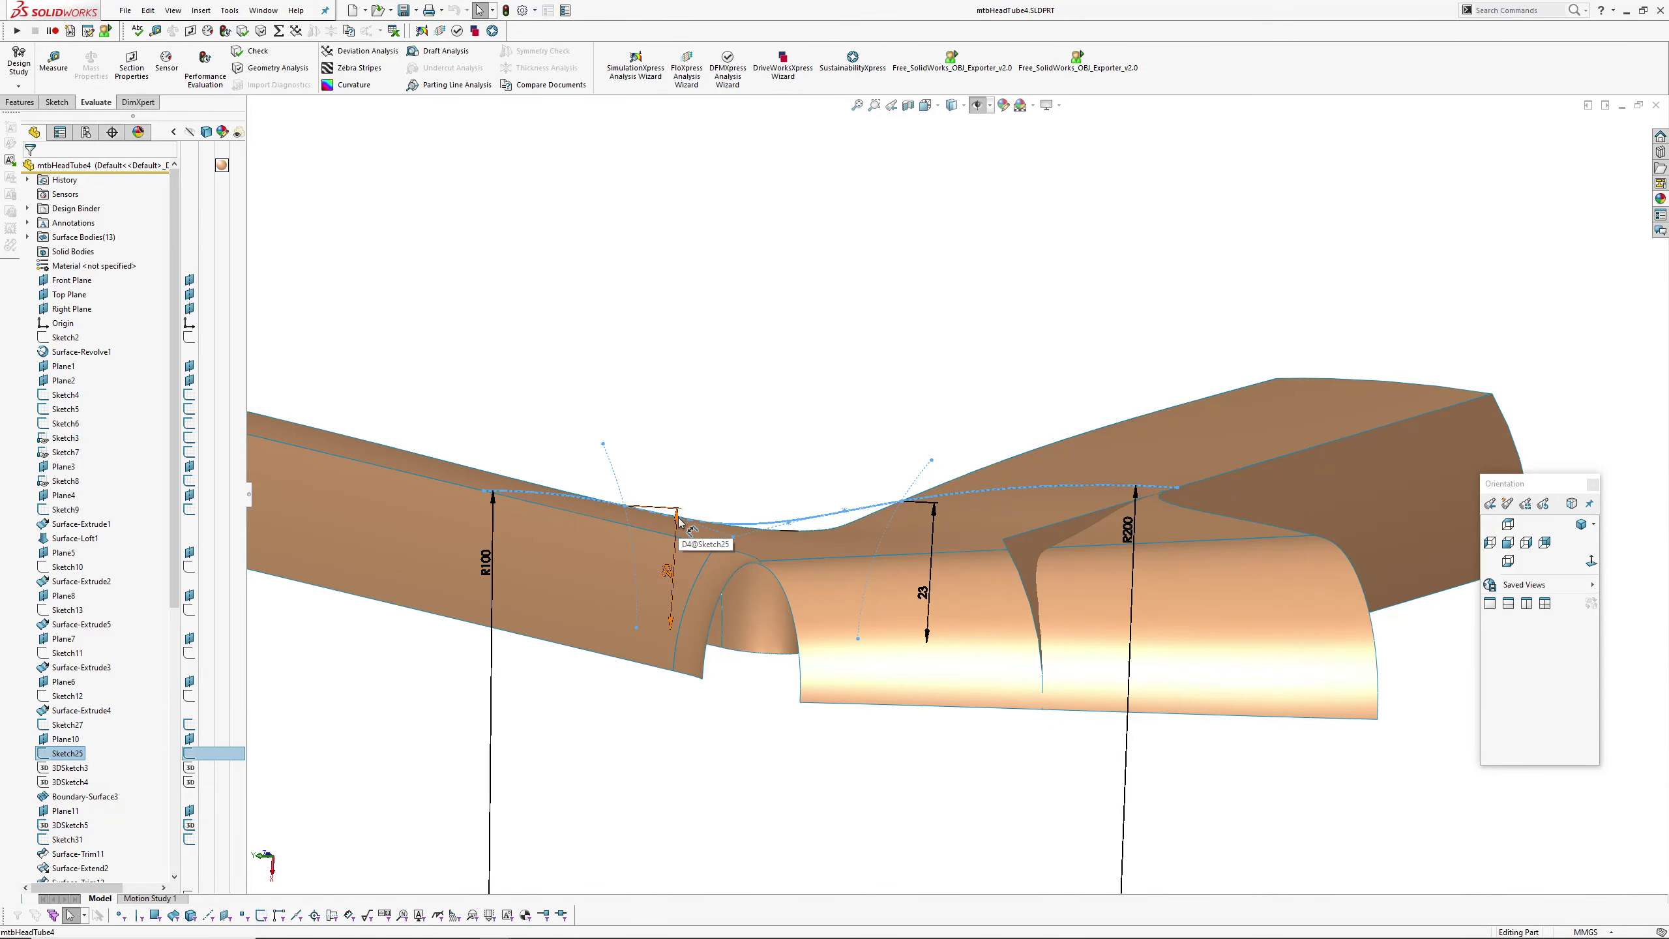
middle_click_drag(1014, 537, 1151, 470)
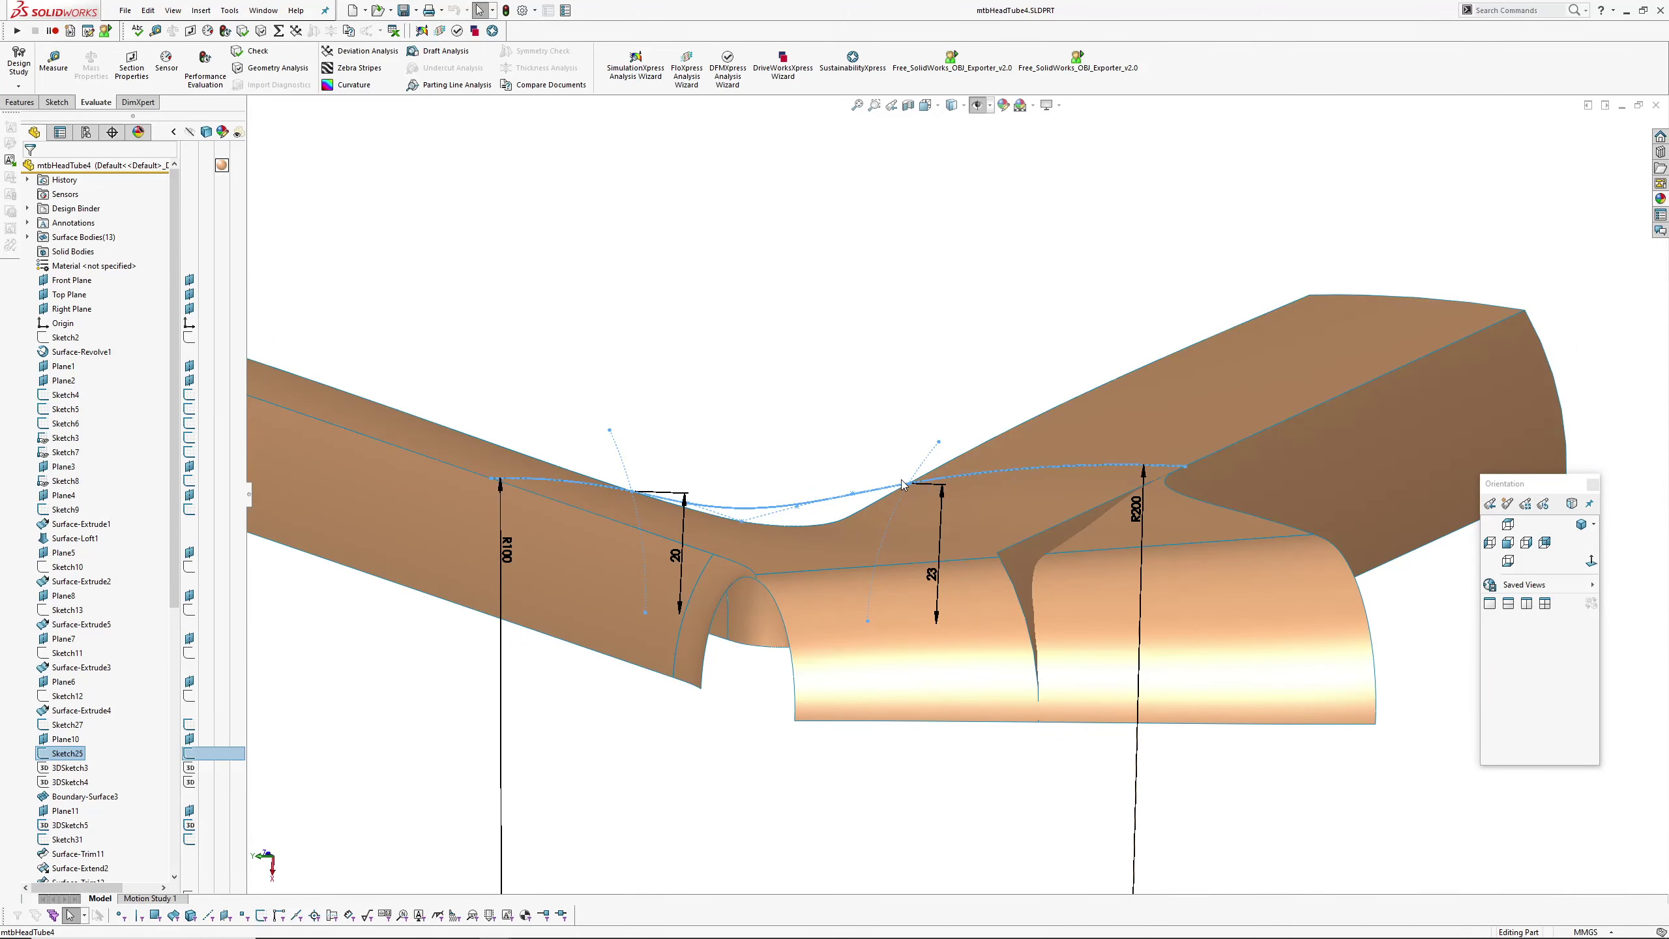
mouse_move(1187, 524)
middle_mouse_down()
mouse_move(1154, 479)
mouse_move(1151, 502)
mouse_move(1176, 499)
middle_mouse_up()
scroll(958, 497, "up", 2)
middle_click_drag(844, 494, 939, 507)
scroll(623, 497, "down", 3)
middle_click_drag(624, 502, 545, 459)
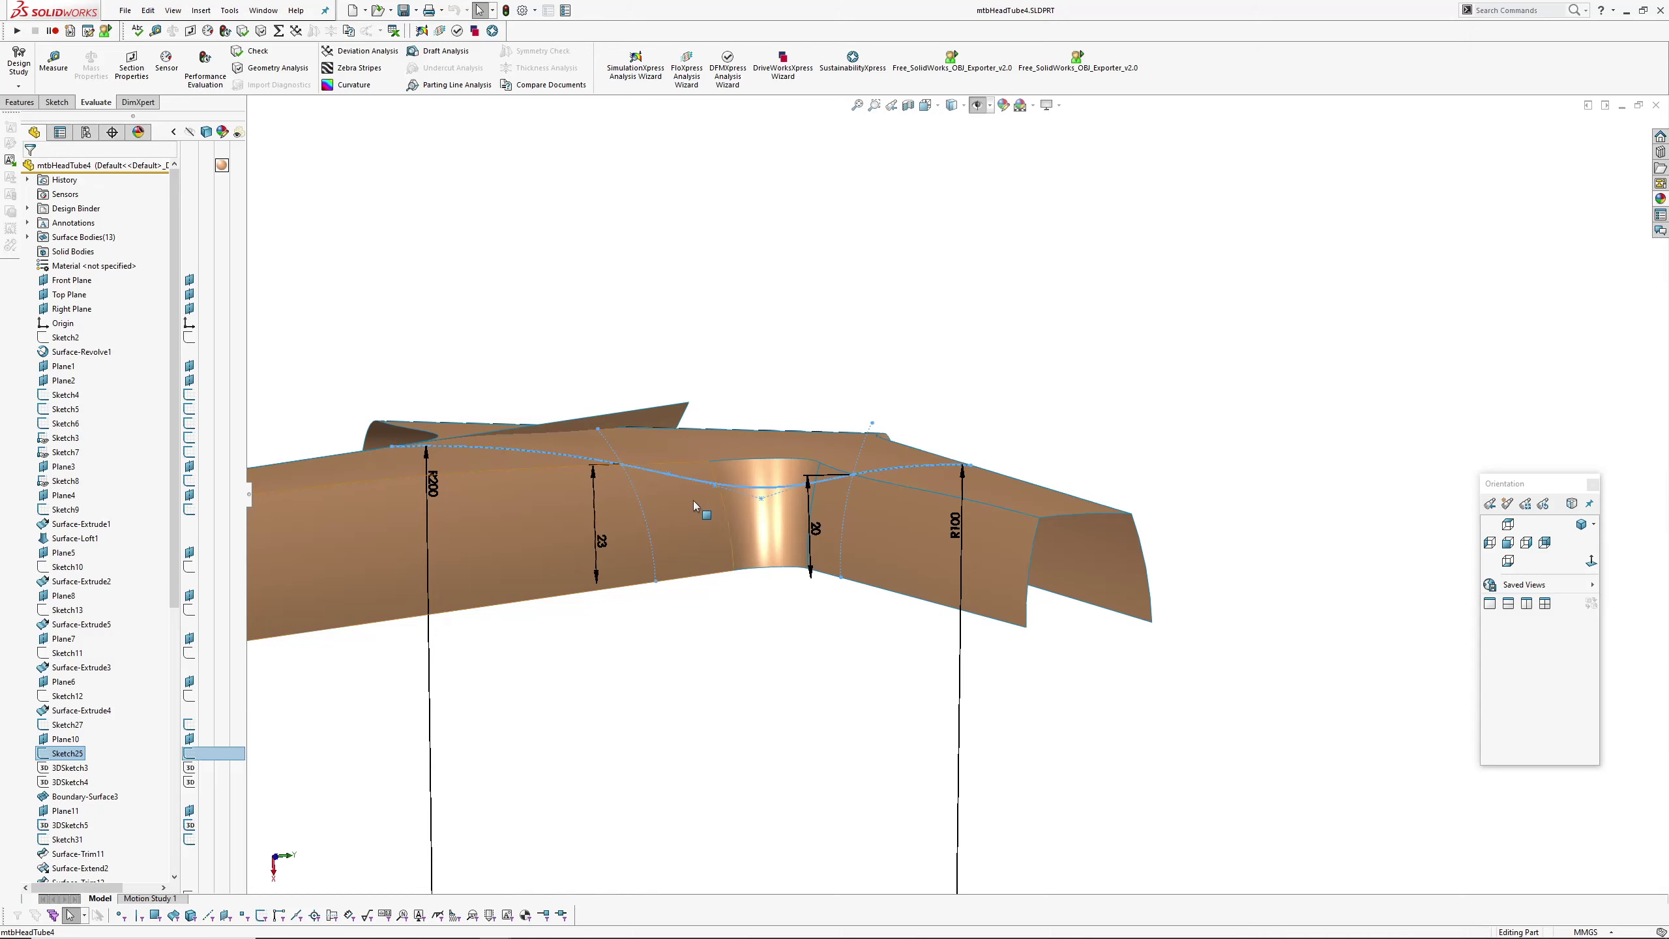
scroll(703, 510, "up", 2)
- Inspect the long edge along the tube side surface and dismiss the auto-recover folder warning
left_click(773, 603)
mouse_move(742, 543)
middle_mouse_down()
mouse_move(682, 529)
mouse_move(716, 510)
mouse_move(641, 520)
mouse_move(577, 459)
mouse_move(621, 492)
mouse_move(850, 510)
middle_mouse_up()
scroll(641, 510, "down", 3)
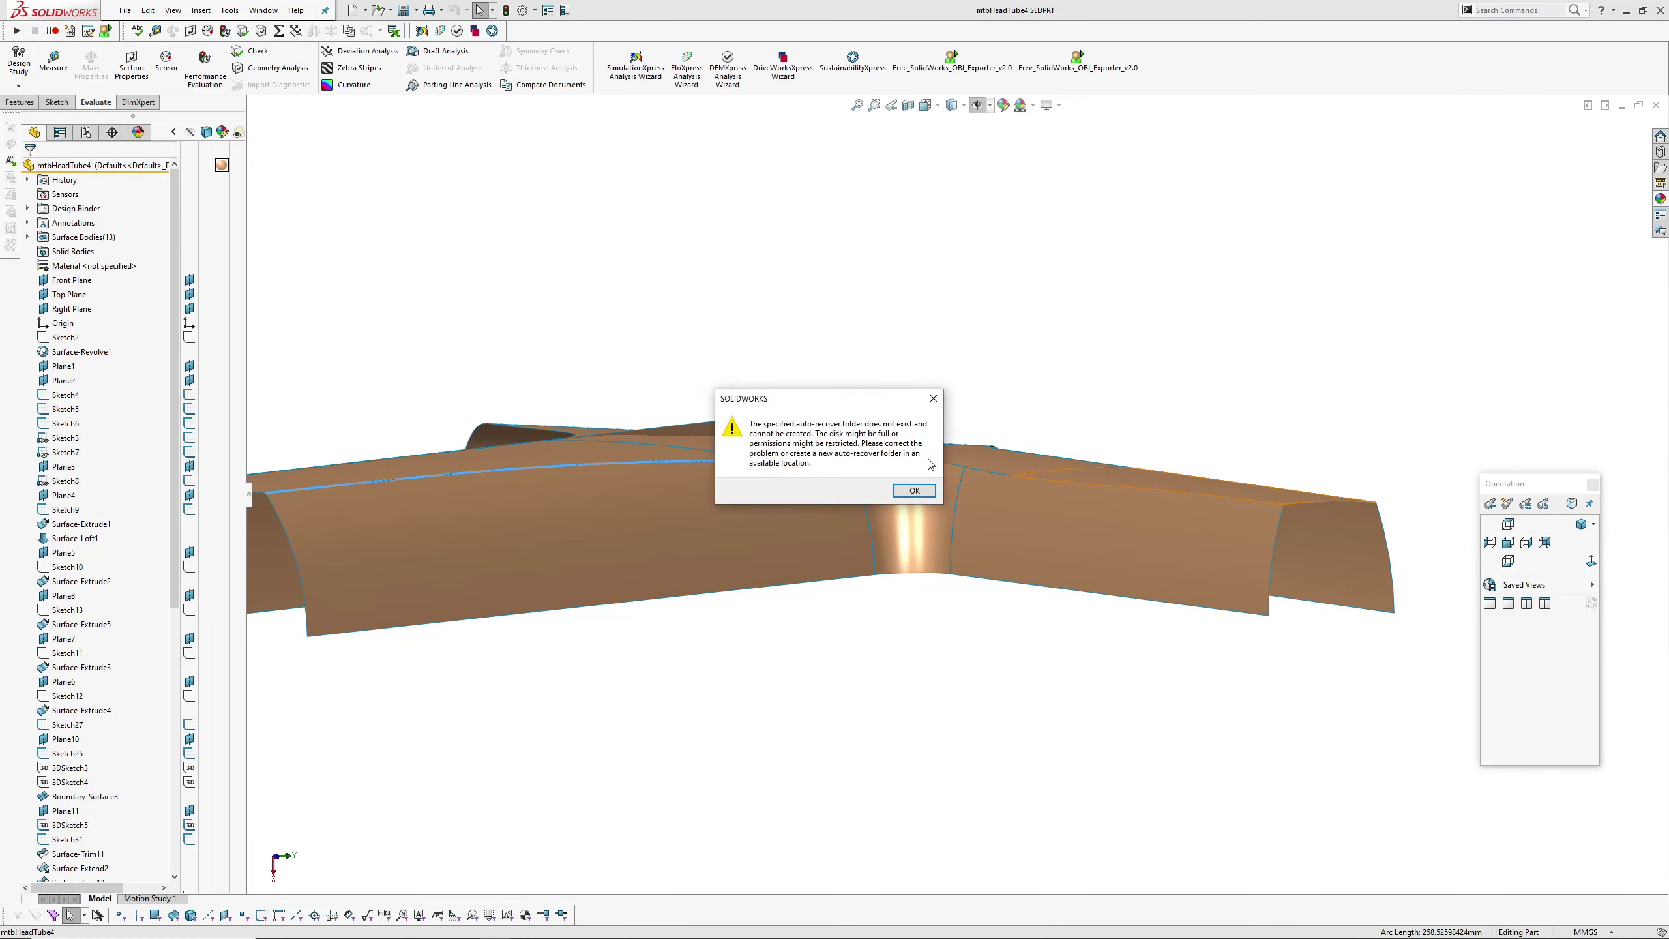
left_click(919, 495)
left_click(914, 491)
middle_click_drag(917, 660, 774, 597)
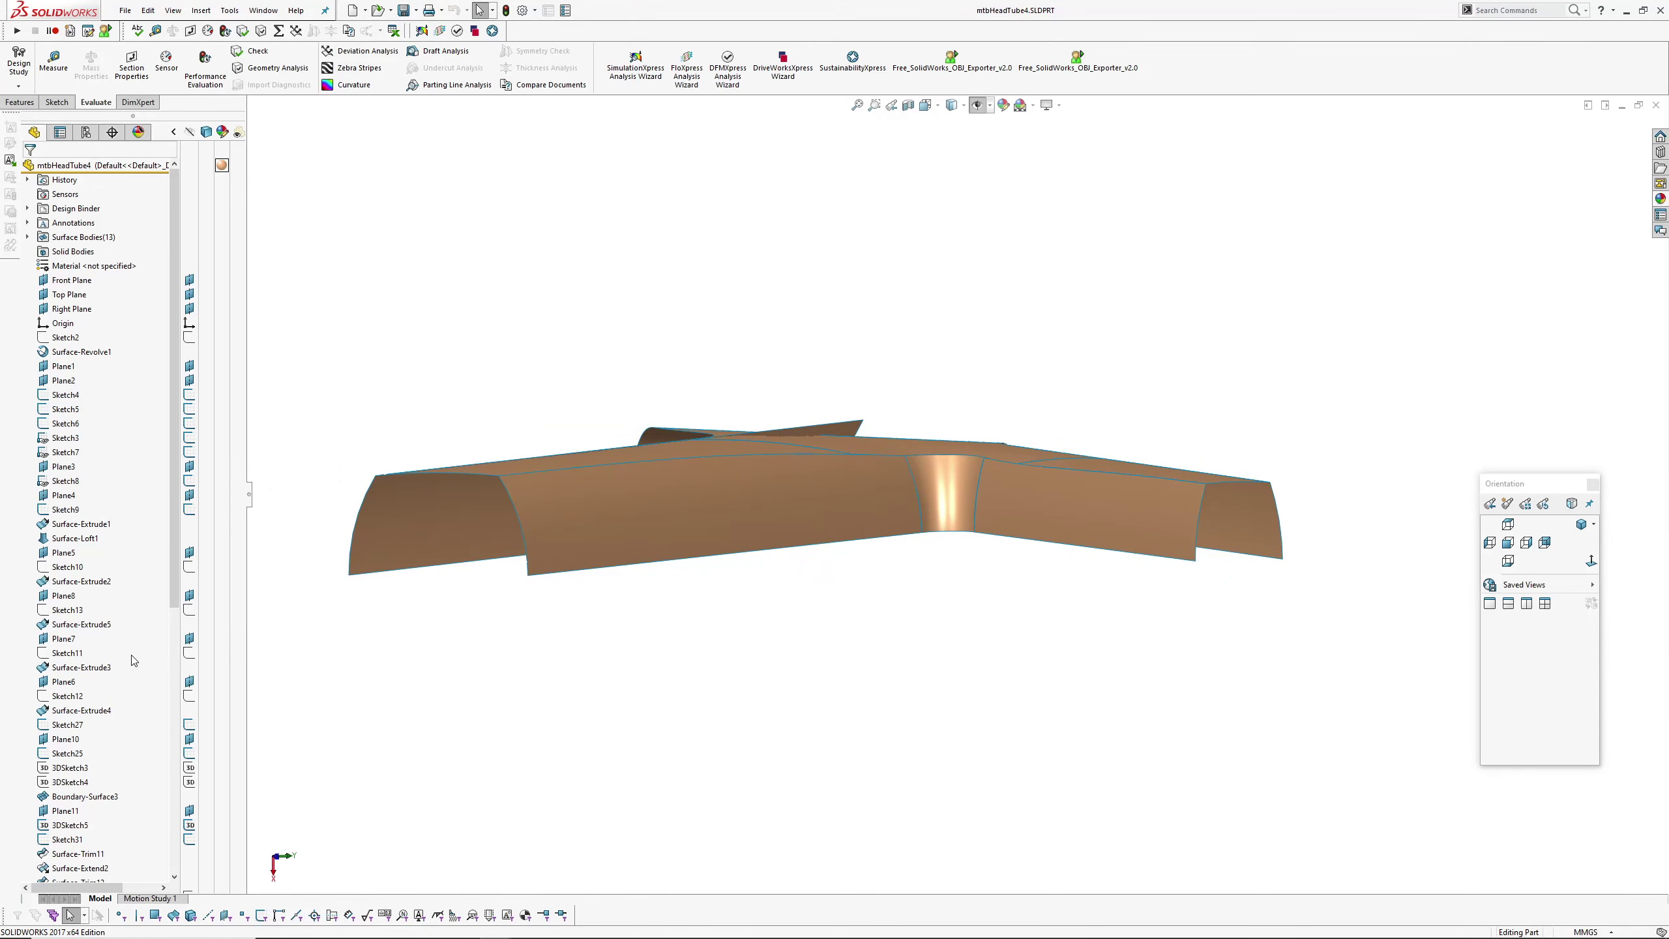
- Roll the mtbHeadTube4 feature history back to just before Surface-Trim16 and inspect the inner side of the junction
scroll(136, 659, "down", 7)
middle_click_drag(683, 485, 717, 409)
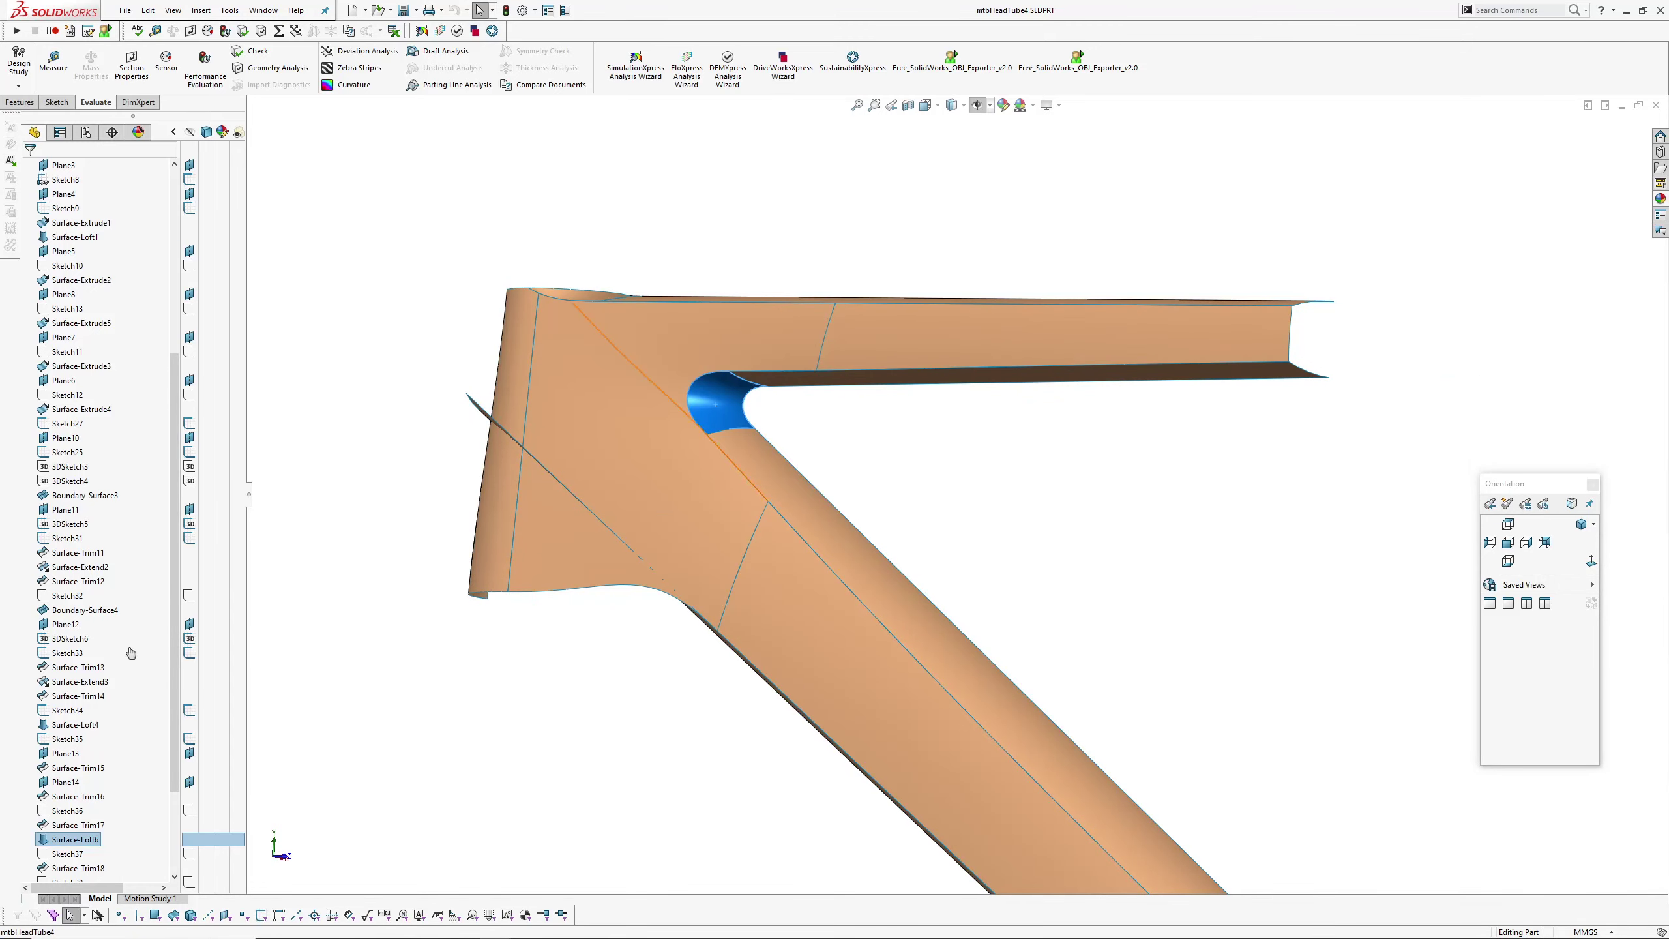
scroll(131, 652, "down", 3)
left_click(74, 670)
left_click(122, 631)
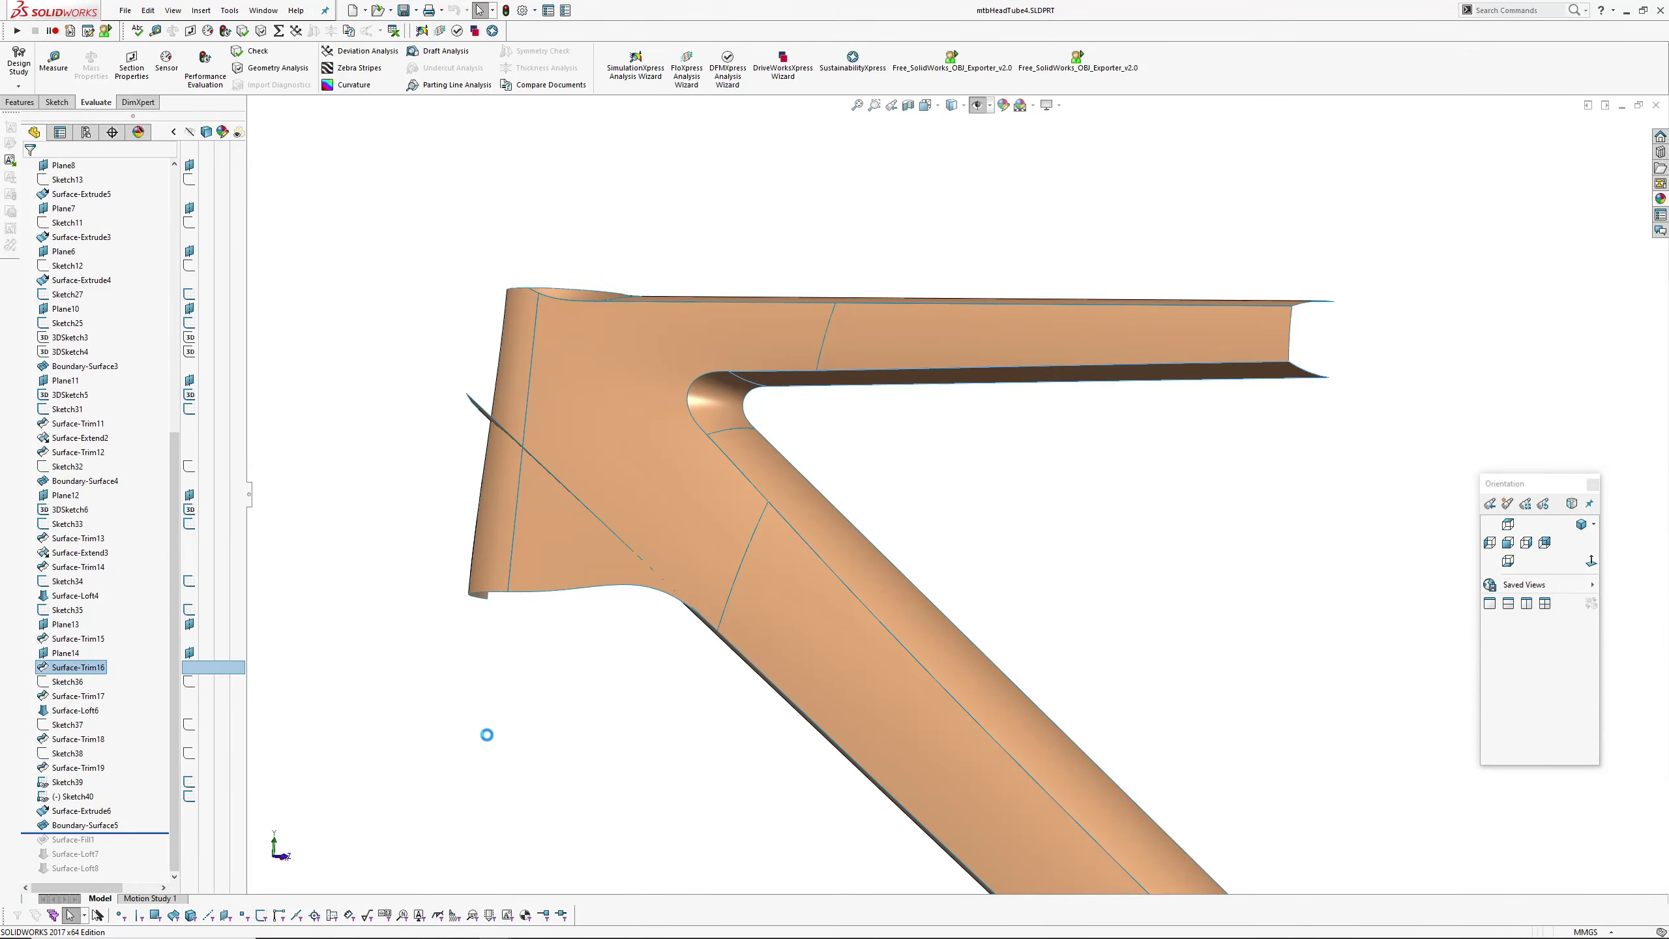
middle_click_drag(731, 480, 787, 504)
left_click(782, 421)
middle_click_drag(782, 421, 499, 447)
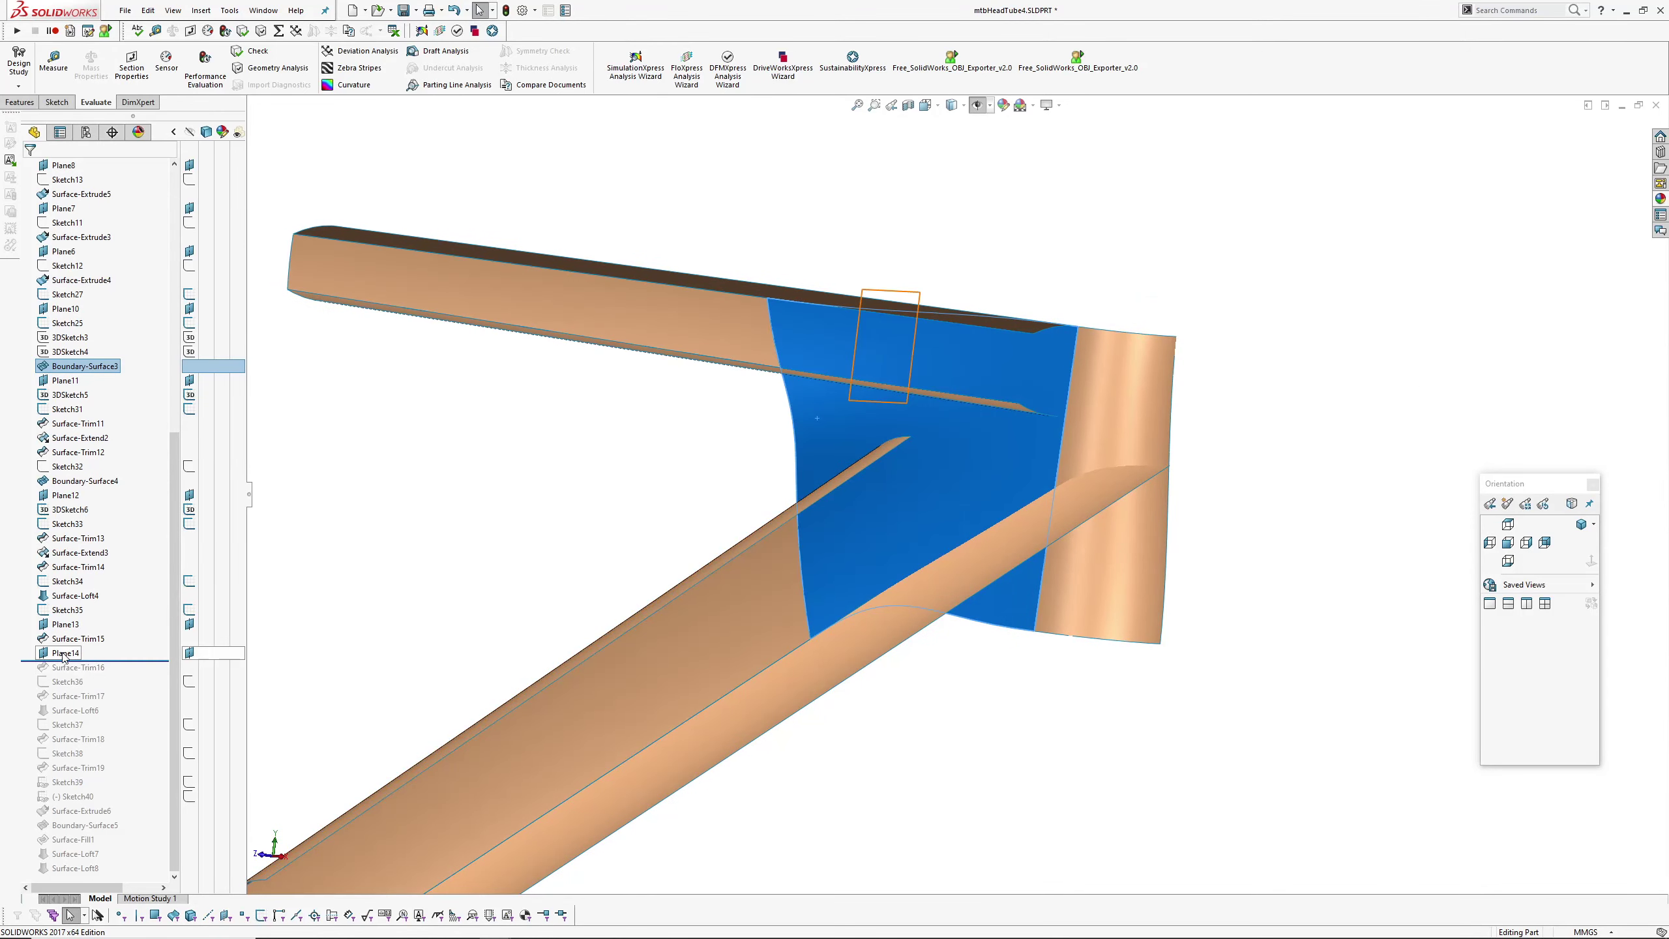
- Highlight Plane14, show the hidden sketches and select the rounded curve between the two tubes
left_click(190, 652)
middle_click_drag(625, 596, 771, 496)
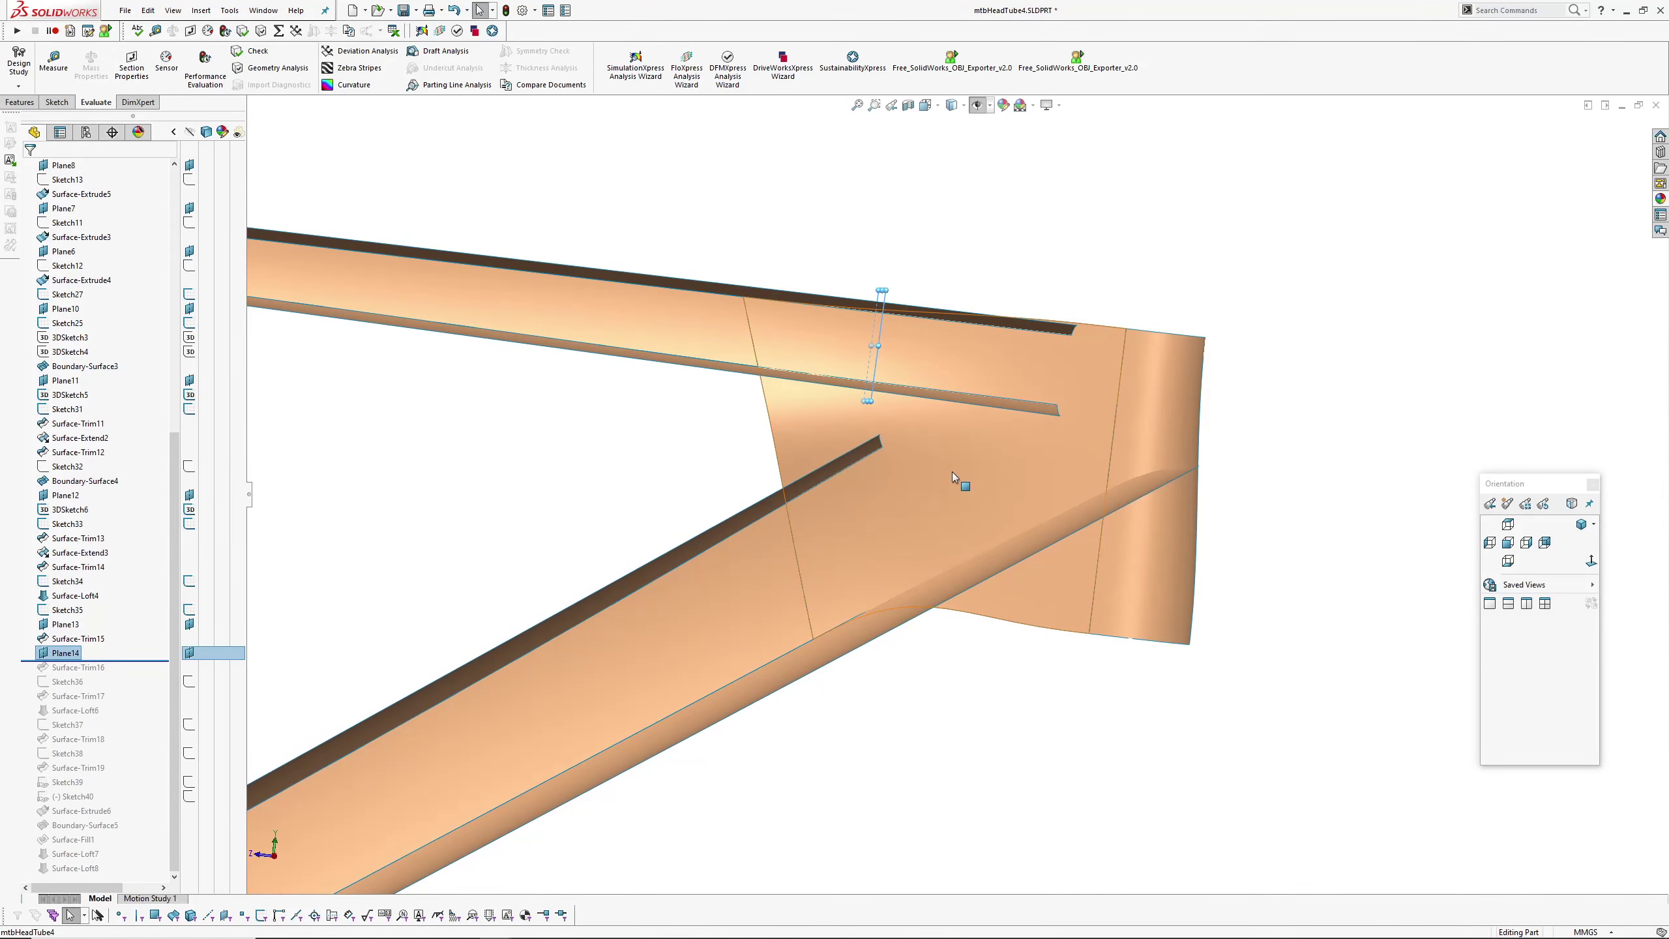
key("h")
scroll(903, 427, "down", 4)
middle_click_drag(897, 438, 850, 384)
left_click(813, 372)
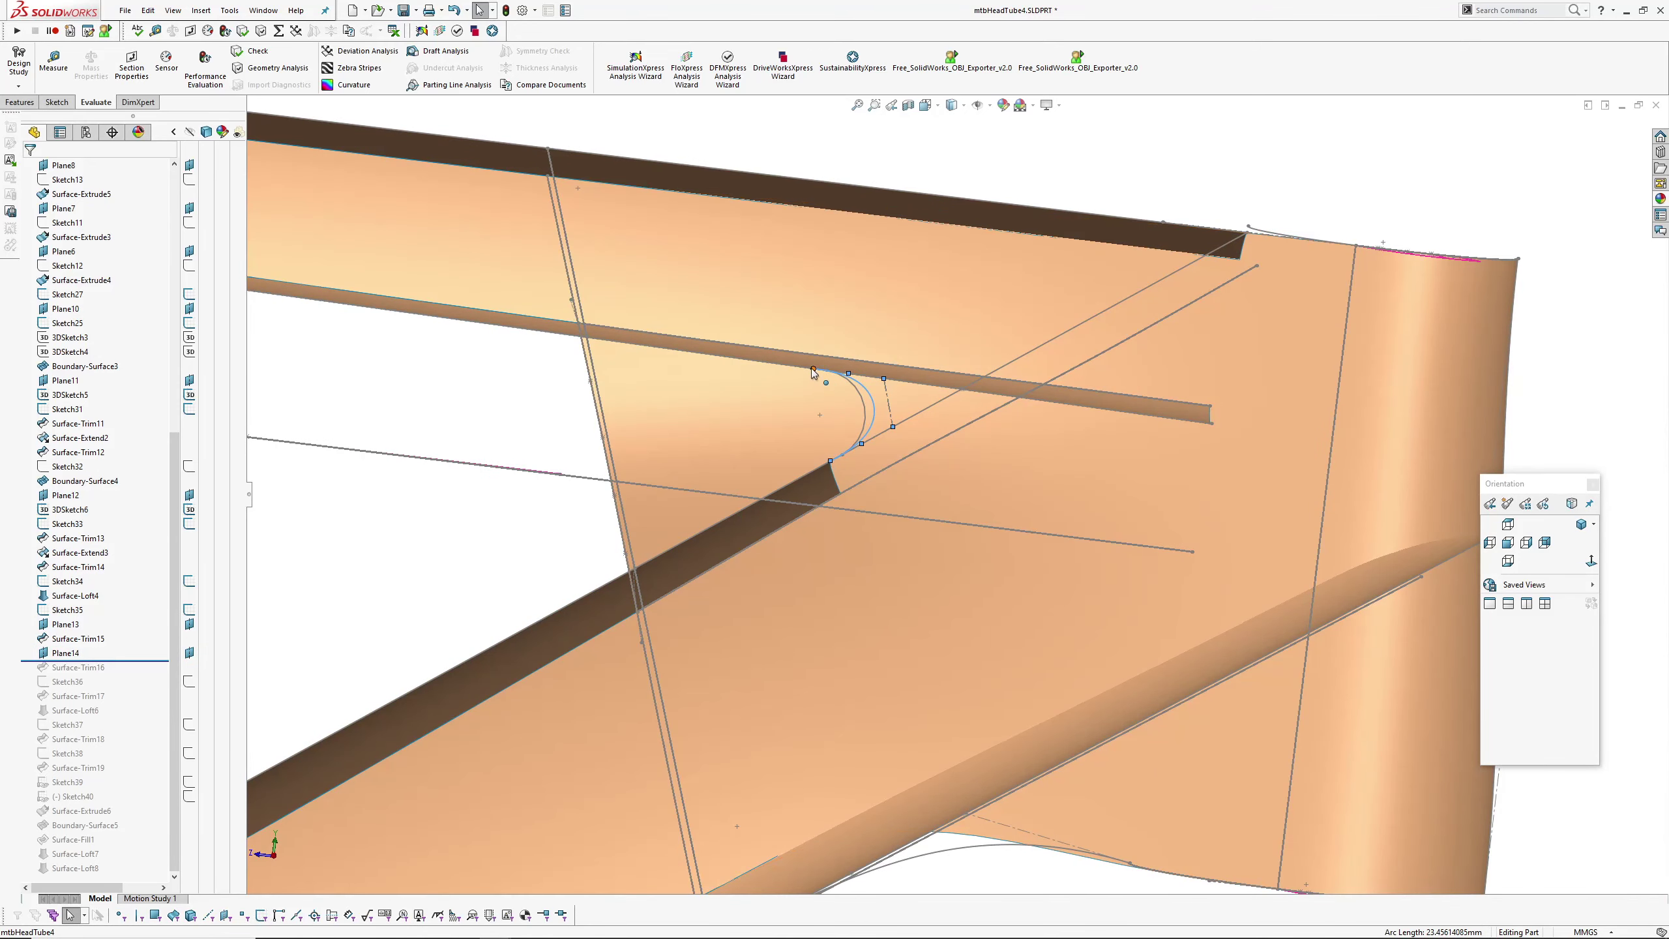
- Highlight Plane14 and Plane13 near the tube wall ends, and roll the history forward through Surface-Trim16
left_click(65, 654)
left_click(65, 624)
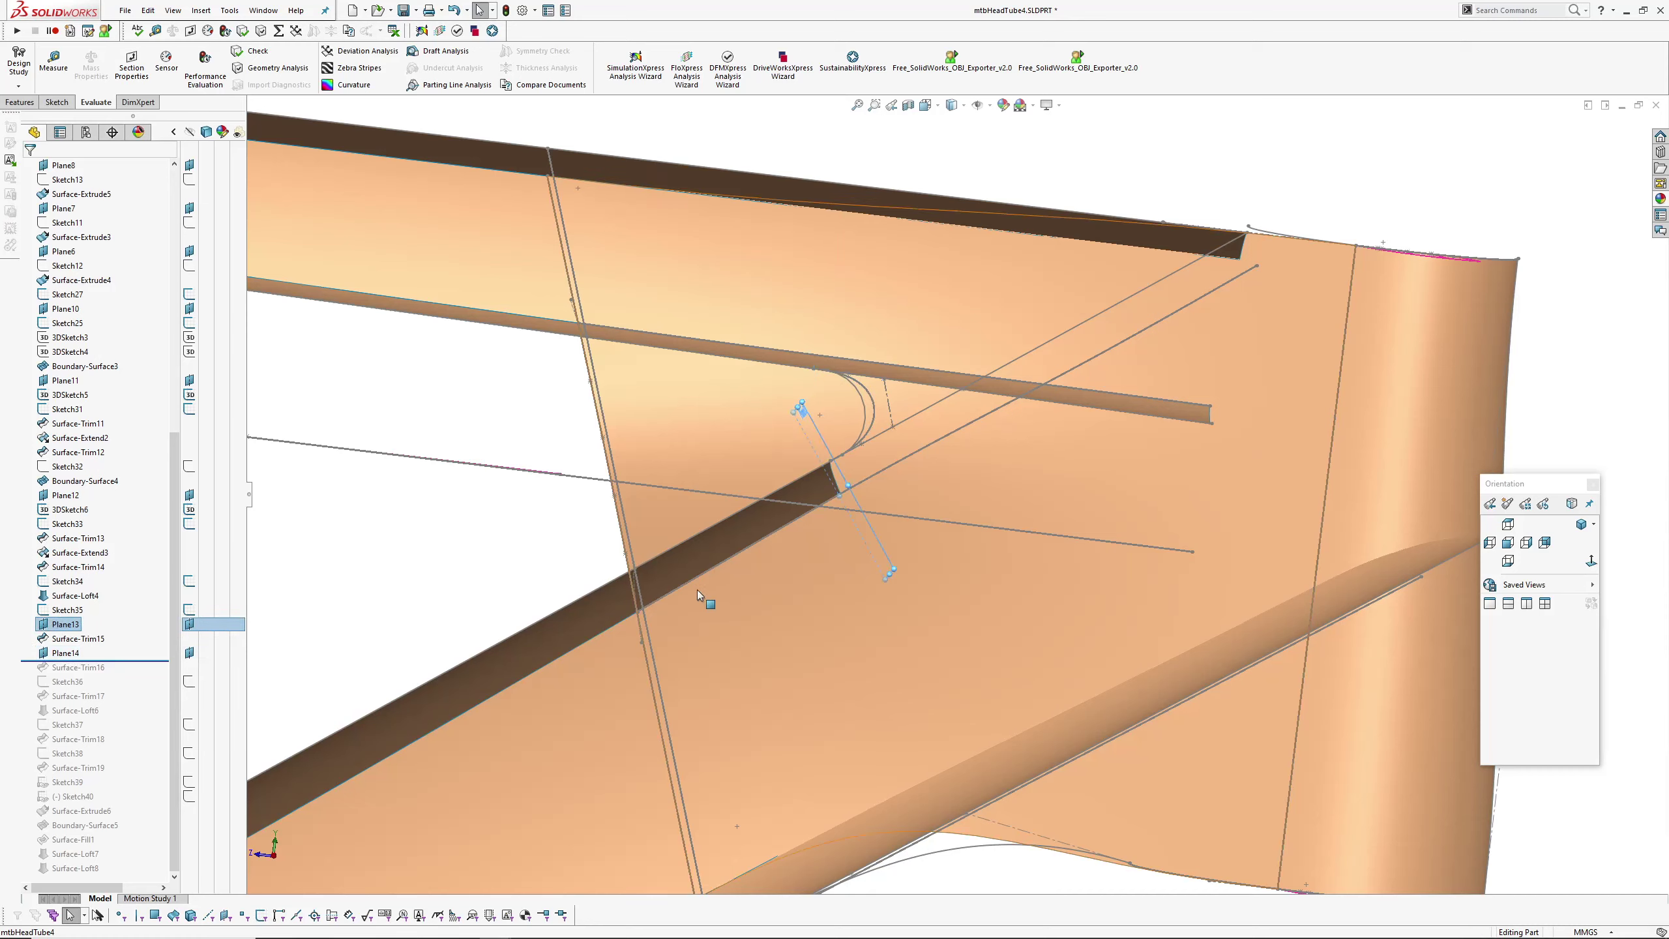
left_click(713, 547)
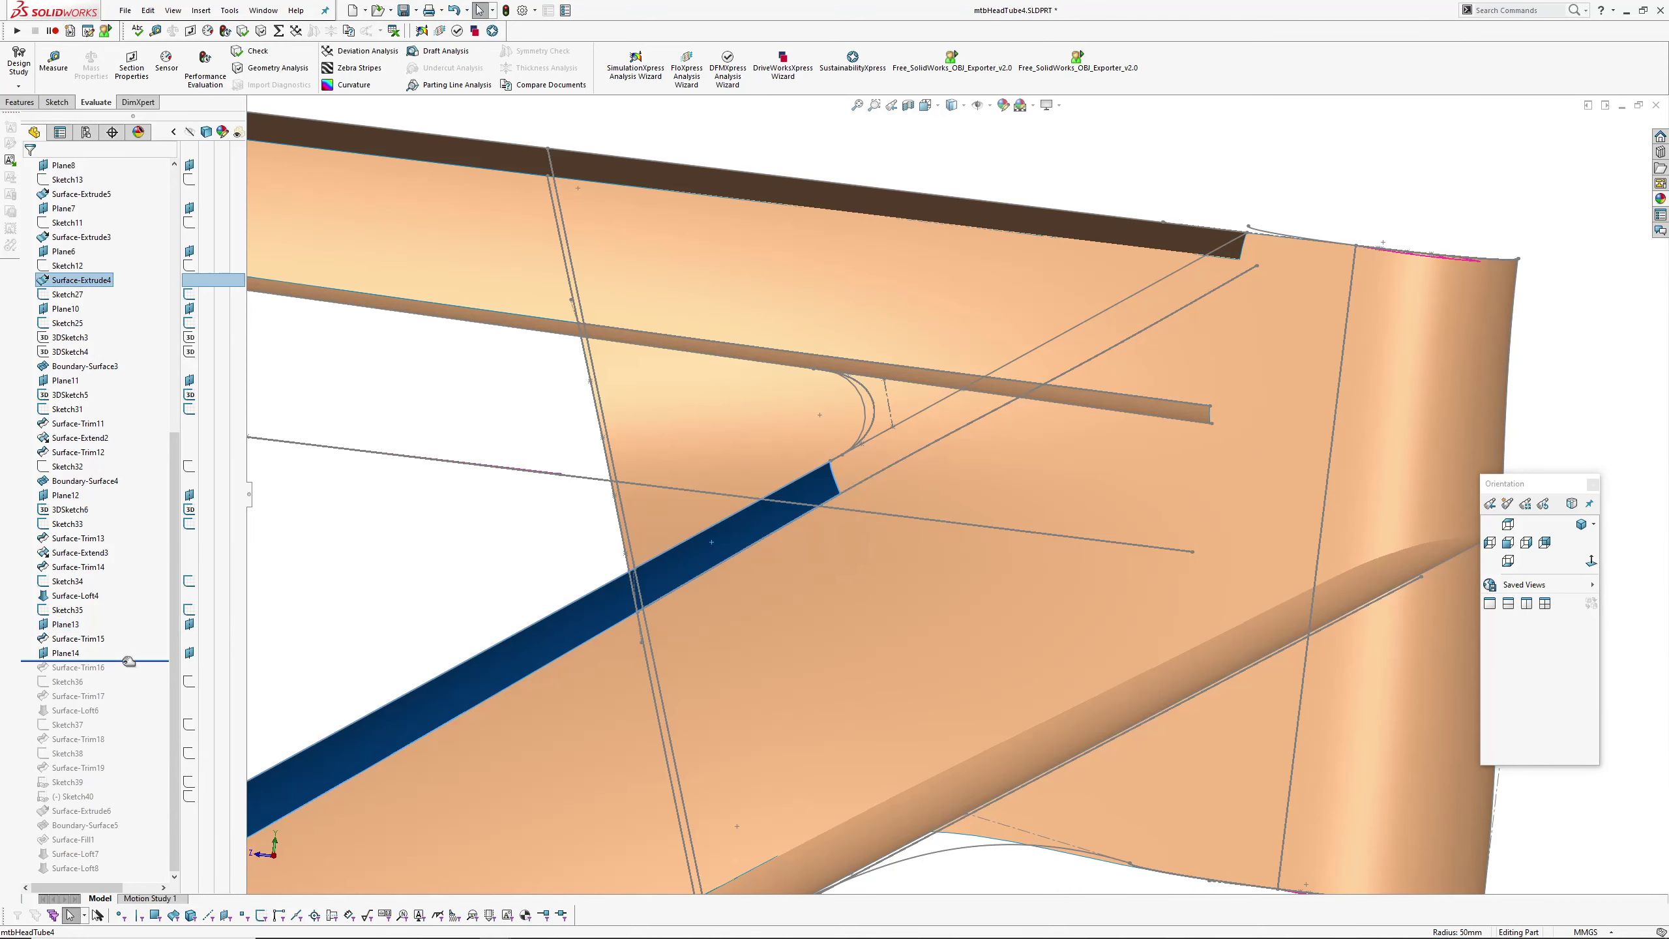
left_click_drag(129, 661, 129, 674)
middle_click_drag(723, 372, 788, 394)
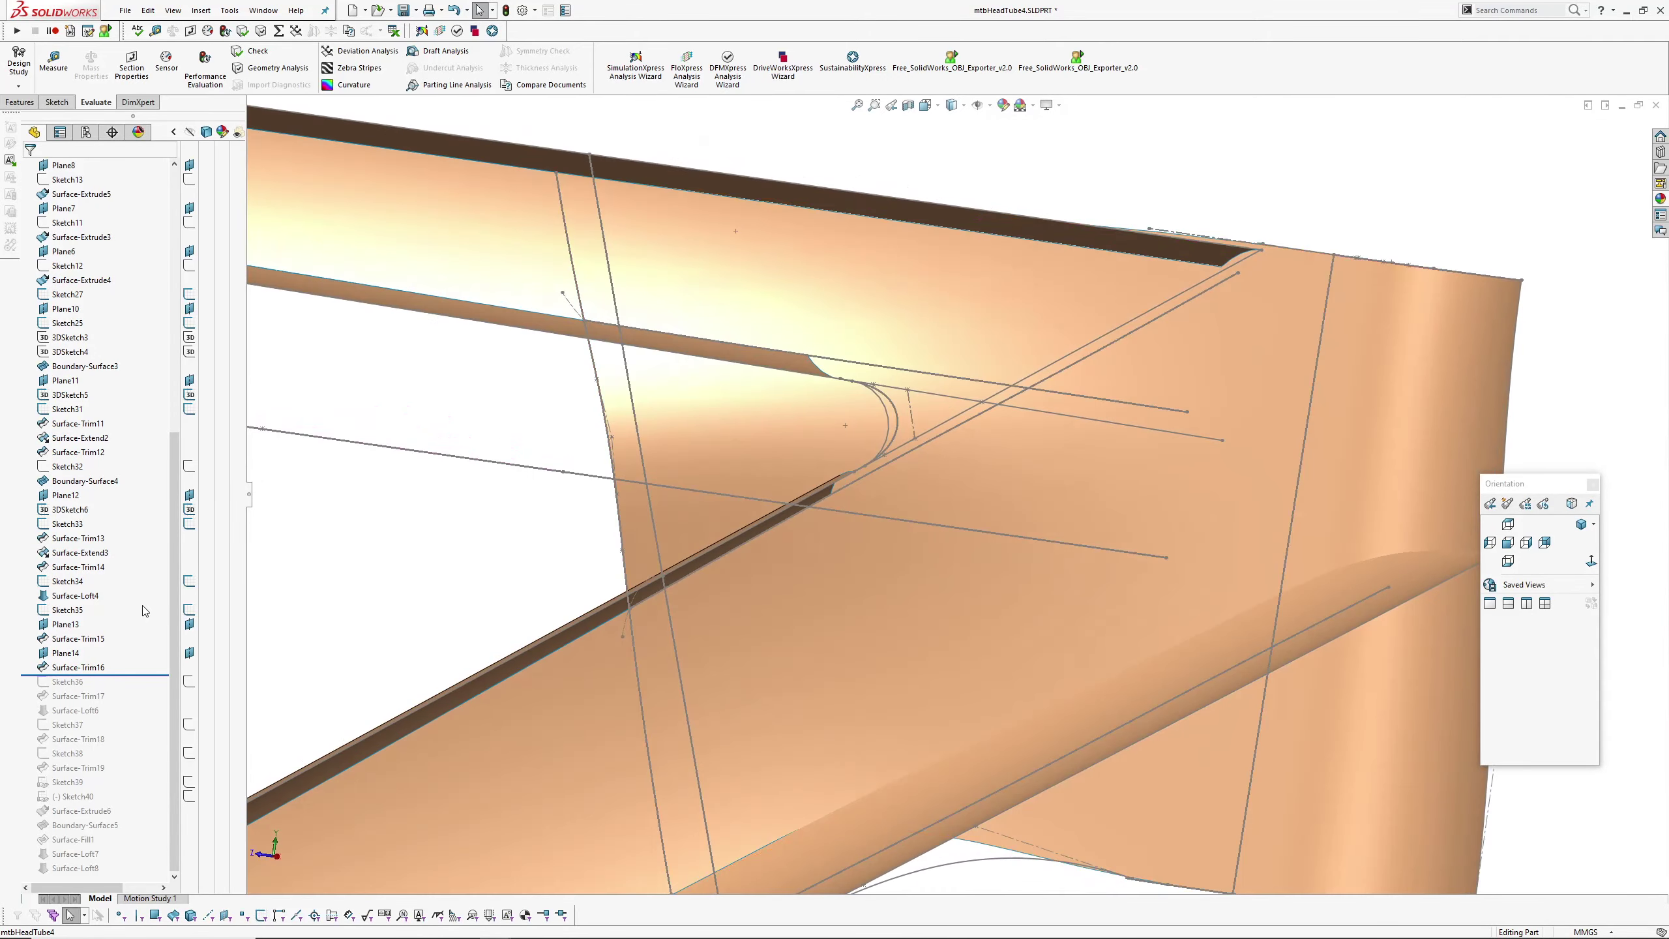
- Roll the feature history forward through Surface-Trim17 and inspect the rounded cut in Boundary-Surface3 between the tubes
left_click_drag(140, 677, 138, 696)
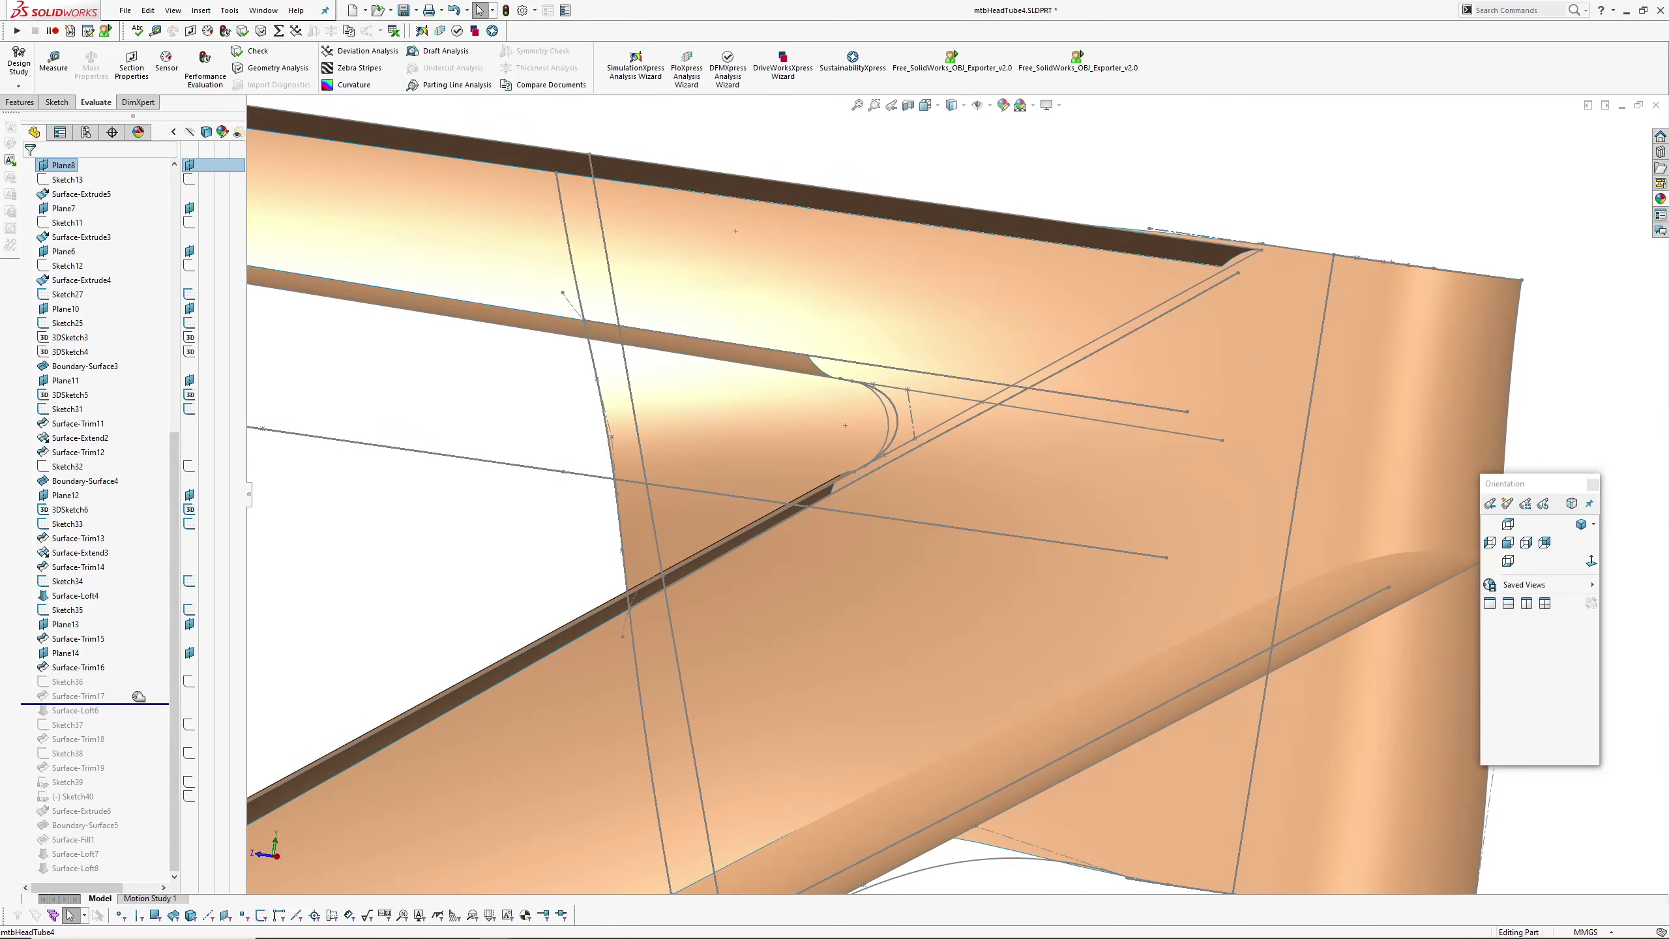
left_click(69, 682)
mouse_move(854, 499)
middle_mouse_down()
mouse_move(1081, 506)
mouse_move(1139, 569)
middle_mouse_up()
left_click(718, 500)
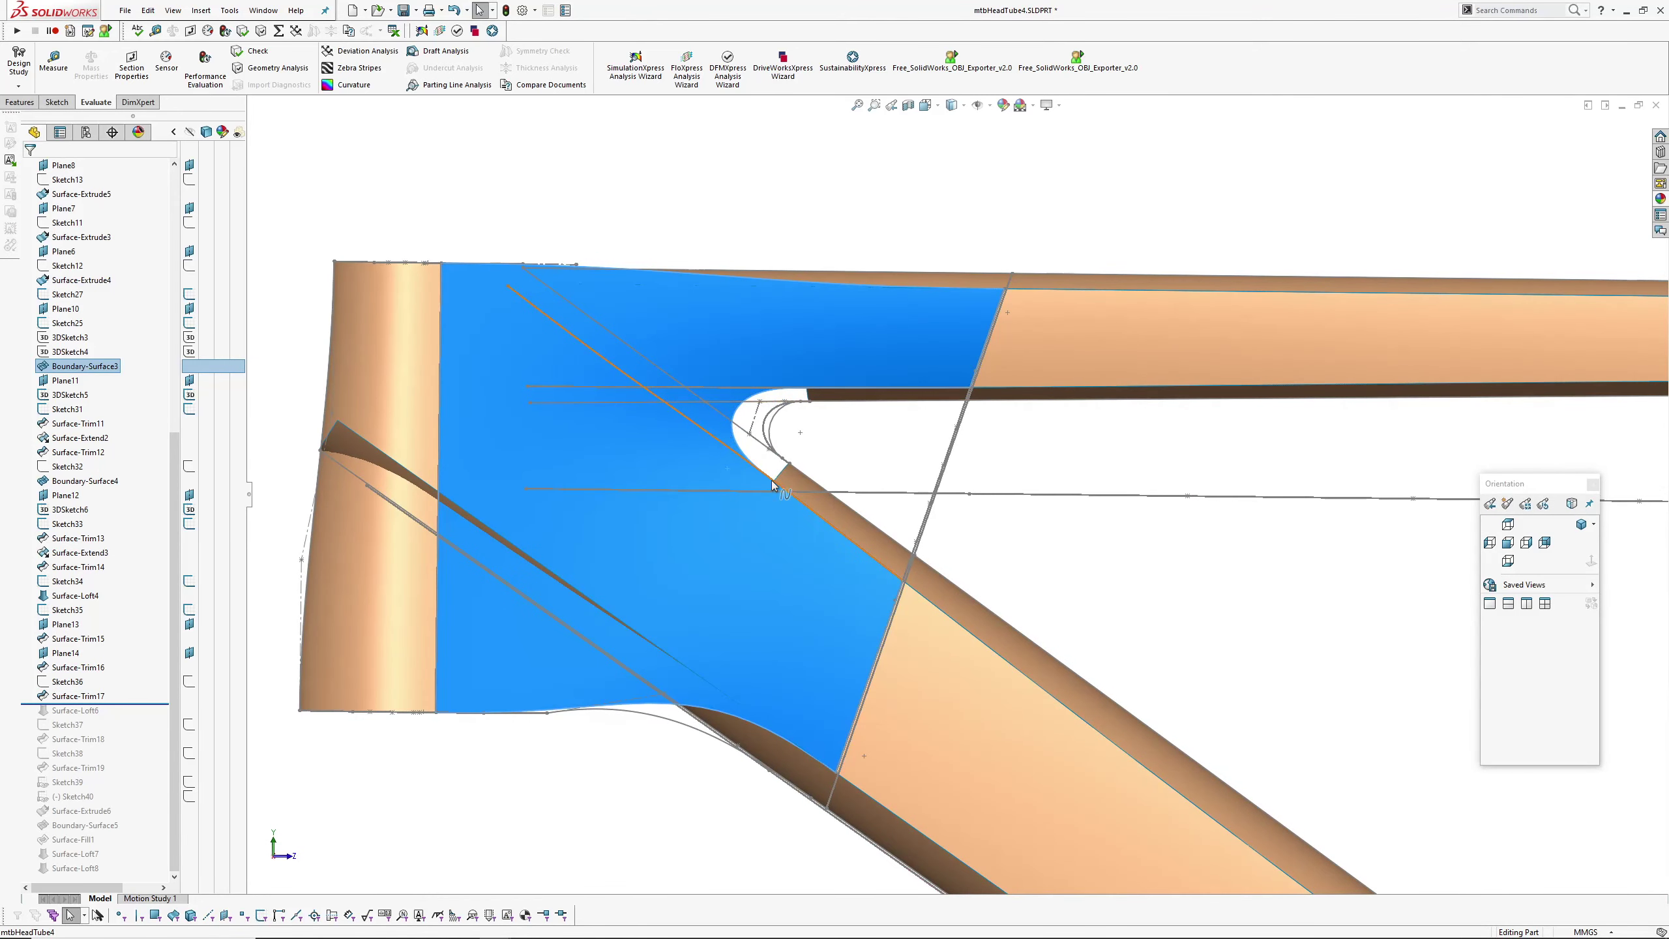
left_click(874, 441)
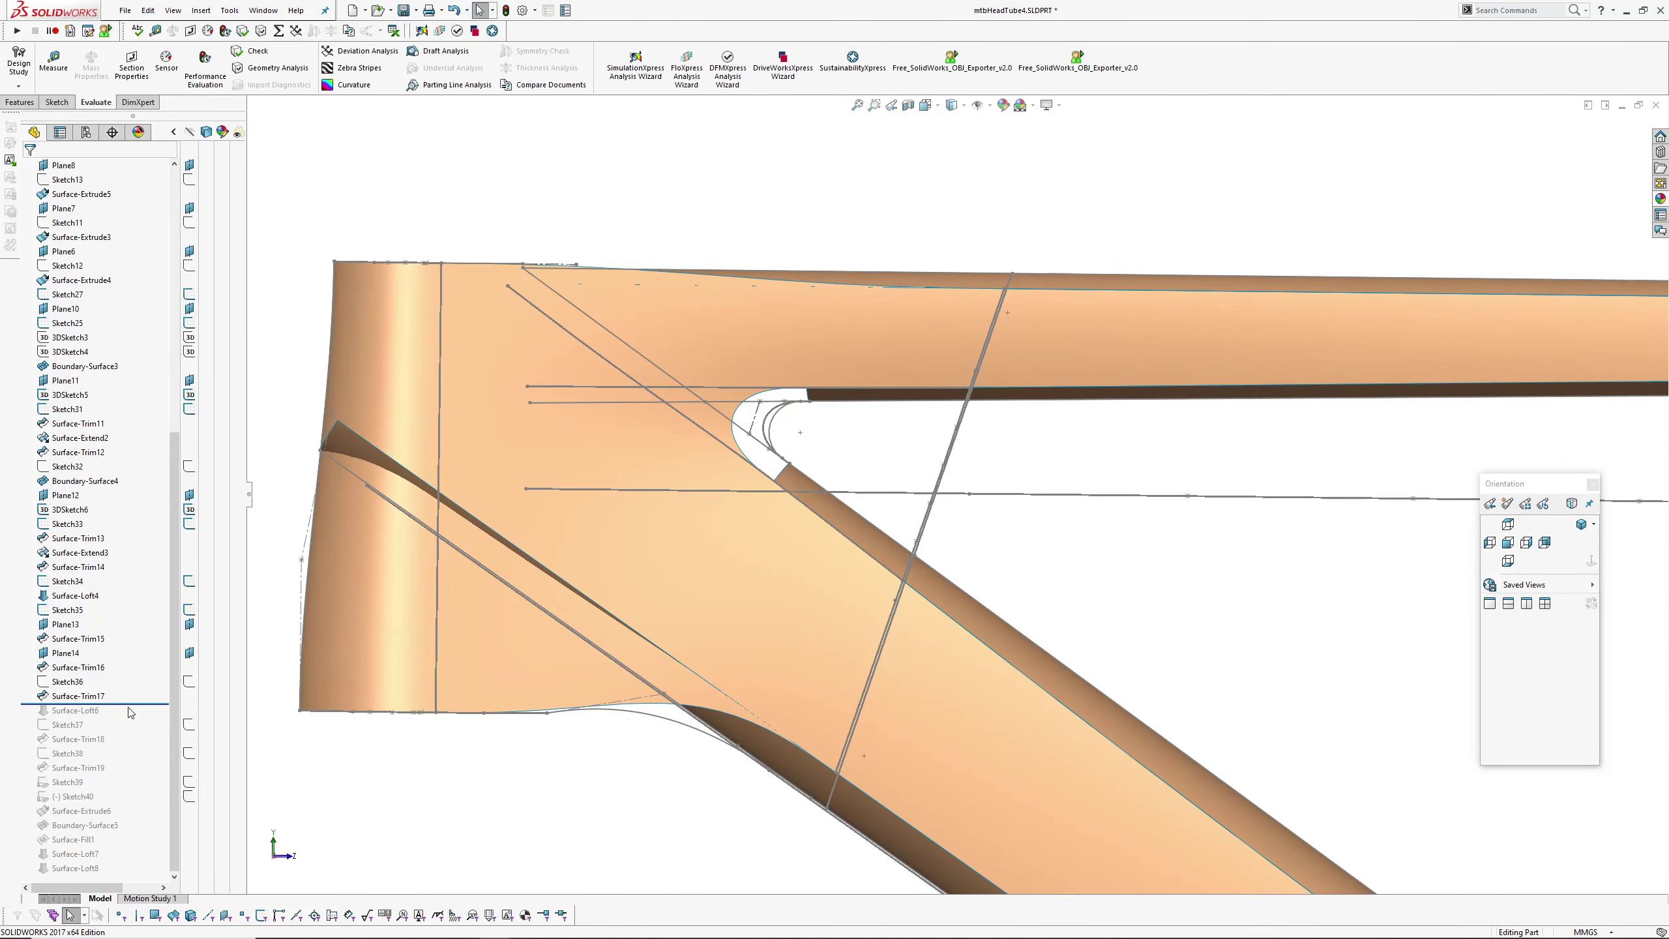
- Roll the feature history forward through Surface-Loft6 and inspect the lofted transition between the two tubes
left_click_drag(132, 705, 132, 717)
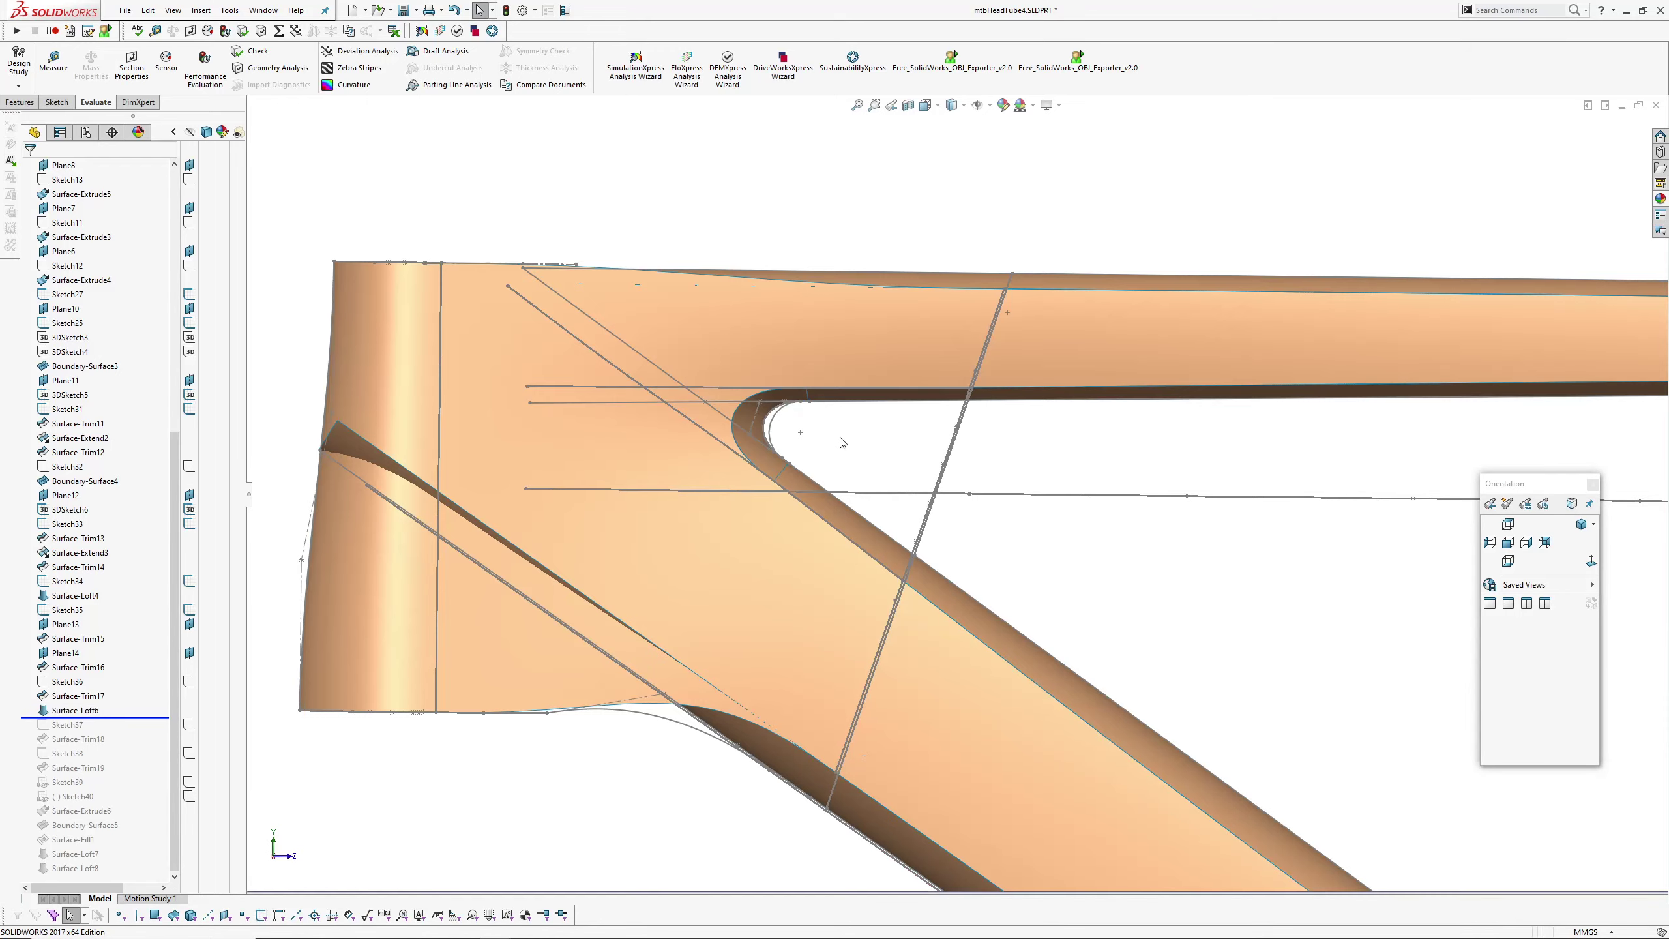
middle_click_drag(838, 444, 743, 407)
scroll(808, 438, "down", 4)
left_click(795, 444)
mouse_move(945, 481)
middle_mouse_down("ctrl")
mouse_move(926, 465)
mouse_move(883, 496)
mouse_move(1064, 533)
mouse_move(1056, 548)
mouse_move(959, 532)
mouse_move(902, 447)
mouse_move(902, 565)
mouse_move(987, 615)
mouse_move(998, 384)
mouse_move(966, 636)
mouse_move(996, 397)
mouse_move(1058, 522)
middle_mouse_up("ctrl")
scroll(917, 471, "up", 1)
left_click(912, 473)
scroll(913, 477, "up", 4)
- Hide the sketches and examine the lofted transition and the overall head tube junction
key("h")
scroll(883, 495, "down", 3)
key("c")
key("z")
key("Return")
scroll(979, 557, "down", 5)
middle_click_drag(1111, 599, 898, 469, "ctrl")
scroll(984, 519, "up", 3)
middle_click_drag(983, 517, 782, 406, "ctrl")
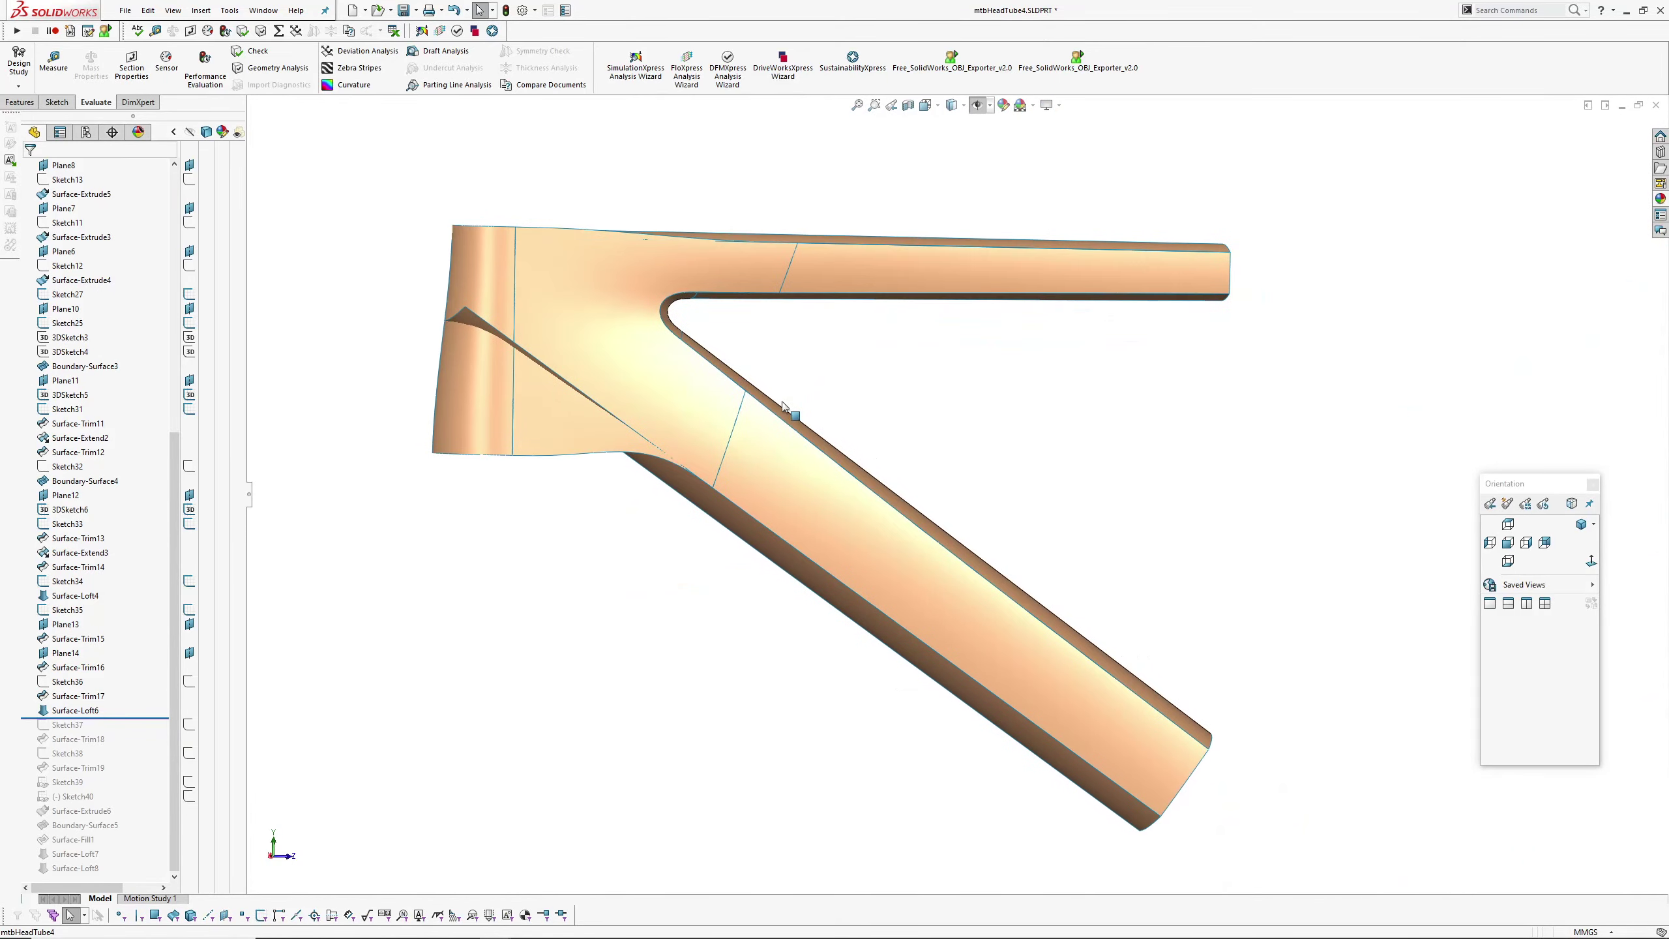
- Roll the feature history forward through Surface-Extrude6 and highlight Boundary-Surface3 to inspect its trimmed upper edge
left_click_drag(130, 718, 141, 763)
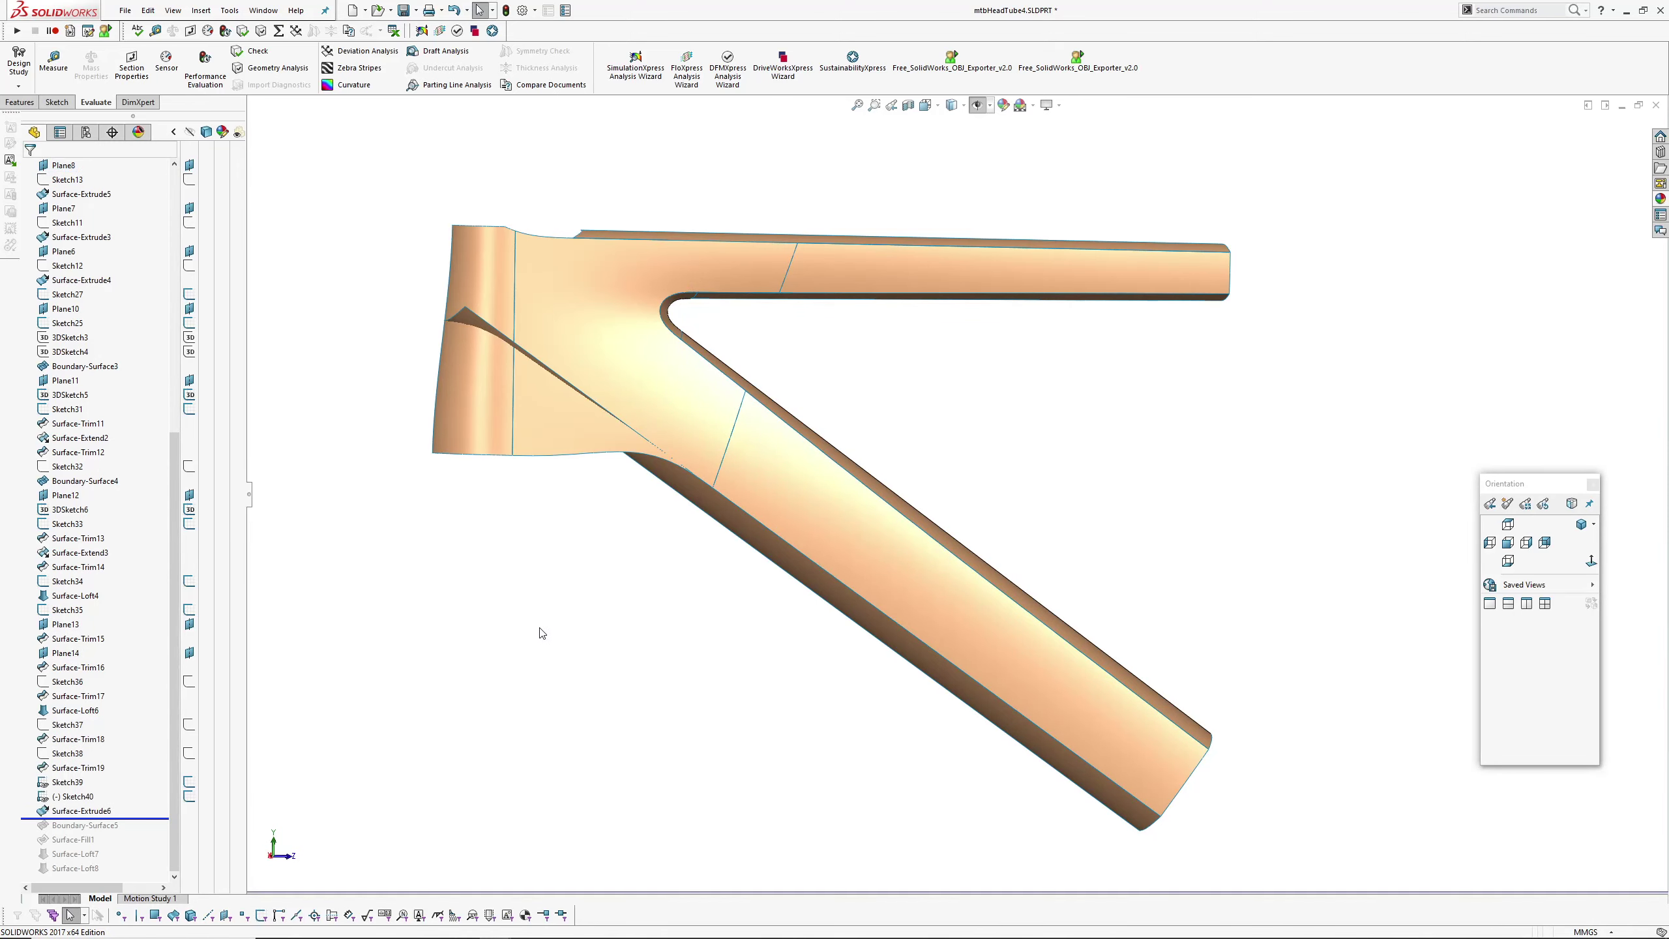
scroll(656, 342, "down", 5)
middle_click_drag(678, 358, 651, 288)
left_click(562, 323)
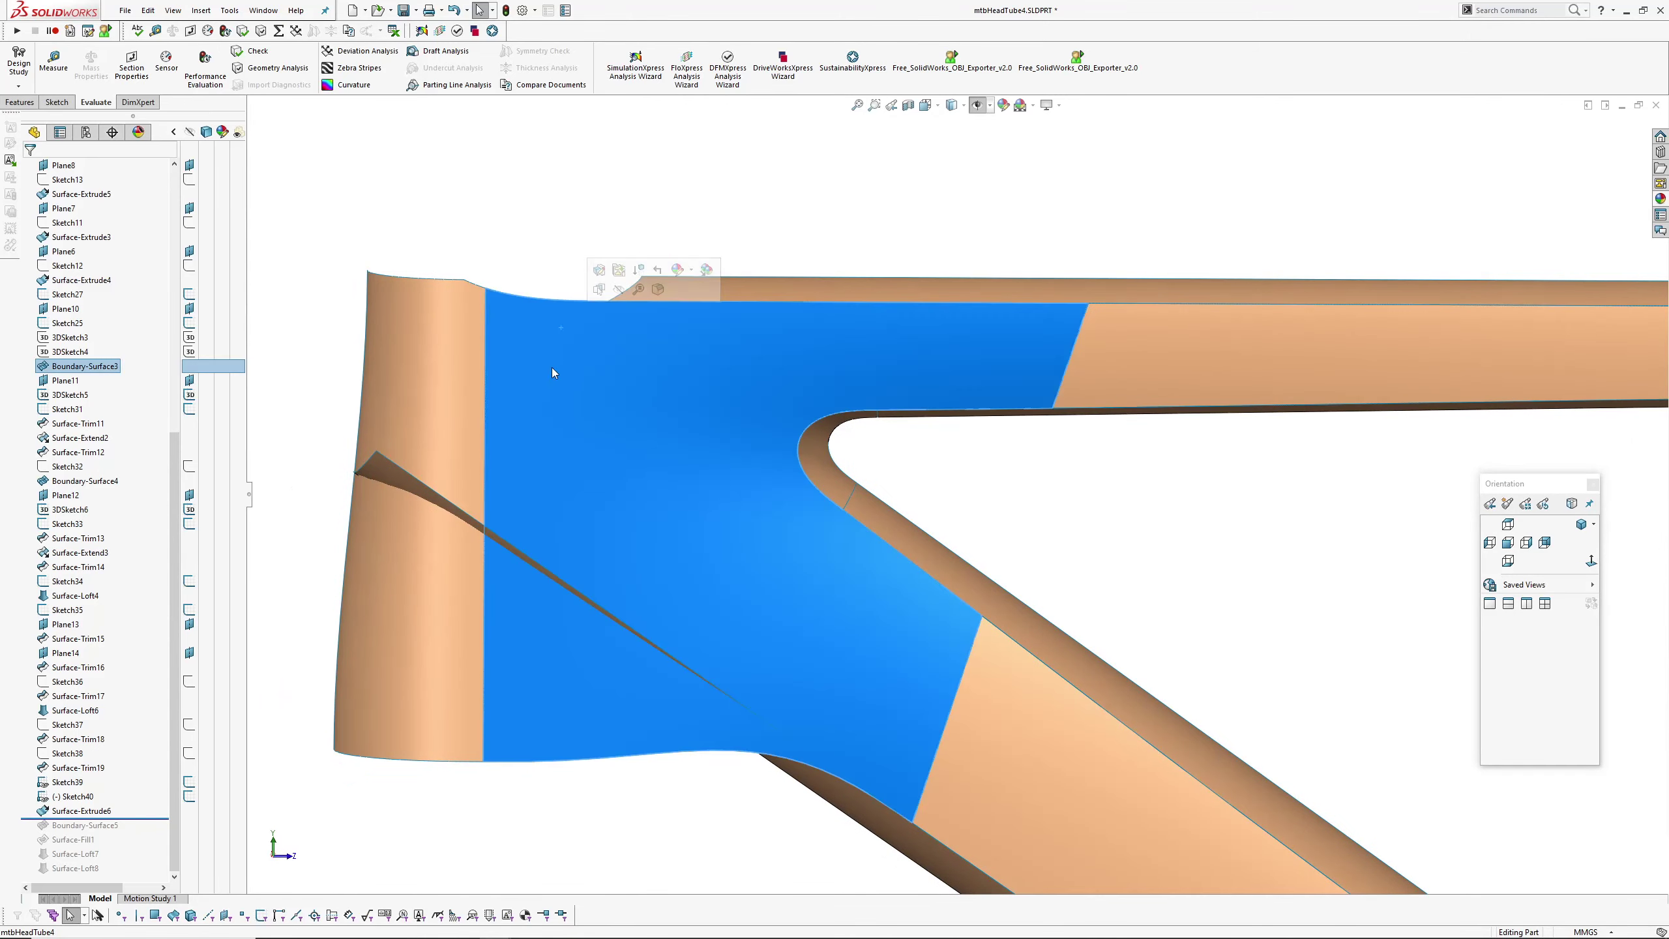
- Highlight Sketch40, show the hidden sketches and inspect the curvature combs along the head tube's upper edge
left_click(80, 796)
mouse_move(659, 402)
middle_mouse_down()
mouse_move(567, 484)
mouse_move(656, 268)
mouse_move(660, 350)
mouse_move(602, 402)
mouse_move(567, 380)
middle_mouse_up()
left_click(643, 395)
key("h")
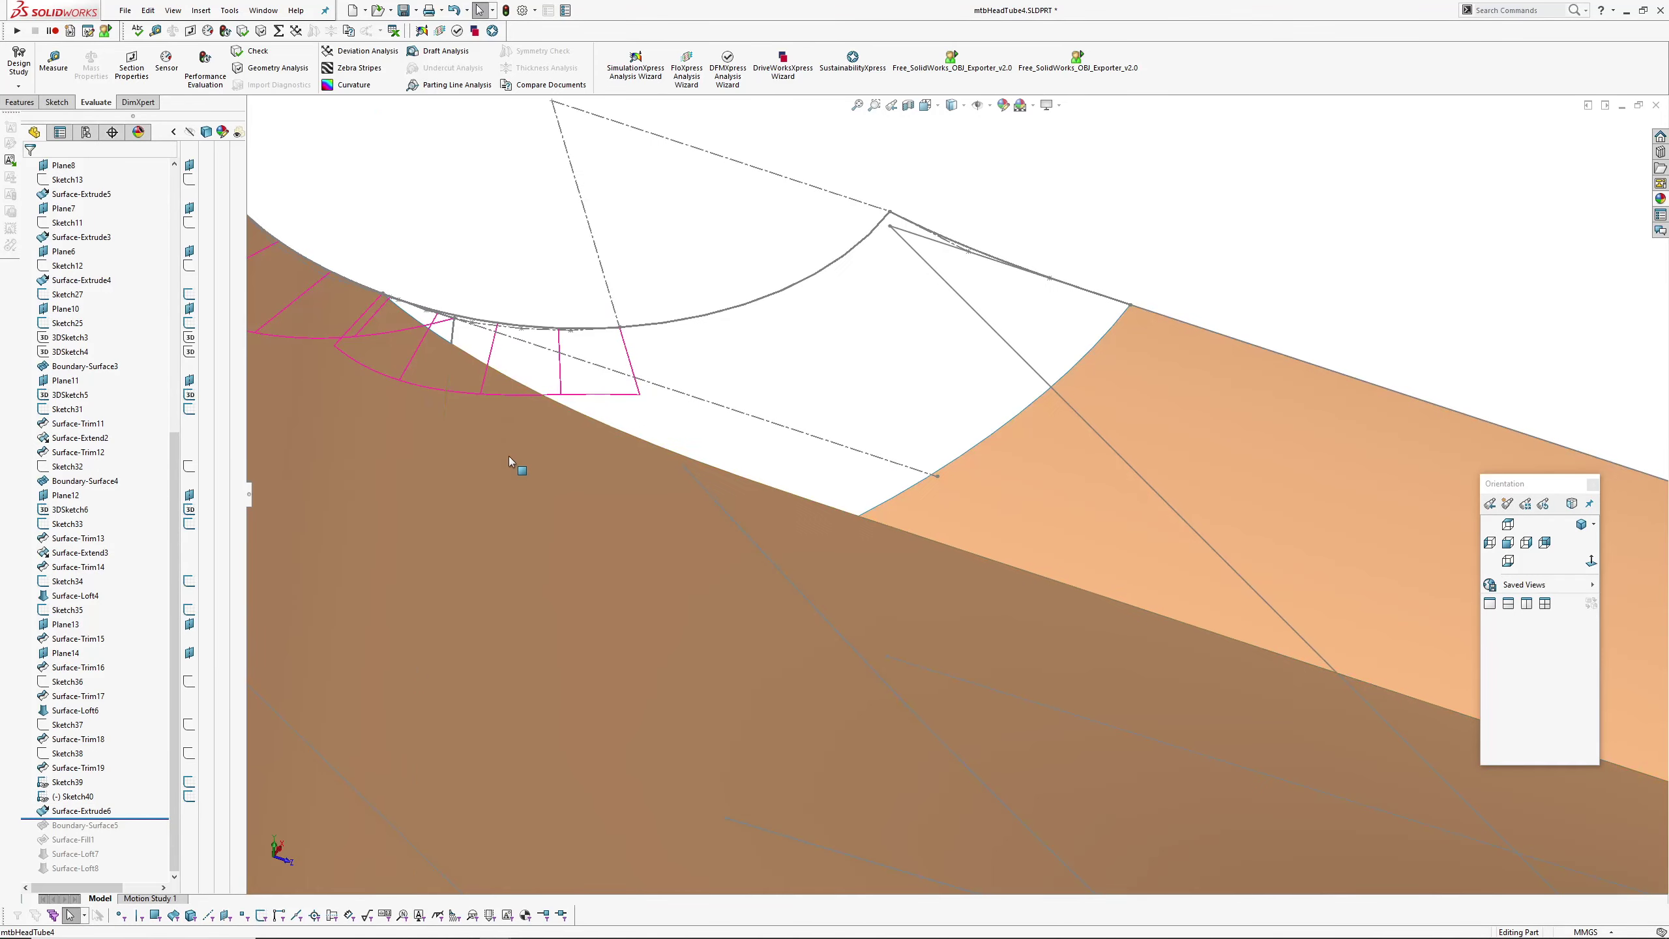
middle_click_drag(508, 457, 560, 268)
left_click(586, 477)
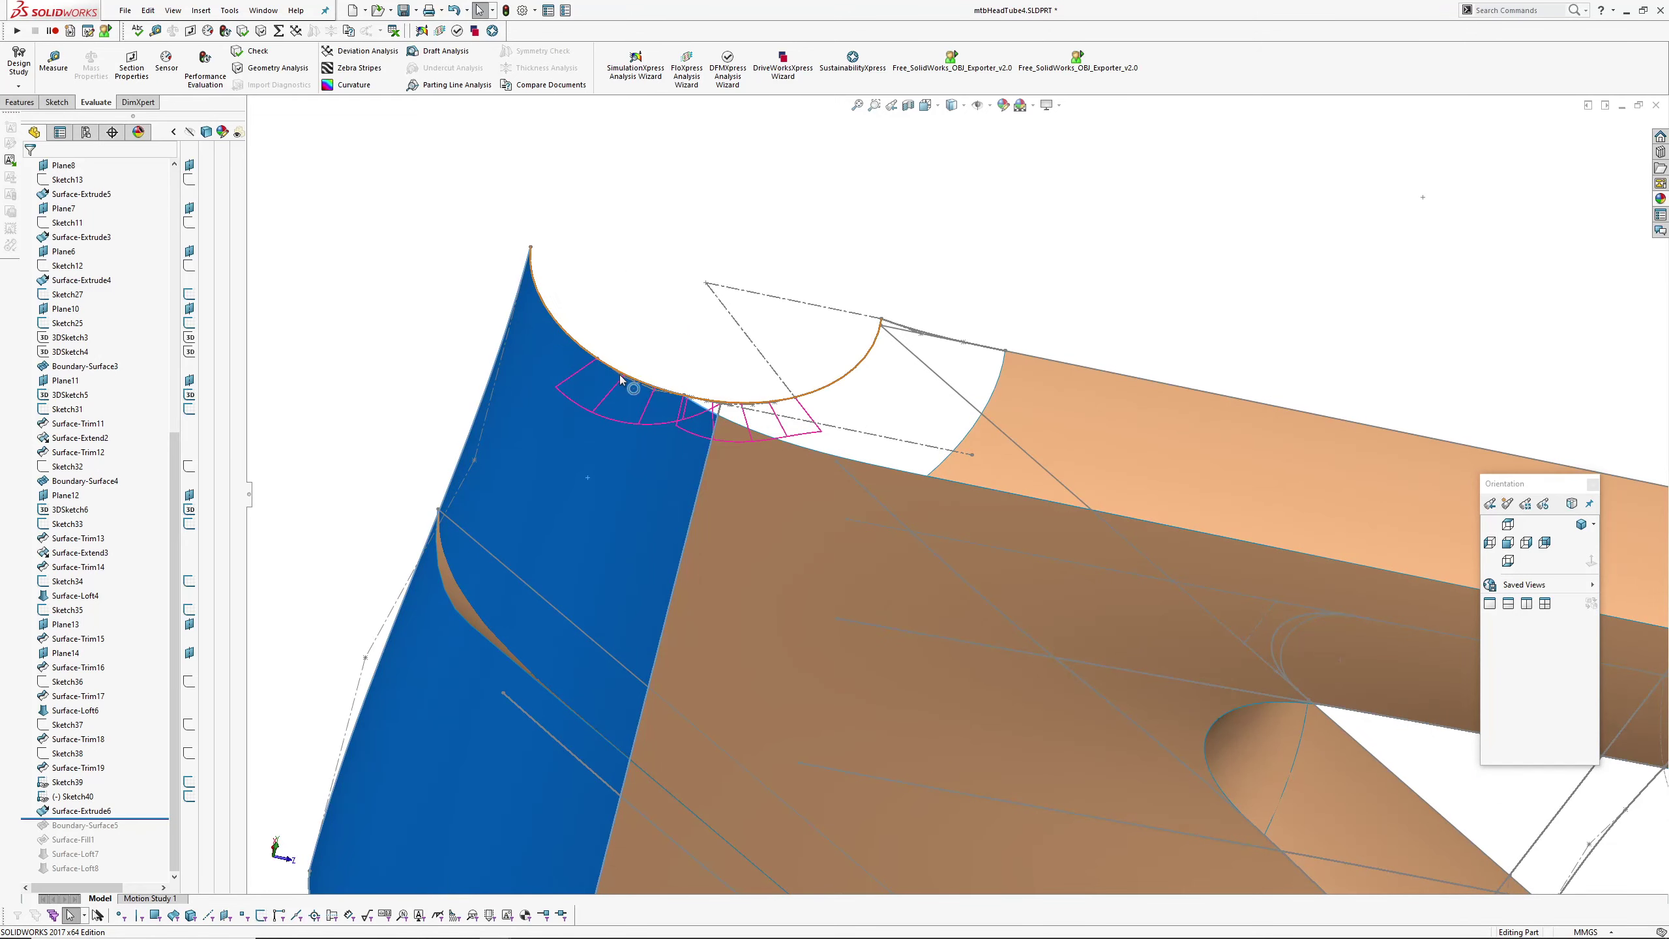
- Toggle the sketch display off and on to examine the open gap between the head tube and upper tube
scroll(733, 408, "down", 4)
mouse_move(770, 423)
middle_mouse_down()
mouse_move(750, 377)
mouse_move(794, 339)
middle_mouse_up()
left_click(794, 339)
key("h")
scroll(905, 431, "up", 2)
mouse_move(905, 432)
middle_mouse_down()
mouse_move(928, 436)
mouse_move(916, 451)
mouse_move(1032, 474)
middle_mouse_up()
key("h")
scroll(922, 451, "up", 3)
scroll(819, 519, "down", 5)
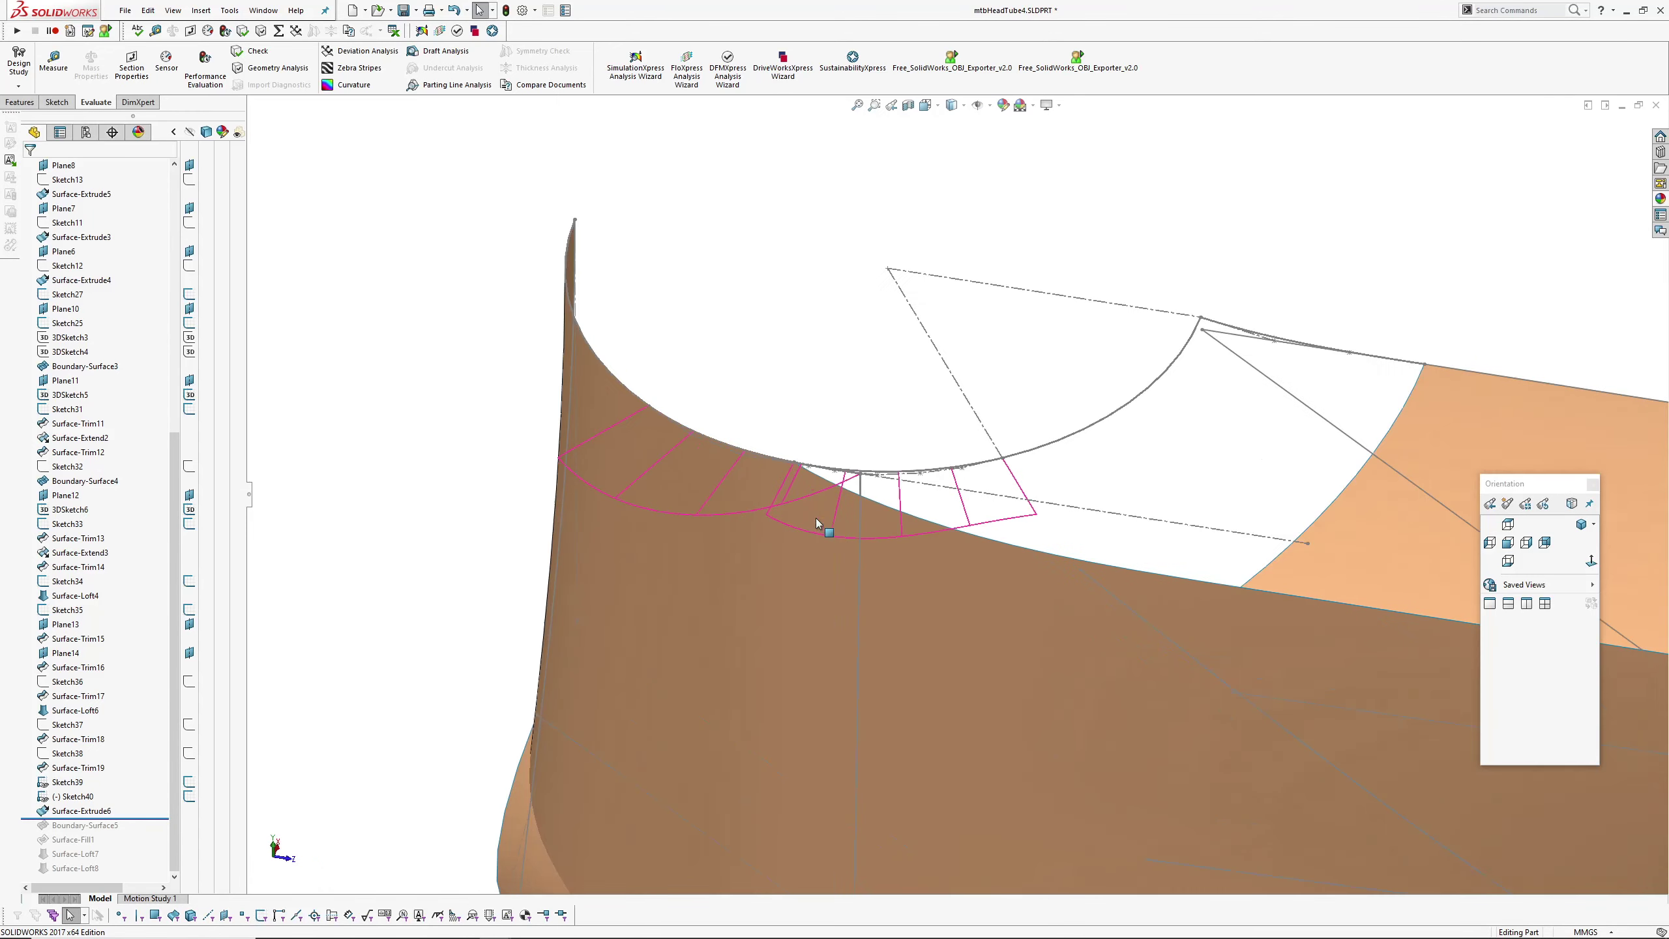
- Display the model in wireframe and inspect how the head tube arc and the curvature-combed spline meet along the upper edge
scroll(817, 436, "down", 3)
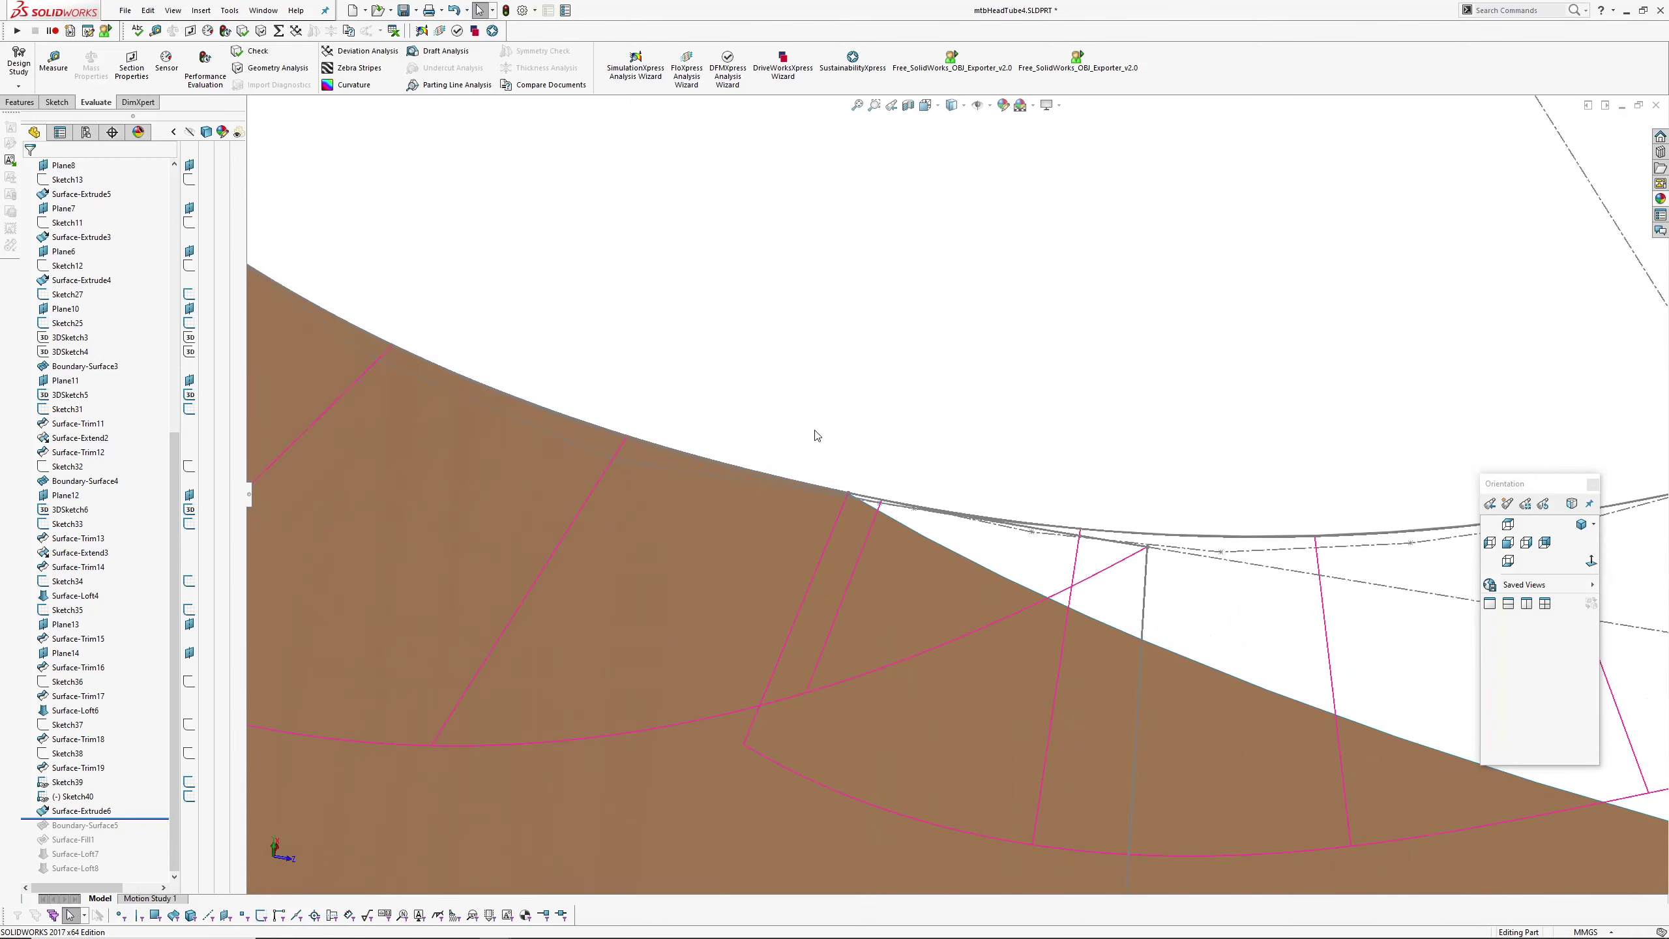
key("w")
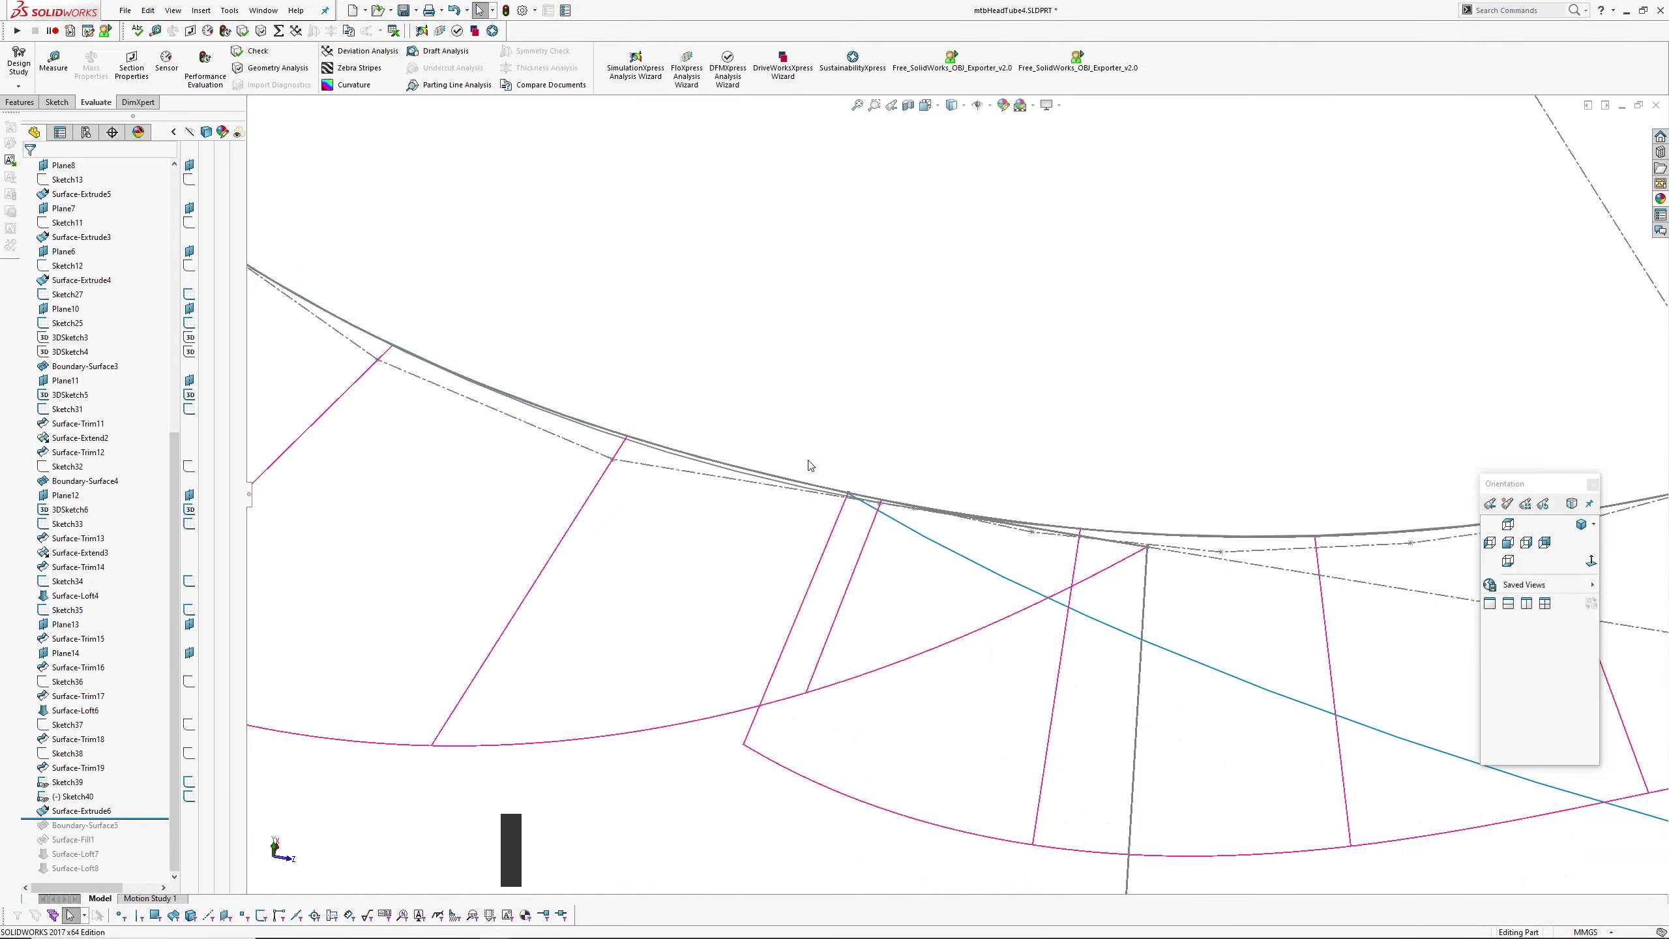
scroll(809, 465, "up", 2)
middle_click_drag(809, 466, 831, 481)
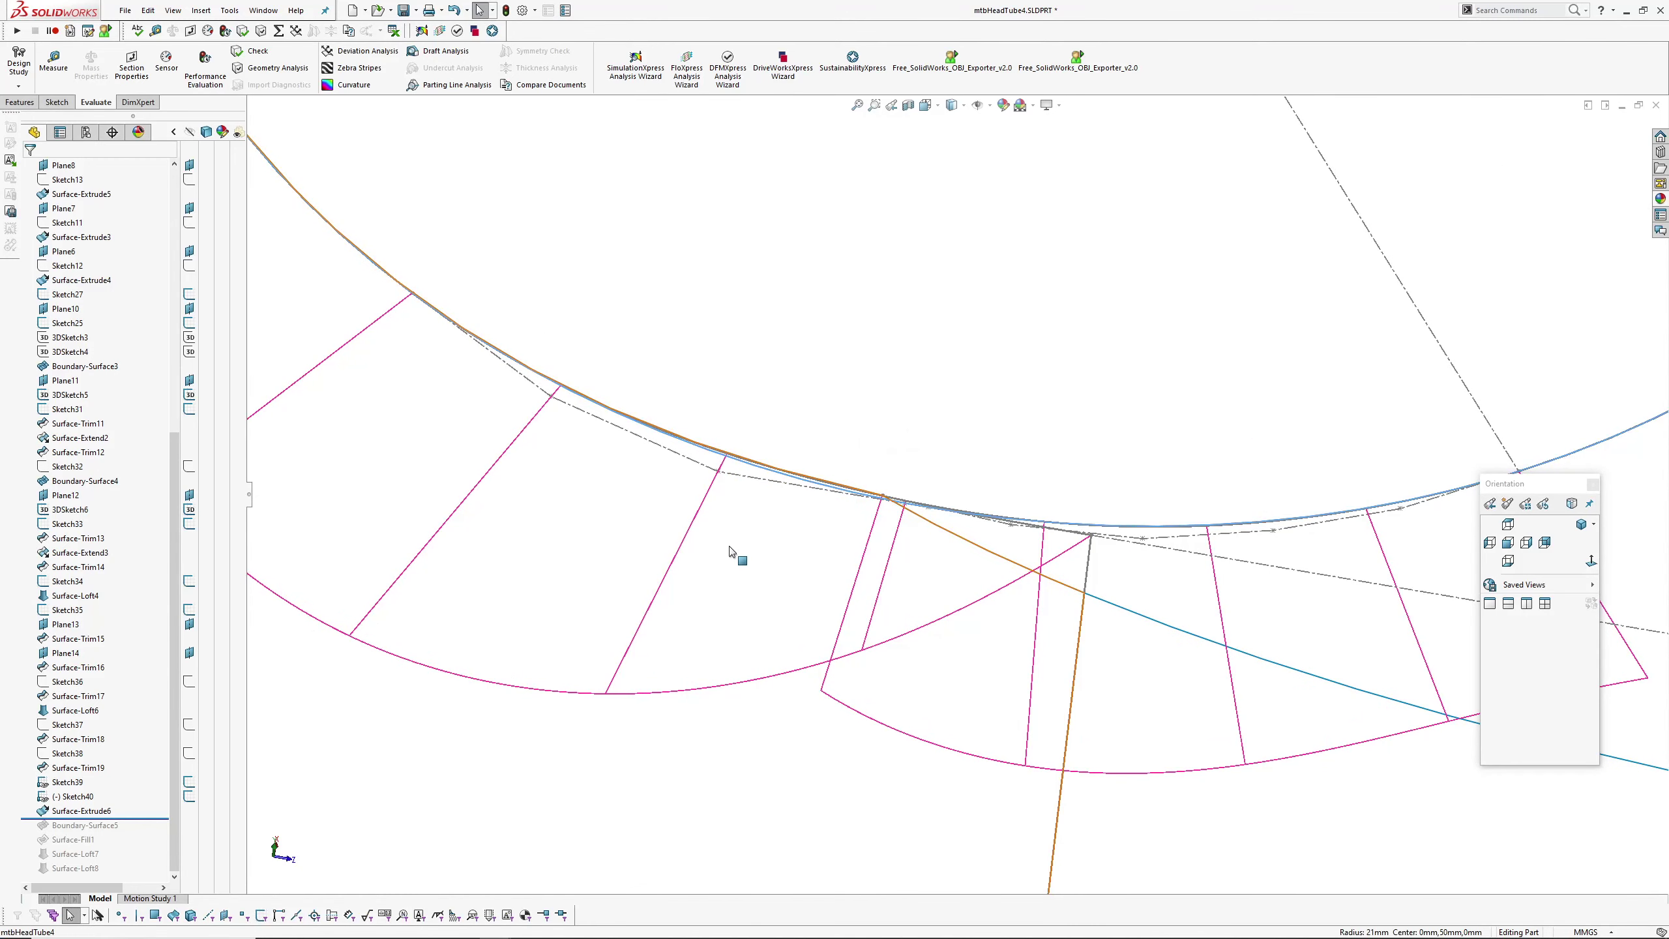
scroll(755, 566, "up", 3)
scroll(987, 523, "down", 5)
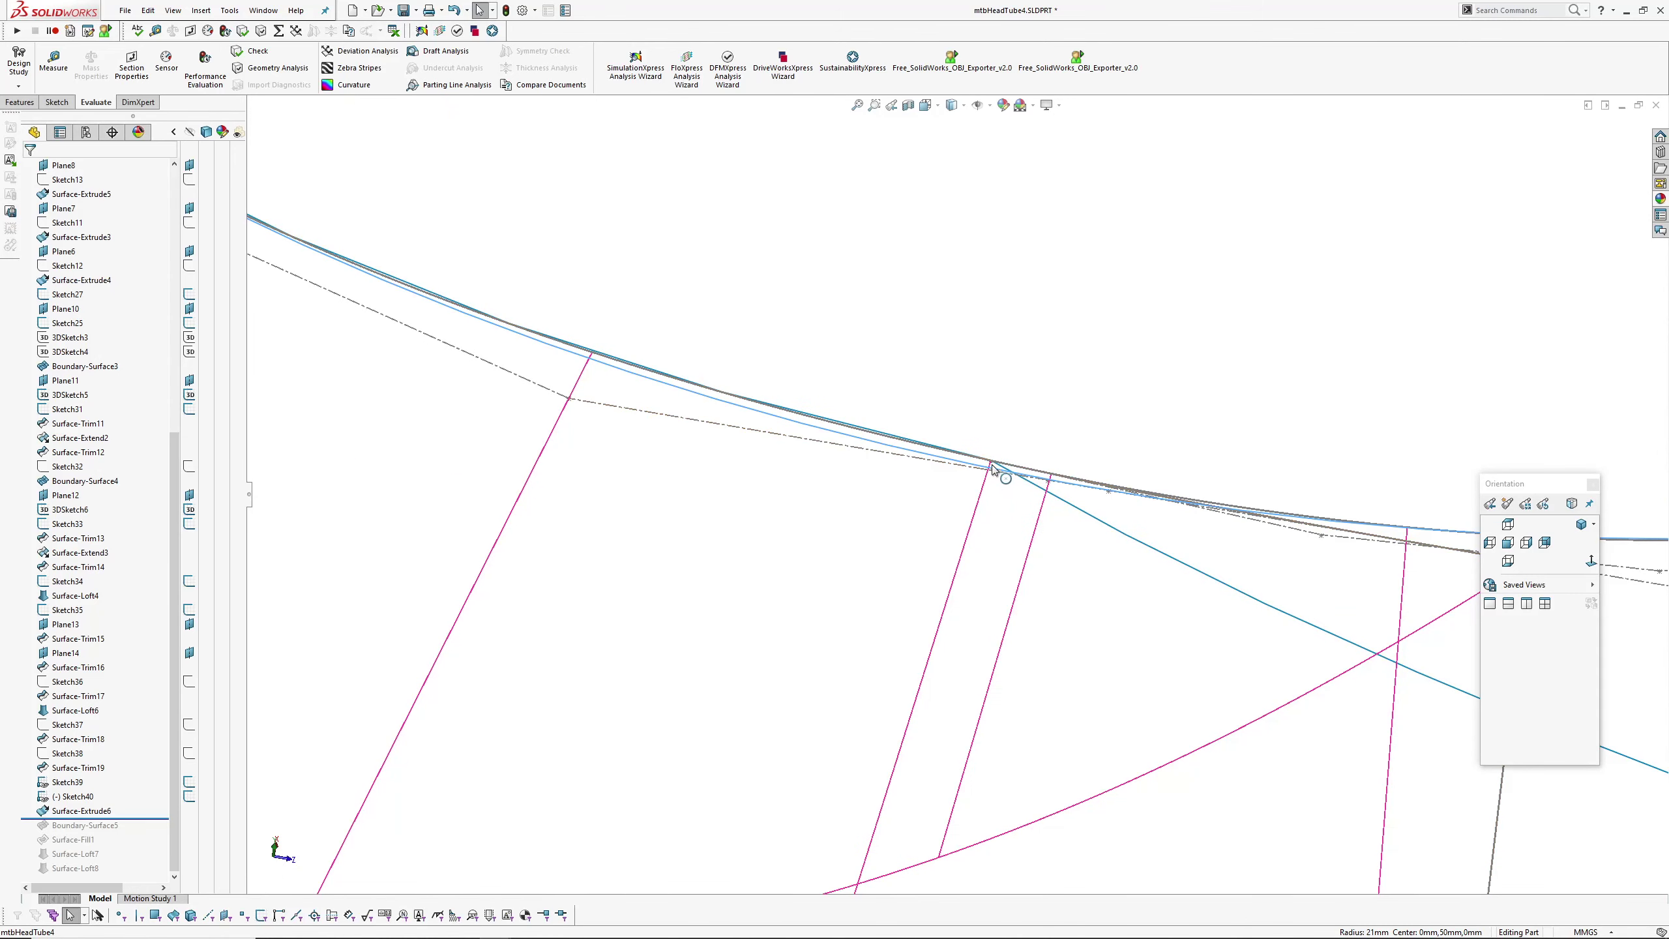
- Return to the shaded display, hide and reshow the sketches, and examine the head tube's upper edge beside the gap
key("h")
scroll(992, 468, "up", 8)
key("s")
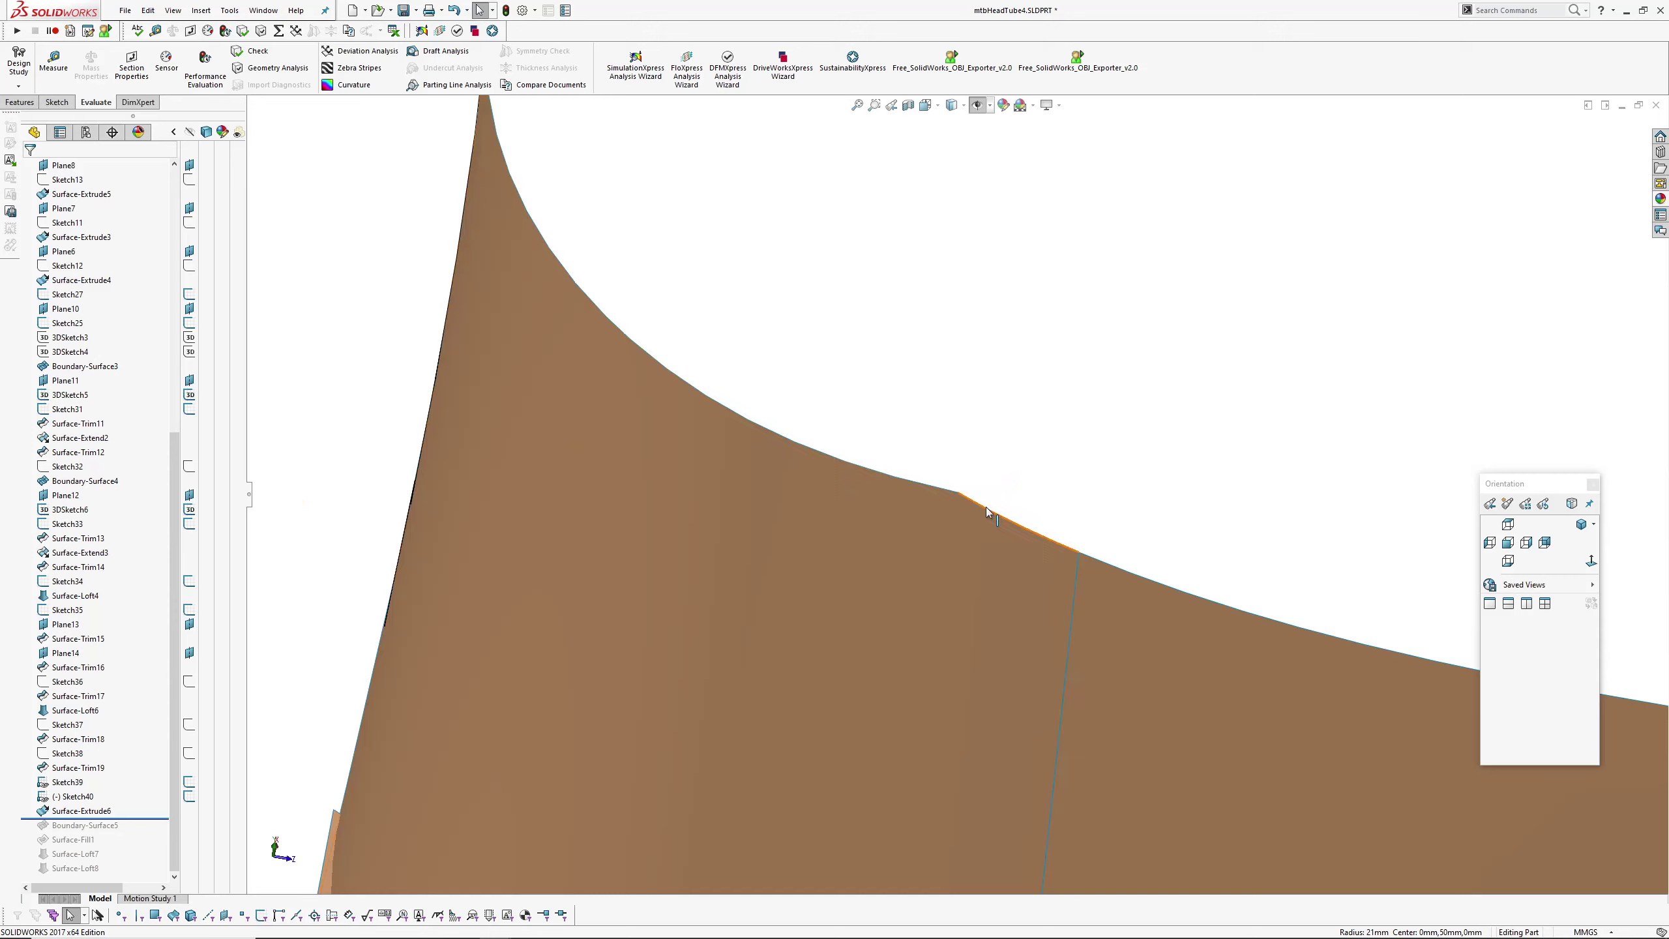
scroll(985, 510, "up", 3)
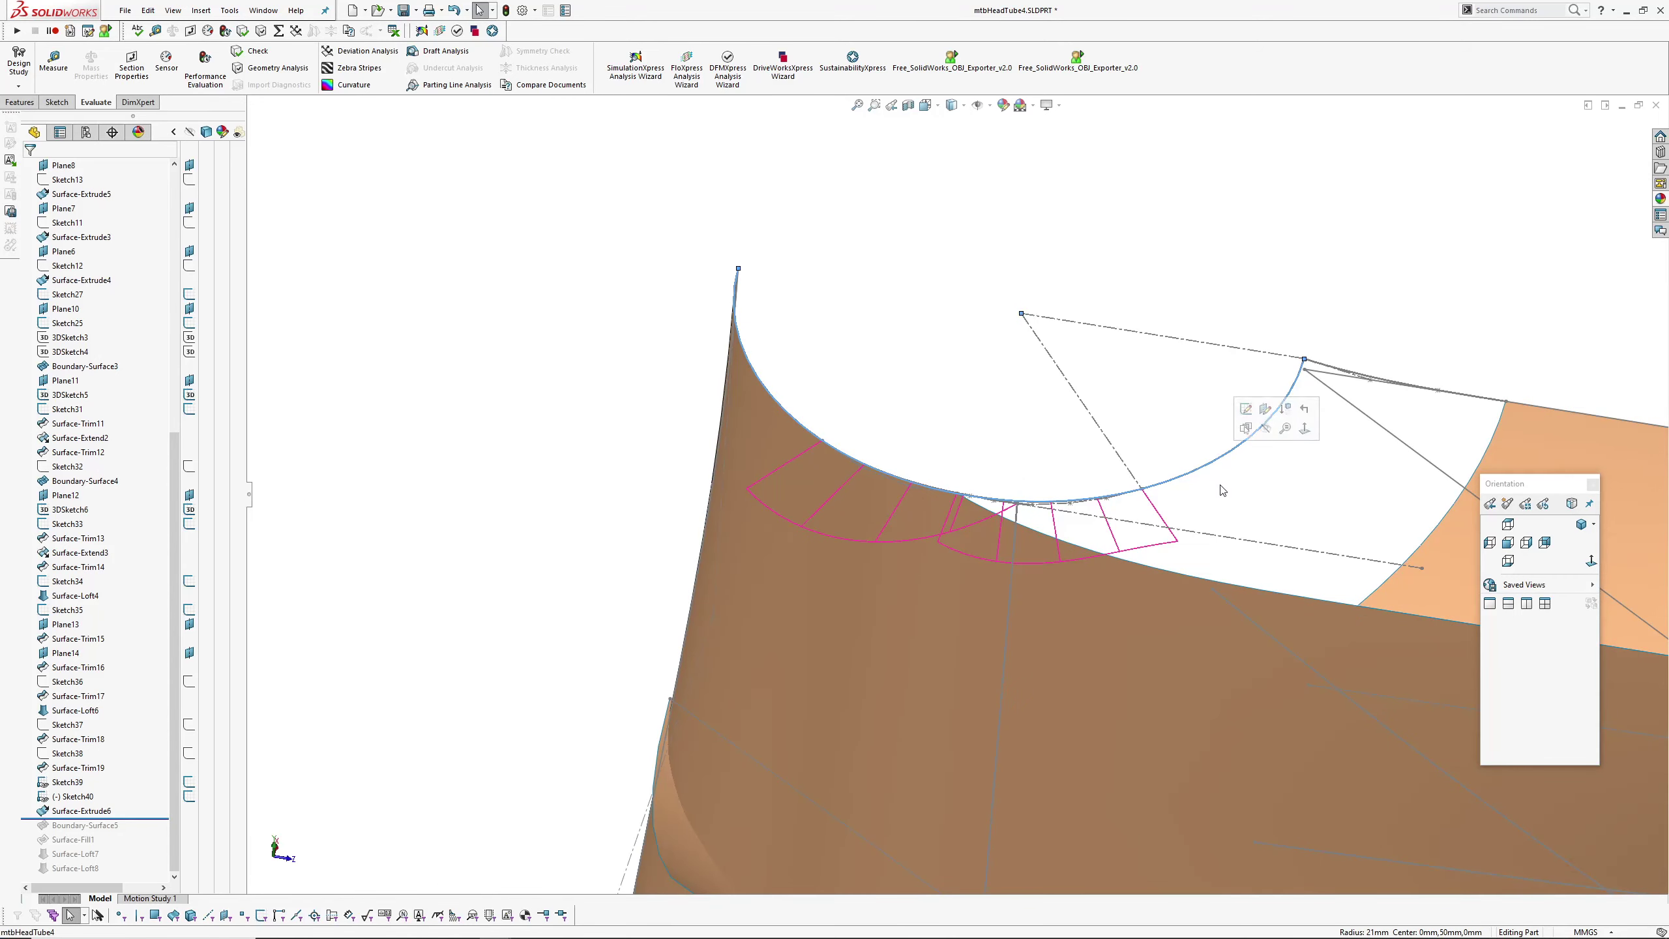
middle_click_drag(1220, 485, 1079, 480, "ctrl")
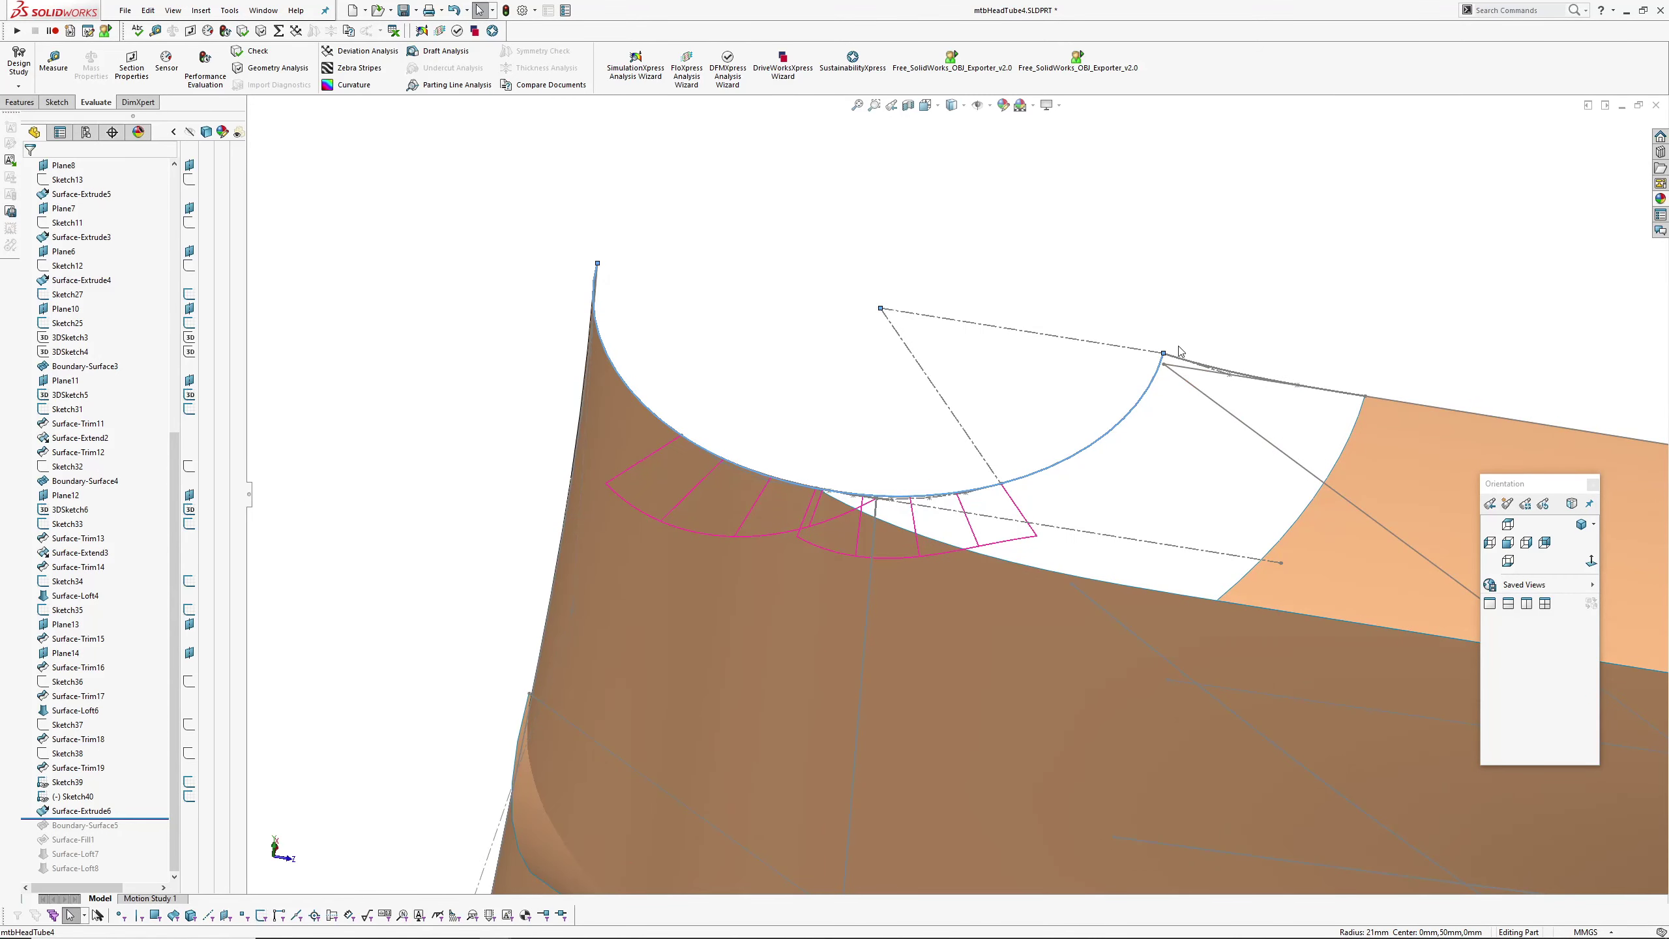
middle_click_drag(866, 464, 899, 403, "ctrl")
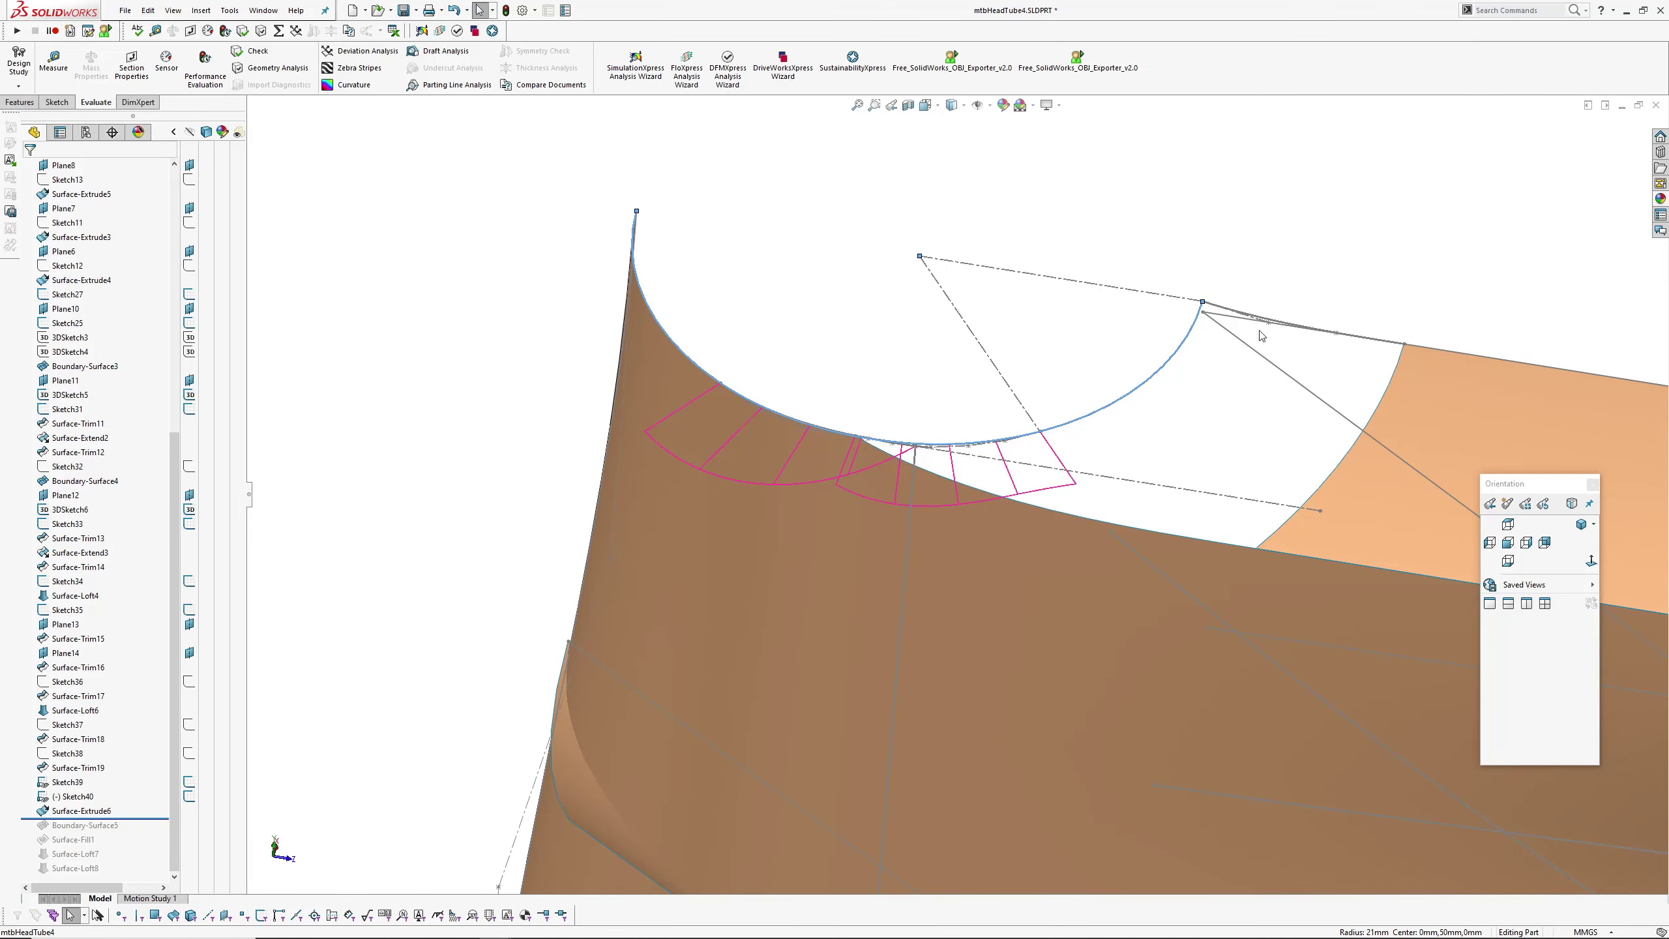
- Highlight the head tube surface below the curvature combs and inspect its trimmed corner at the gap
scroll(872, 464, "down", 8)
left_click(811, 458)
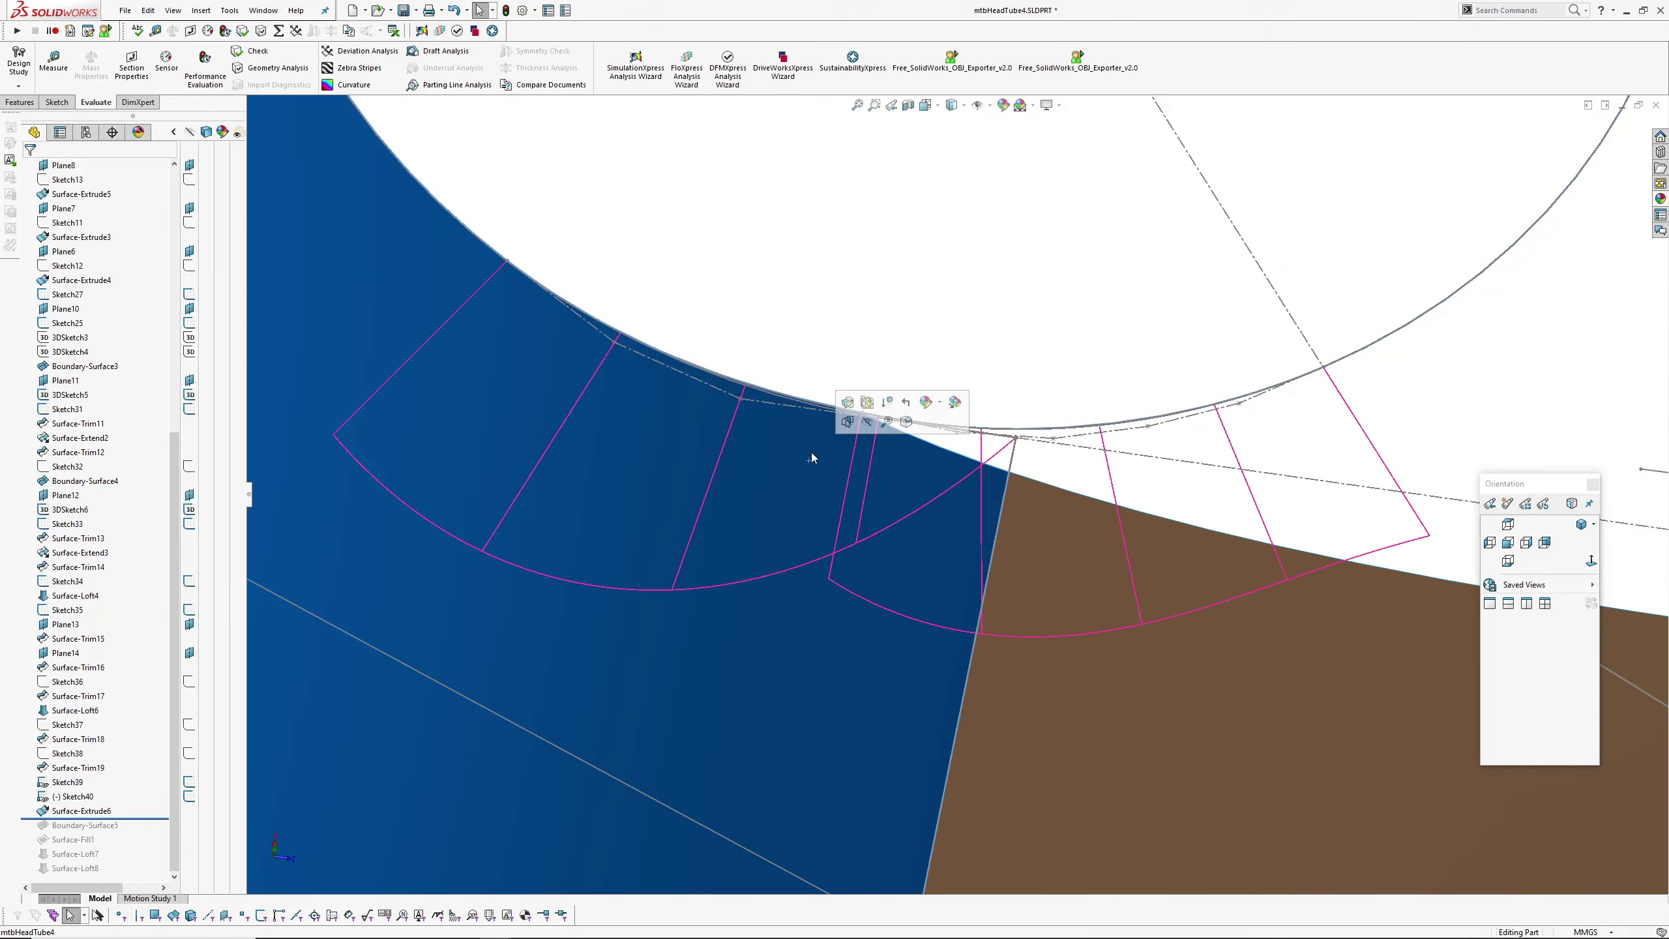
left_click(836, 372)
scroll(837, 373, "up", 2)
key("h")
scroll(915, 450, "up", 1)
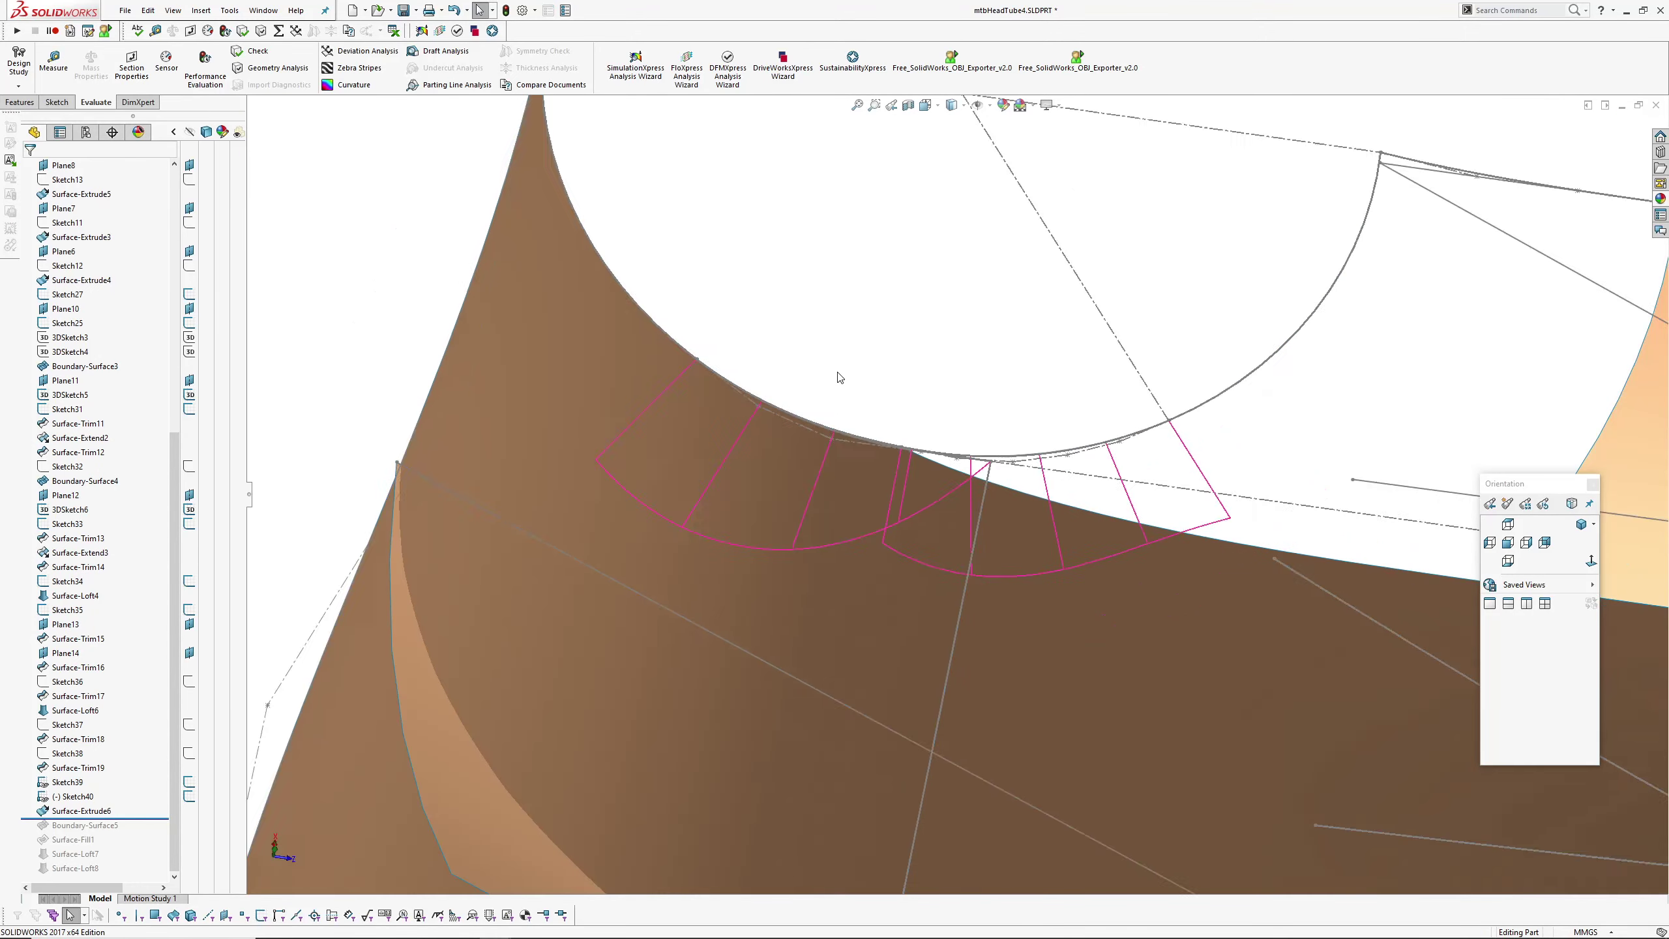
- Highlight the head tube arc and the short spline beside it to compare how the two curves run across the gap
left_click(896, 444)
middle_click_drag(907, 449, 1105, 503)
key("h")
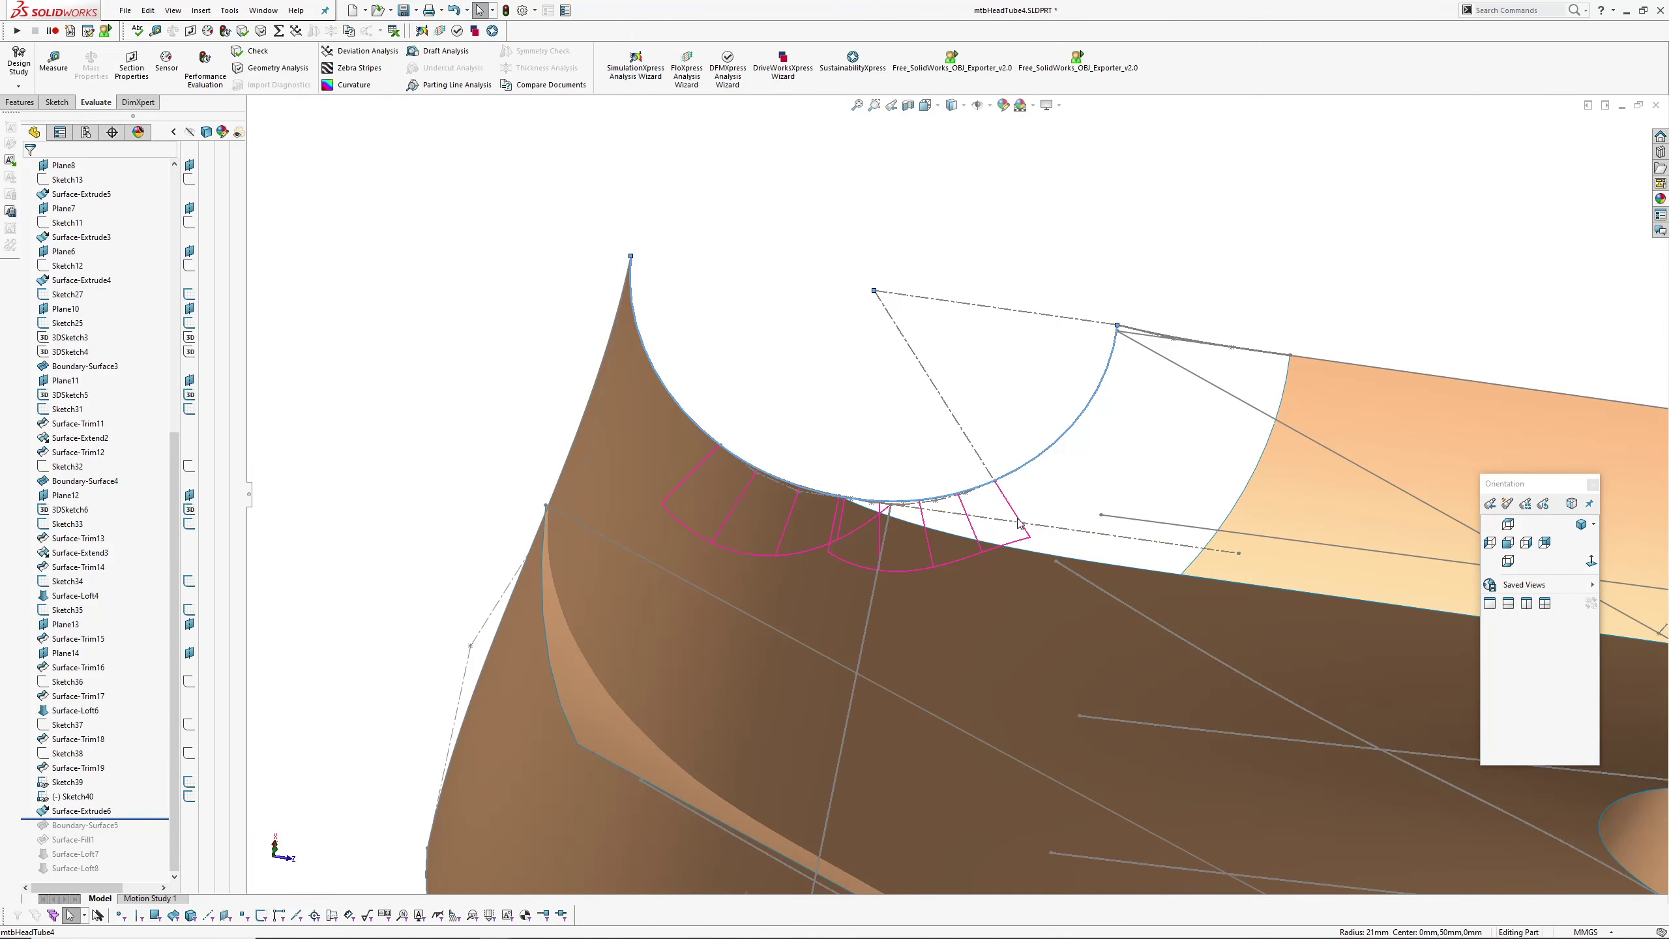
scroll(853, 517, "down", 5)
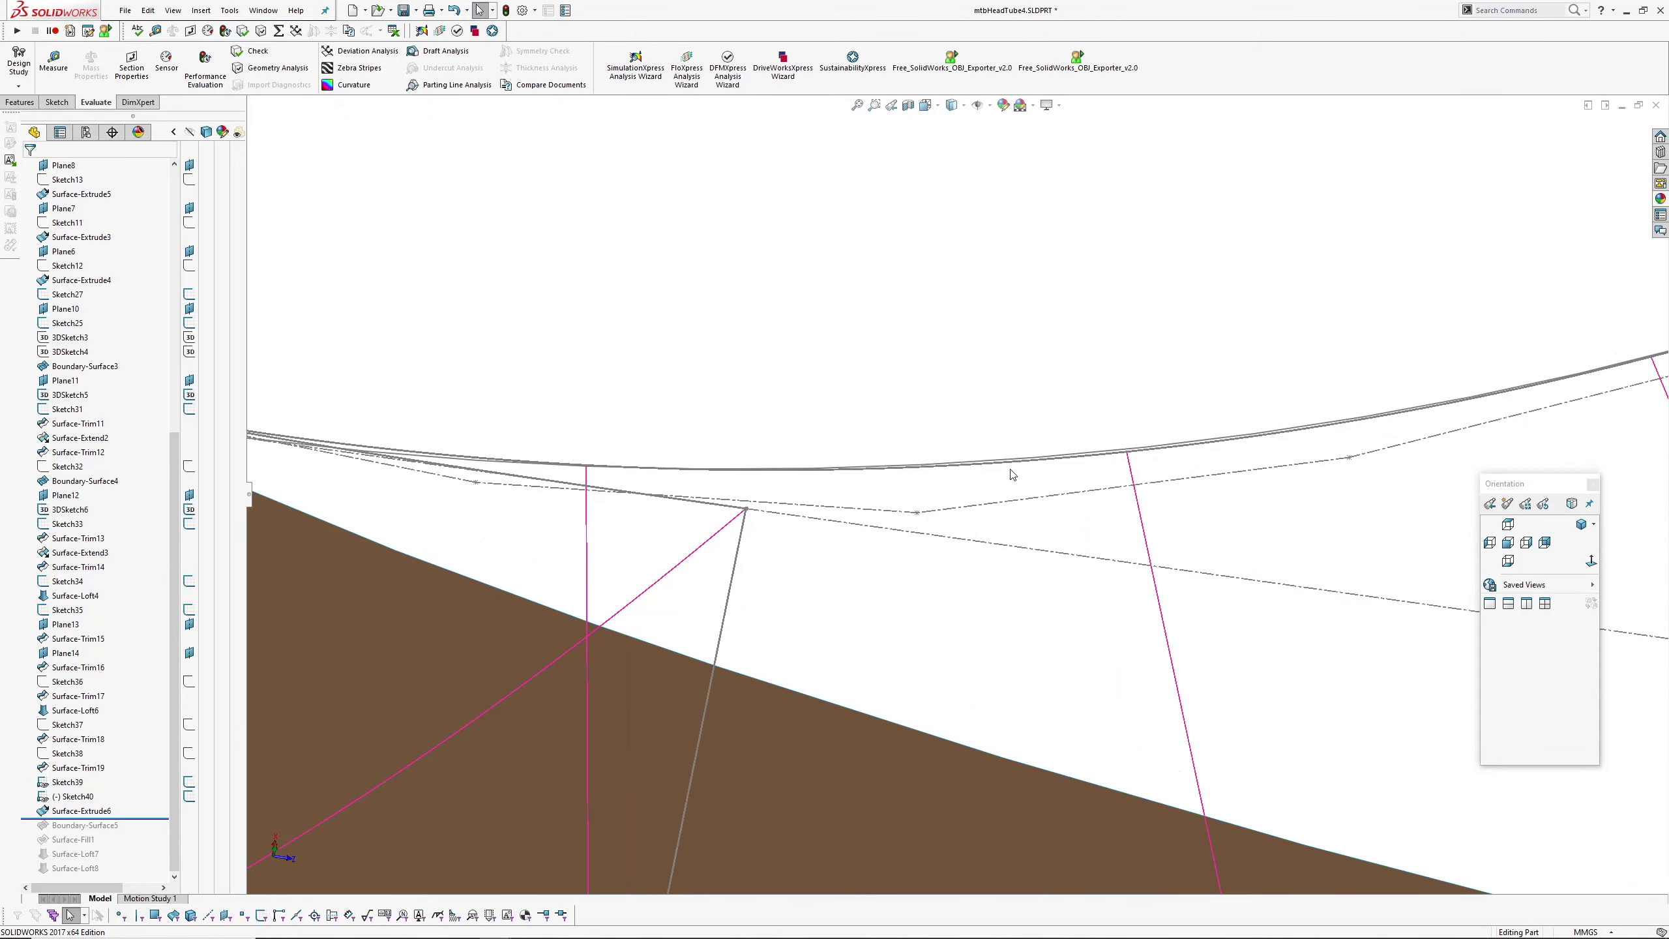
left_click(1012, 468)
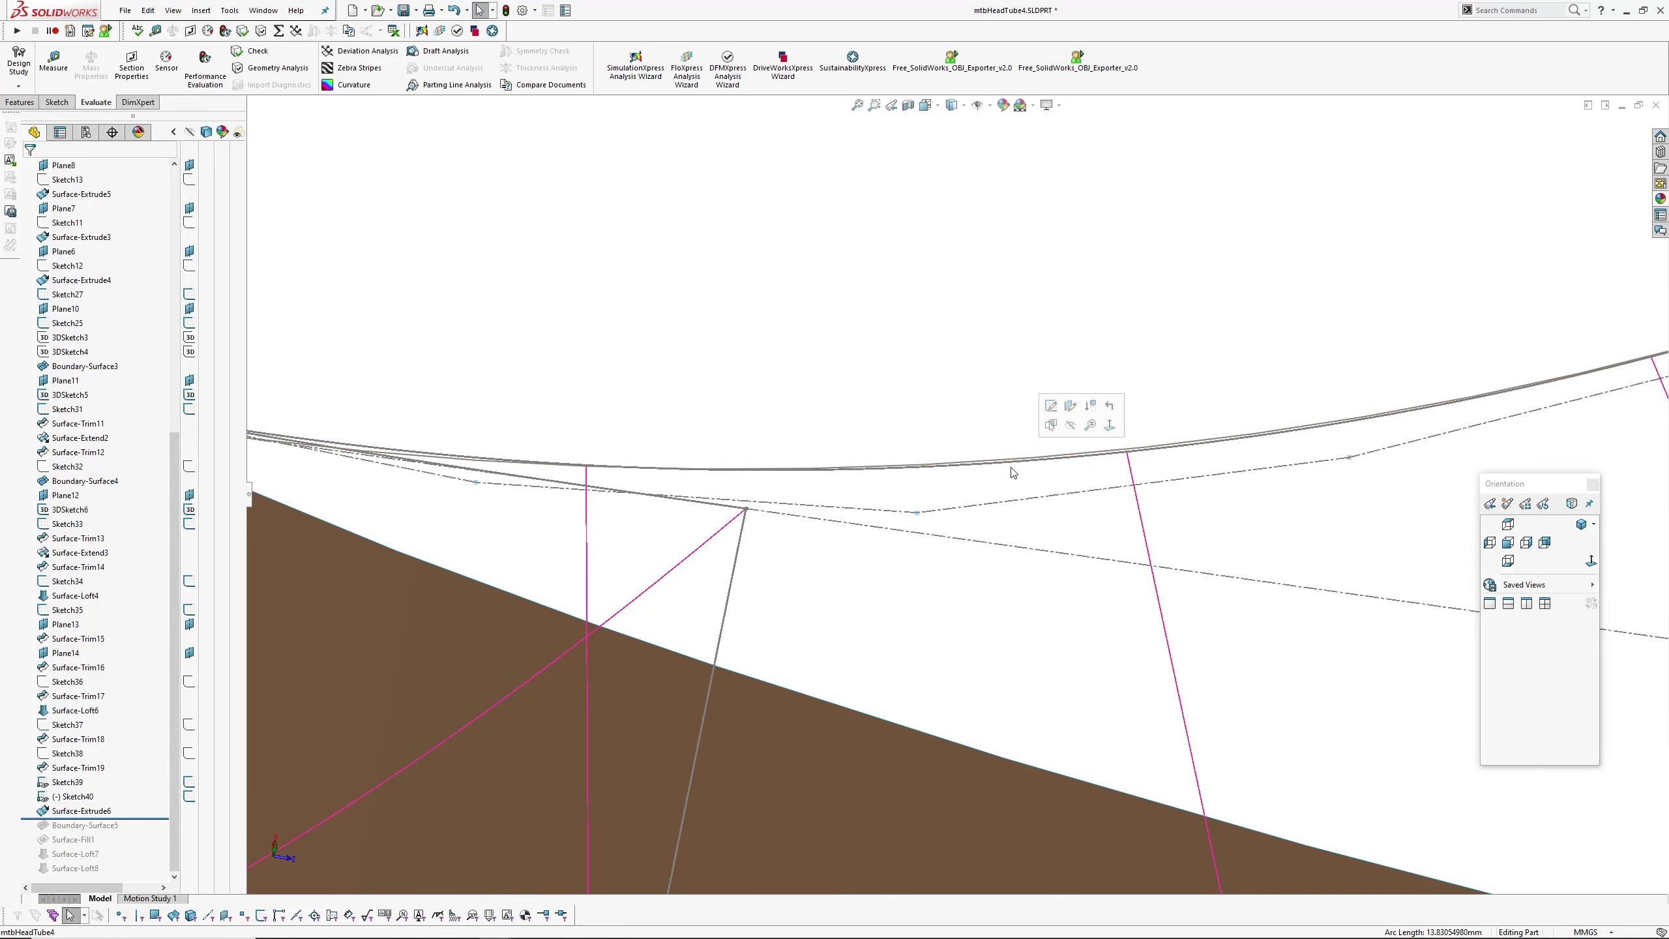
middle_click_drag(1012, 478, 821, 468)
key("h")
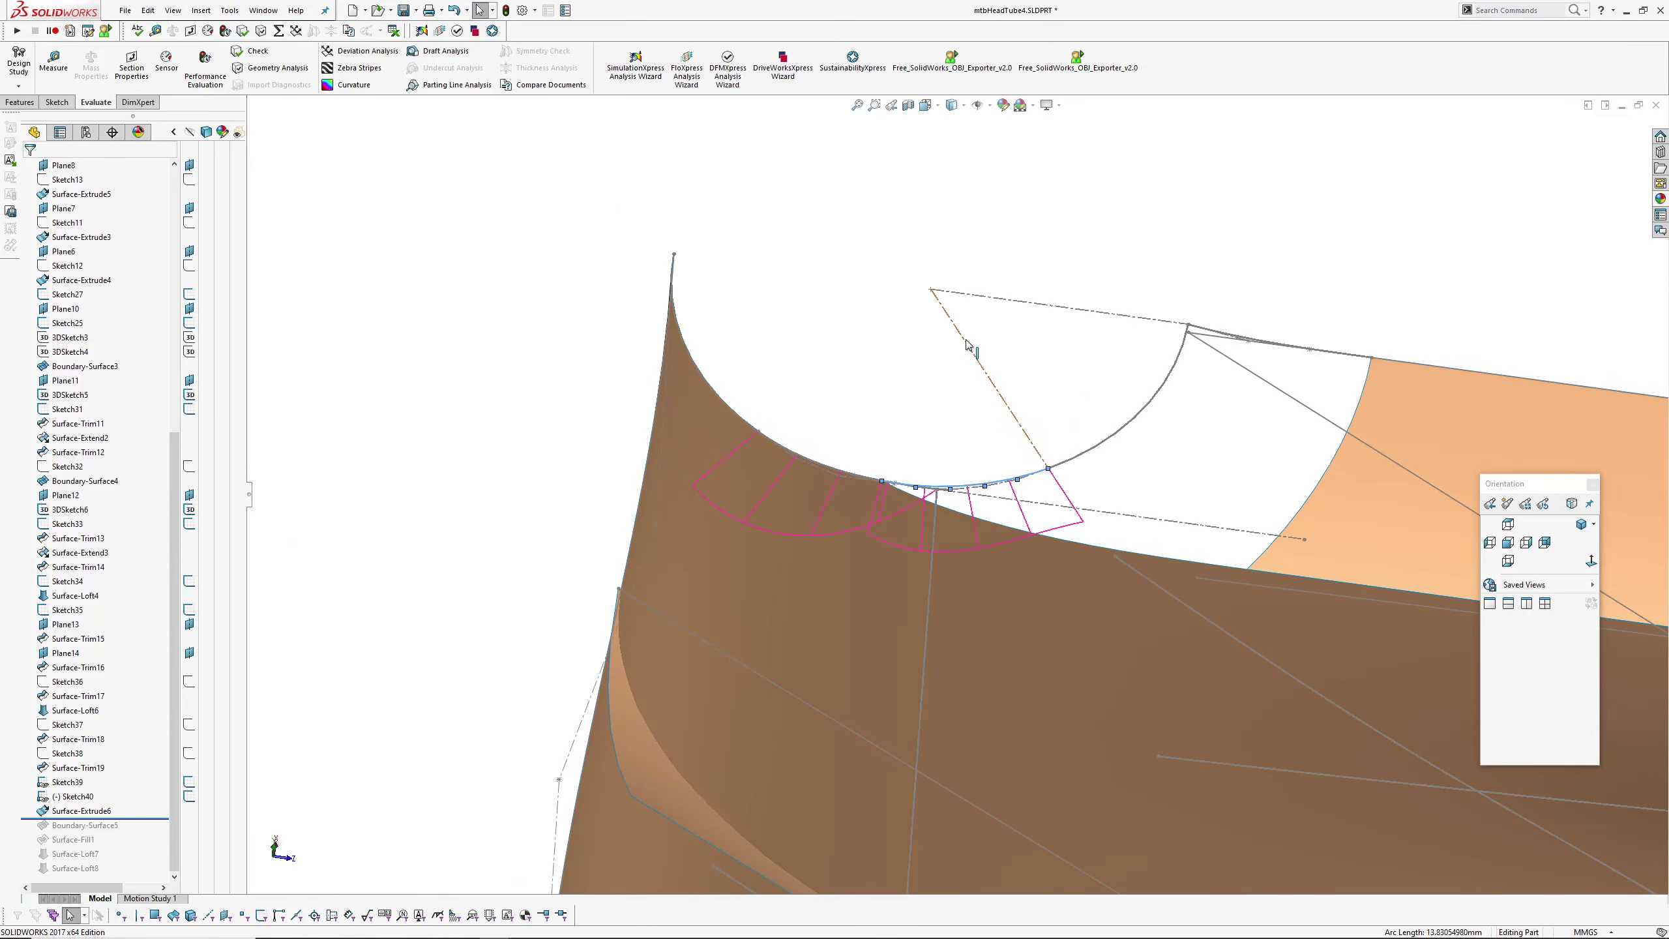
- Hide the sketches, view the uneven upper edge from several angles and highlight Sketch40 in the history
left_click(972, 347)
scroll(962, 421, "up", 3)
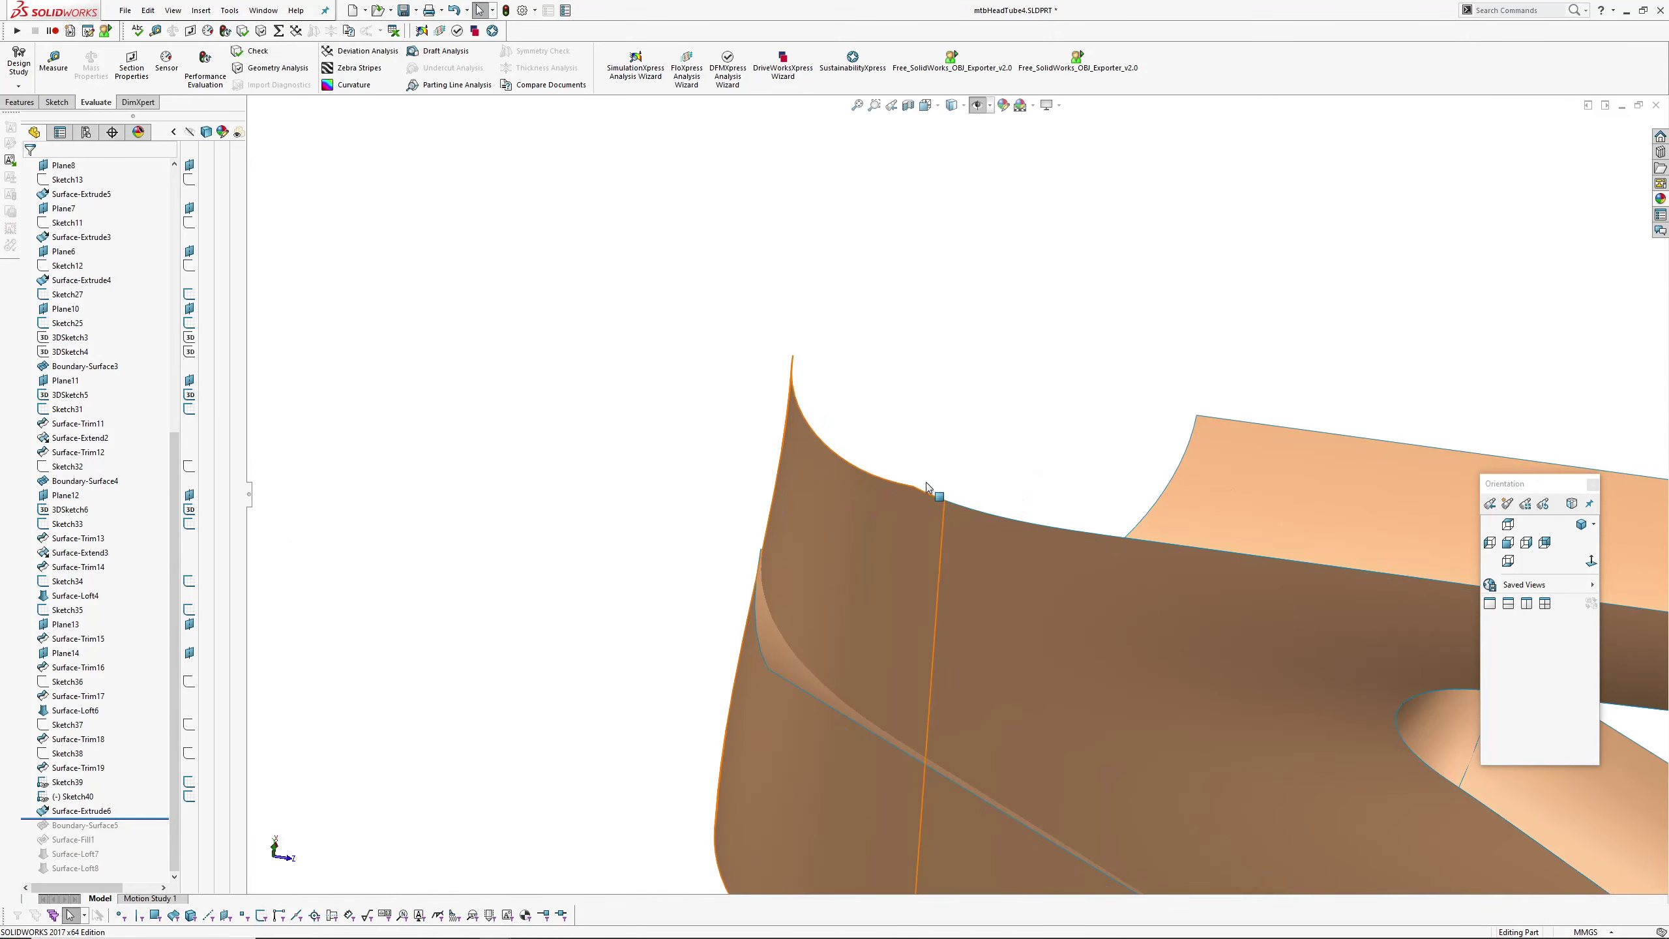
mouse_move(924, 491)
middle_mouse_down()
mouse_move(912, 399)
mouse_move(879, 413)
mouse_move(919, 343)
mouse_move(961, 455)
mouse_move(895, 433)
middle_mouse_up()
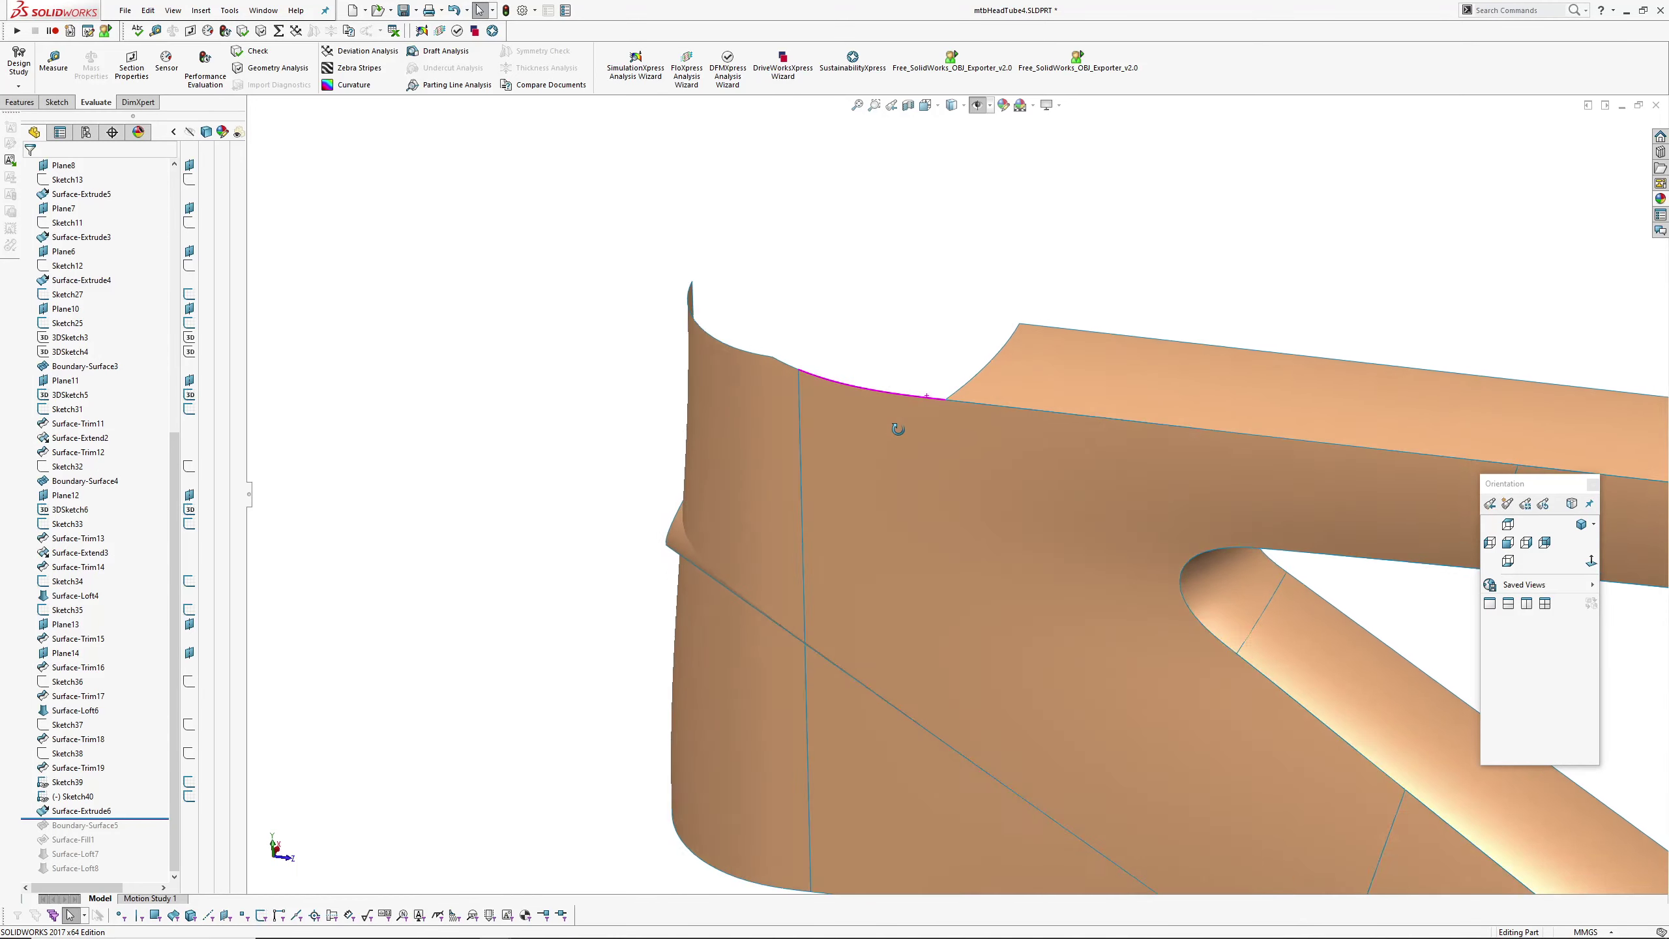
left_click(80, 797)
middle_click_drag(857, 440, 802, 411)
left_click(494, 386)
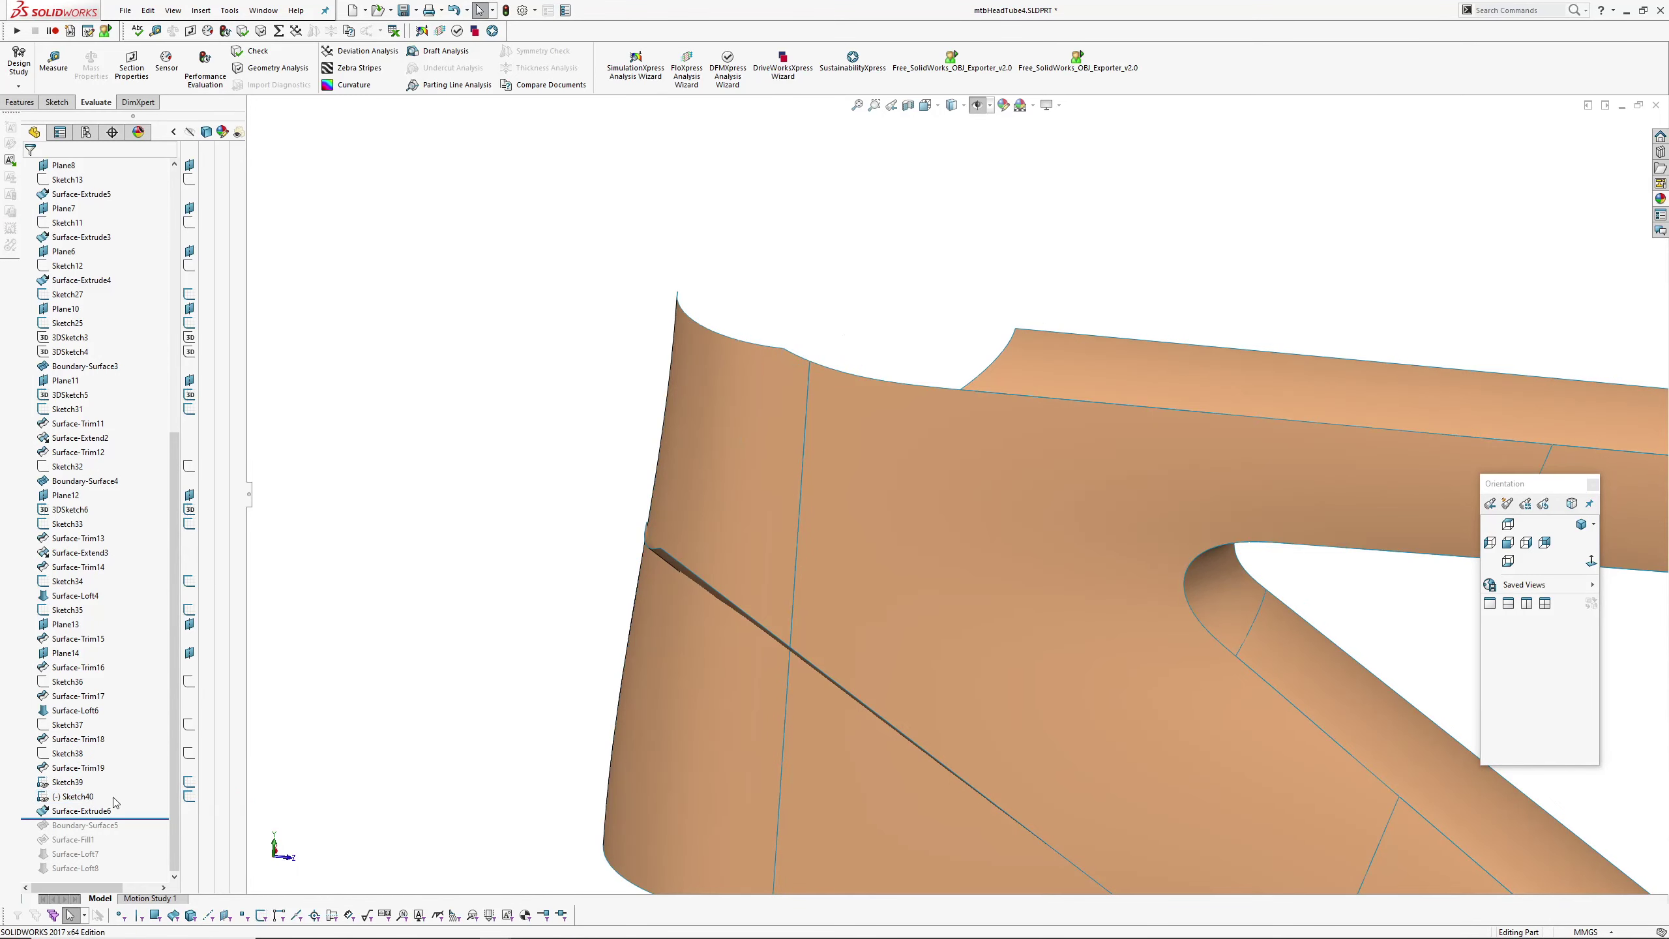
- Roll the feature history forward through Boundary-Surface5 and inspect the patch with the sketches shown and hidden
left_click_drag(137, 819, 135, 834)
mouse_move(867, 382)
middle_mouse_down()
mouse_move(887, 359)
mouse_move(737, 346)
mouse_move(886, 402)
mouse_move(1028, 284)
mouse_move(984, 284)
mouse_move(1006, 202)
mouse_move(995, 224)
middle_mouse_up()
key("h")
scroll(1008, 334, "down", 3)
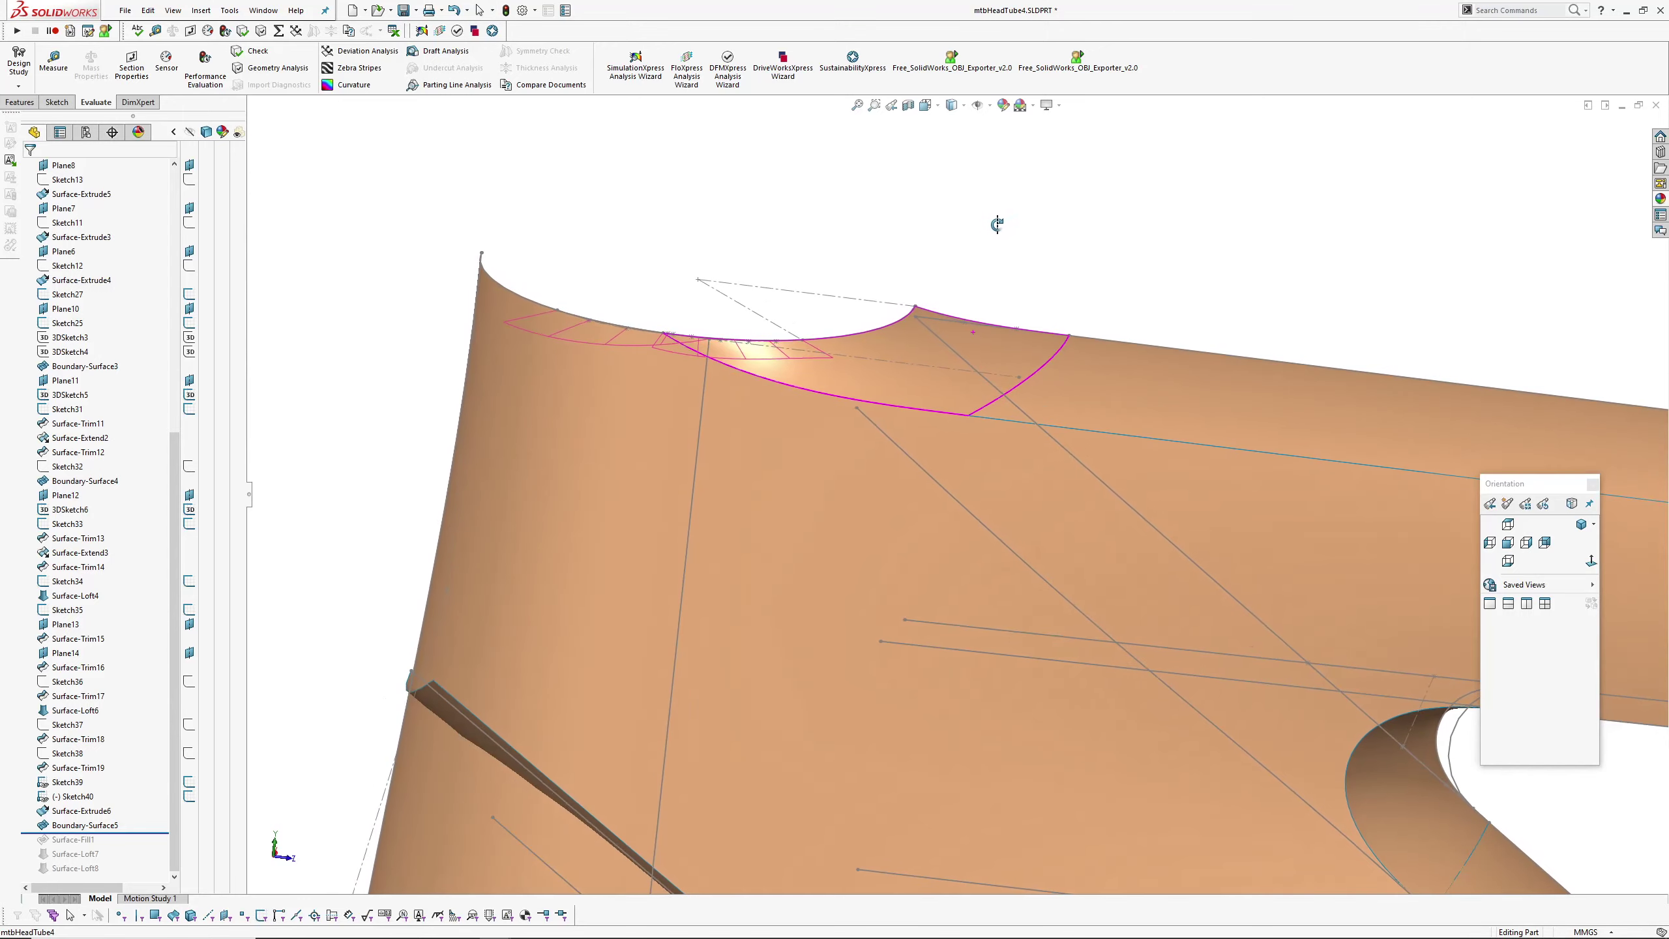
scroll(930, 355, "down", 3)
middle_click_drag(773, 419, 707, 191)
left_click(807, 458)
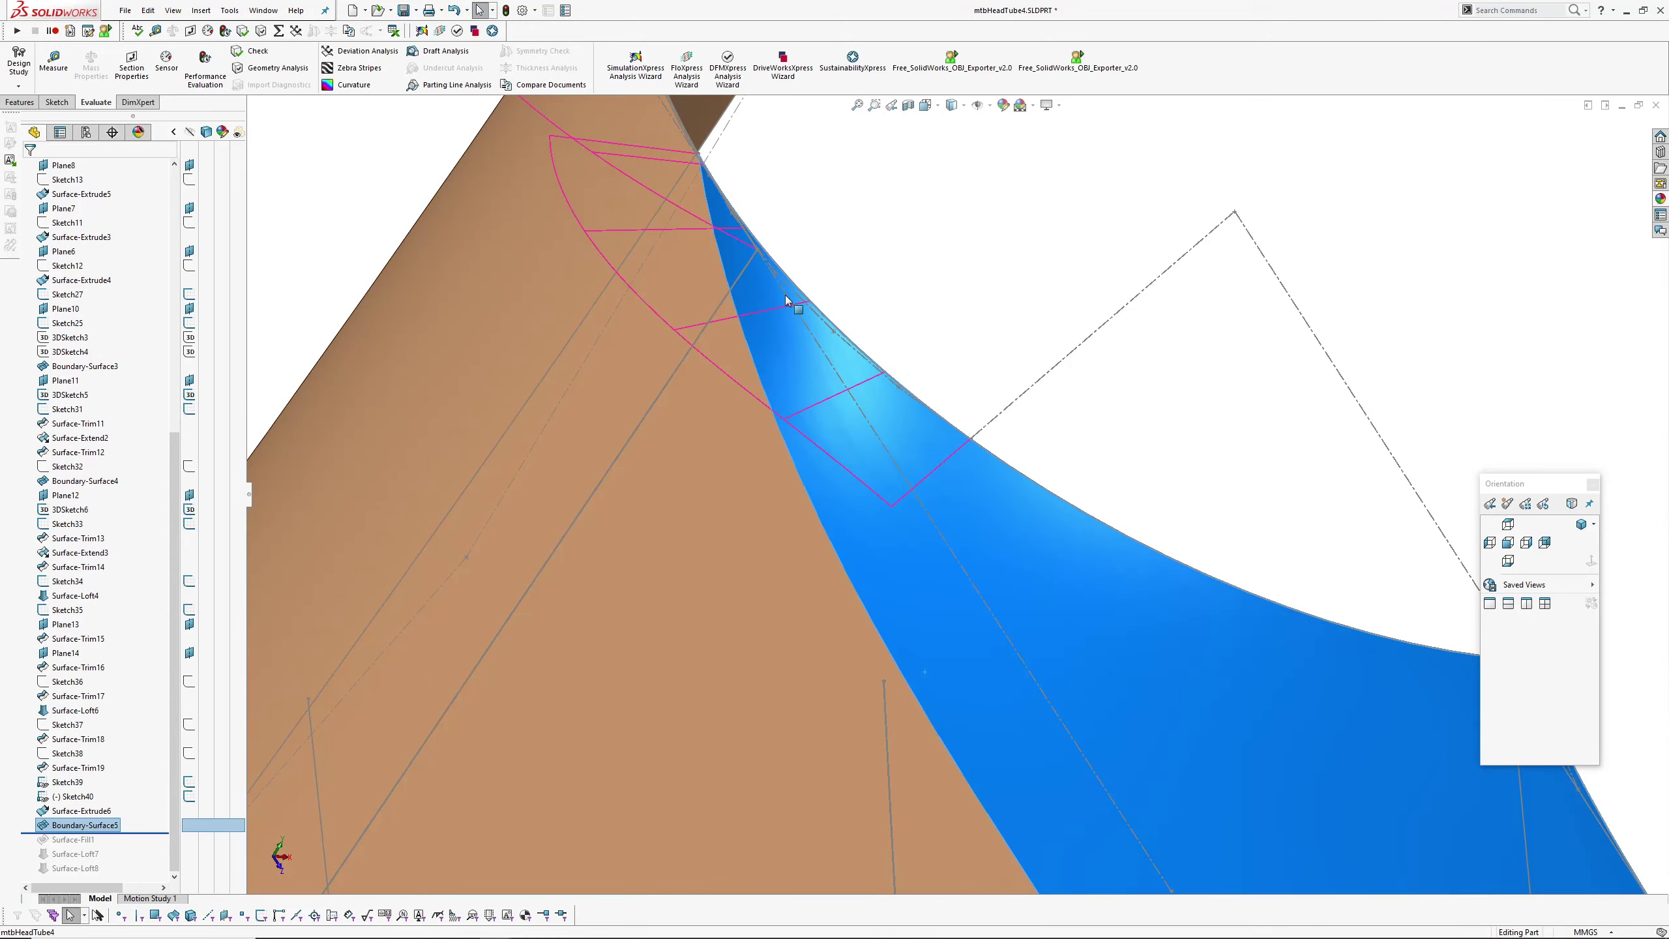
mouse_move(923, 434)
middle_mouse_down()
mouse_move(864, 440)
mouse_move(1013, 440)
mouse_move(855, 454)
mouse_move(976, 396)
mouse_move(976, 420)
mouse_move(852, 448)
mouse_move(942, 410)
mouse_move(920, 473)
middle_mouse_up()
key("Escape")
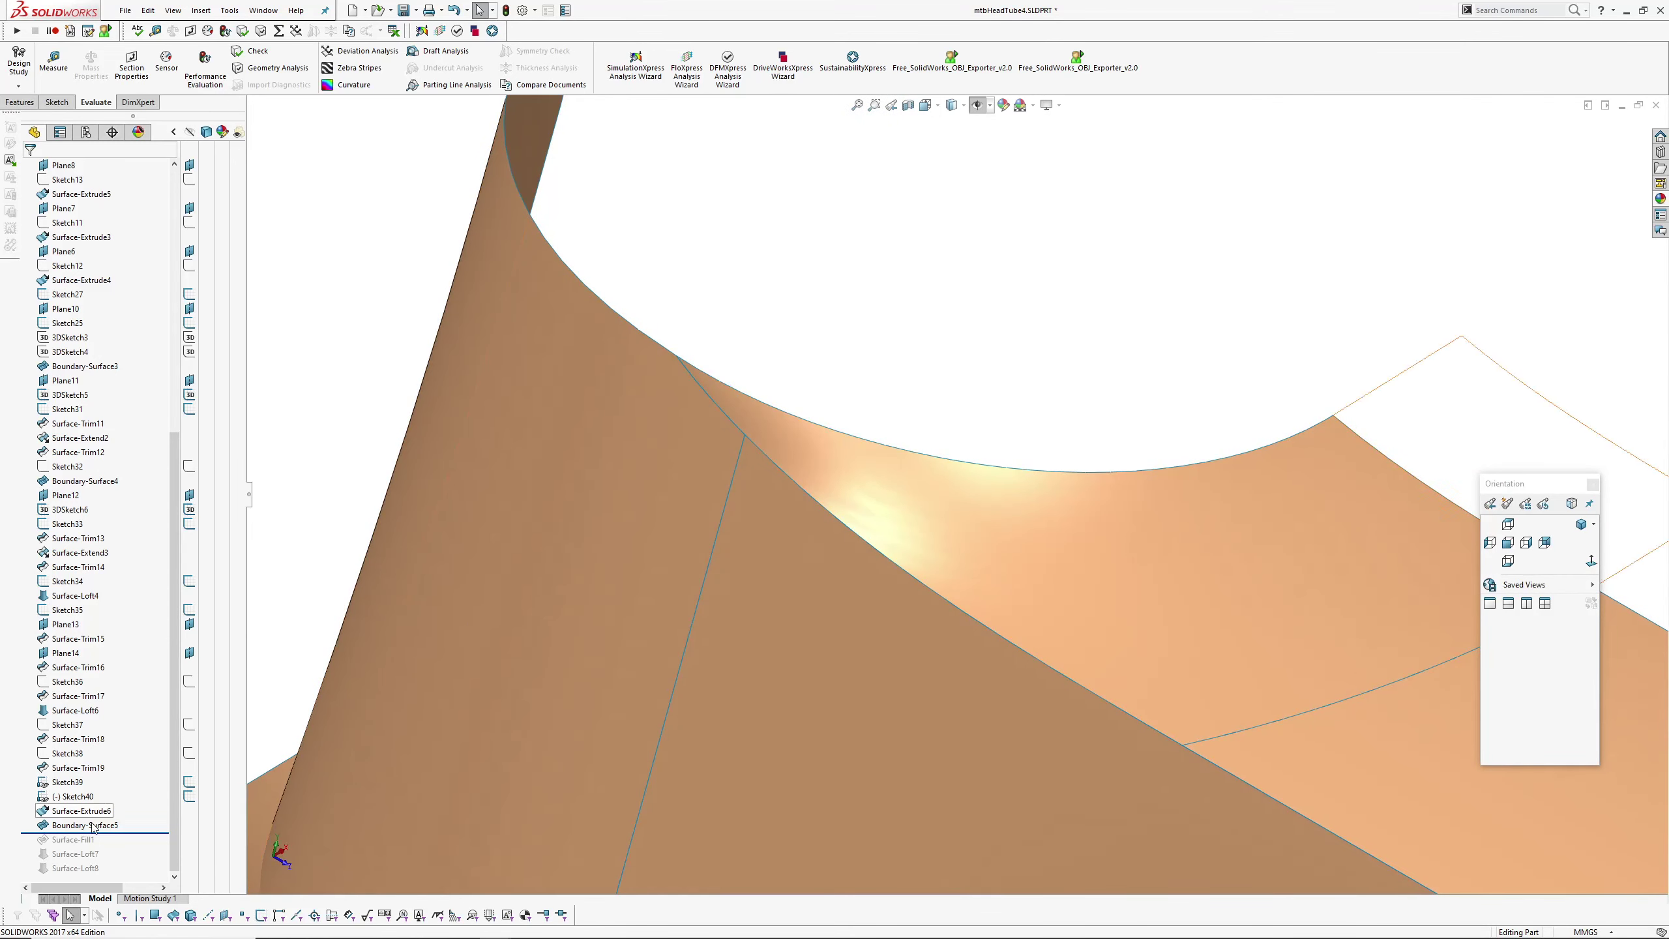
- Roll the feature history forward through Surface-Fill1 and highlight the filled patch to examine its blend with the upper tube
left_click_drag(135, 833, 126, 847)
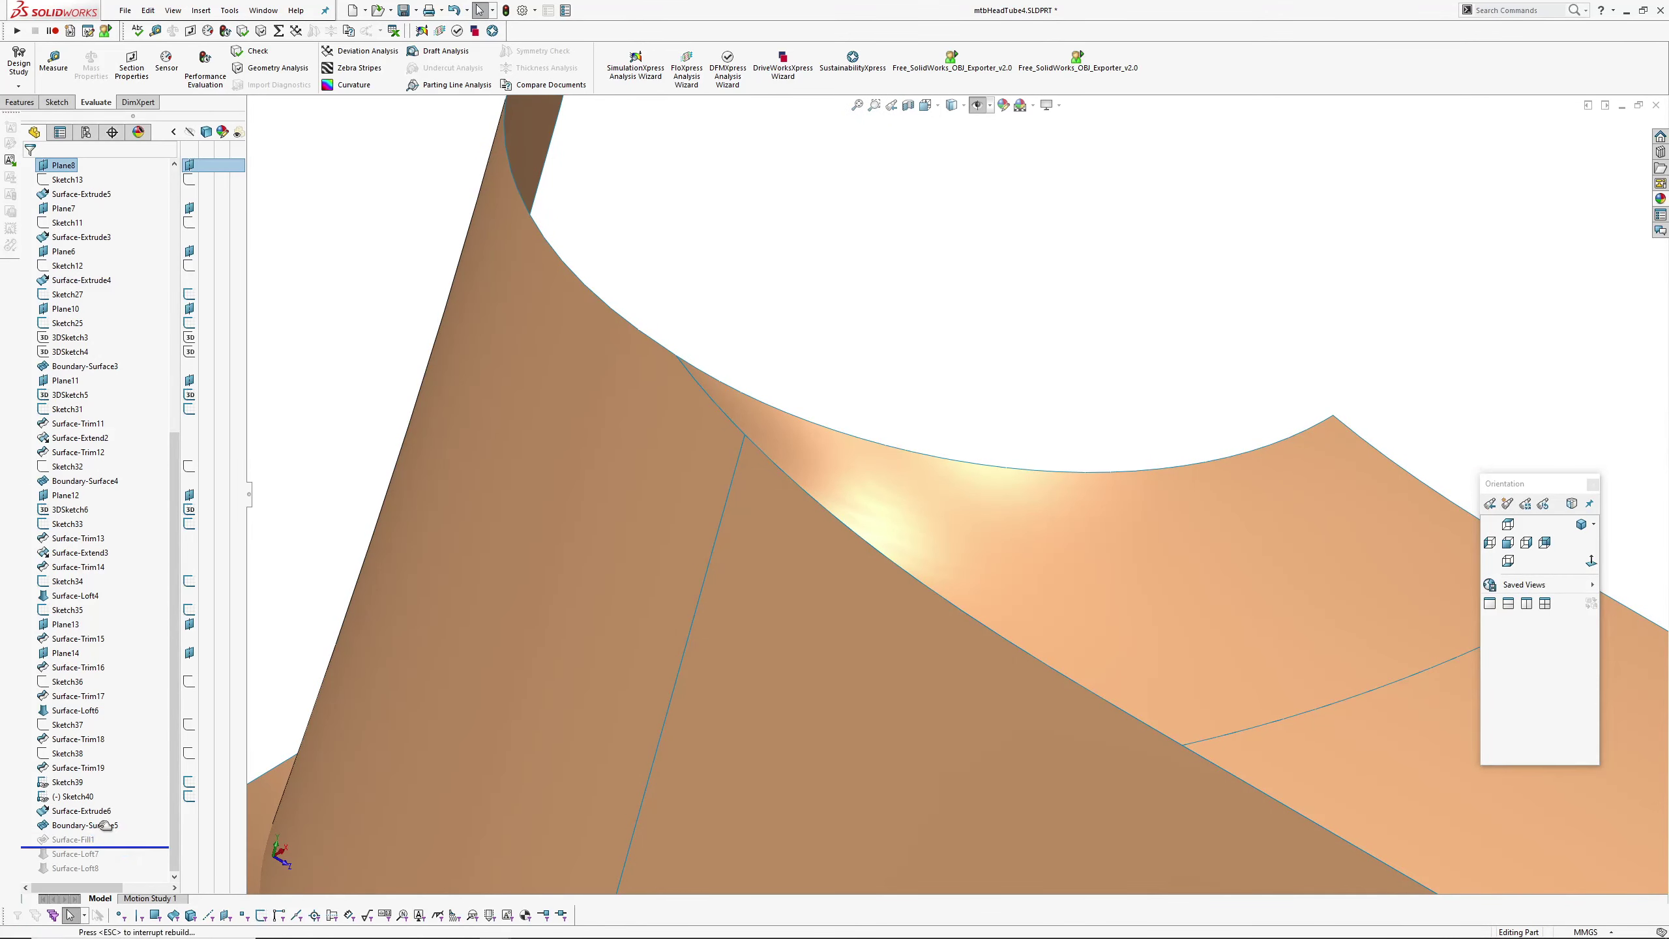
left_click(99, 826)
left_click(115, 804)
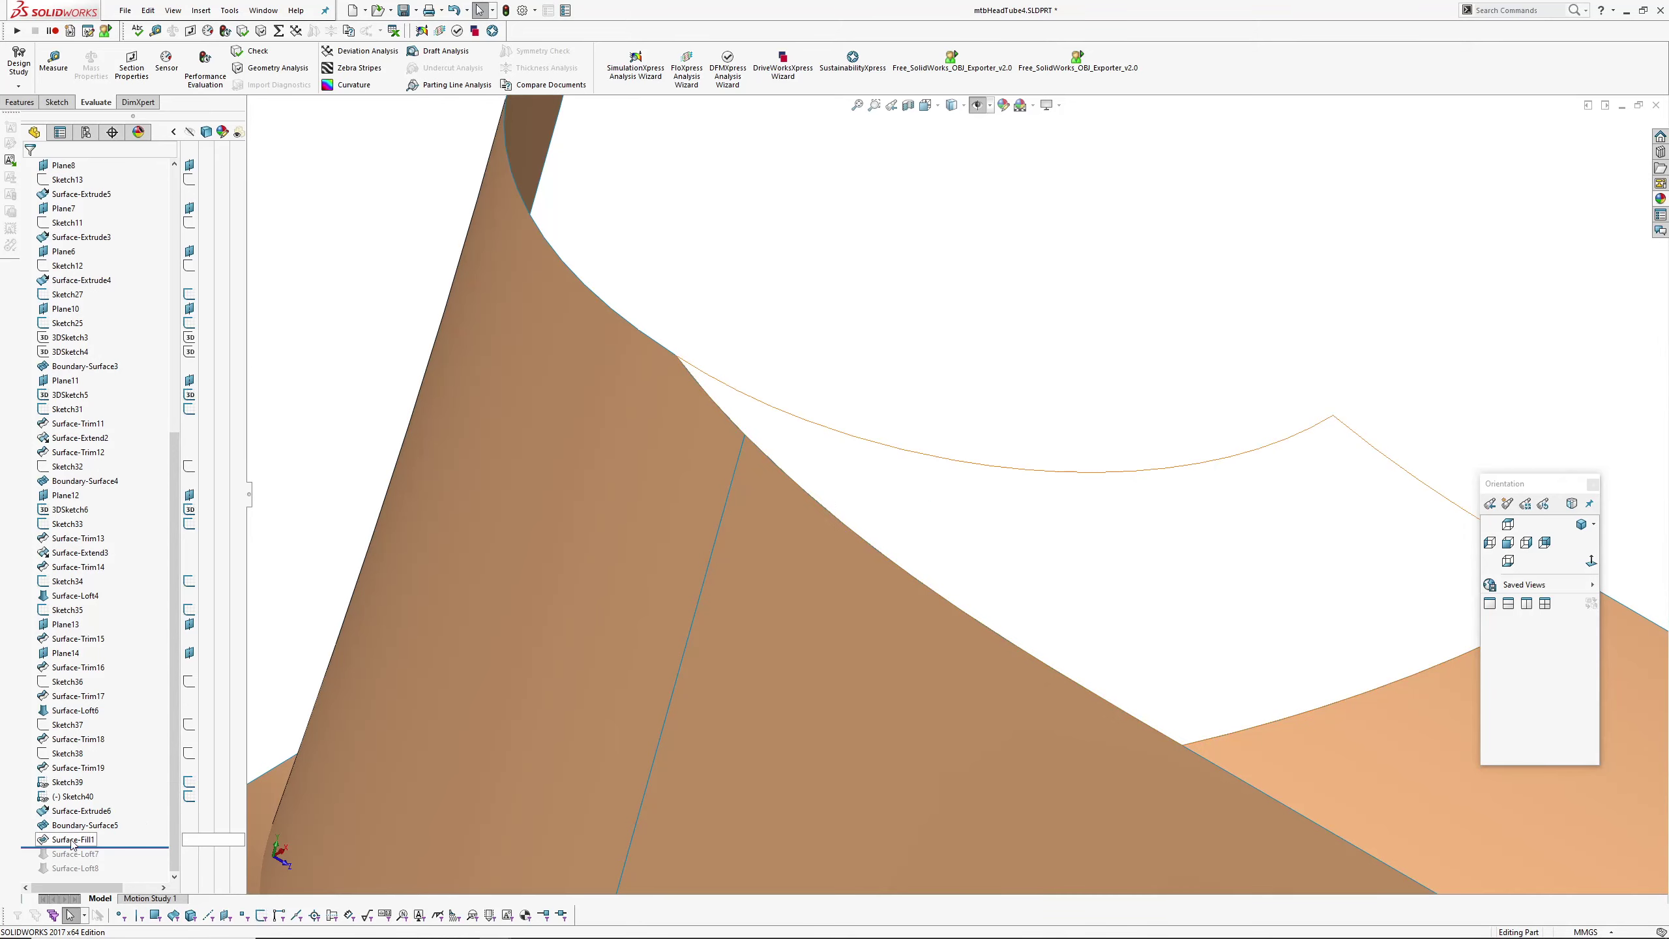
left_click(72, 841)
mouse_move(946, 545)
middle_mouse_down()
mouse_move(946, 440)
mouse_move(1129, 346)
mouse_move(1206, 328)
mouse_move(965, 421)
mouse_move(999, 451)
mouse_move(782, 496)
mouse_move(863, 372)
mouse_move(678, 347)
mouse_move(678, 242)
mouse_move(681, 260)
mouse_move(946, 335)
mouse_move(1013, 373)
mouse_move(915, 503)
middle_mouse_up()
middle_click_drag(611, 410, 640, 269, "ctrl")
left_click(937, 386)
middle_click_drag(937, 386, 821, 322)
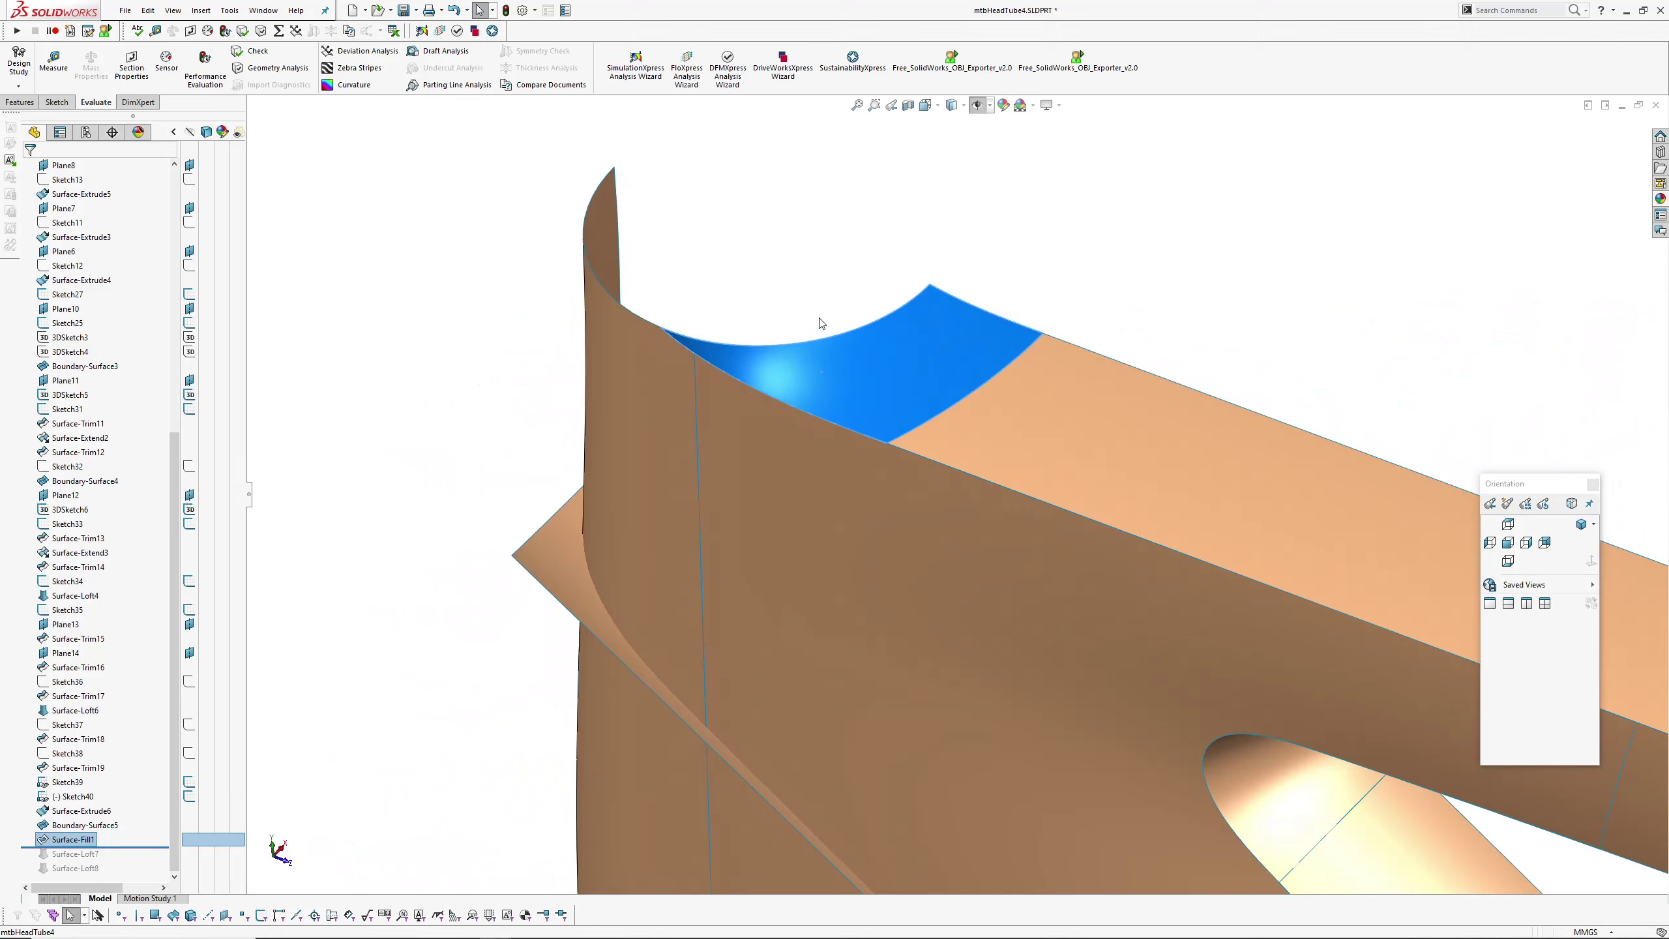
left_click(744, 279)
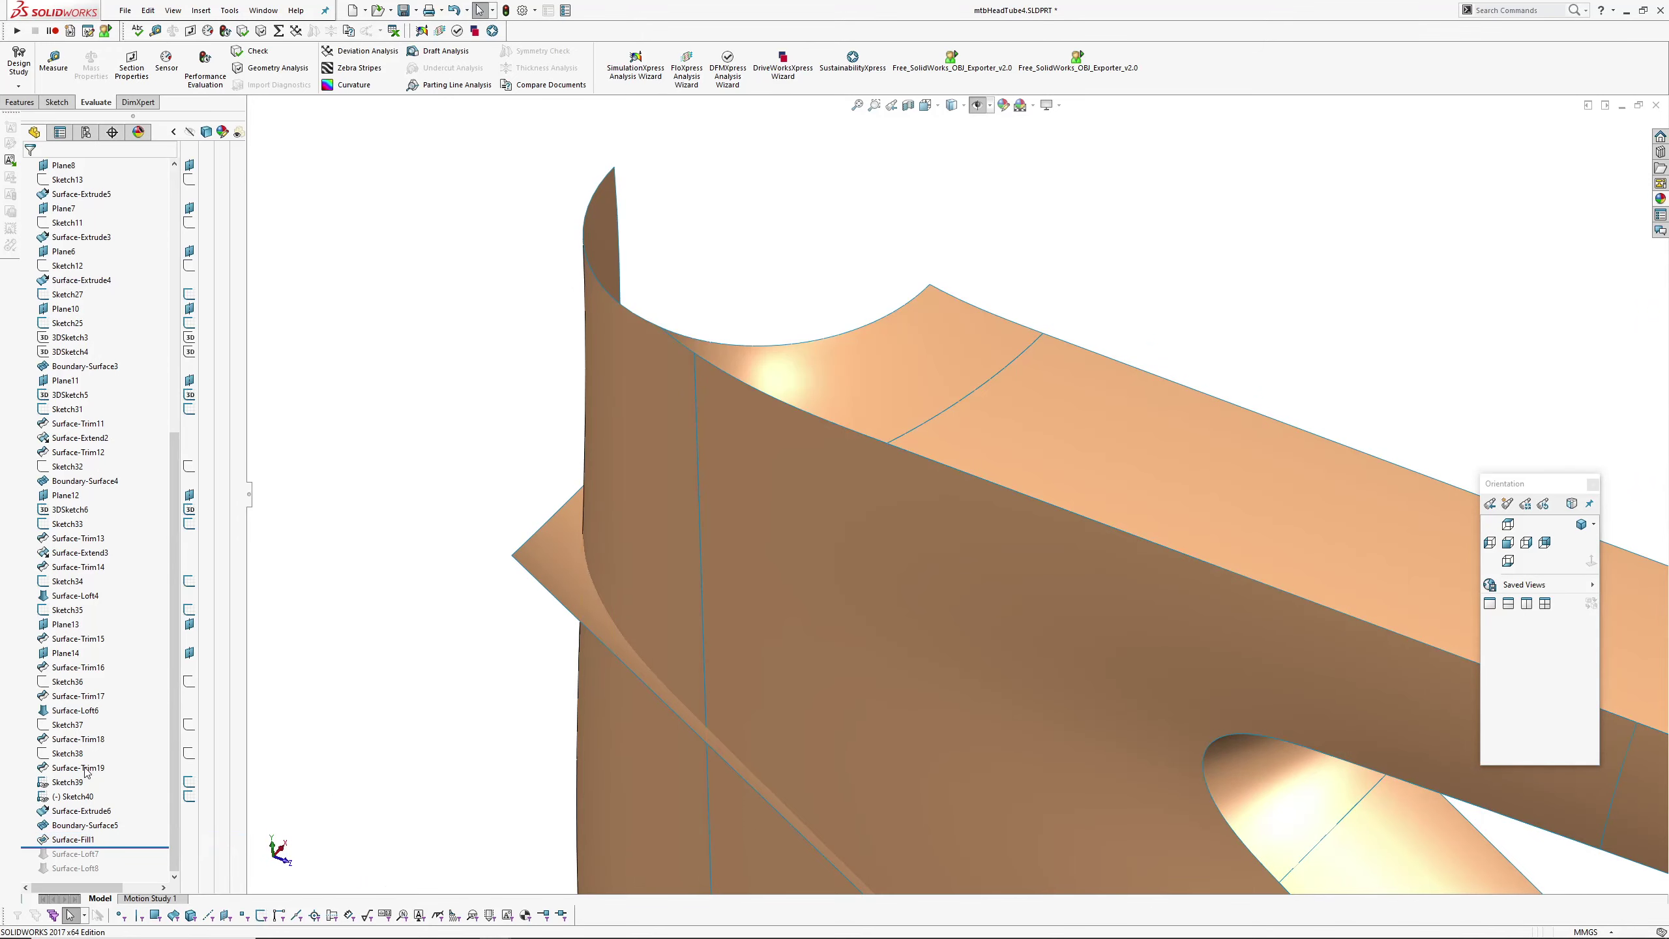
- Switch to mtbHeadTube5, show the sketches and highlight Surface-Loft9 at the end of the upper tube
left_click(262, 10)
left_click(316, 224)
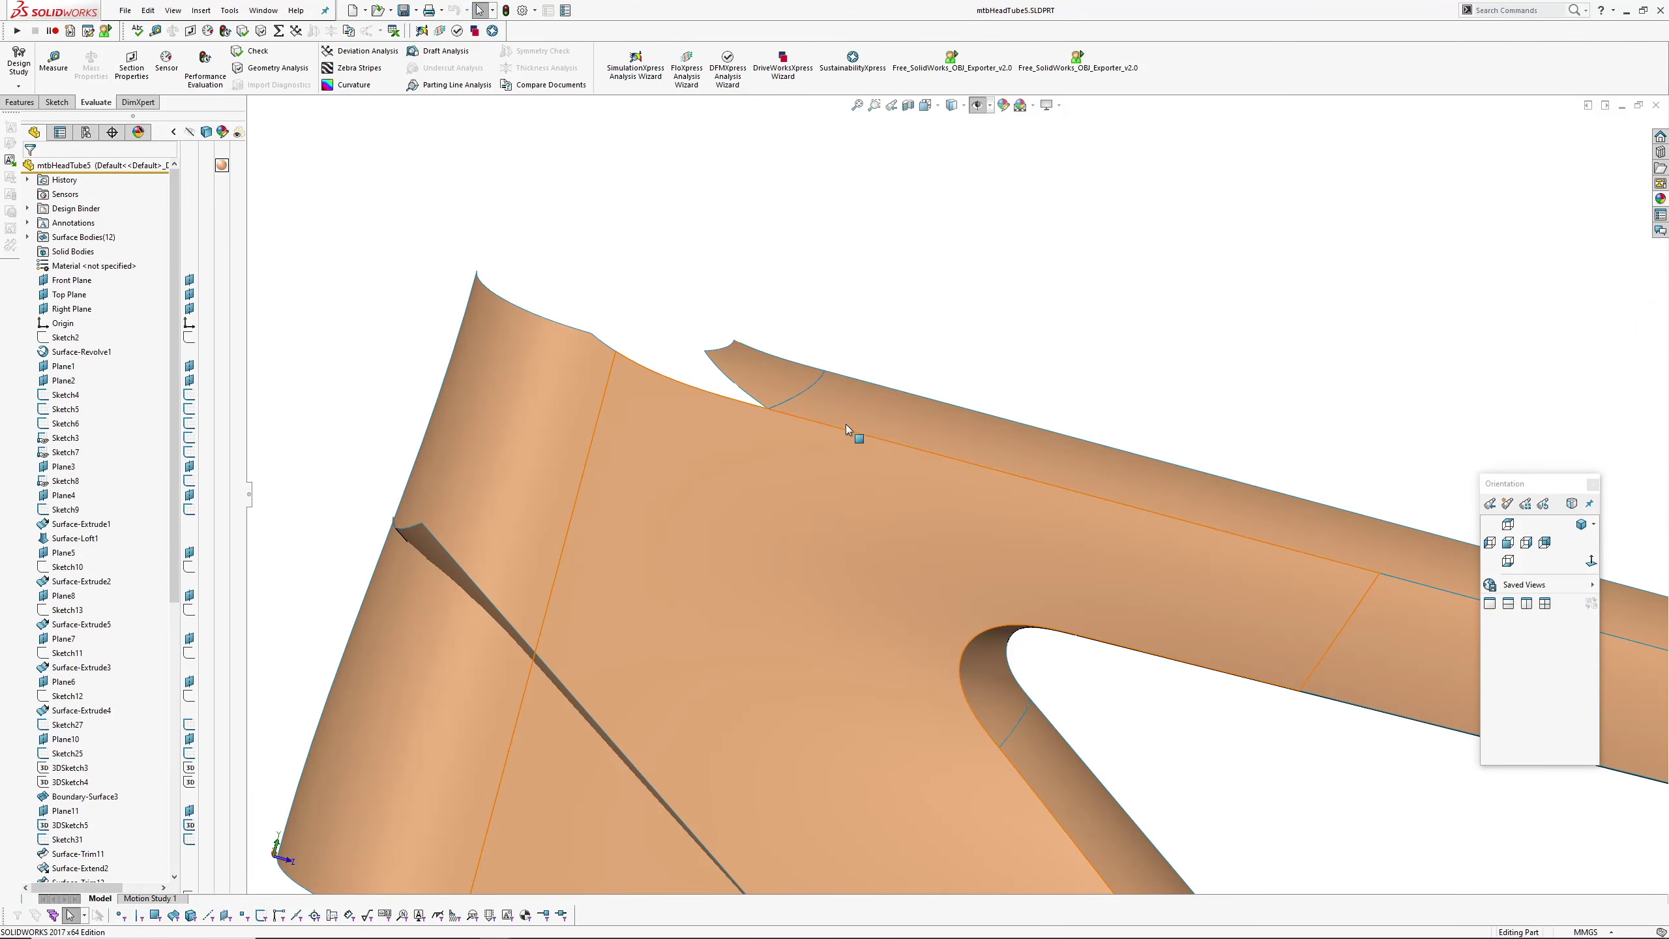
mouse_move(845, 423)
middle_mouse_down()
mouse_move(719, 373)
mouse_move(832, 304)
mouse_move(852, 350)
mouse_move(775, 329)
mouse_move(938, 409)
middle_mouse_up()
left_click(832, 304)
middle_click_drag(1008, 358, 966, 338)
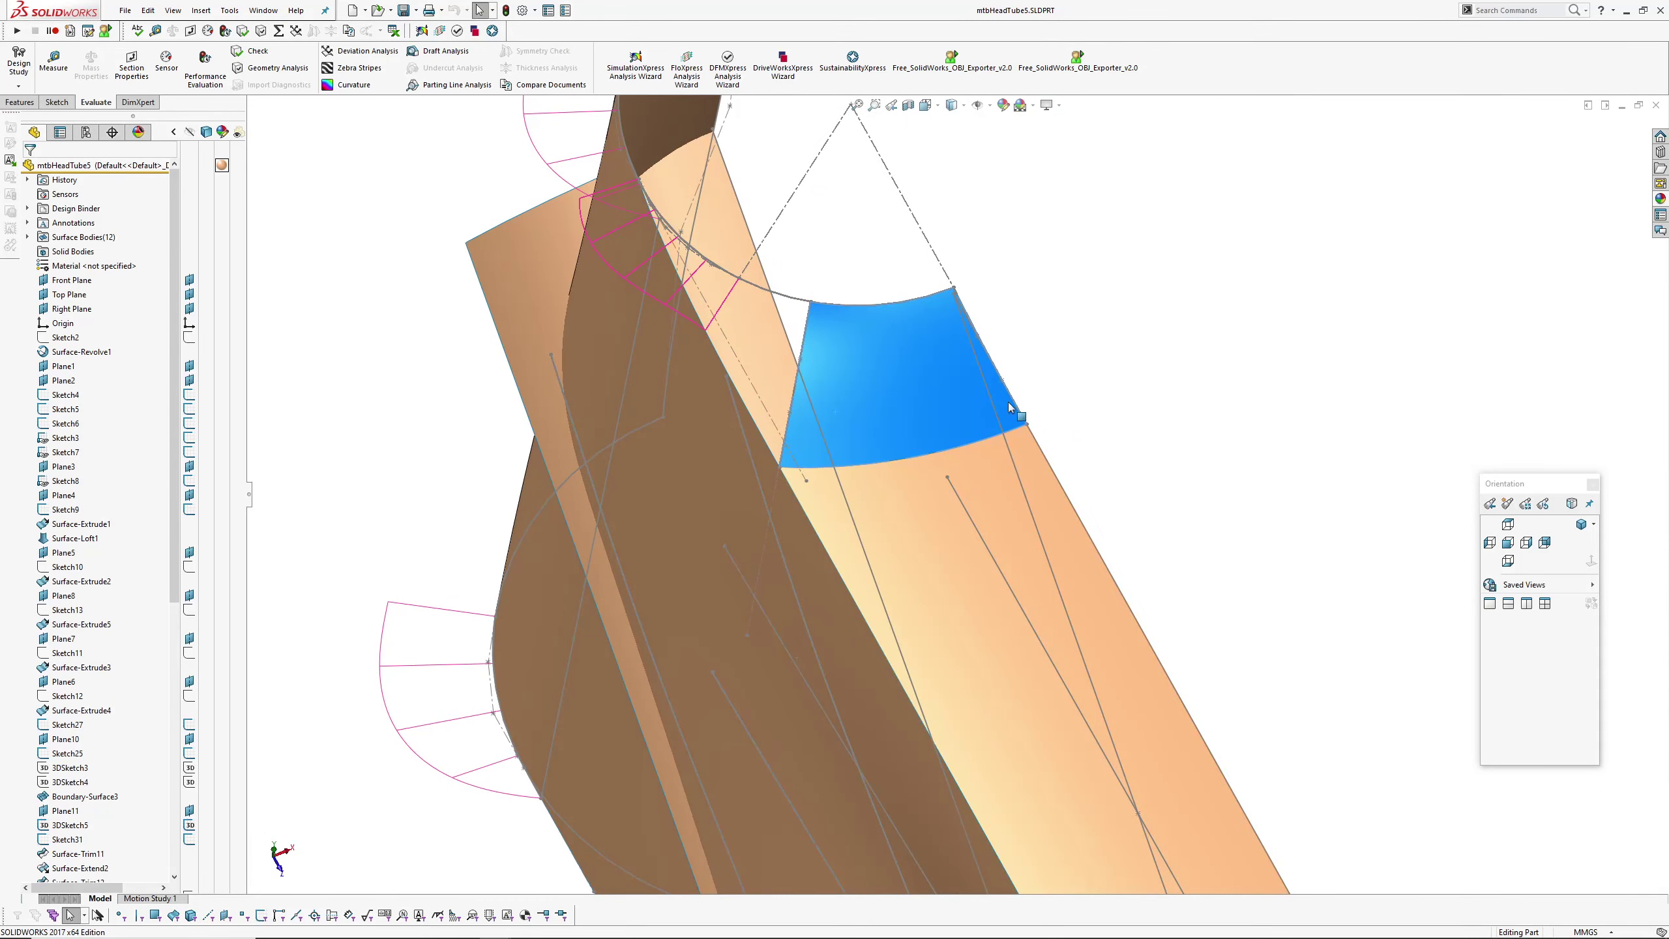
middle_click_drag(800, 321, 816, 393)
middle_click_drag(836, 485, 826, 316)
scroll(89, 774, "down", 10)
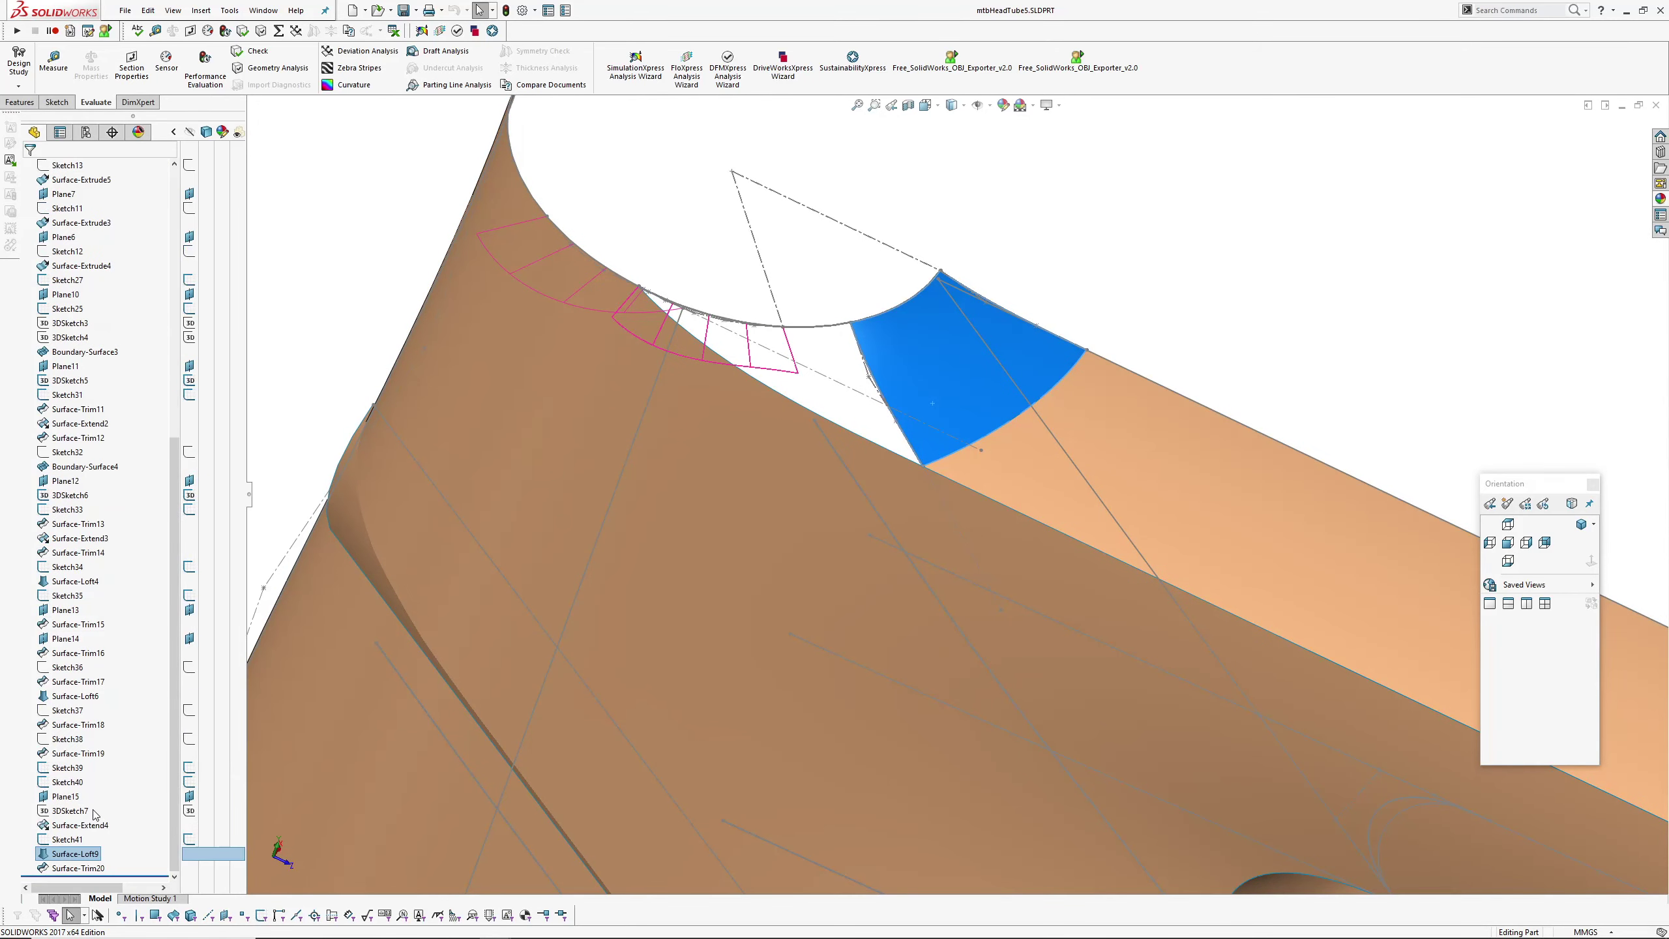
- Clear the loft highlight and examine the remaining gap between Surface-Loft9 and the head tube from several angles
scroll(827, 418, "down", 2)
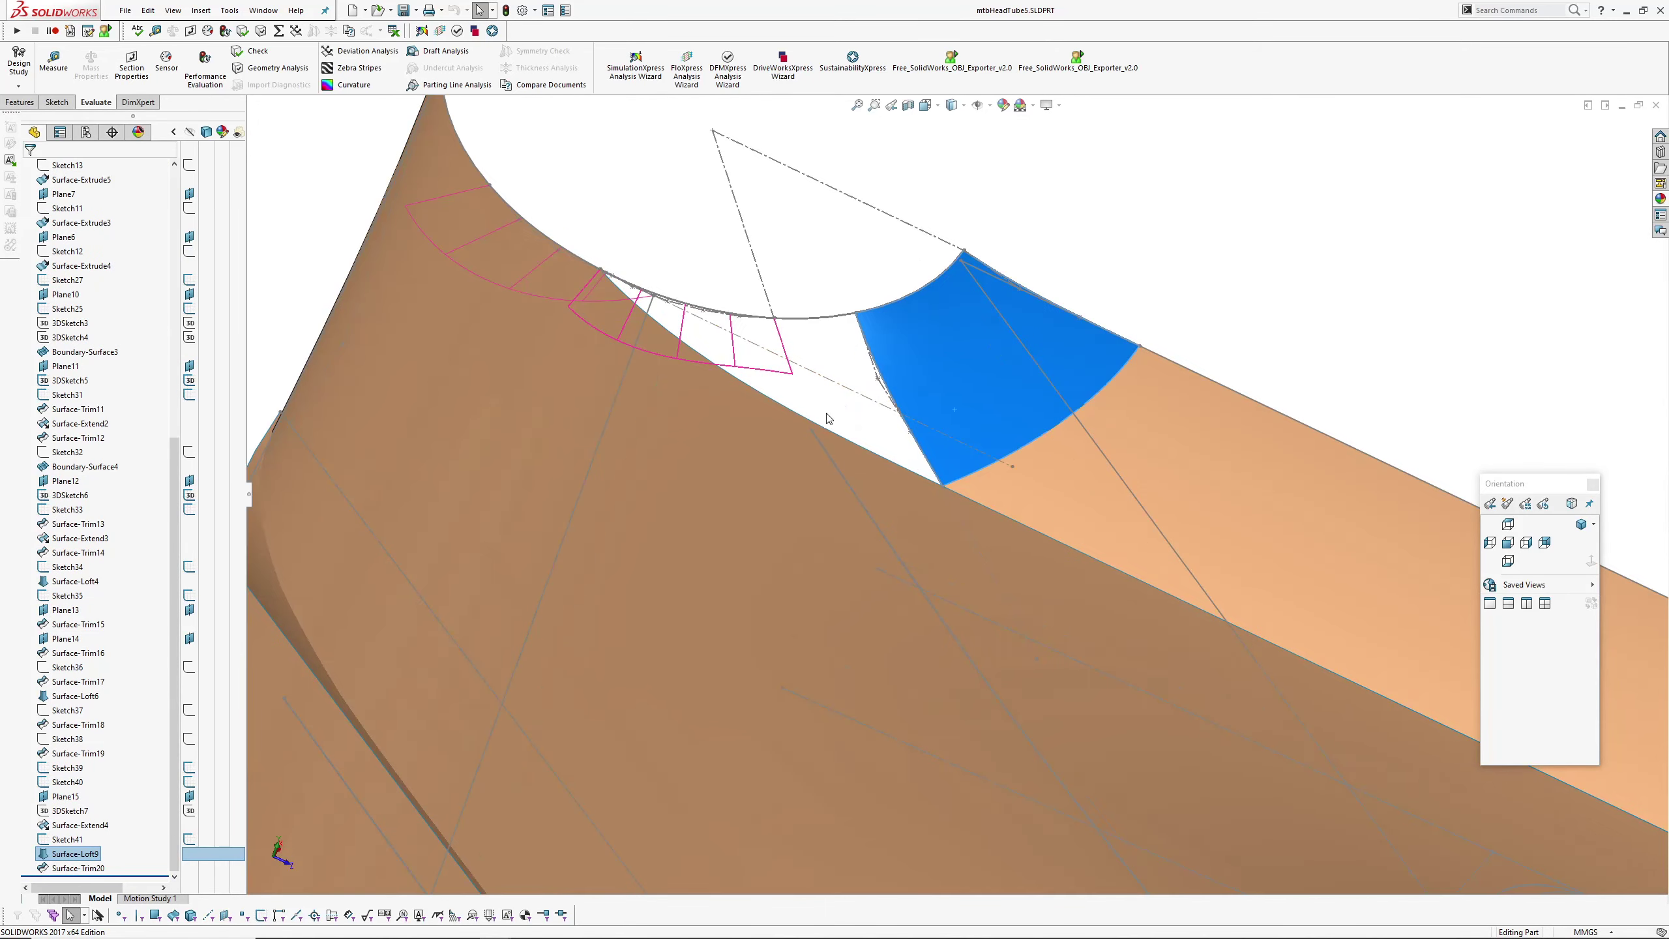
left_click(703, 293)
middle_click_drag(703, 293, 732, 364)
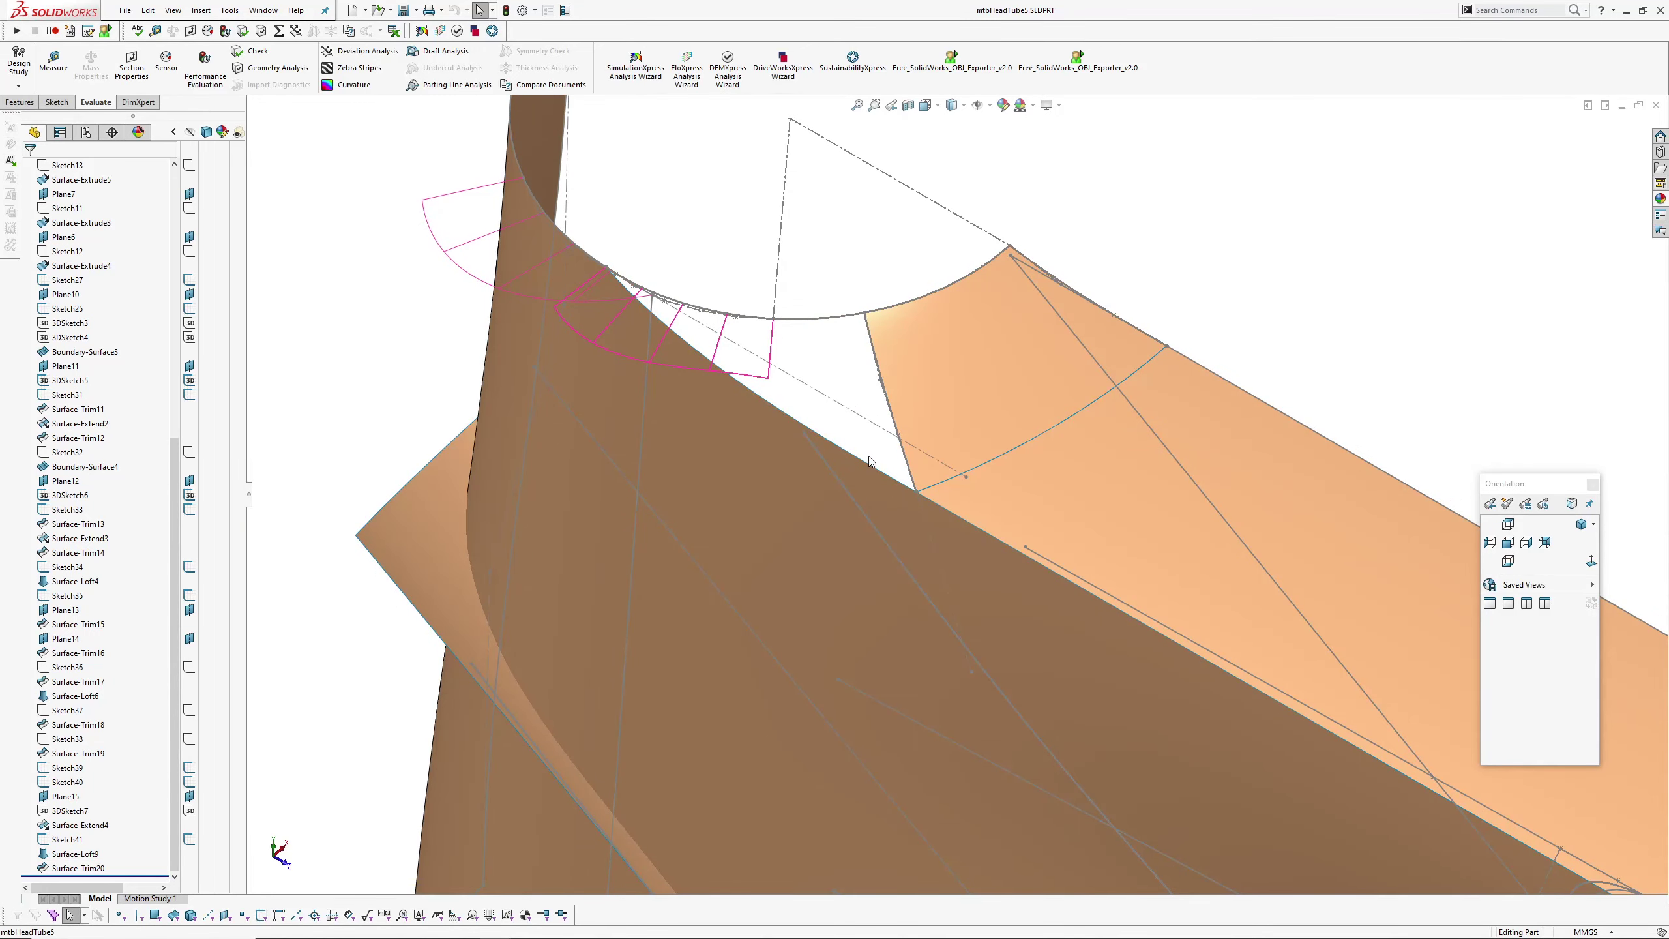
middle_click_drag(869, 461, 895, 346)
scroll(819, 410, "down", 2)
middle_click_drag(819, 410, 827, 559)
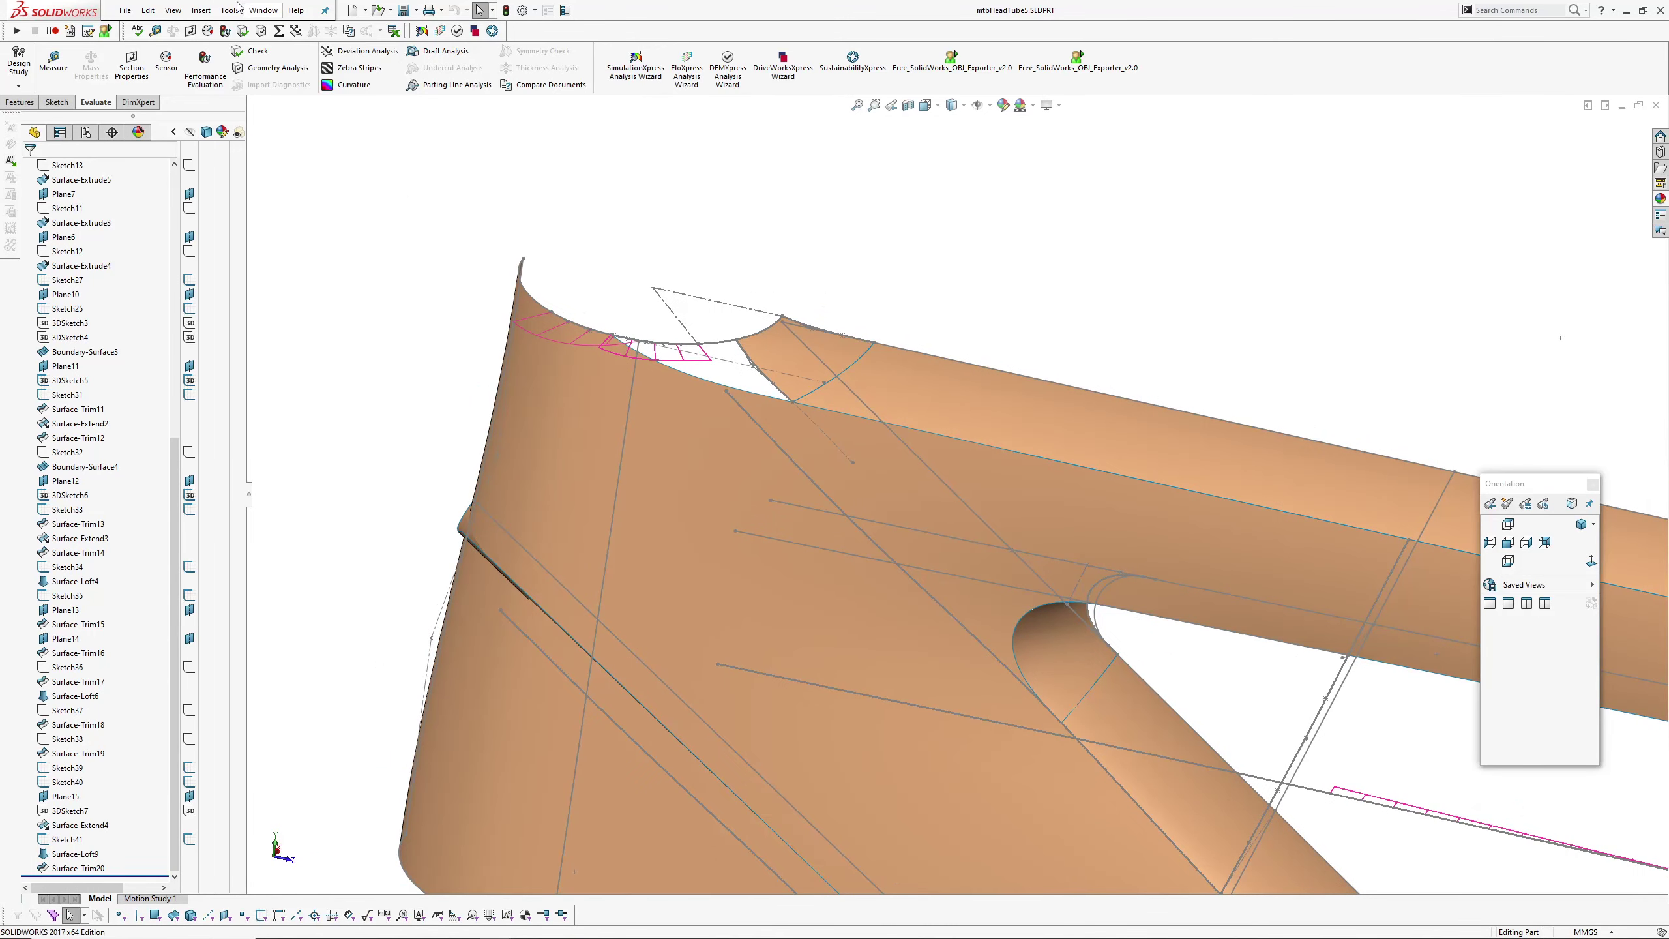
- Switch to mtbHeadTube6 and highlight the small transition patch between the head tube and upper tube
left_click(261, 14)
left_click(302, 248)
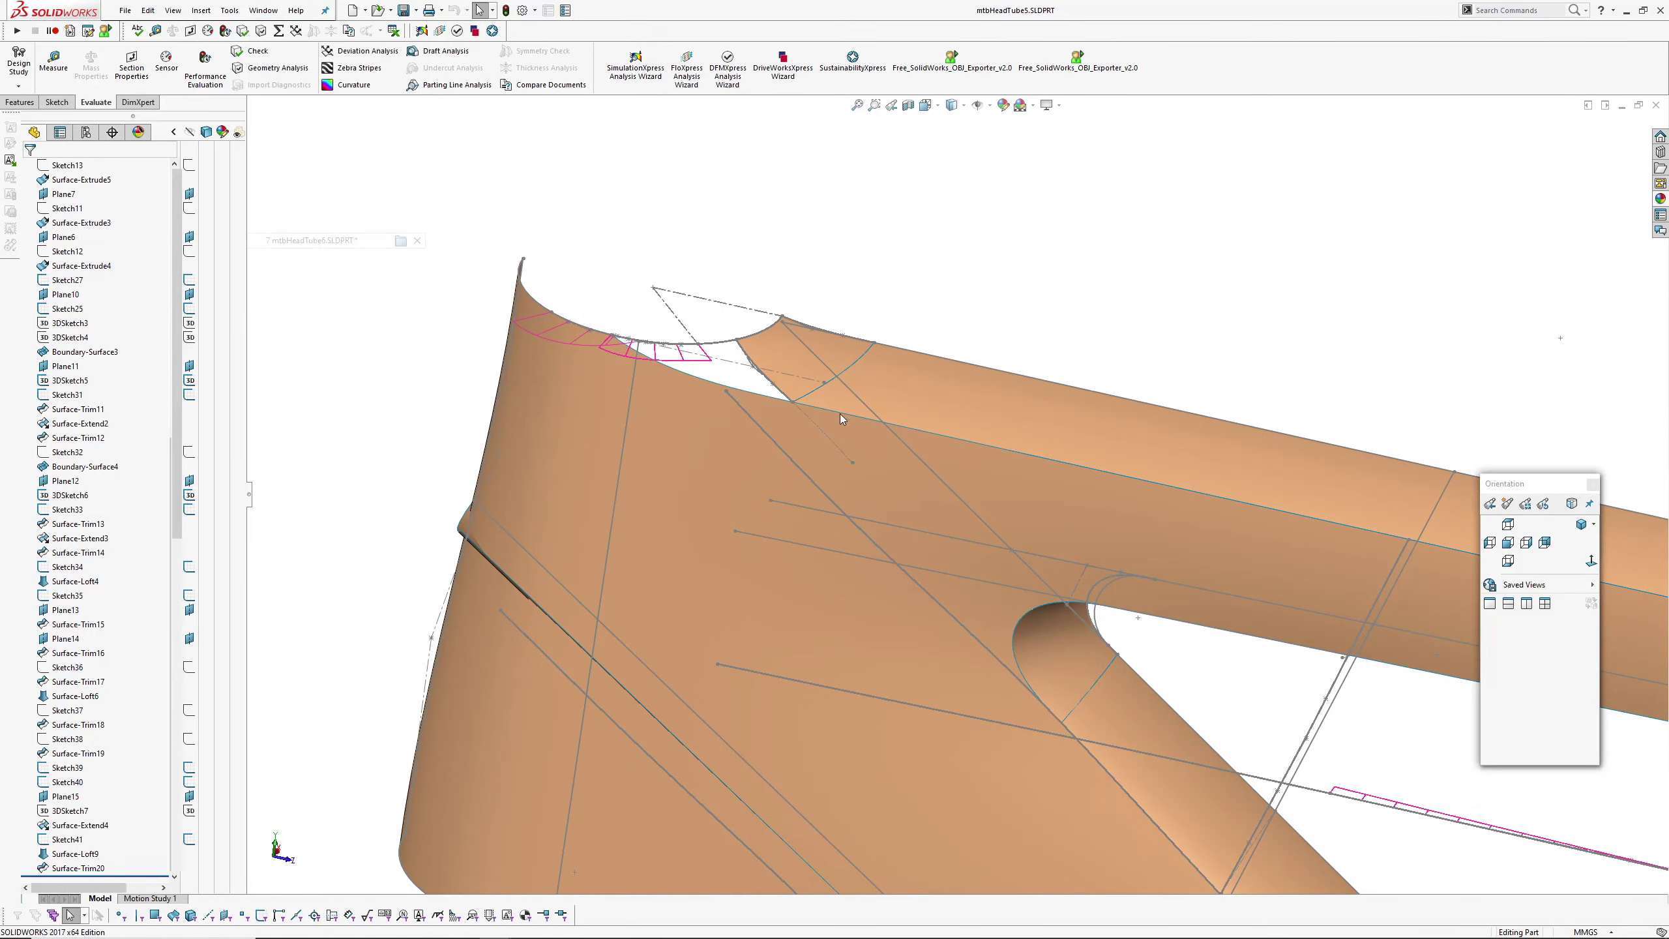
scroll(713, 278, "down", 3)
middle_click_drag(713, 277, 541, 412)
left_click(824, 467)
- Roll the feature history back to just before Sketch45 and highlight Surface-Loft9 and the curved spline on the head tube's side
scroll(153, 641, "down", 13)
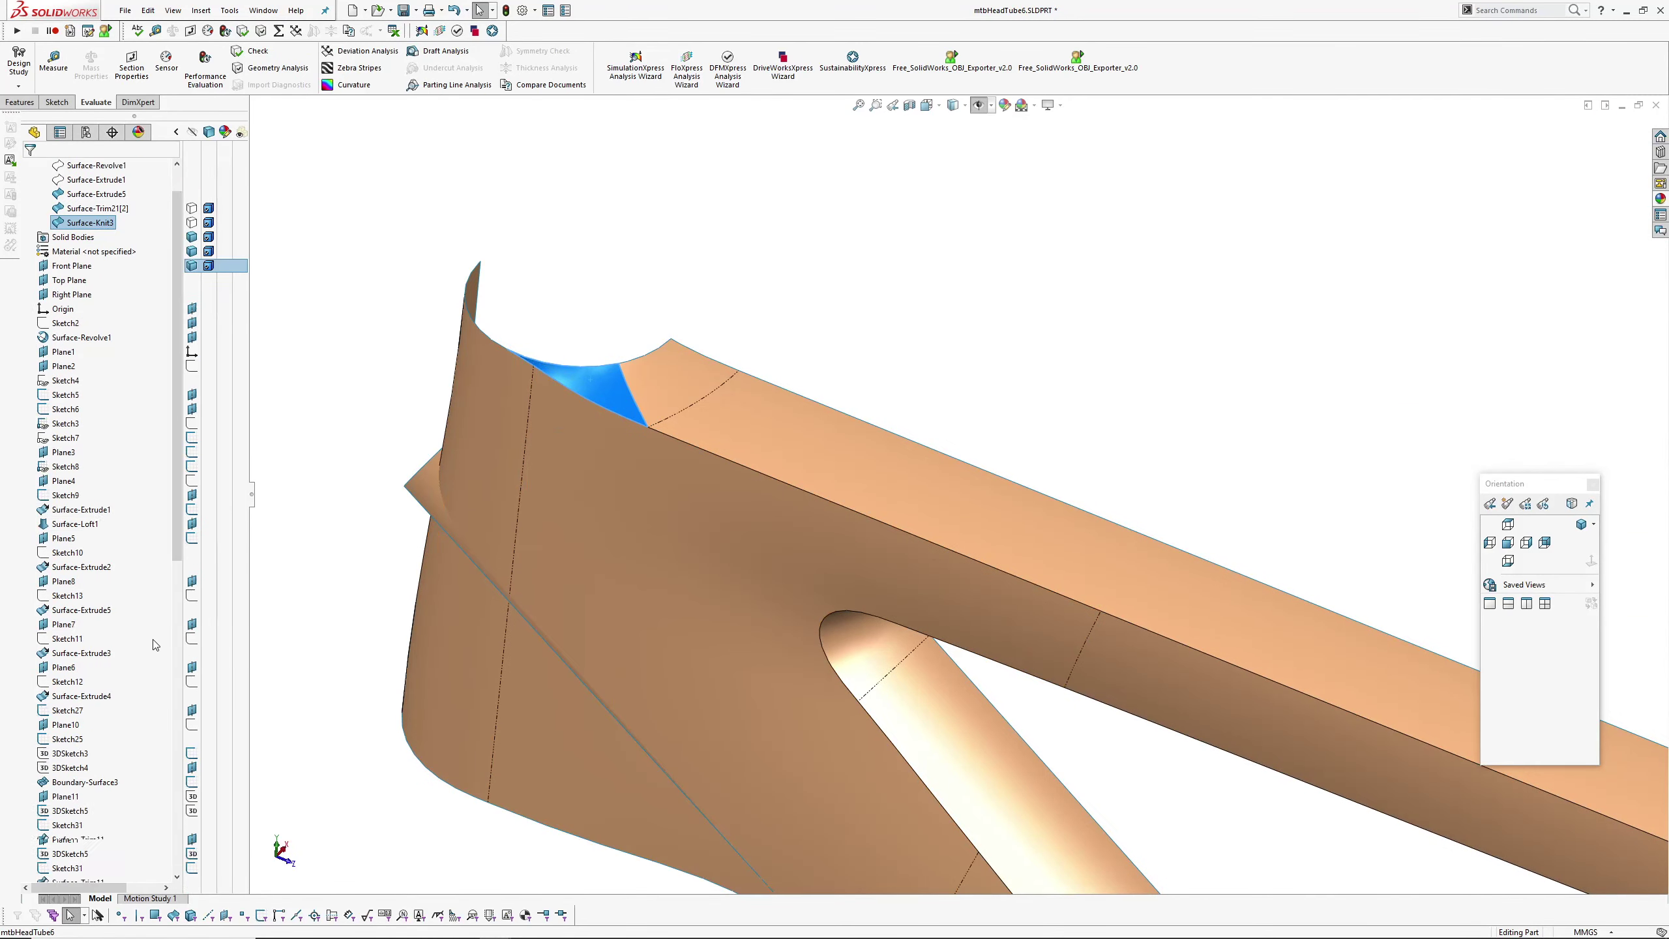
scroll(124, 676, "down", 2)
left_click(69, 783)
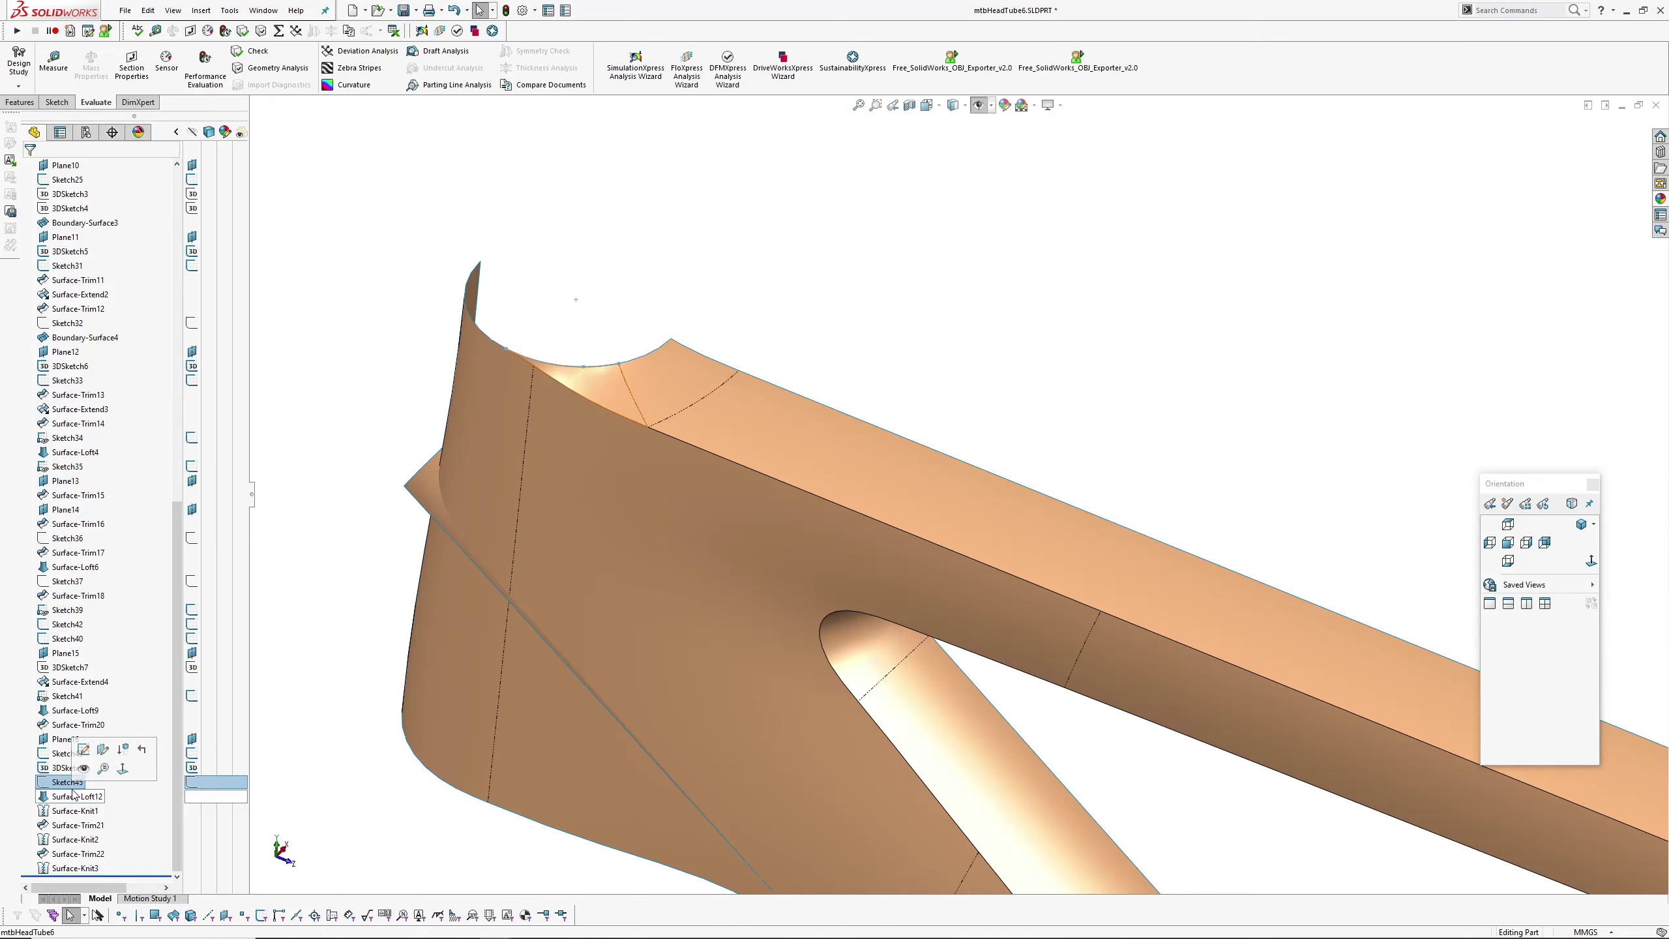
left_click(672, 381)
mouse_move(671, 381)
middle_mouse_down()
mouse_move(684, 393)
mouse_move(583, 392)
mouse_move(684, 372)
mouse_move(767, 295)
mouse_move(786, 317)
mouse_move(707, 475)
mouse_move(738, 533)
middle_mouse_up()
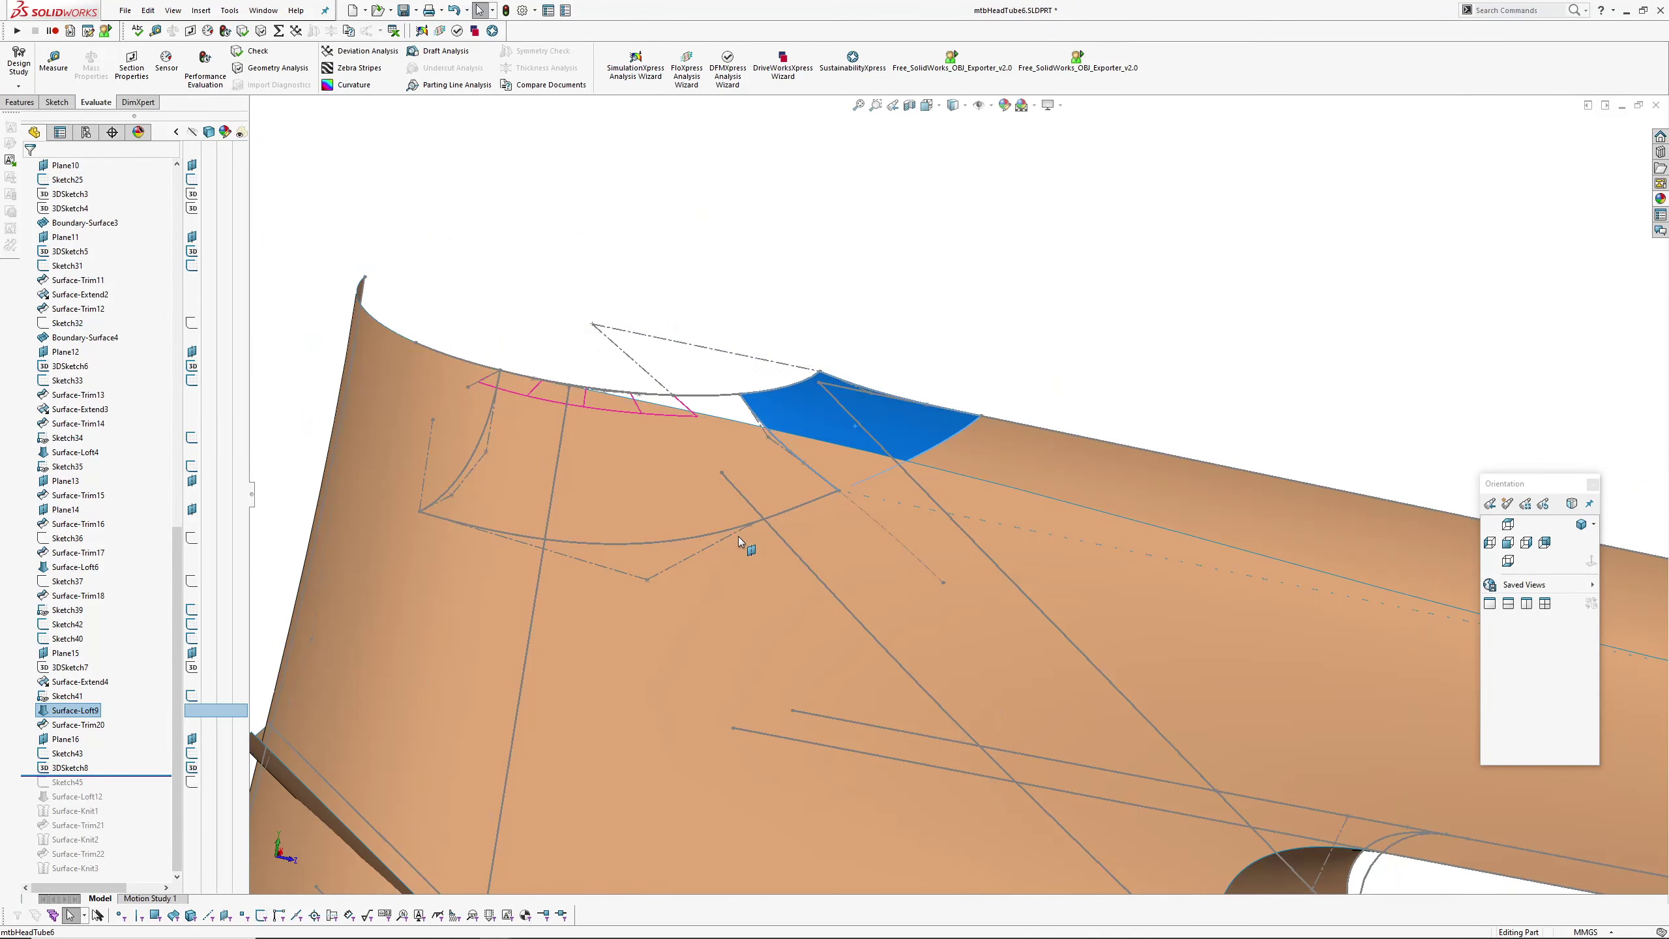
left_click(707, 535)
left_click(65, 699)
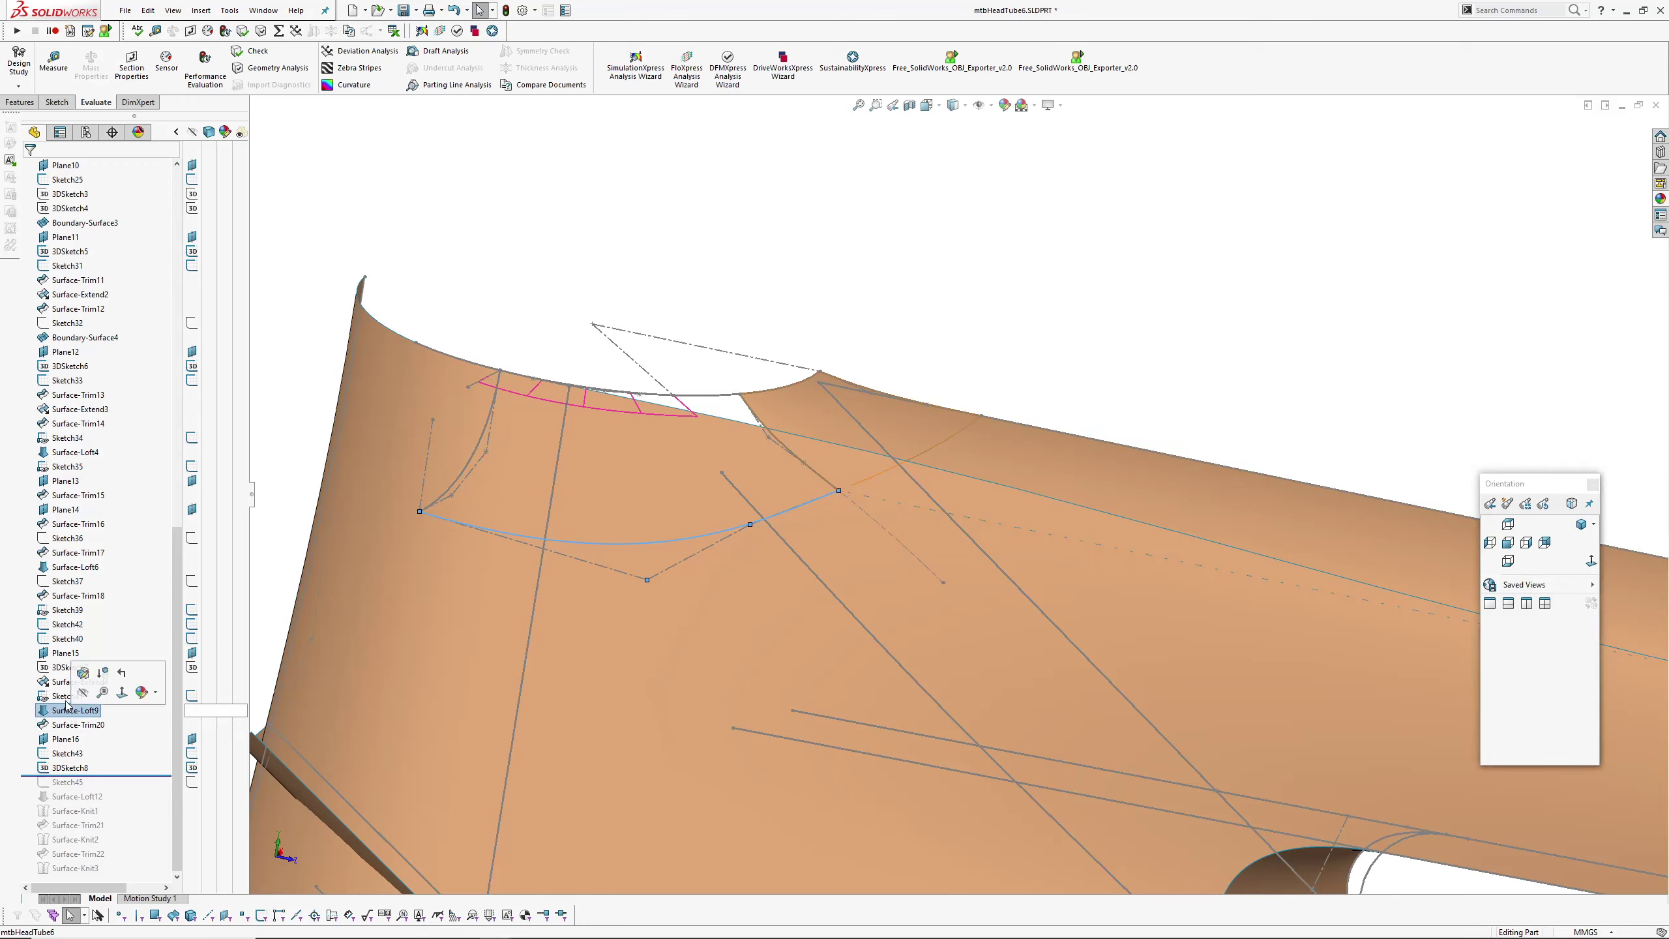
- Roll the feature history back to just before Sketch43 and highlight the Sketch40 spline along the head tube's upper edge
left_click(66, 754)
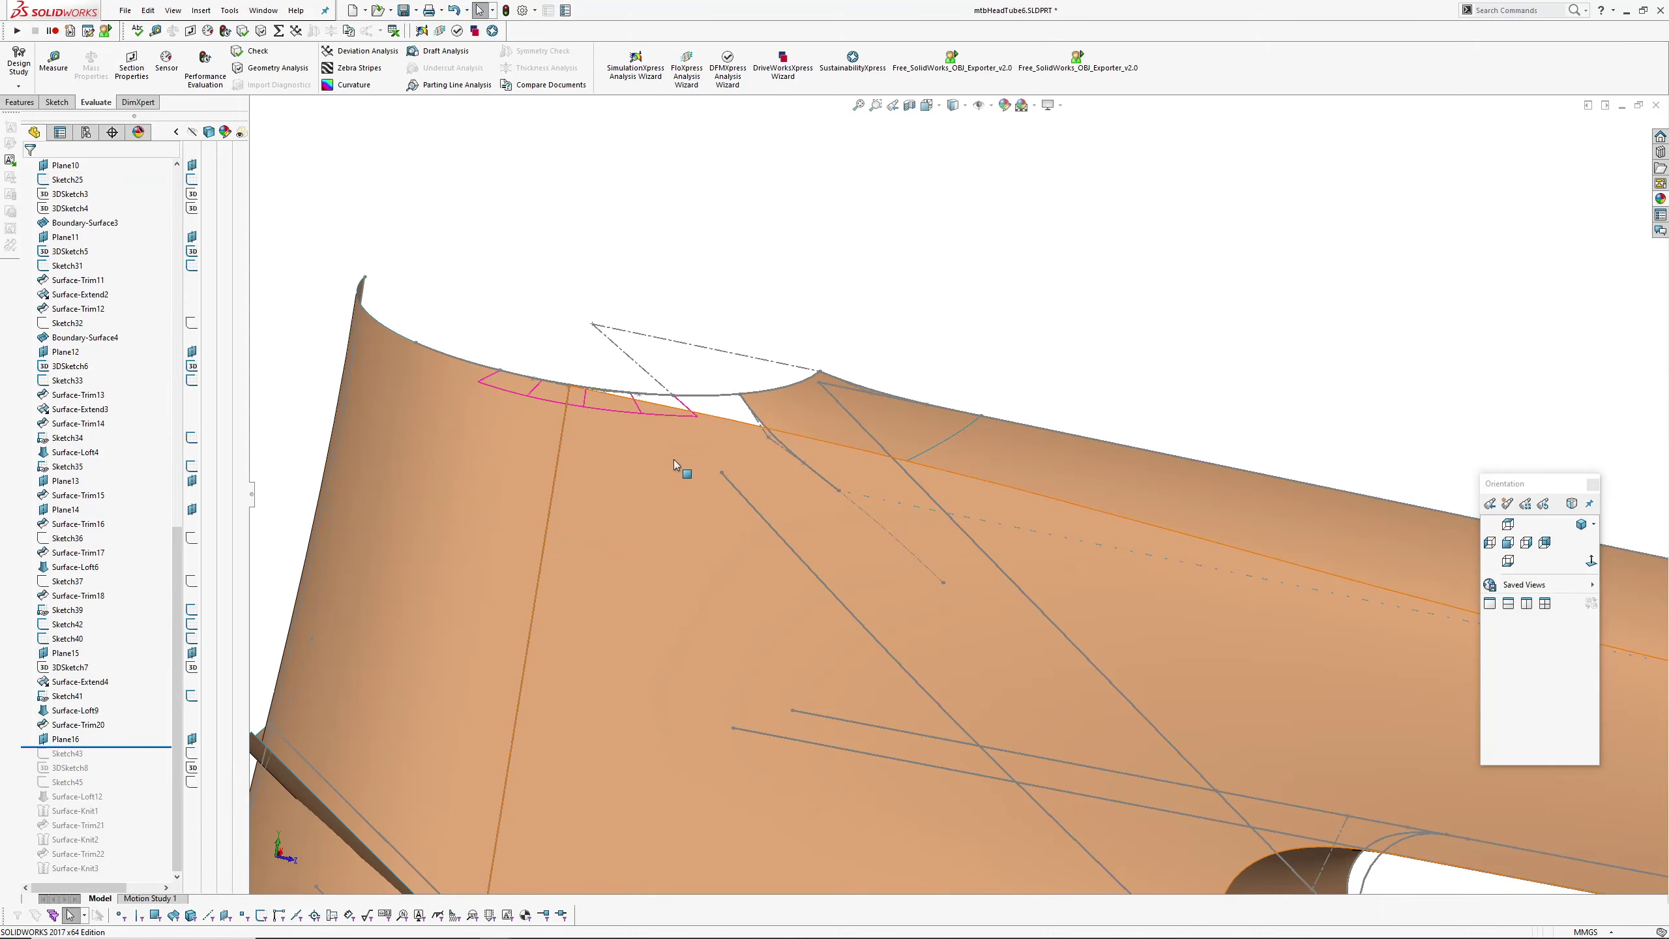
mouse_move(674, 460)
middle_mouse_down()
mouse_move(648, 462)
mouse_move(687, 437)
middle_mouse_up()
scroll(549, 365, "down", 4)
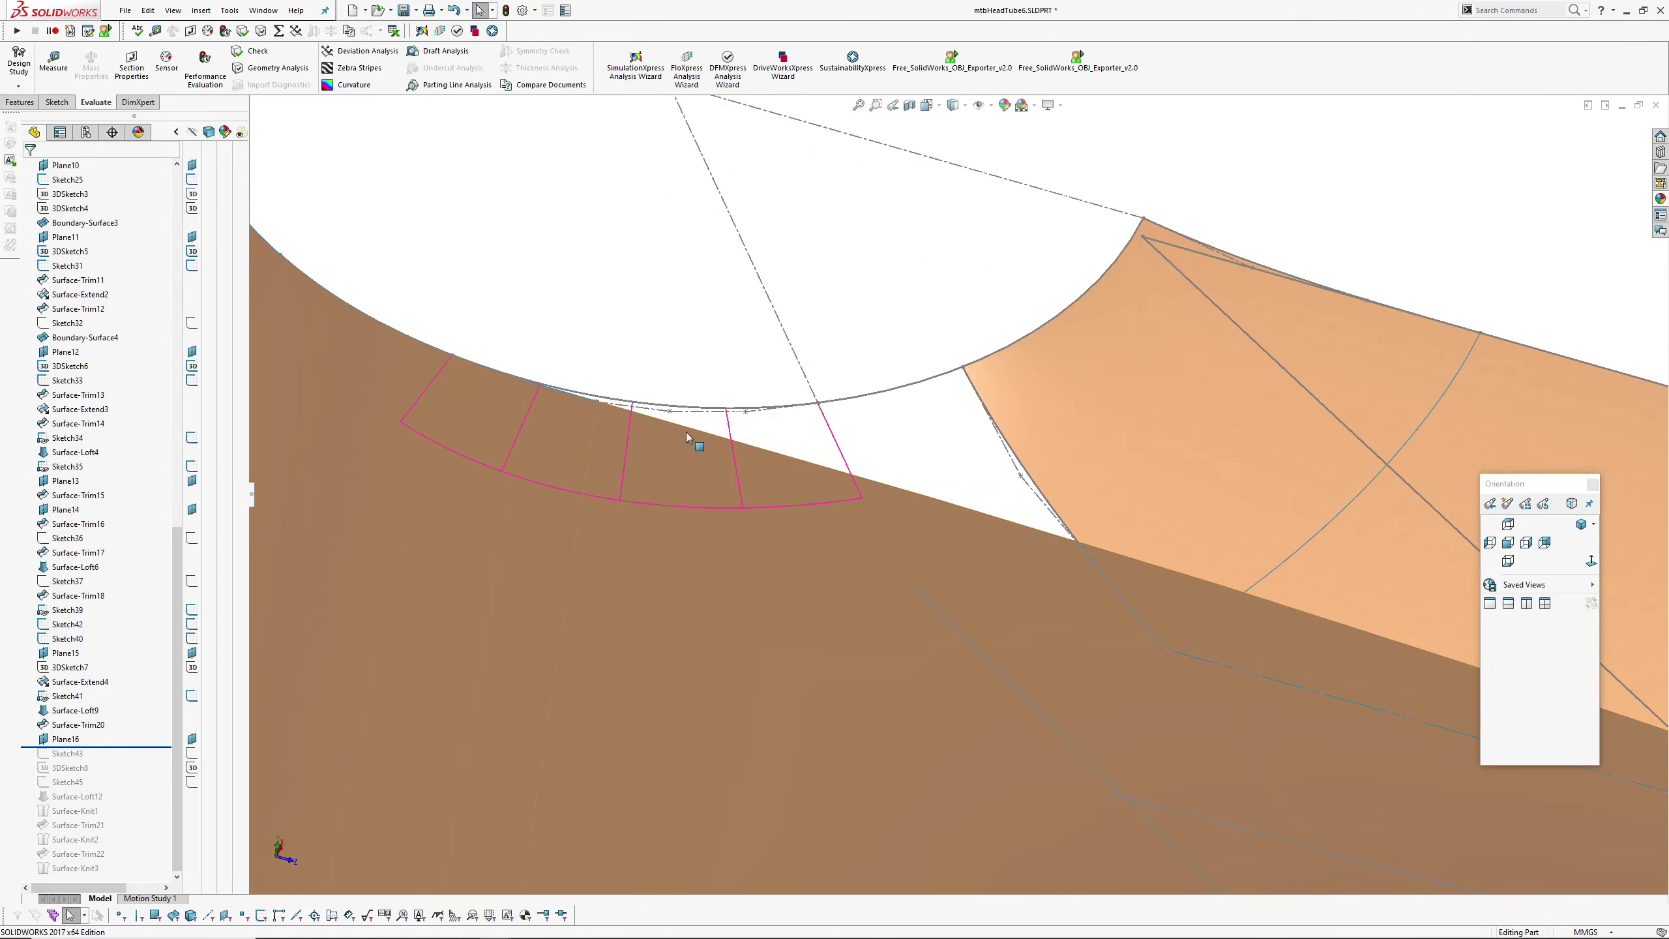
left_click(680, 410)
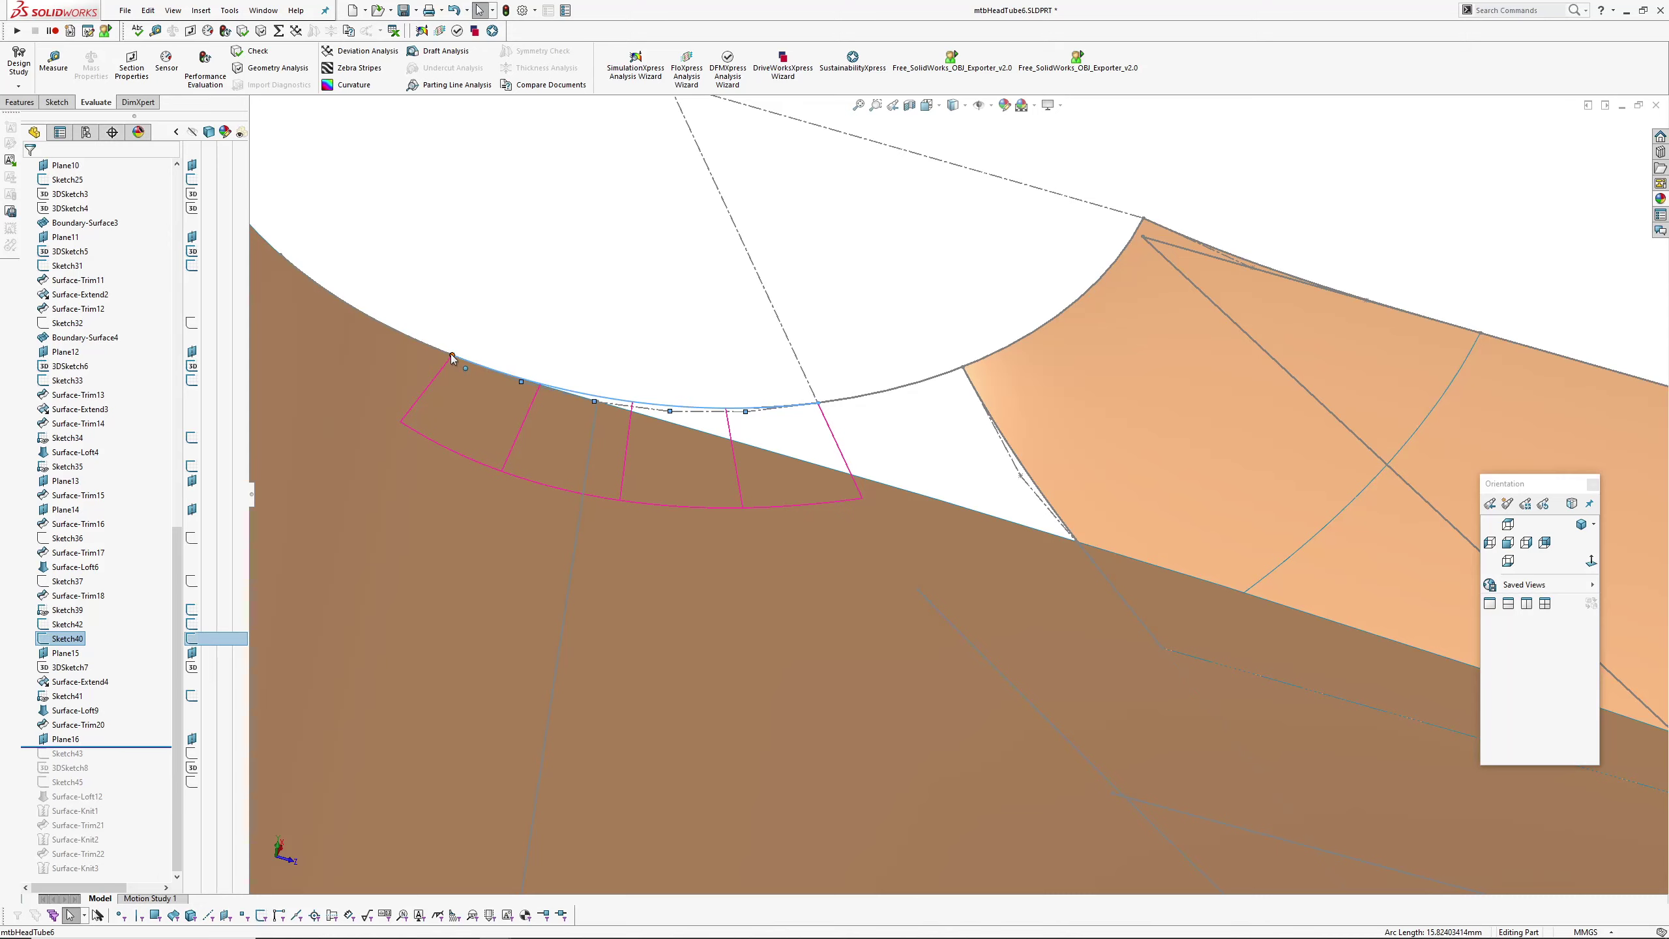
middle_click_drag(478, 389, 485, 289)
scroll(579, 397, "up", 3)
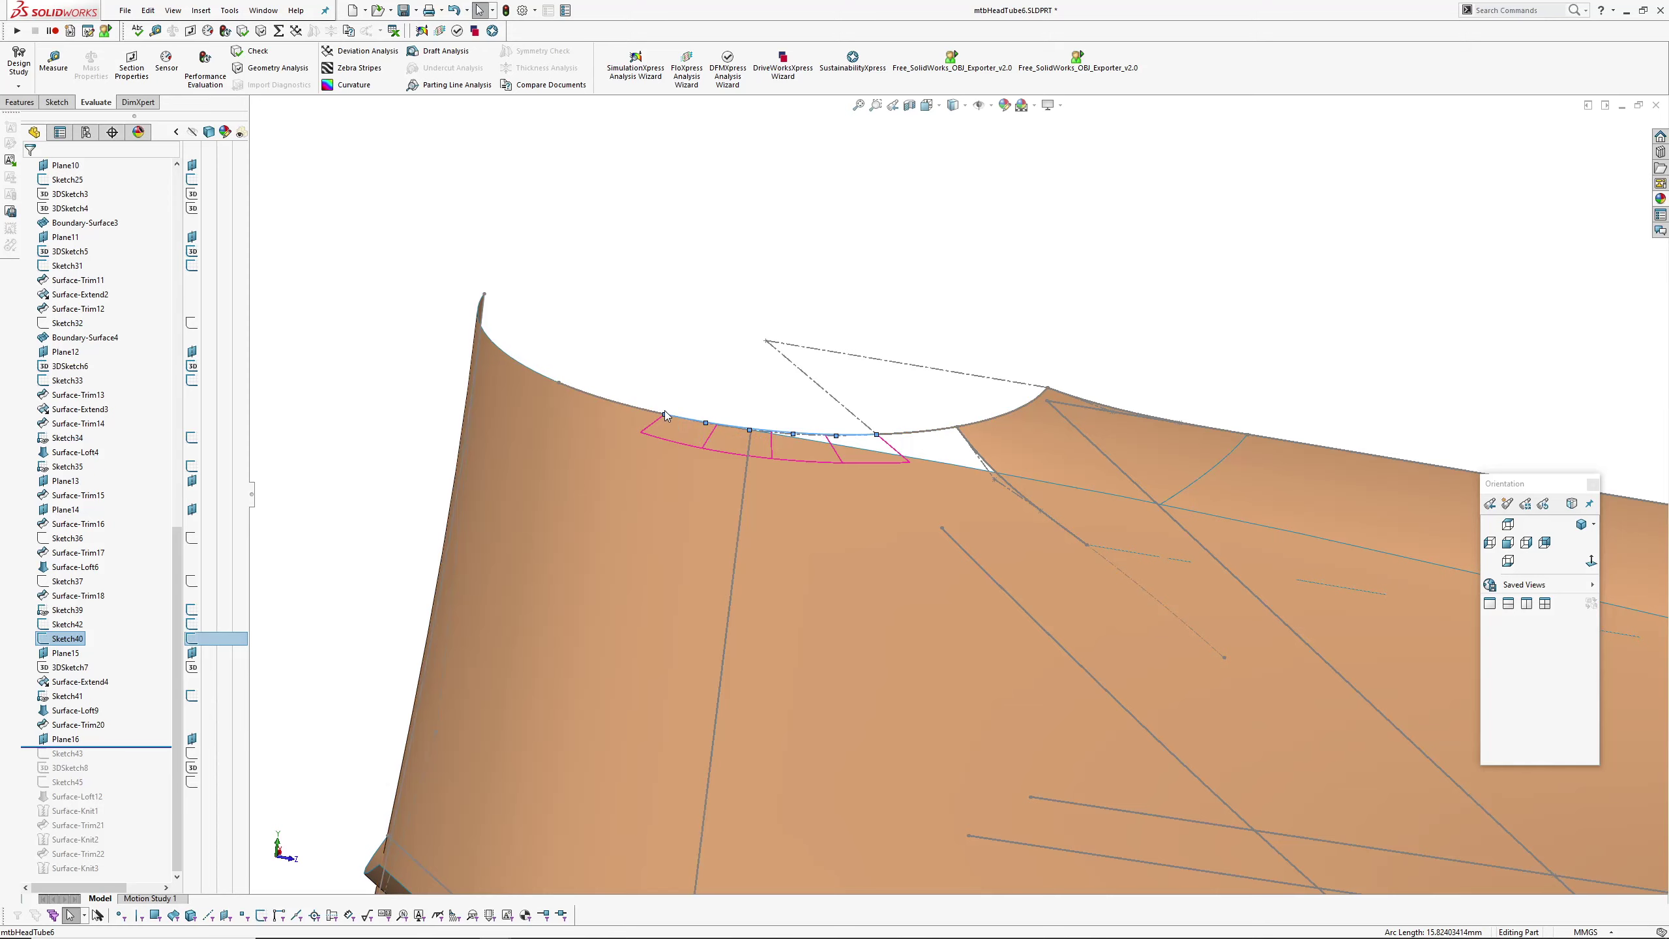
- Highlight Boundary-Surface3 on the side of the head tube, examine its curvature, and clear the selection
middle_click_drag(631, 498, 701, 492)
left_click(744, 506)
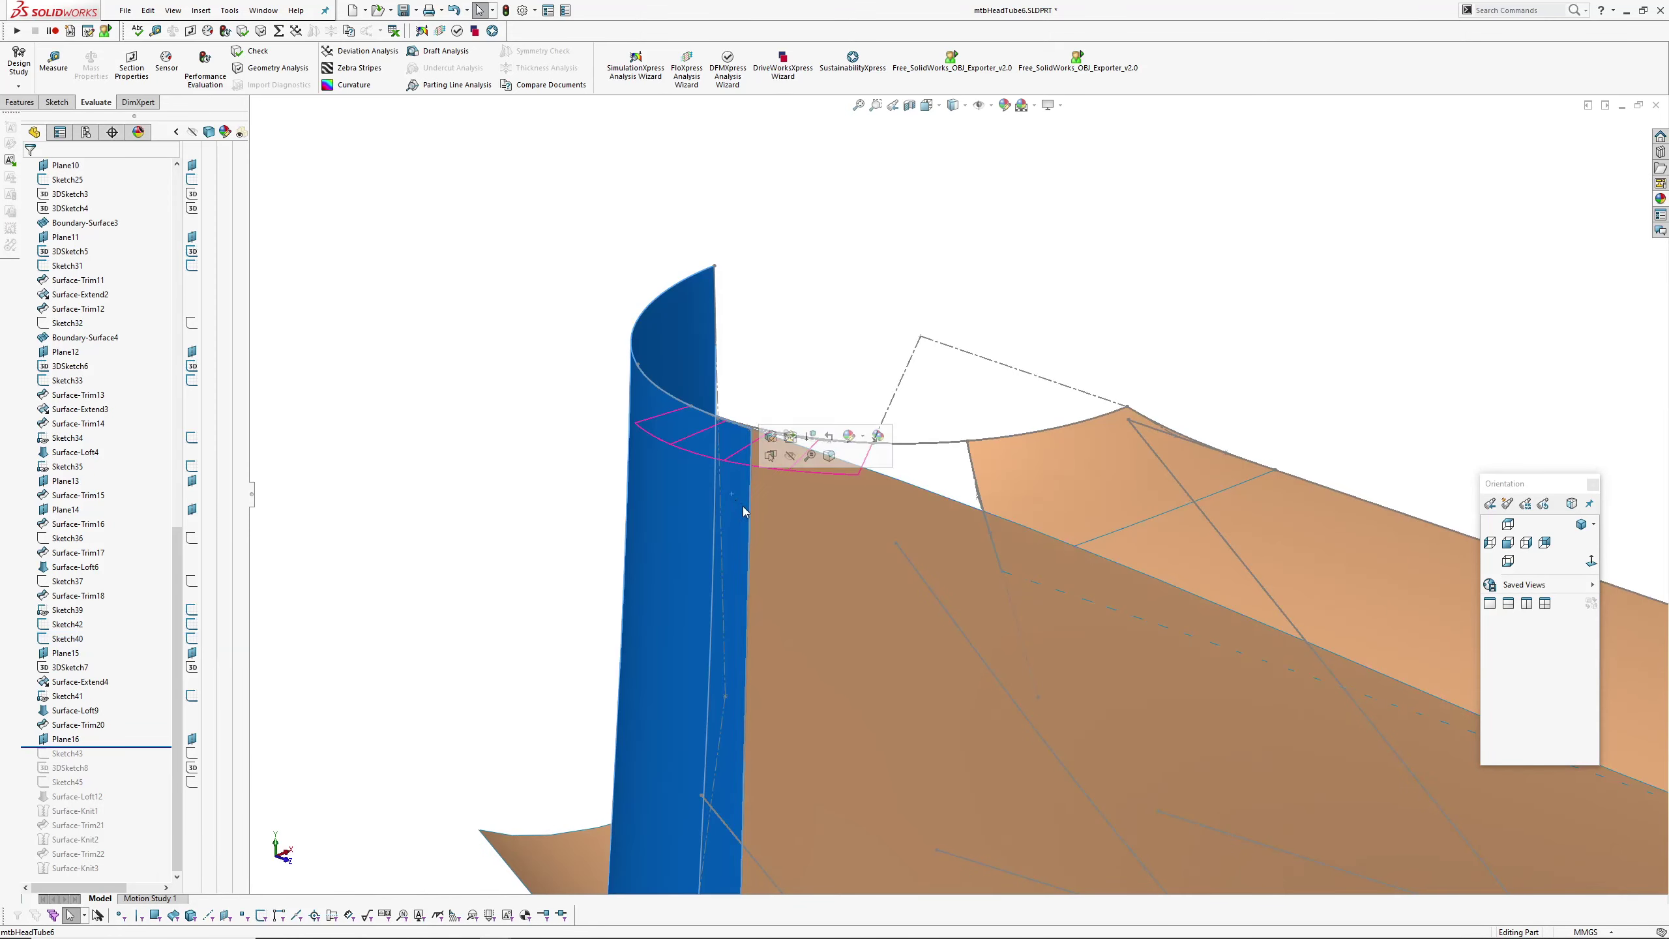
mouse_move(821, 543)
middle_mouse_down()
mouse_move(887, 529)
mouse_move(1077, 553)
middle_mouse_up()
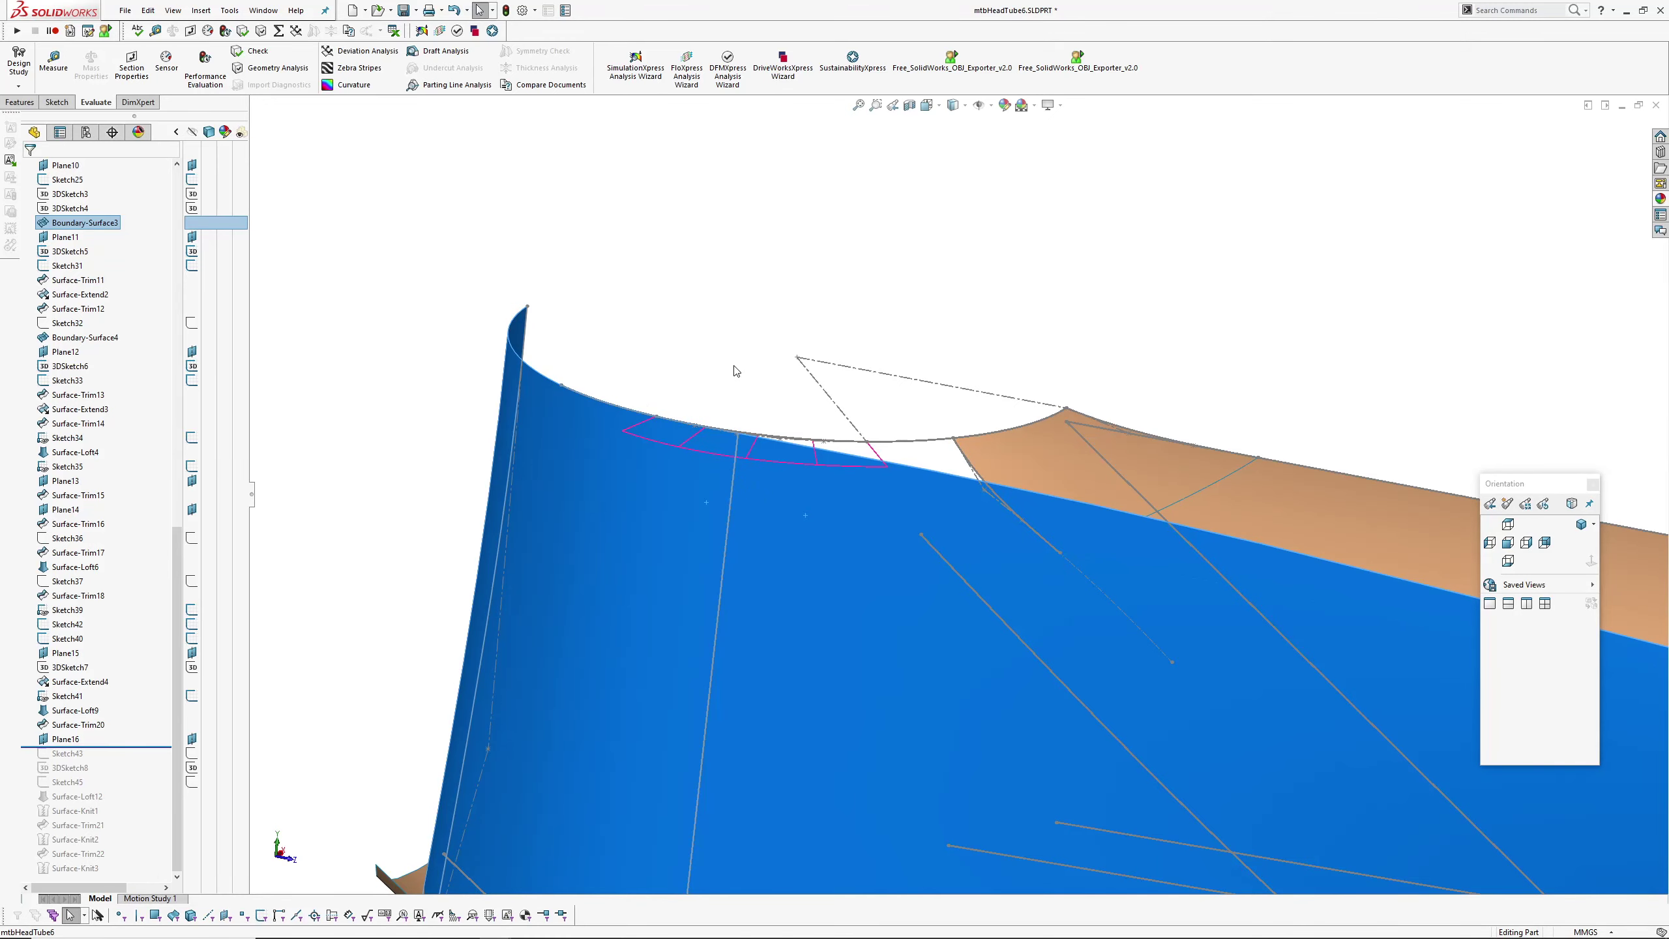
key("Escape")
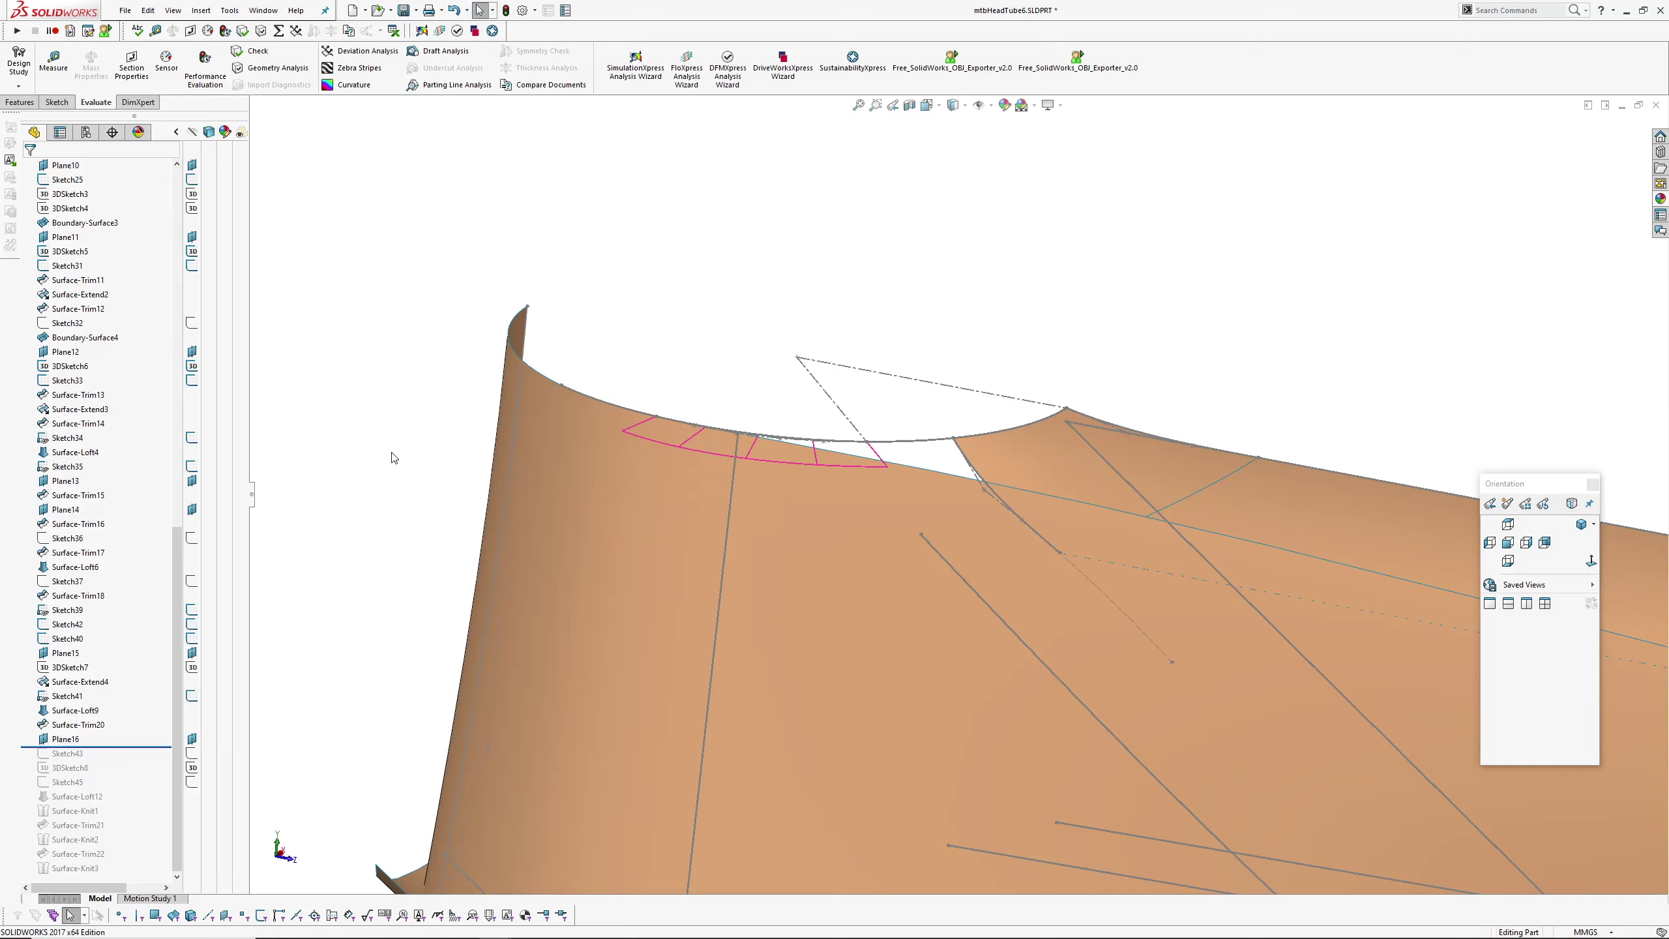
- Roll the feature history forward past Sketch43 and highlight its dimensioned spline beside the head tube
scroll(693, 432, "up", 3)
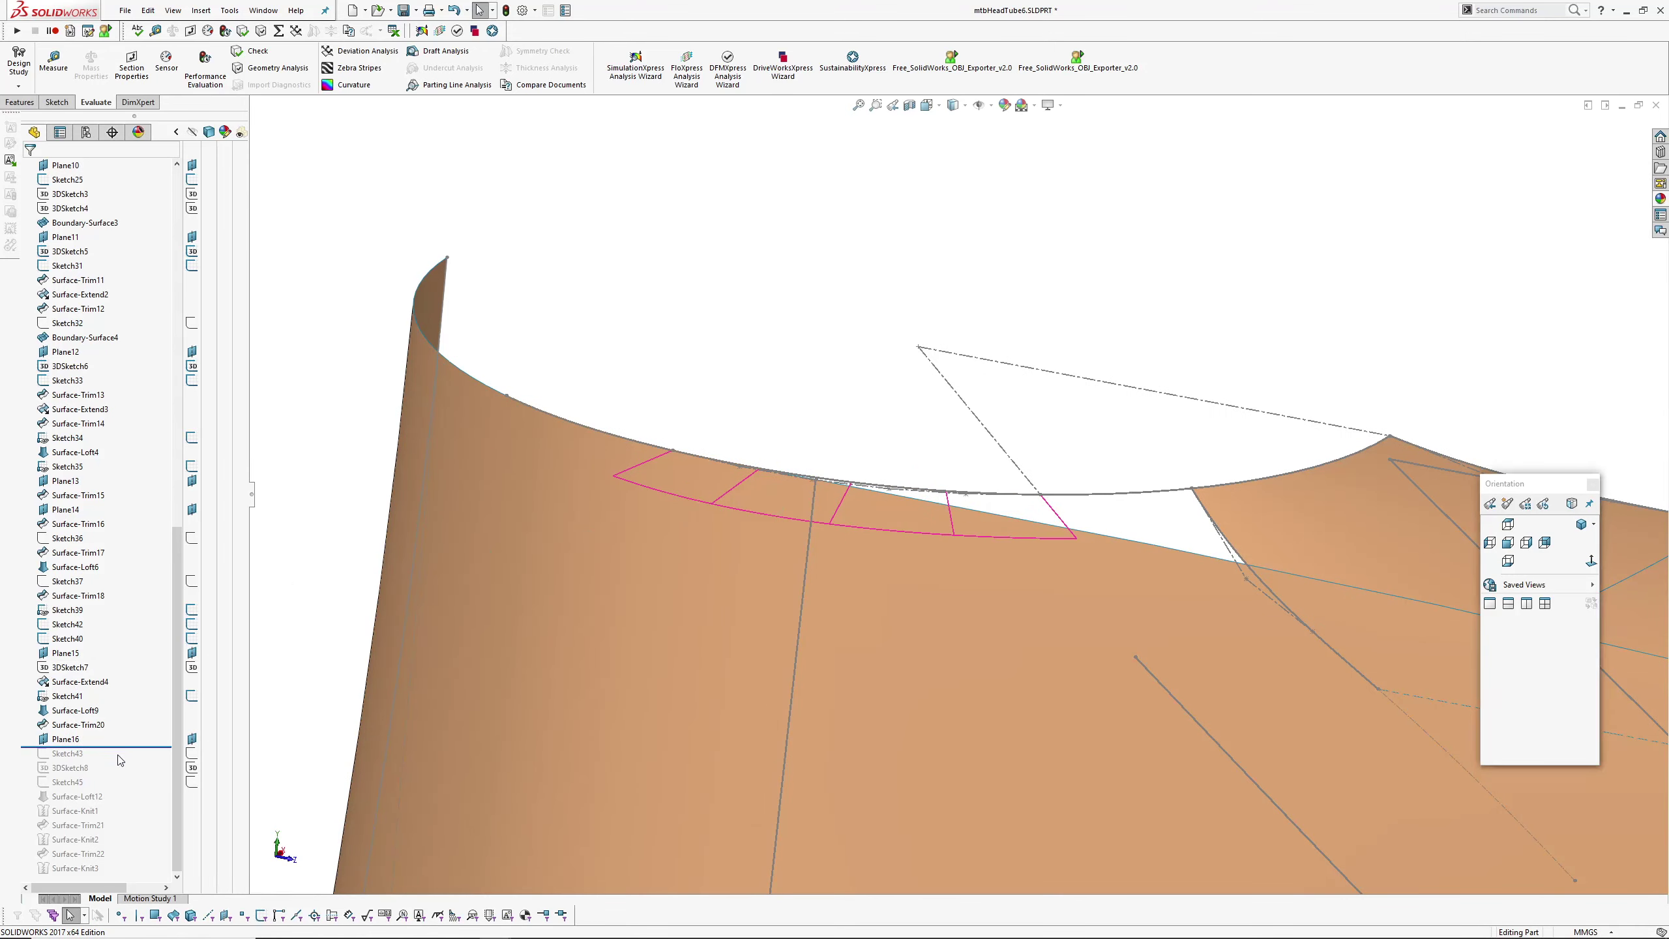
left_click(94, 754)
mouse_move(685, 607)
middle_mouse_down()
mouse_move(734, 489)
mouse_move(654, 503)
mouse_move(678, 429)
mouse_move(589, 440)
mouse_move(559, 394)
mouse_move(630, 391)
mouse_move(653, 411)
middle_mouse_up()
left_click(546, 373)
left_click(73, 755)
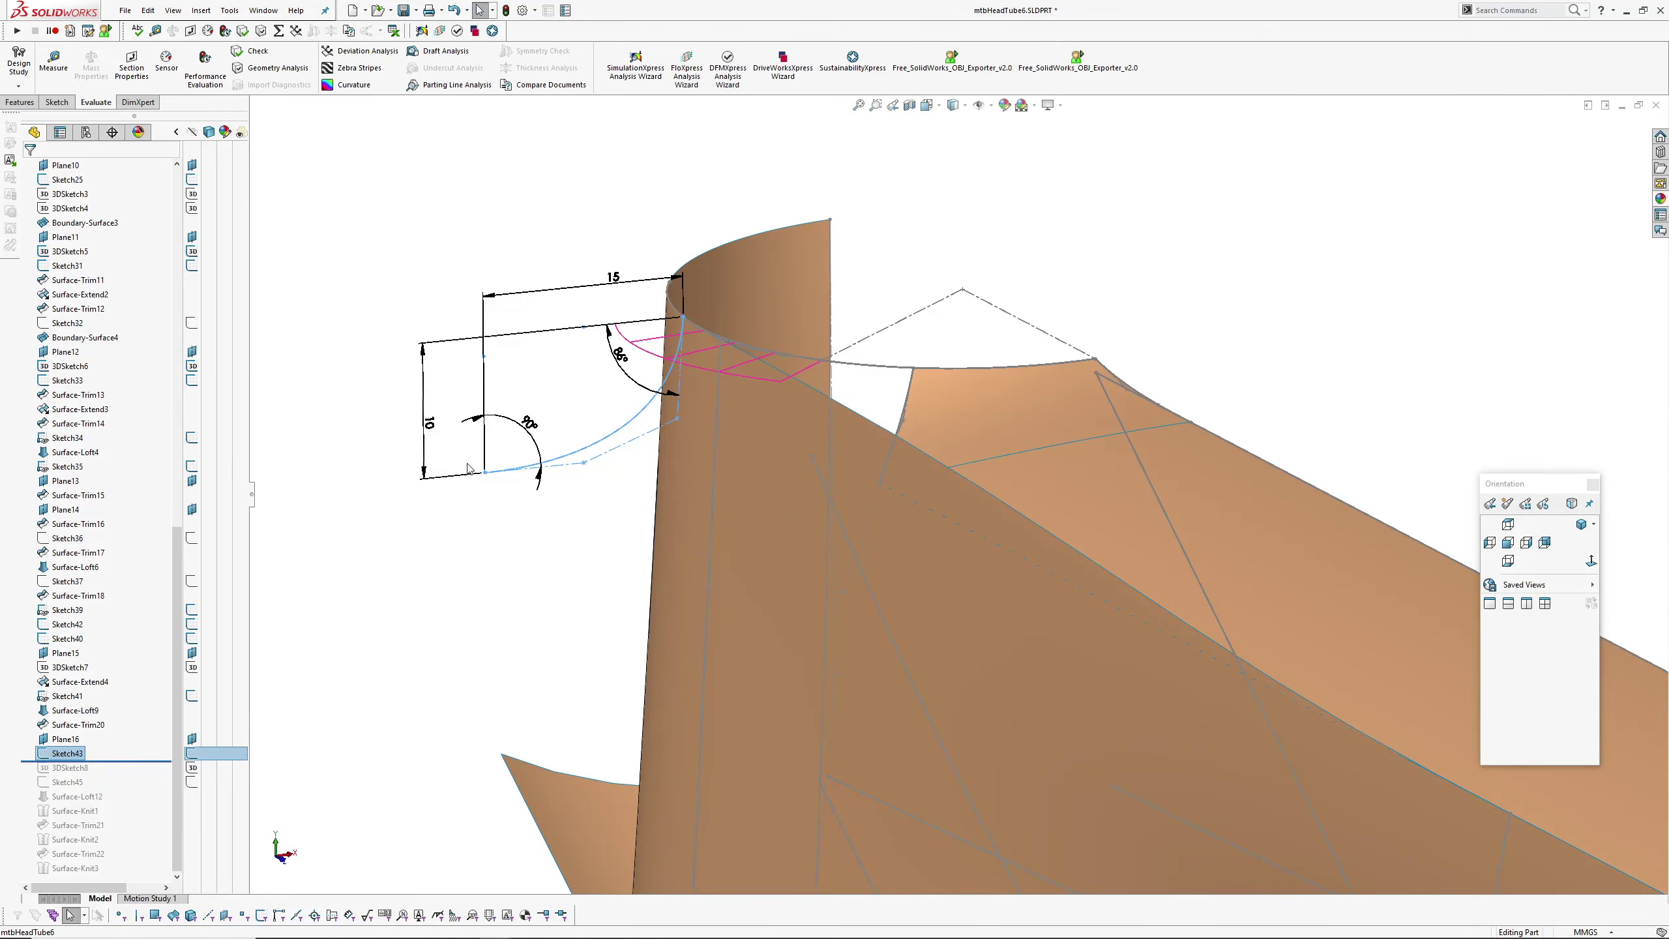
- Roll the feature history forward past 3DSketch8 and highlight the curves framing the gap, including Sketch40 and Sketch41
middle_click_drag(469, 468, 603, 563)
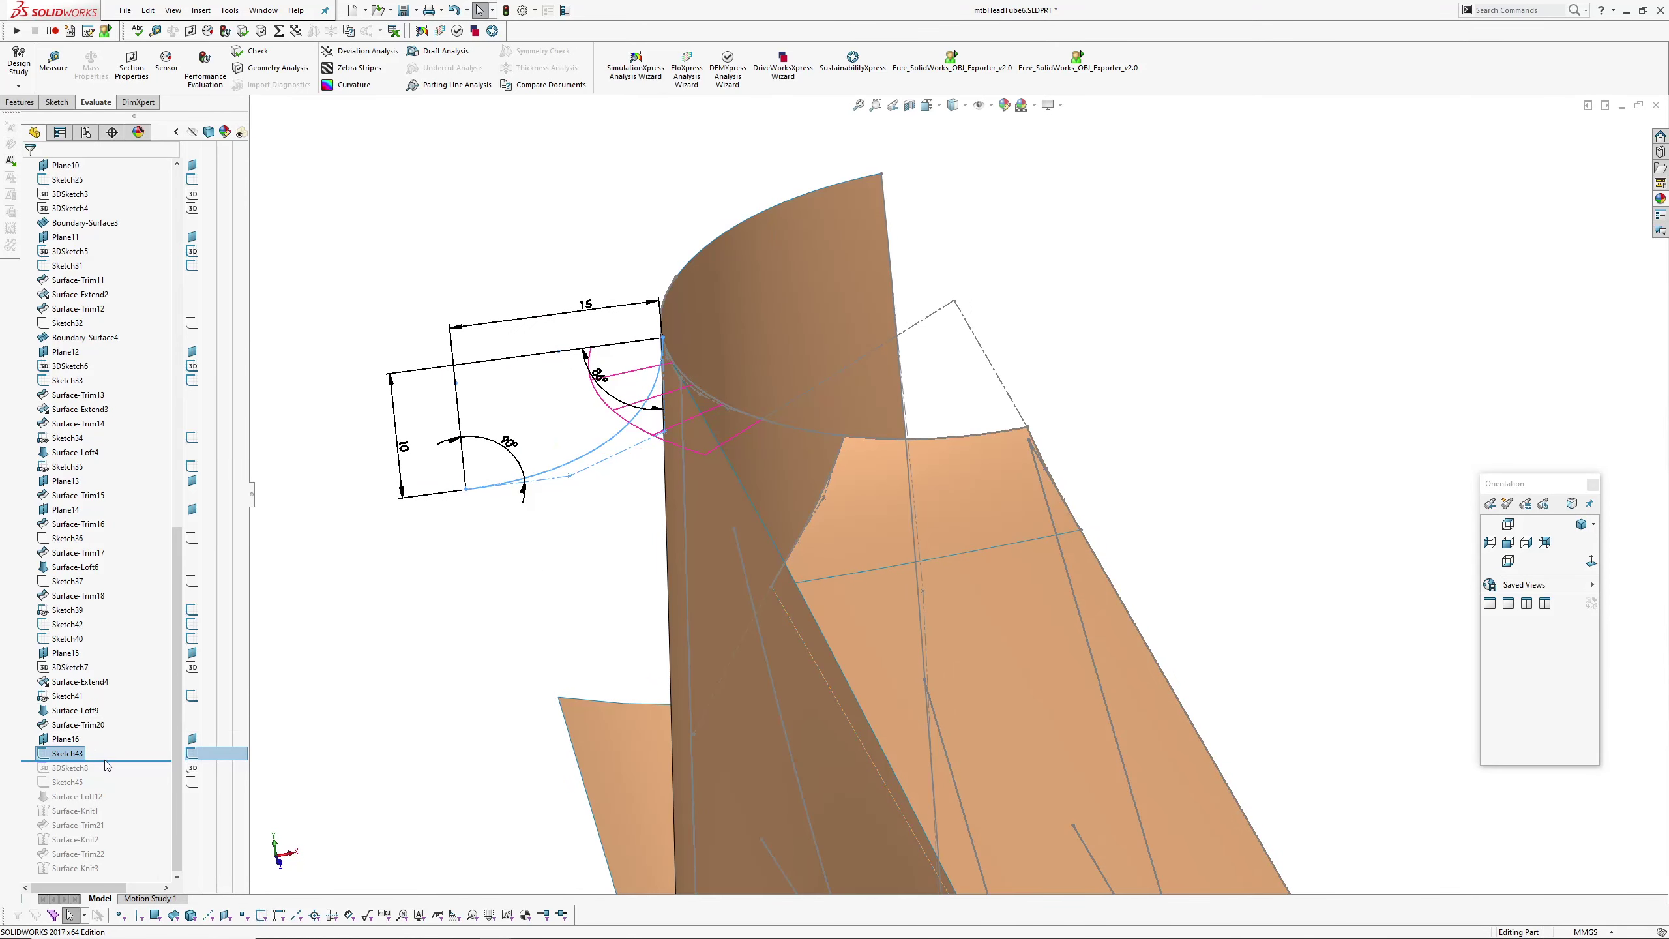
left_click_drag(112, 761, 110, 776)
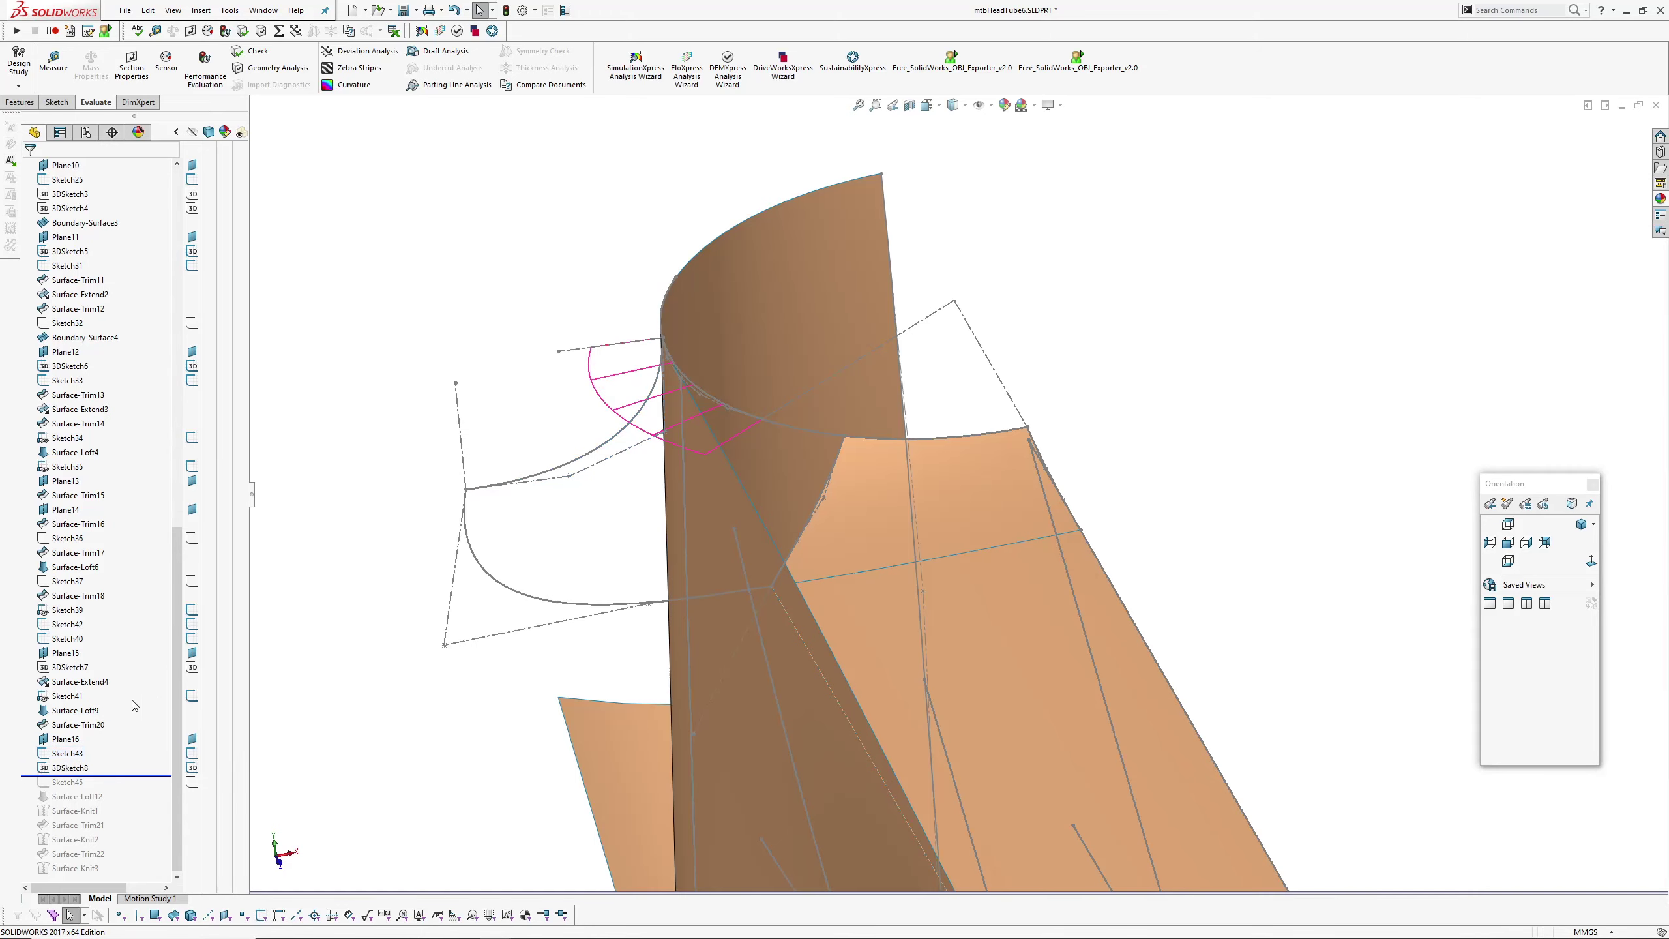
left_click(70, 767)
scroll(719, 490, "up", 2)
middle_click_drag(720, 490, 393, 248)
left_click(393, 249)
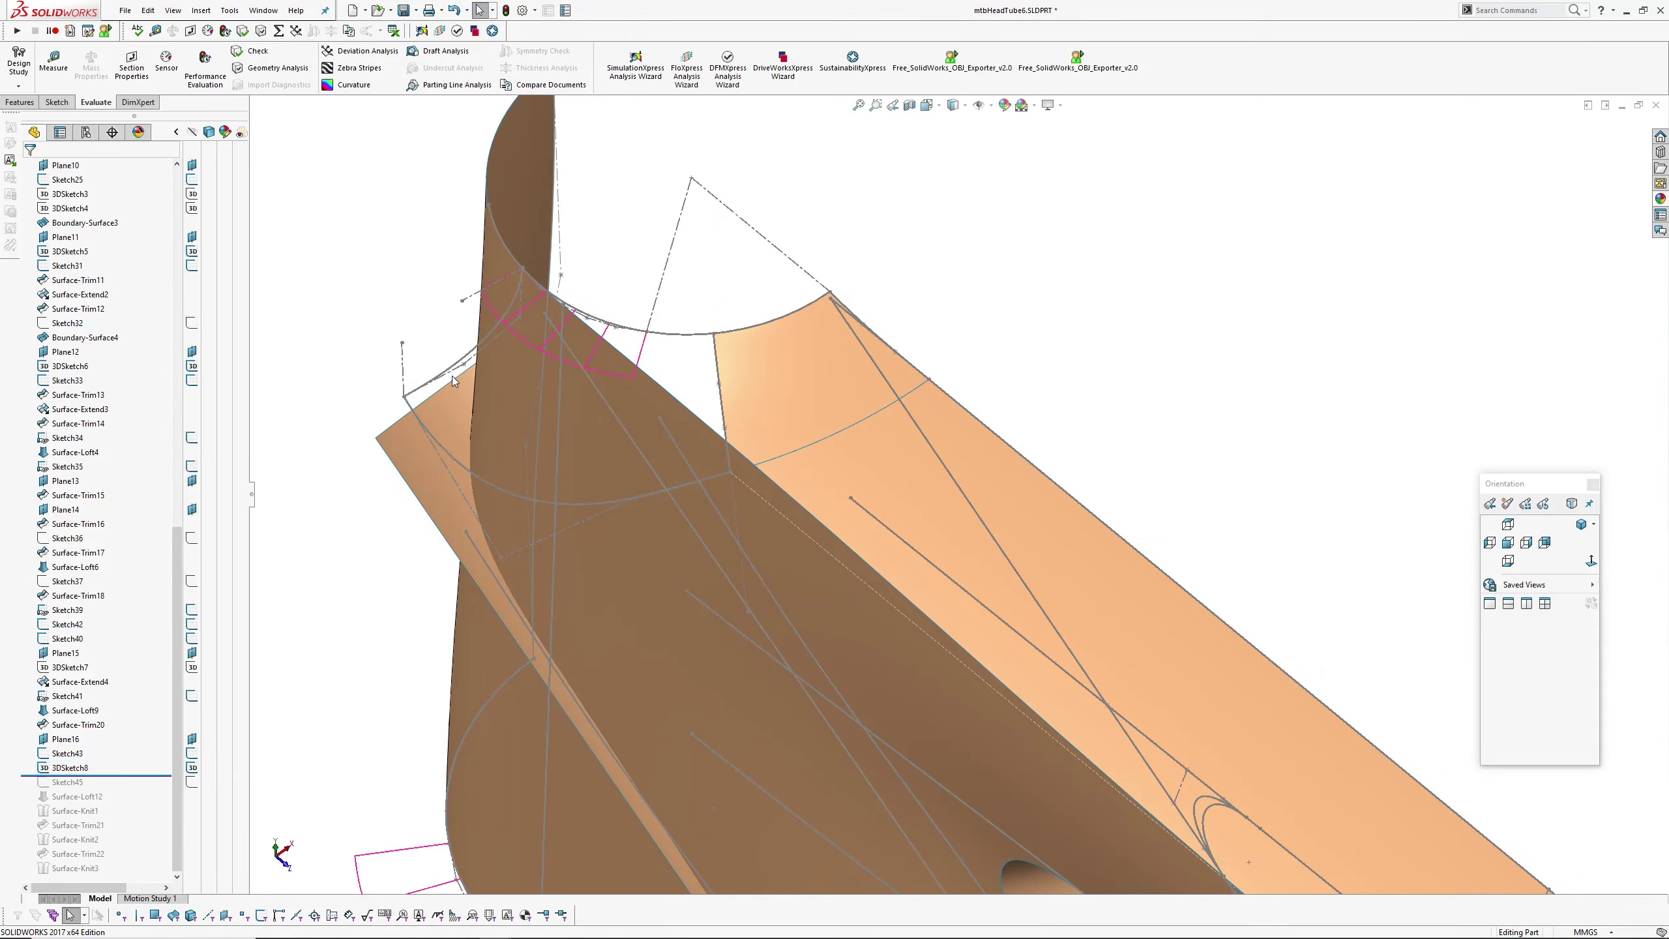
left_click(661, 333)
left_click(716, 373, "ctrl")
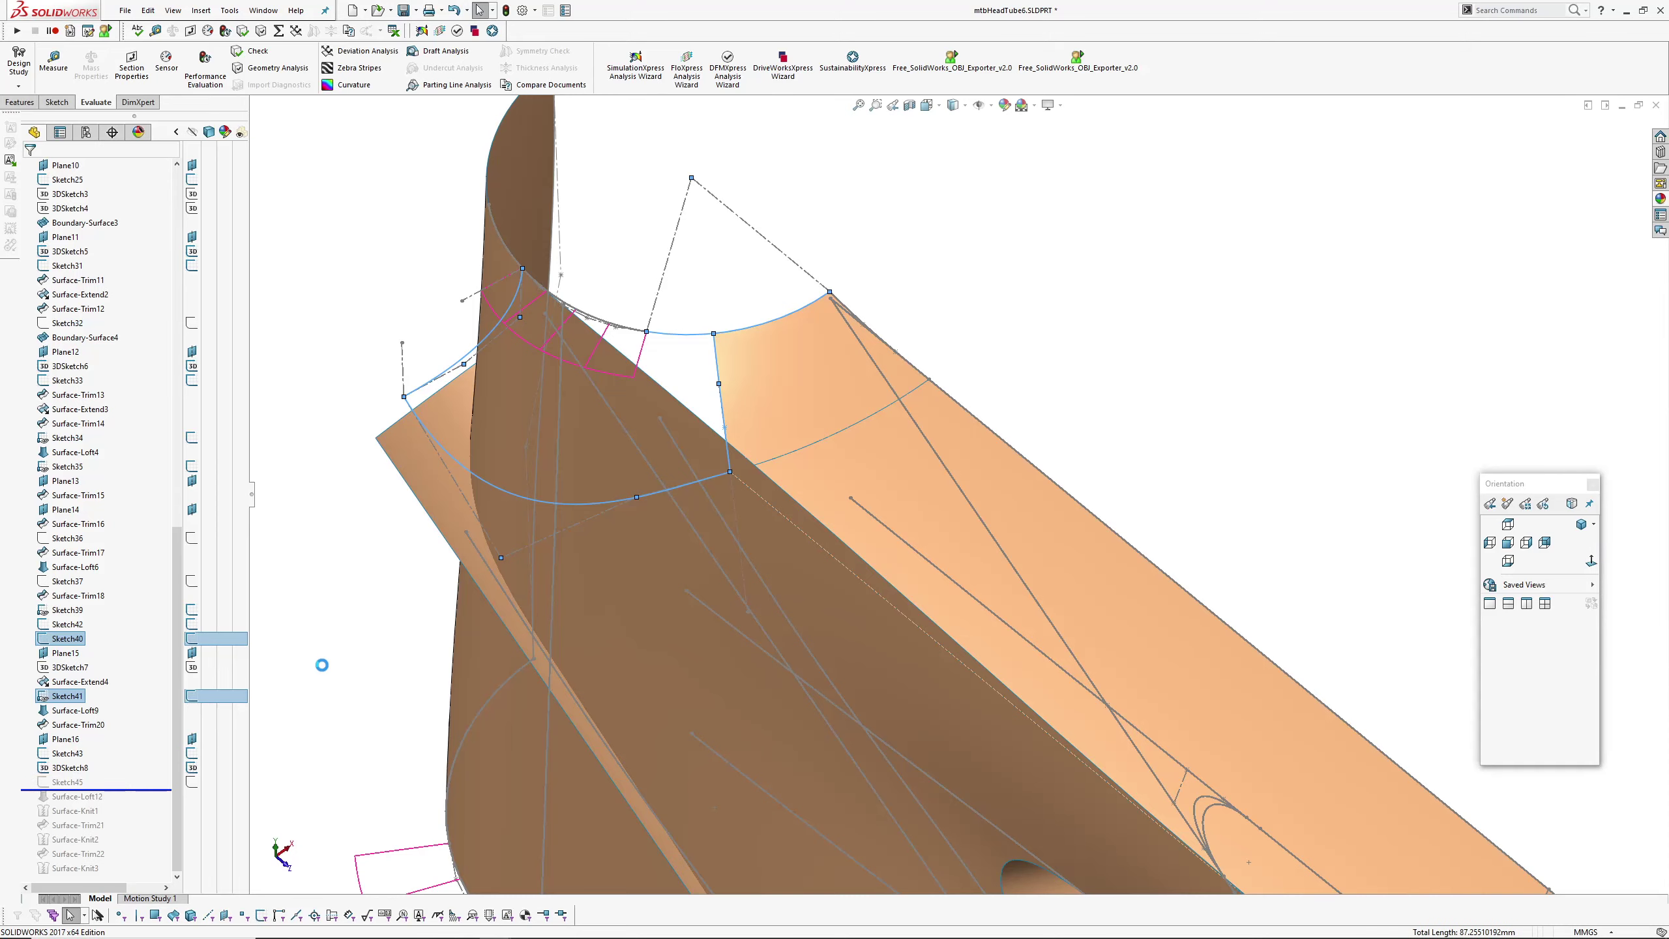
- Roll the feature history forward past Surface-Loft12, highlight the overhanging loft and examine it from several angles
left_click_drag(105, 789, 117, 802)
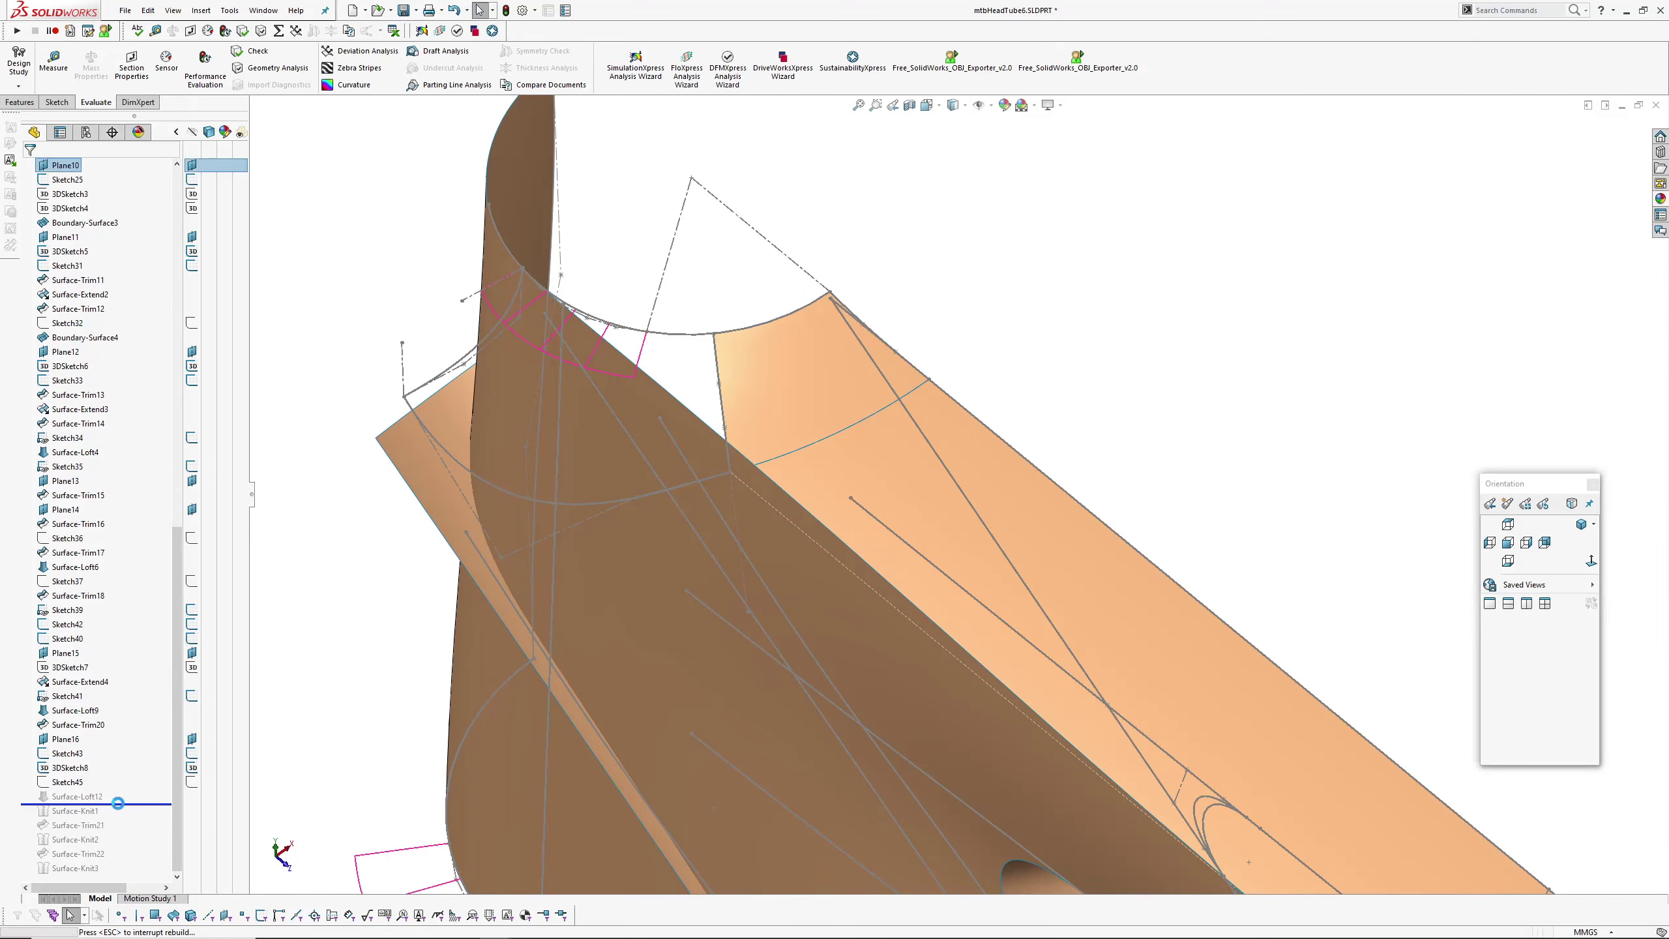
middle_click_drag(610, 540, 513, 517)
left_click(506, 517)
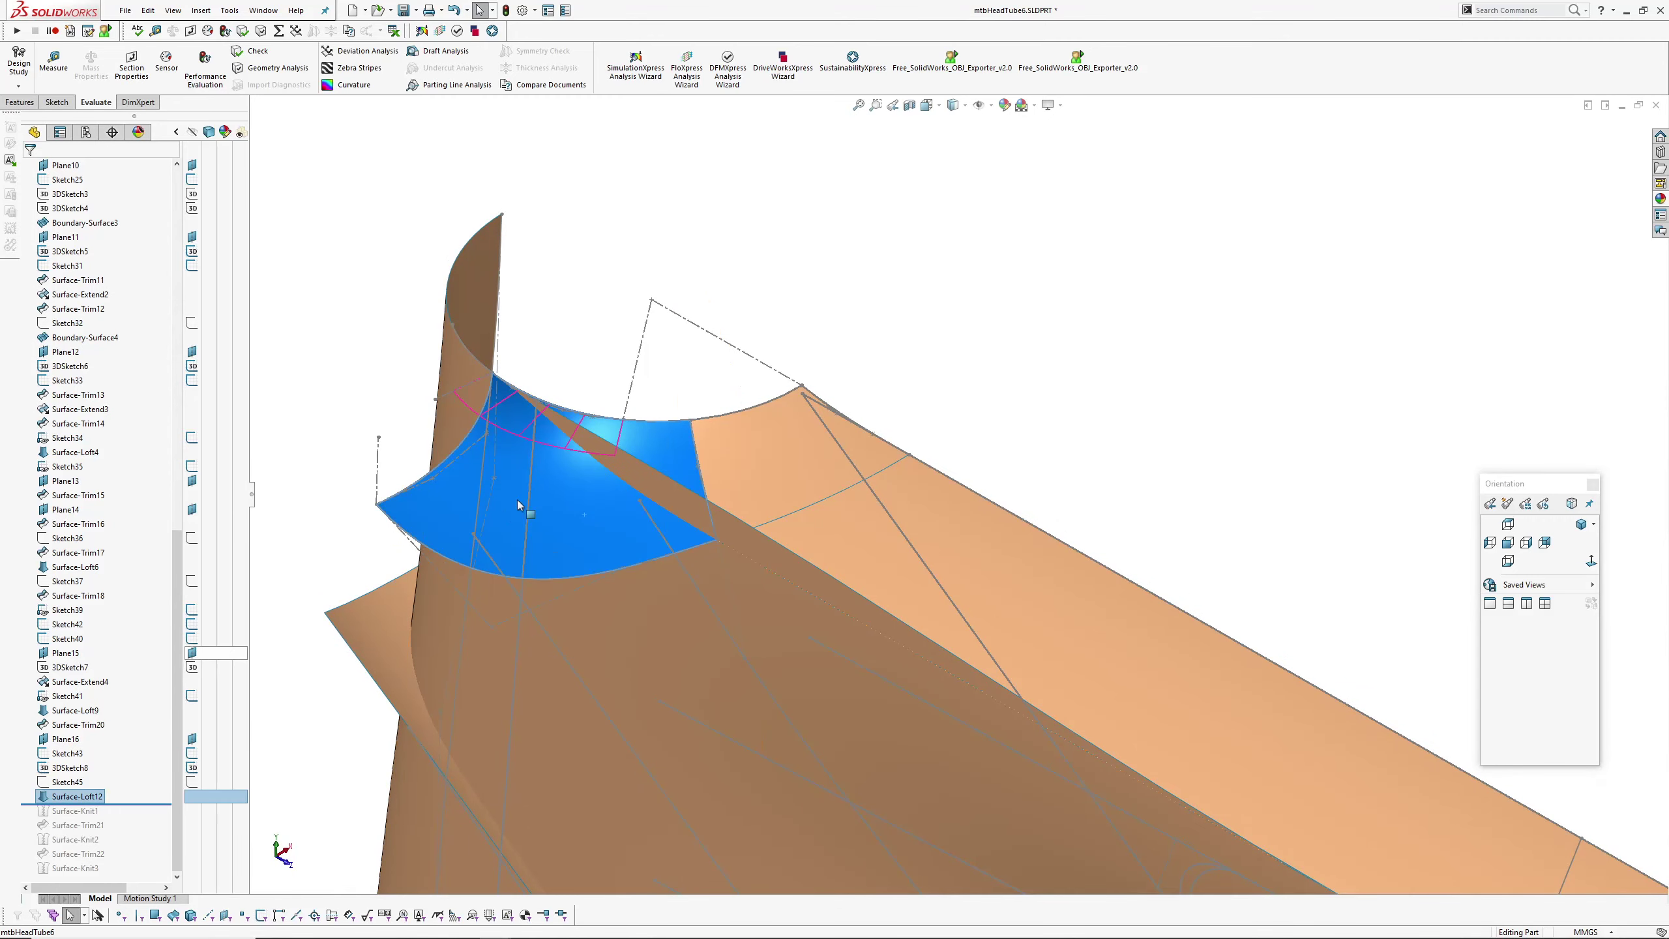
scroll(501, 408, "down", 2)
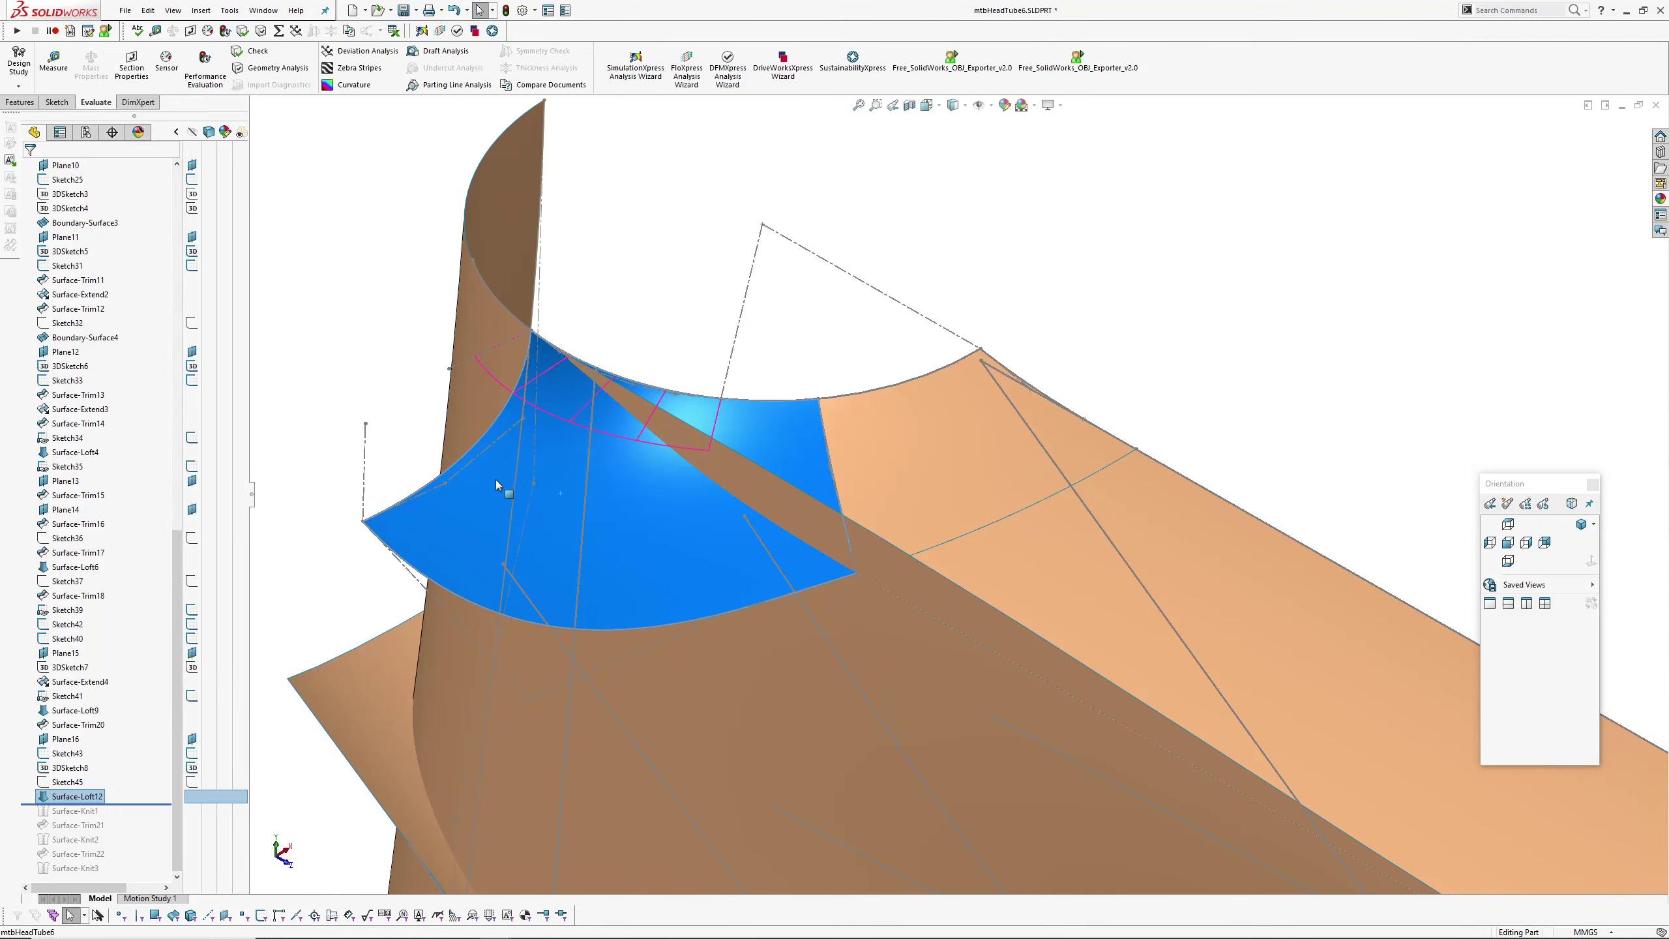
middle_click_drag(477, 485, 508, 373)
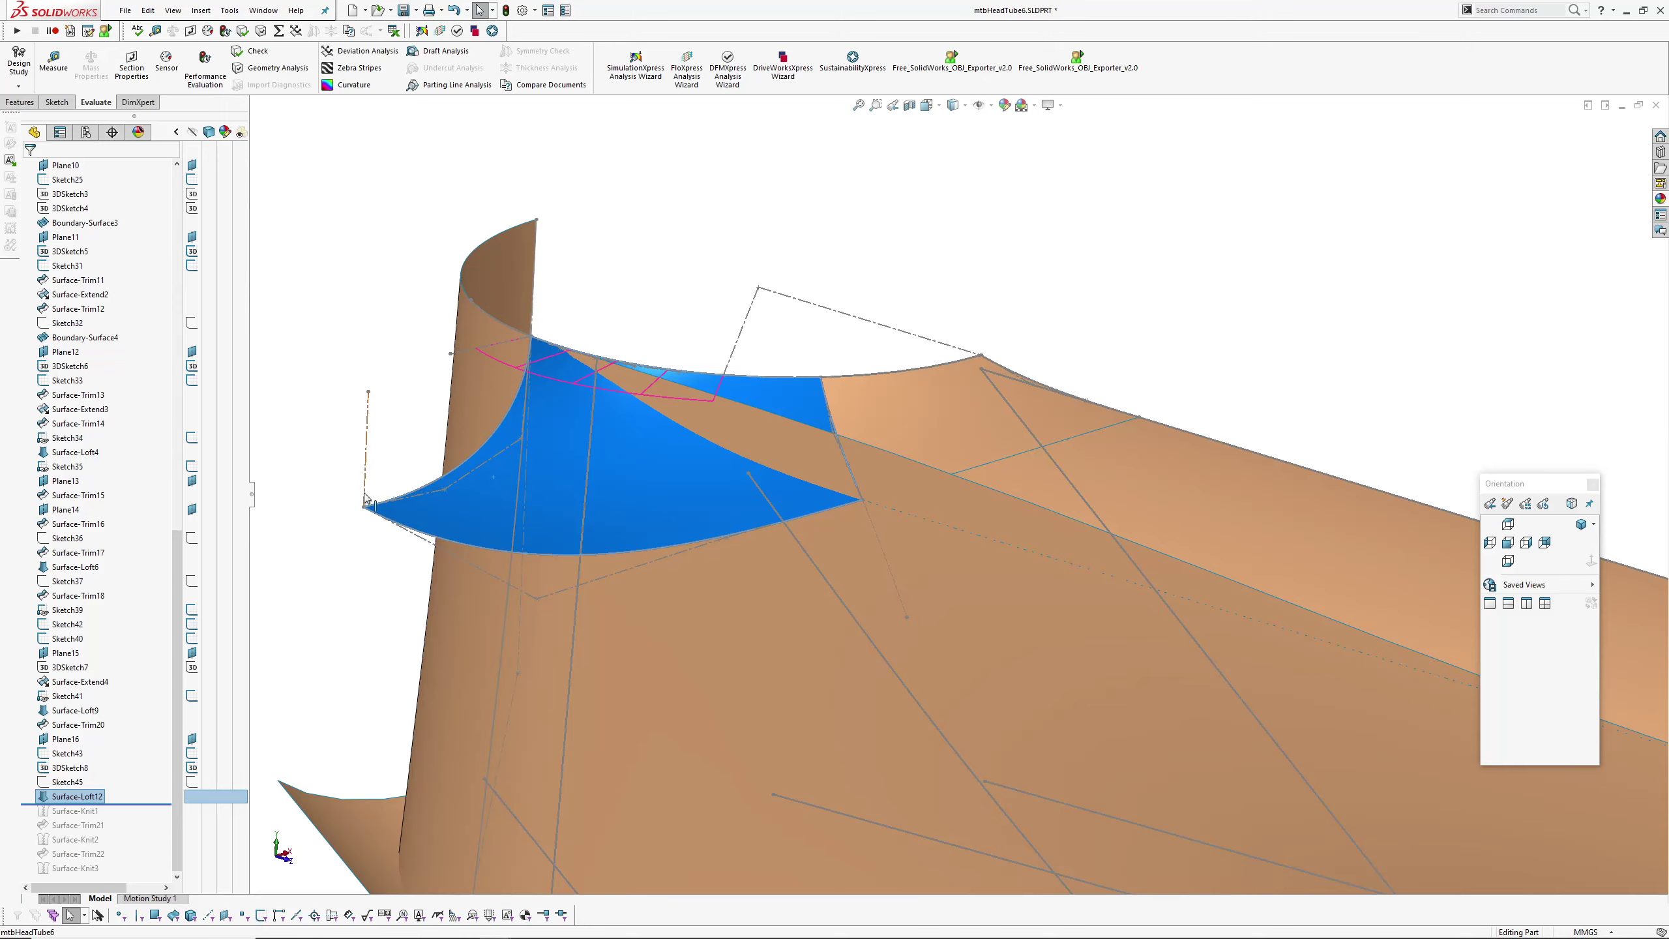
middle_click_drag(735, 416, 906, 501)
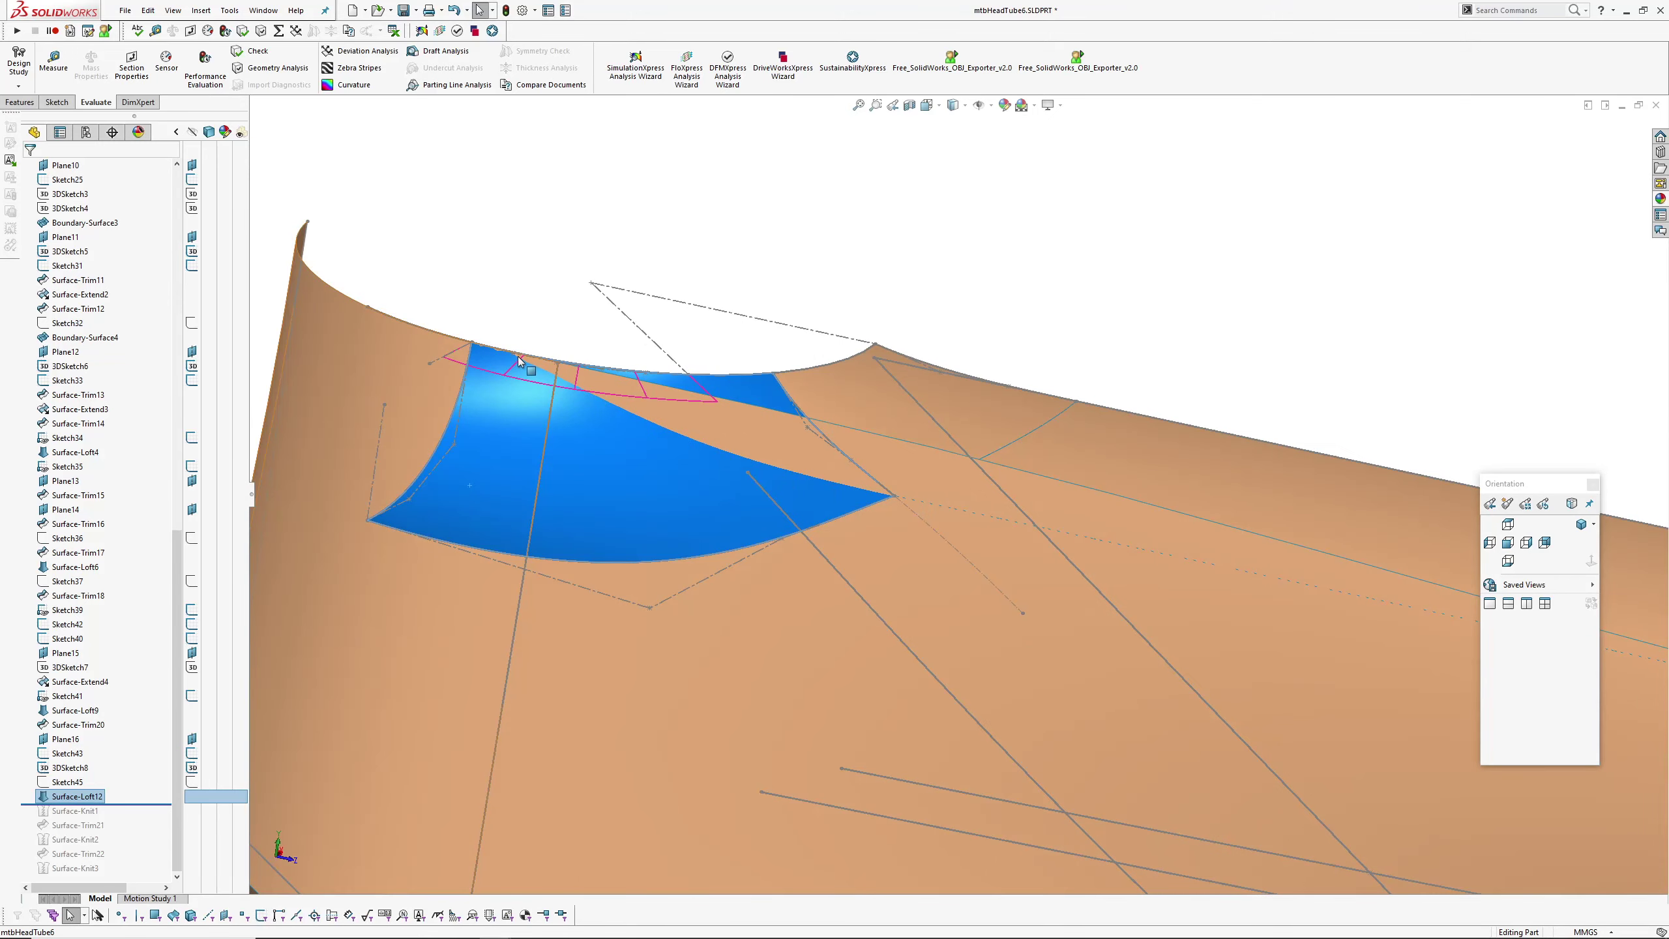
middle_click_drag(752, 466, 458, 362)
left_click(458, 362)
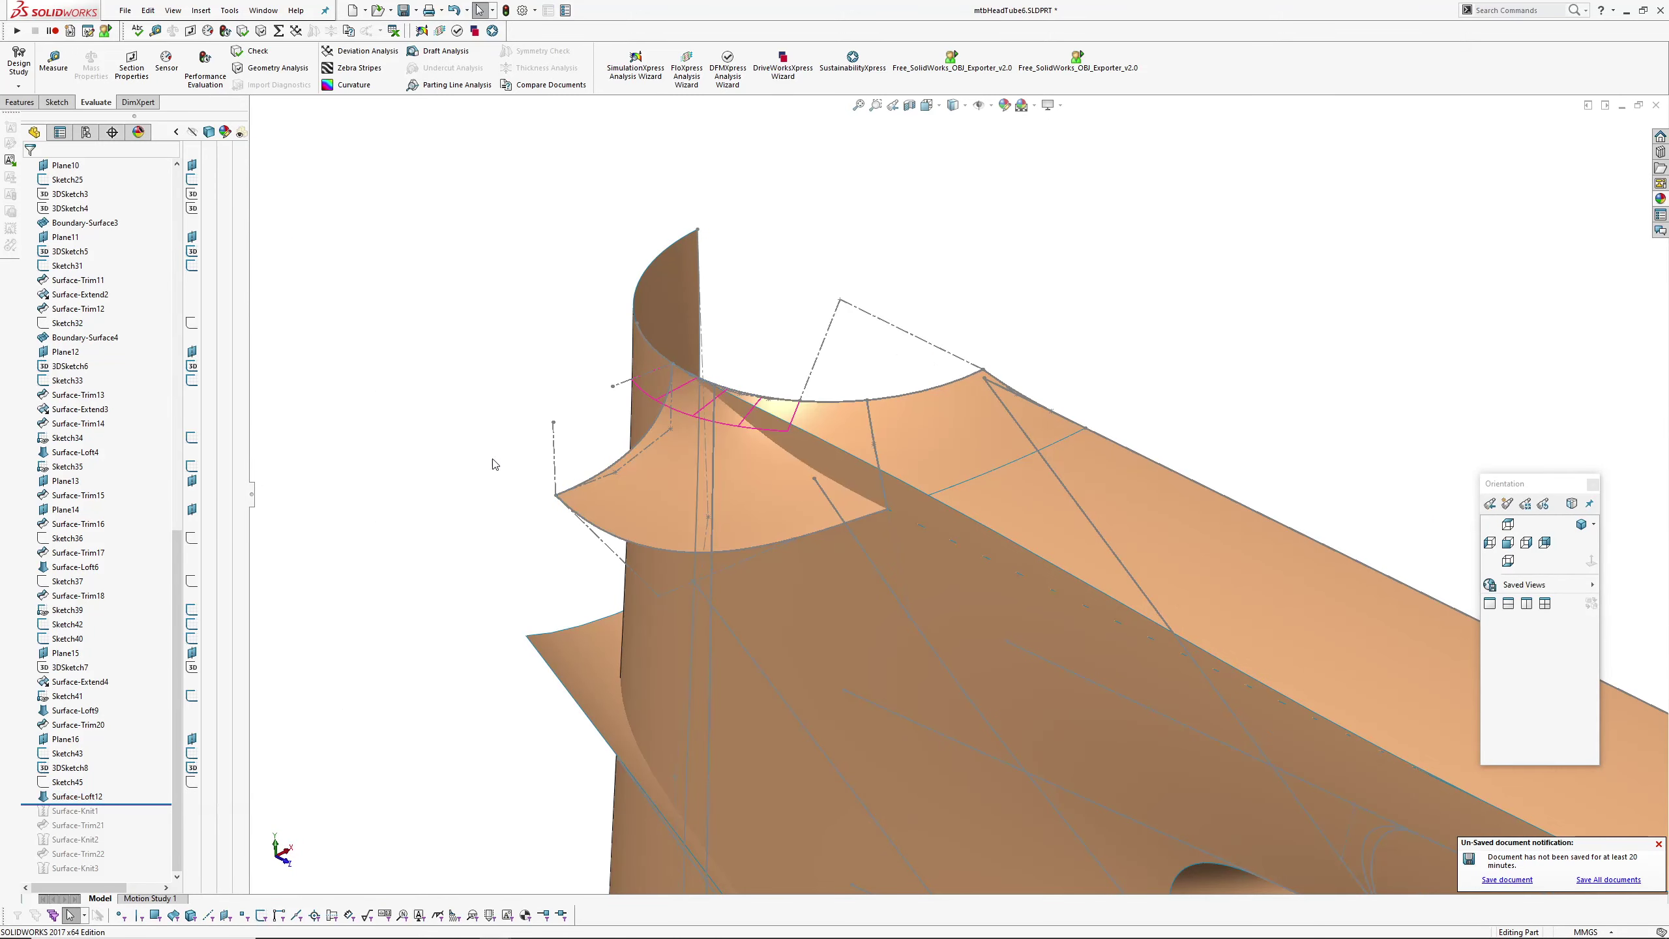
- Roll the feature history forward through Surface-Knit1 and the remaining trims to Surface-Knit3, with the sketches hidden
left_click_drag(125, 805, 124, 818)
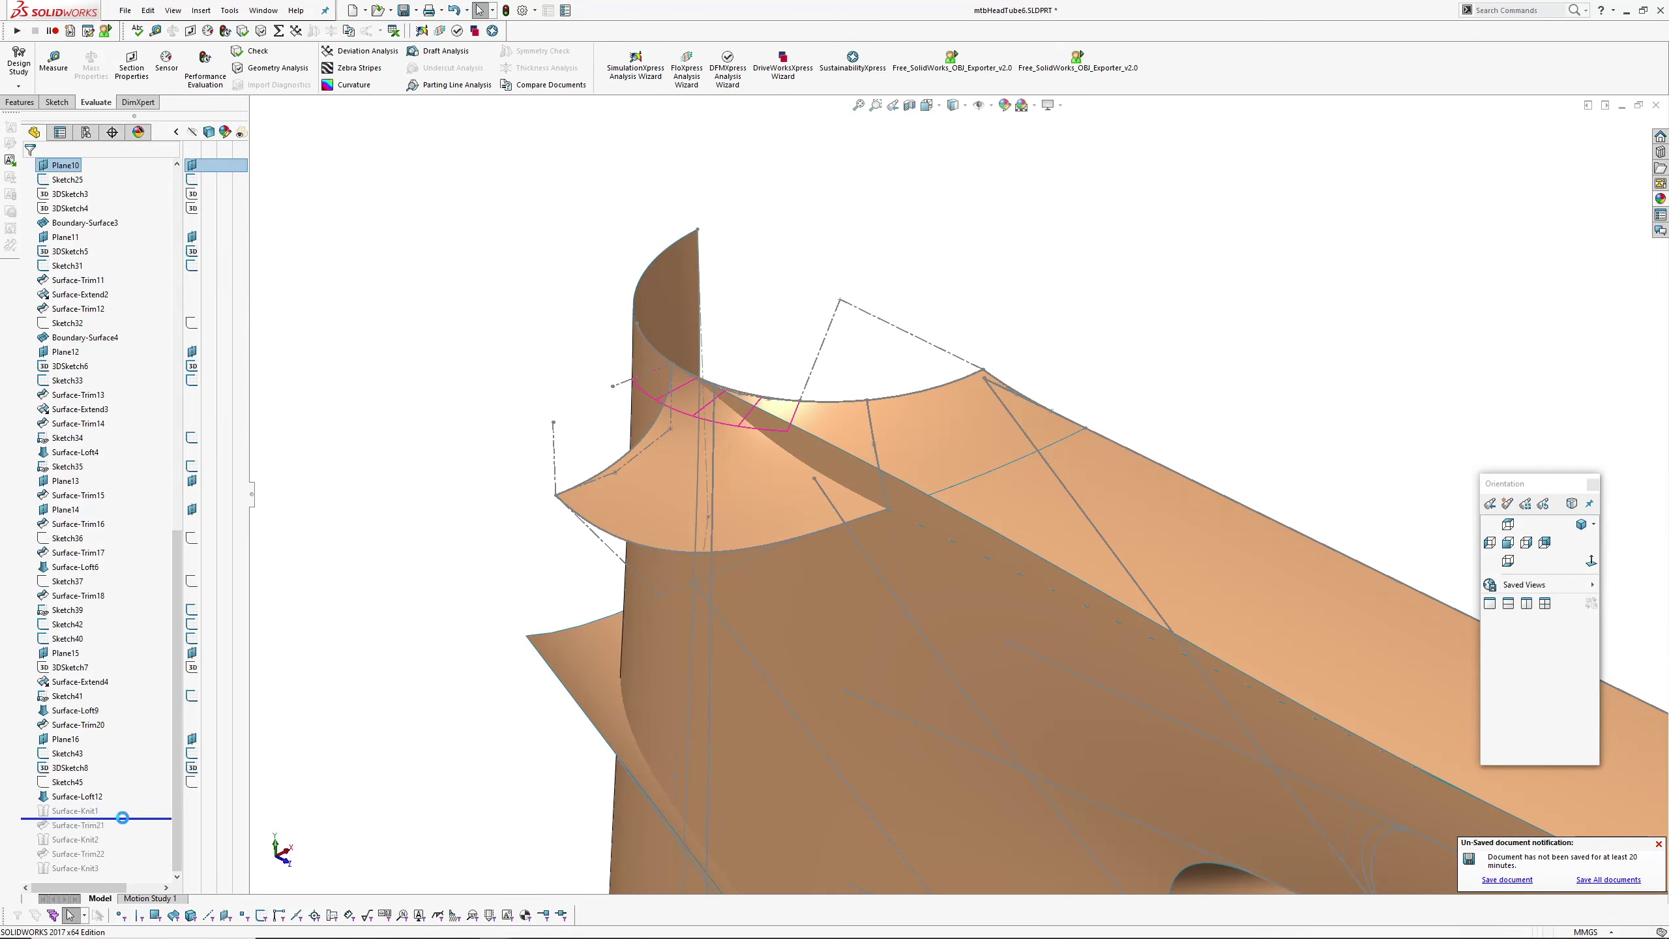
middle_click_drag(685, 587, 779, 466)
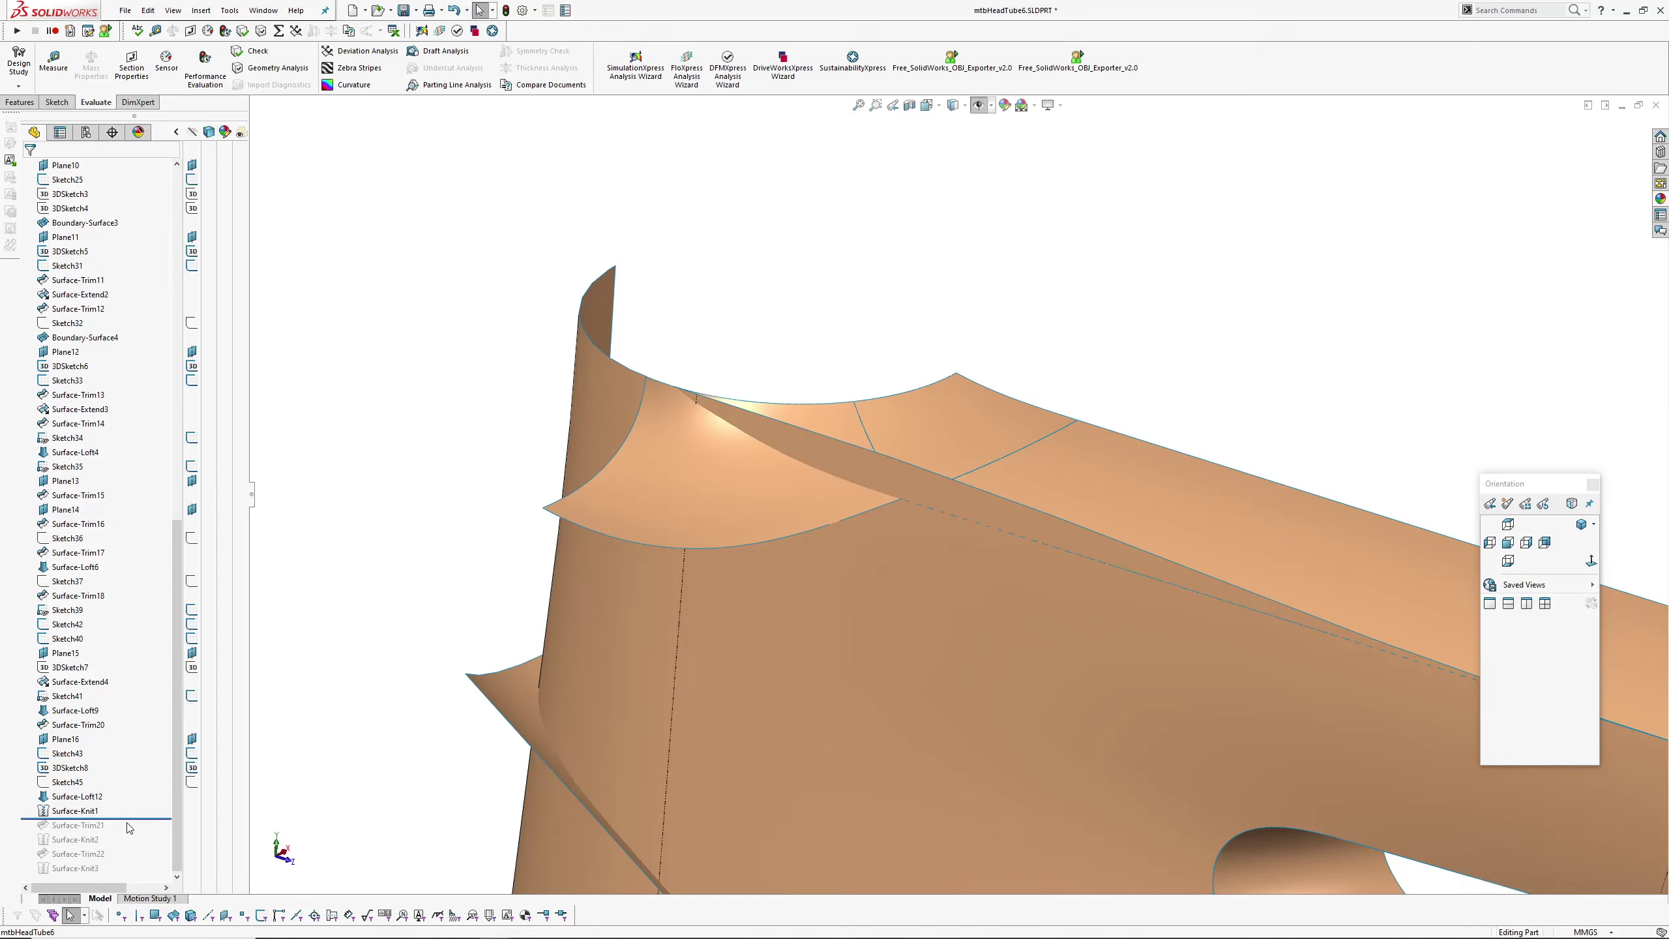
left_click_drag(129, 820, 129, 834)
middle_click_drag(879, 433, 848, 460)
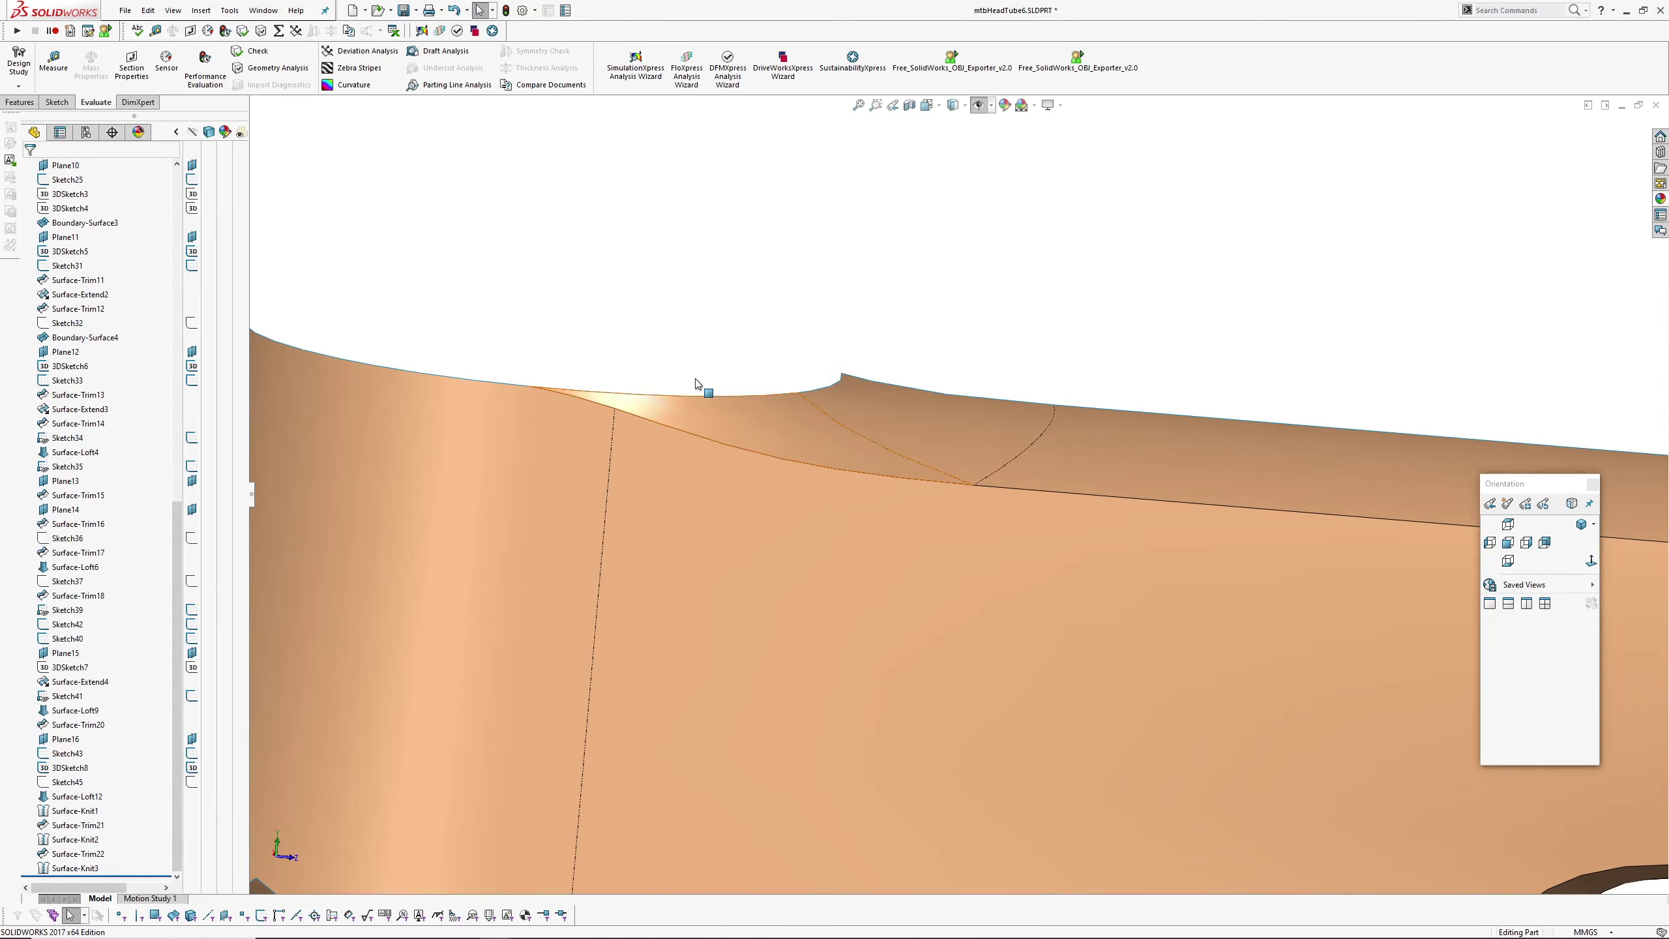
- Highlight the trimmed Surface-Loft12 patch, examine its narrow tip where it meets the head tube, and clear the highlight
middle_click_drag(703, 385, 720, 452)
left_click(776, 445)
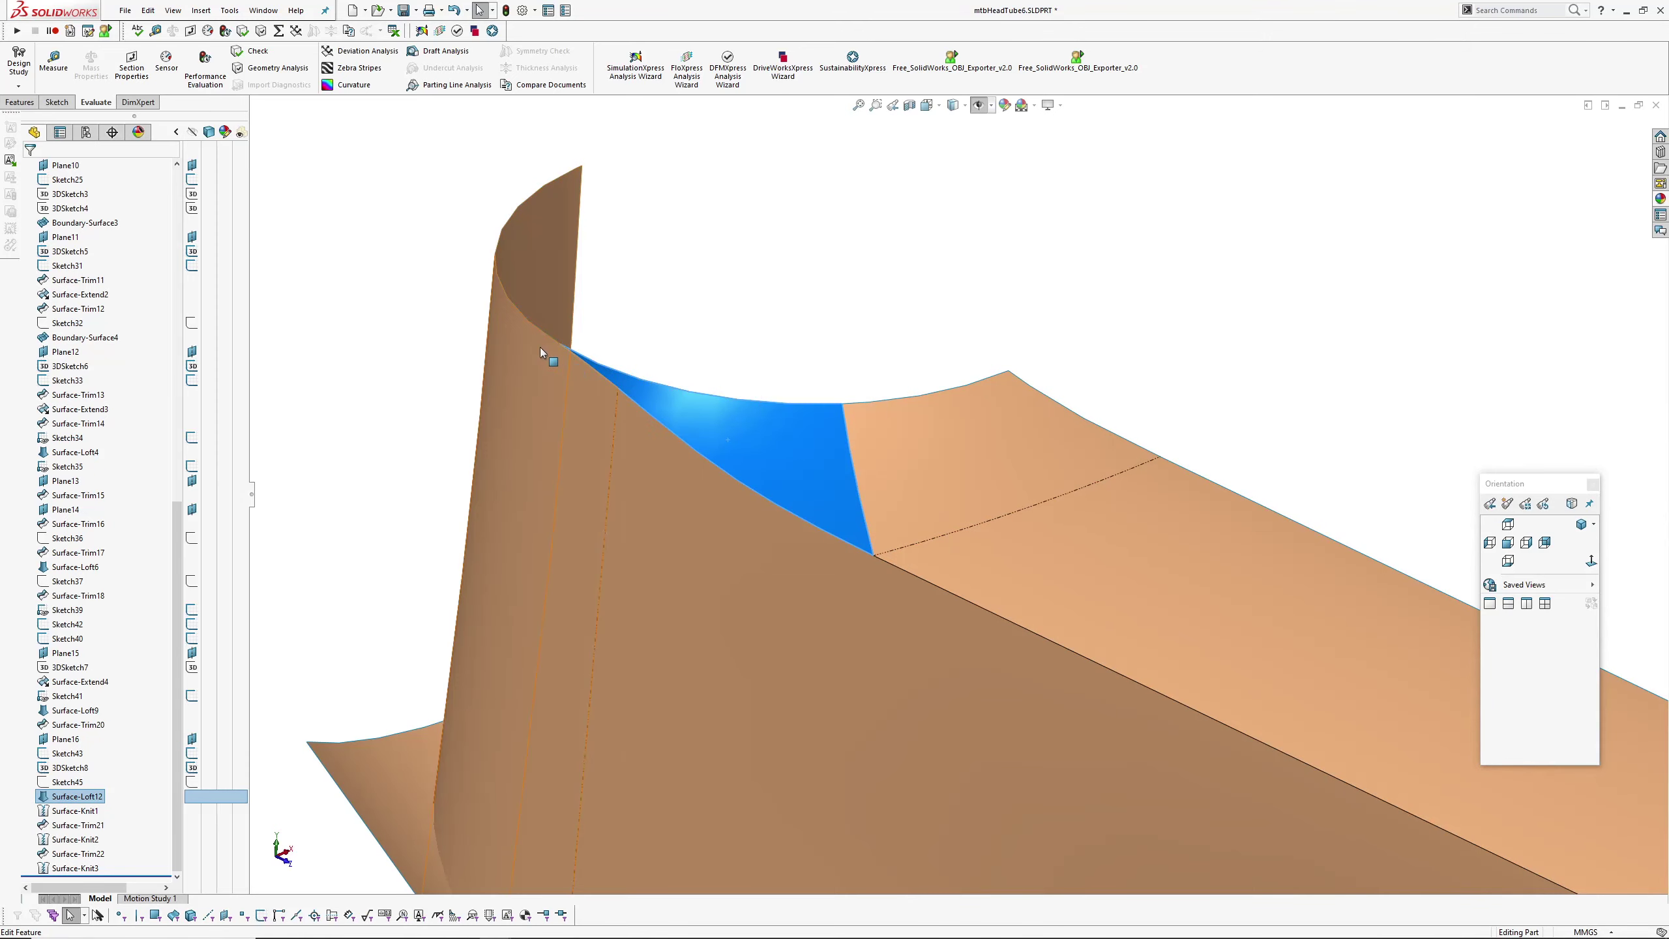
scroll(744, 444, "down", 4)
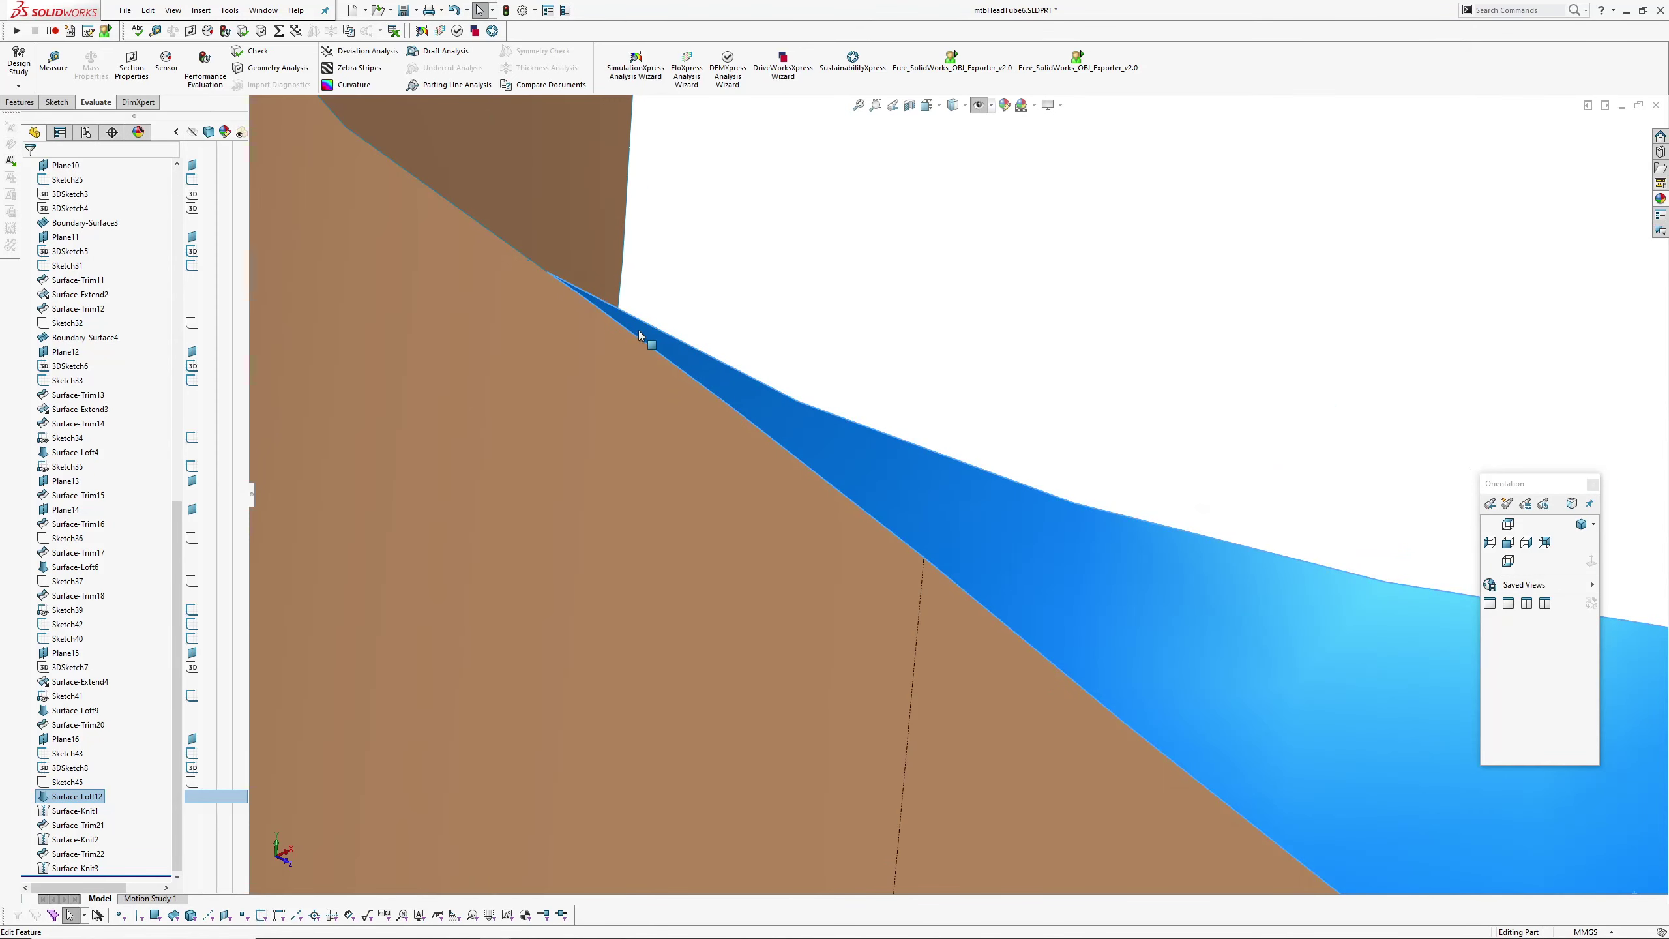
scroll(834, 441, "up", 5)
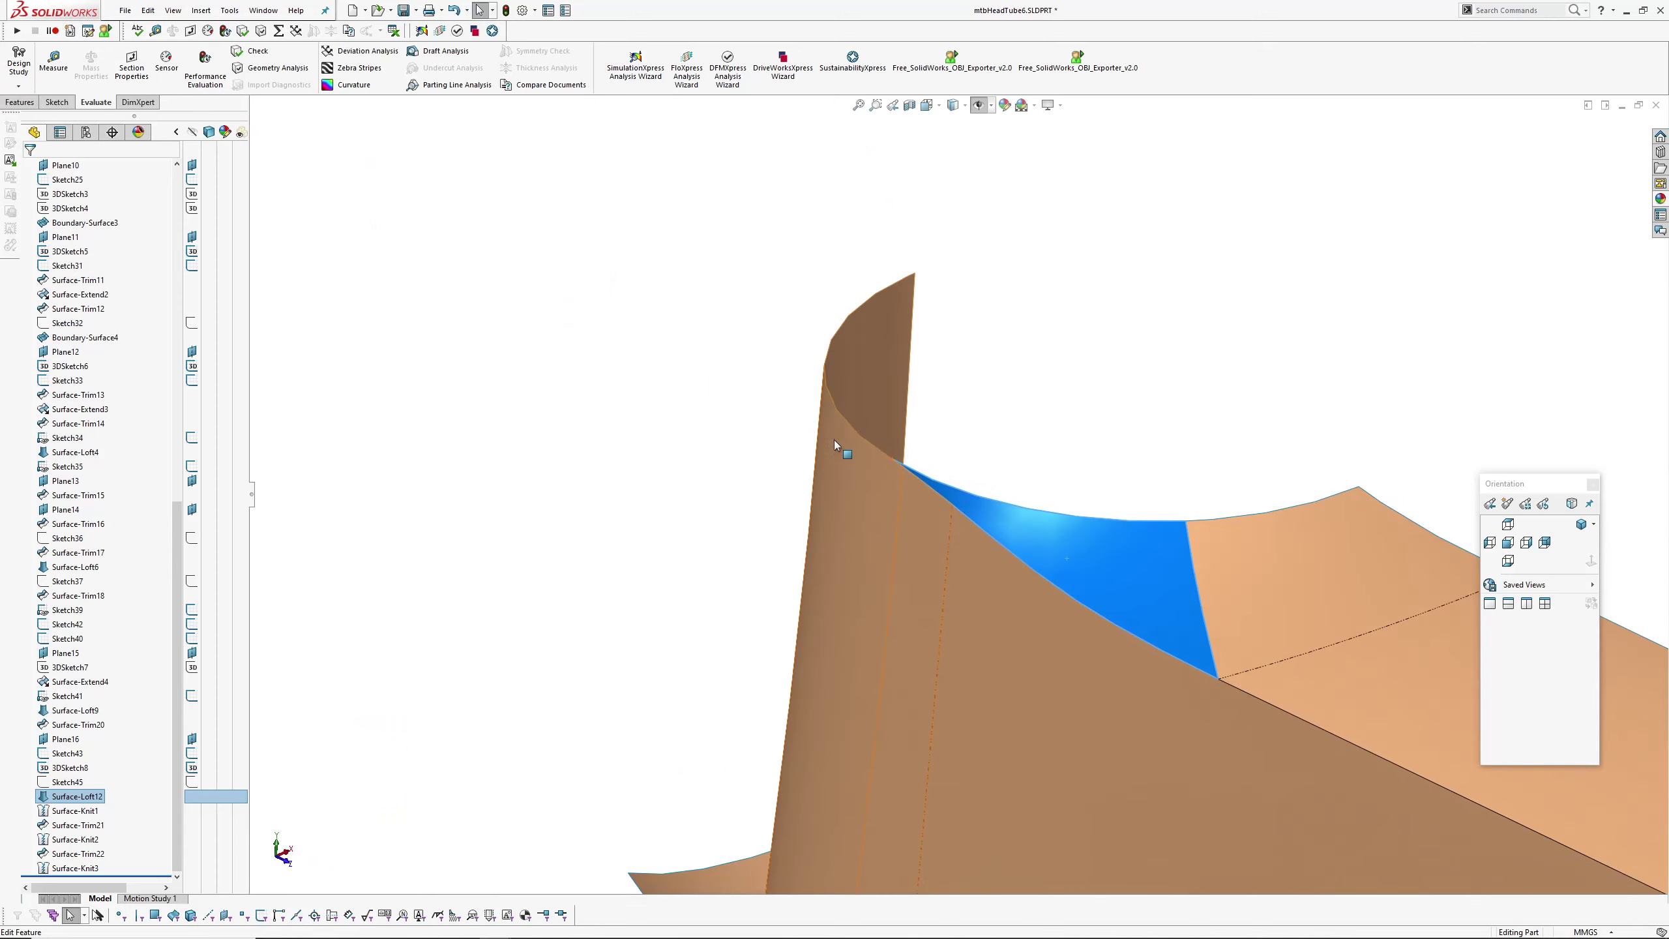
middle_click_drag(1073, 633, 877, 431, "ctrl")
left_click(877, 289)
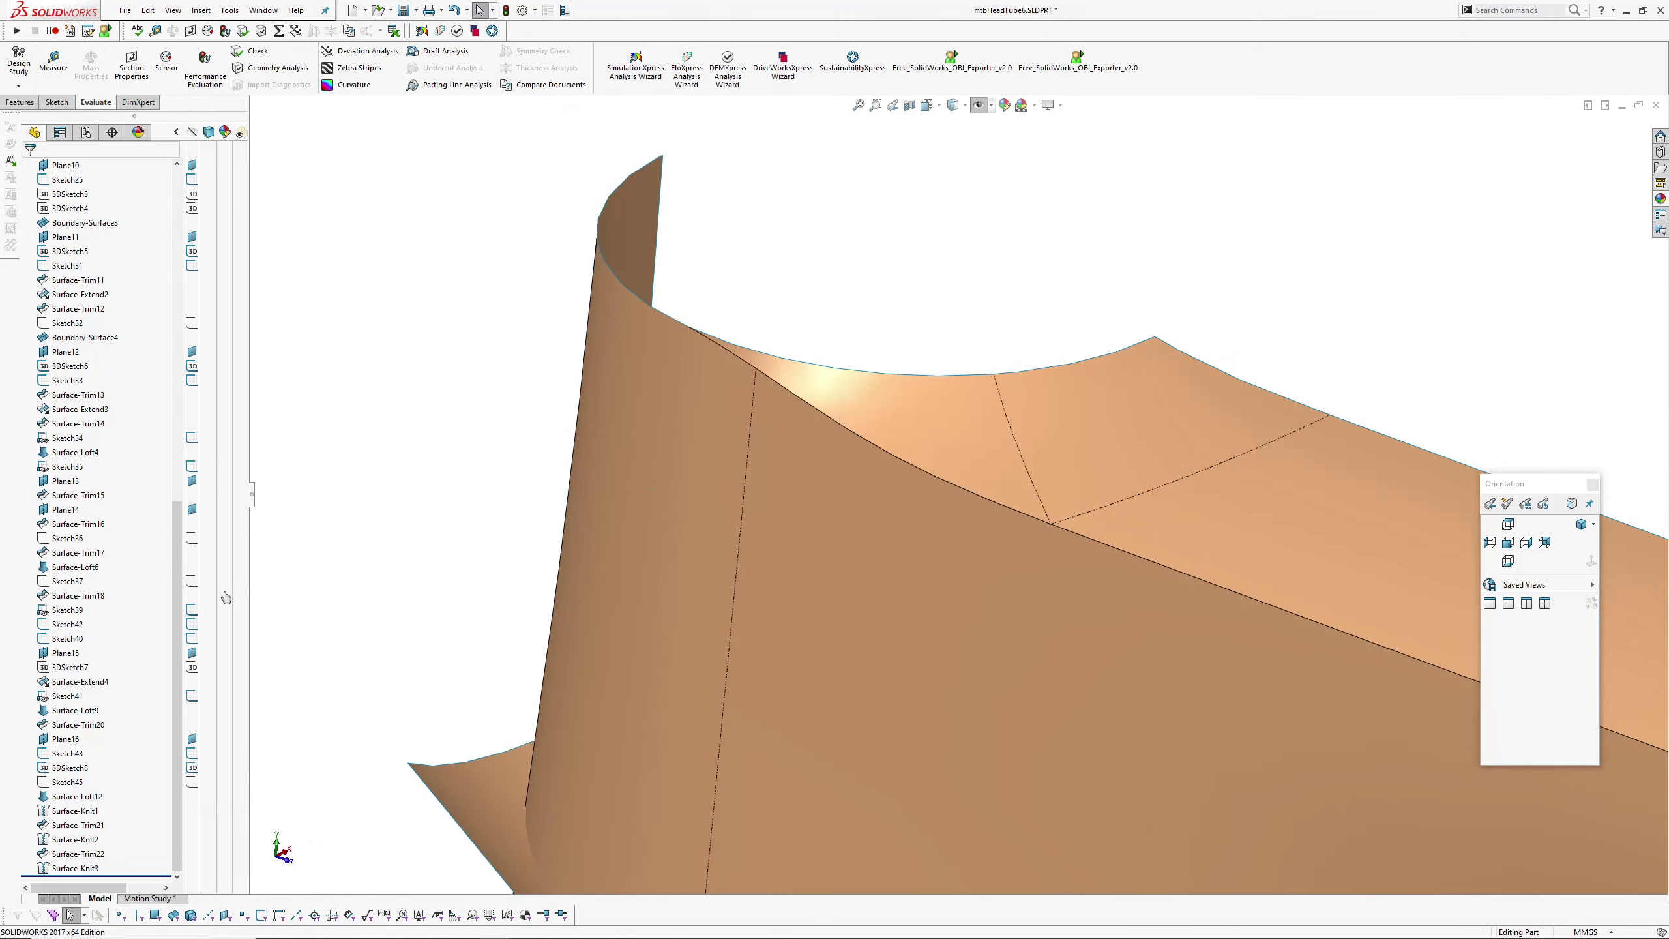
- View the whole tube junction in mtbHeadTube6 and switch to the mtbHeadTube7 part
left_click(255, 15)
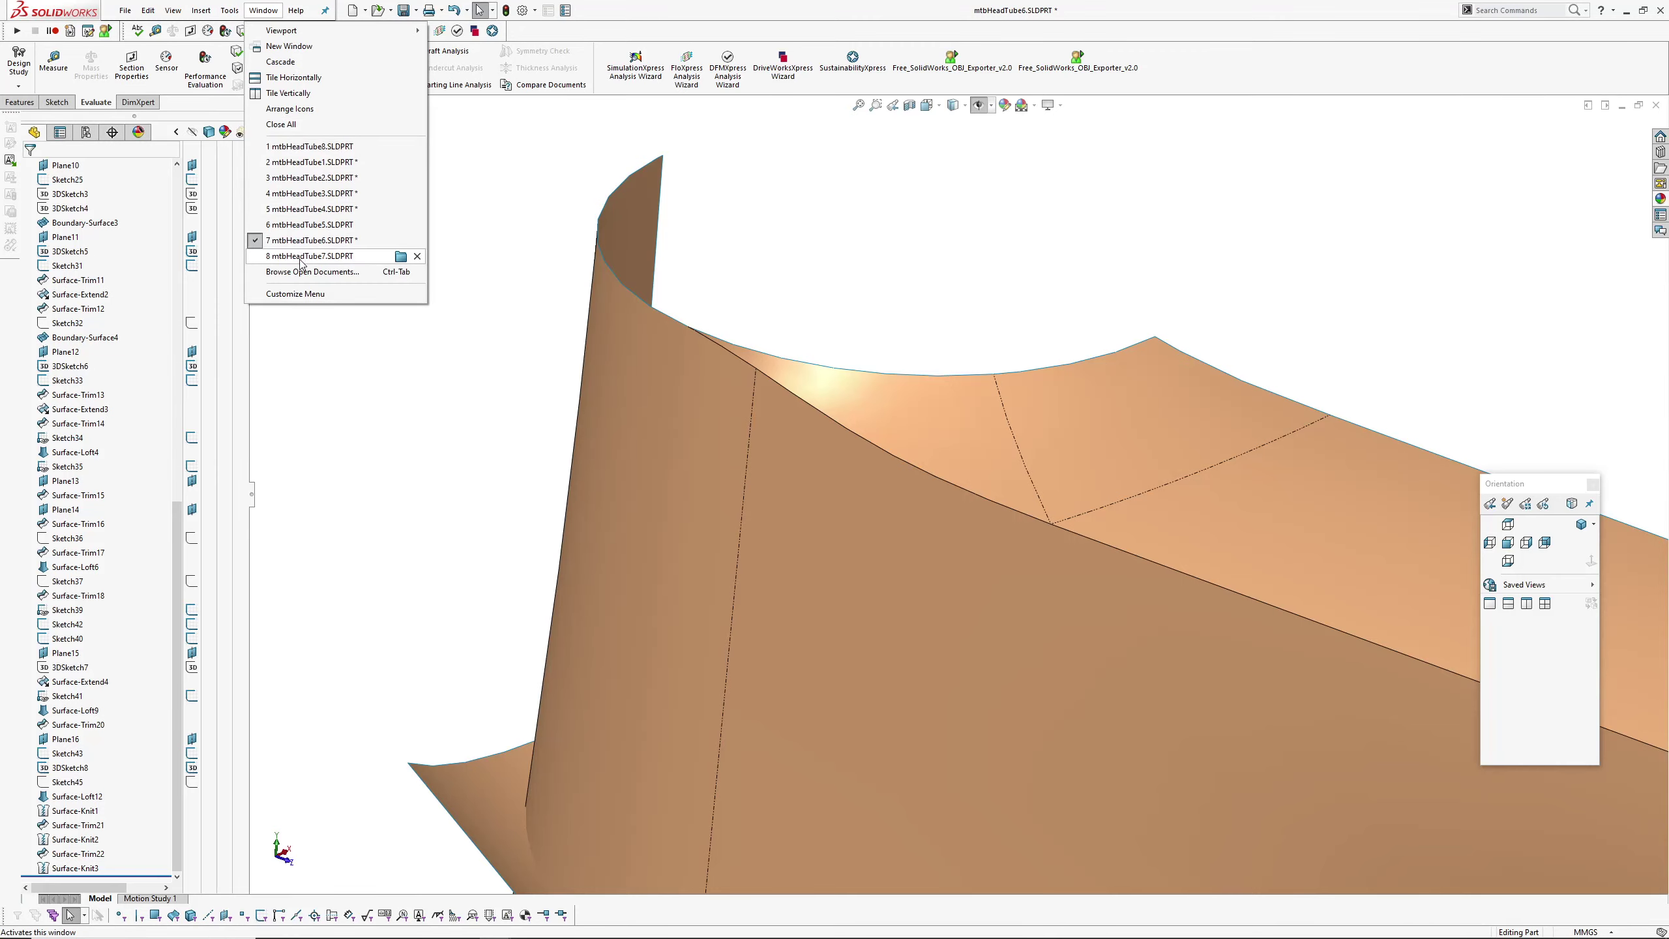
left_click(299, 258)
scroll(350, 438, "up", 6)
middle_click_drag(852, 563, 833, 383)
scroll(831, 450, "up", 3)
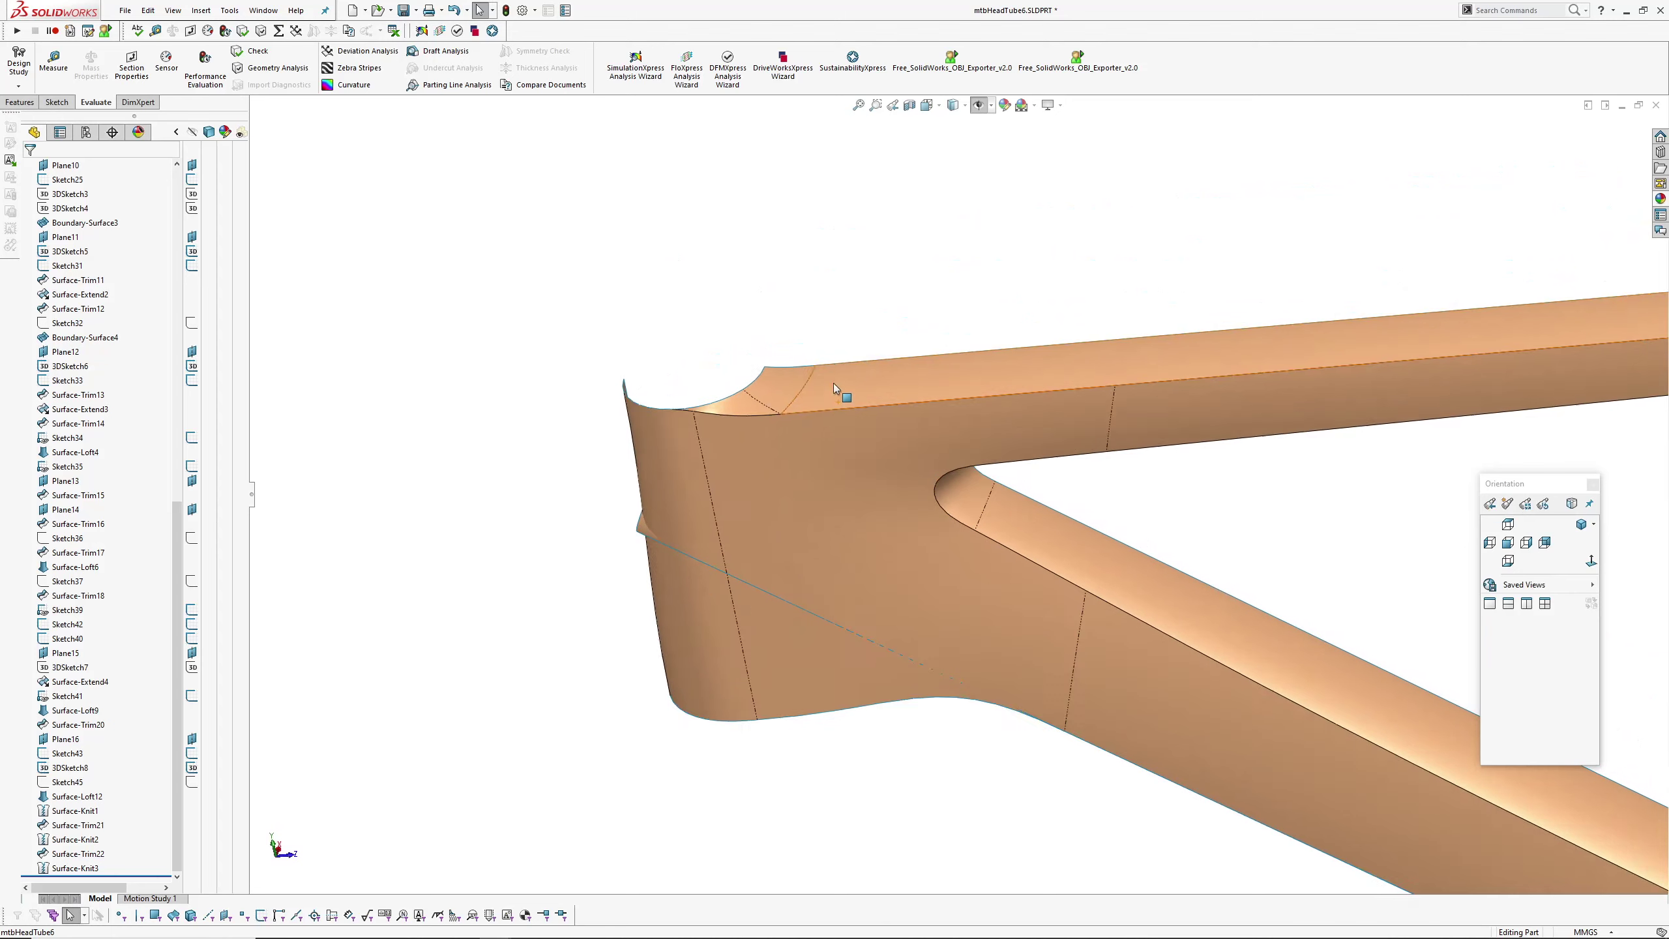
scroll(833, 383, "down", 3)
left_click(258, 14)
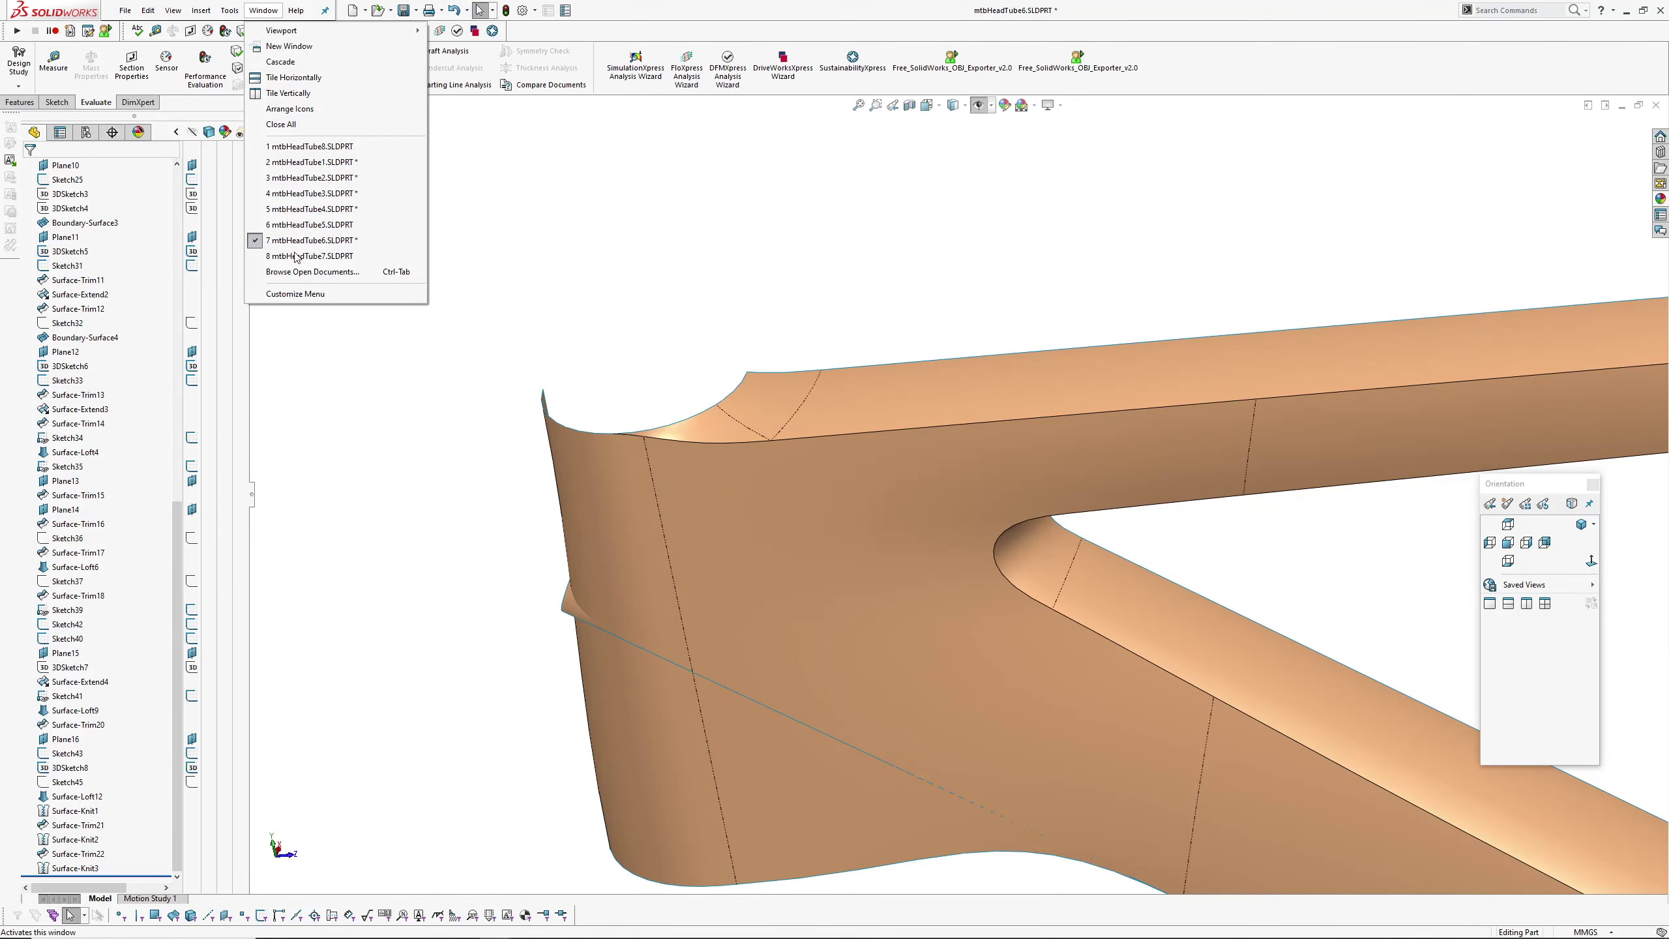
left_click(299, 258)
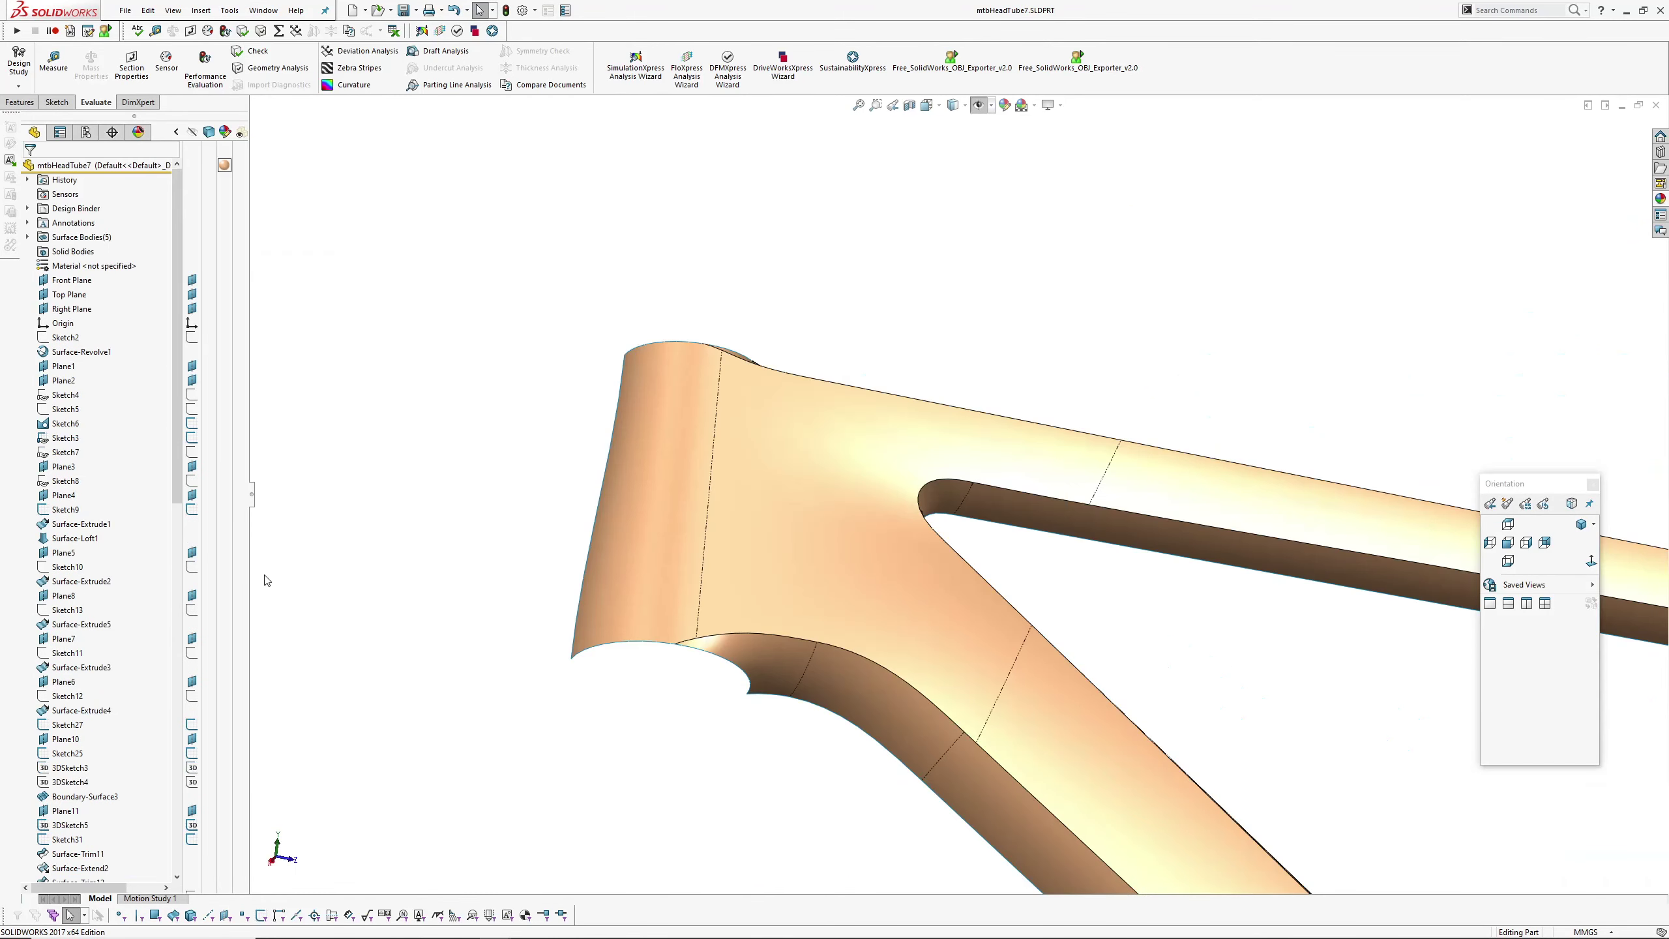
- Highlight Surface-Fill1 at the underside of the head tube and lower tube junction
mouse_move(681, 534)
middle_mouse_down()
mouse_move(673, 593)
mouse_move(689, 521)
middle_mouse_up()
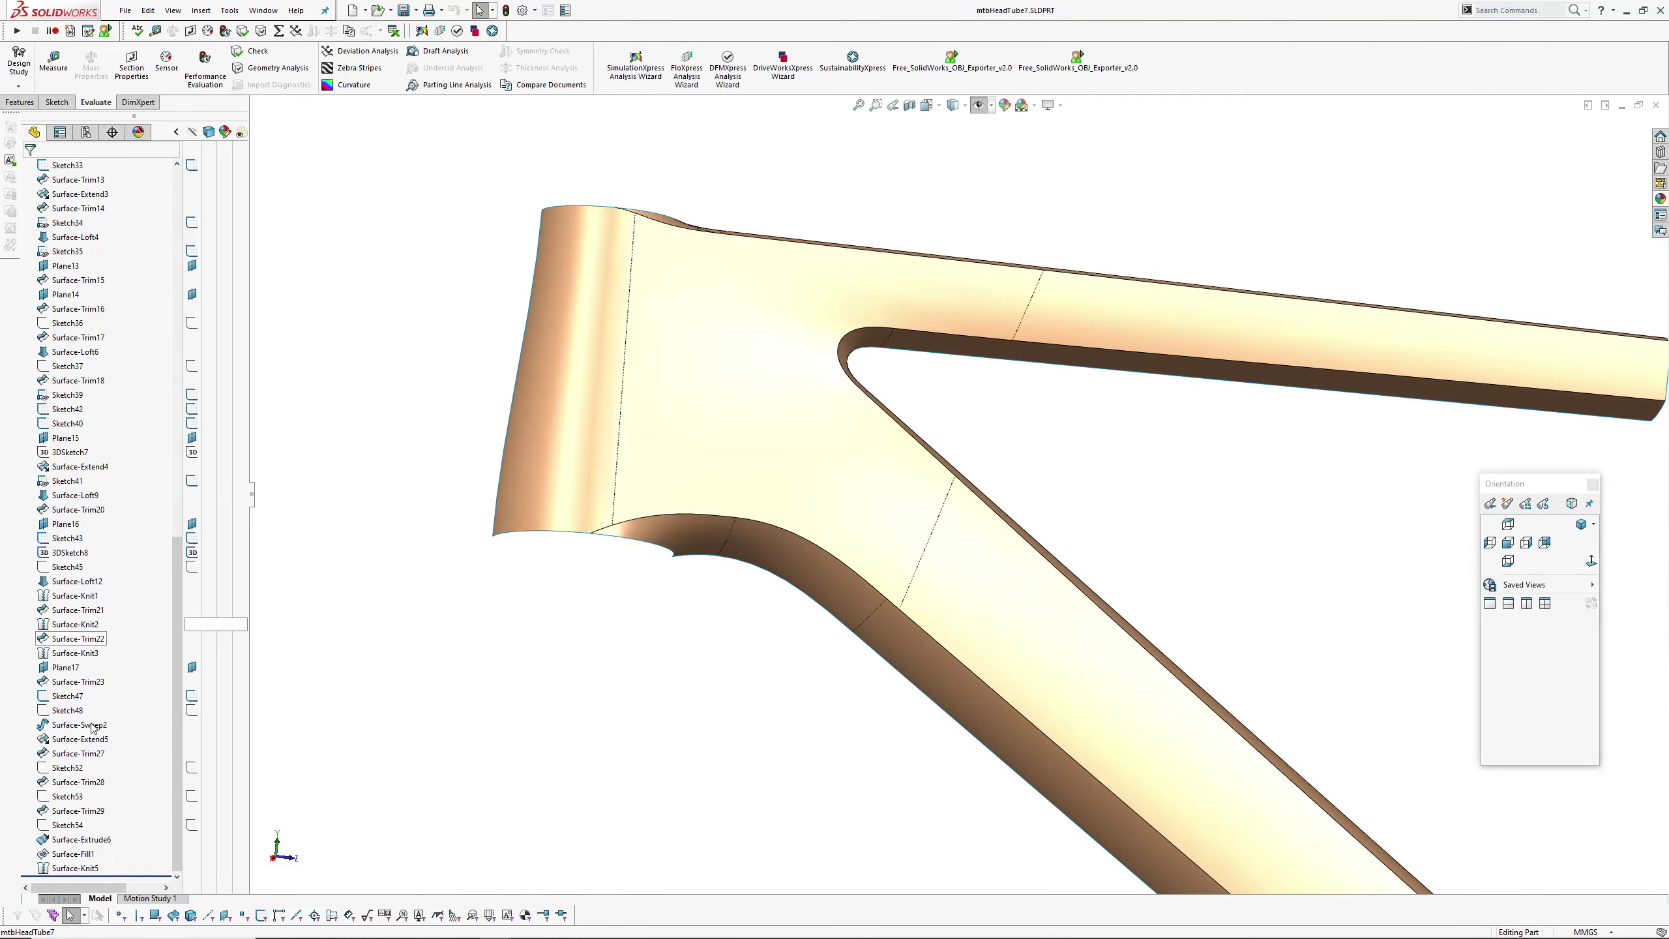
middle_click_drag(711, 616, 633, 625, "ctrl")
middle_click_drag(622, 557, 612, 537)
middle_click_drag(600, 597, 608, 527, "ctrl")
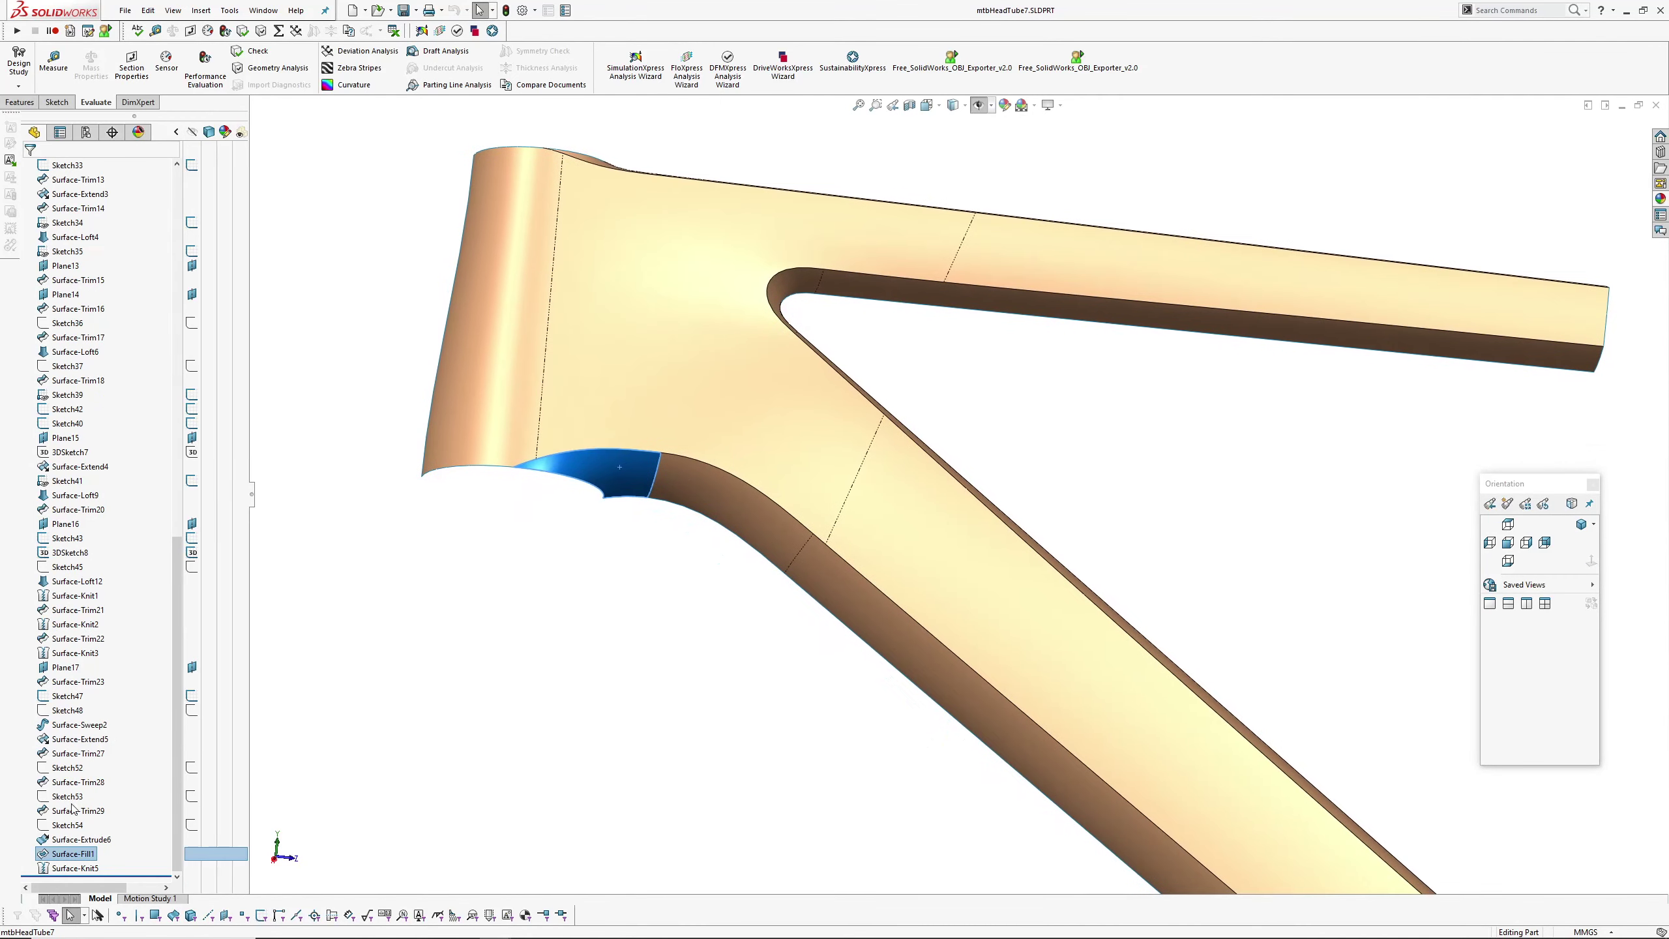
- Roll the feature history back to just before Plane17 and highlight Surface-Loft12 and Surface-Trim21
left_click(68, 668)
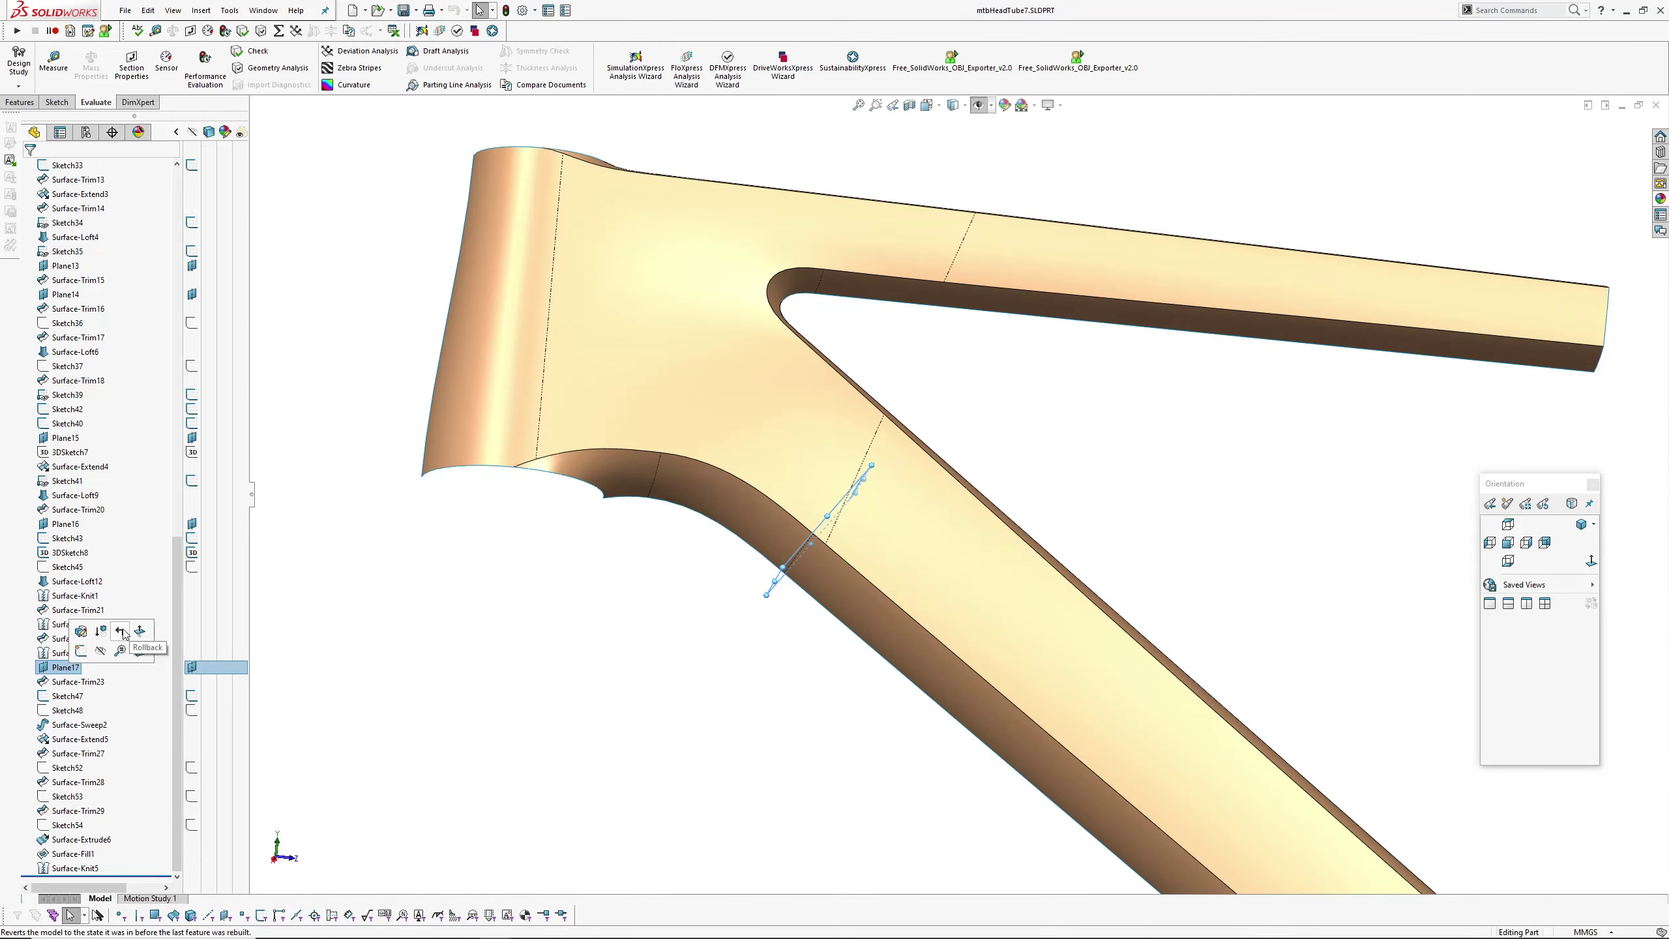
left_click(75, 583)
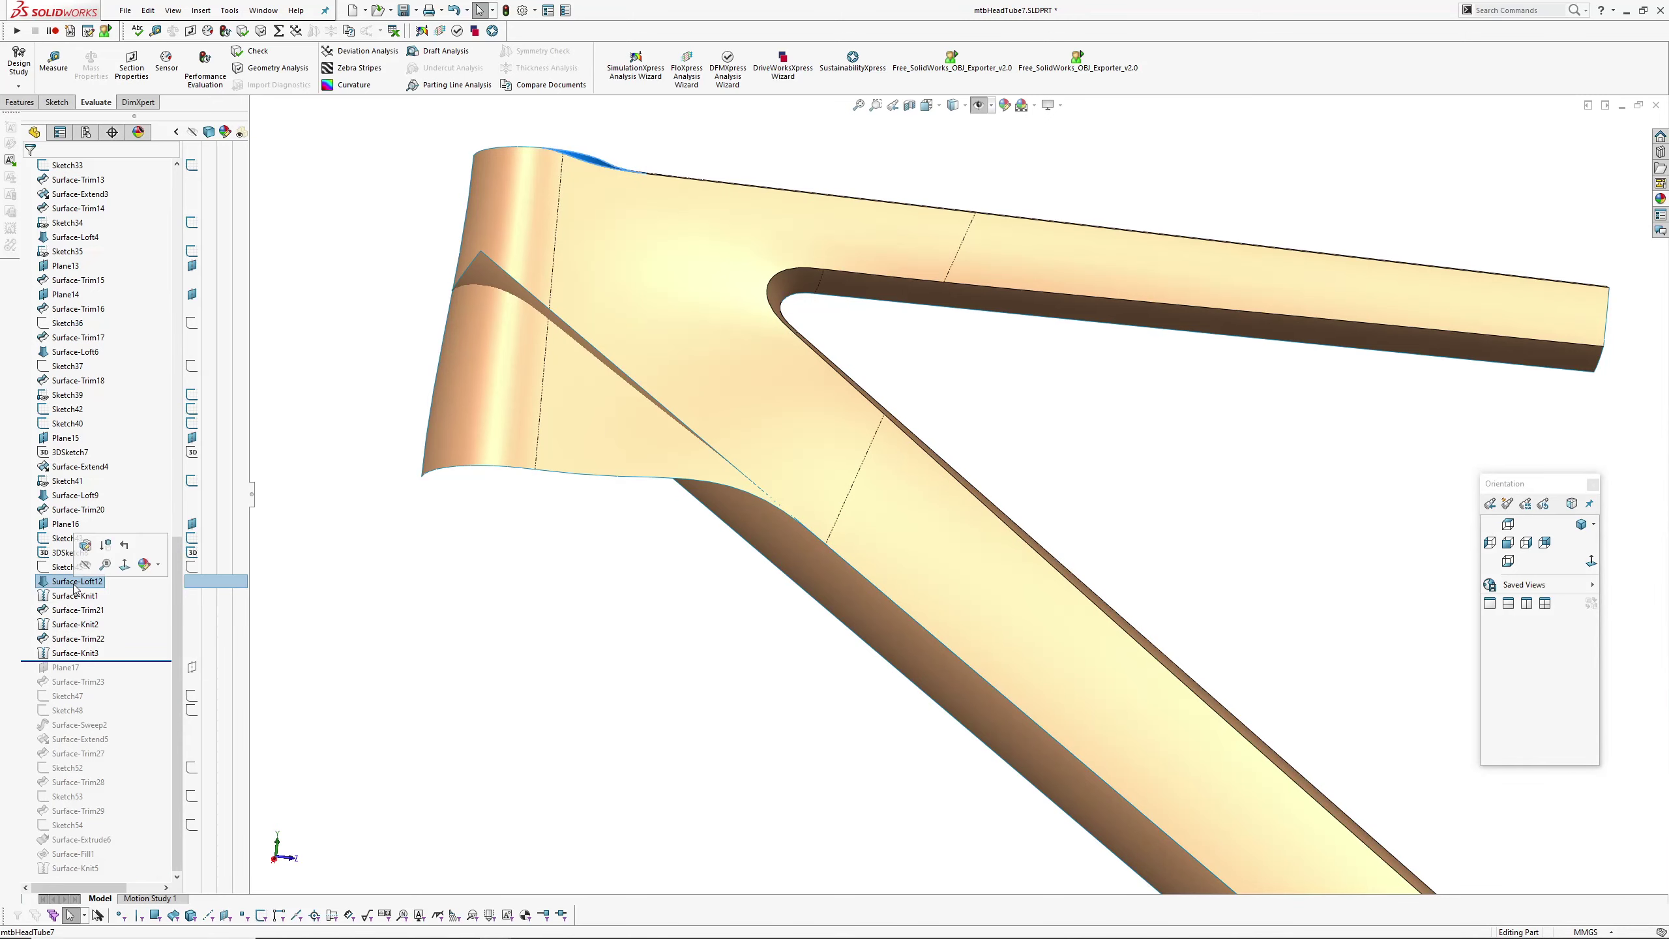
left_click(76, 610)
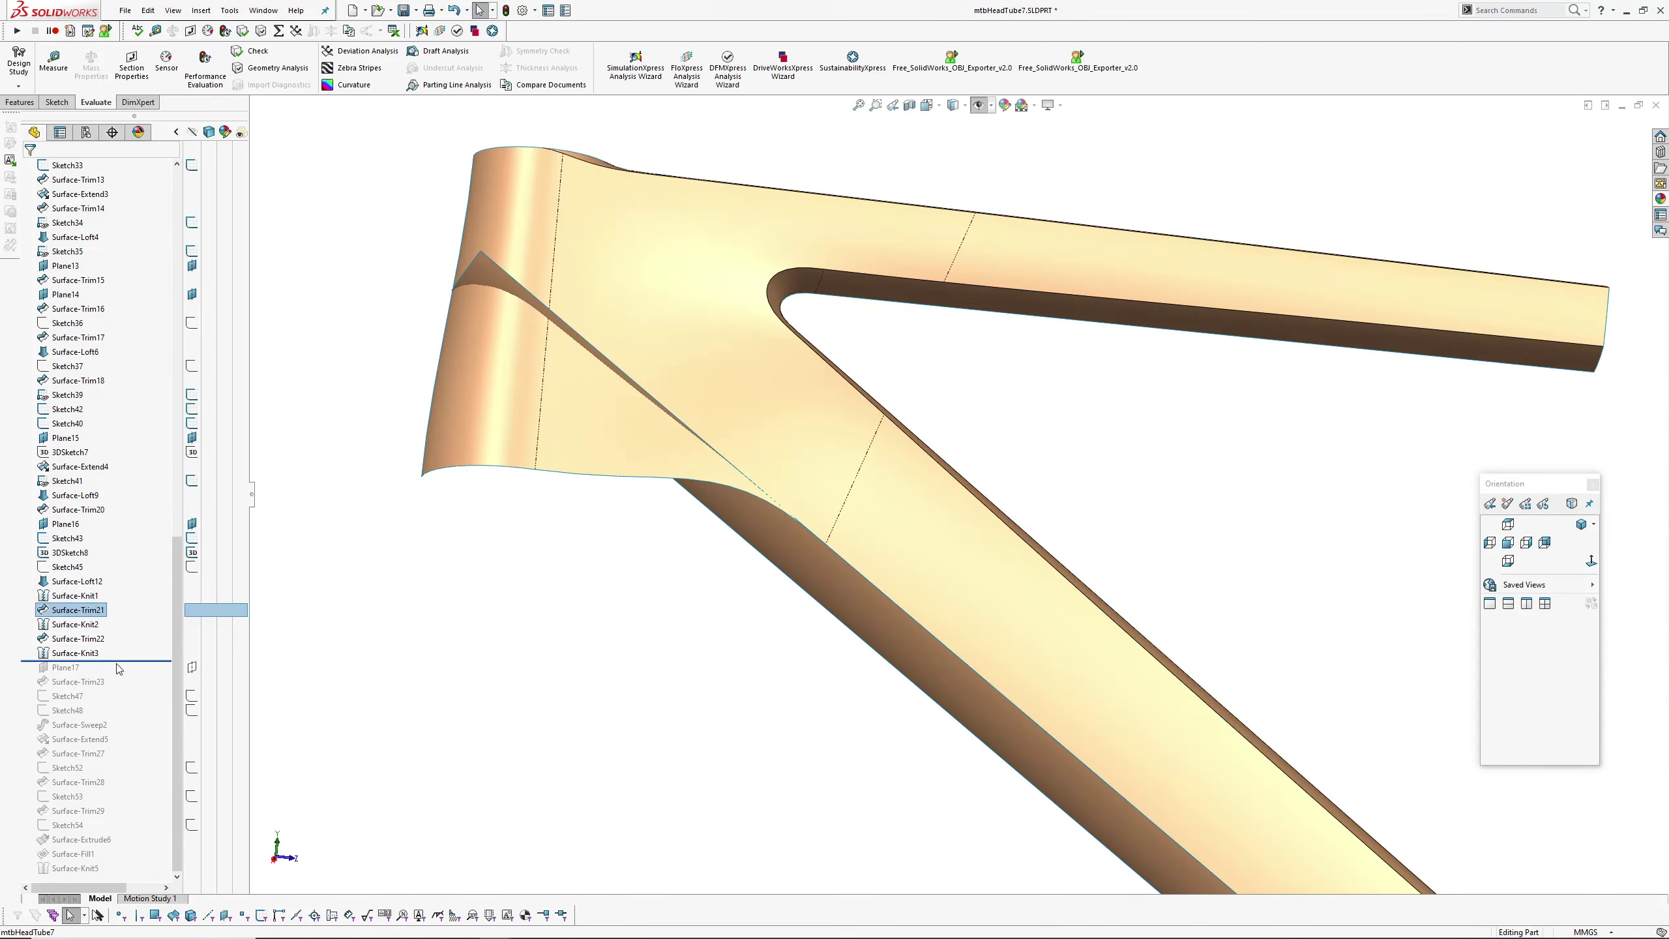
- Roll the feature history forward to just after Plane17, highlight that plane, and display the hidden sketches
left_click_drag(118, 668, 126, 677)
mouse_move(786, 570)
middle_mouse_down()
mouse_move(764, 596)
mouse_move(663, 558)
middle_mouse_up()
left_click(64, 668)
scroll(779, 609, "down", 2)
key("h")
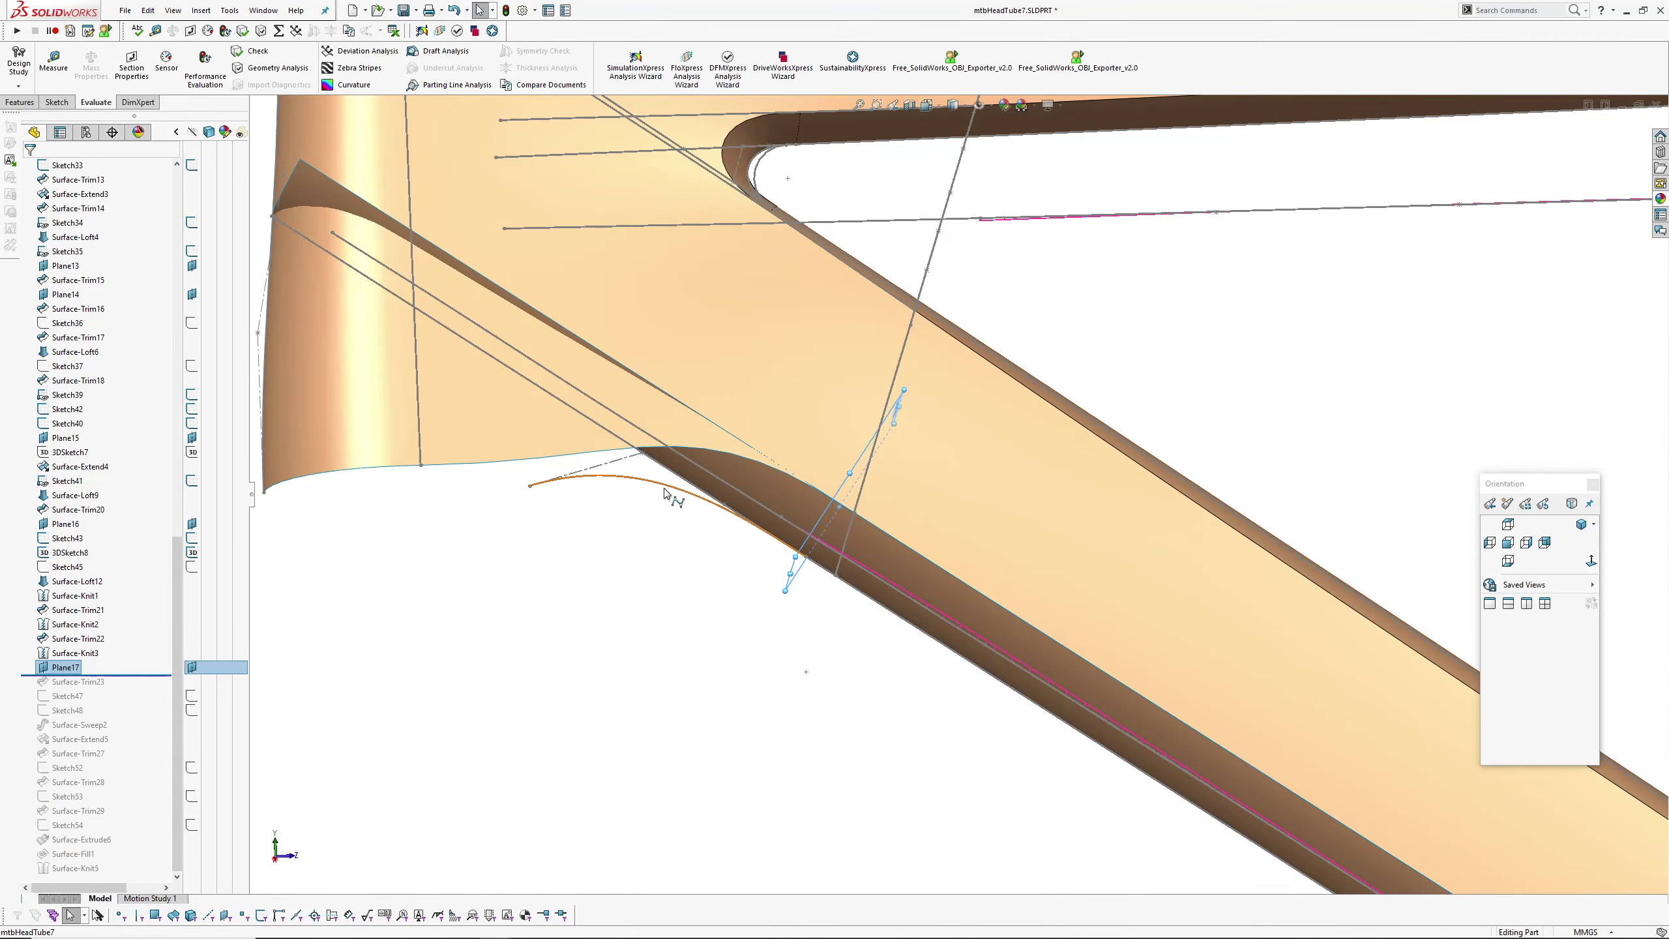
- Examine the curved guide sketch under the head tube junction and how Plane17 crosses the lower tube near it
left_click(665, 495)
scroll(96, 275, "up", 15)
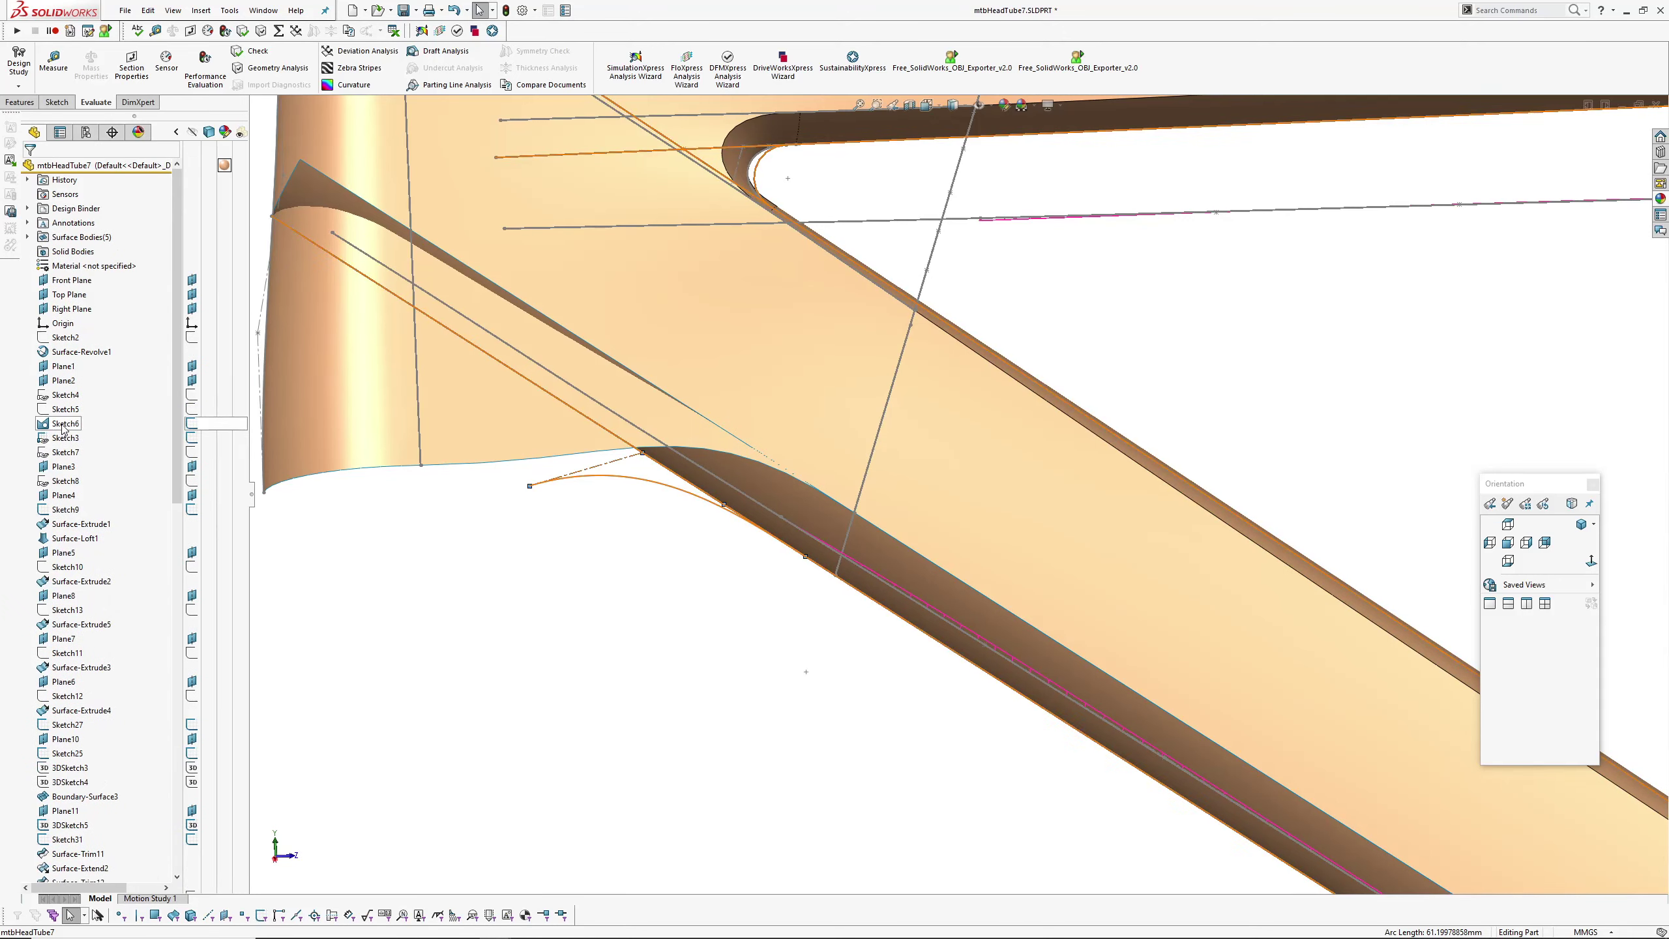
left_click(811, 630)
scroll(801, 592, "down", 4)
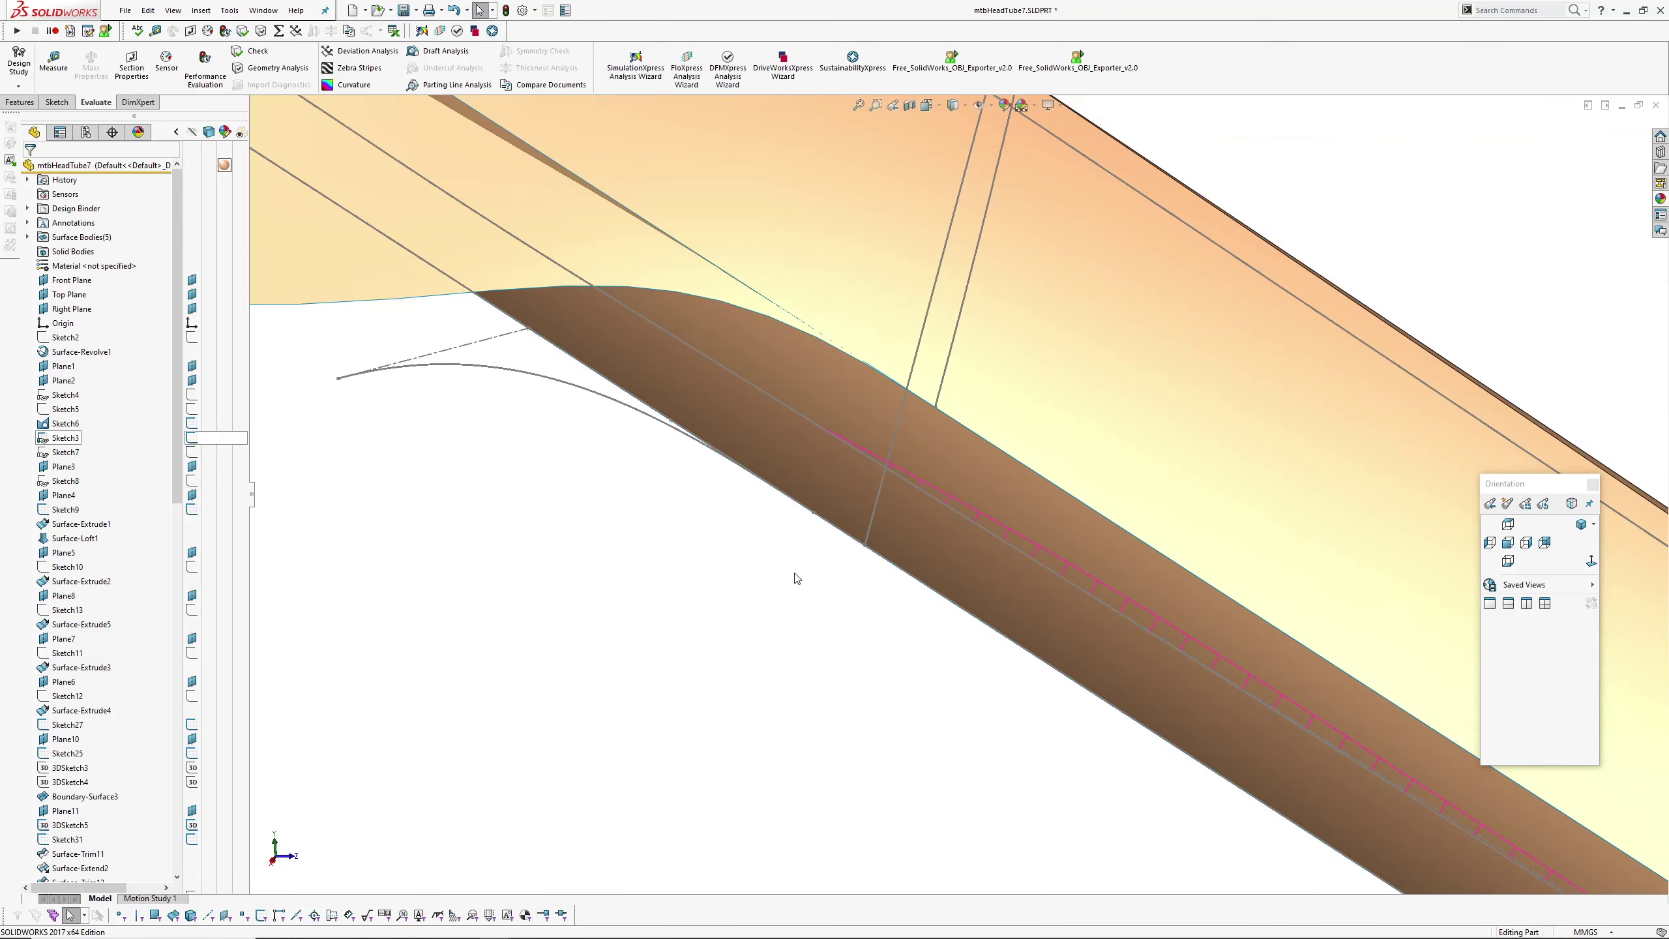
scroll(134, 644, "down", 15)
left_click(66, 667)
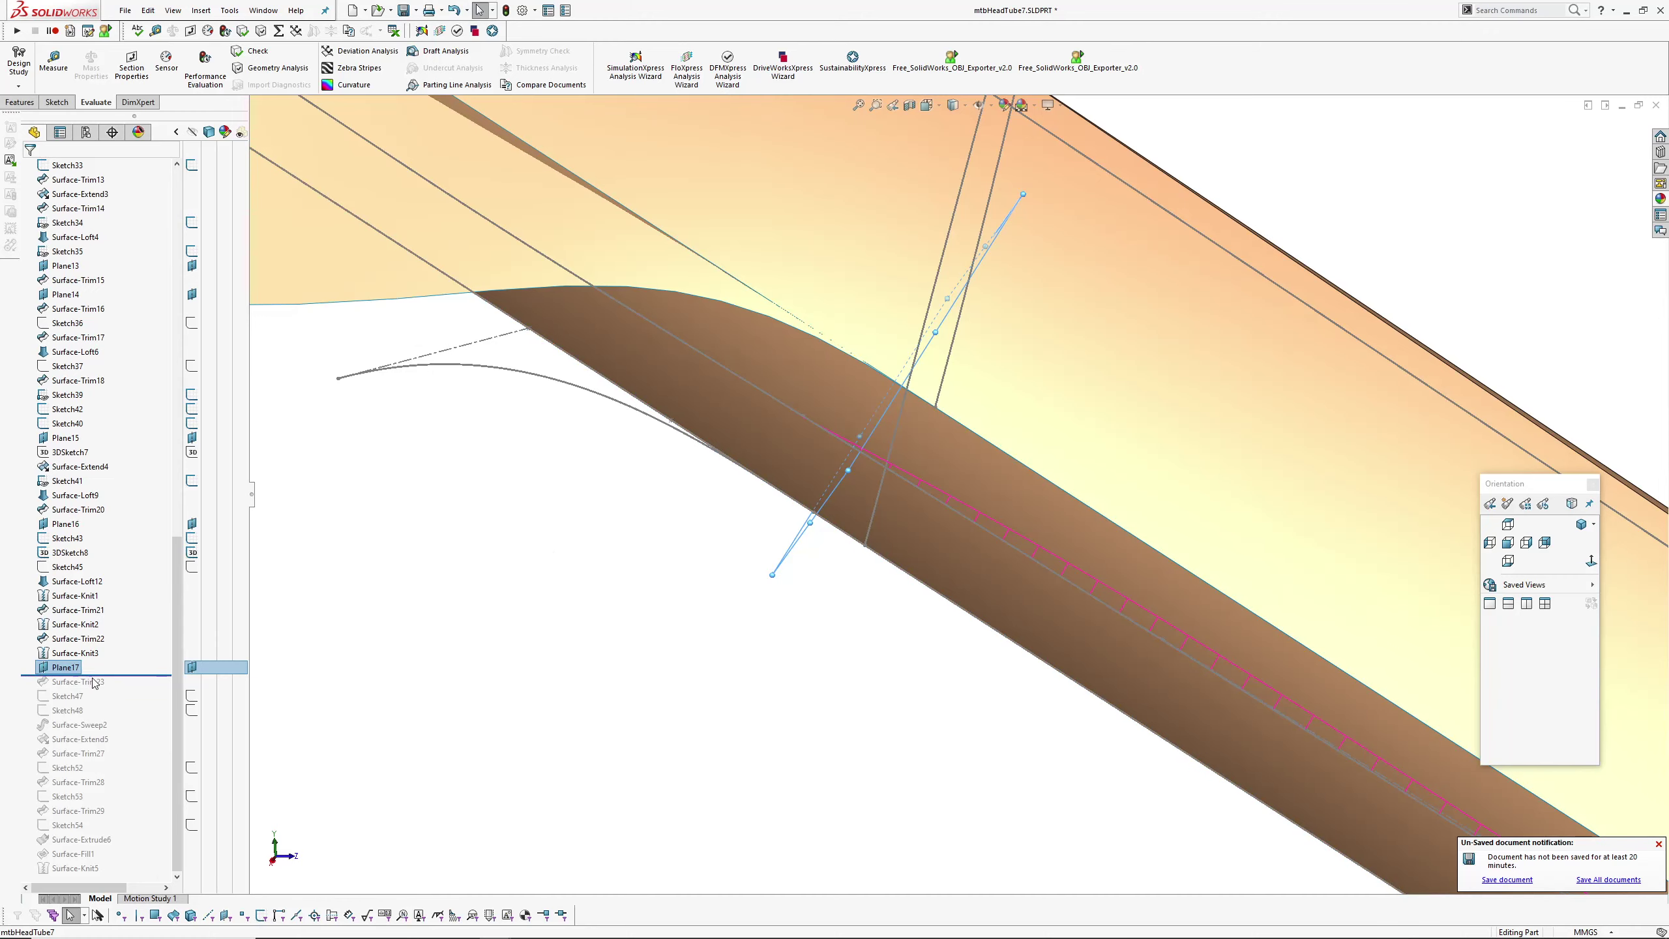
- Roll the feature history forward past Surface-Trim23 and highlight the trimmed lower tube face
left_click_drag(141, 676, 141, 689)
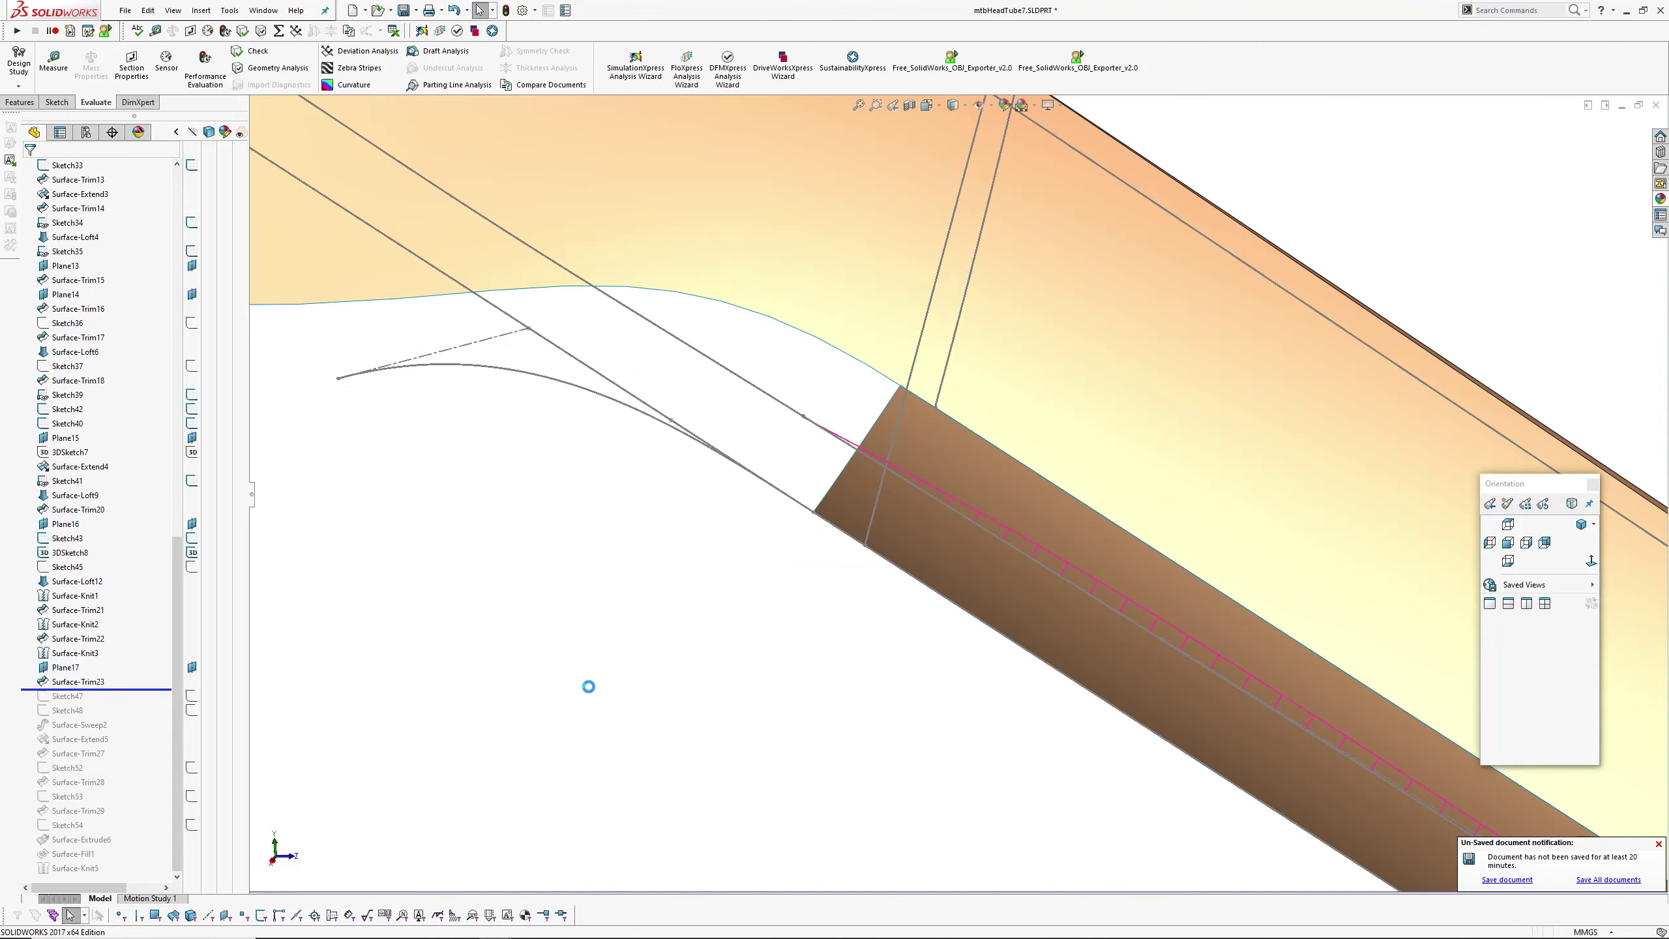
middle_click_drag(652, 648, 872, 547)
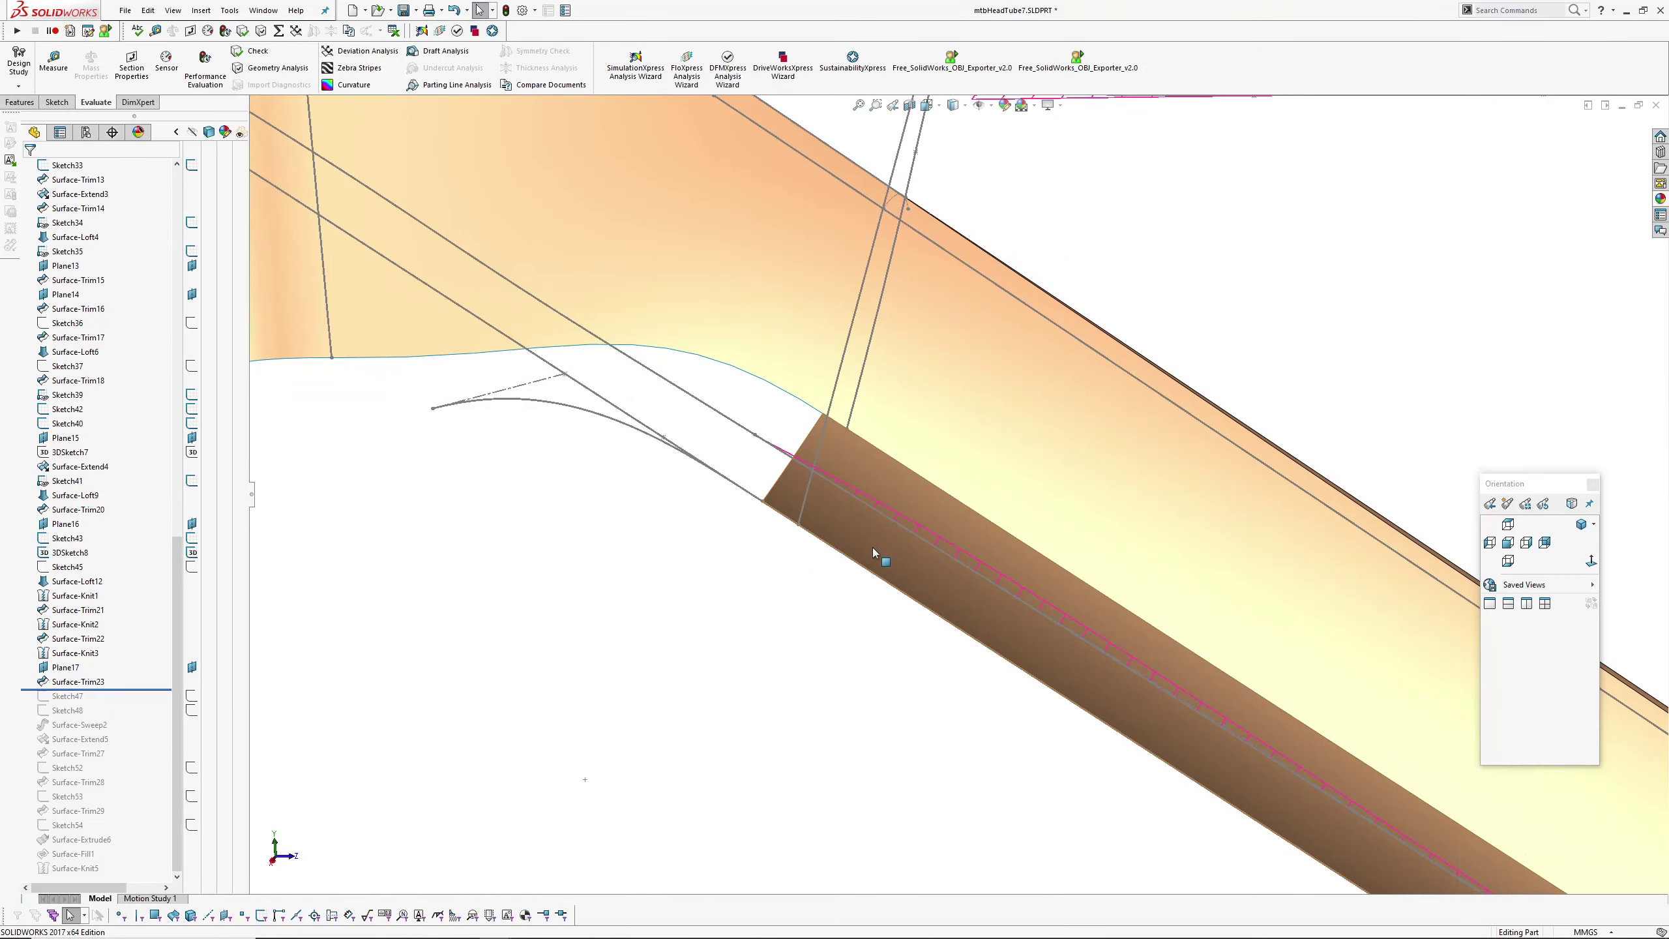
left_click(872, 547)
middle_click_drag(690, 506, 689, 422)
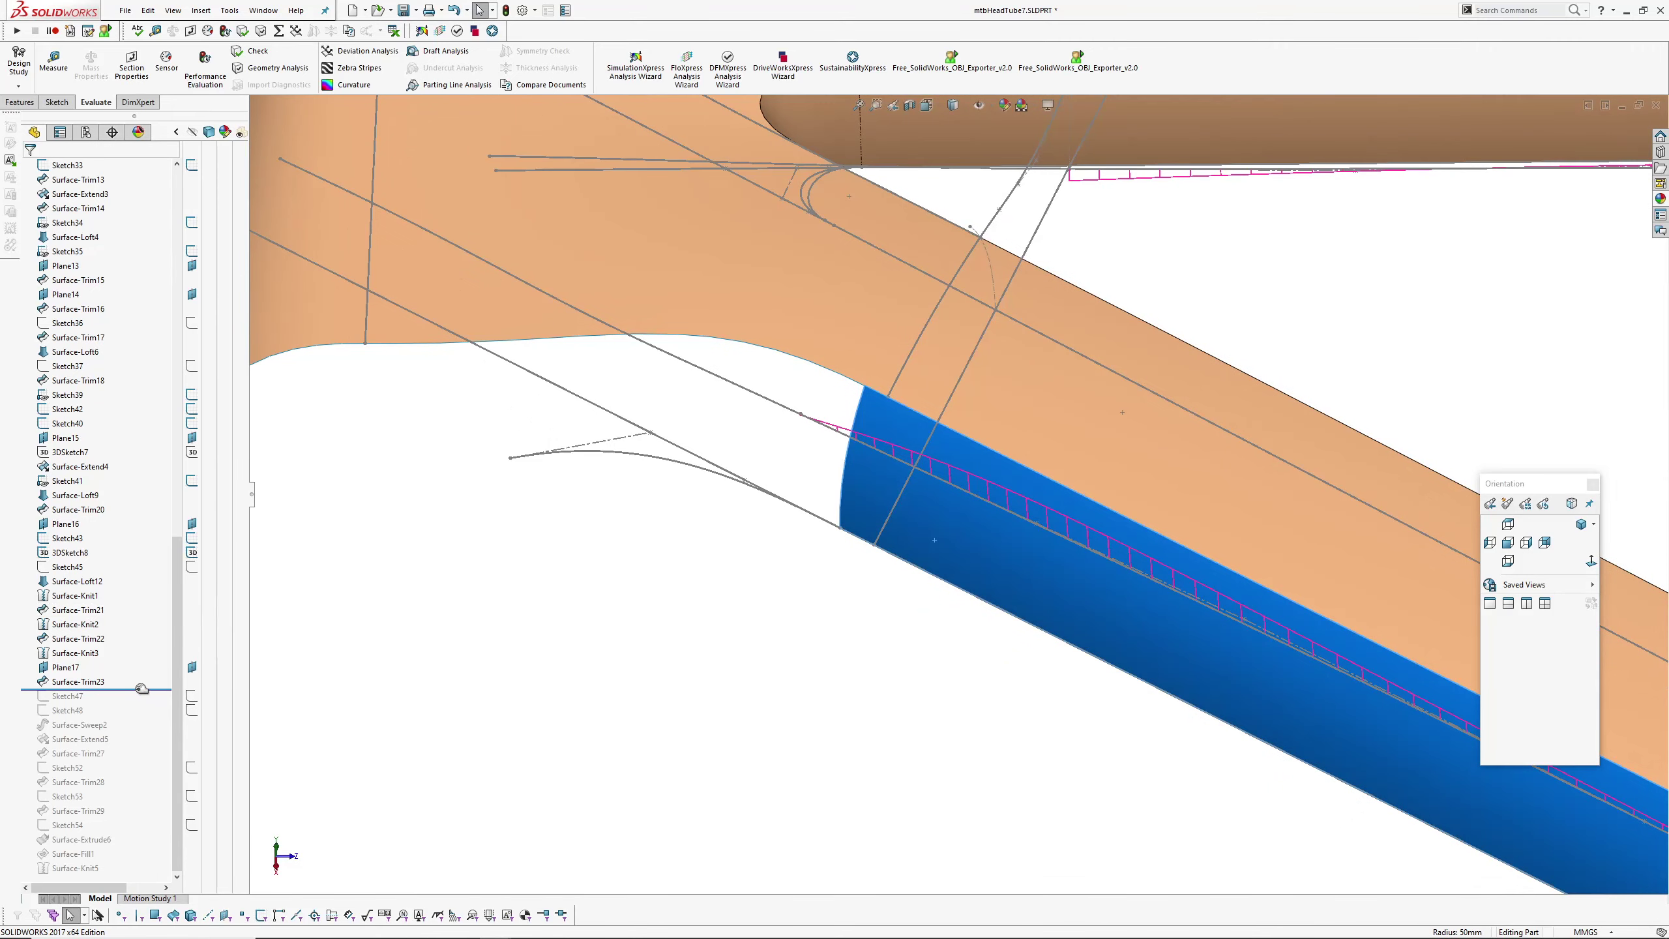
- Roll the feature history forward past Sketch48 and inspect Sketch47 and the Sketch48 profile below the head tube
left_click_drag(143, 689, 142, 717)
left_click(547, 652)
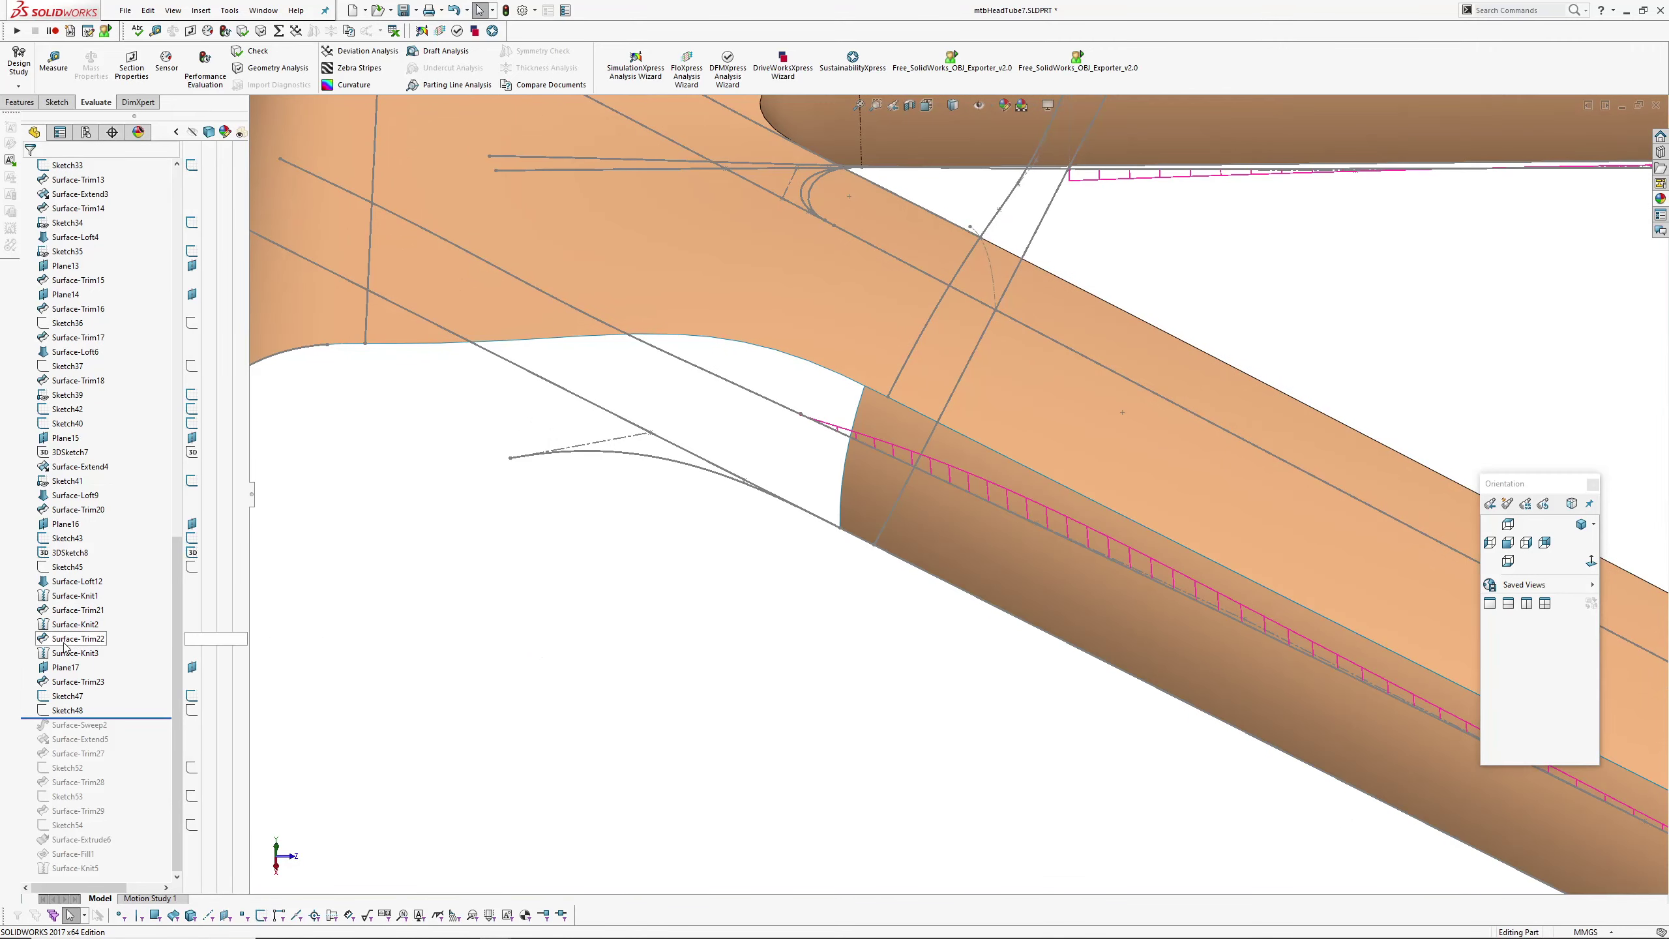
left_click(68, 695)
scroll(786, 570, "up", 5)
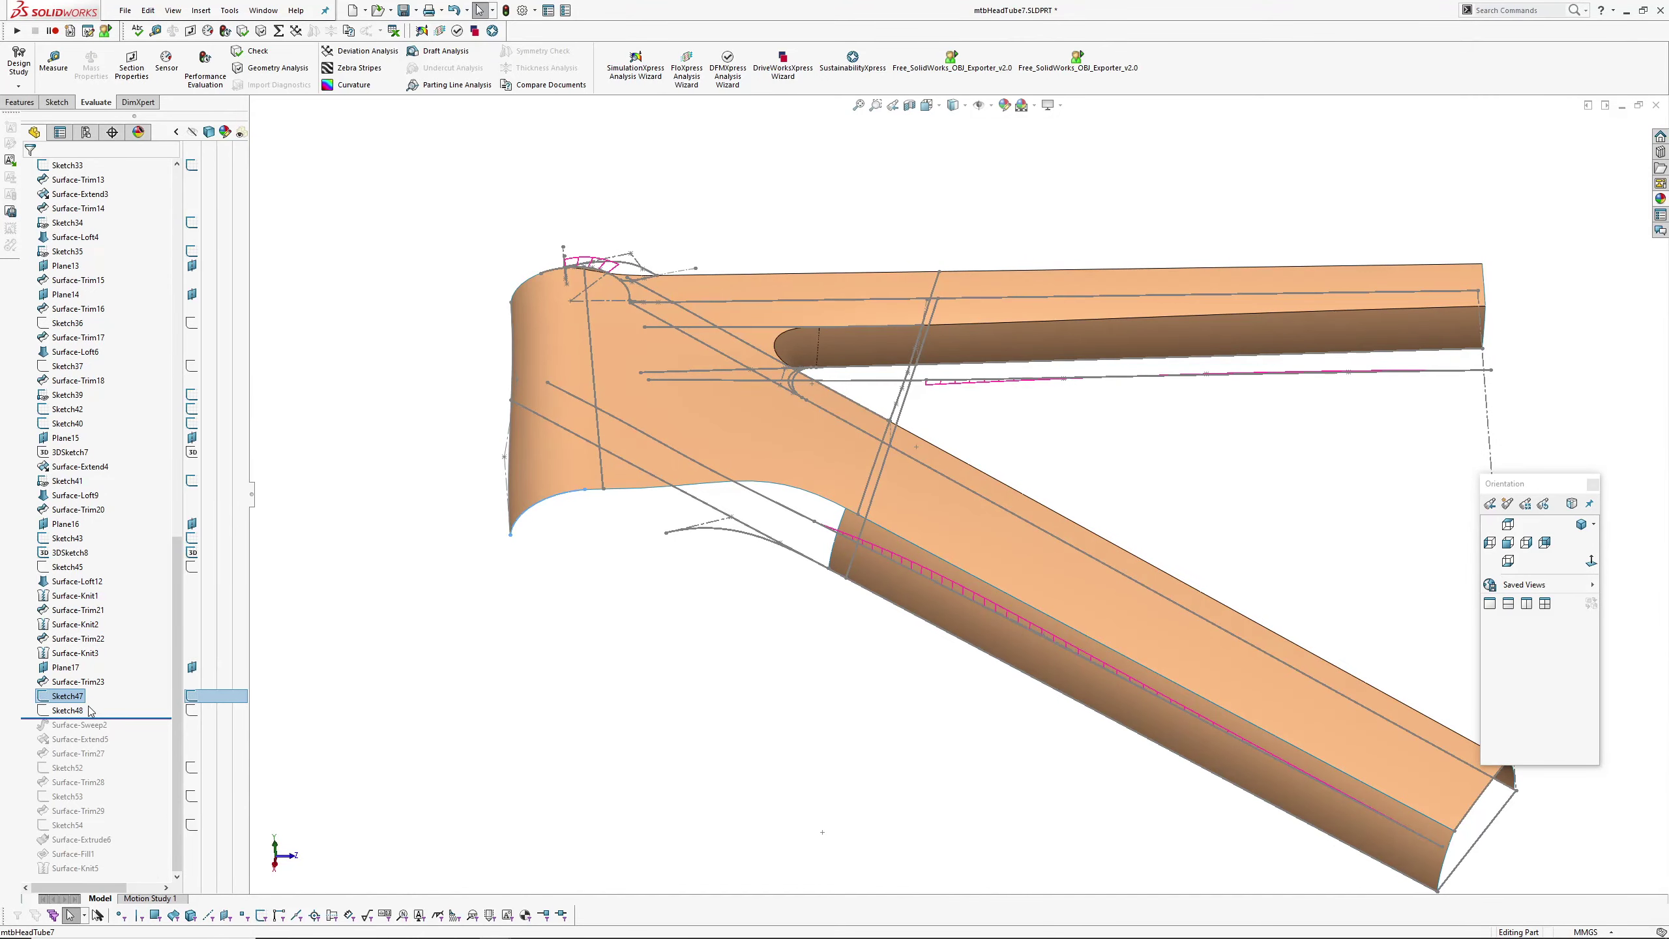
left_click(69, 710)
left_click(1590, 560)
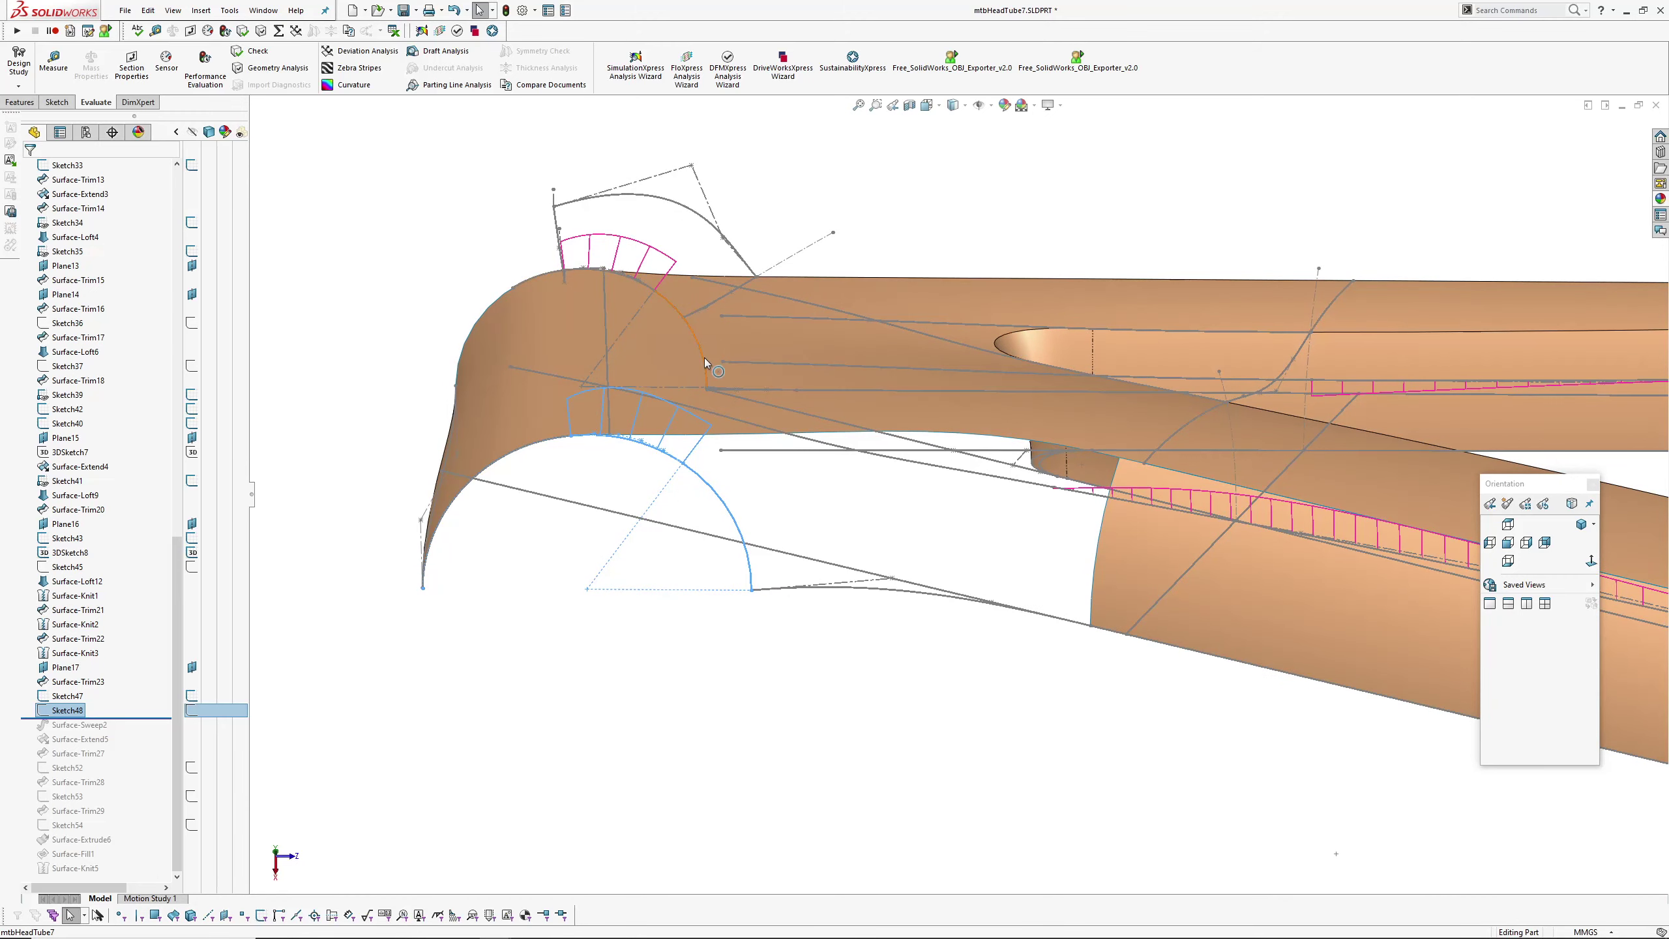
scroll(644, 453, "down", 3)
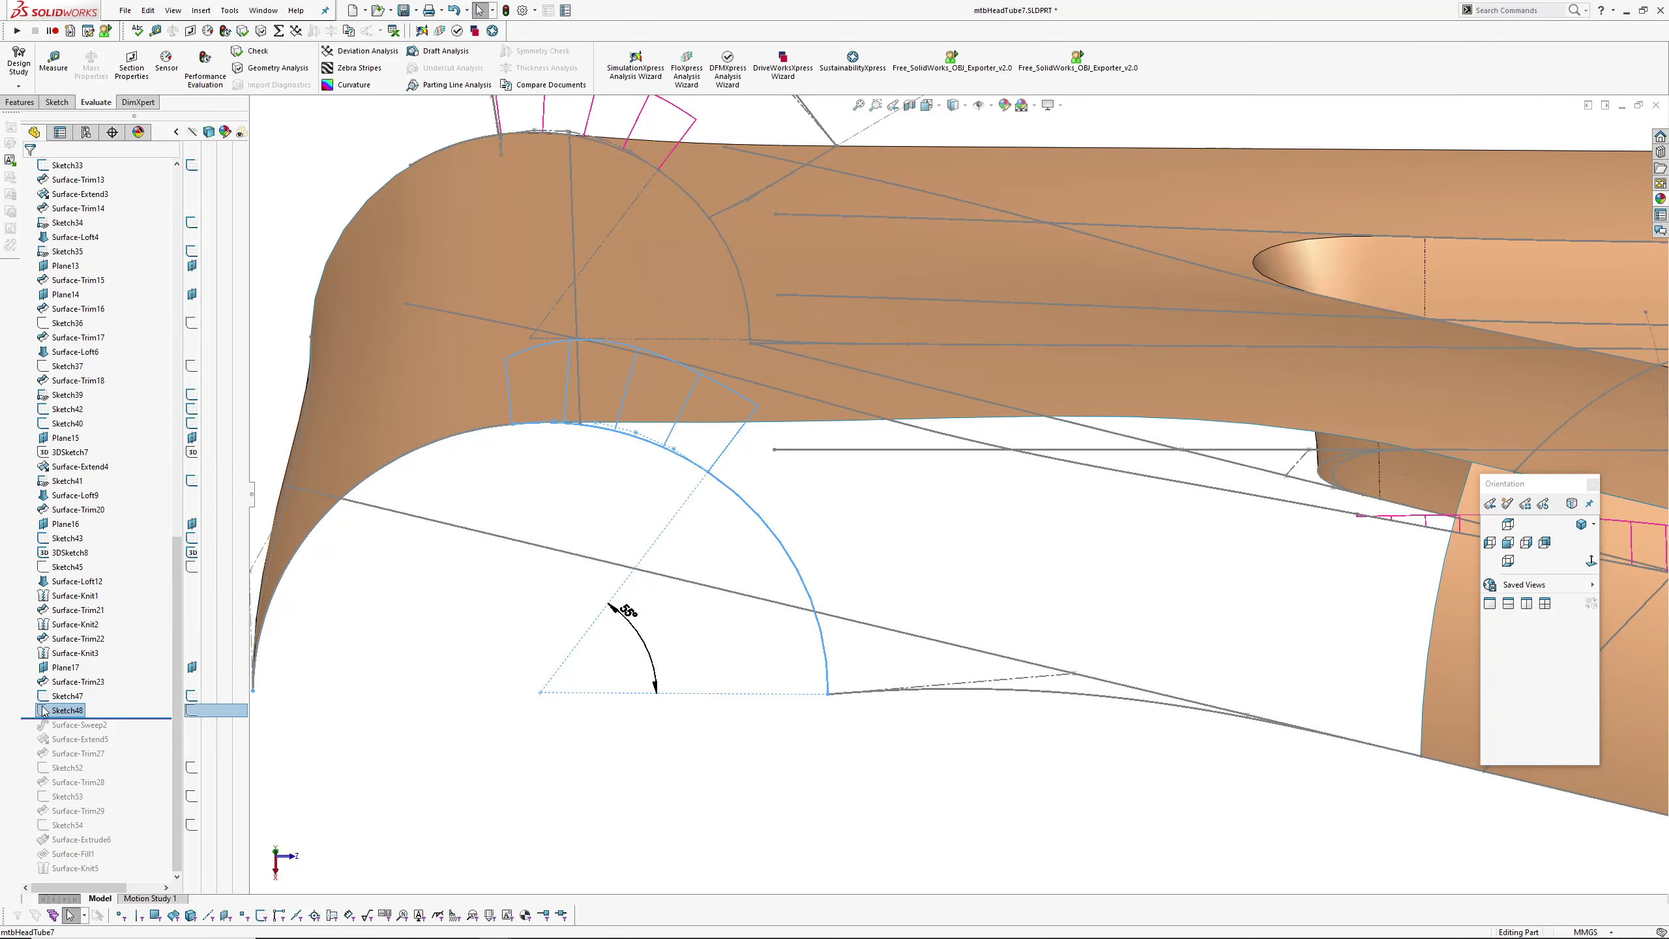
- Compare the dimensioned offset in Sketch47 with the arc profile in Sketch48
left_click(68, 696)
scroll(655, 561, "up", 1)
scroll(604, 474, "down", 1)
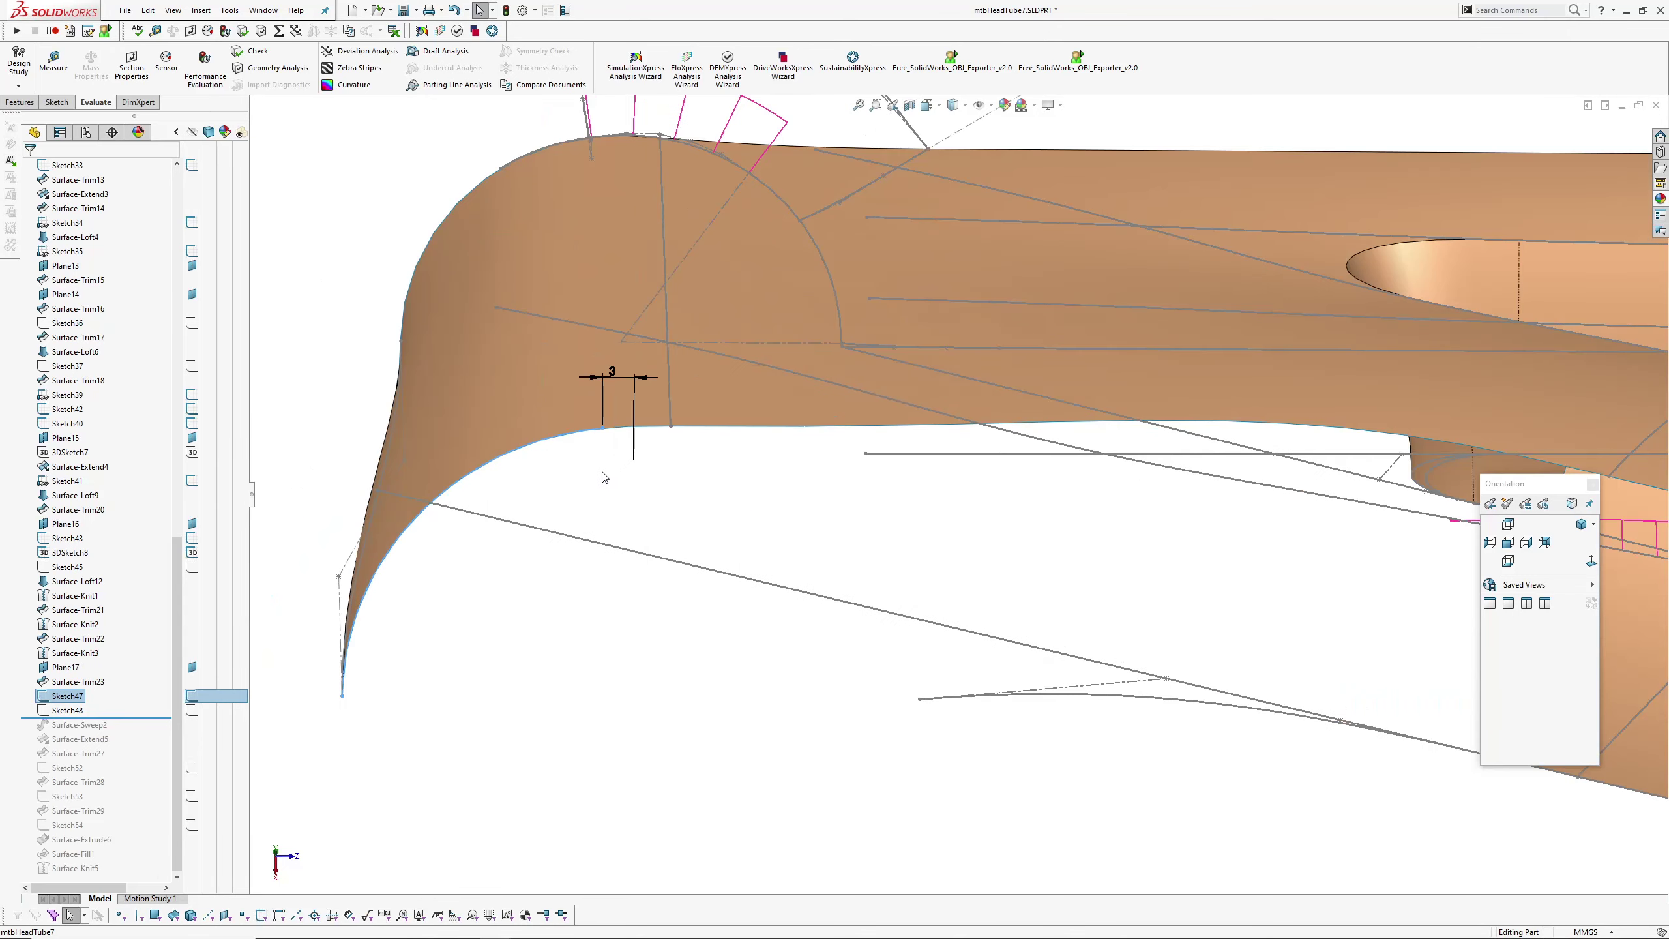
middle_click_drag(605, 475, 588, 498, "ctrl")
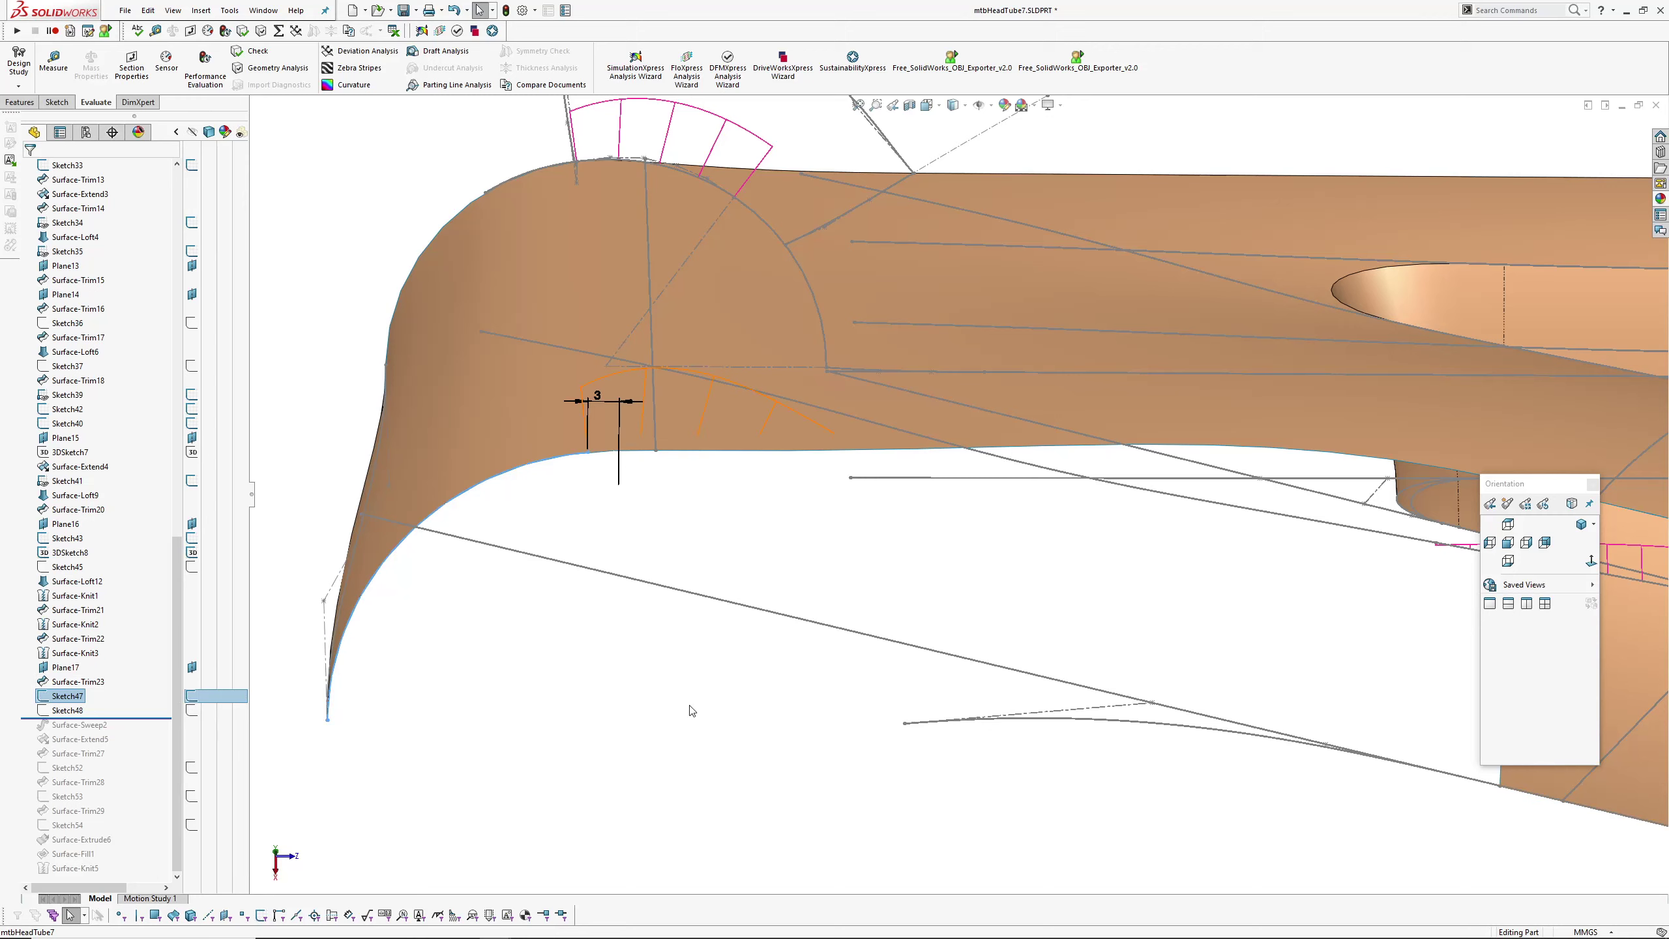
left_click(81, 710)
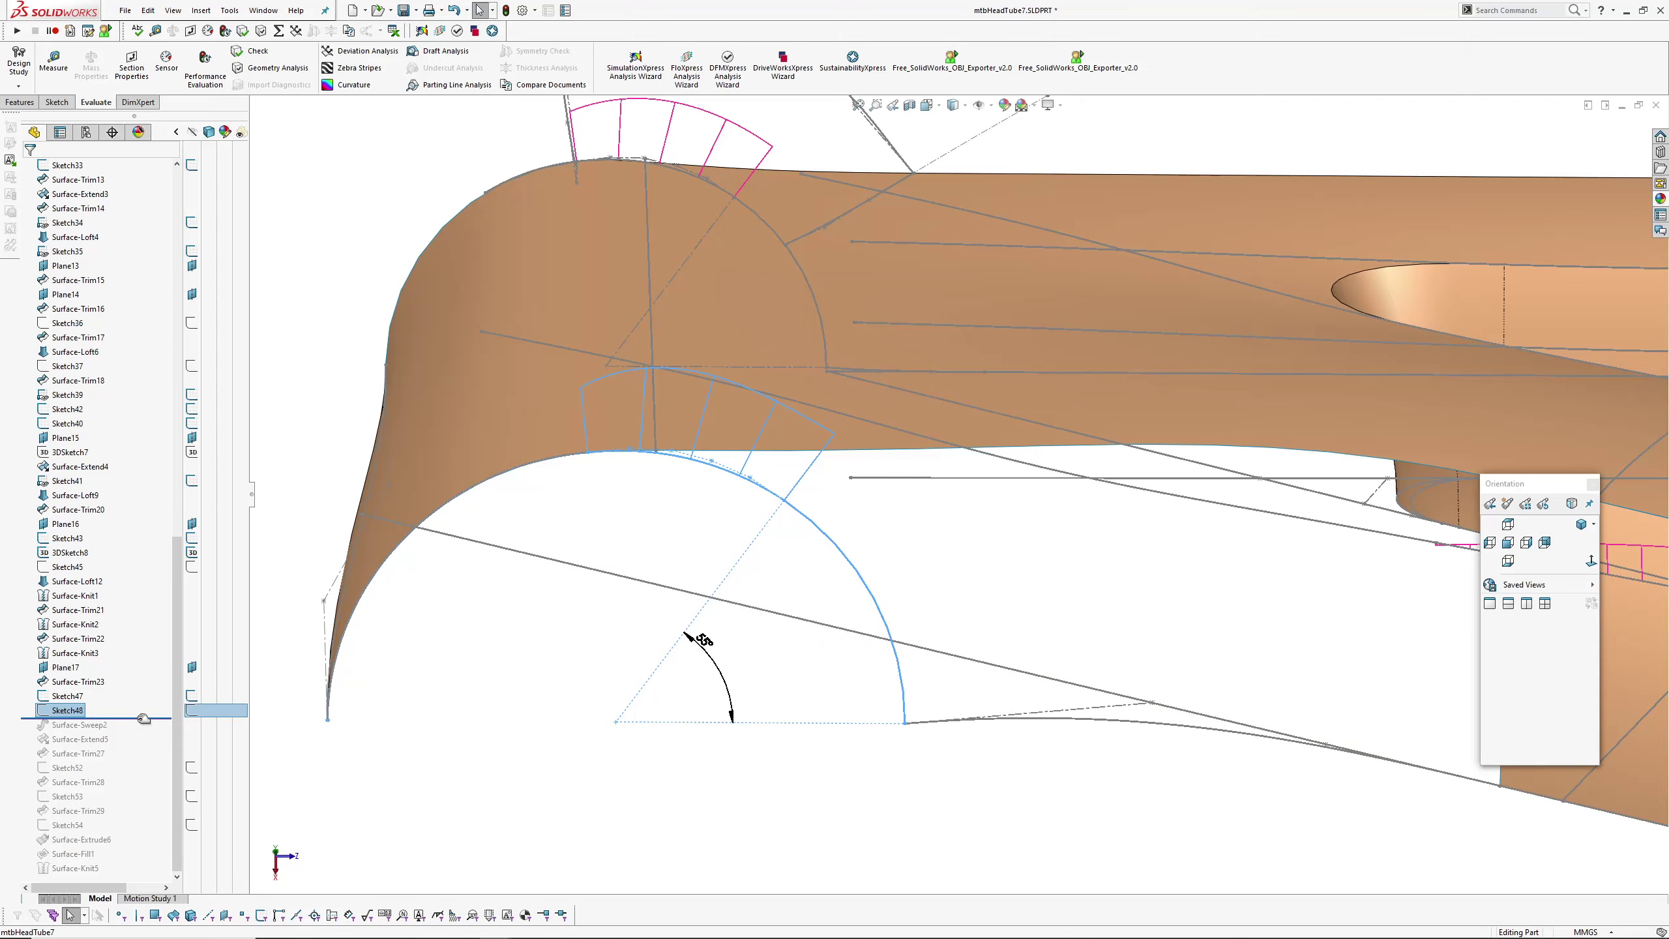
- Roll the feature history forward past Surface-Sweep2 and inspect the swept surface beneath the junction
left_click_drag(142, 736, 142, 737)
left_click(96, 724)
scroll(962, 573, "up", 2)
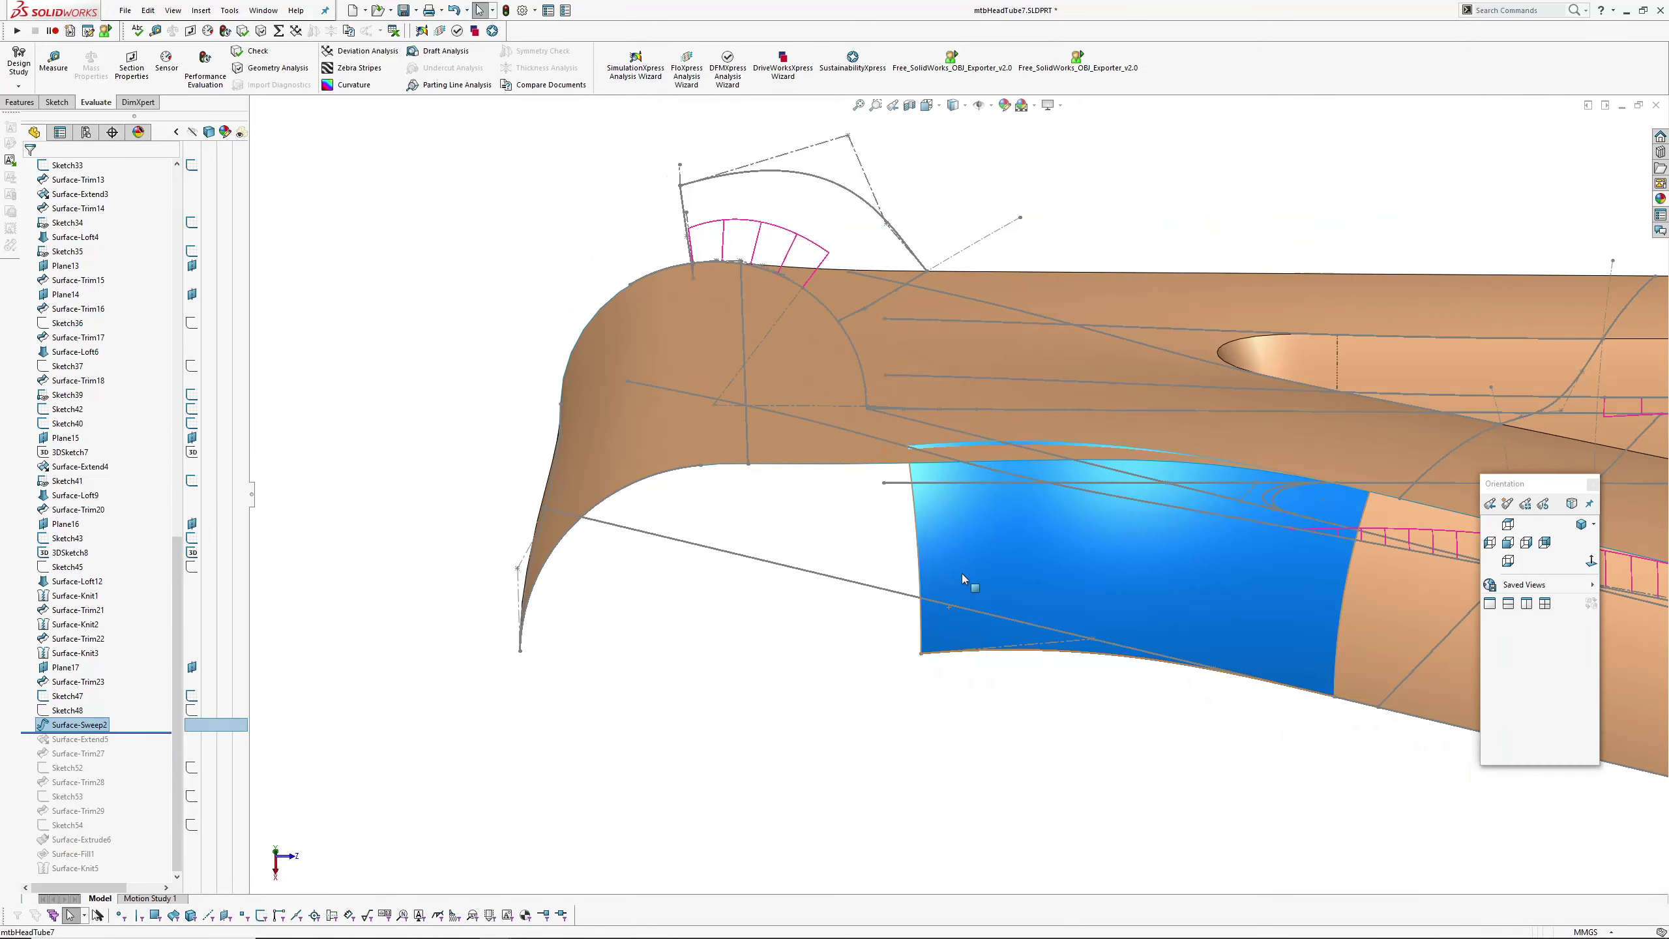
middle_click_drag(1217, 592, 1022, 516, "ctrl")
left_click(1061, 708)
middle_click_drag(966, 568, 973, 645)
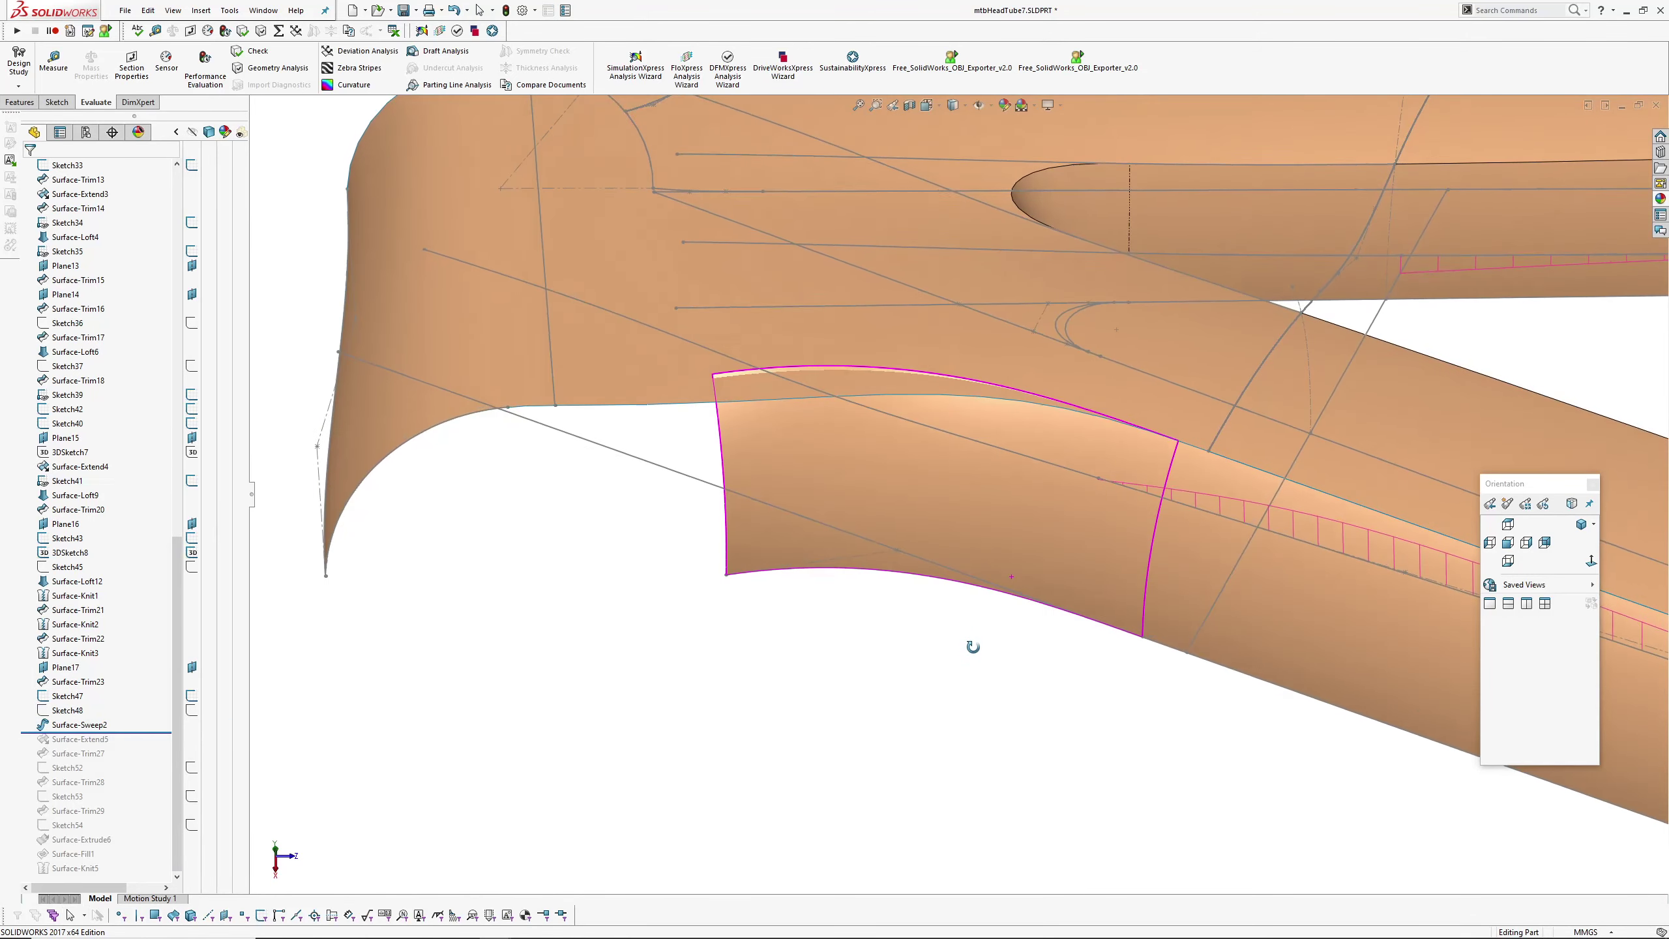
- Highlight the lower tube face, the swept surface's lower edge and its face in turn, and clear the selection
left_click(1205, 543)
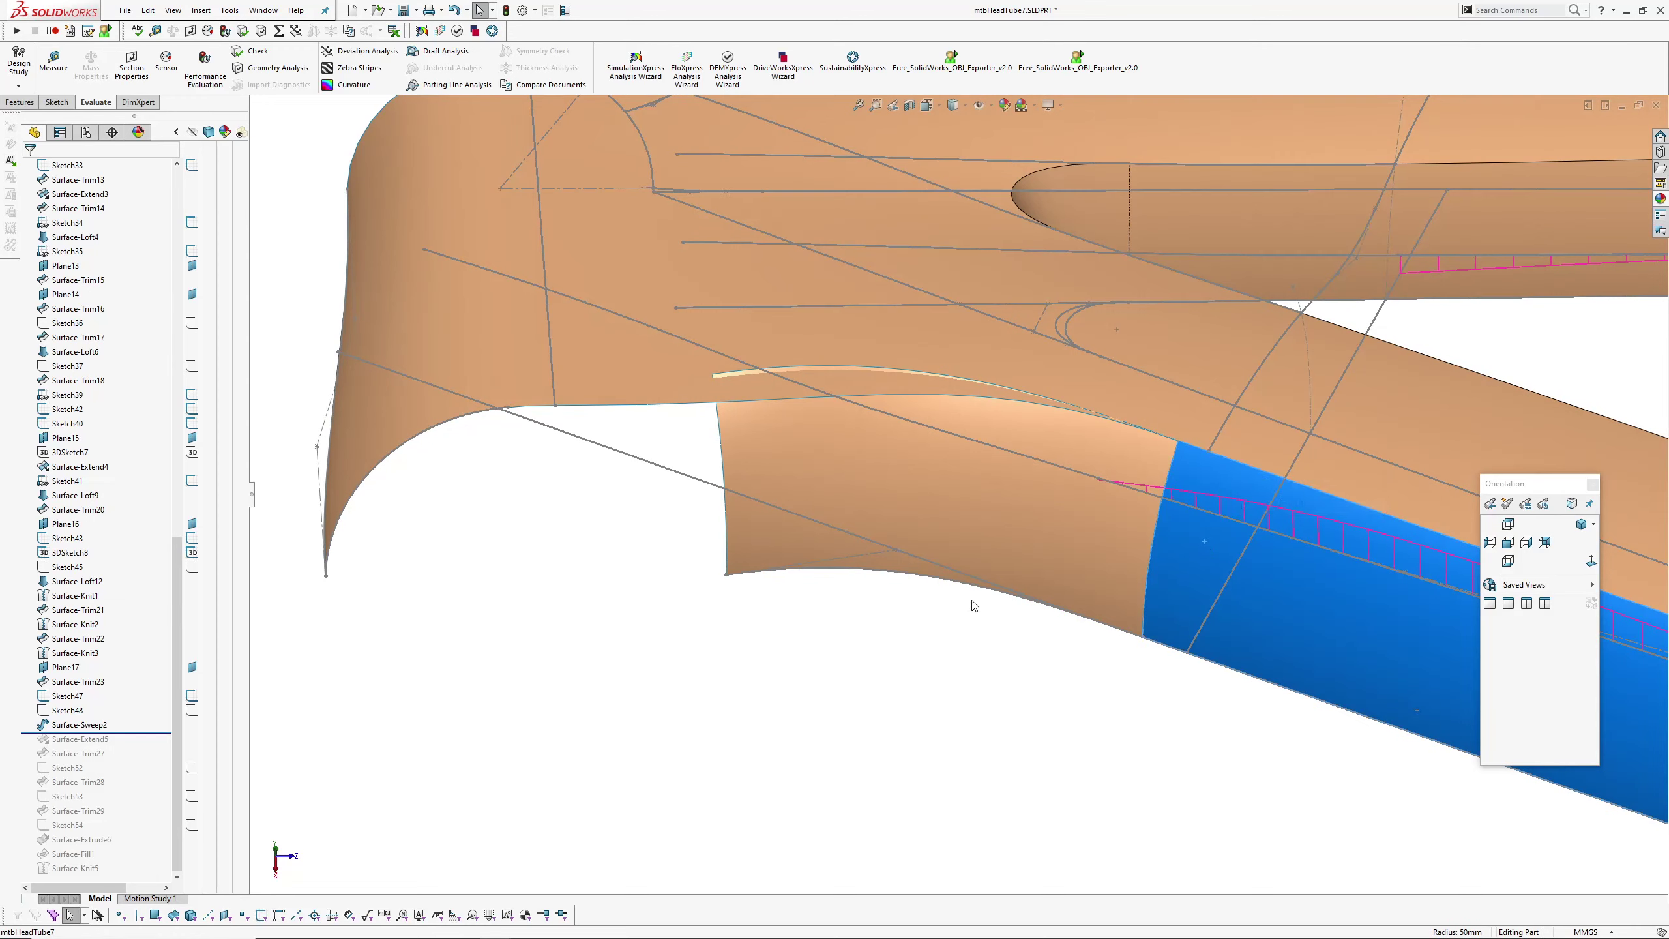
left_click(925, 589)
left_click(918, 578)
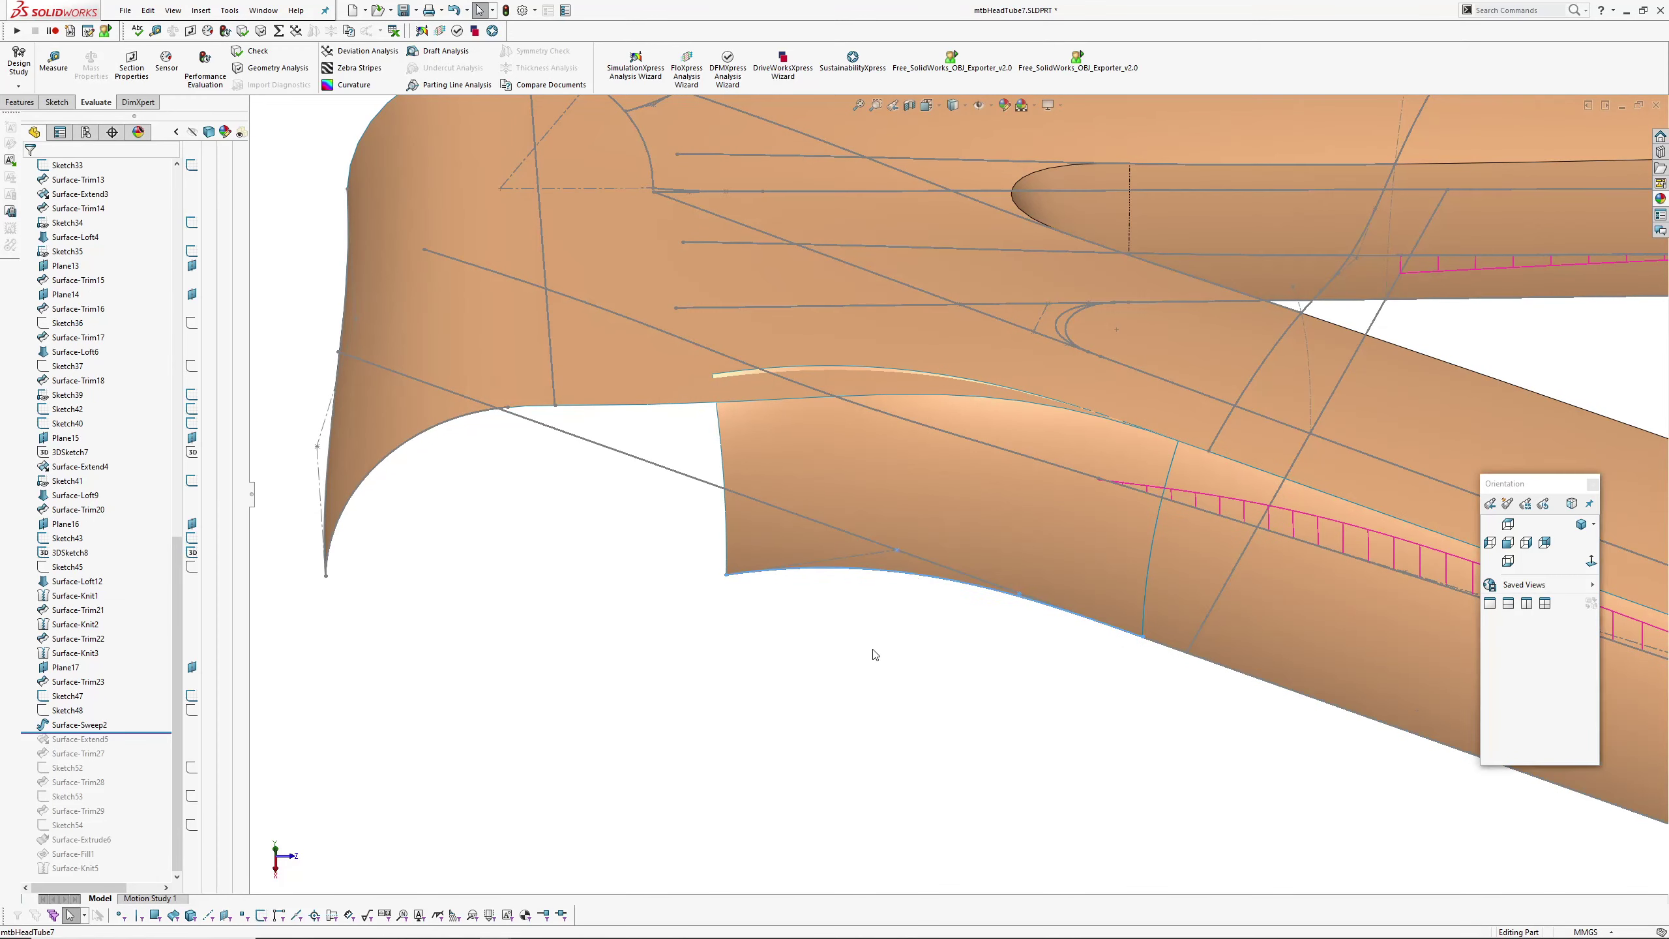
left_click(873, 484)
left_click(829, 669)
- Check the curvature display across the swept surface, lower tube and head tube, and turn the display off
scroll(831, 668, "up", 2)
key("c")
mouse_move(946, 506)
middle_mouse_down()
mouse_move(946, 421)
mouse_move(975, 510)
middle_mouse_up()
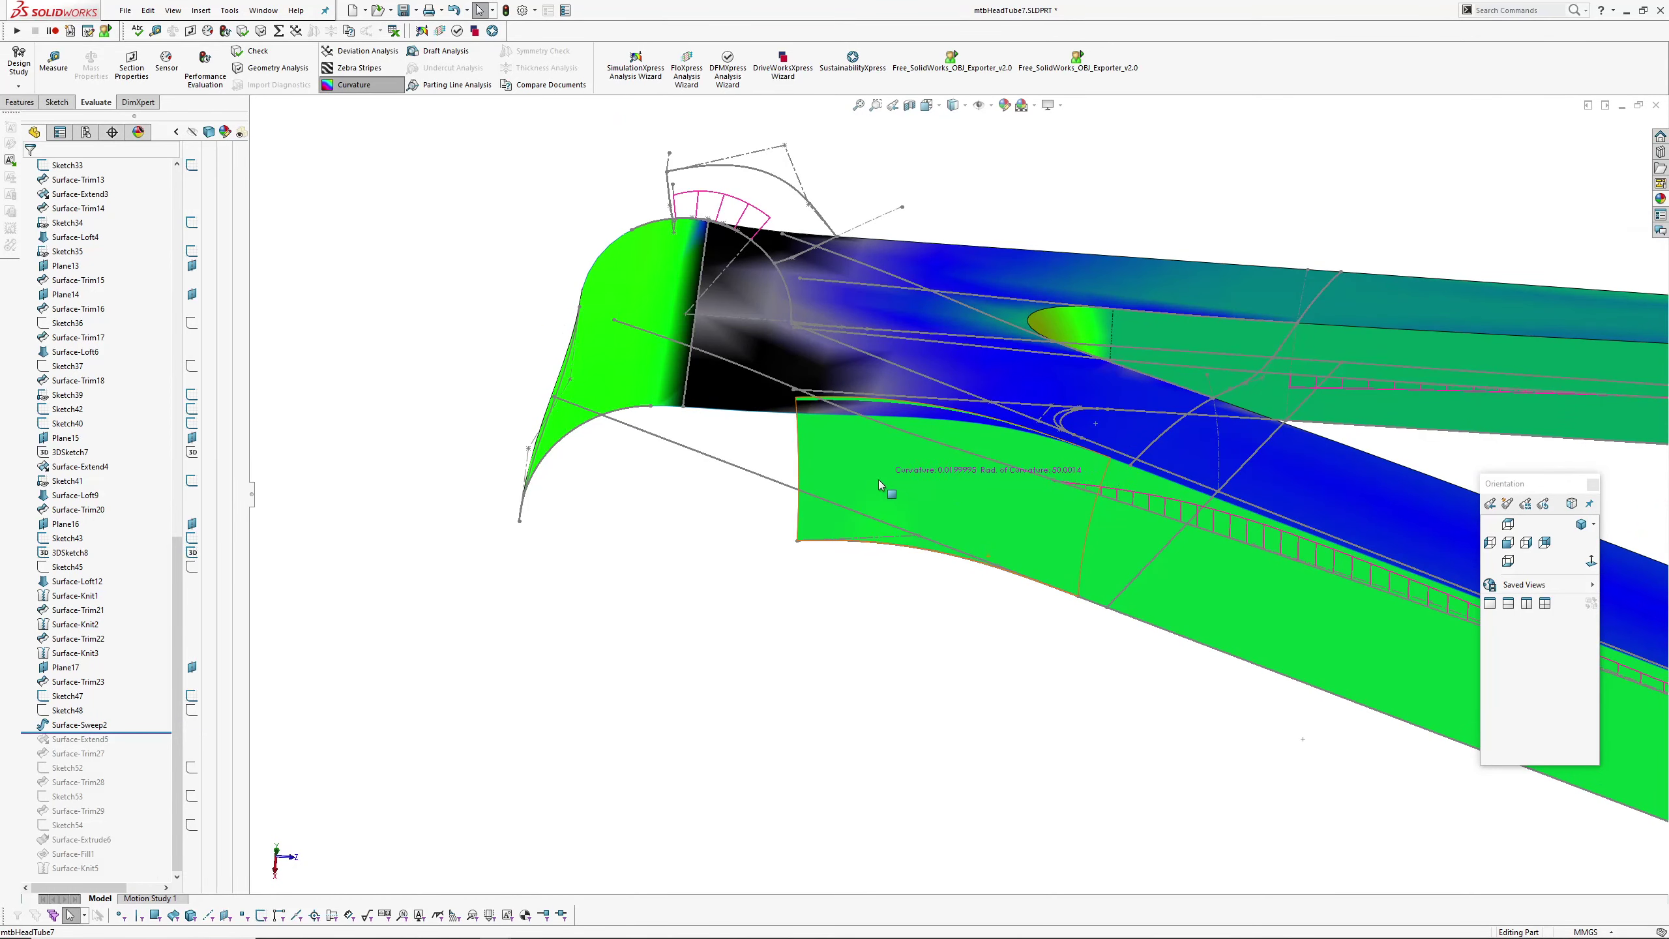
middle_click_drag(949, 528, 864, 420)
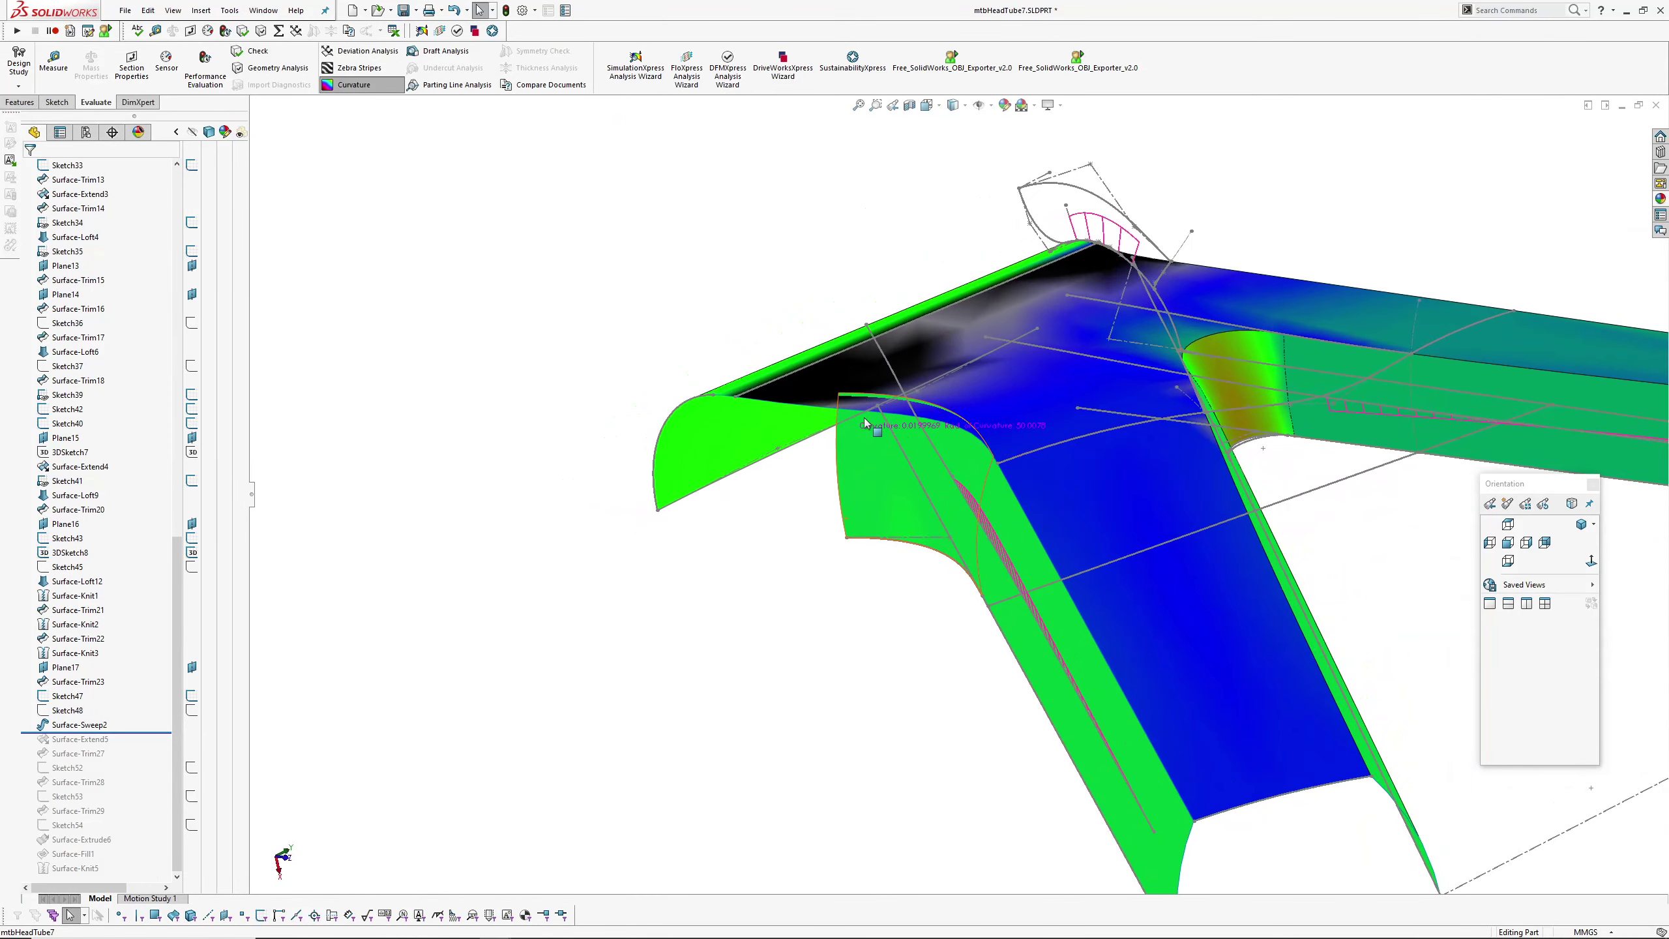
mouse_move(872, 575)
middle_mouse_down()
mouse_move(879, 475)
mouse_move(848, 559)
mouse_move(917, 556)
middle_mouse_up()
key("c")
- Roll the feature history forward through Surface-Extend5 to just after Sketch52 and highlight Sketch52
left_click_drag(121, 747, 128, 755)
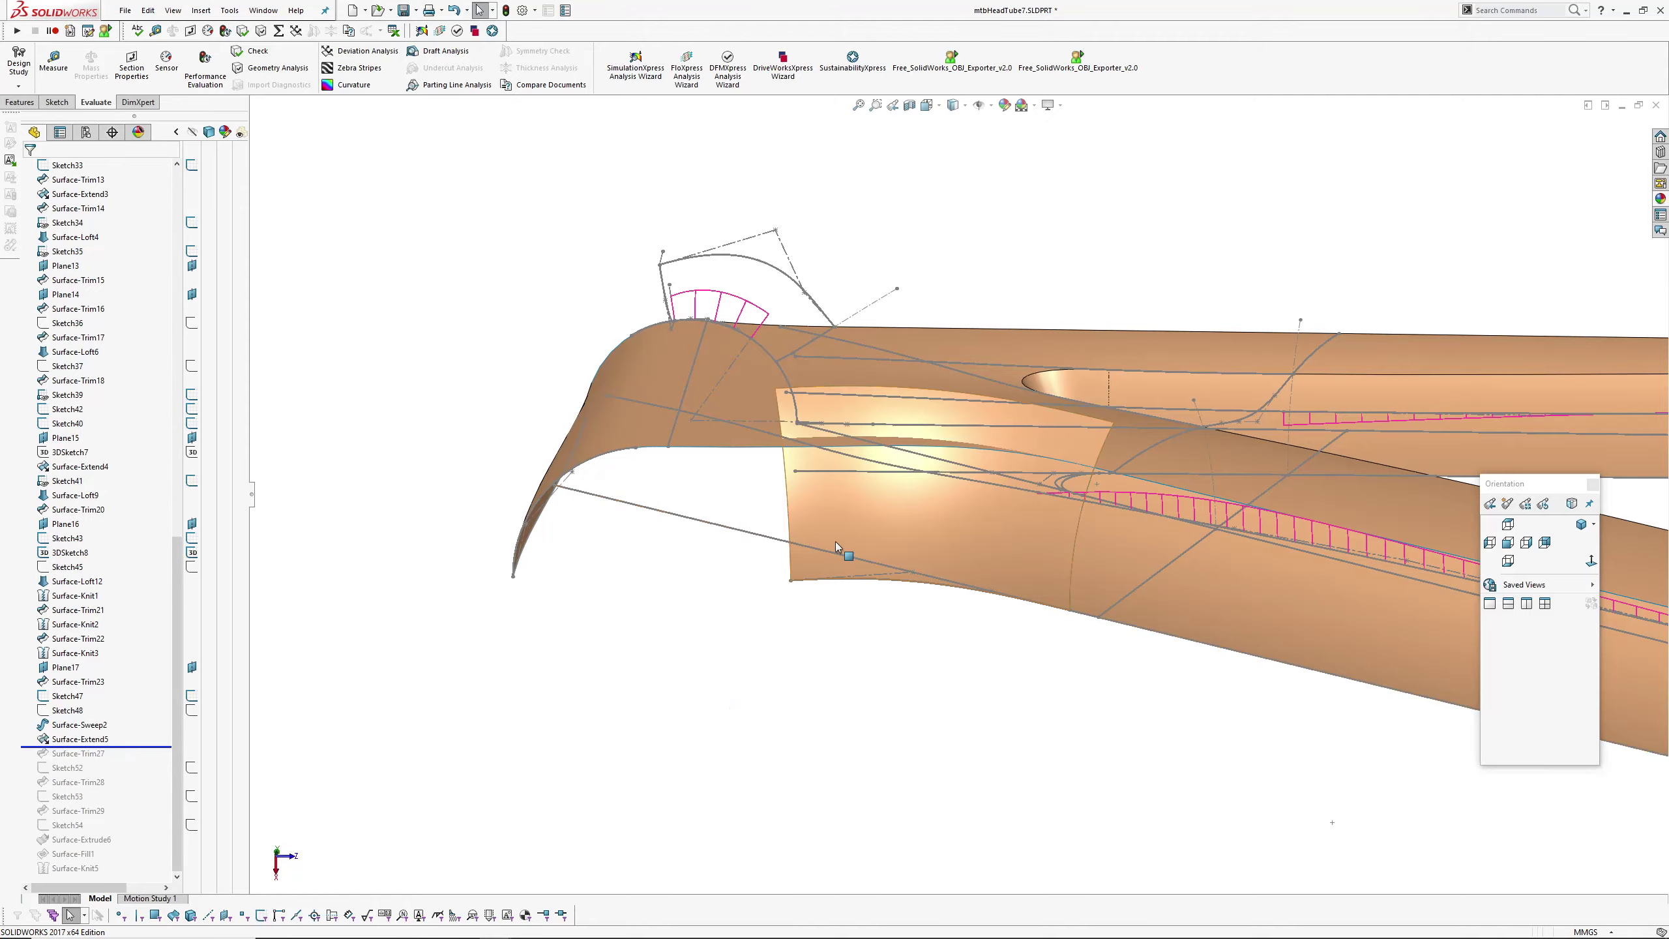
middle_click_drag(801, 421, 677, 490)
left_click_drag(136, 746, 135, 762)
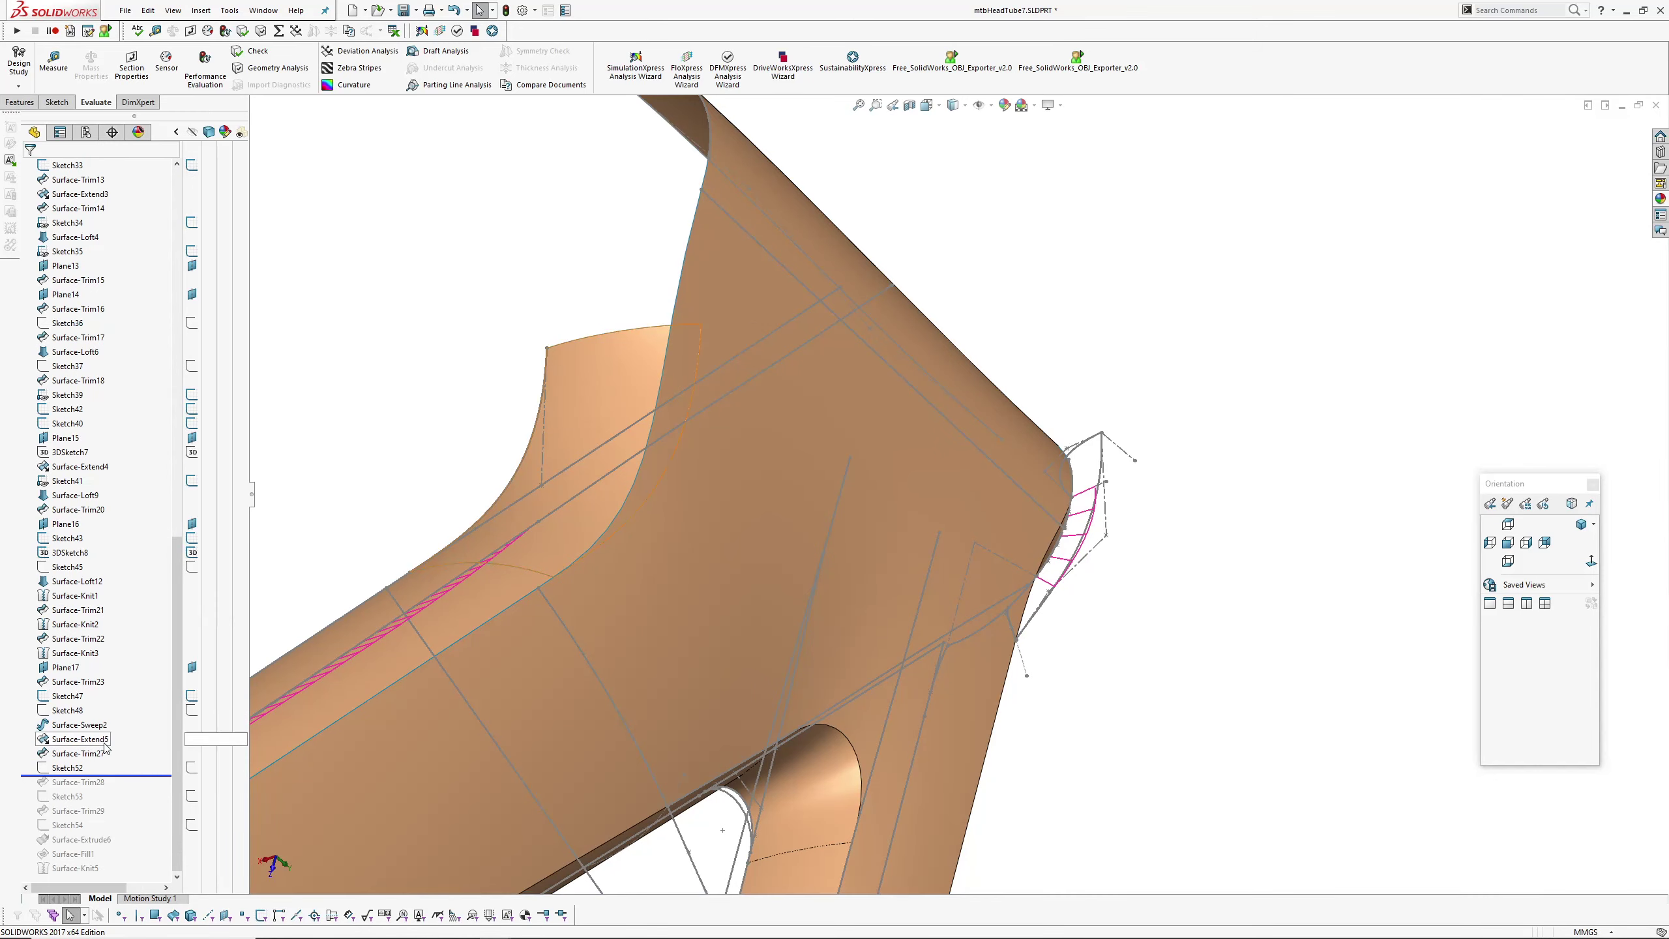
left_click(67, 767)
middle_click_drag(732, 453, 562, 462)
- Roll the feature history forward past Surface-Trim28 and view the trimmed surface around the head tube
left_click_drag(128, 777, 132, 788)
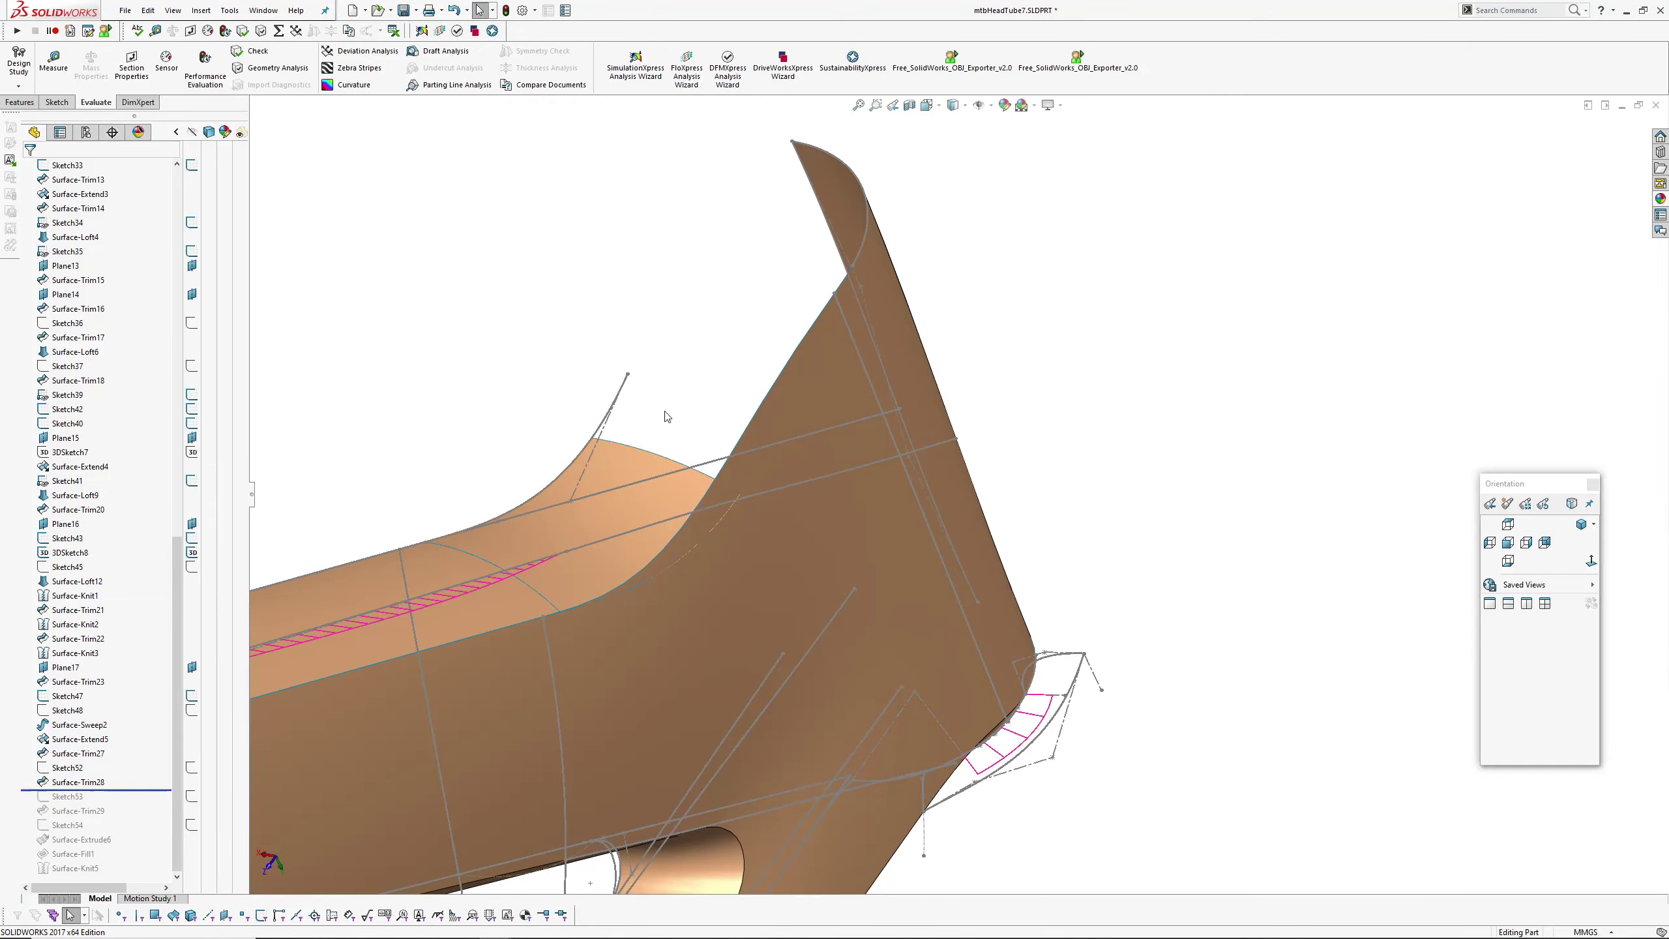
middle_click_drag(663, 417, 881, 431)
middle_click_drag(729, 521, 598, 247)
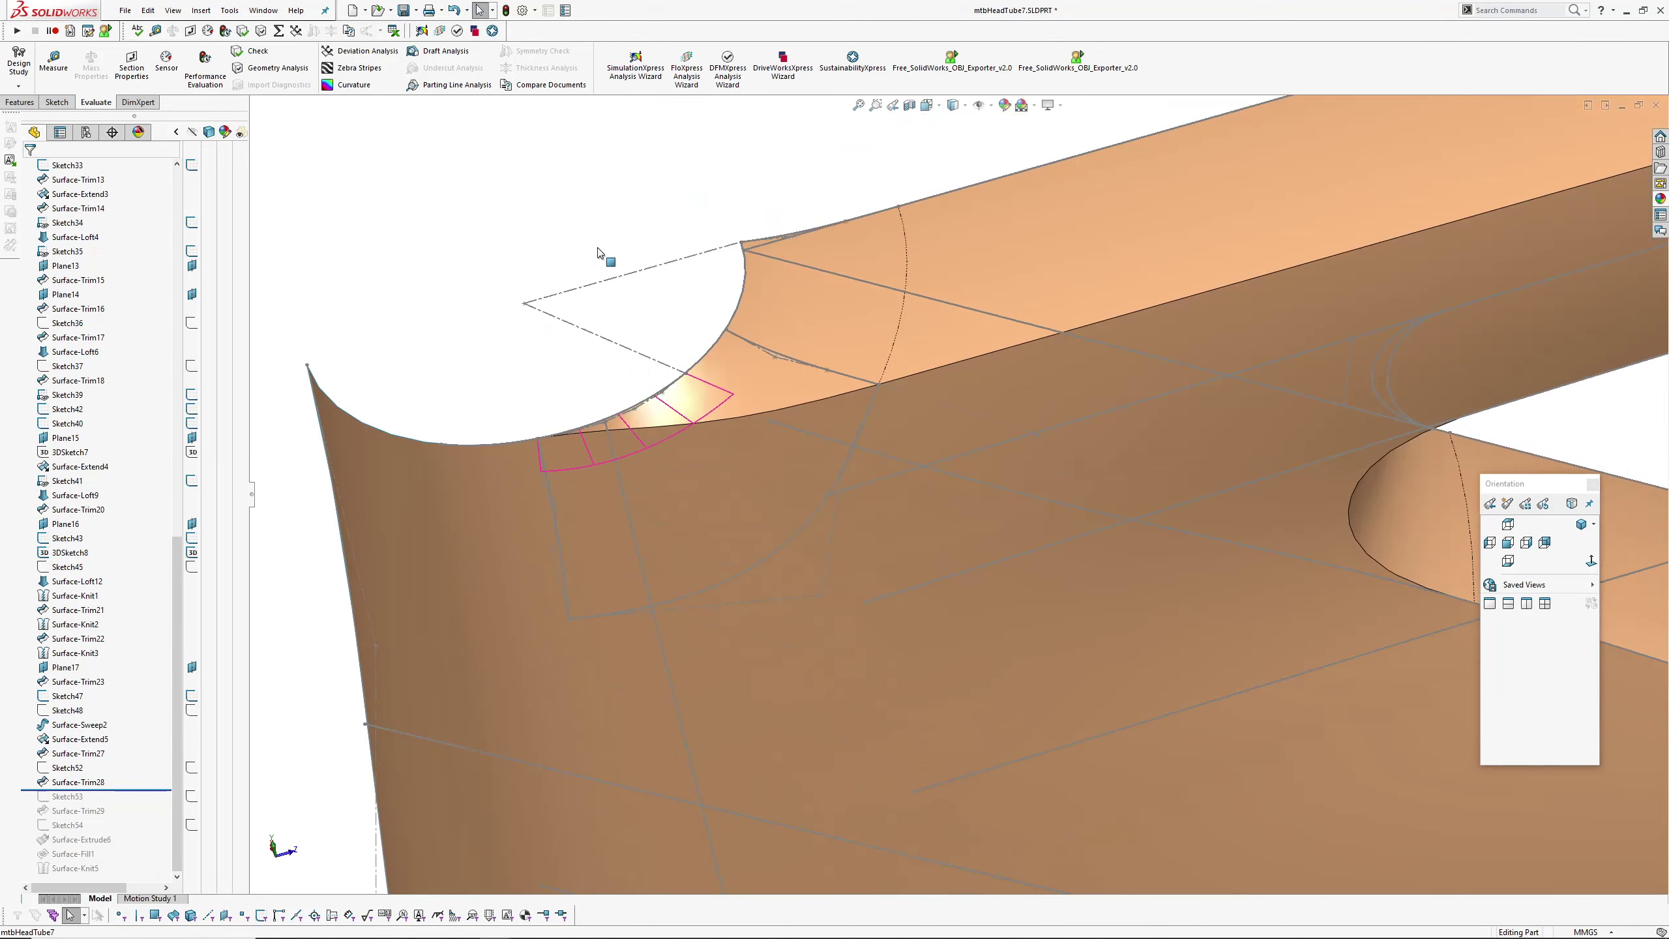
- Highlight the Surface-Loft9 and Surface-Loft12 patches at the upper tube and head tube junction, and clear the selection
left_click(751, 384)
left_click(706, 370)
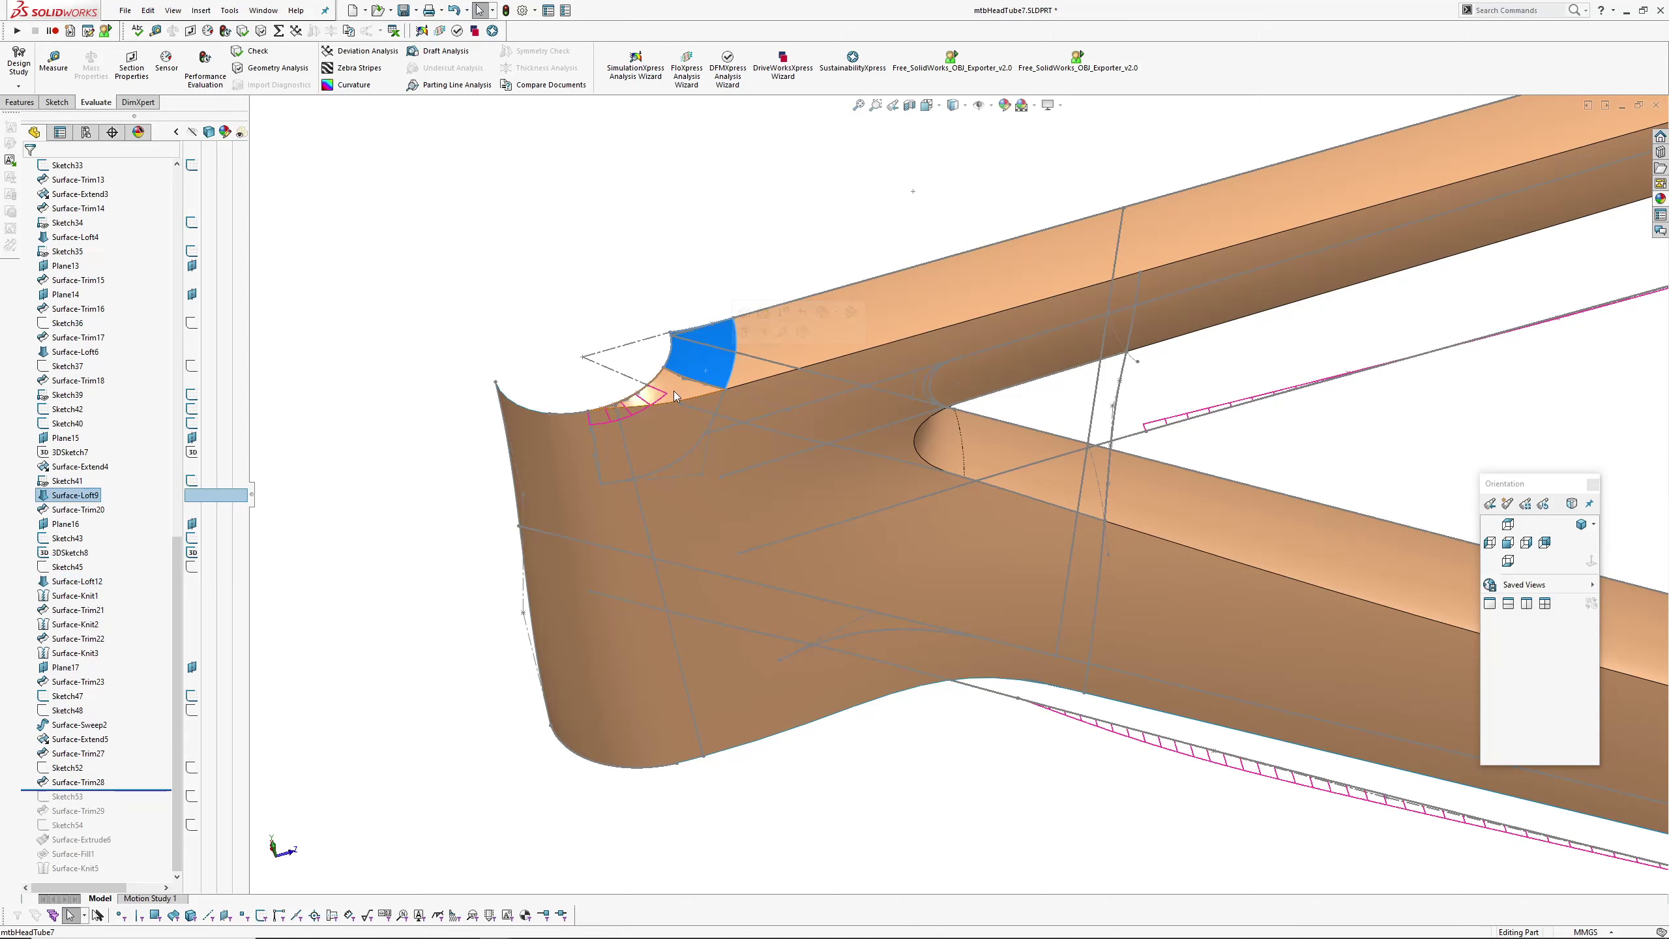
left_click(672, 392)
middle_click_drag(752, 575, 666, 674)
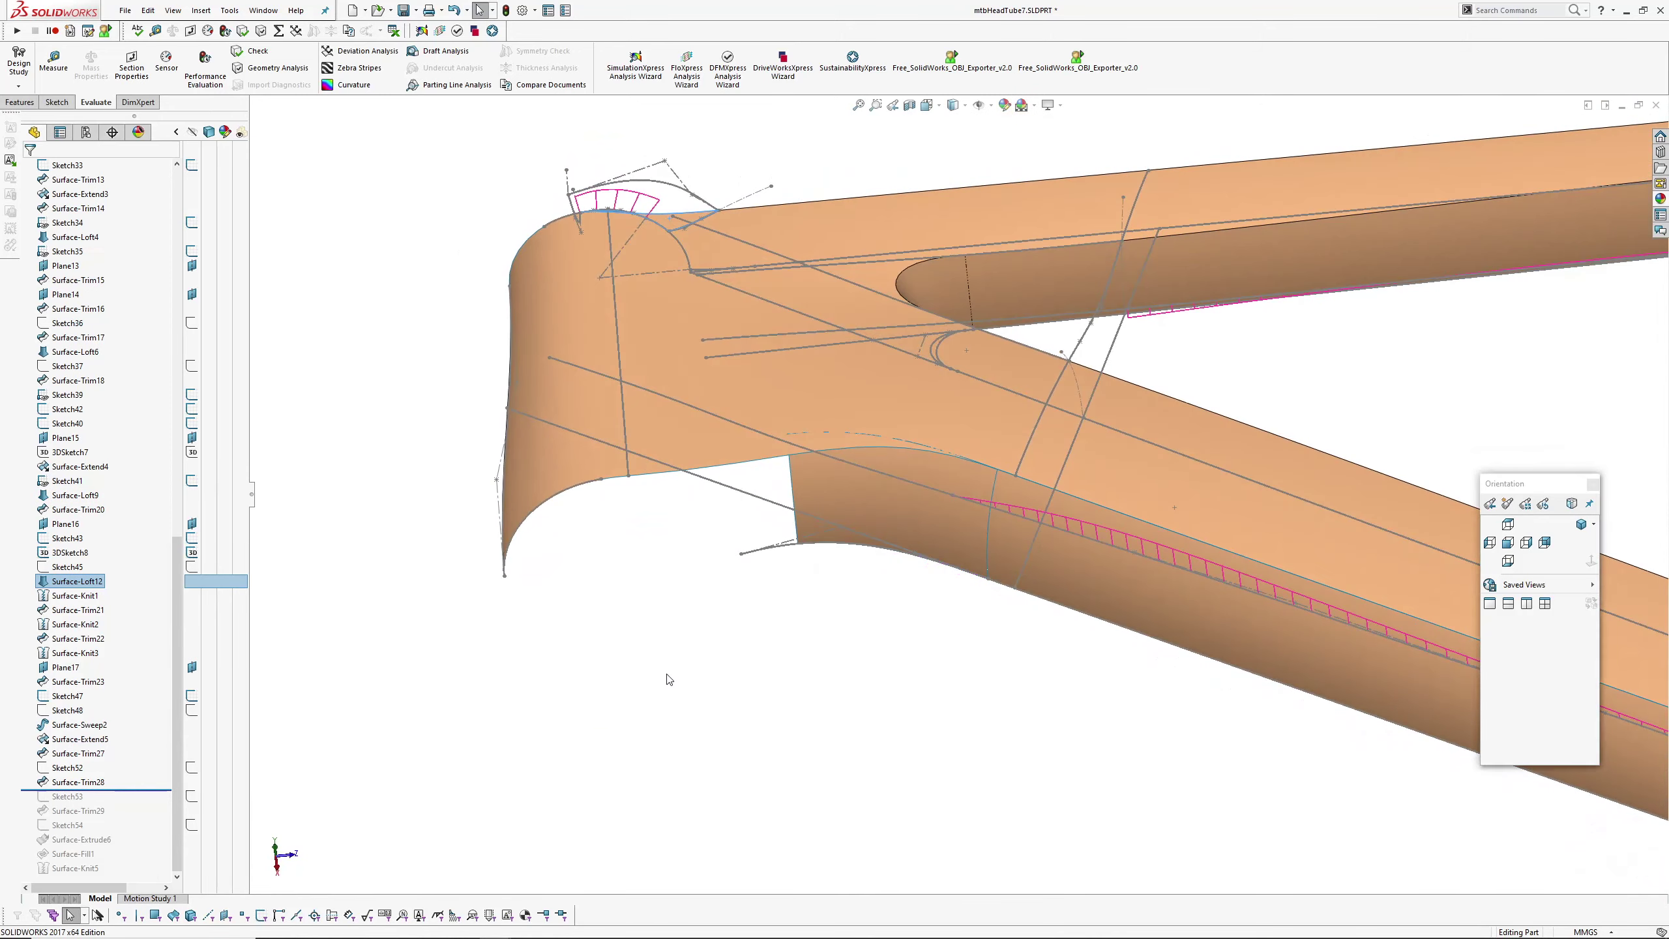
left_click(669, 679)
- Roll the feature history forward through Surface-Trim29 to just after Surface-Fill1
left_click_drag(150, 791, 149, 819)
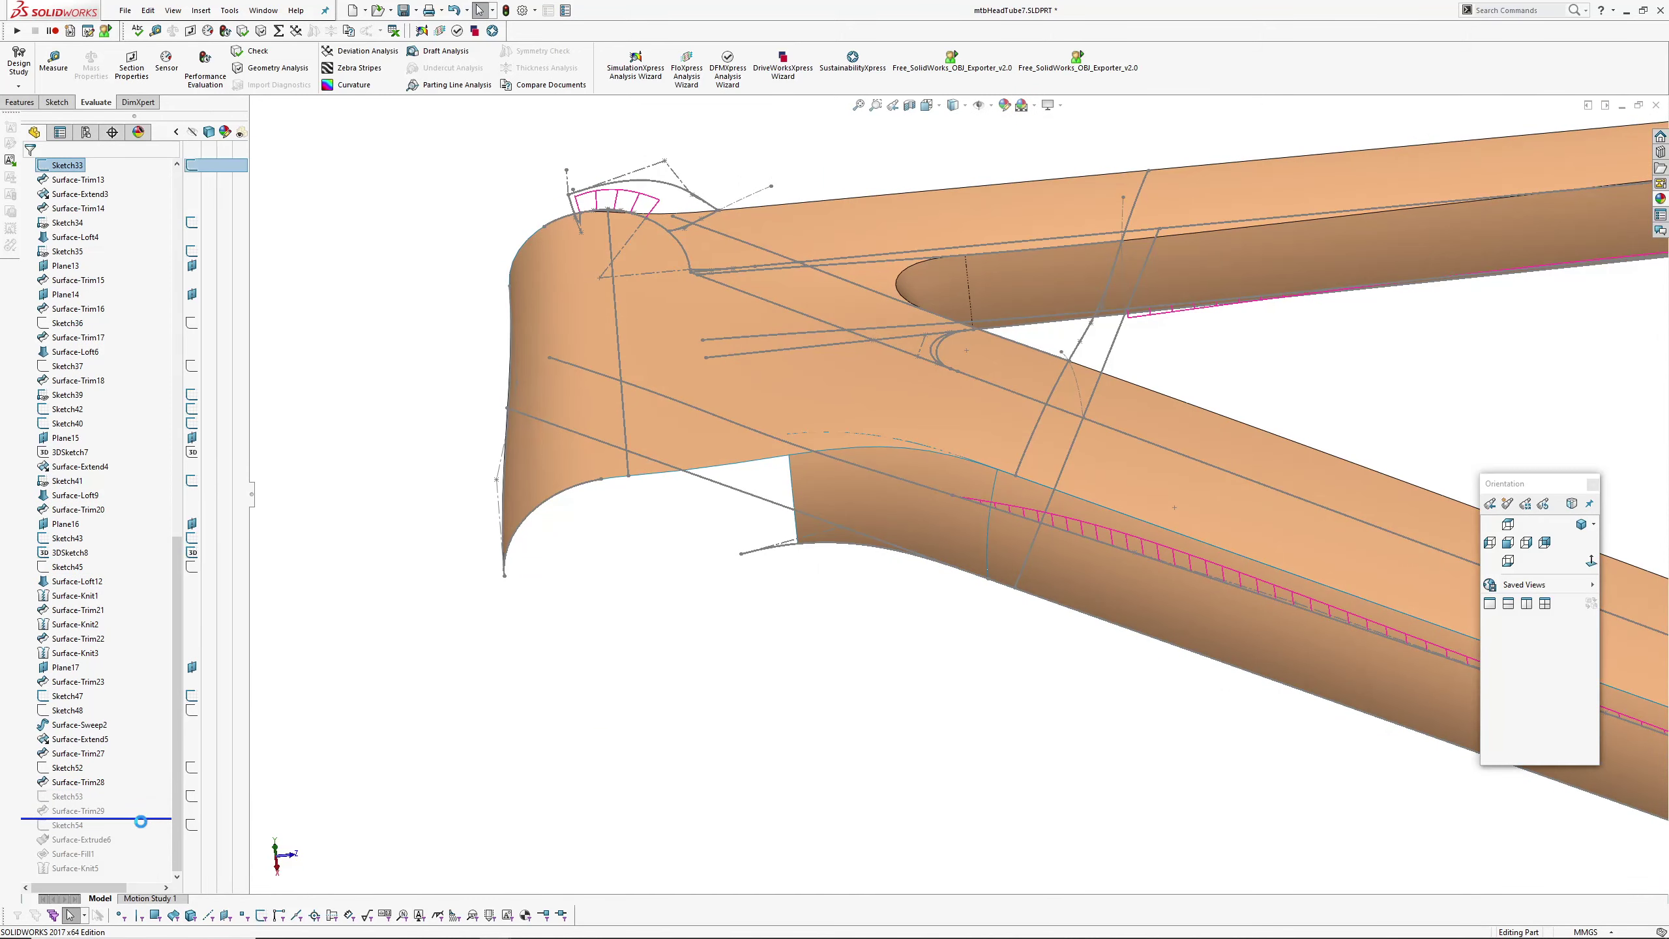
middle_click_drag(738, 453, 972, 444)
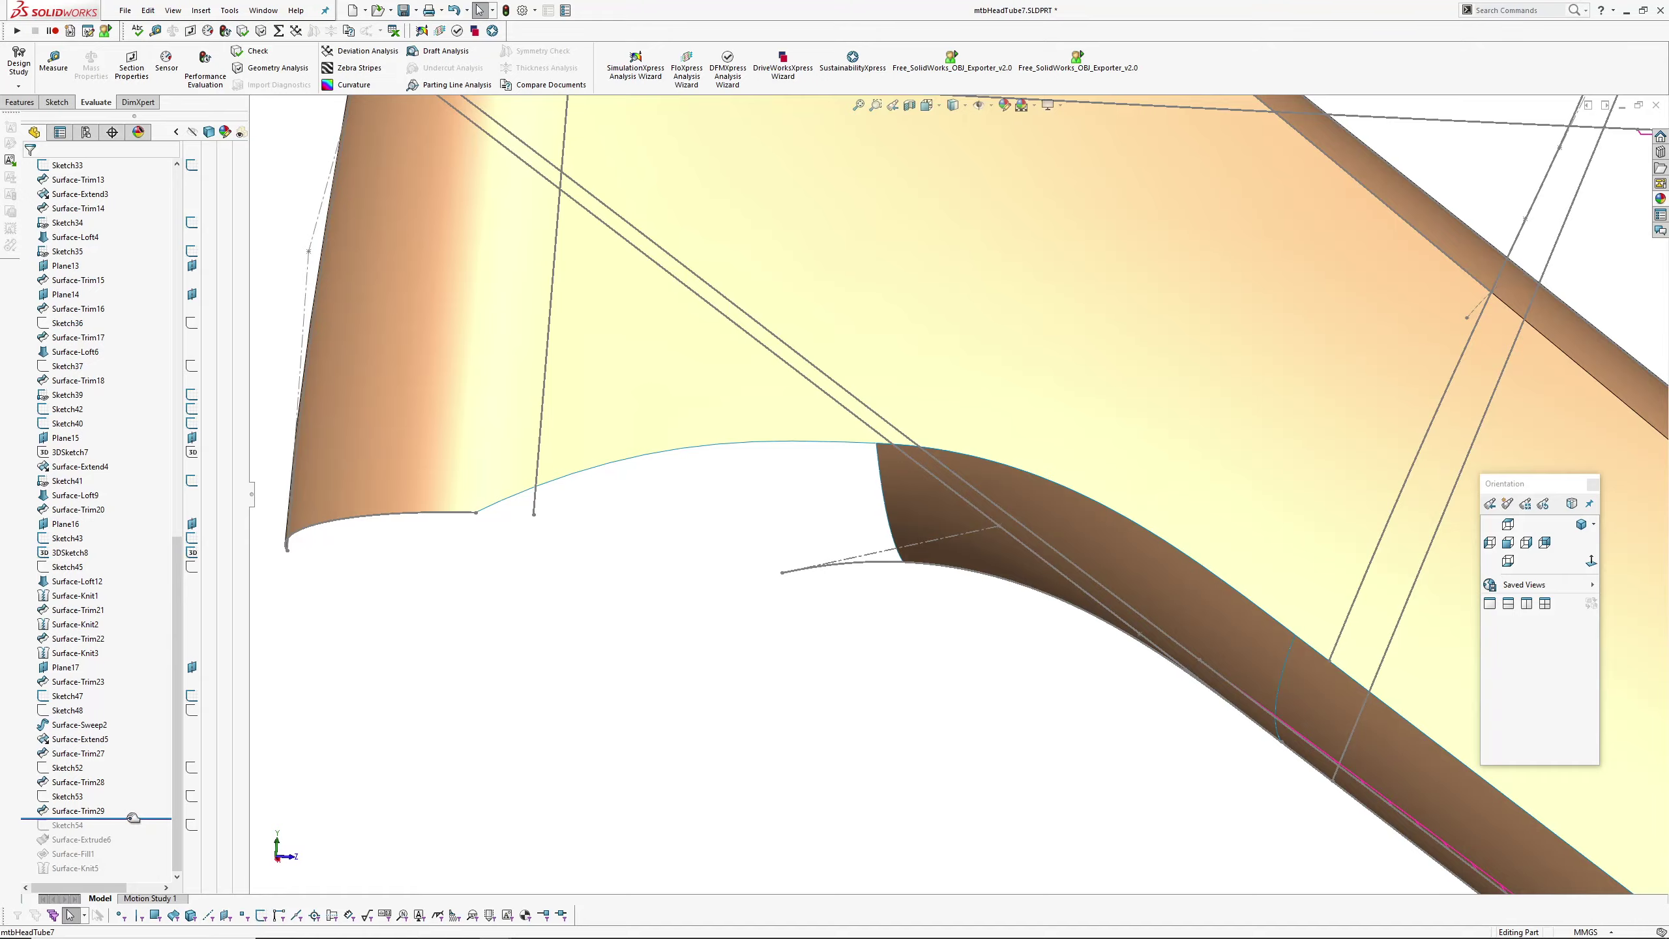
left_click_drag(134, 818, 131, 857)
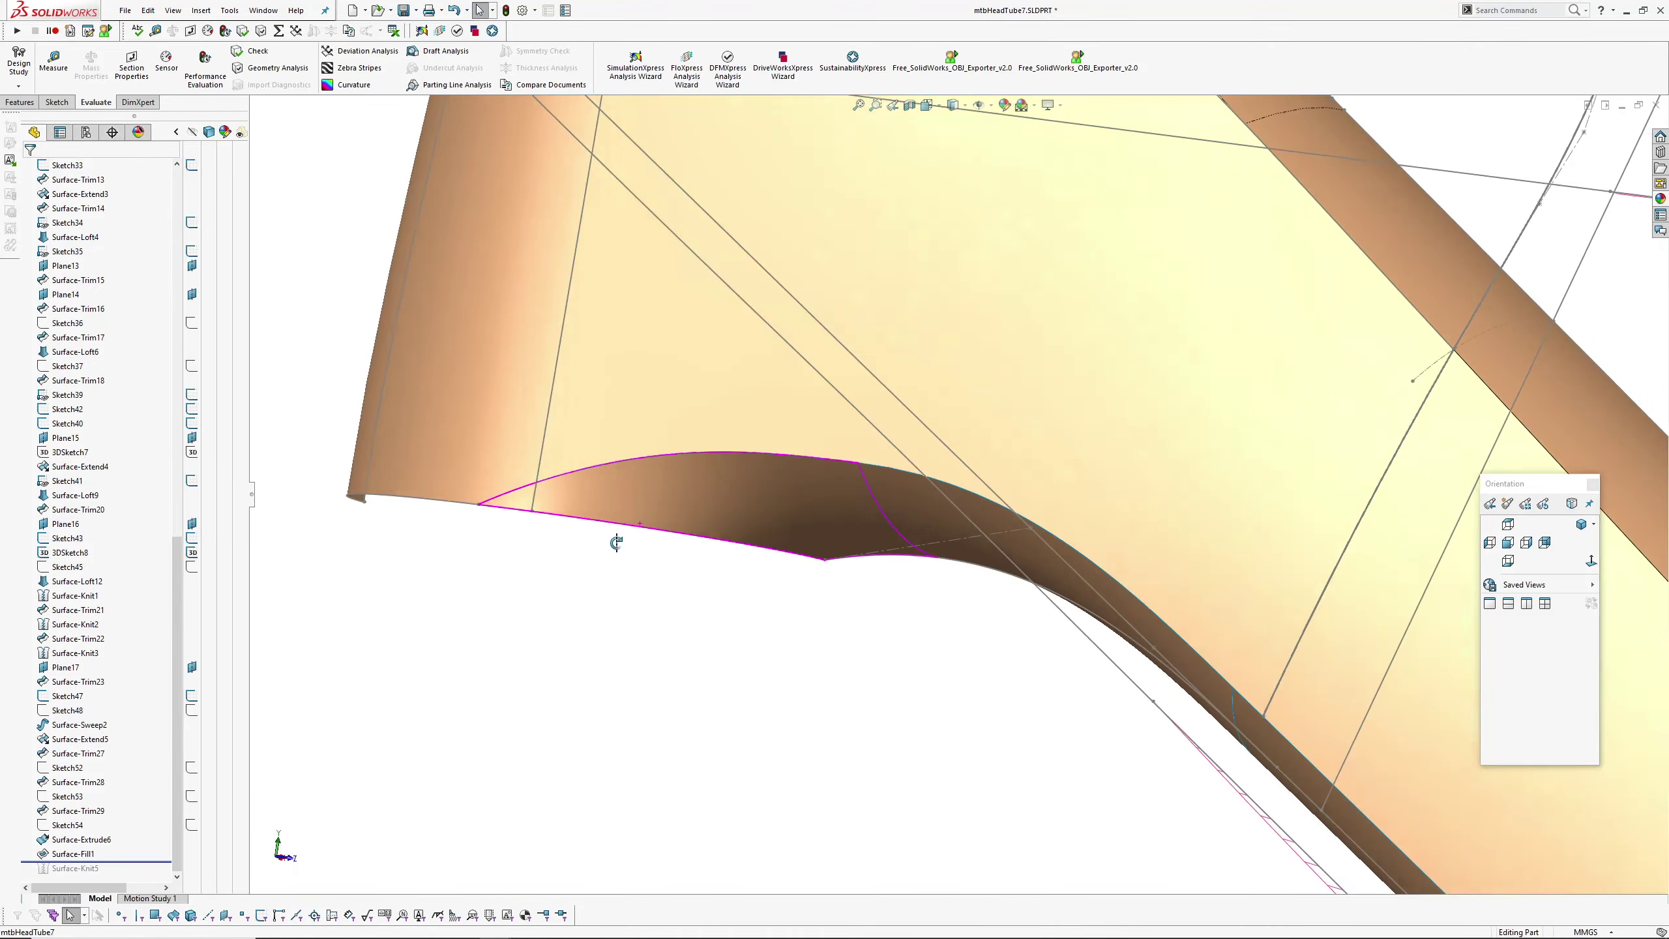
- Check the curvature display where Surface-Fill1 meets the head tube and swept surface, and turn the display off
mouse_move(614, 533)
middle_mouse_down()
mouse_move(693, 324)
mouse_move(612, 405)
mouse_move(625, 517)
middle_mouse_up()
scroll(625, 516, "up", 2)
key("c")
scroll(726, 528, "down", 4)
mouse_move(726, 528)
middle_mouse_down()
mouse_move(760, 362)
mouse_move(749, 525)
mouse_move(775, 420)
mouse_move(728, 474)
middle_mouse_up()
scroll(748, 525, "up", 2)
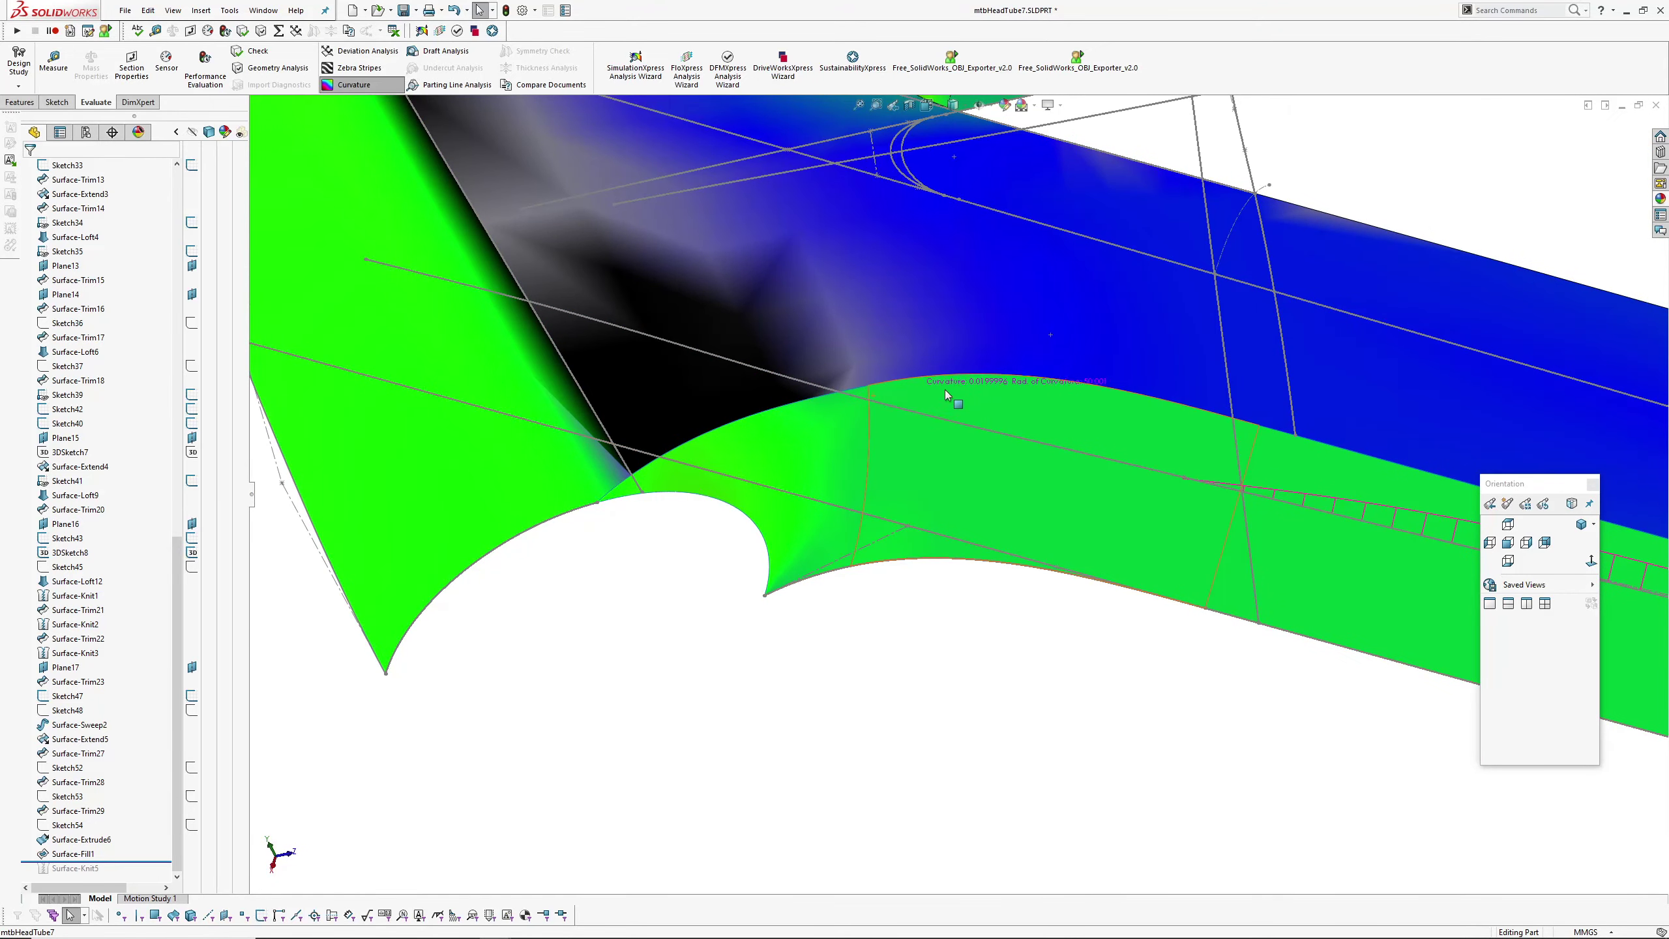
middle_click_drag(724, 593, 670, 485)
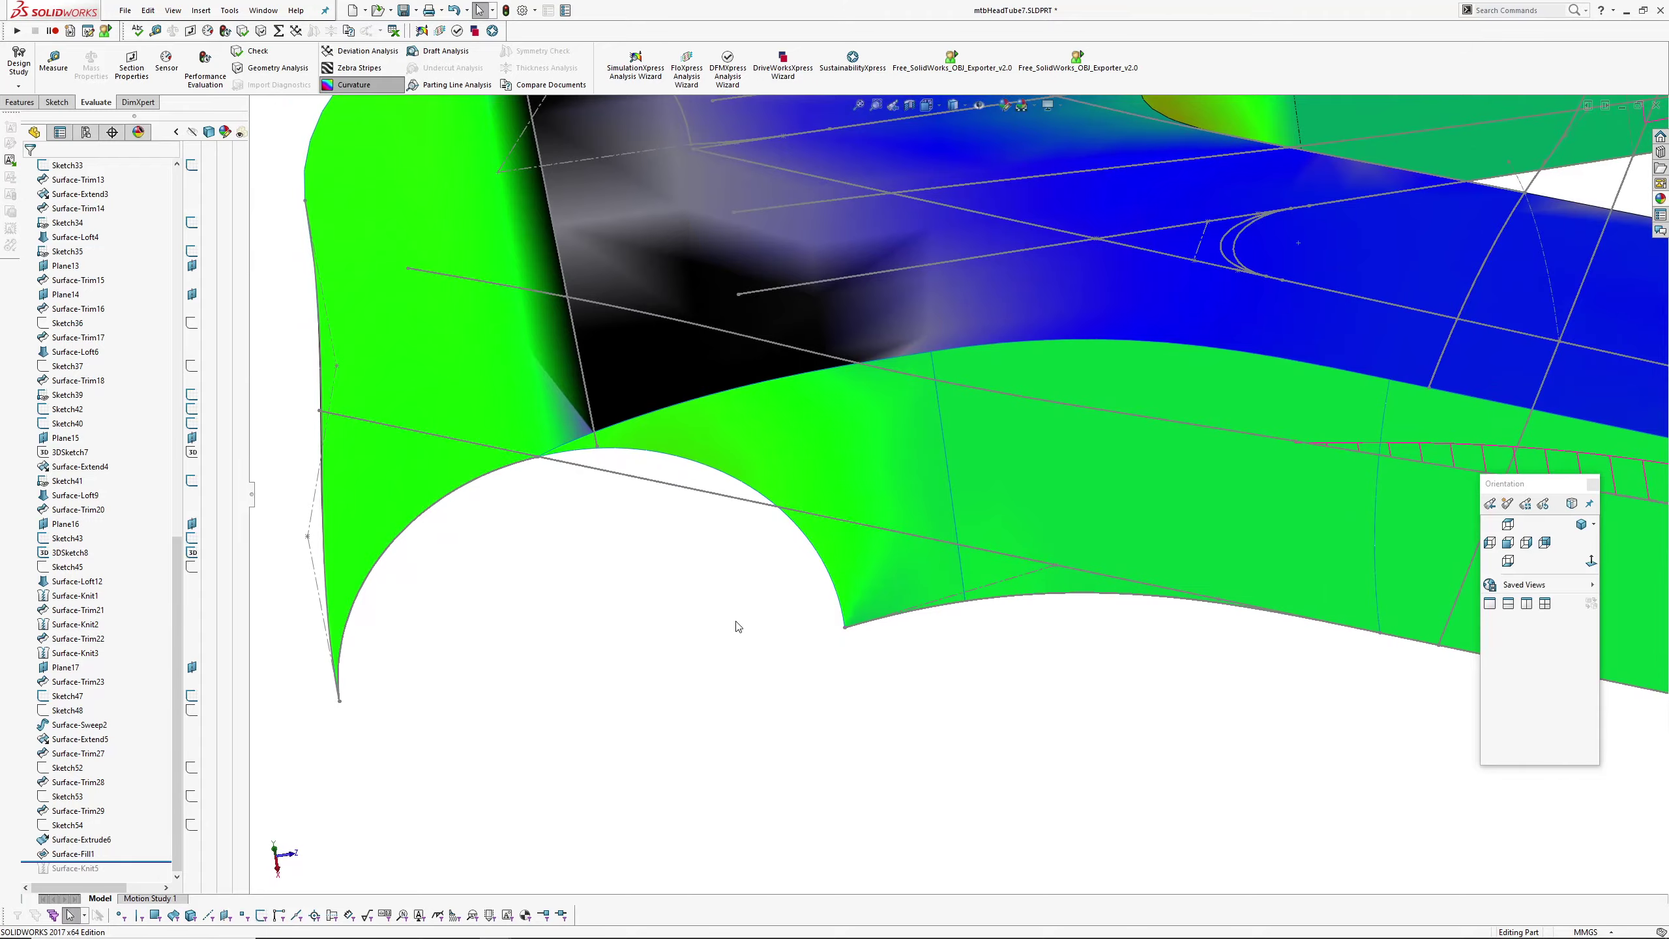
key("c")
- Inspect the zebra stripe flow across Surface-Fill1 and its neighbouring surfaces, and turn the stripes off
key("z")
right_click(798, 477)
middle_click_drag(798, 478, 670, 573)
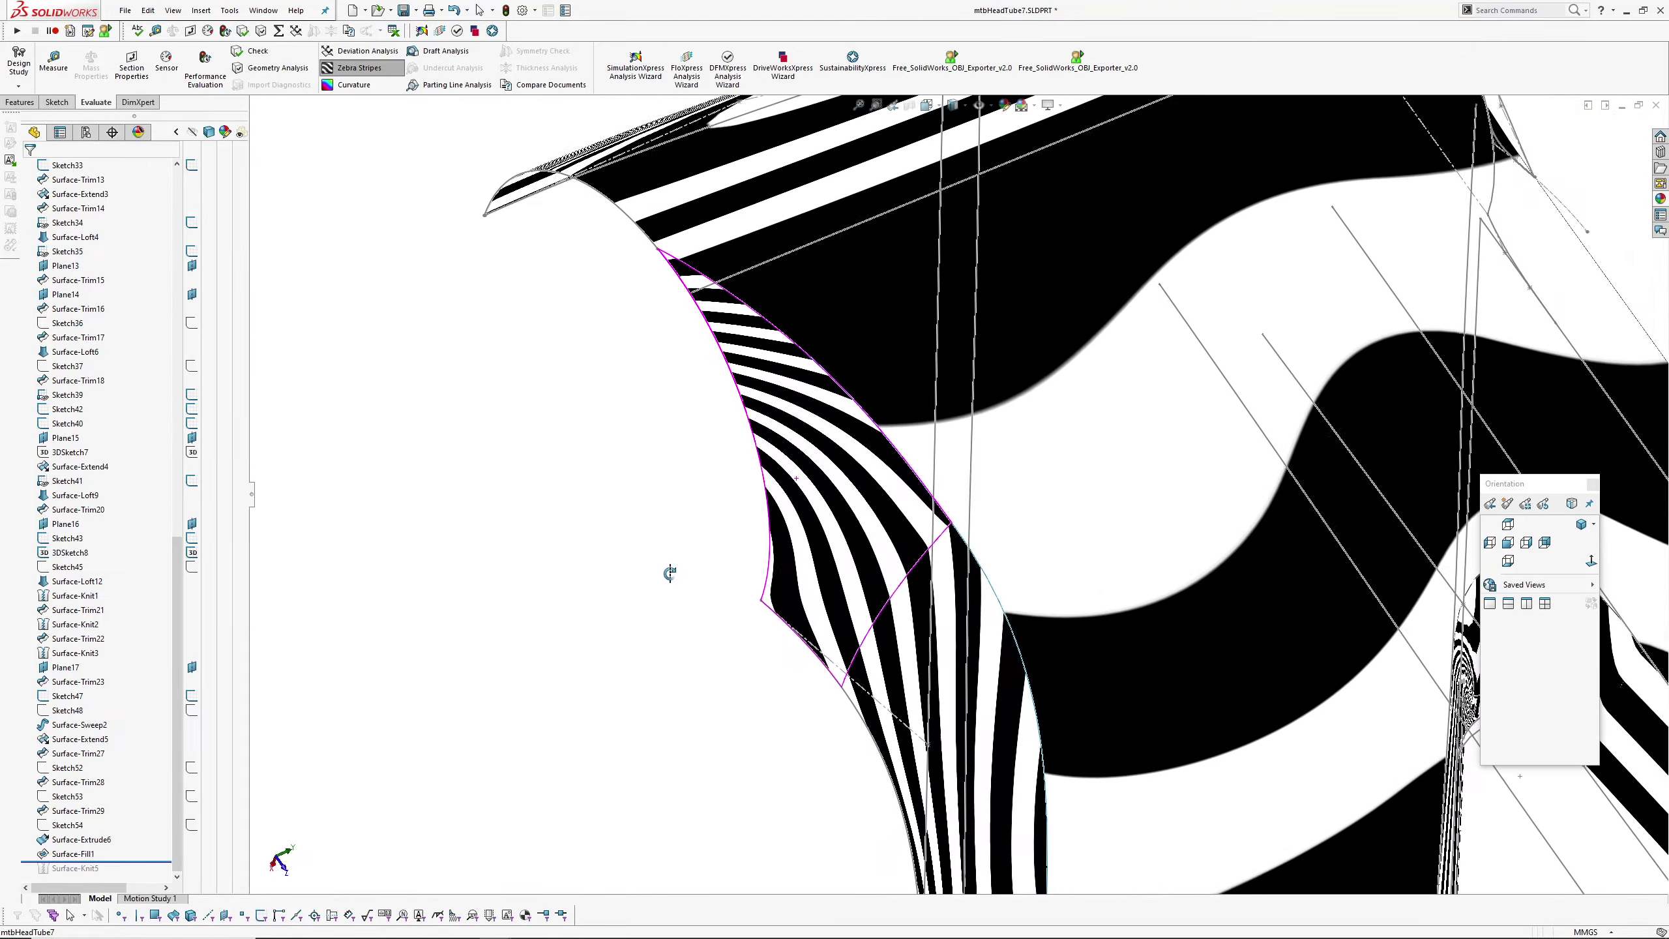
scroll(671, 574, "up", 1)
scroll(895, 557, "down", 4)
middle_click_drag(951, 506, 954, 542)
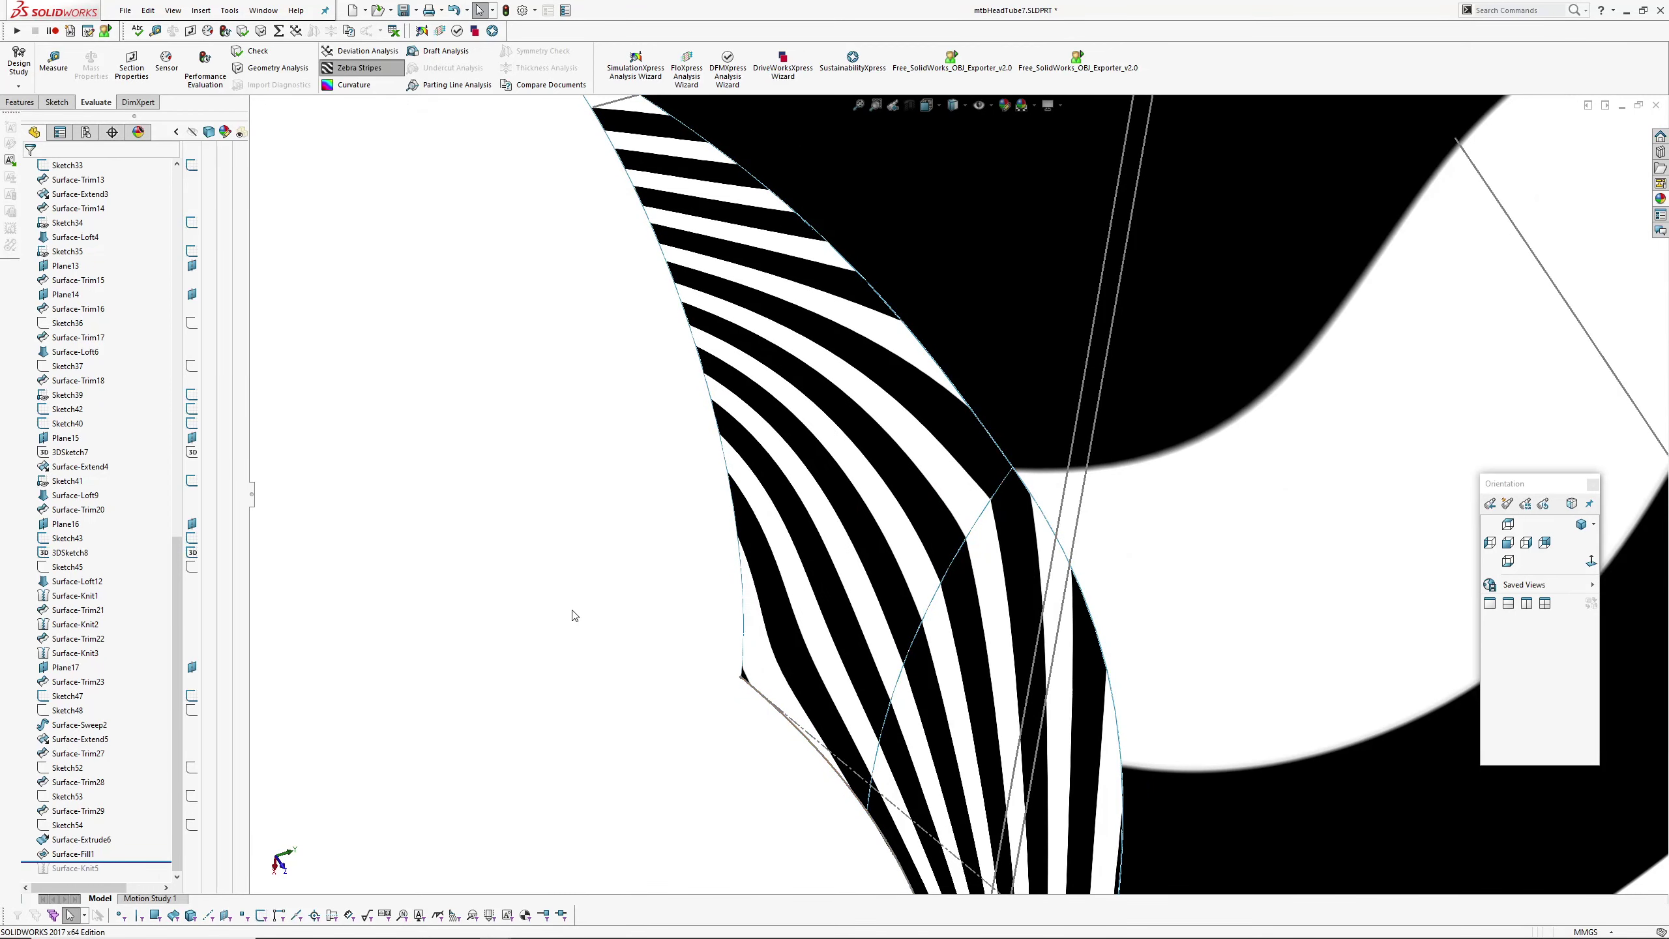
right_click_drag(573, 613, 394, 680)
- View the whole filled tube junction in mtbHeadTube7 and switch to the mtbHeadTube8 part
scroll(377, 685, "up", 4)
scroll(762, 561, "up", 2)
mouse_move(664, 526)
middle_mouse_down()
mouse_move(622, 482)
mouse_move(649, 525)
mouse_move(545, 519)
middle_mouse_up()
left_click(259, 12)
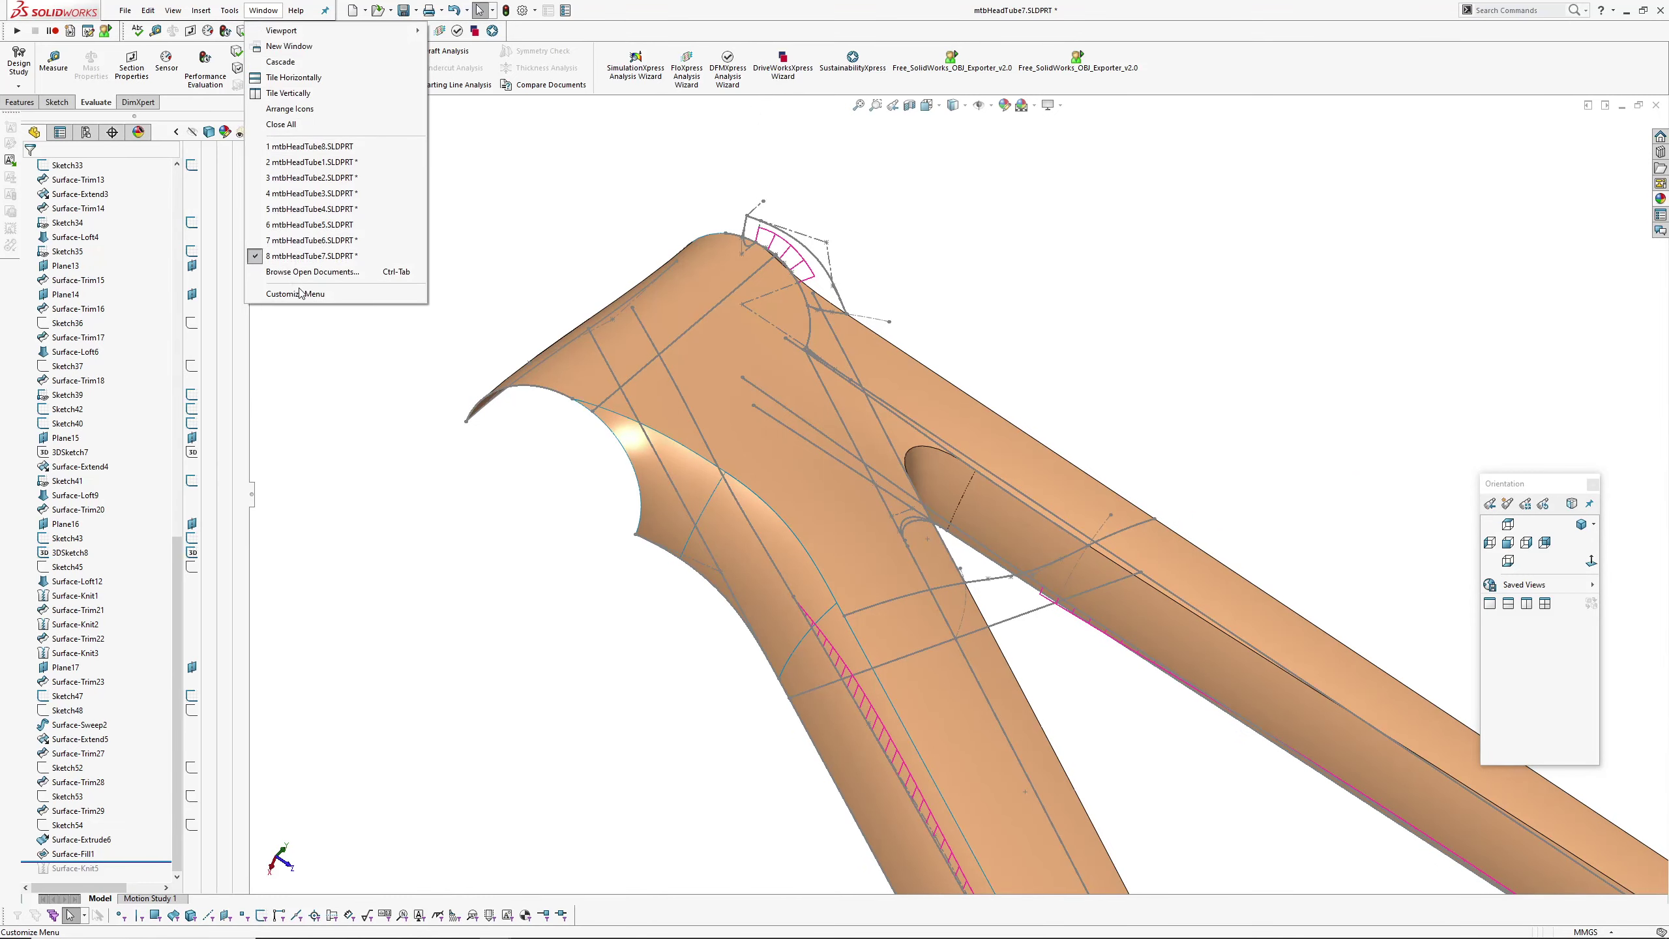
left_click(309, 146)
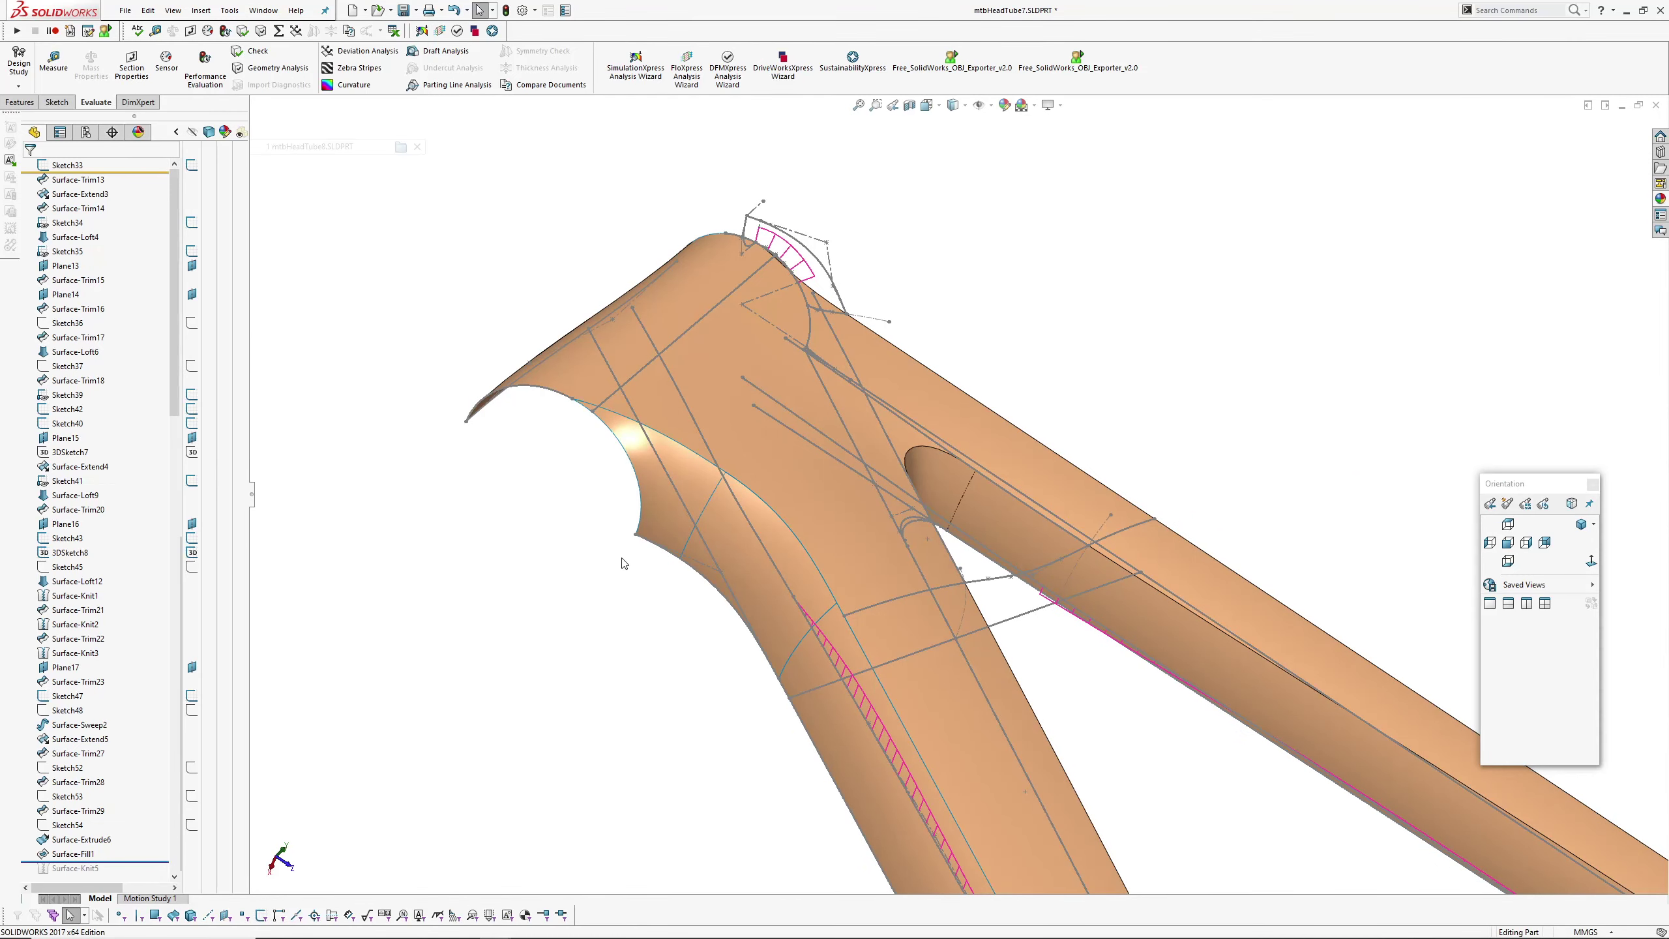
- Roll the mtbHeadTube8 feature history back to just before Surface-Knit9 and pick the small transition surface beside the head tube
middle_click_drag(686, 555, 684, 390)
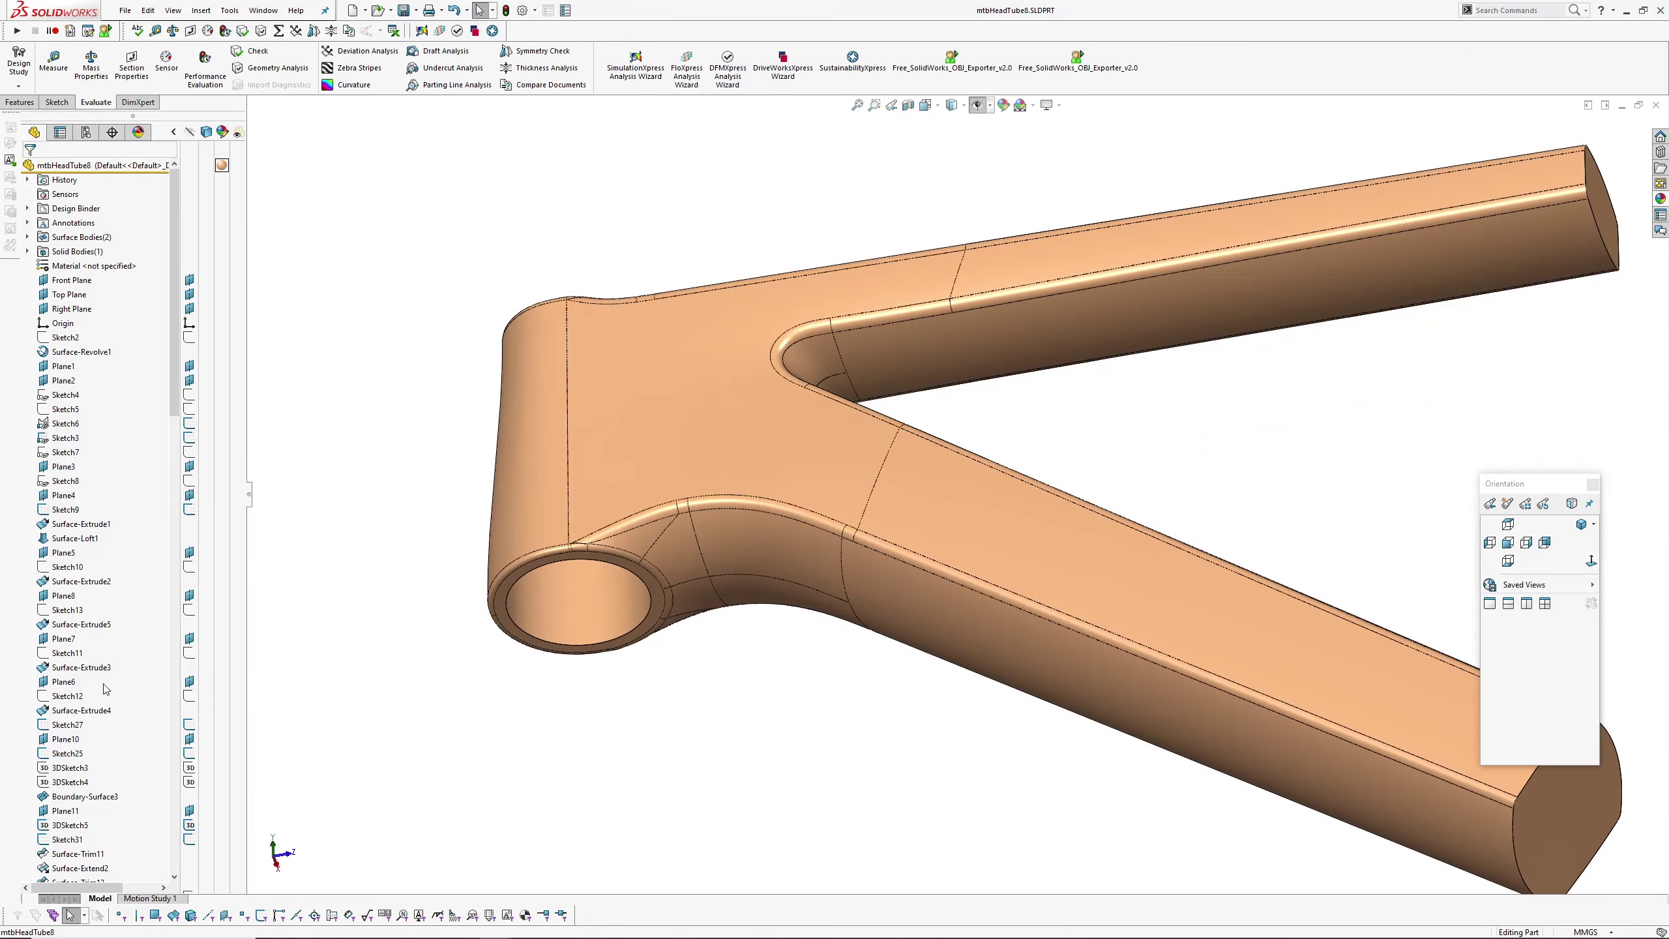
scroll(105, 689, "down", 20)
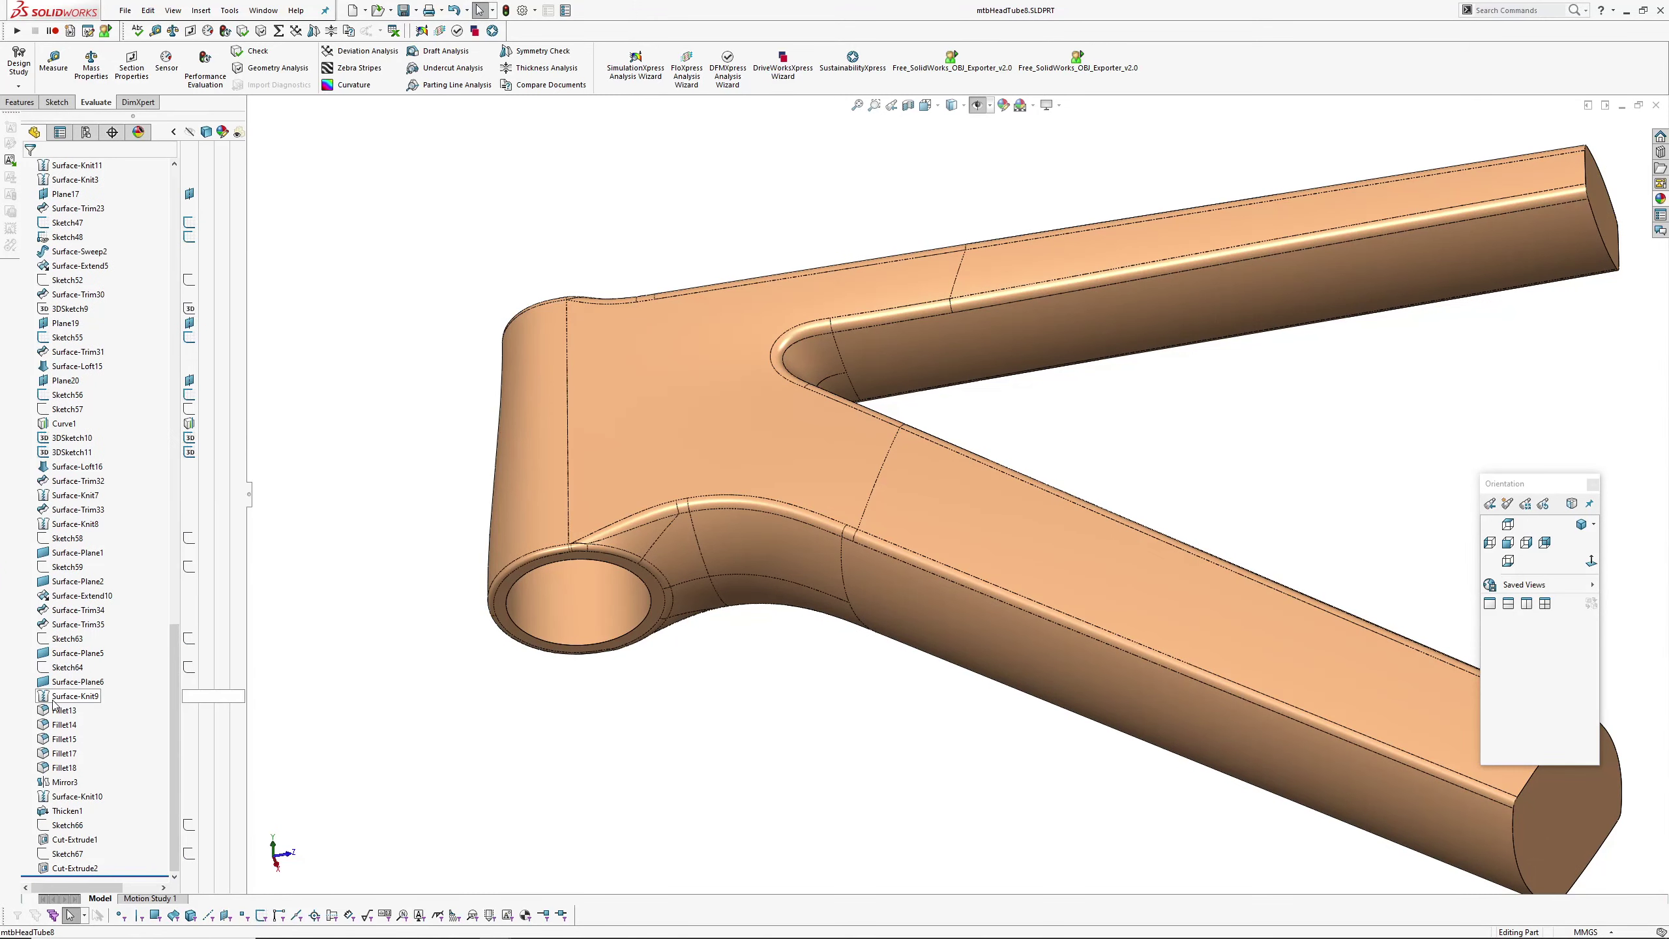
left_click(71, 697)
left_click(122, 657)
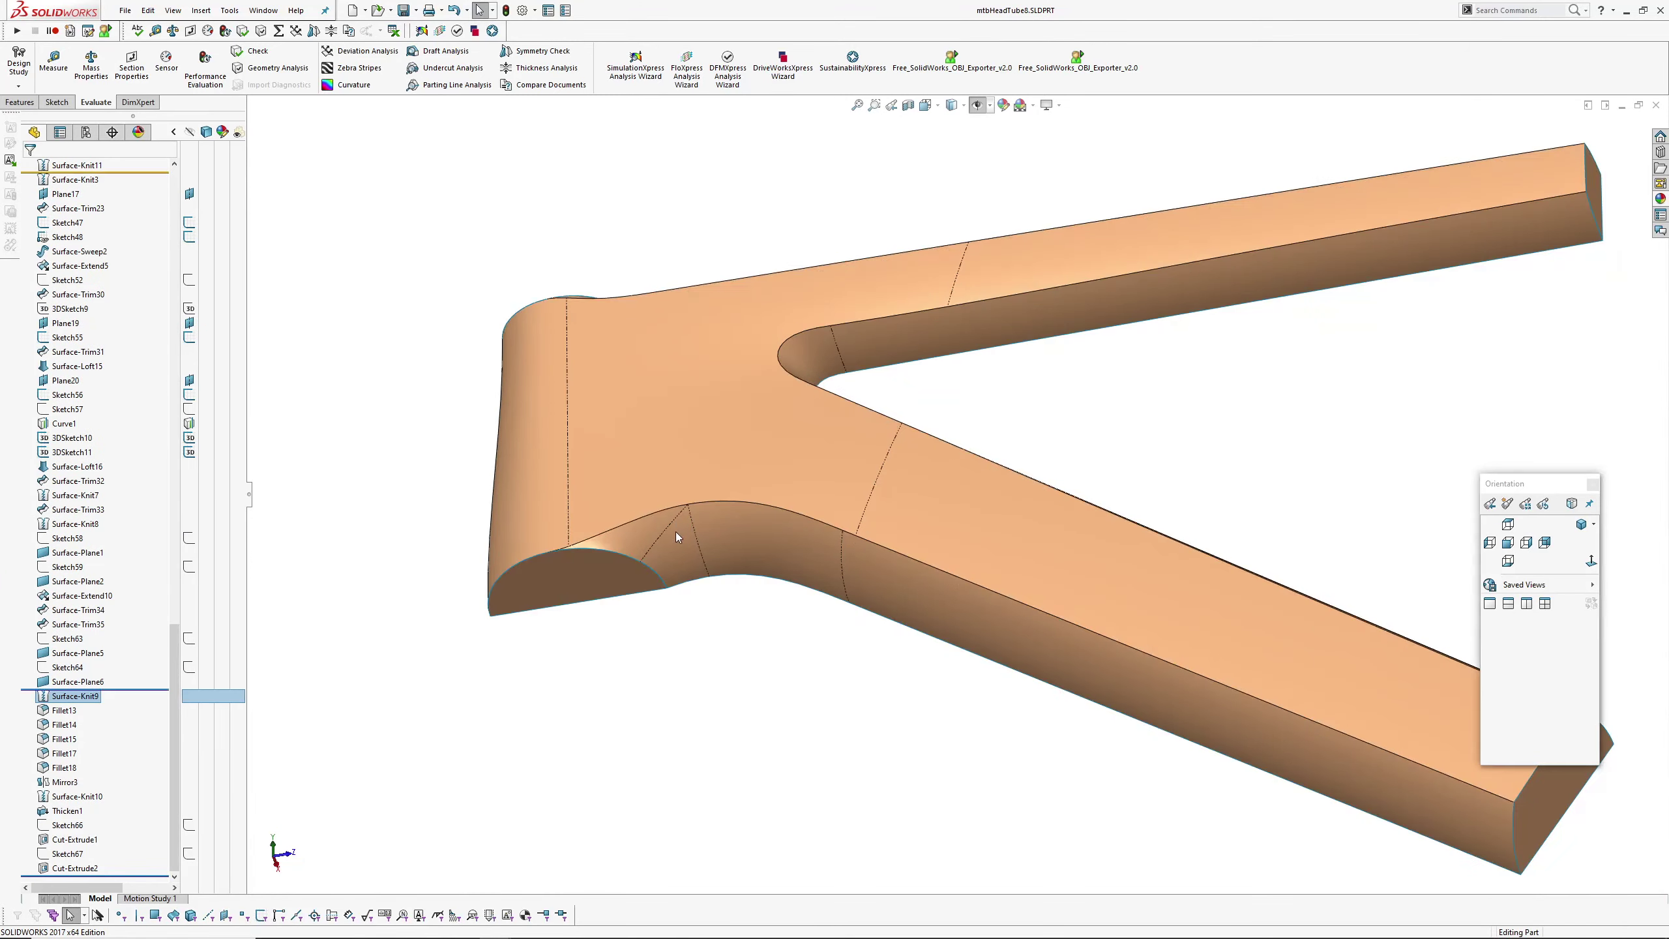
scroll(680, 536, "down", 3)
left_click(691, 503)
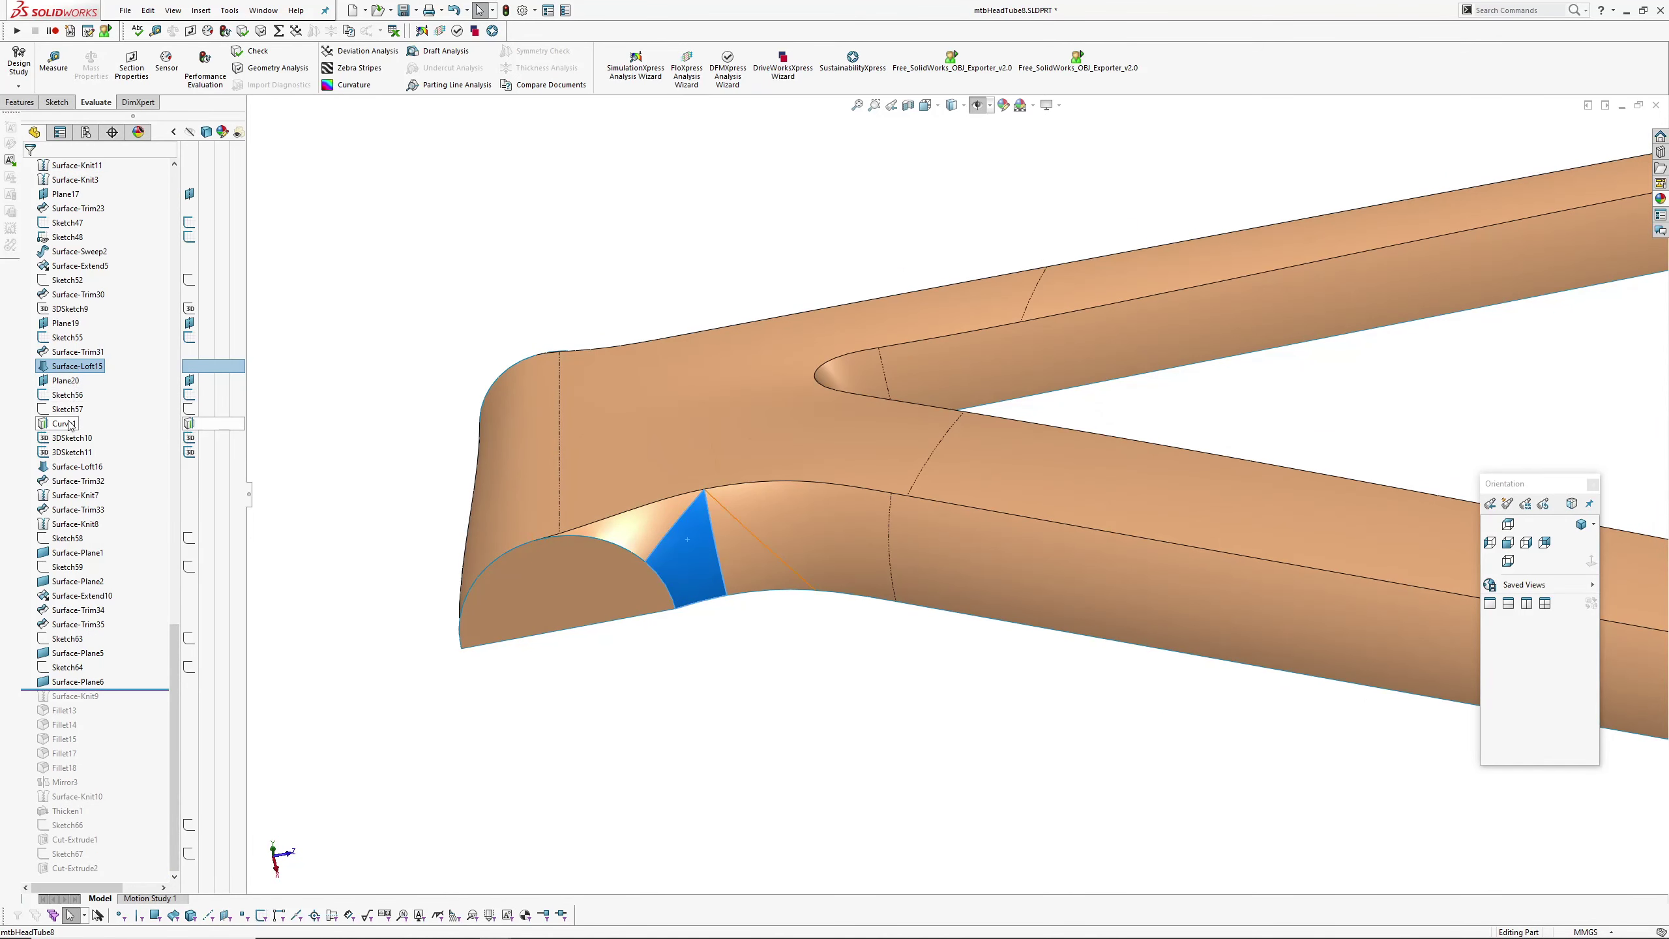
- Roll the feature history back to just before Plane20 and examine the Surface-Loft15 patch at the end of the lower tube
left_click(67, 381)
left_click(116, 344)
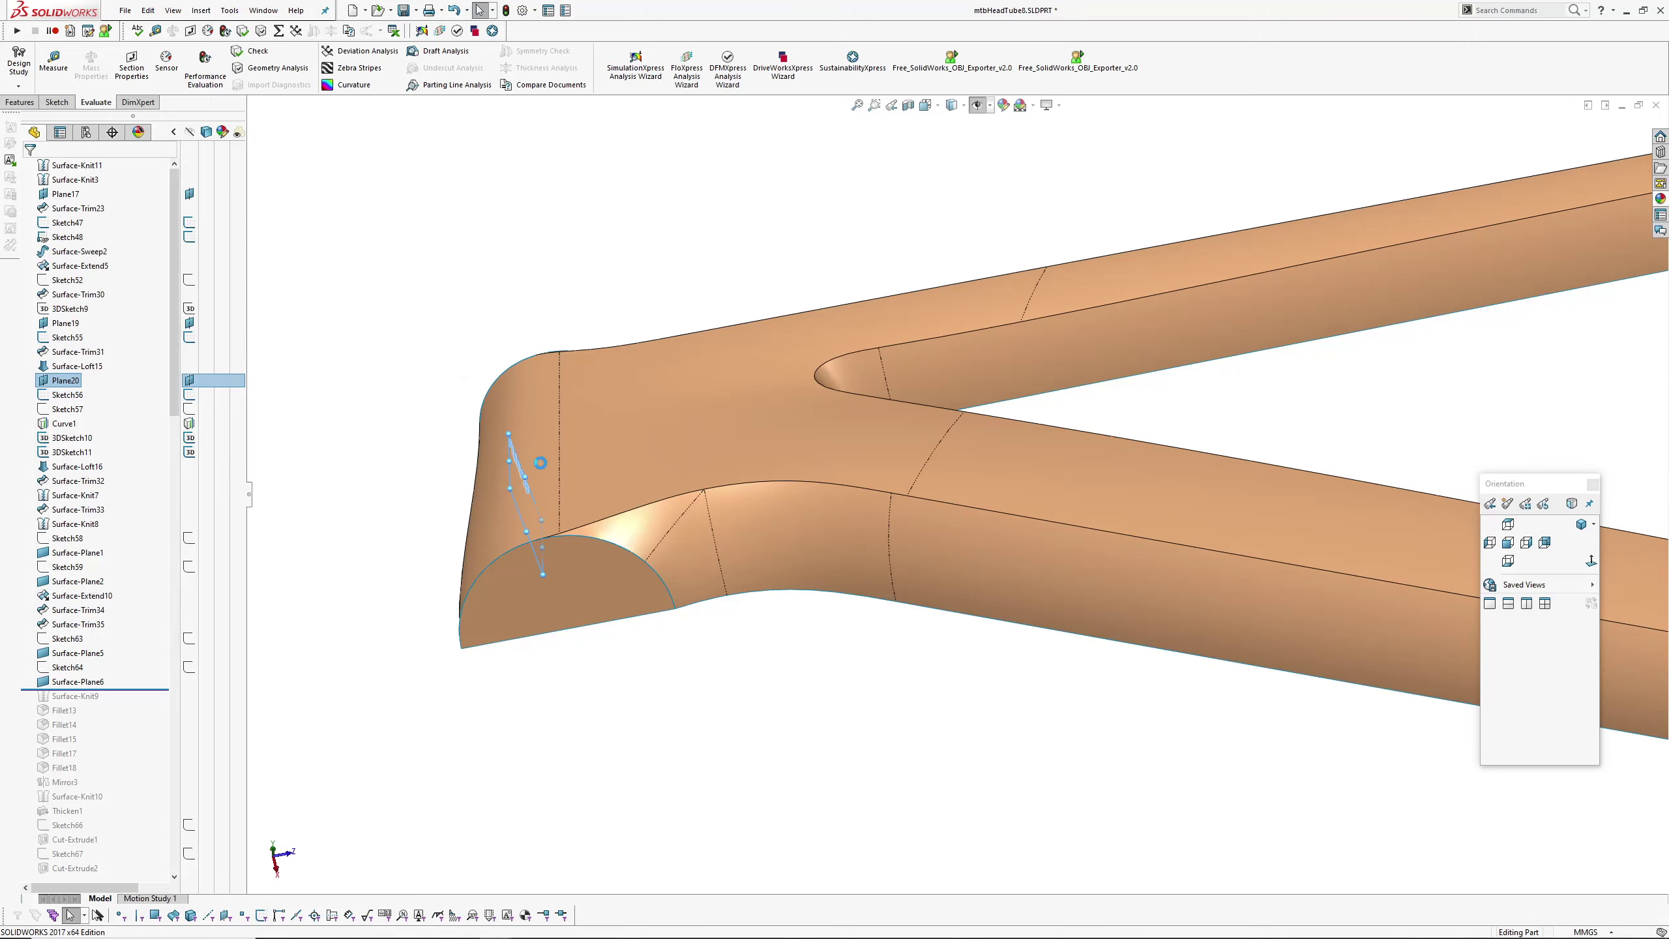
middle_click_drag(676, 461, 665, 556)
left_click(698, 557)
left_click(665, 556)
scroll(665, 556, "down", 5)
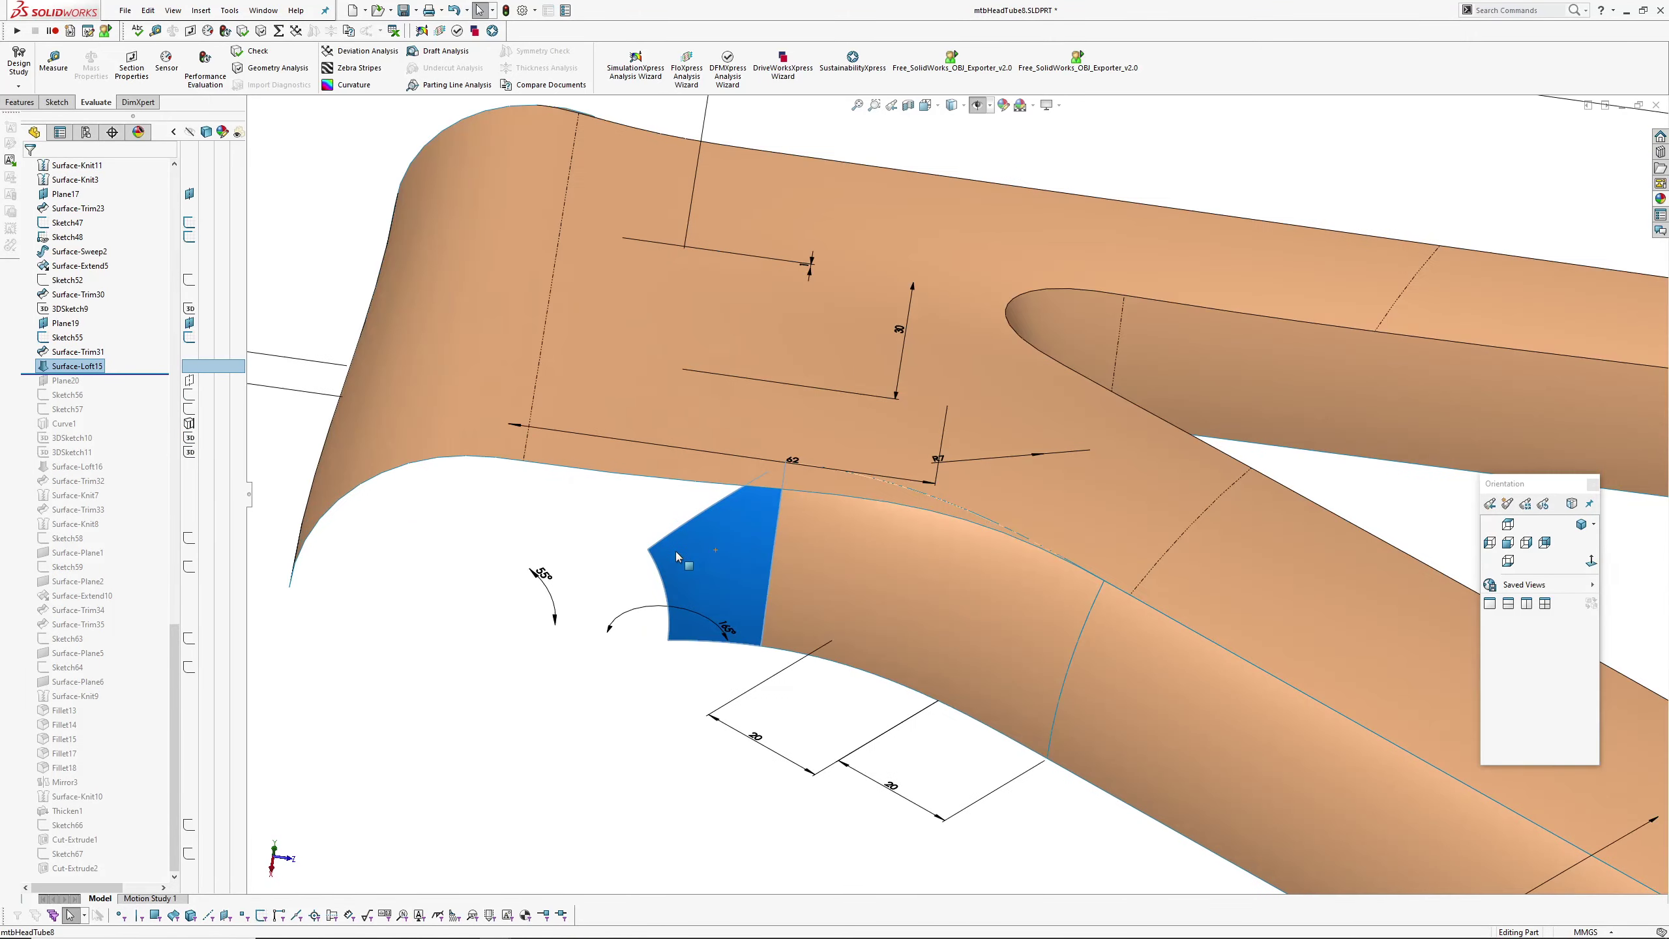
- Highlight Sketch55, roll the history back to just before it, and examine the untrimmed swept surface from behind
left_click(65, 338)
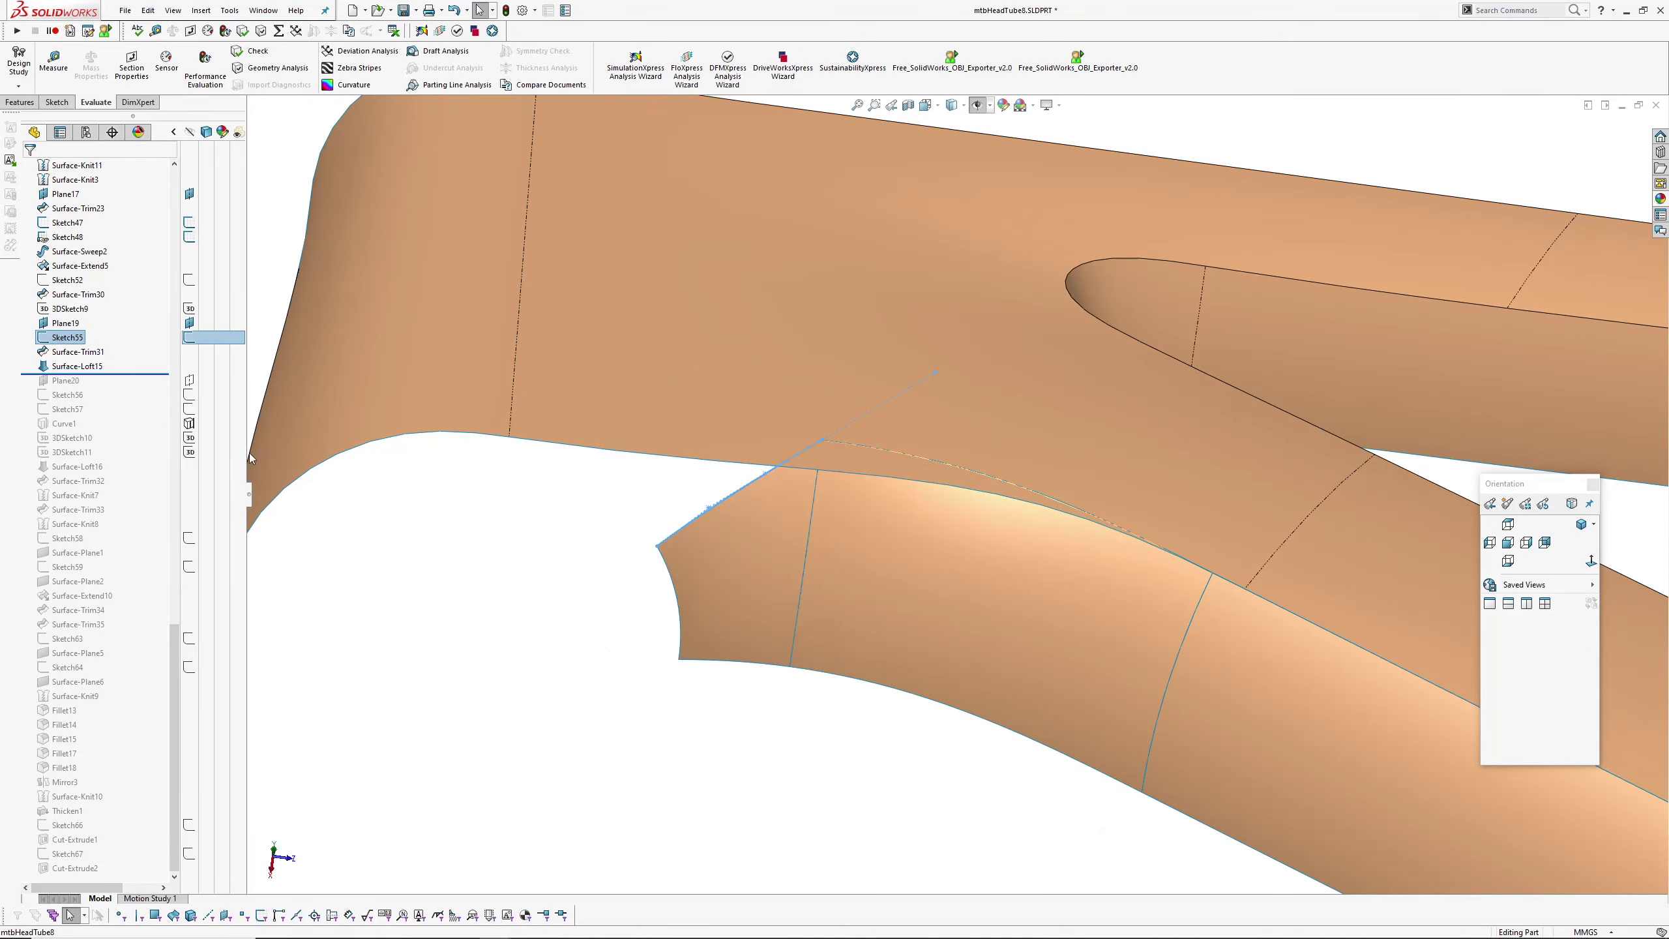
mouse_move(790, 511)
middle_mouse_down()
mouse_move(792, 609)
mouse_move(860, 464)
middle_mouse_up()
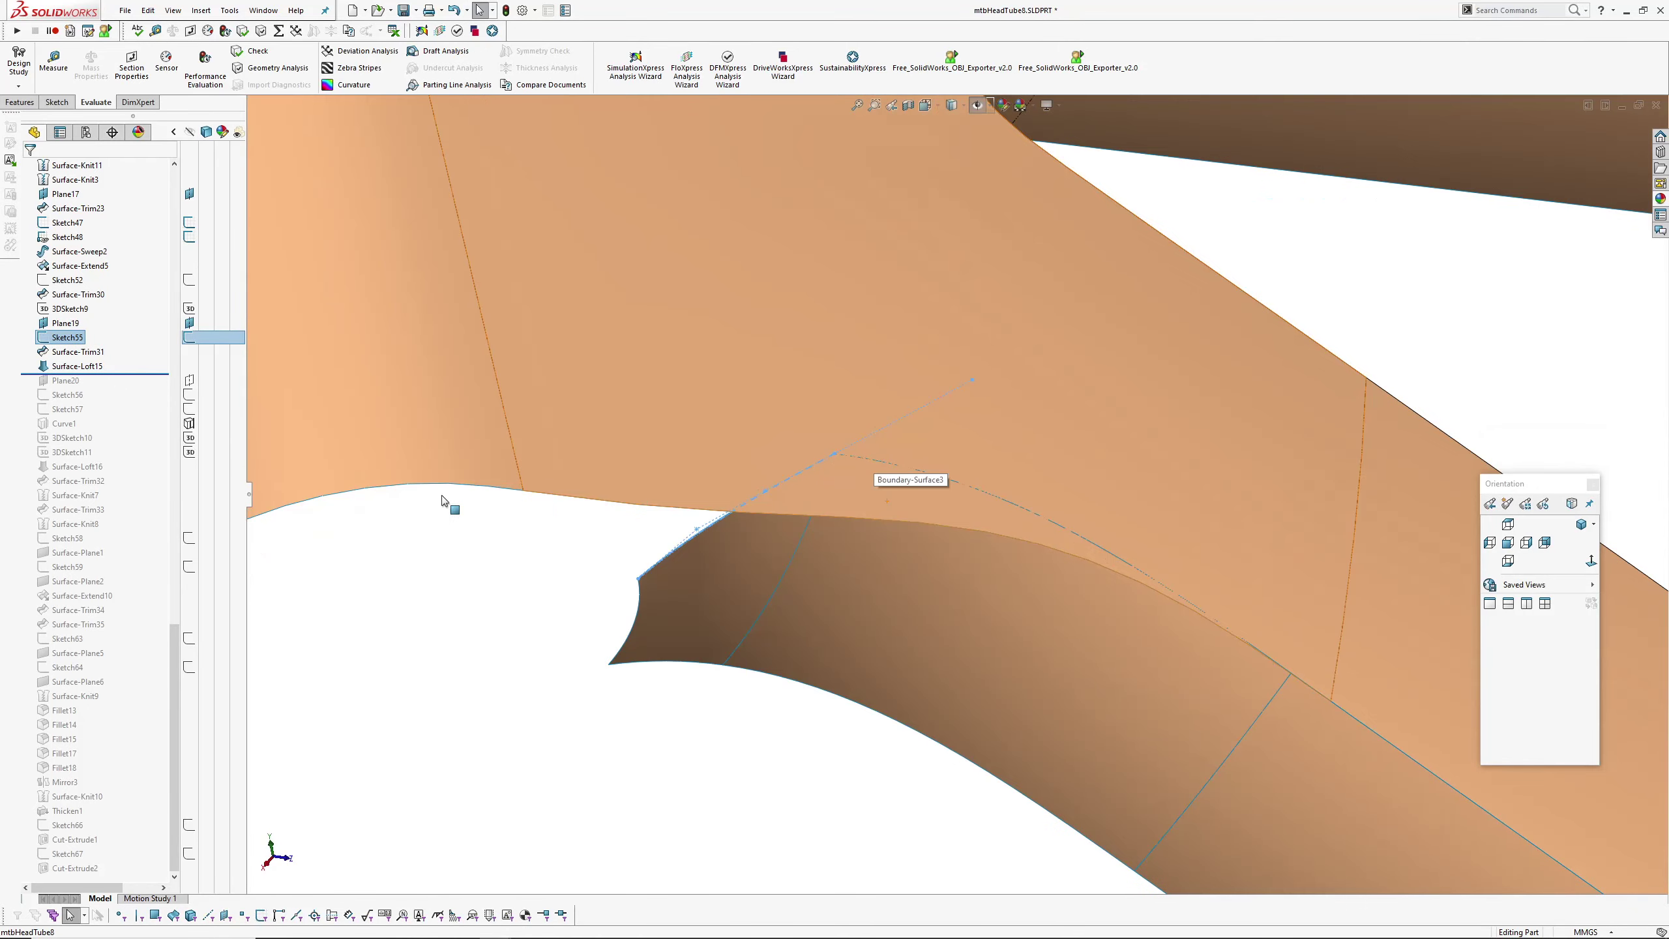
left_click_drag(135, 374, 126, 334)
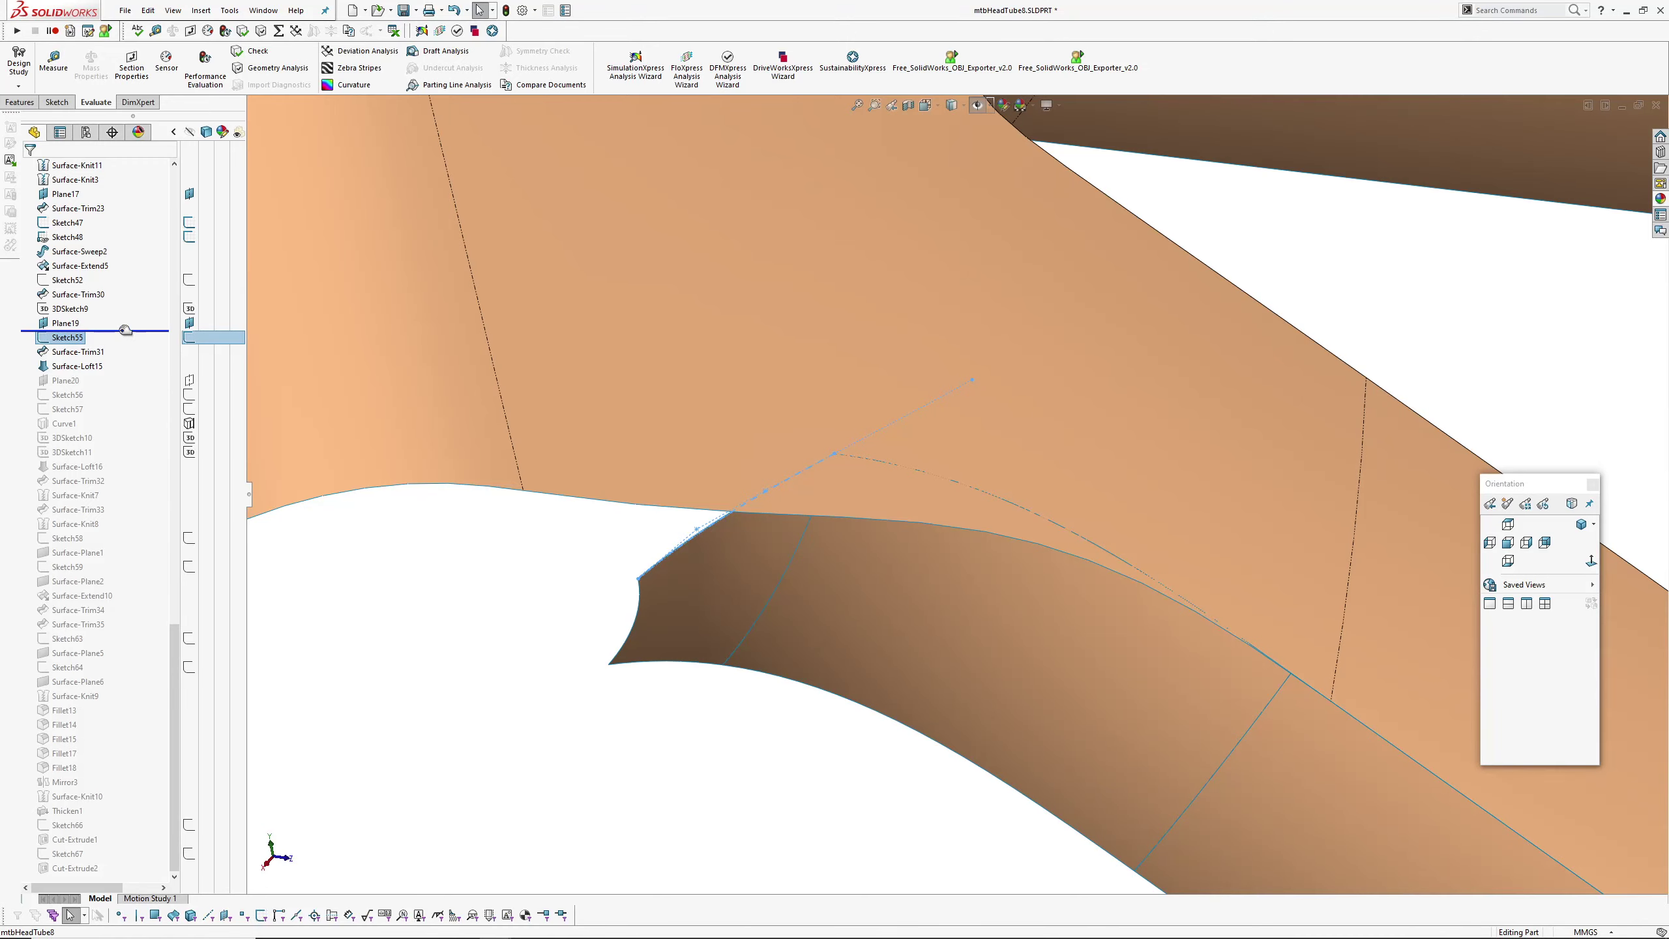
left_click(901, 566)
middle_click_drag(875, 570, 751, 658)
key("Escape")
key("Escape")
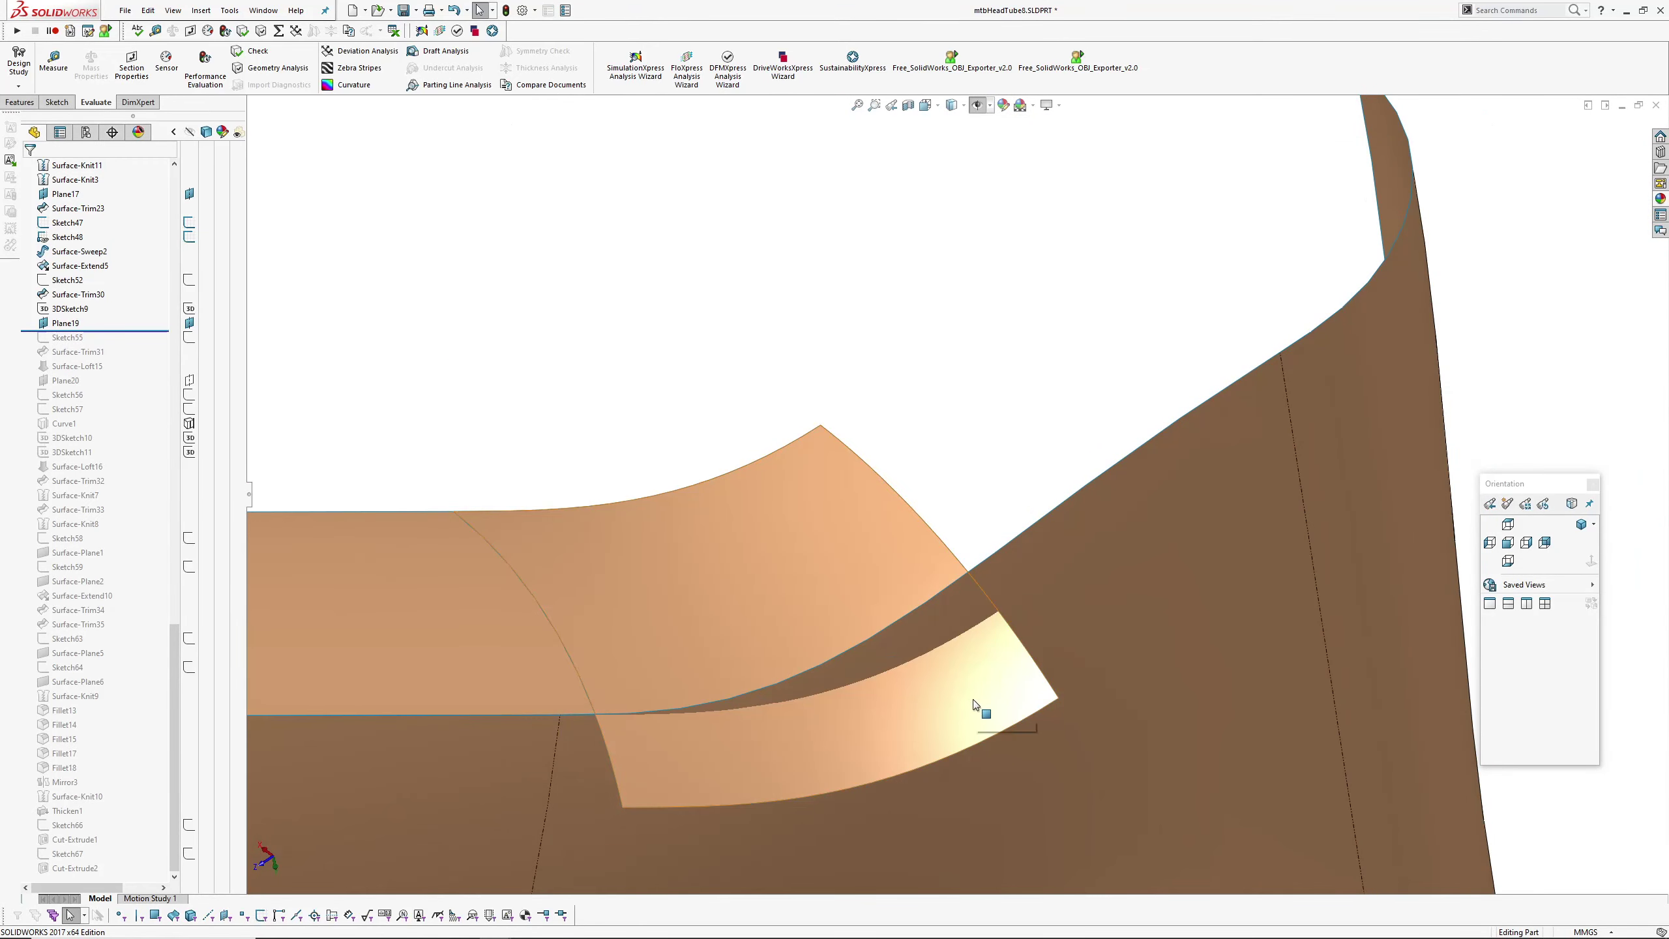
- Highlight 3DSketch9 along the swept surface, display the hidden planes and sketches, and locate Plane19 near the sketch's end
left_click(64, 308)
middle_click_drag(795, 427, 803, 436)
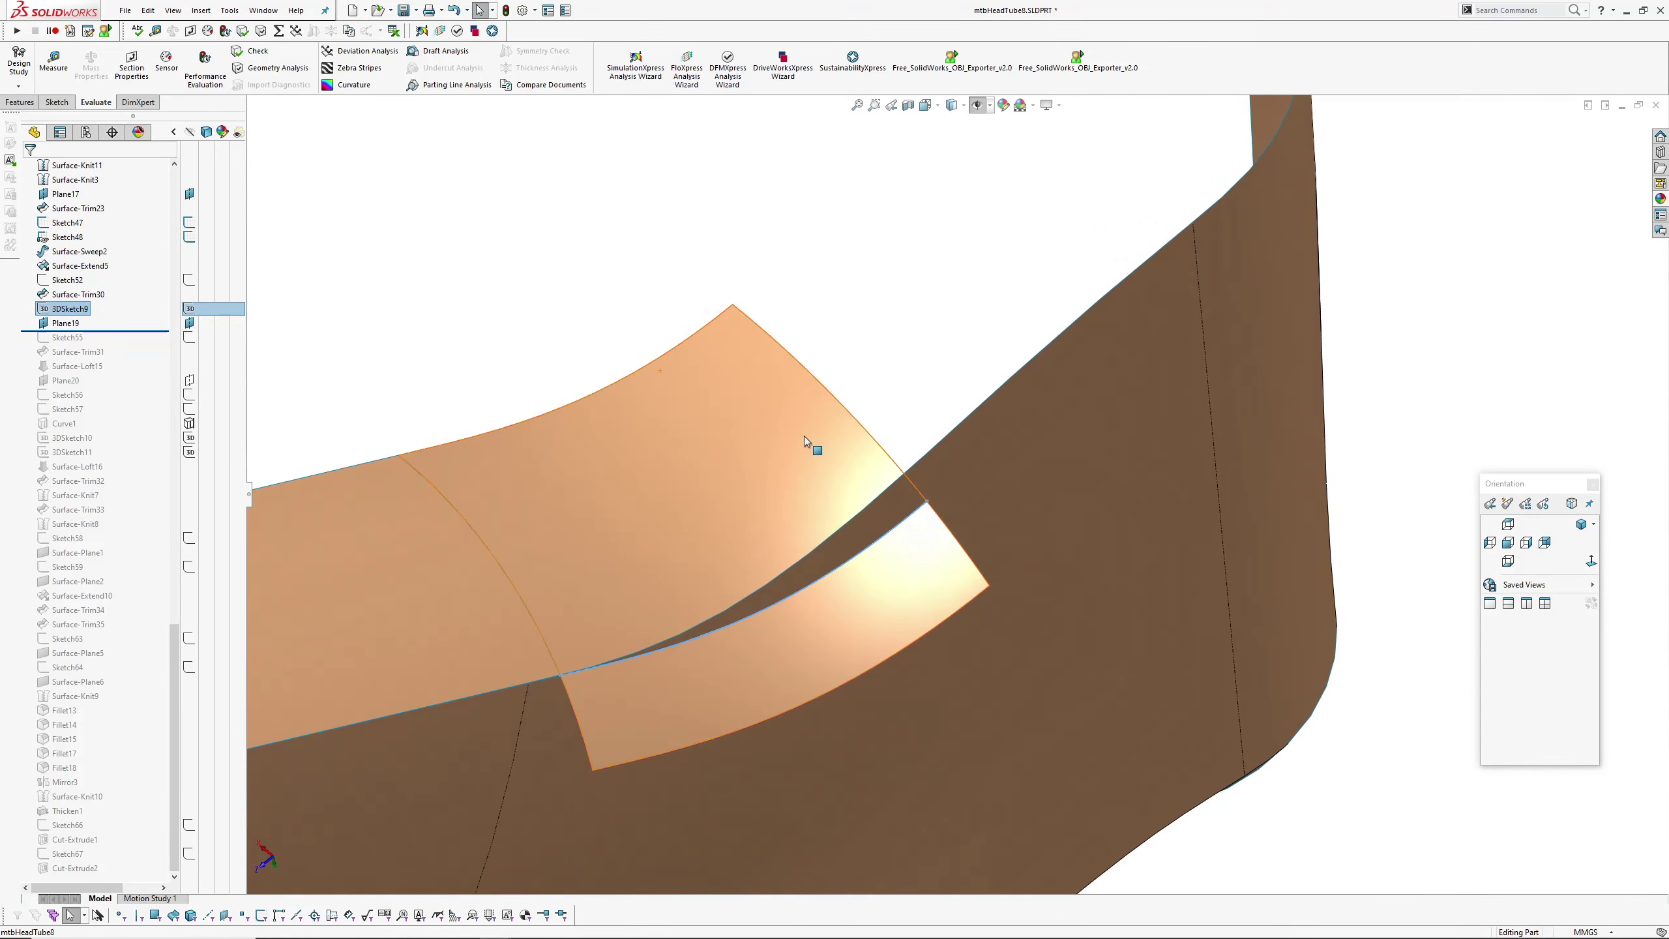
key("h")
scroll(952, 389, "up", 2)
mouse_move(955, 394)
middle_mouse_down("ctrl")
mouse_move(919, 461)
mouse_move(931, 455)
mouse_move(880, 455)
mouse_move(894, 455)
mouse_move(867, 435)
mouse_move(918, 442)
middle_mouse_up("ctrl")
left_click(79, 322)
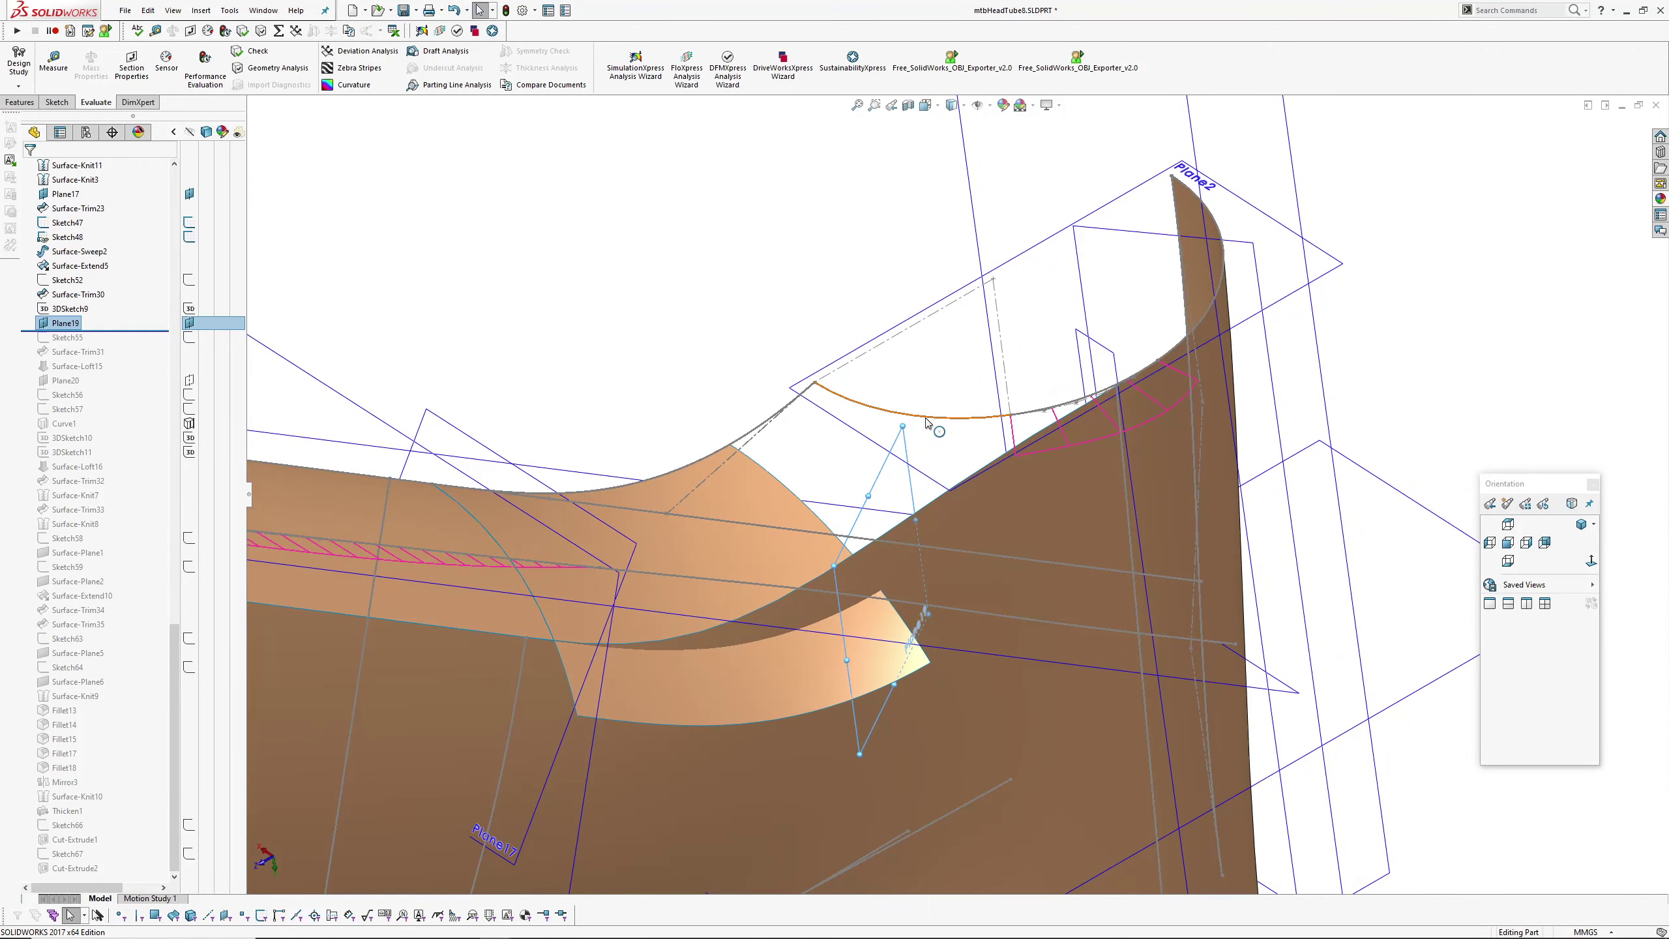
scroll(937, 535, "down", 3)
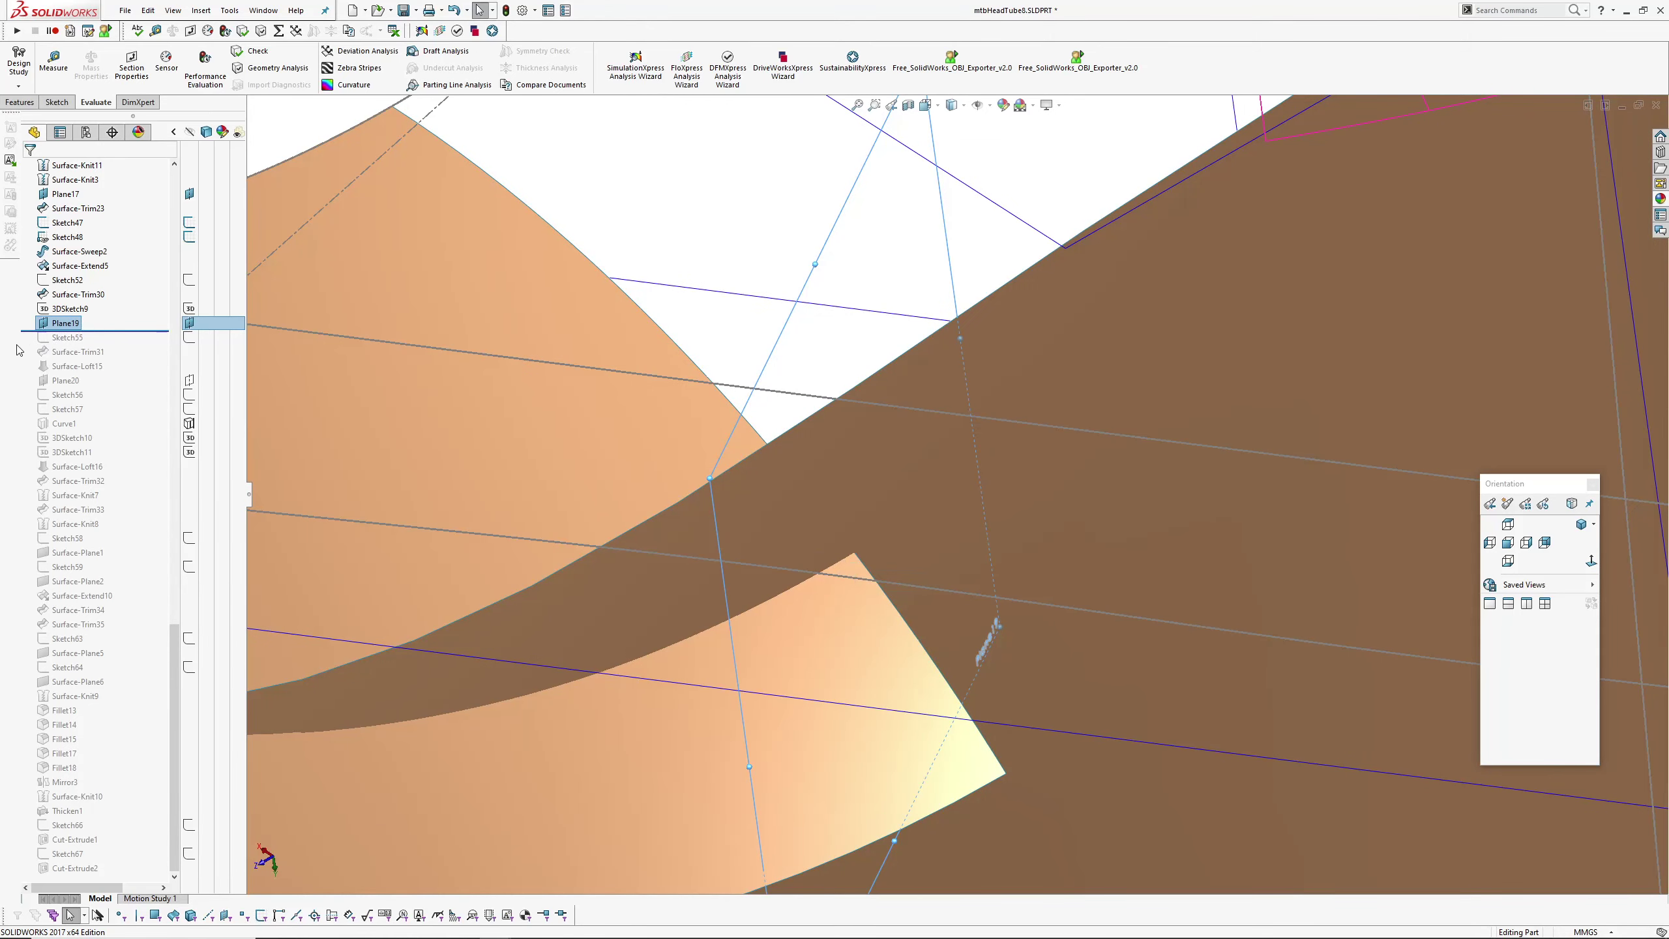
- Inspect where 3DSketch9 ends on the surface corner in relation to Plane19, and clear the selection
left_click(55, 310)
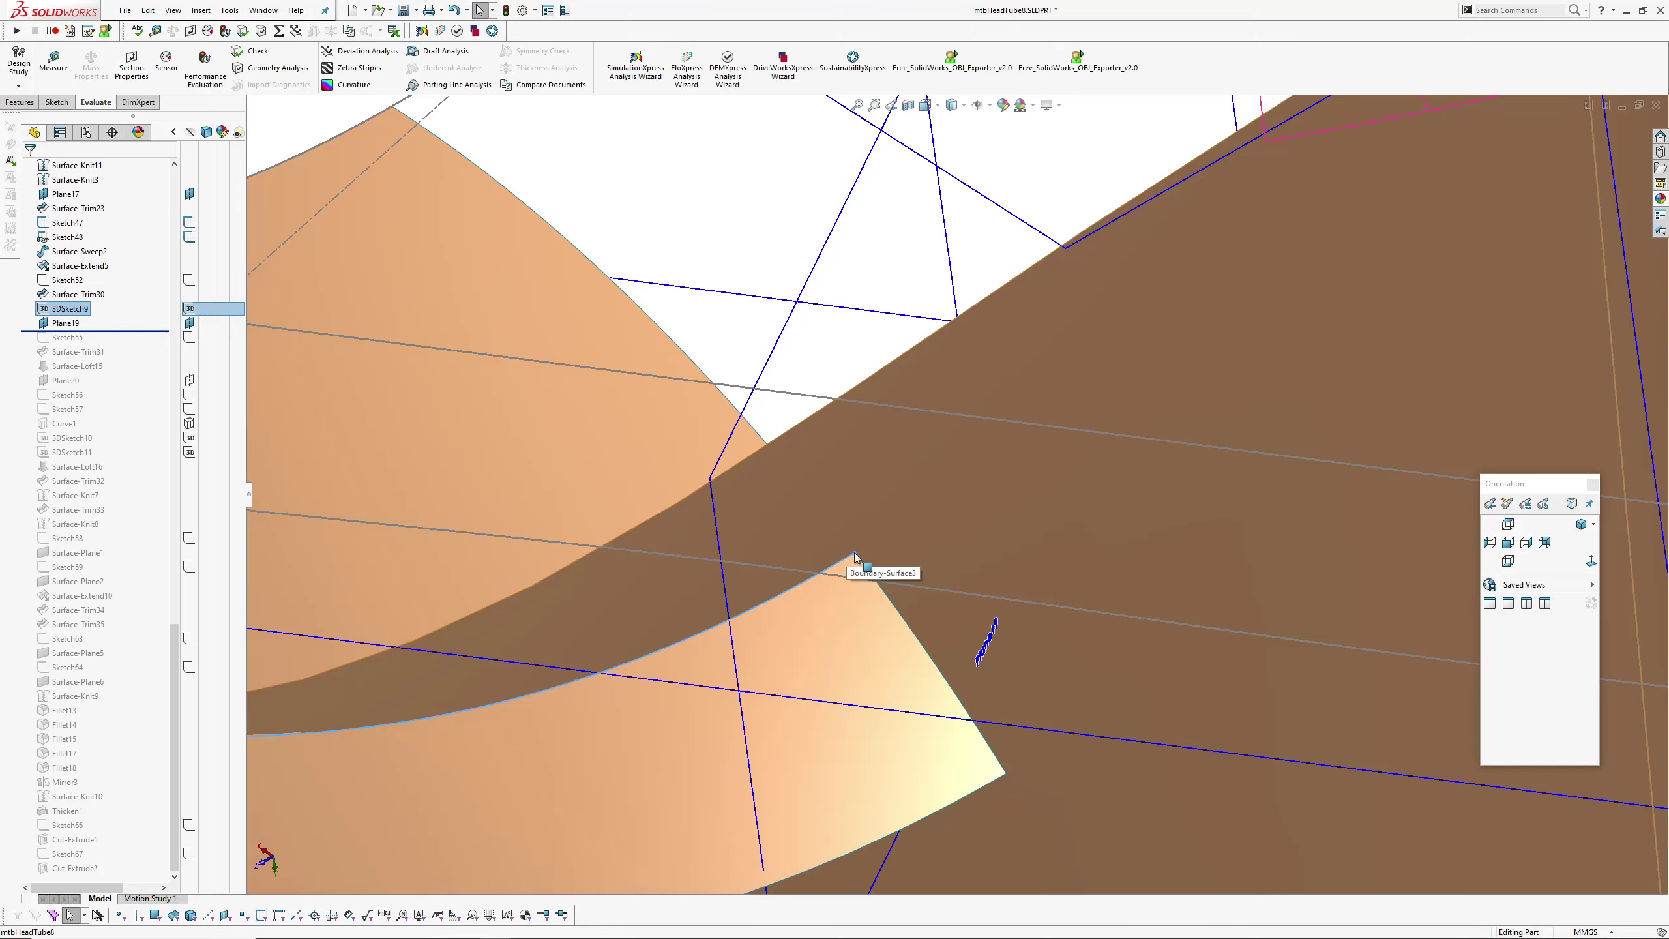
left_click(862, 615)
left_click(801, 526, "ctrl")
scroll(786, 528, "up", 4)
key("Escape")
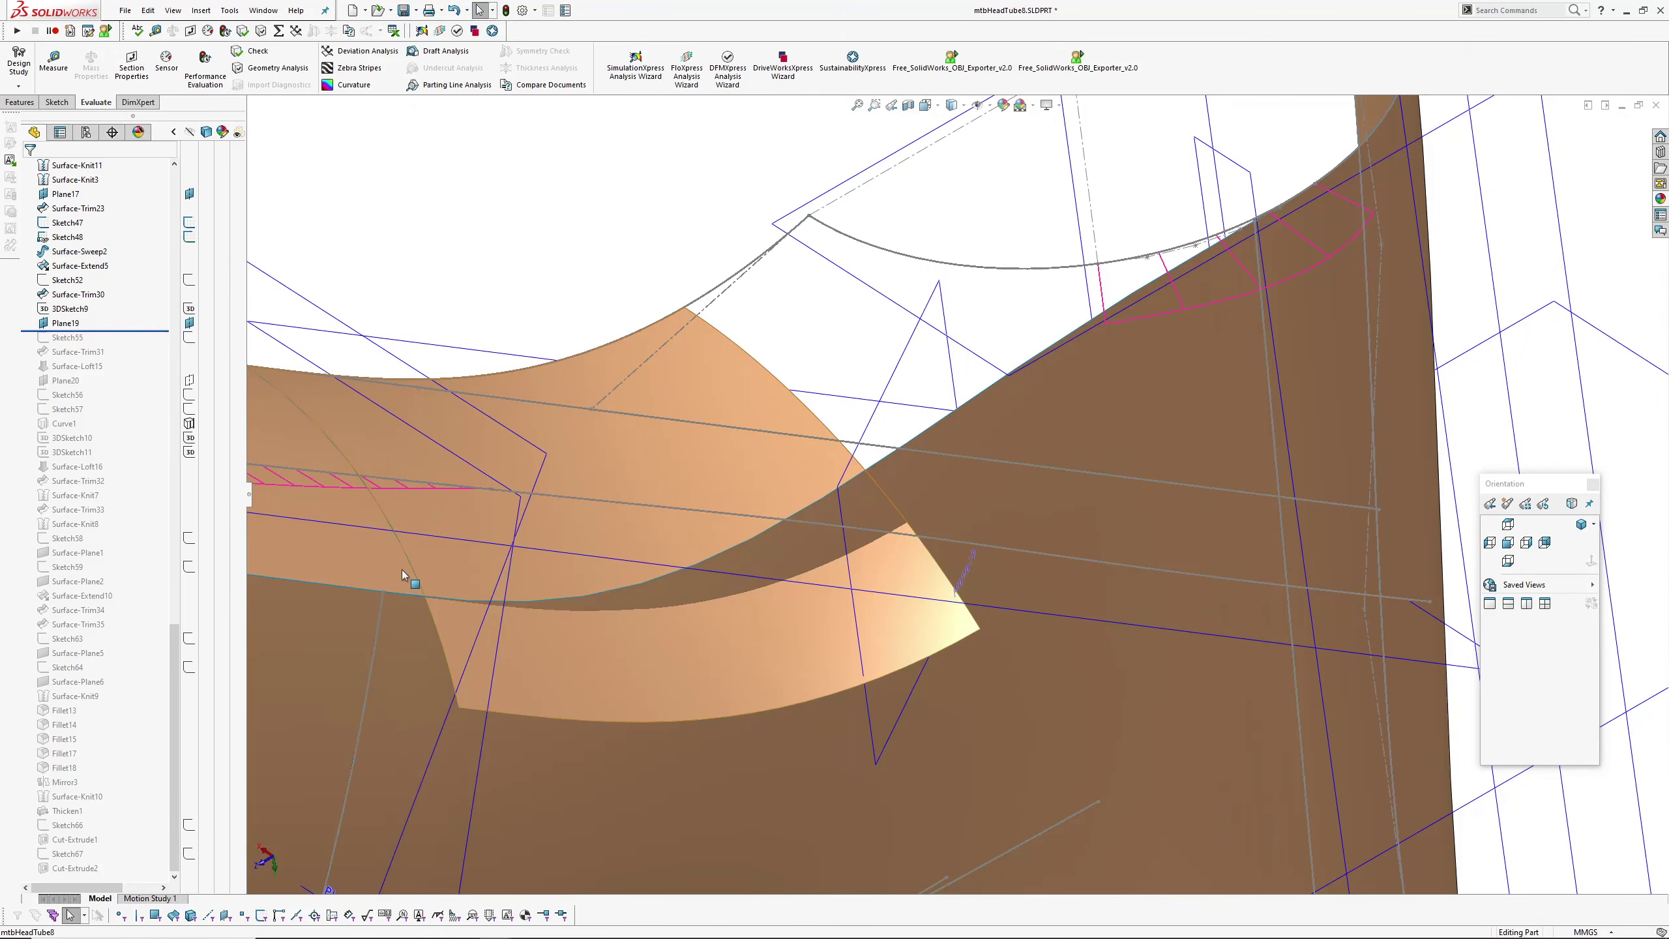
- Roll the feature history forward past Sketch55 and examine how its line crosses the Surface-Sweep2 patch
left_click_drag(143, 329, 141, 343)
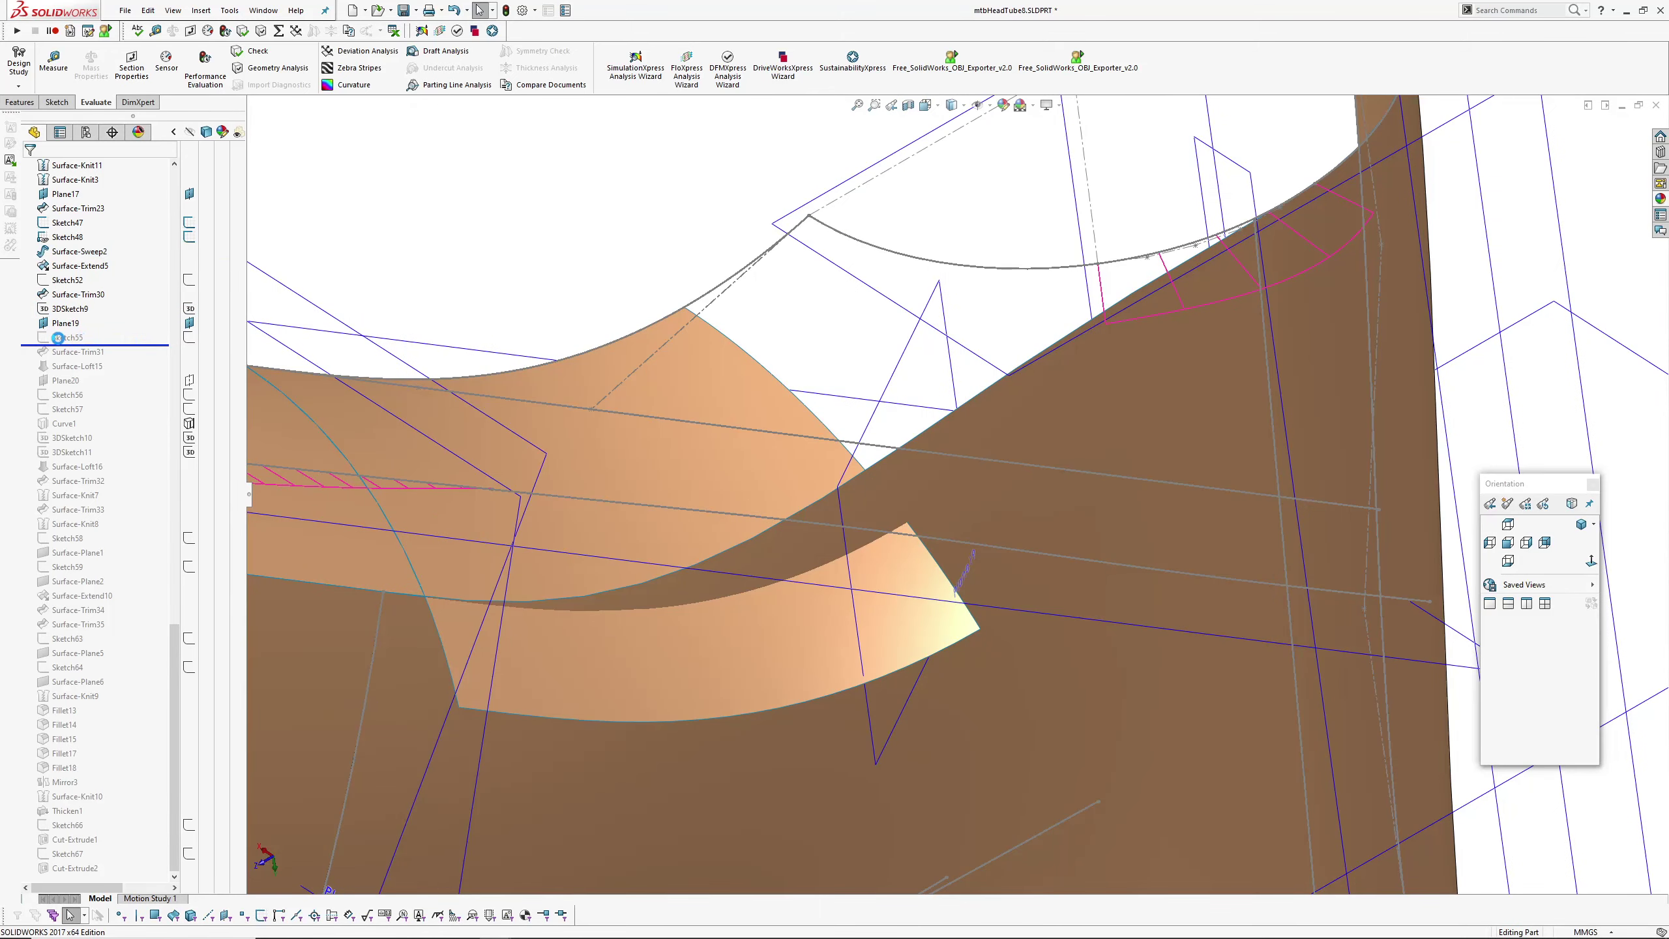
left_click(66, 337)
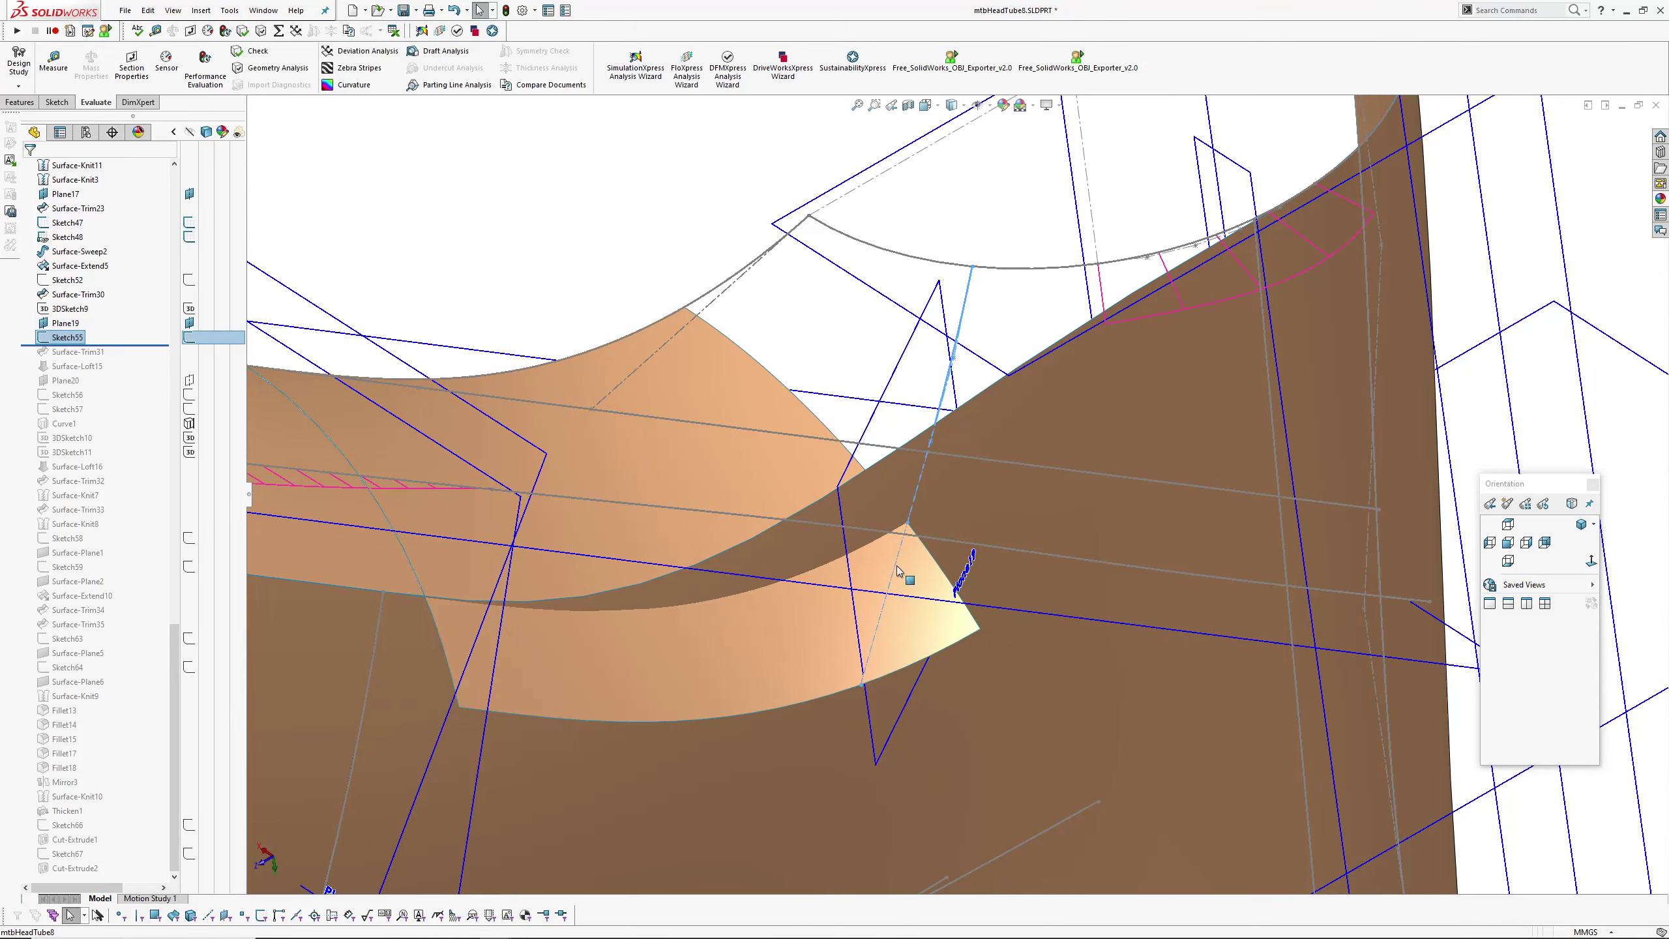
middle_click_drag(897, 566, 860, 576)
left_click(920, 557)
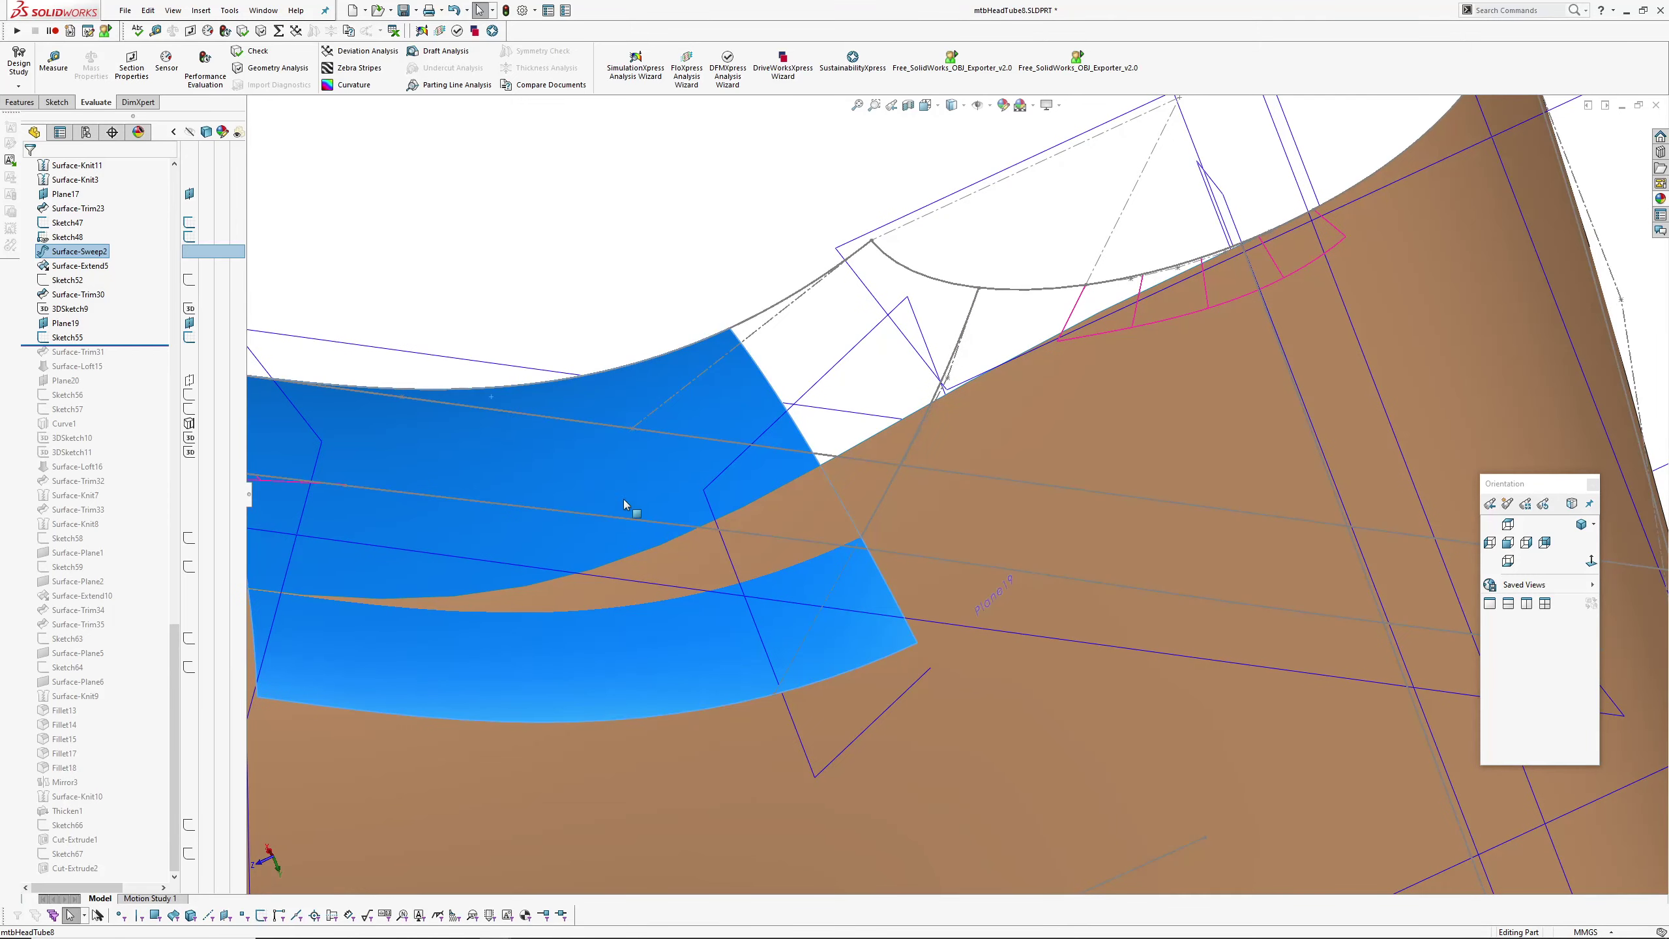
scroll(593, 492, "up", 3)
left_click(693, 271)
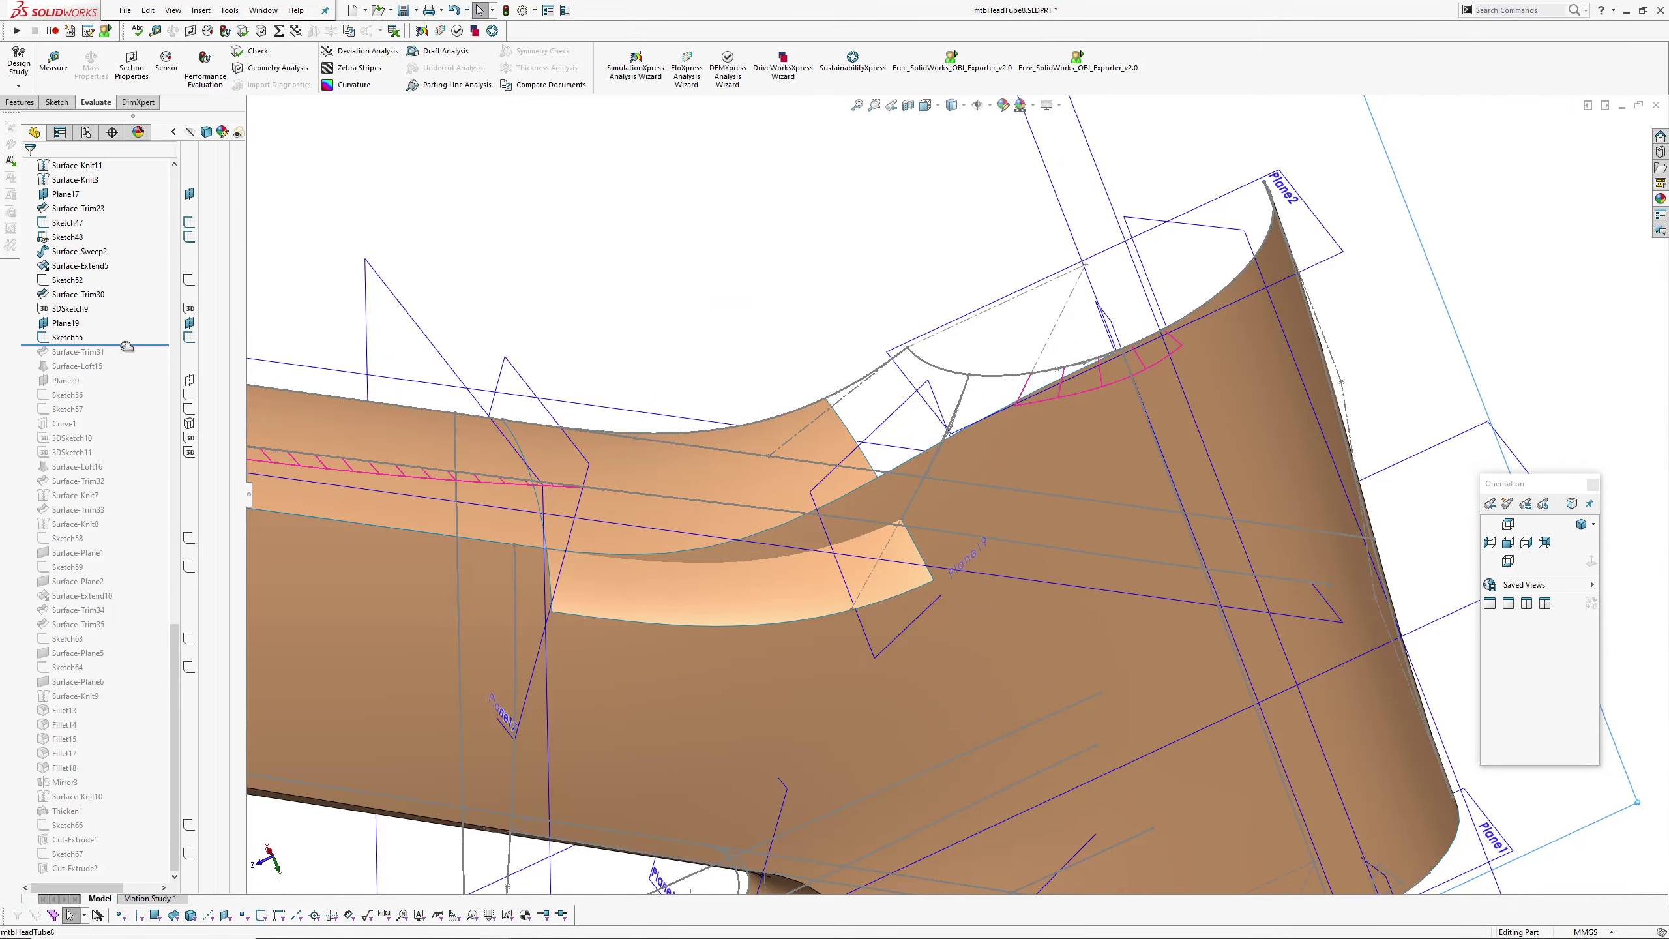
- Roll the feature history forward past Surface-Trim31 and Surface-Loft15, and inspect the lofted patch extending the trimmed sweep
left_click_drag(127, 367, 127, 367)
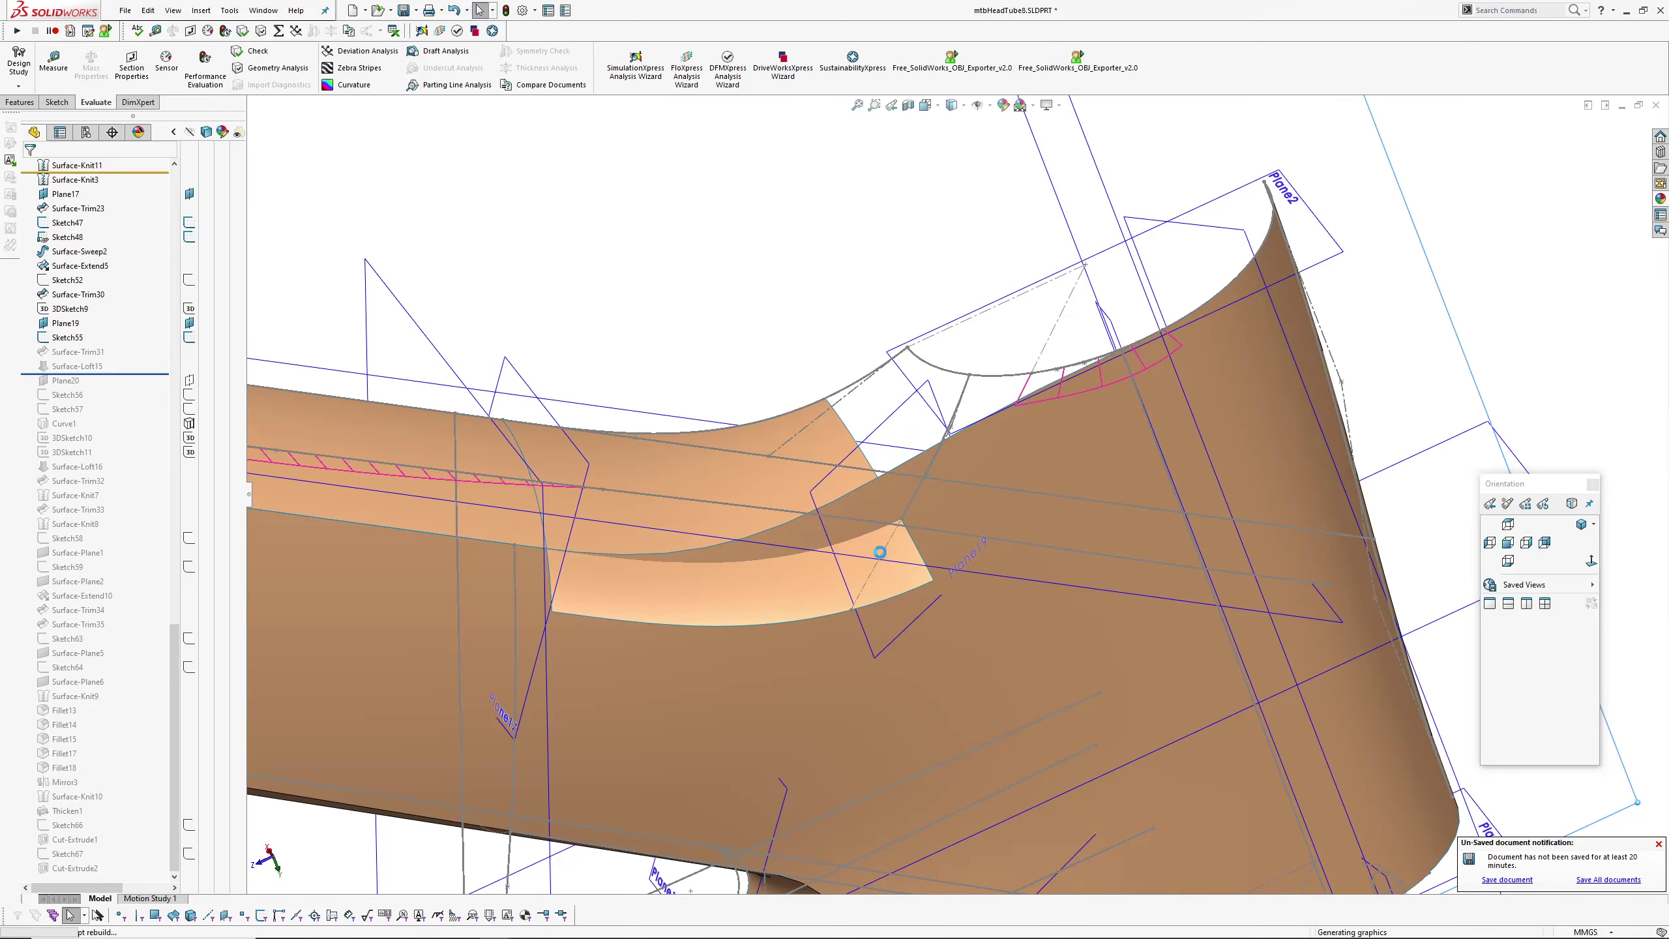
middle_click_drag(897, 556, 940, 567)
left_click(902, 431)
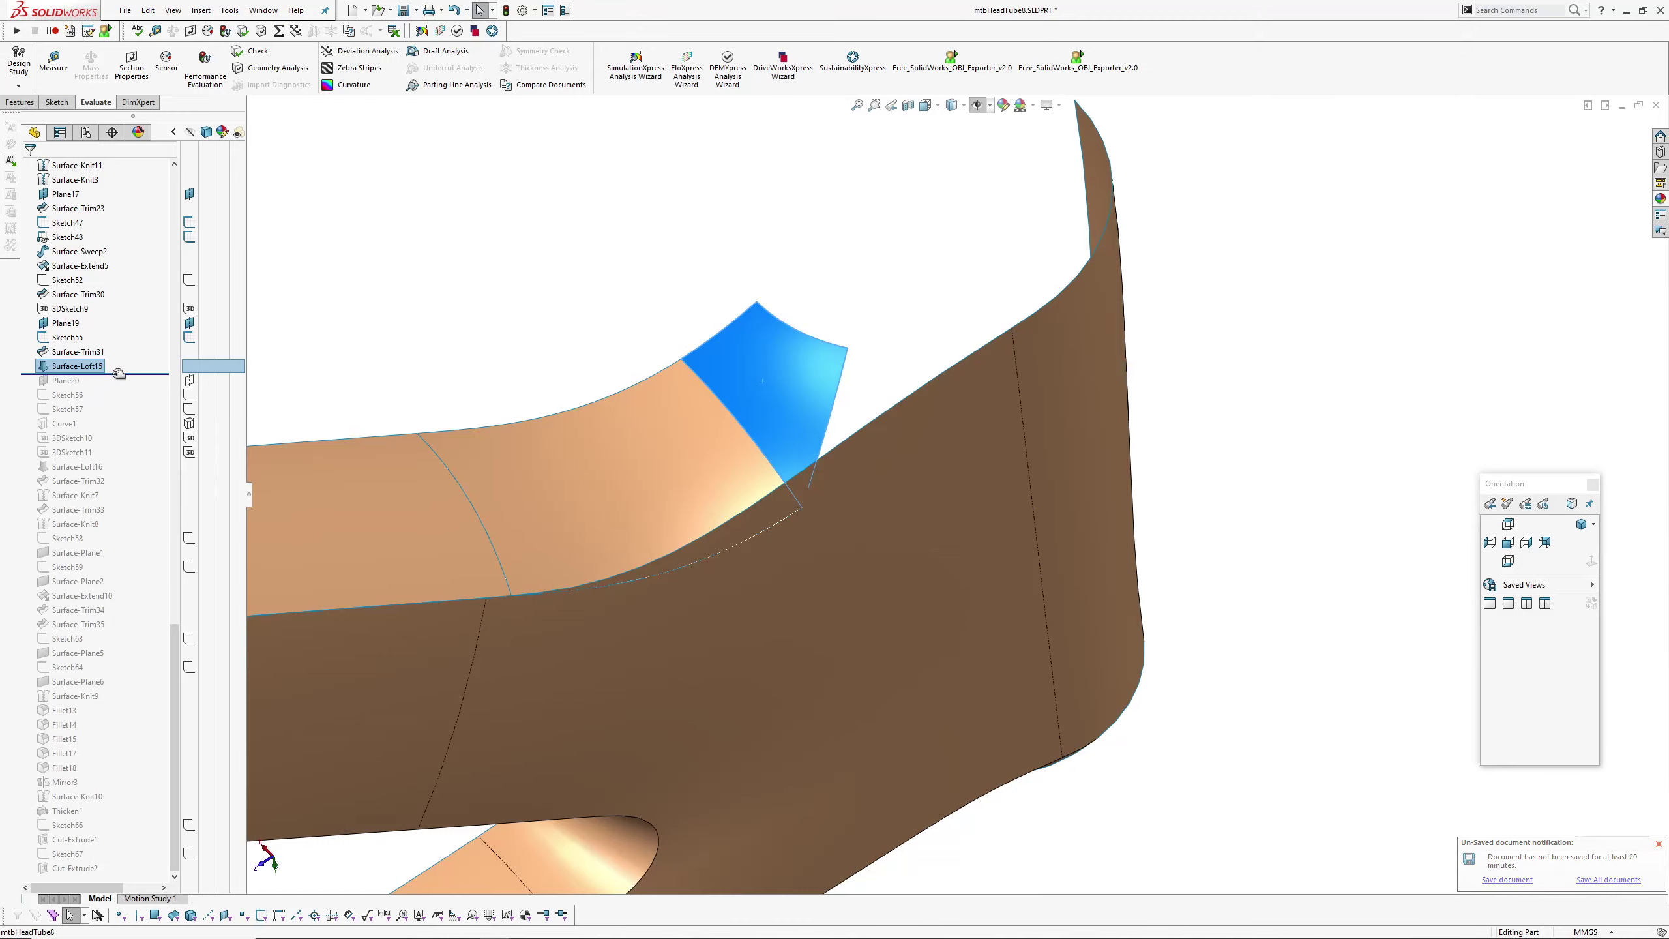
- Roll the history forward from Plane20 through 3DSketch11 and examine the displayed profile and guide curves around the remaining gap
left_click_drag(119, 374, 119, 401)
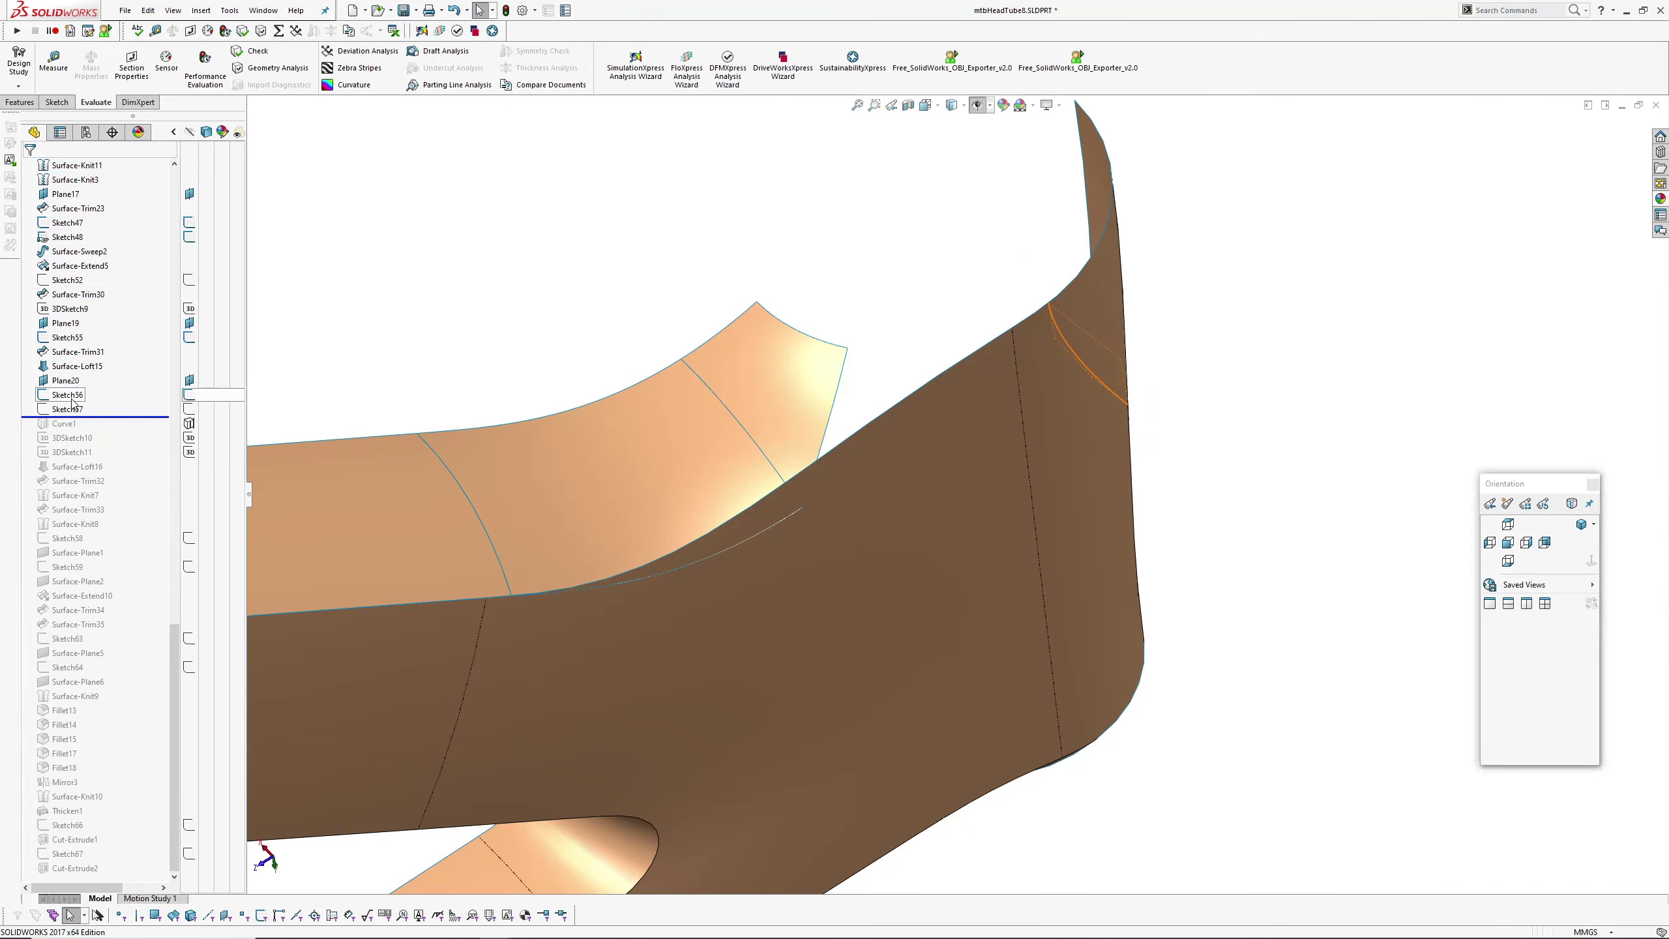
scroll(842, 466, "up", 3)
mouse_move(842, 467)
middle_mouse_down()
mouse_move(879, 500)
mouse_move(798, 466)
mouse_move(850, 359)
mouse_move(783, 184)
mouse_move(670, 459)
mouse_move(829, 591)
mouse_move(734, 626)
mouse_move(986, 539)
mouse_move(966, 436)
mouse_move(1050, 623)
mouse_move(913, 436)
mouse_move(830, 382)
mouse_move(788, 296)
mouse_move(710, 342)
mouse_move(719, 407)
mouse_move(738, 402)
middle_mouse_up()
key("h")
scroll(723, 660, "down", 5)
scroll(723, 660, "up", 5)
scroll(1069, 535, "down", 6)
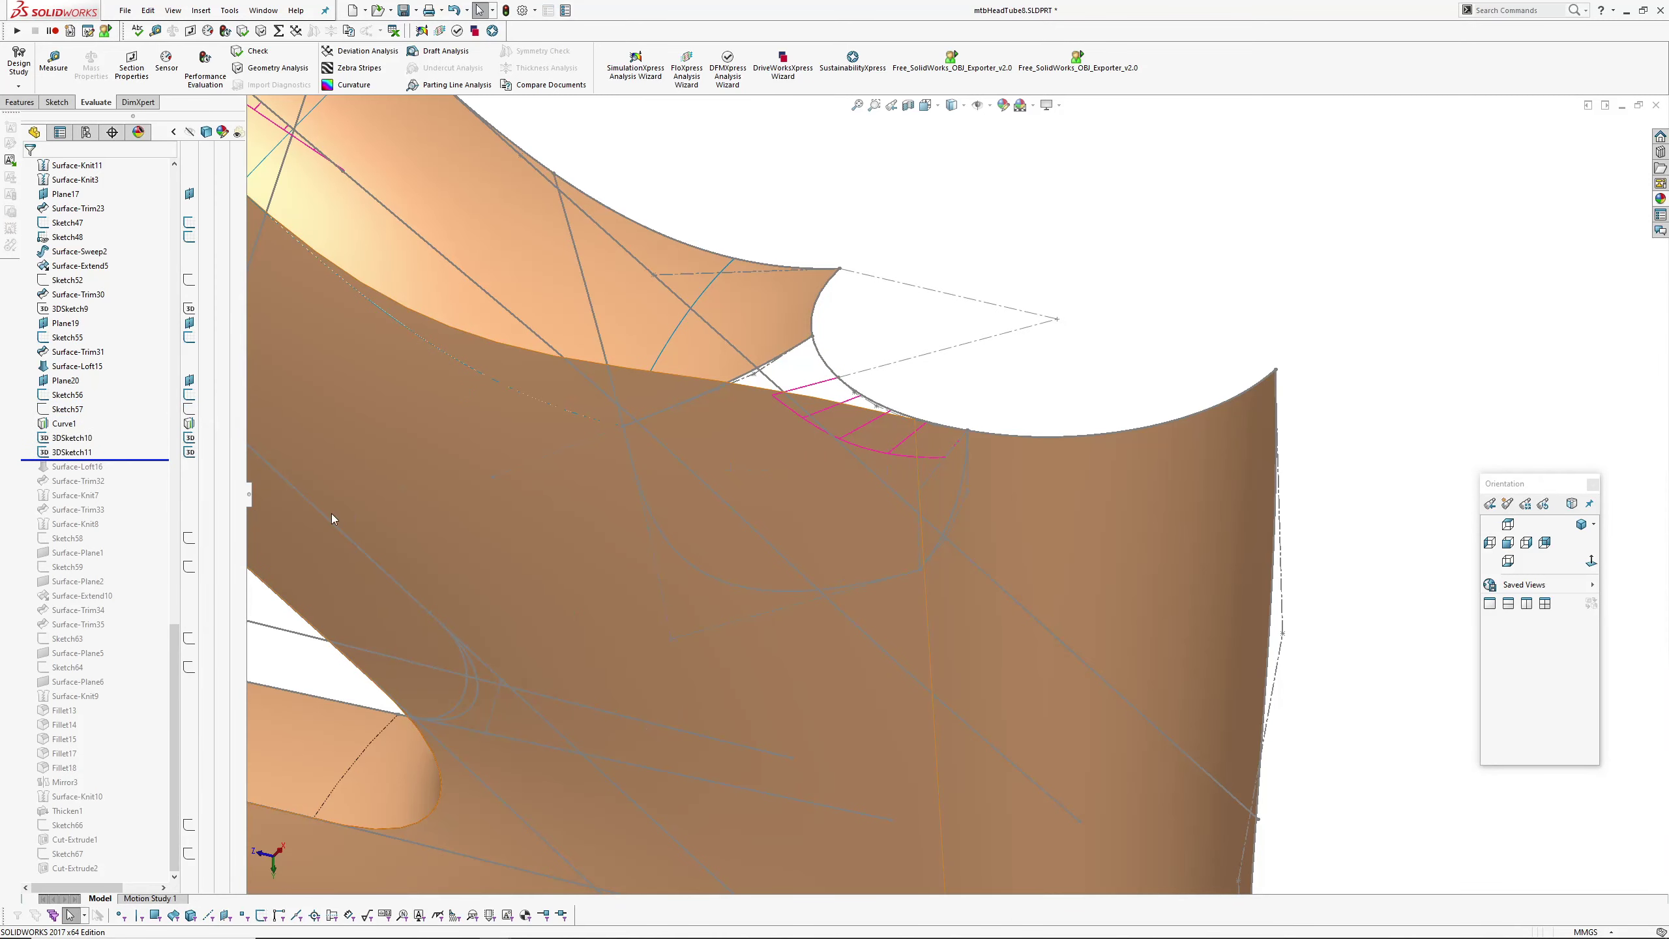
left_click(721, 579)
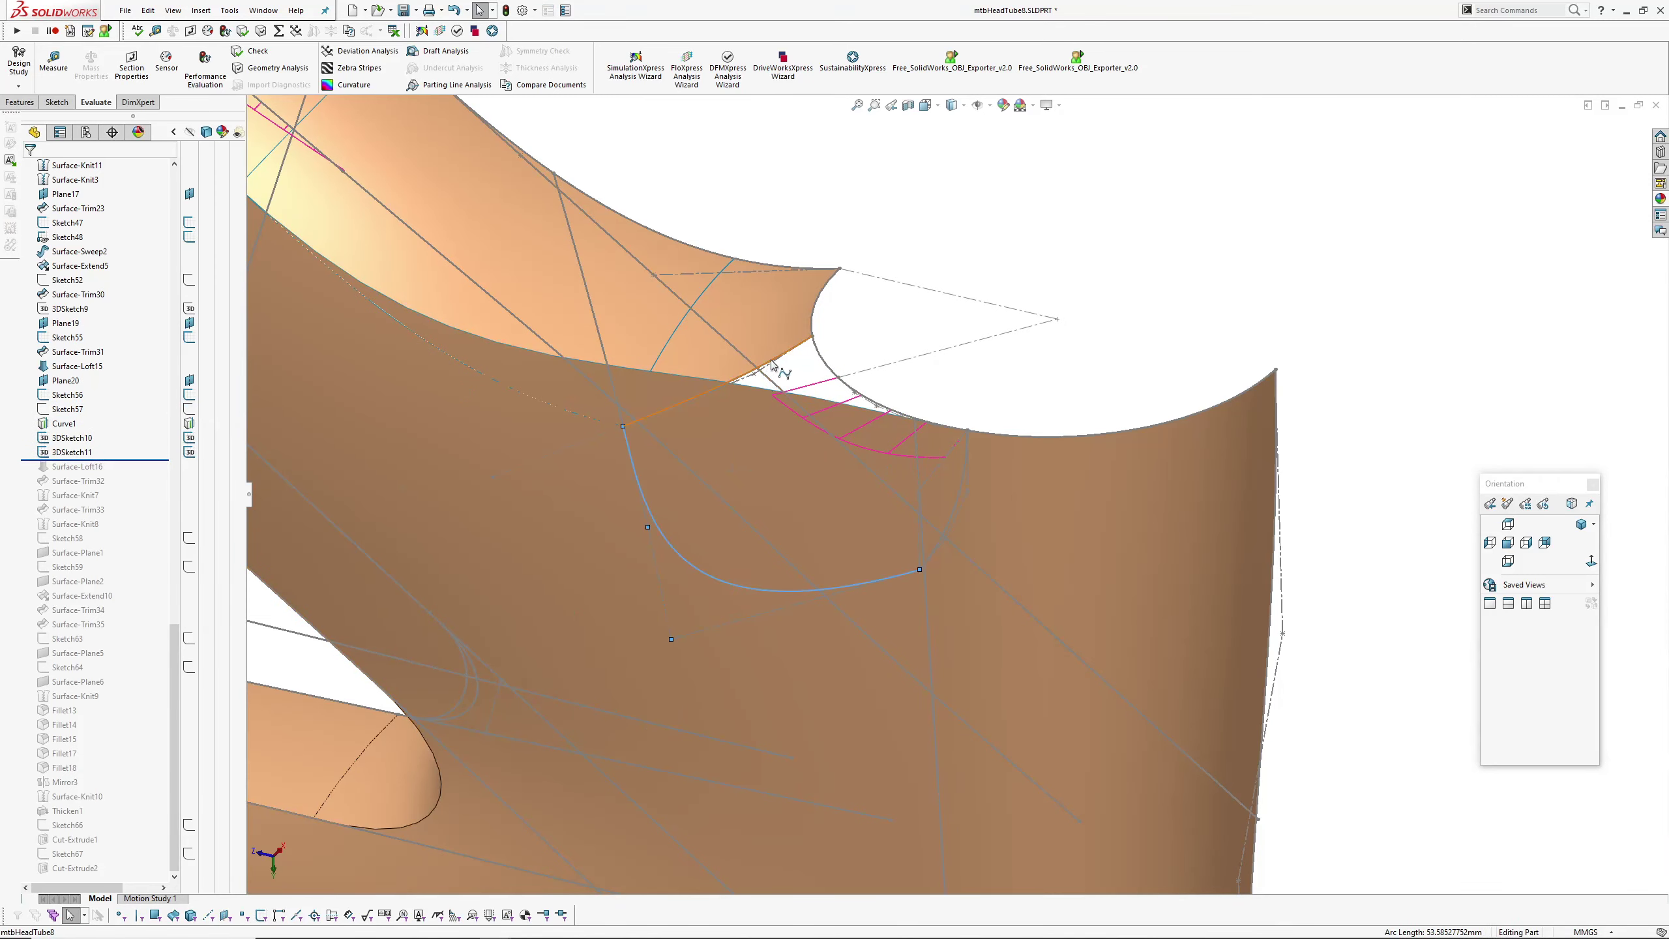
middle_click_drag(963, 479, 744, 528)
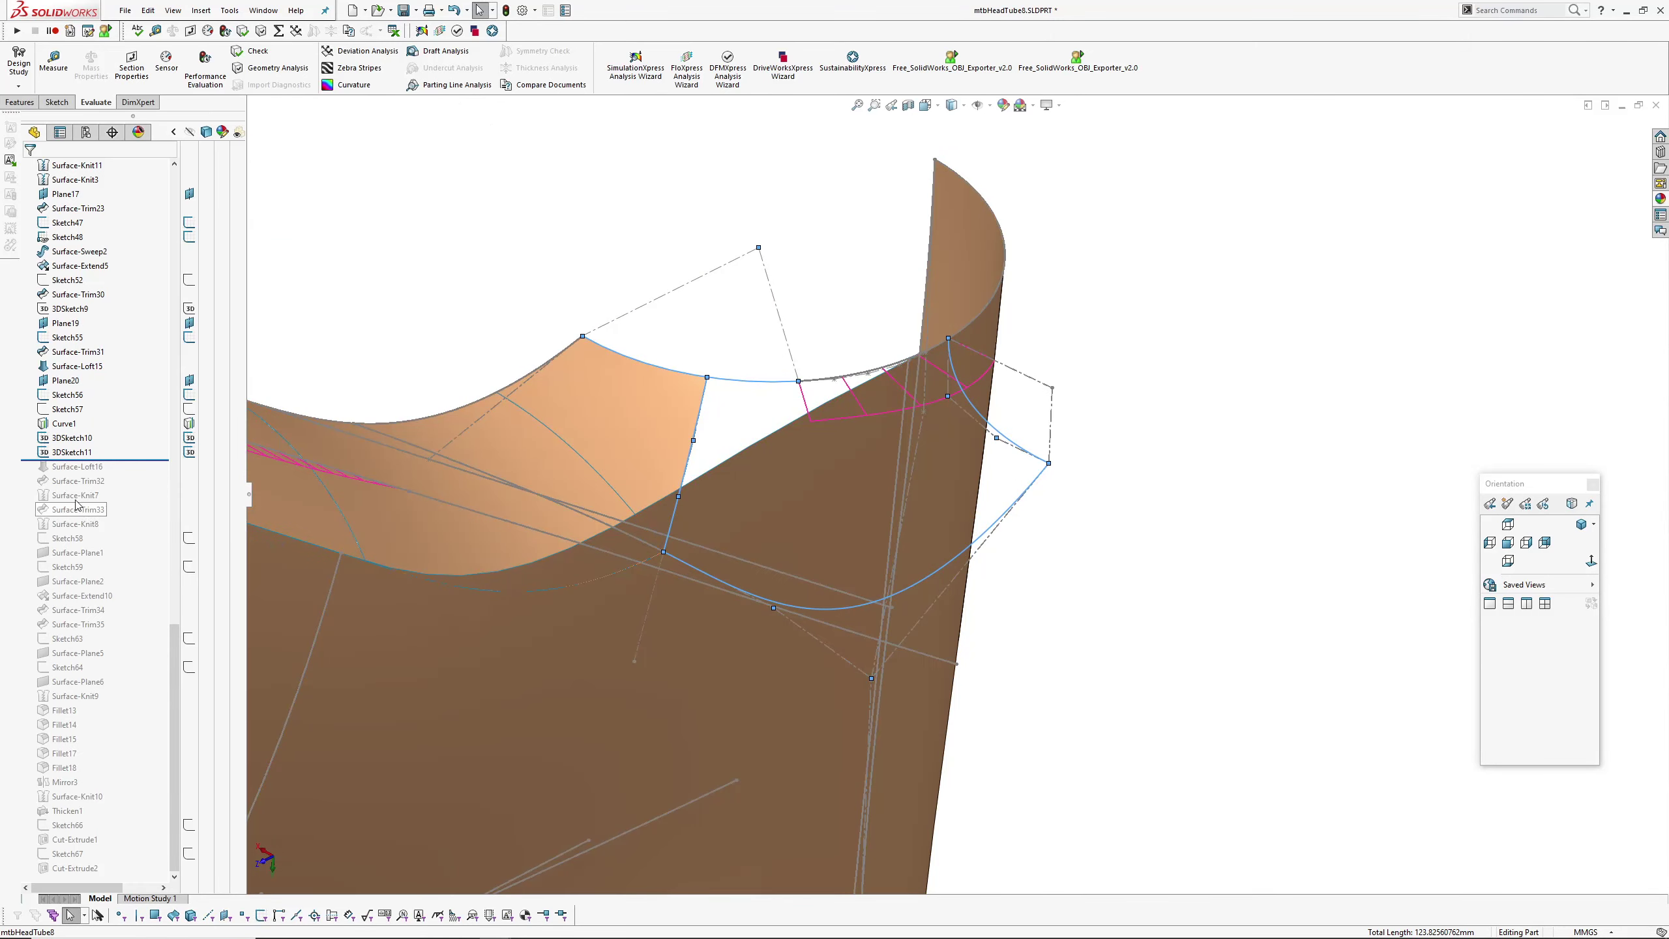
- Roll the feature history forward past Surface-Loft16 and examine how the loft extends through the head tube surface
left_click_drag(128, 460, 129, 474)
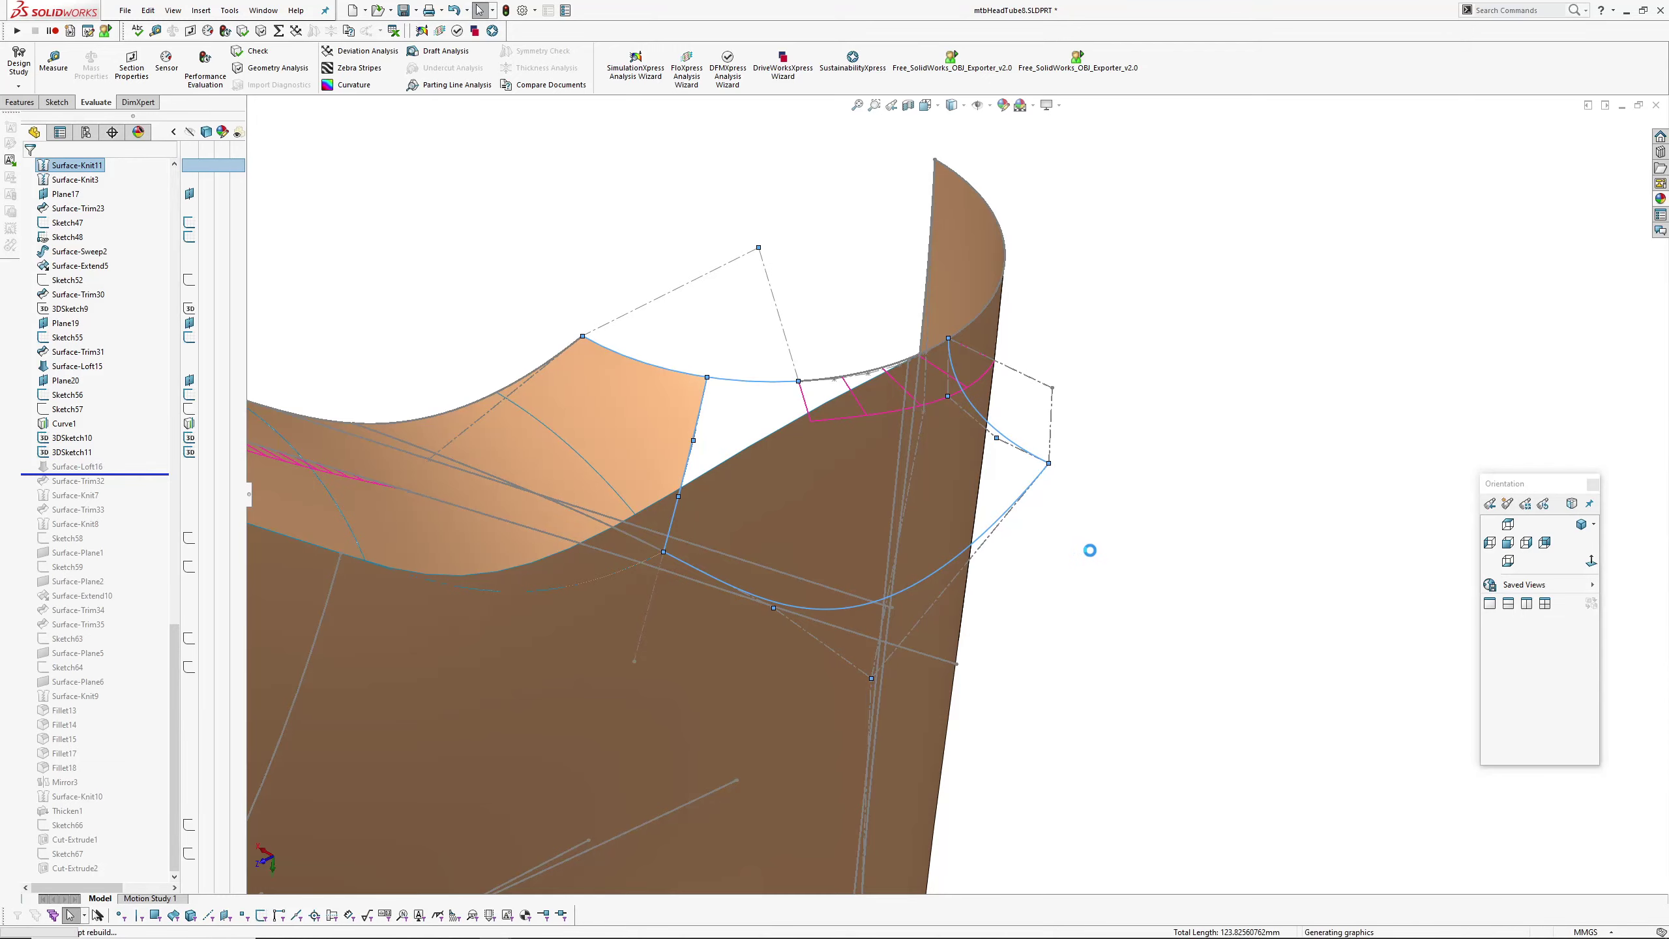
middle_click_drag(892, 503, 867, 473)
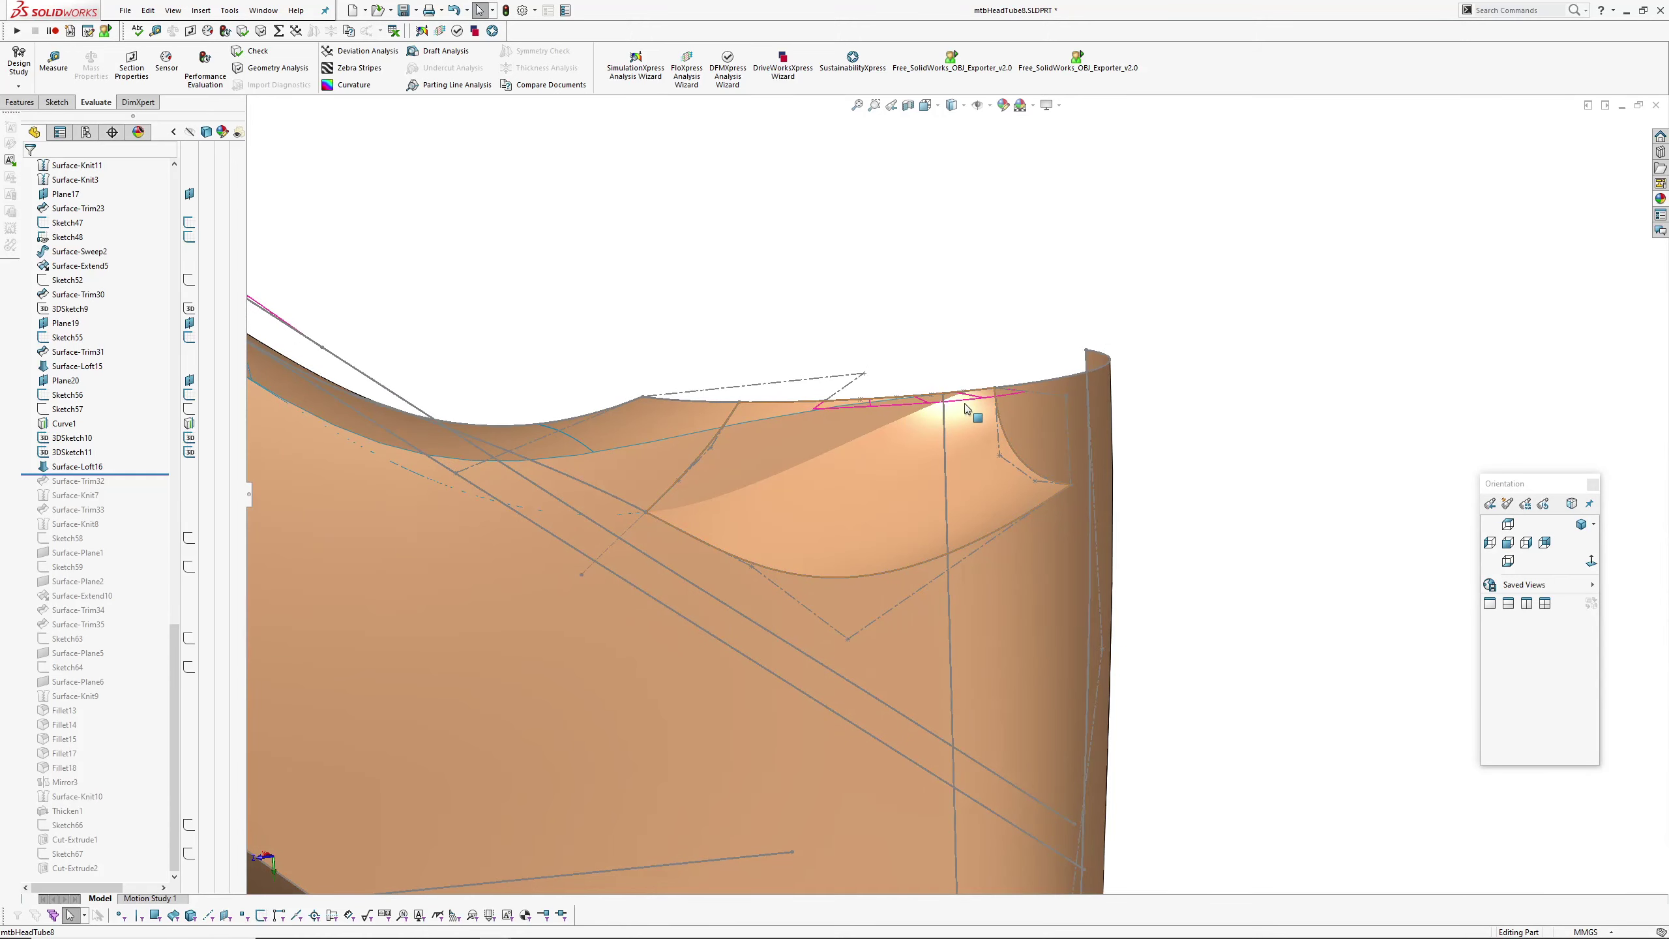
left_click(979, 490)
middle_click_drag(968, 509, 1014, 451)
key("Escape")
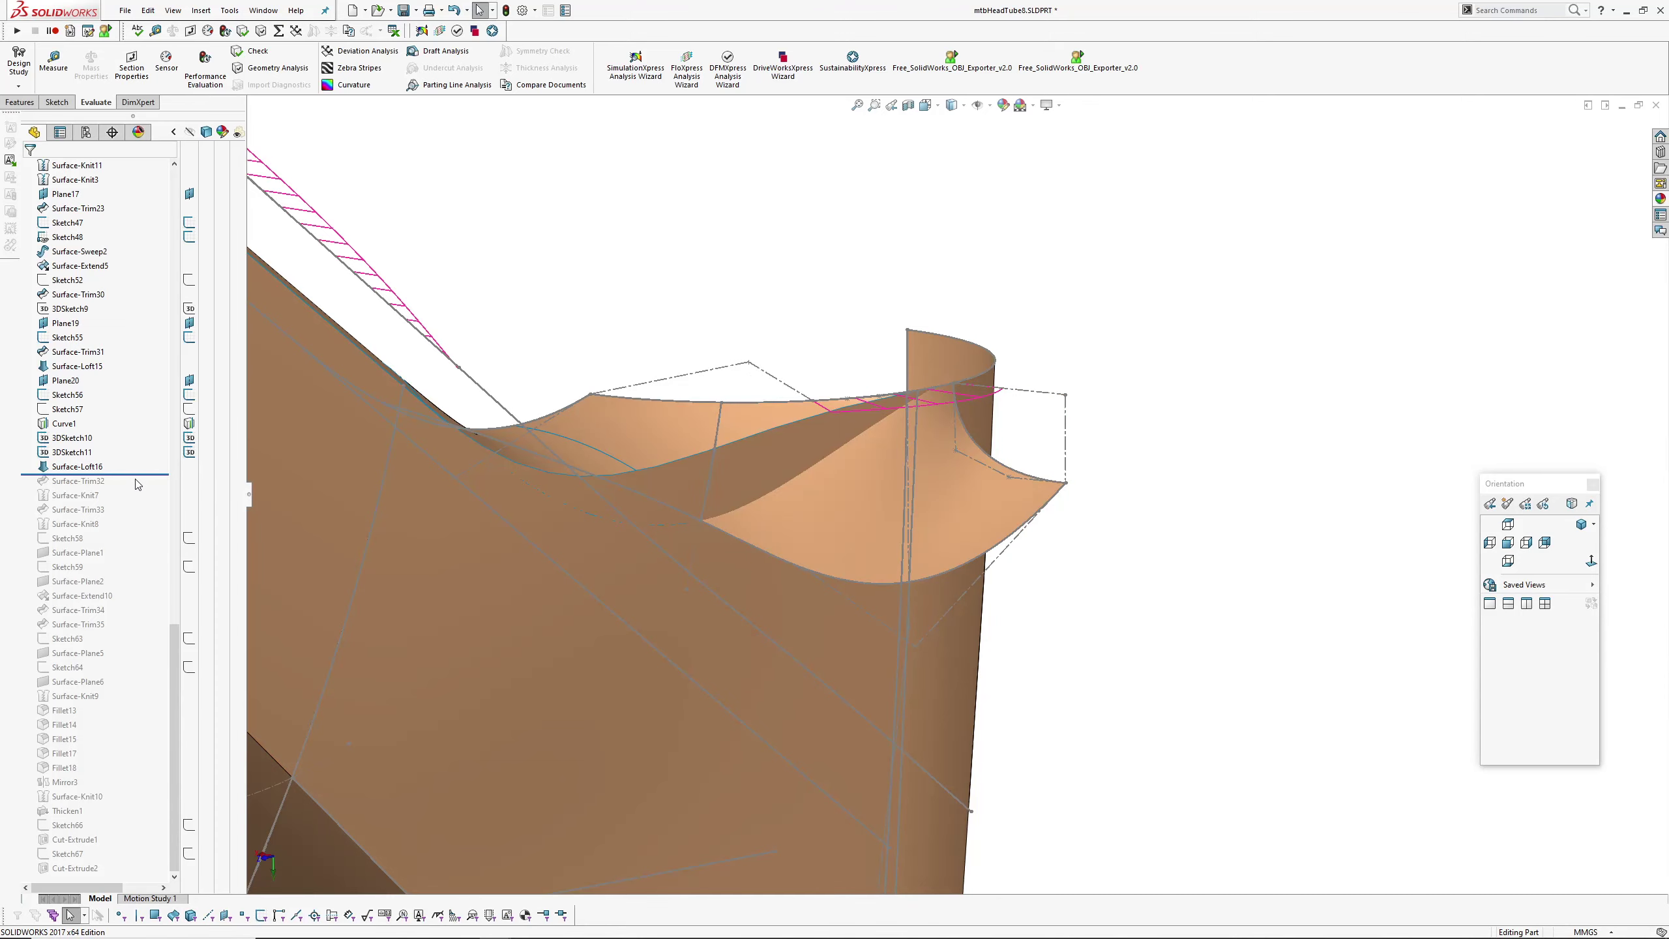
- Roll the history forward from Surface-Trim32 through Sketch58, hide the reference geometry, and view the trimmed and knitted junction
left_click_drag(144, 474, 135, 498)
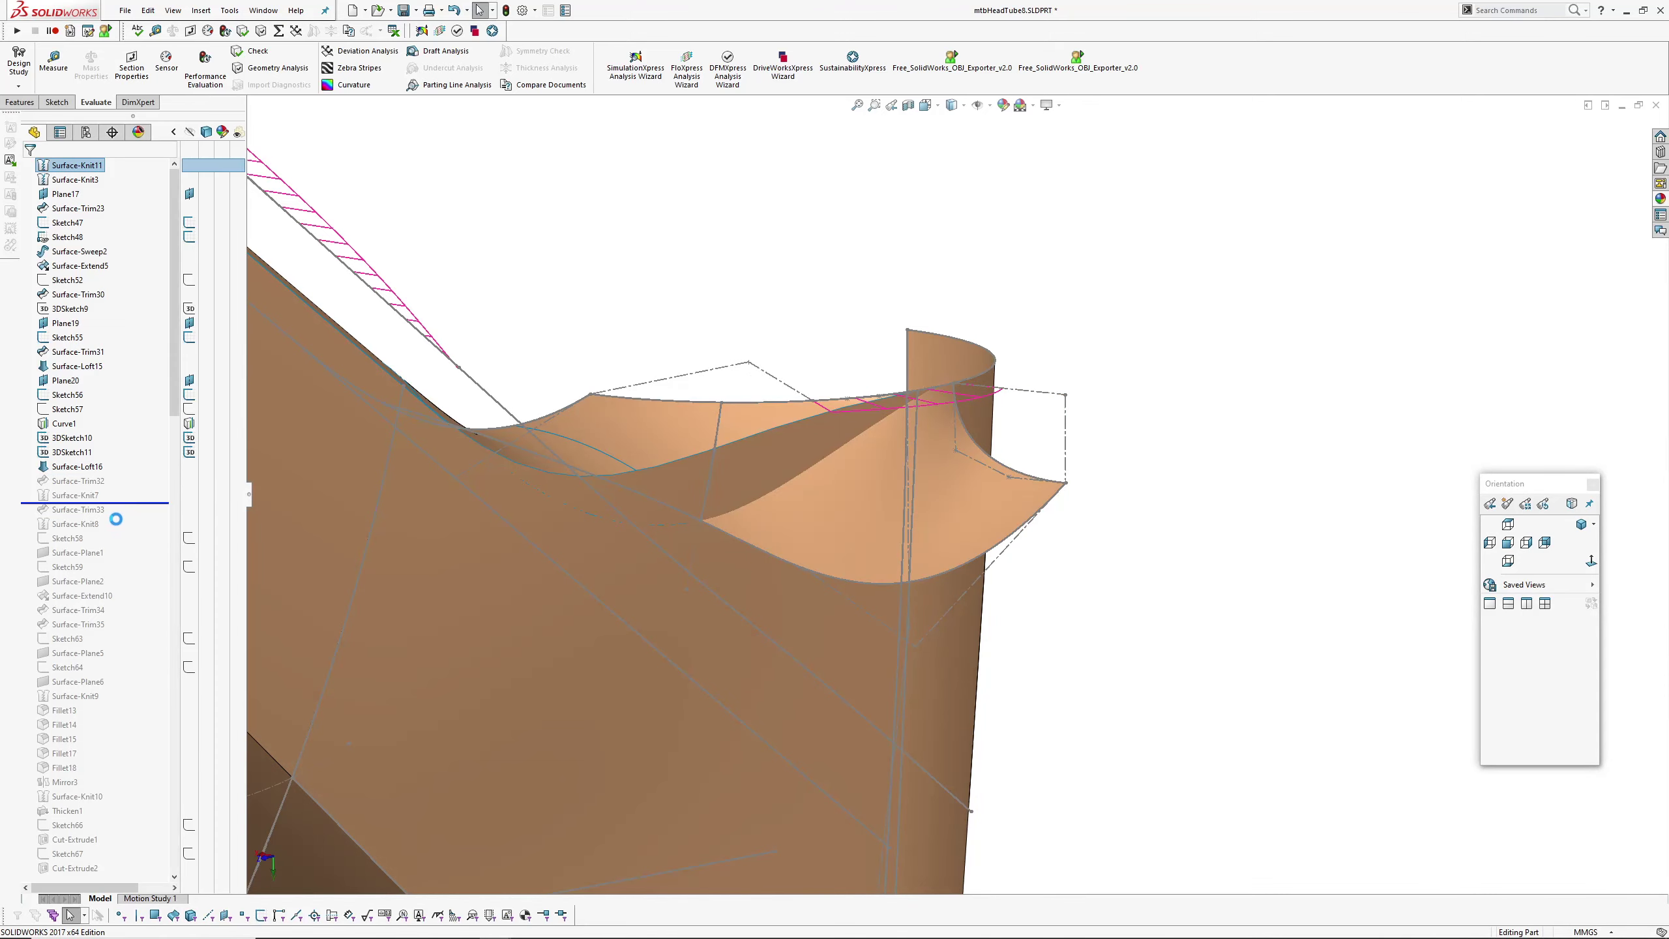
key("h")
mouse_move(921, 472)
middle_mouse_down()
mouse_move(794, 440)
mouse_move(791, 496)
mouse_move(853, 441)
mouse_move(780, 447)
middle_mouse_up()
scroll(790, 498, "up", 3)
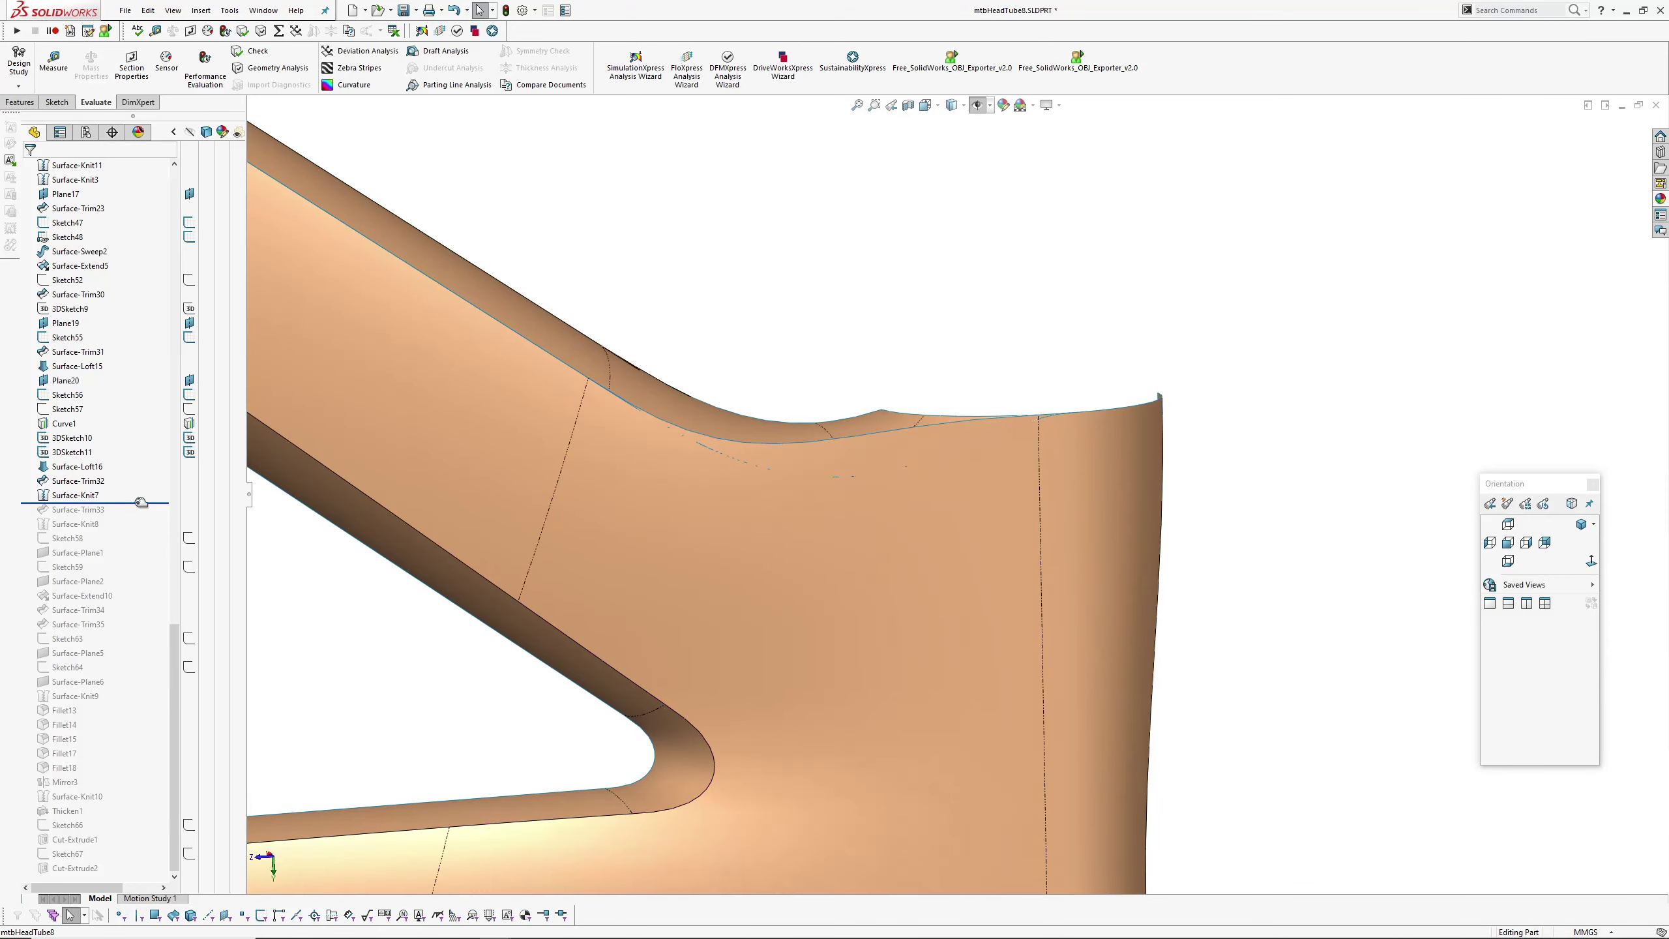
left_click_drag(141, 502, 141, 525)
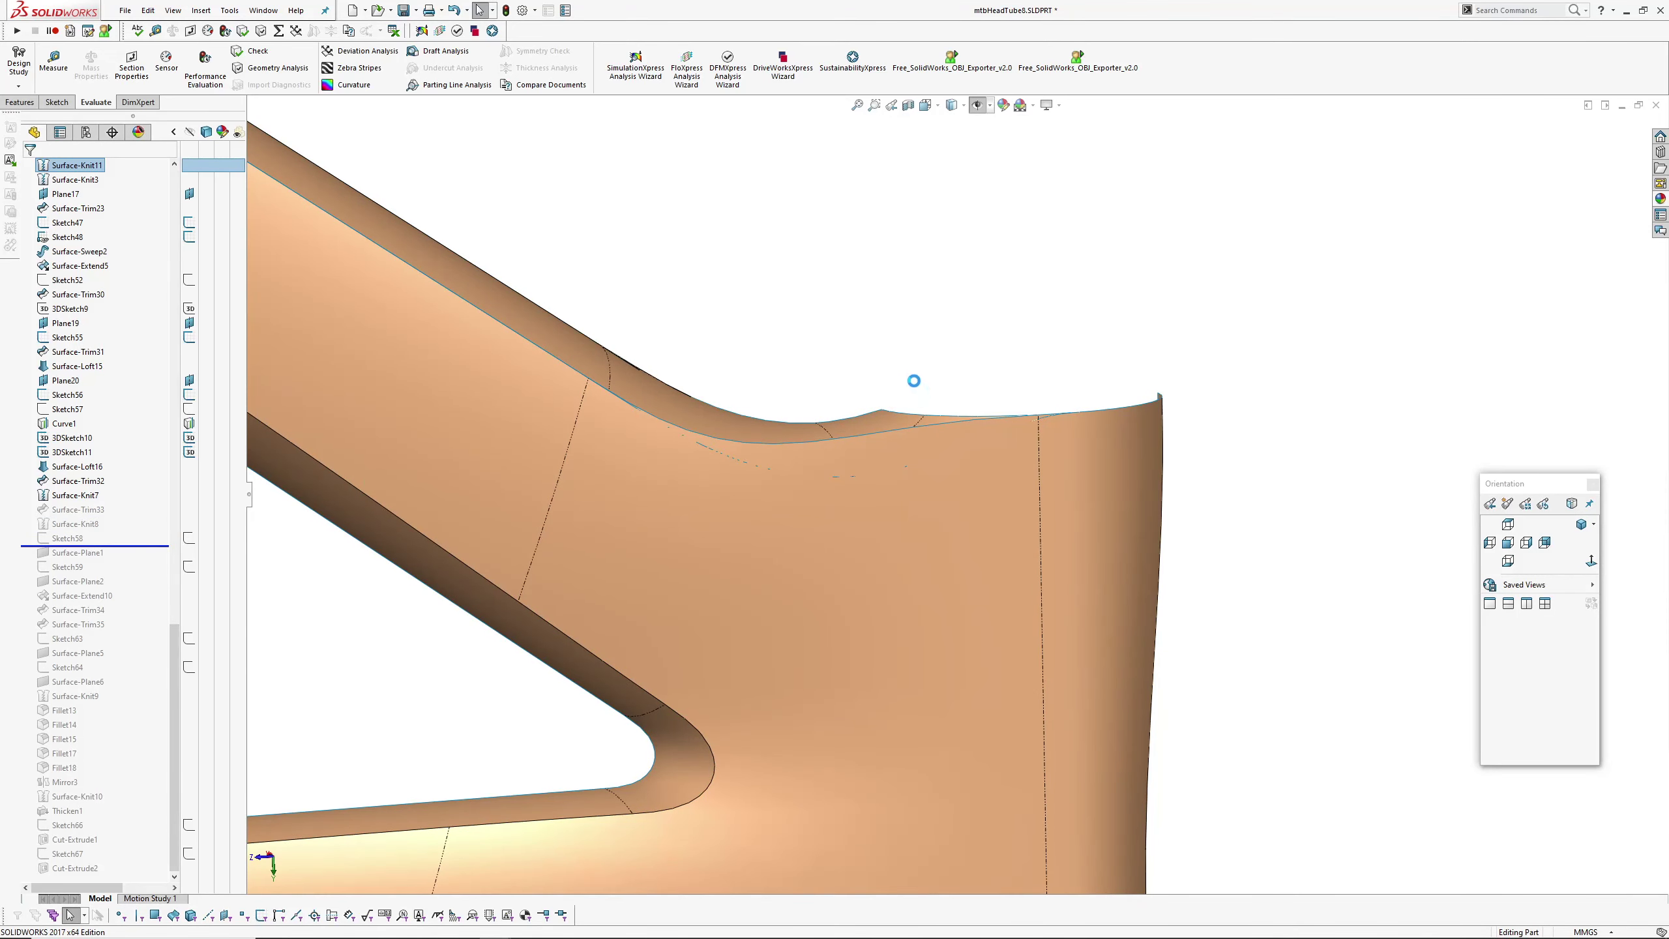
mouse_move(930, 420)
middle_mouse_down()
mouse_move(816, 433)
mouse_move(1169, 622)
mouse_move(1020, 682)
mouse_move(848, 474)
mouse_move(909, 685)
mouse_move(899, 575)
middle_mouse_up()
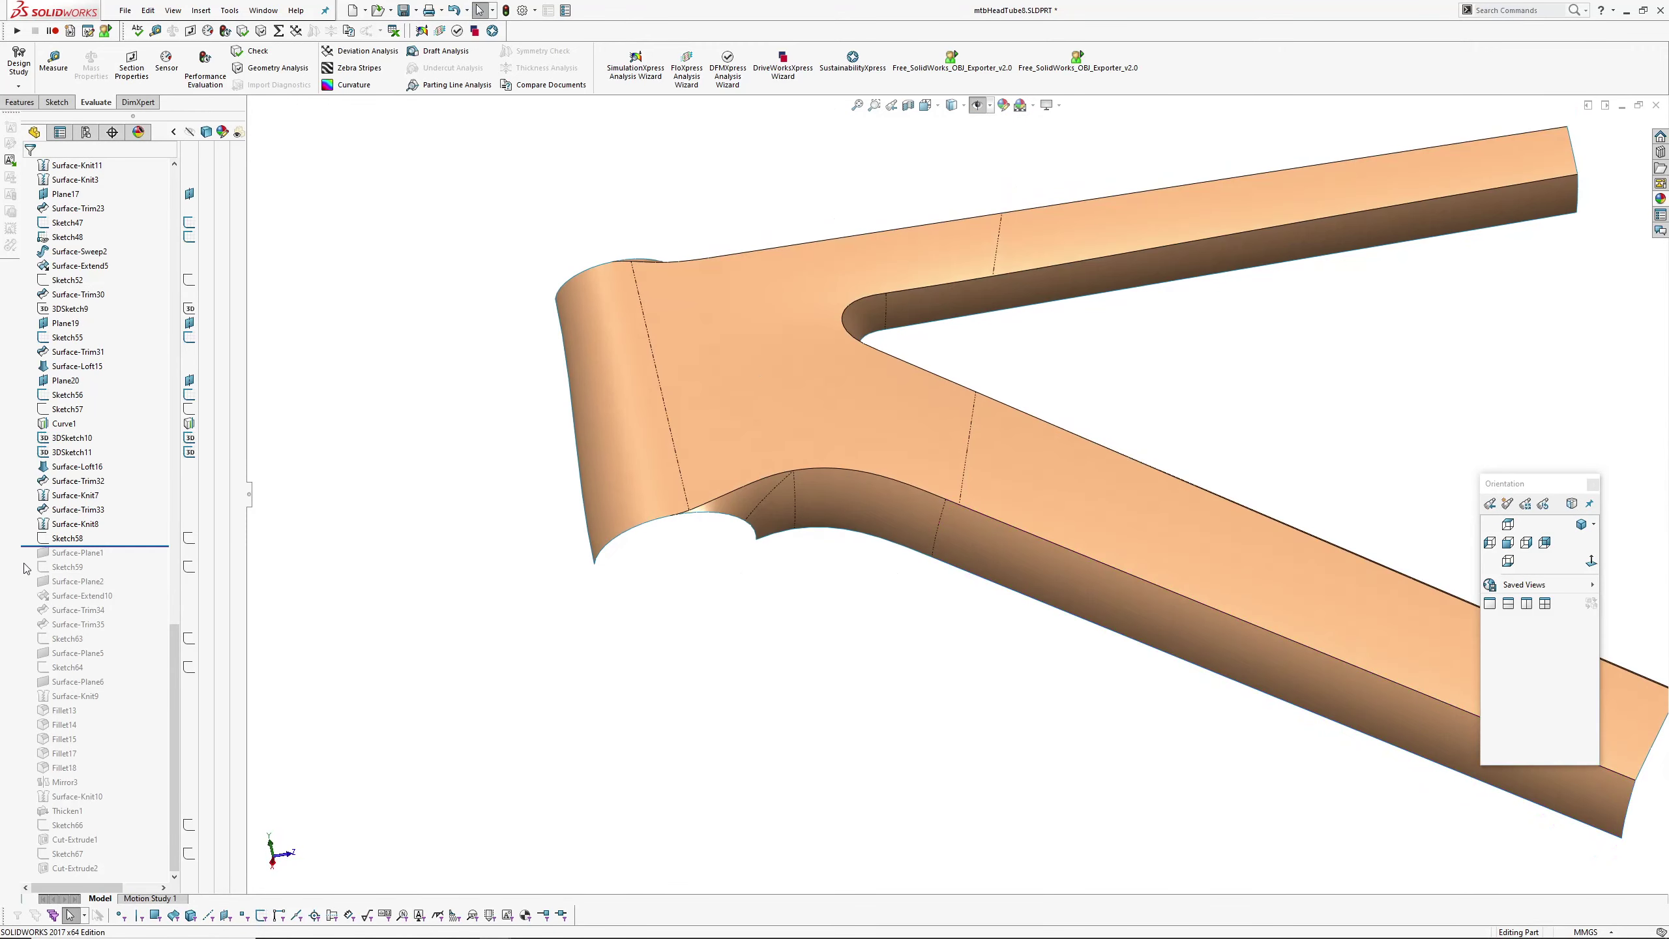
- Roll the feature history forward through Surface-Plane6, view the capped tube ends, and dismiss the auto-recover folder warning
left_click_drag(152, 546, 149, 573)
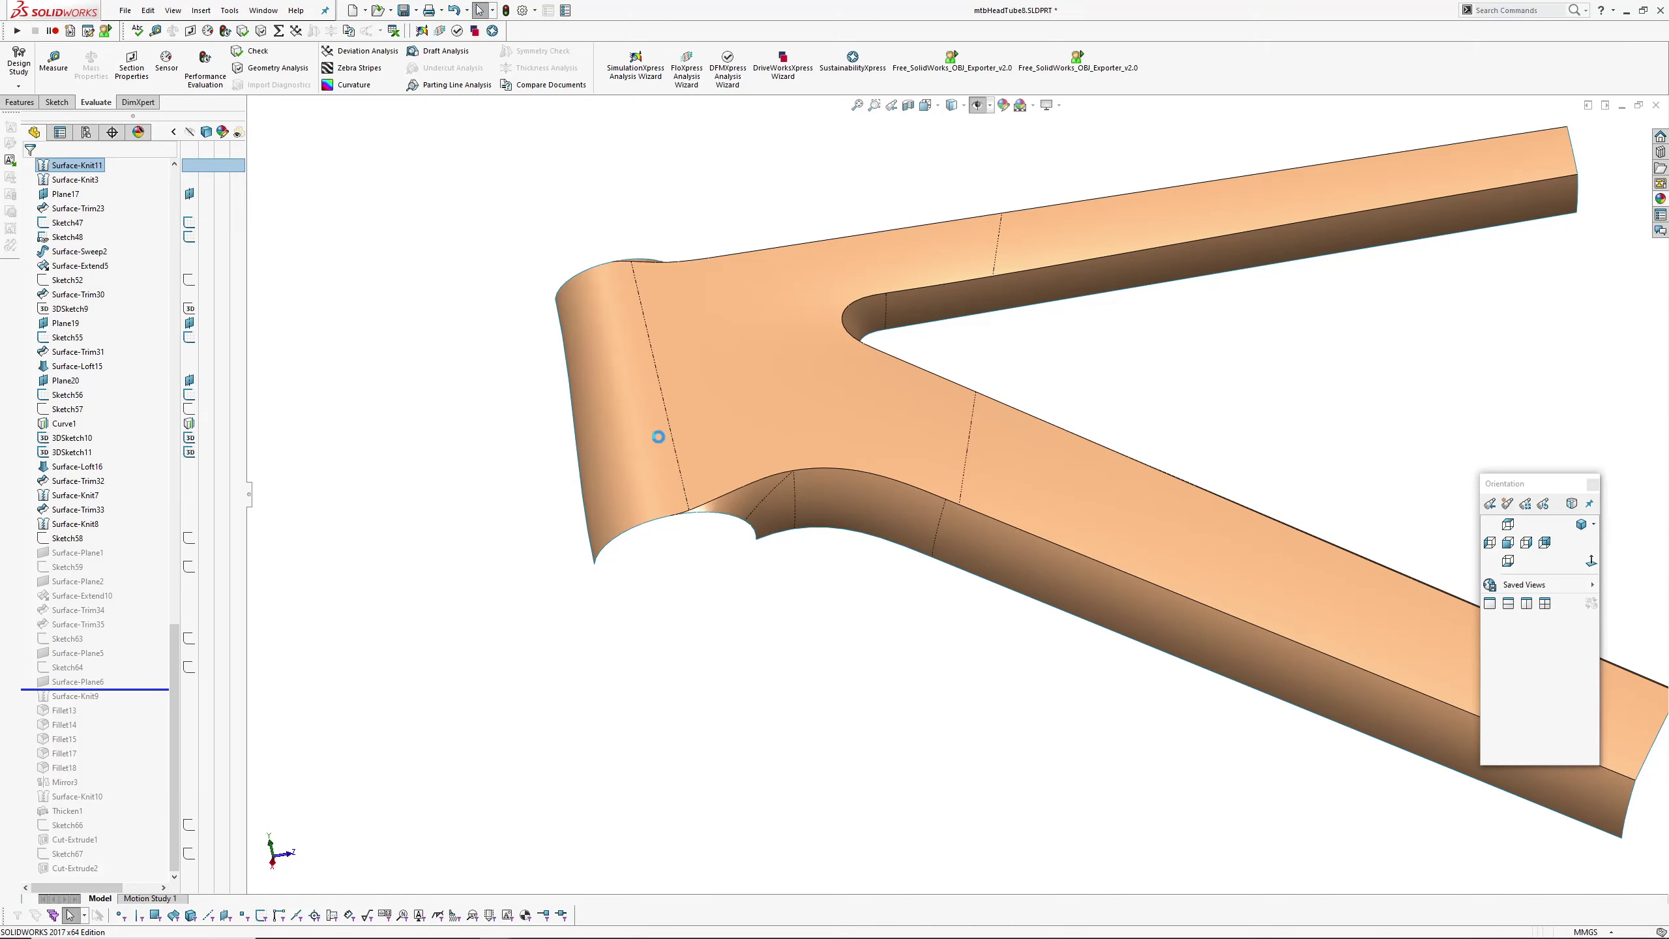
middle_click_drag(631, 440, 311, 553)
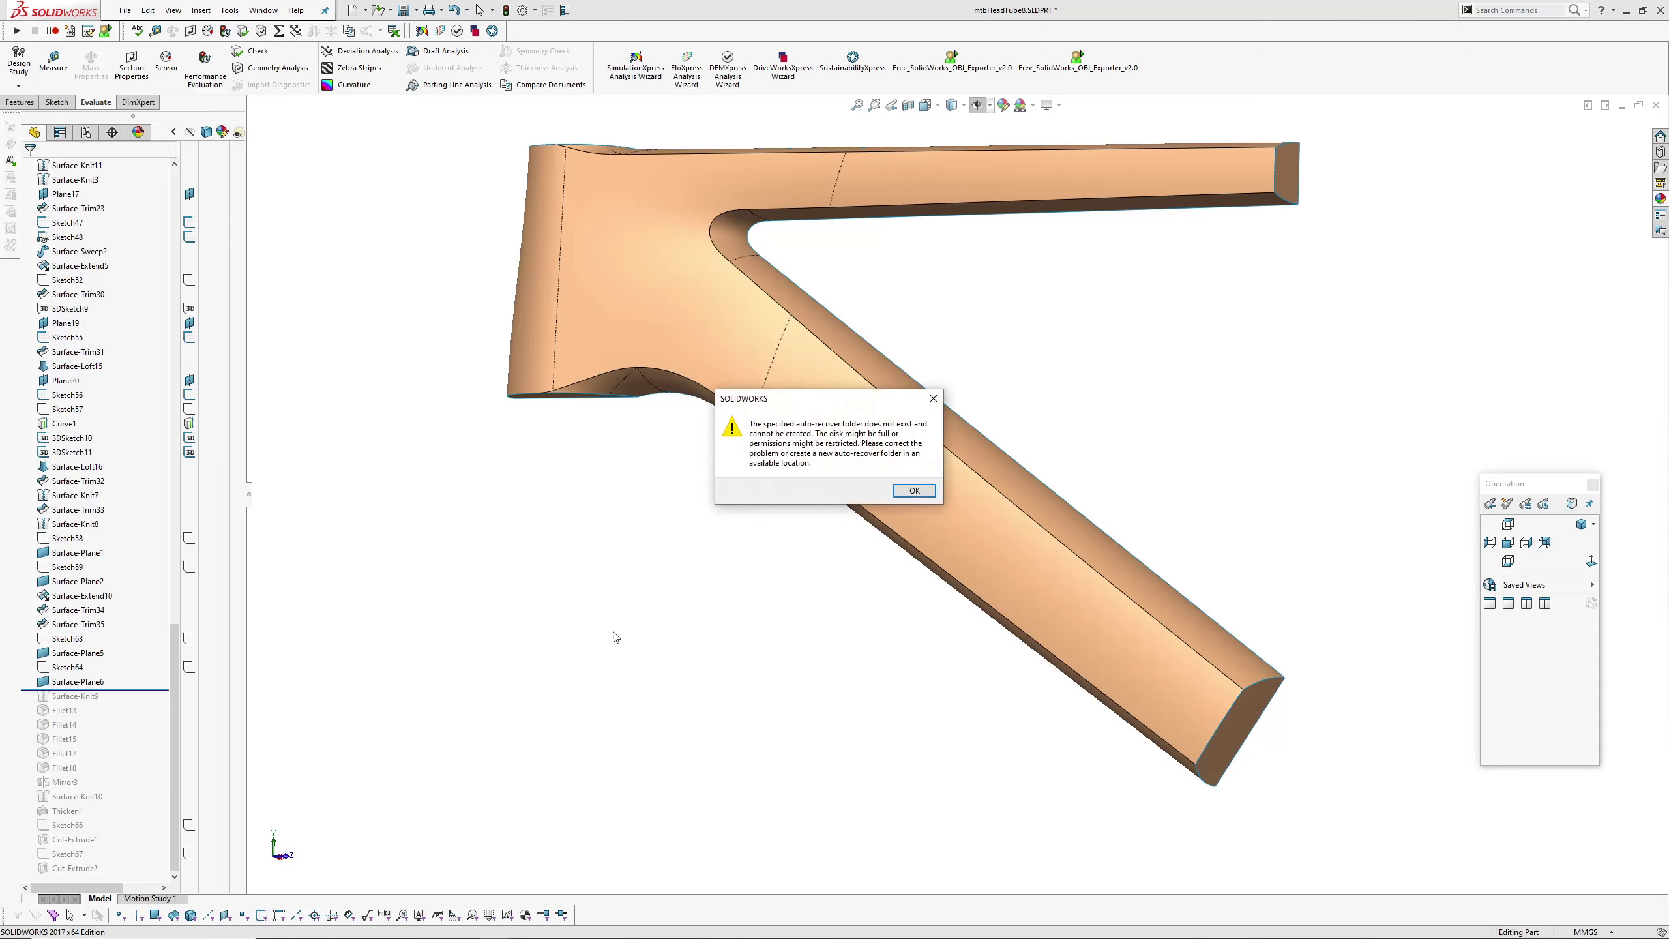
left_click(914, 490)
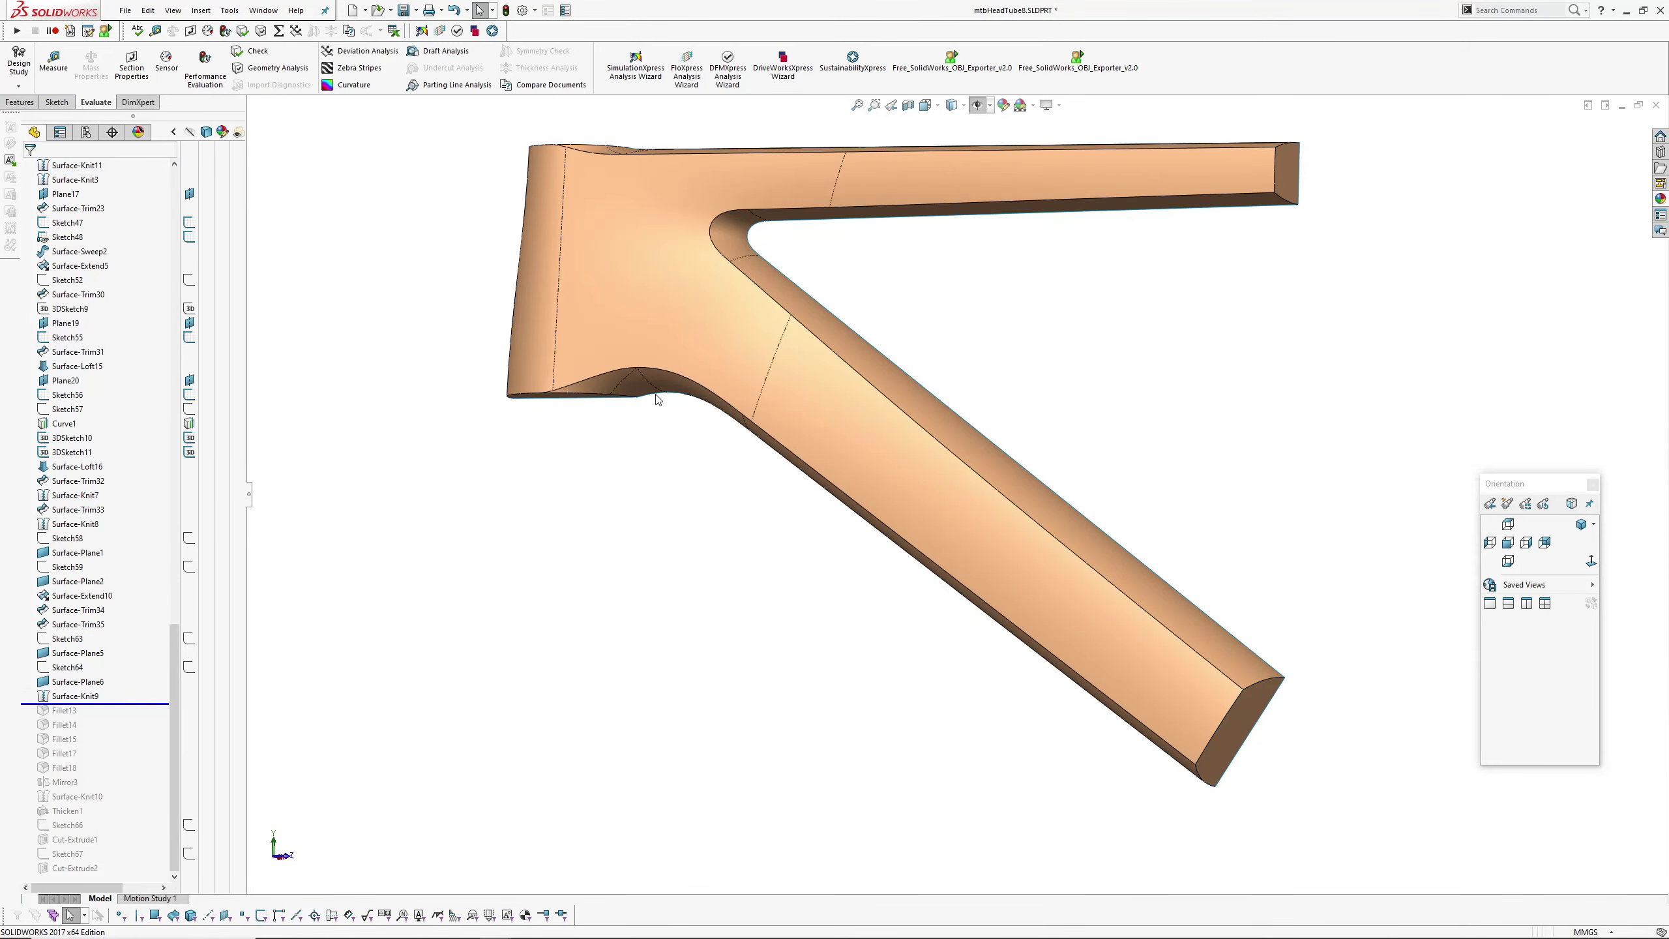
- Roll the feature history forward past Fillet13 and examine the fillet along the down tube's lower edge
middle_click_drag(698, 567, 694, 400)
scroll(693, 401, "down", 2)
left_click_drag(120, 703, 121, 719)
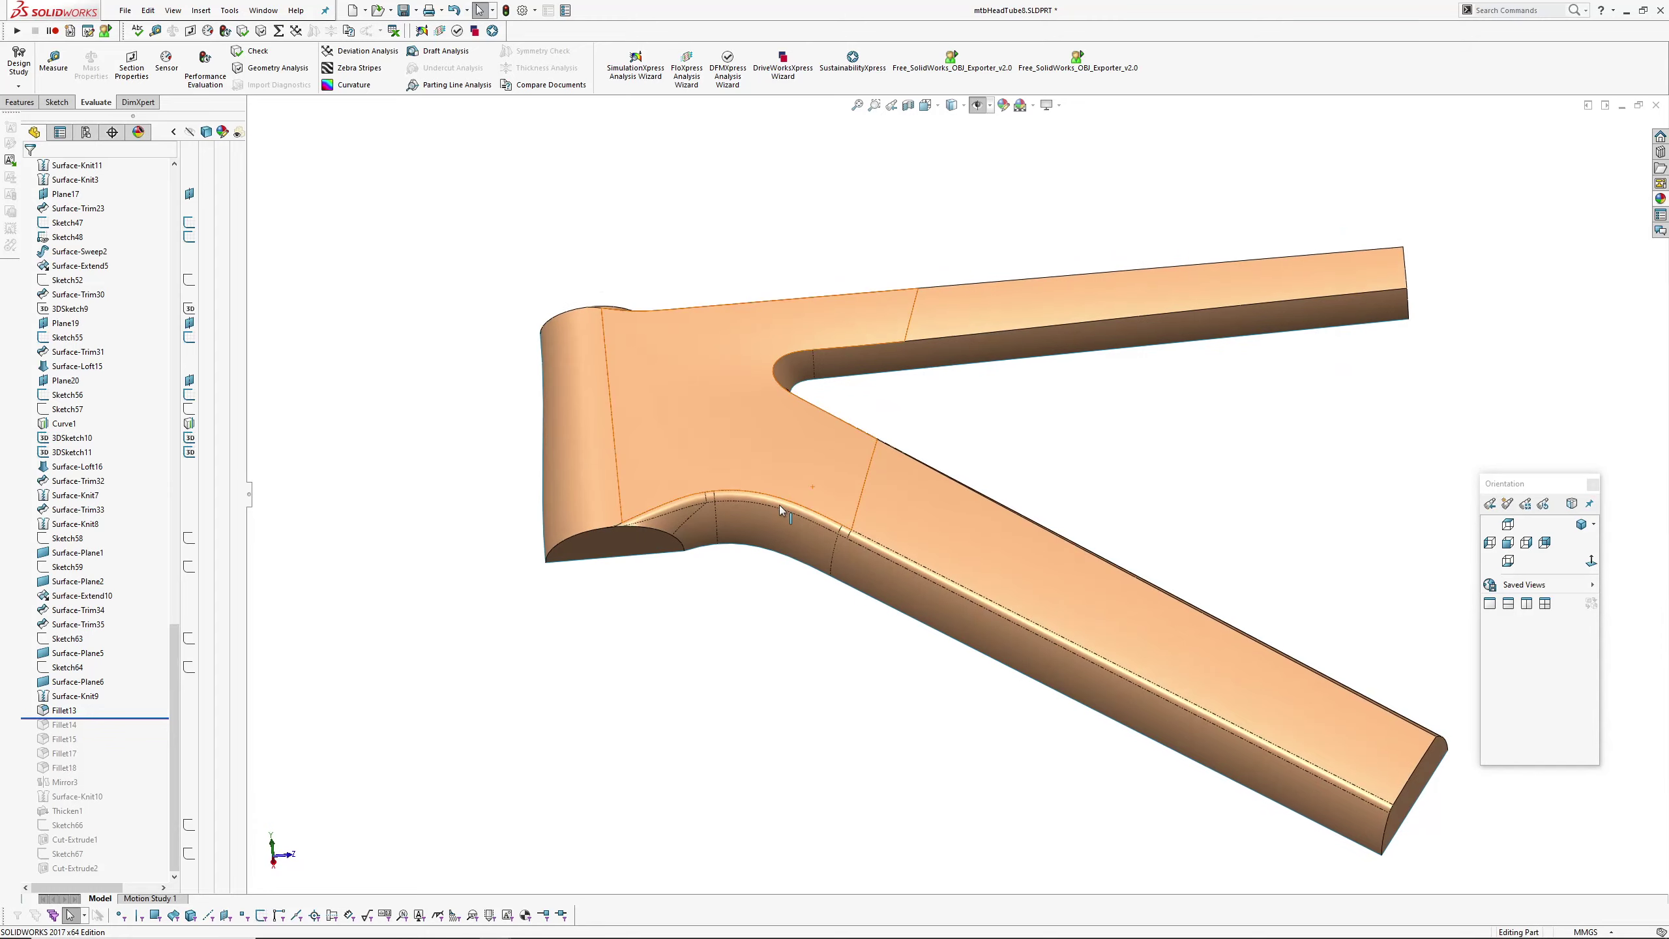
scroll(778, 493, "down", 3)
left_click(780, 488)
scroll(907, 605, "up", 3)
middle_click_drag(892, 535, 918, 631)
scroll(917, 627, "down", 5)
middle_click_drag(670, 573, 762, 557)
scroll(775, 556, "up", 4)
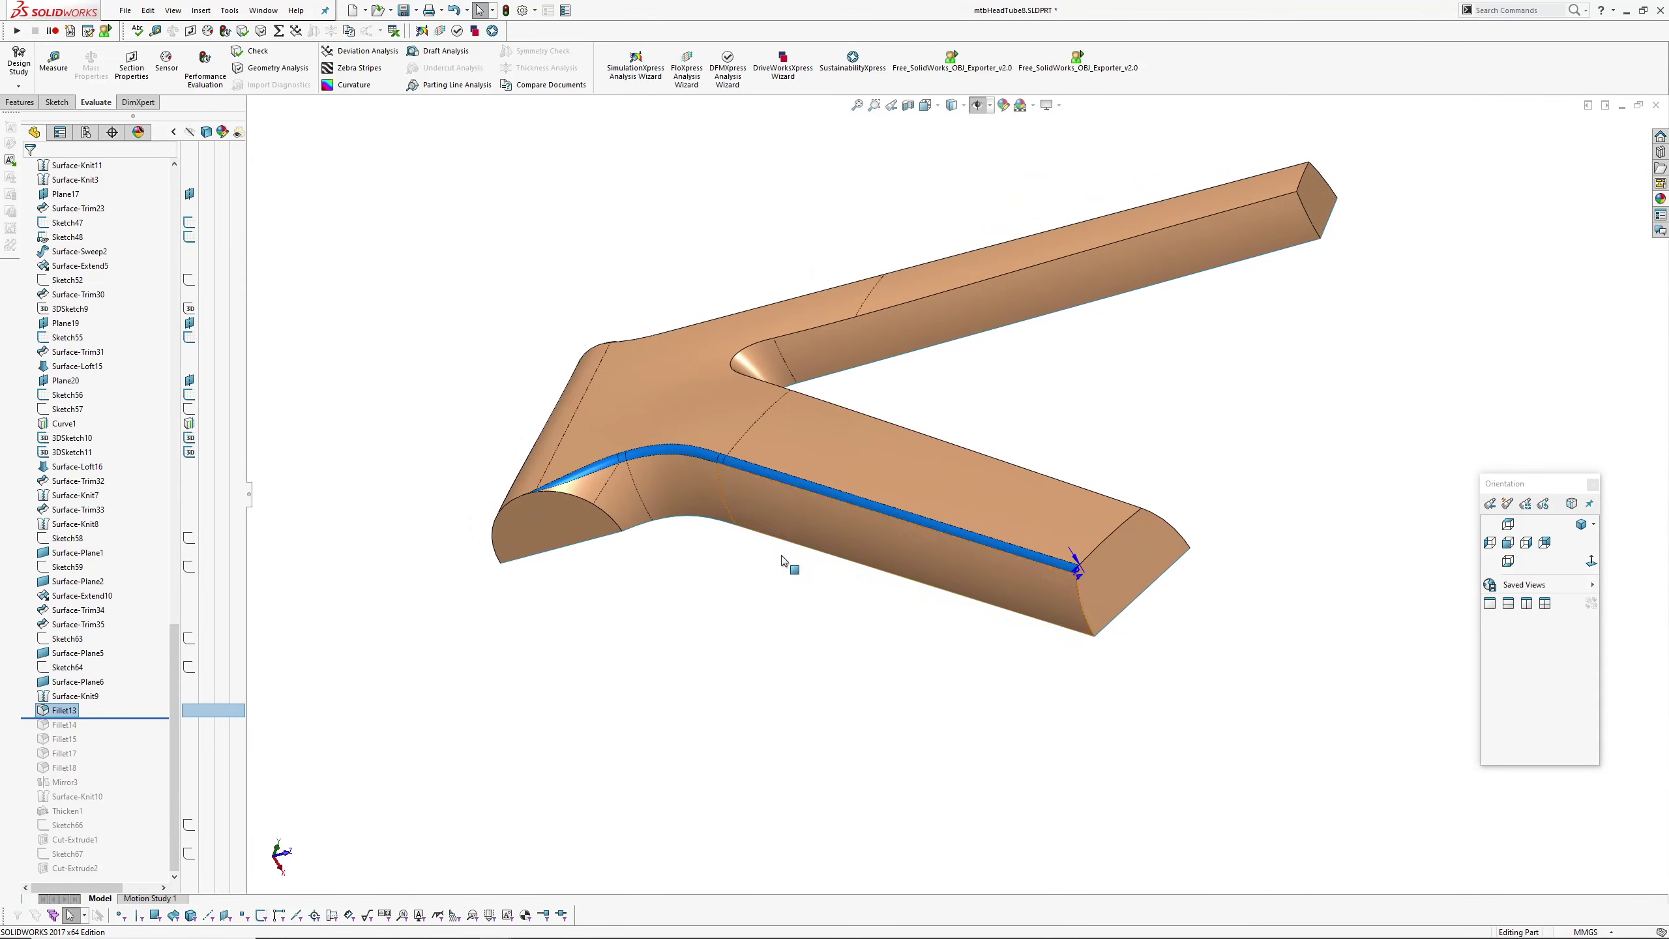
left_click(792, 553)
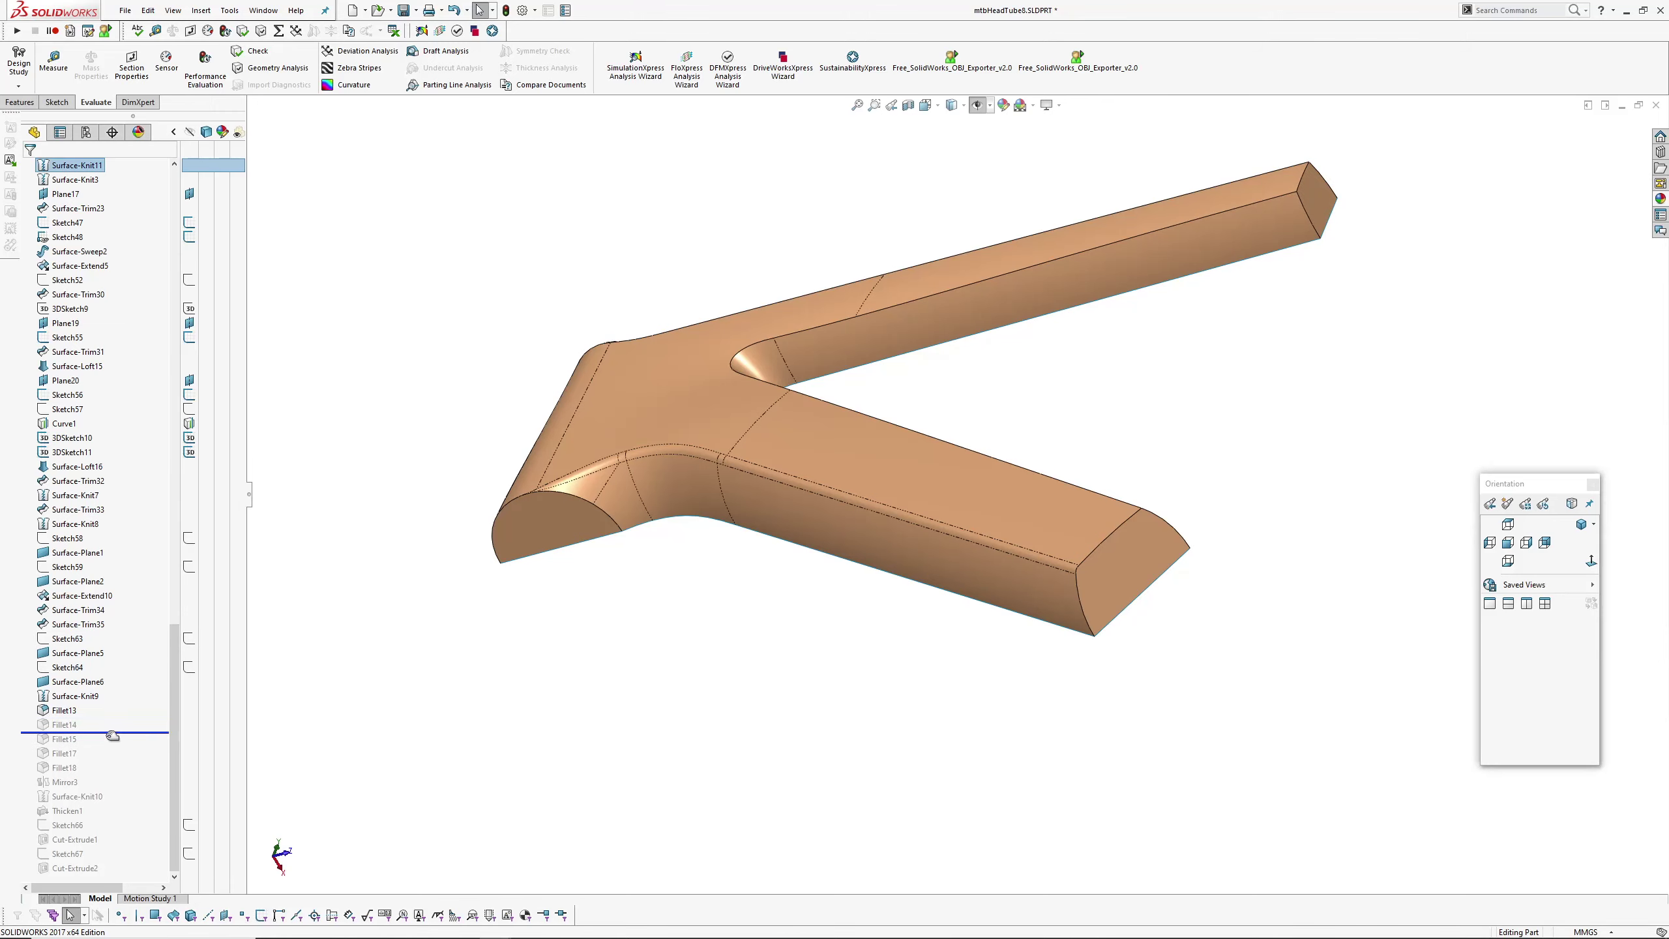
- Roll the feature history forward past Fillet14 and Fillet15 and examine the rounded top tube and inner junction edges
middle_click_drag(708, 513, 638, 183)
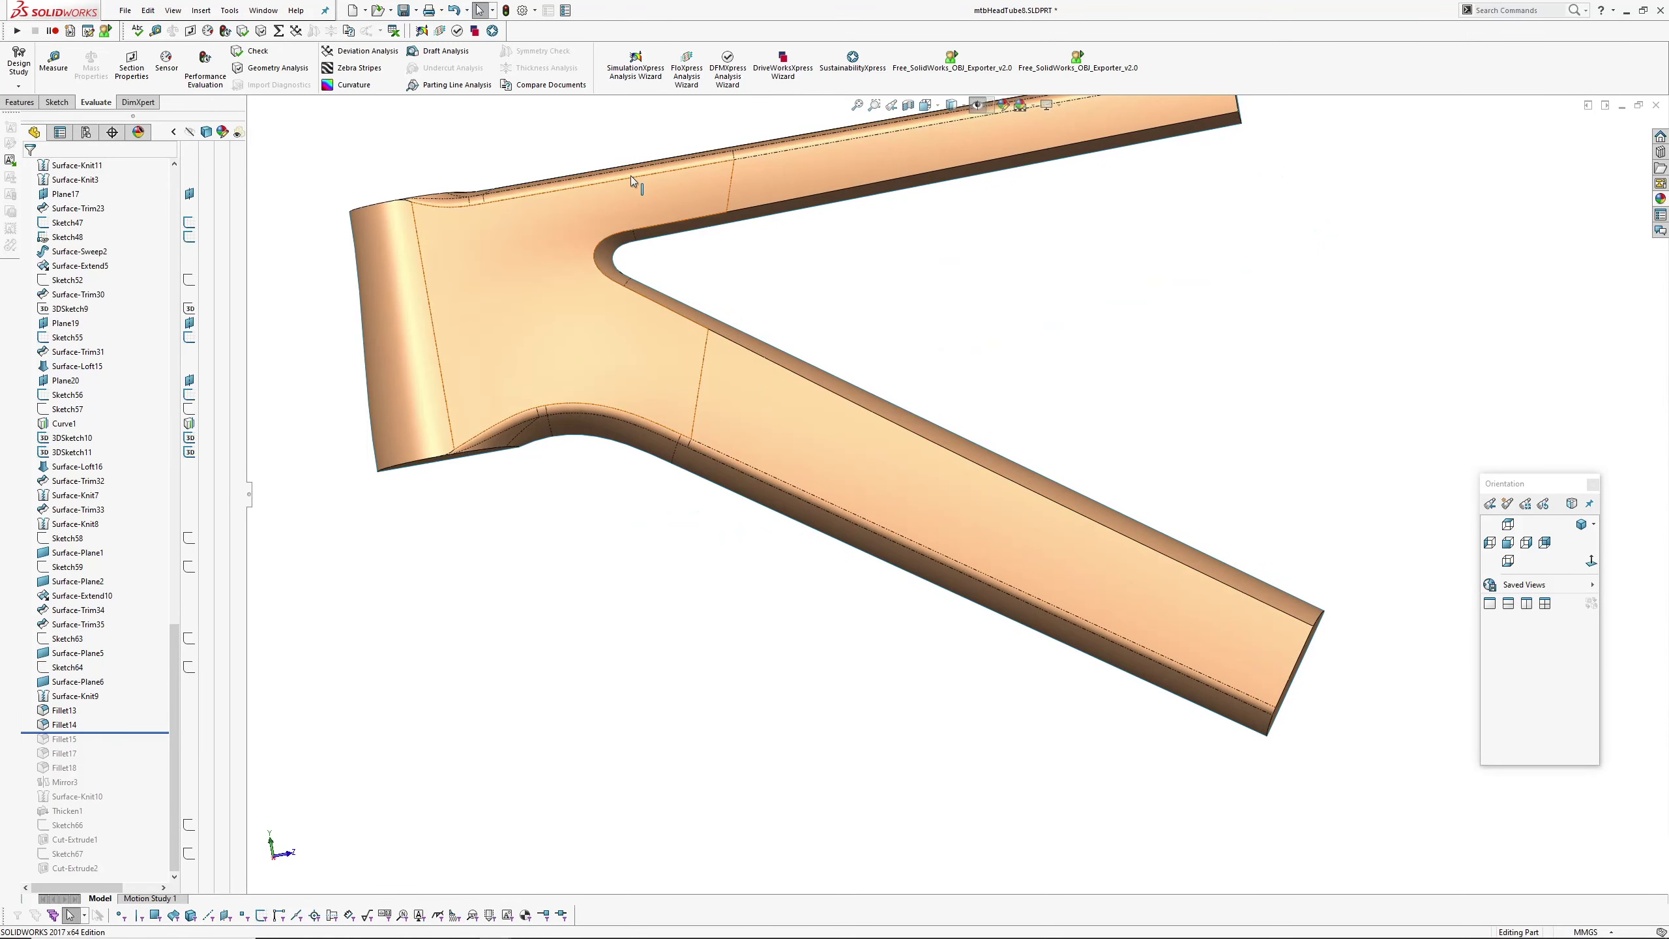
scroll(637, 182, "down", 1)
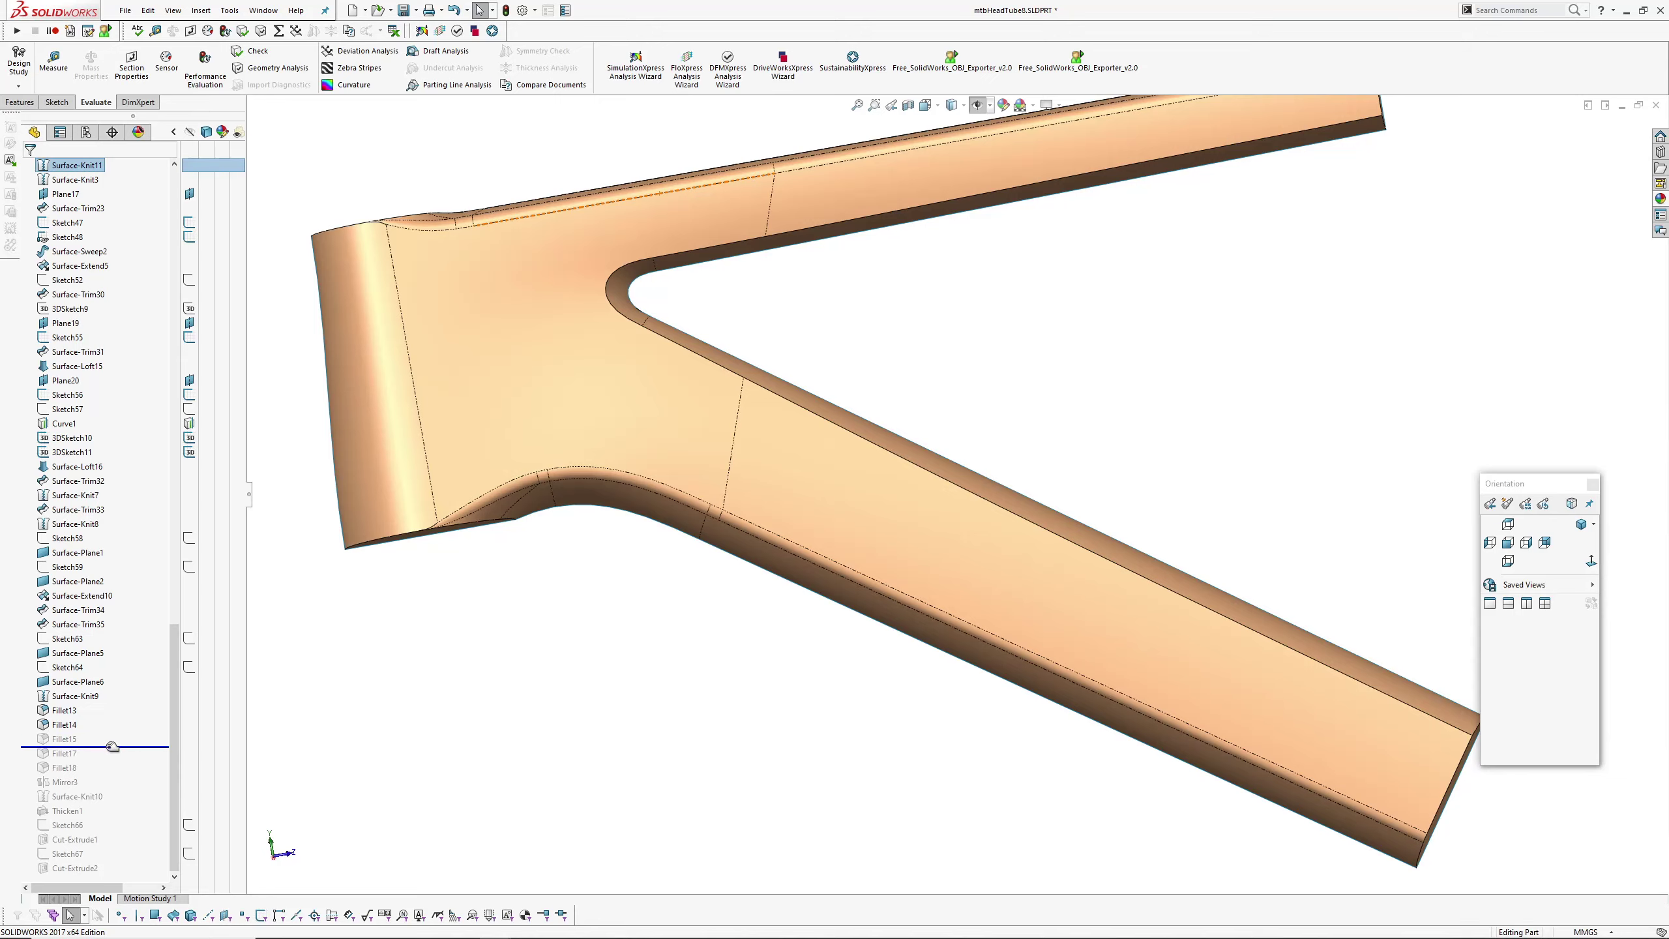
middle_click_drag(770, 373, 675, 422)
scroll(617, 340, "down", 3)
middle_click_drag(617, 340, 649, 269)
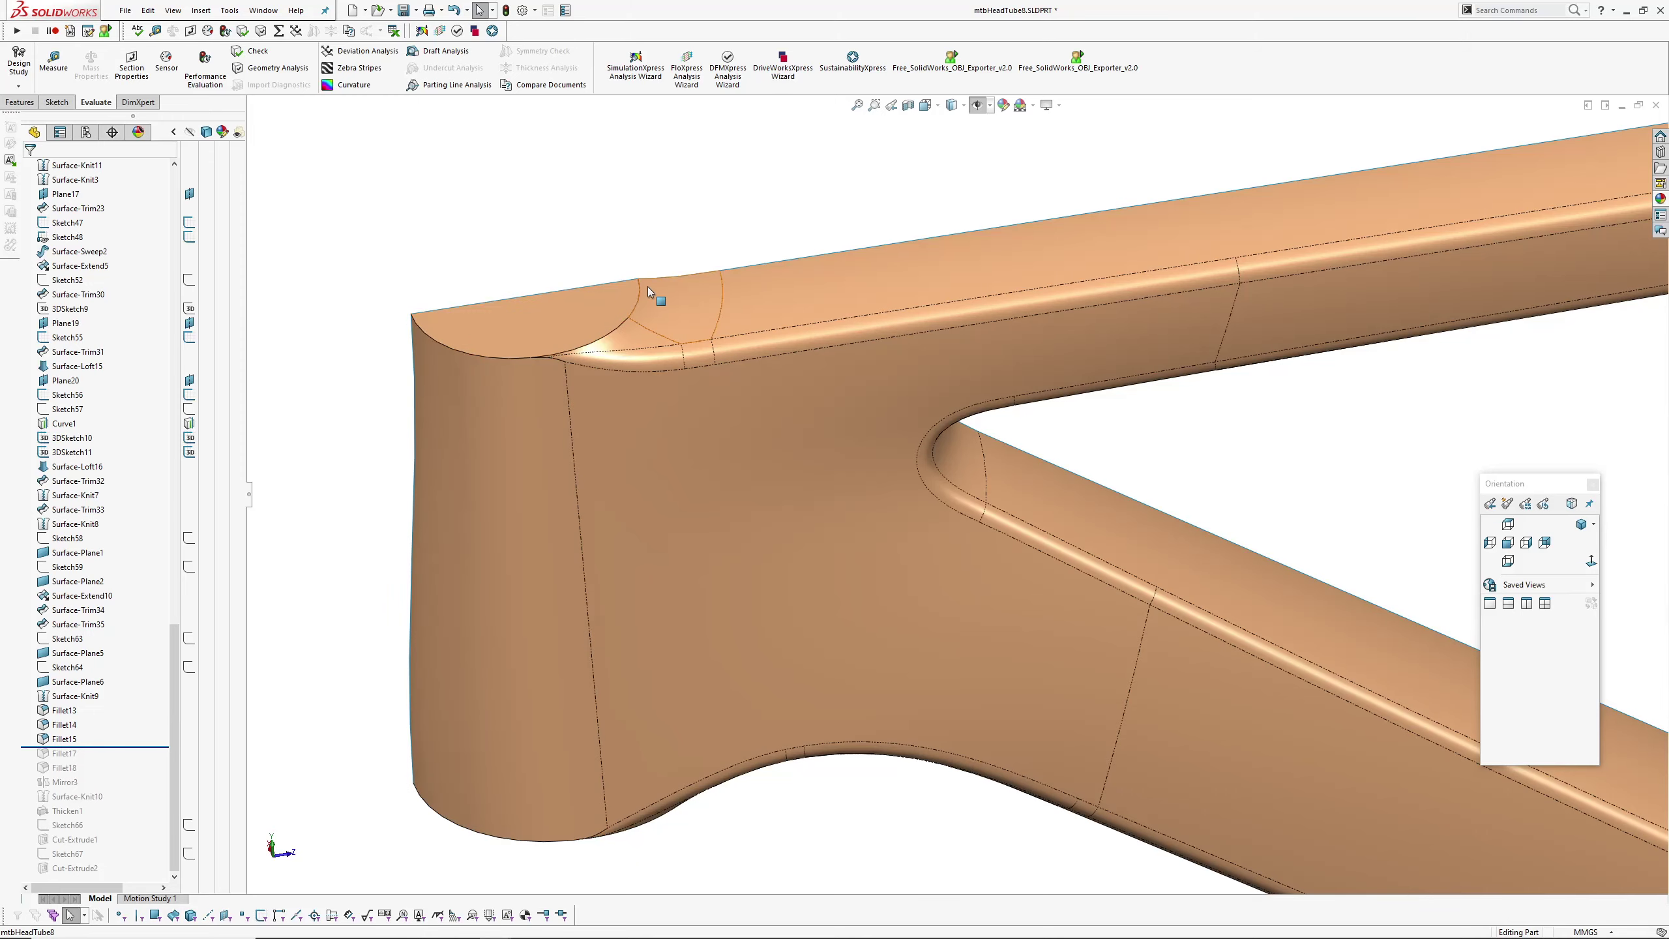
scroll(606, 338, "down", 4)
middle_click_drag(627, 375, 648, 294)
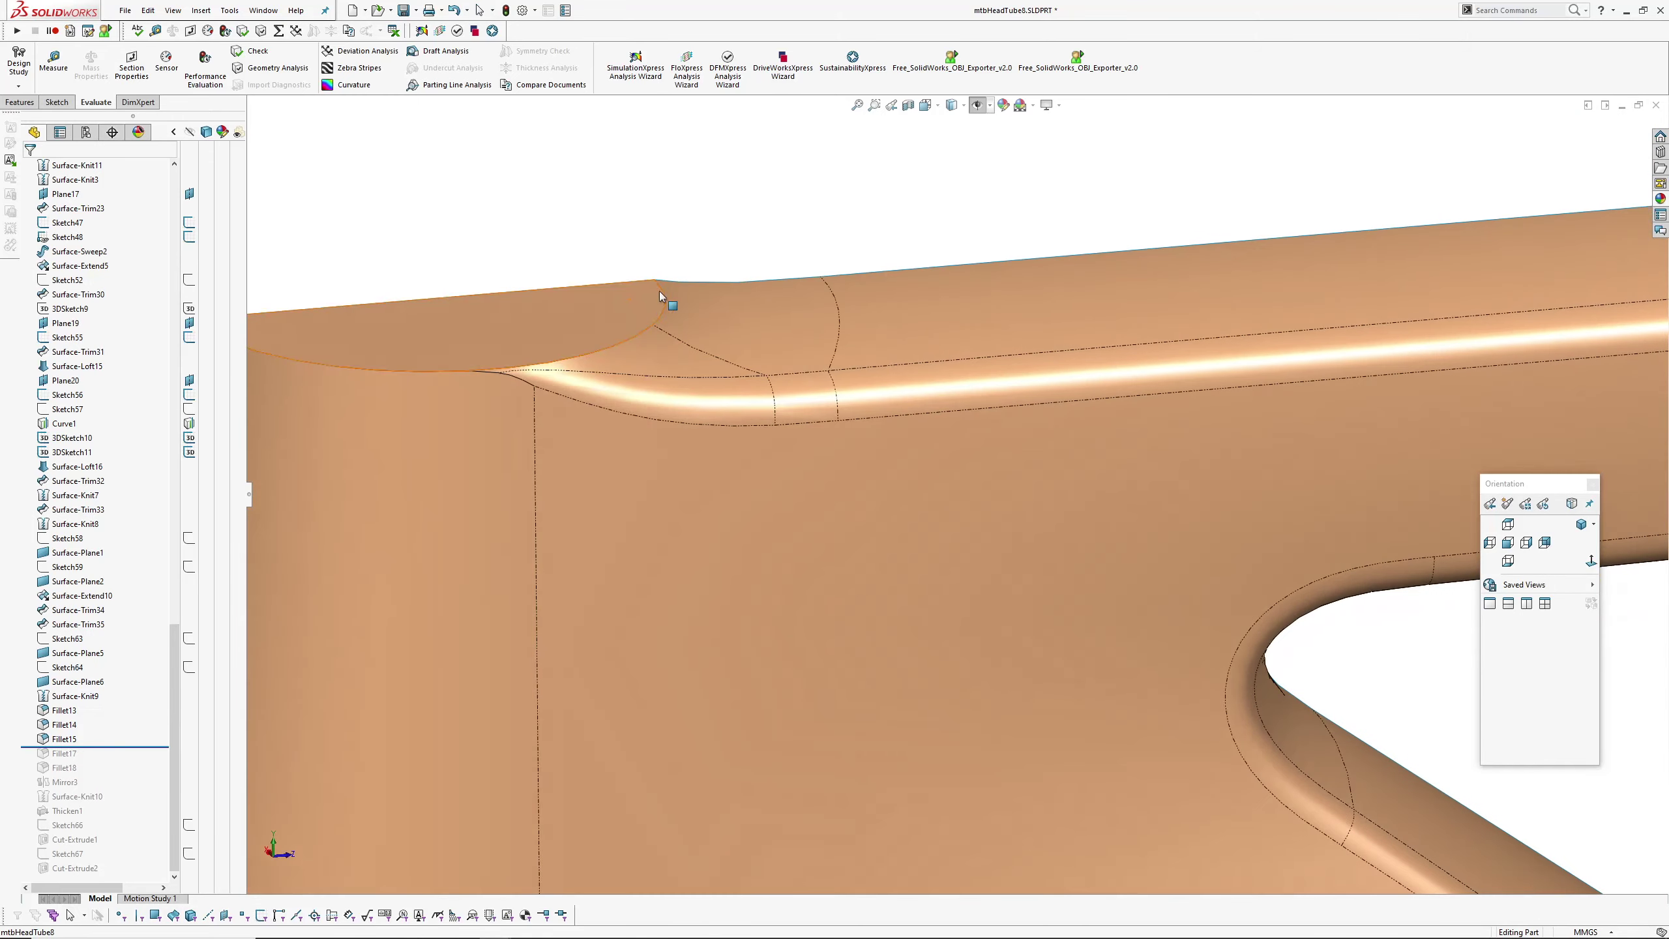
middle_click_drag(537, 388, 670, 440)
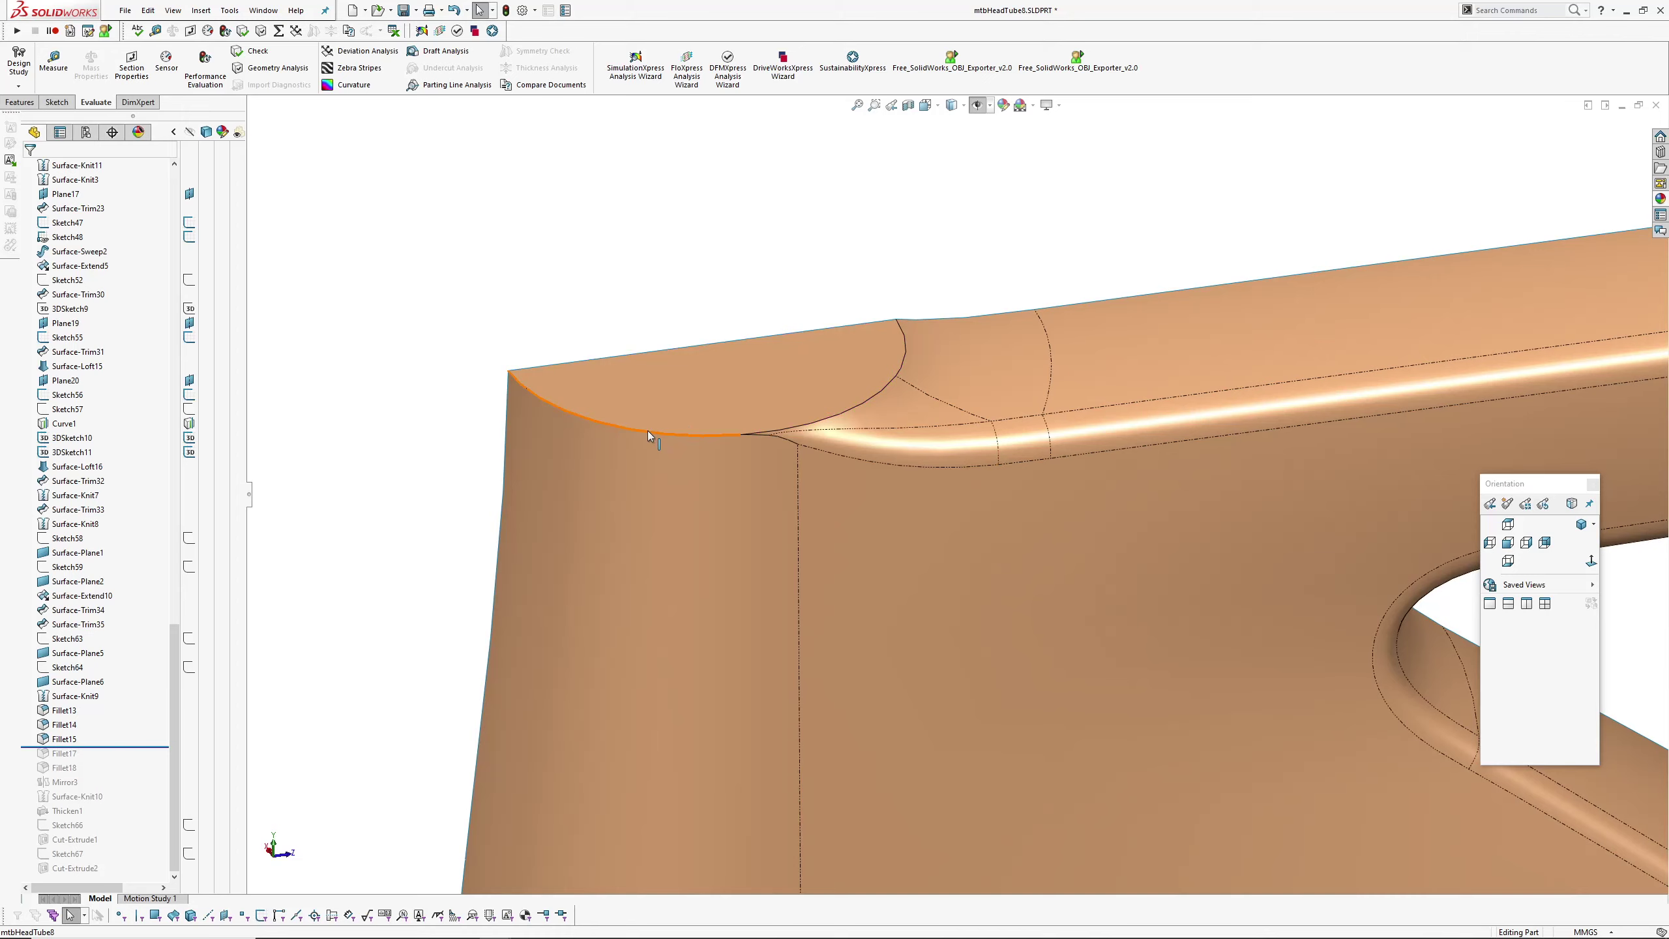
- Highlight the head tube's upper rim edge, roll the history forward past Fillet17, and view the rounded rim
left_click(648, 433)
left_click(445, 475)
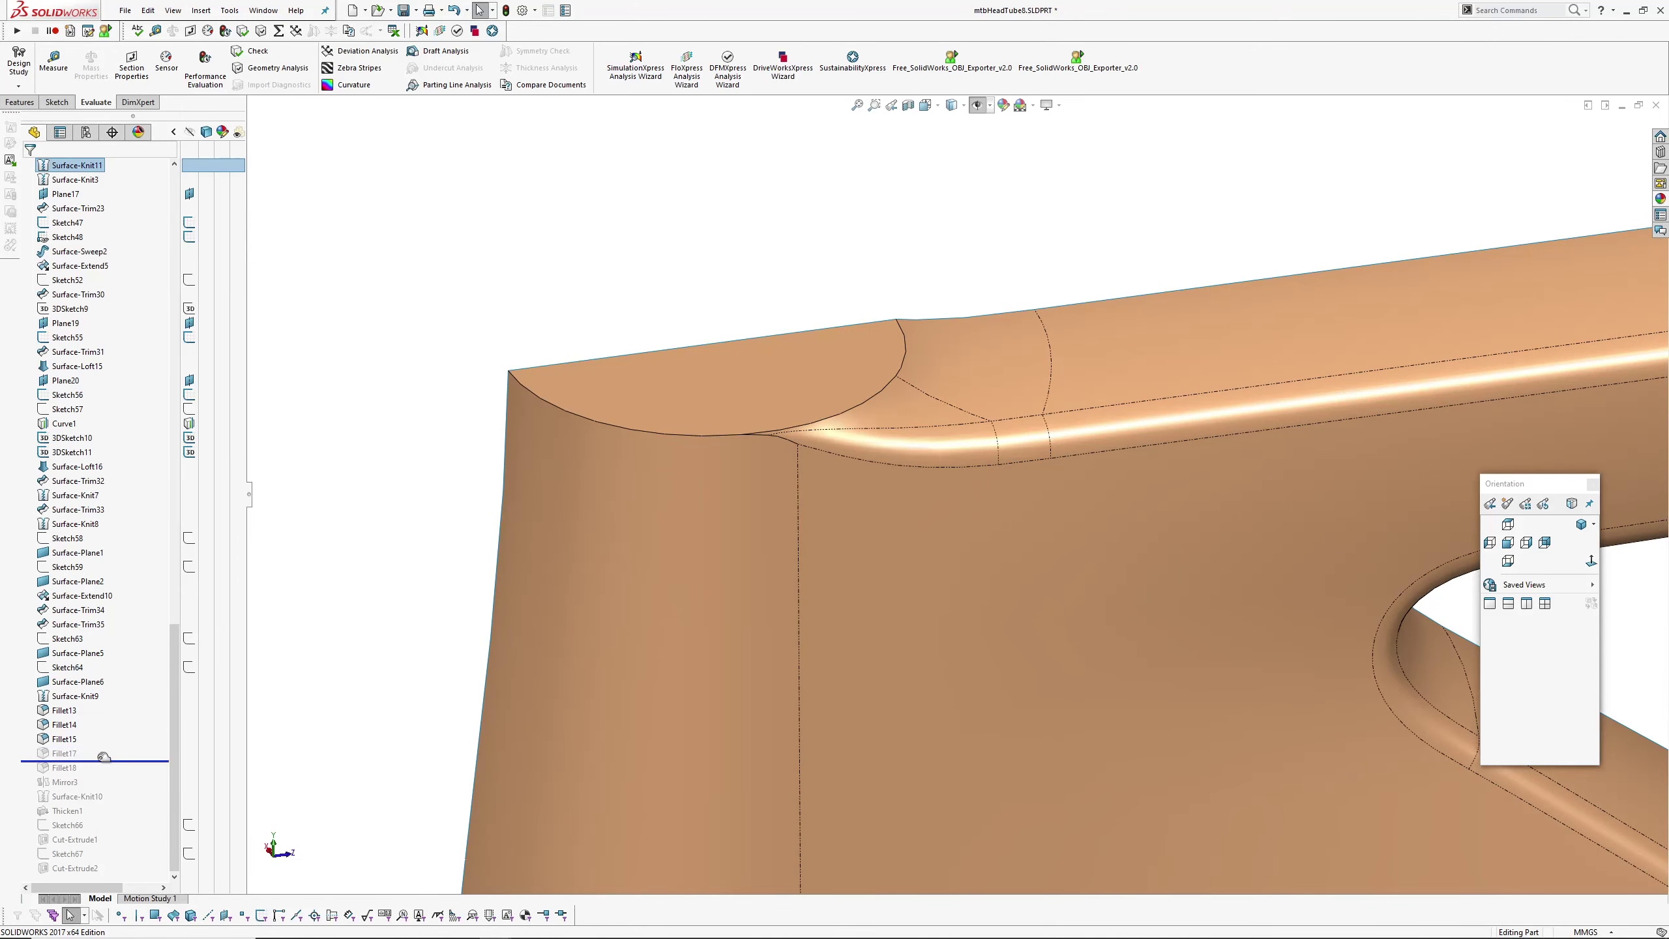
scroll(689, 468, "up", 4)
scroll(905, 450, "down", 3)
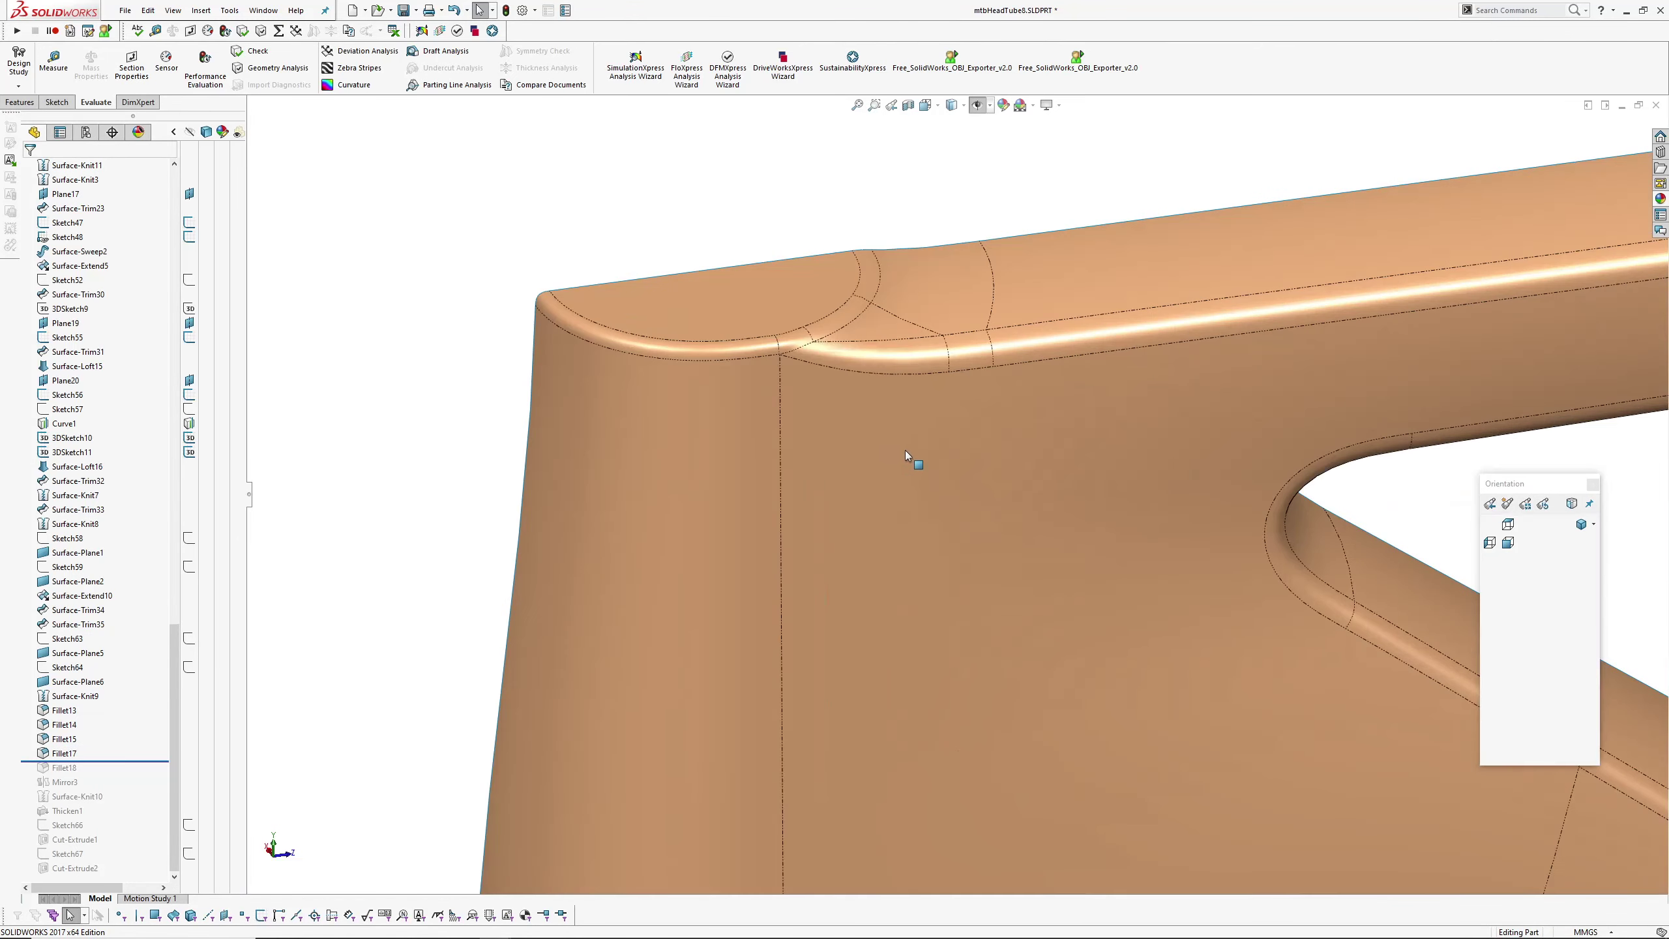
- Open Fillet17 for editing, switch its fillet method to Symmetric, and inspect the preview at the head tube's upper rim
left_click(73, 753)
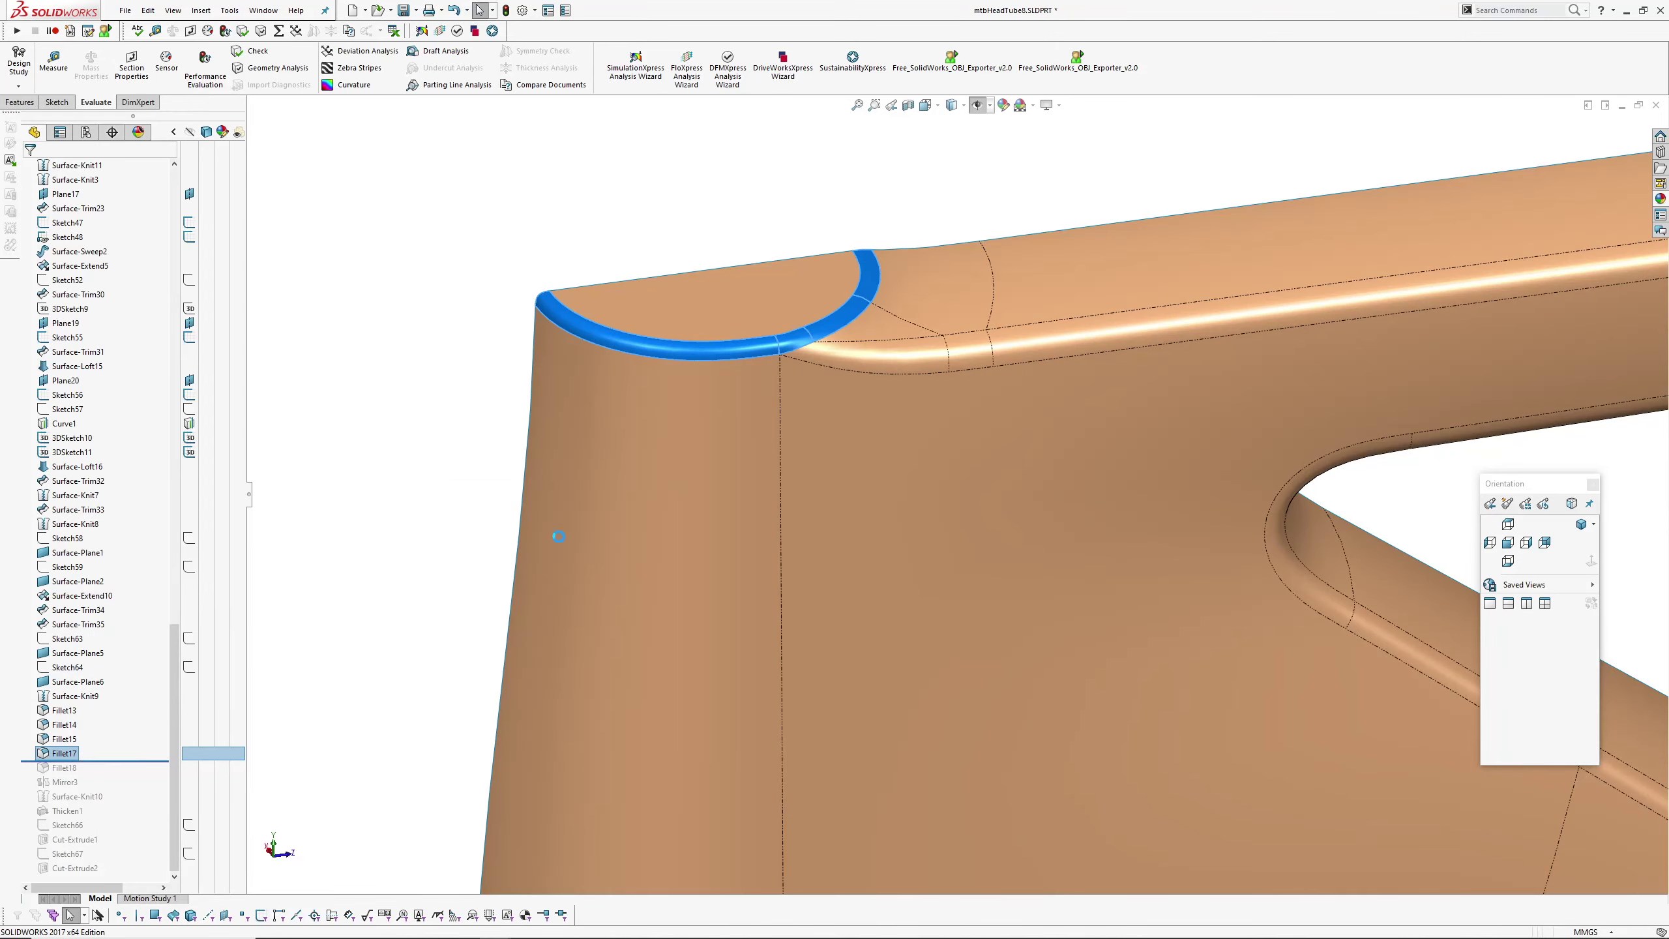
scroll(921, 328, "down", 1)
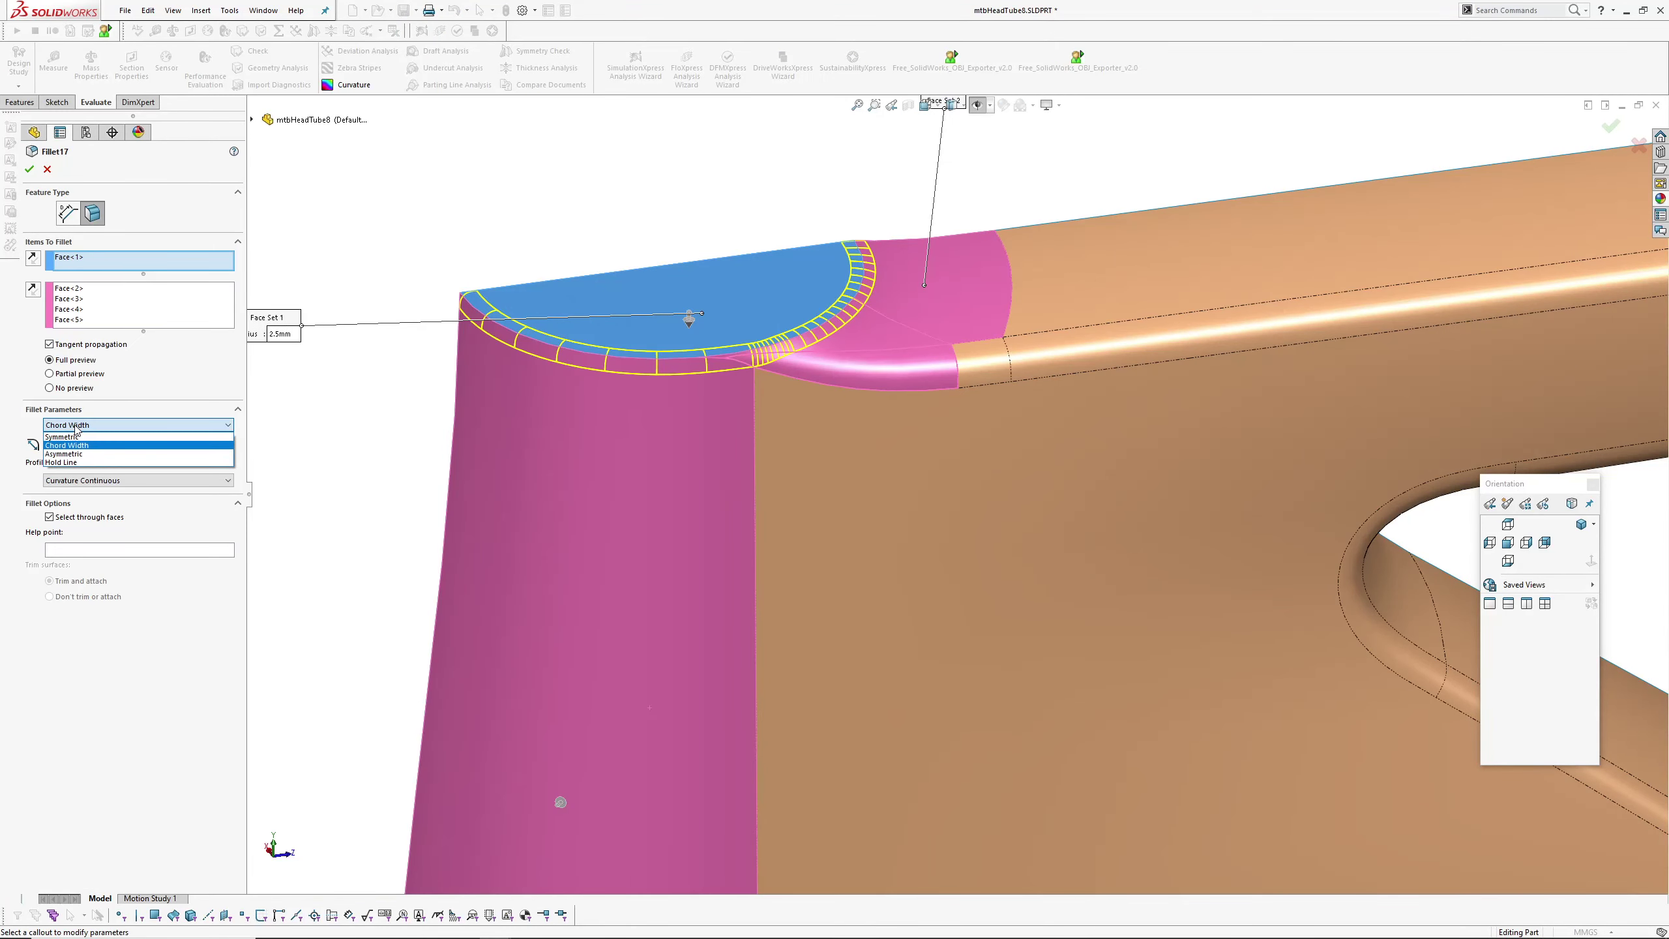
left_click(73, 437)
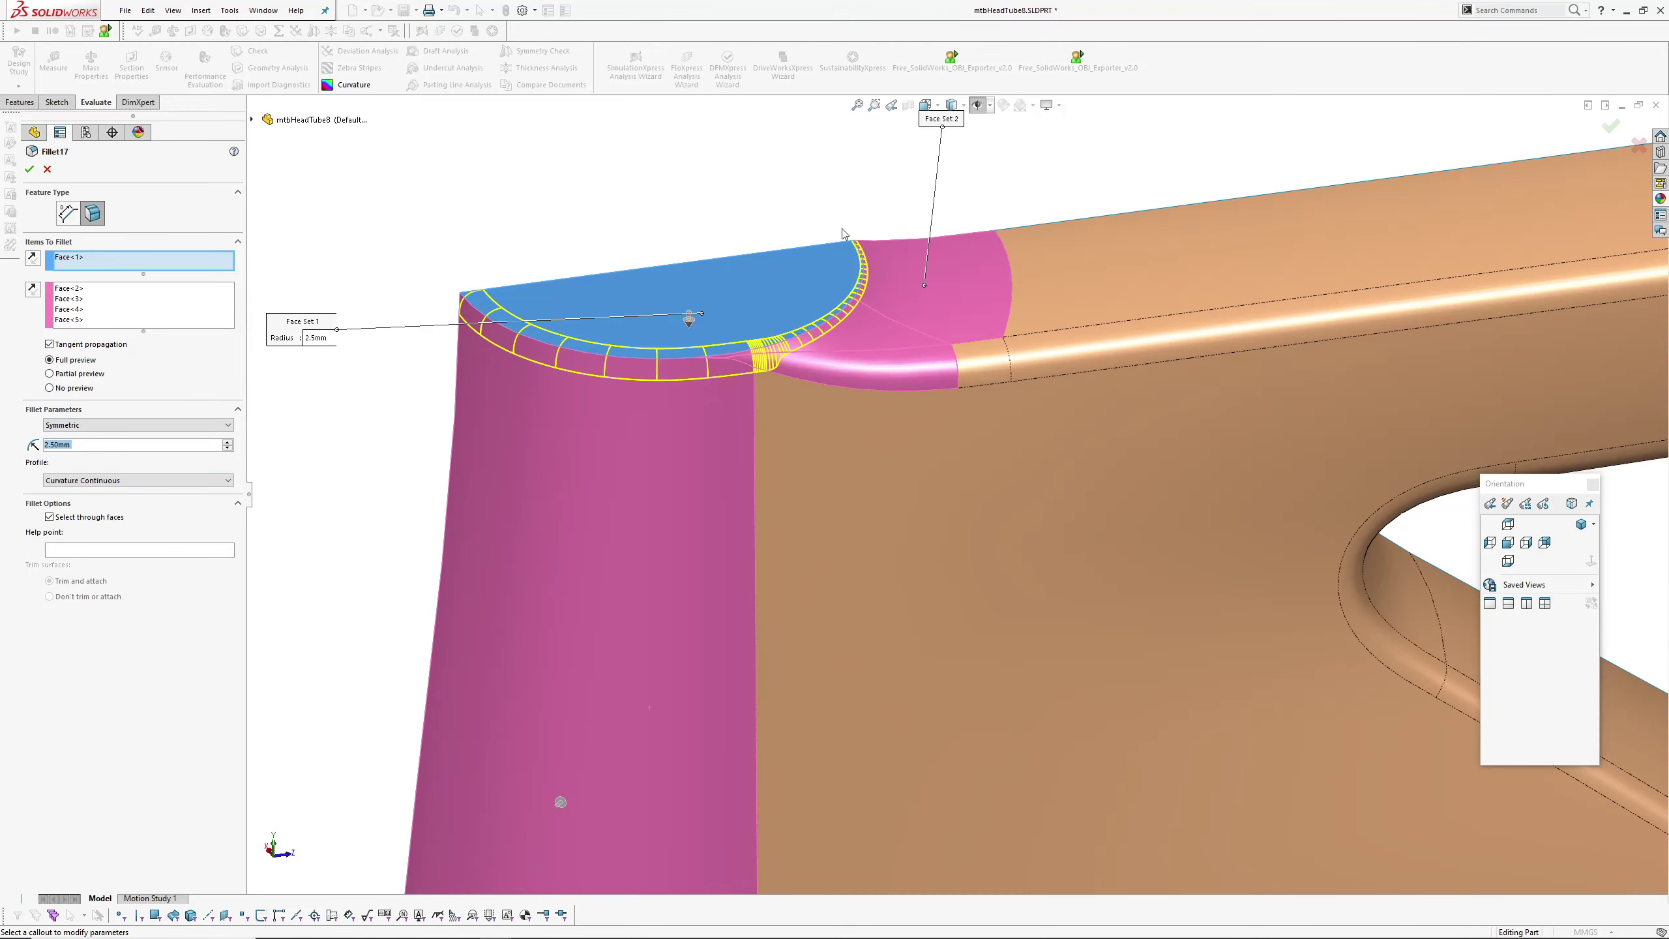
scroll(687, 342, "down", 3)
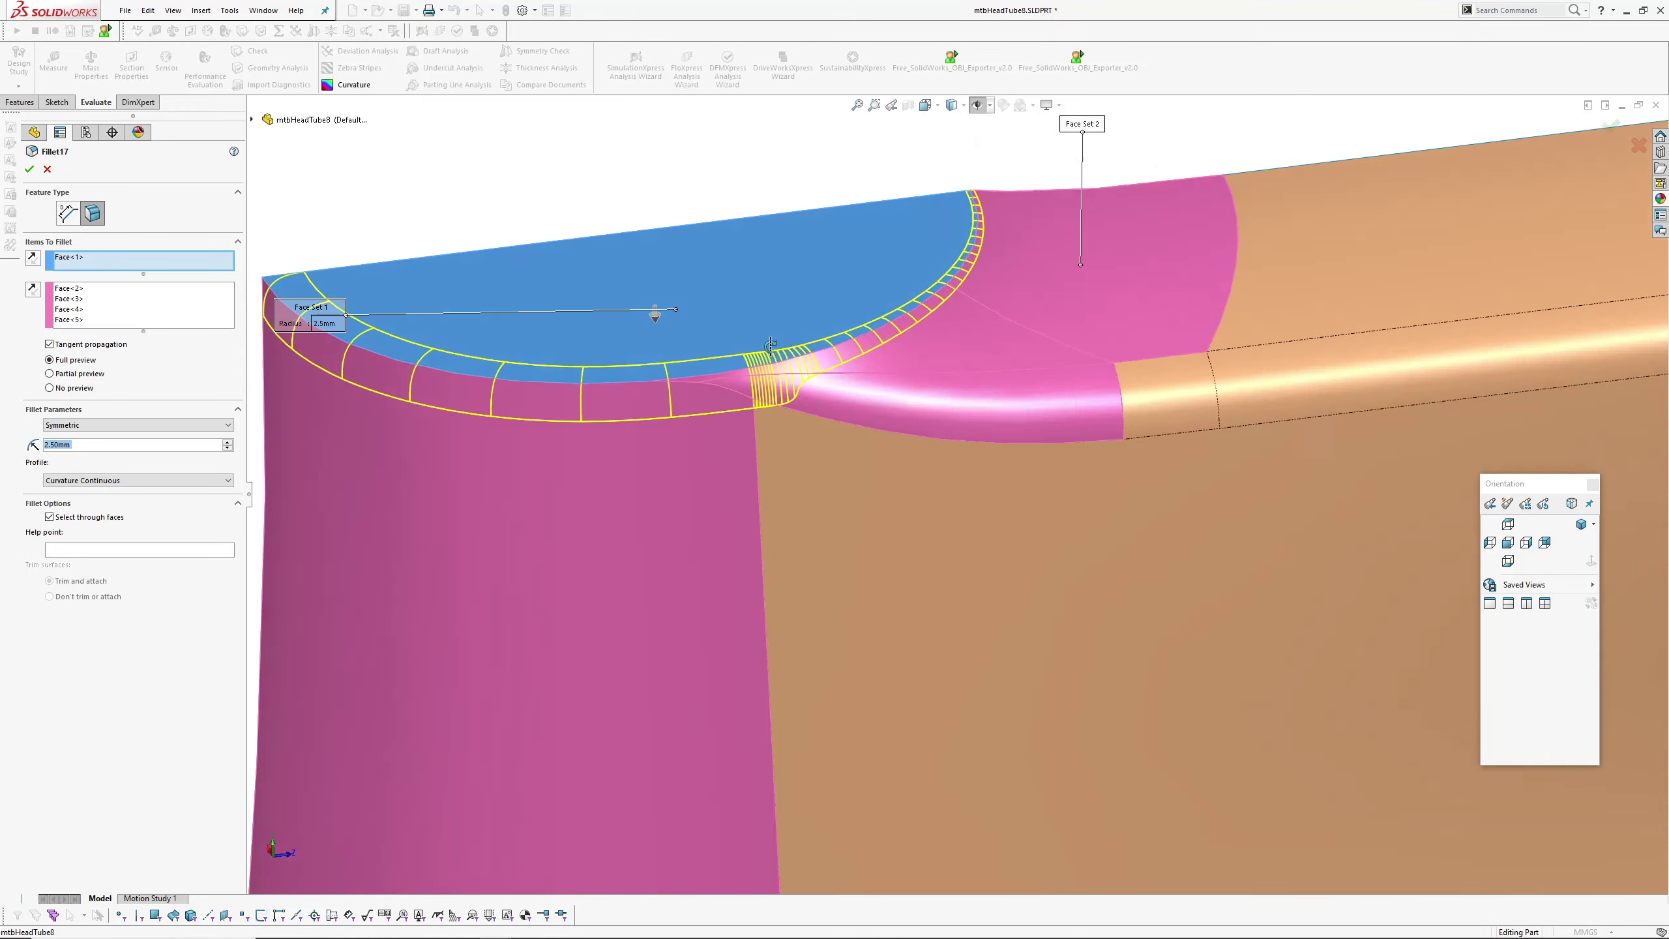
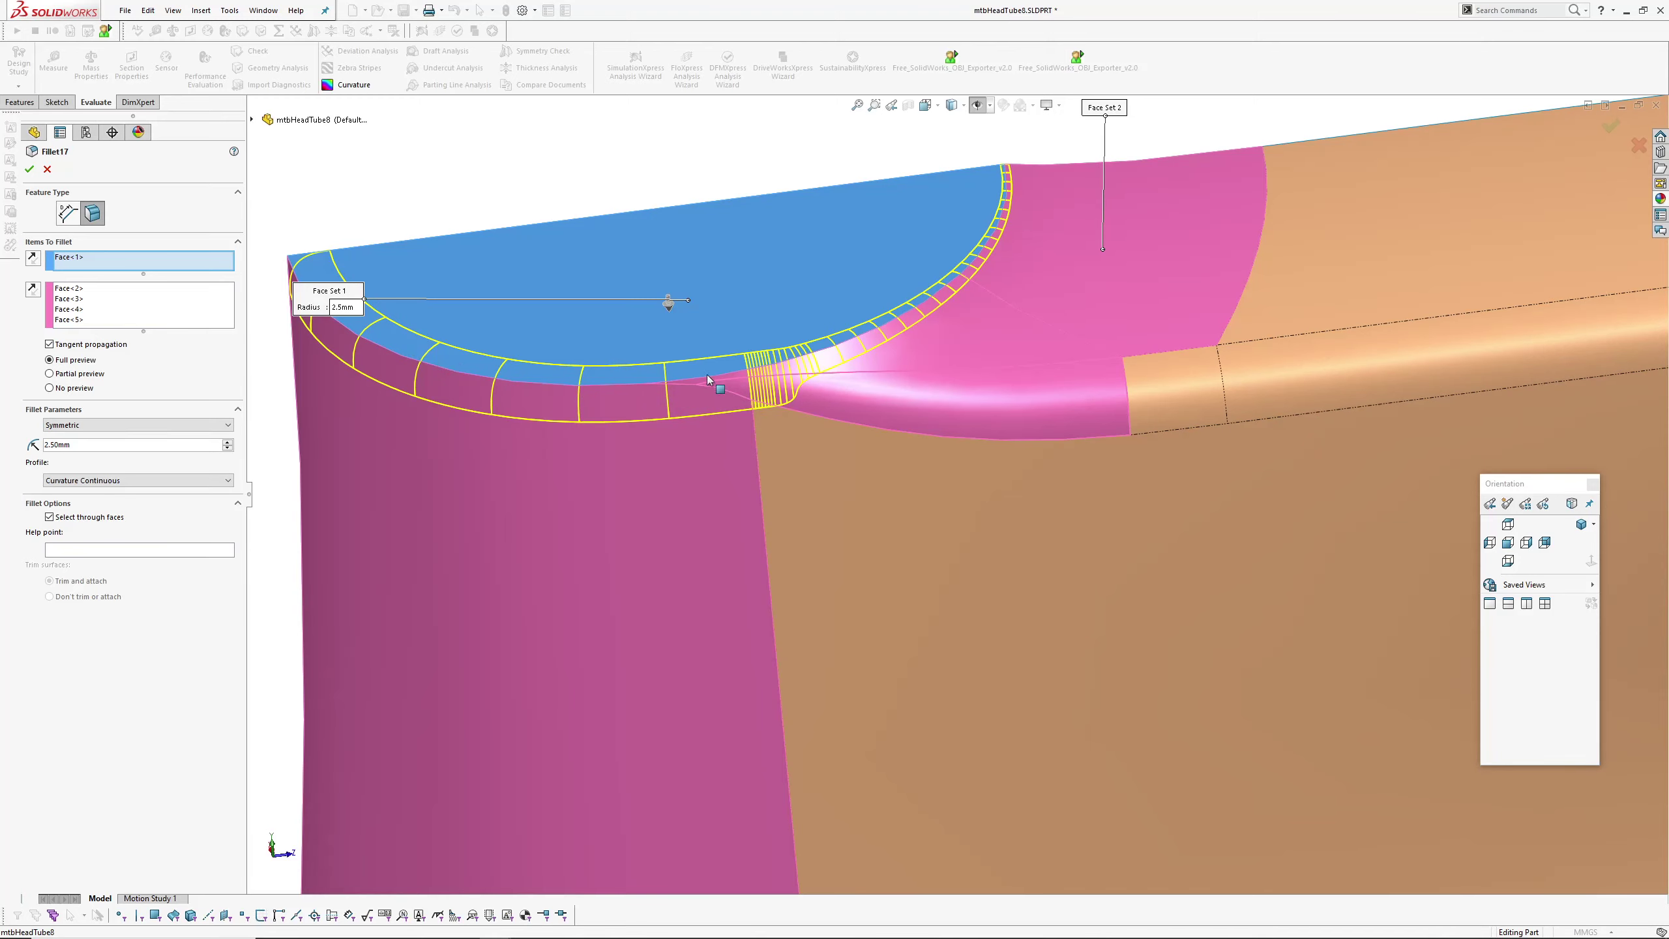
- Switch Fillet17 back to Chord Width, examine the preview around the upper rim, and cancel the feature edit
left_click(73, 426)
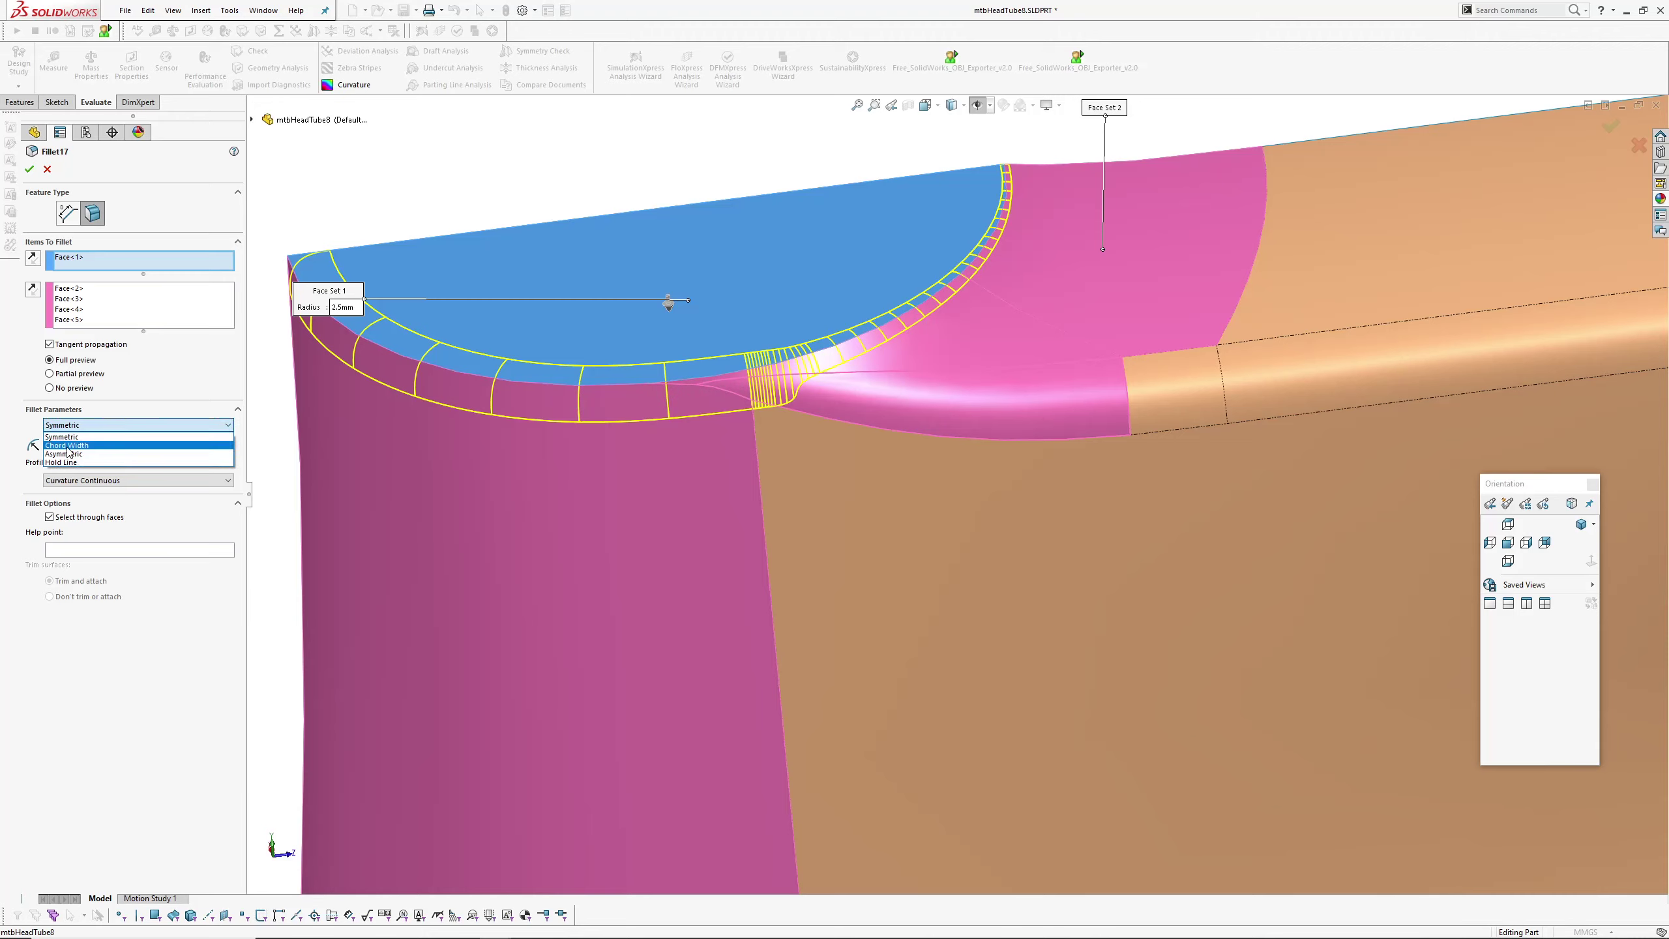
left_click(67, 445)
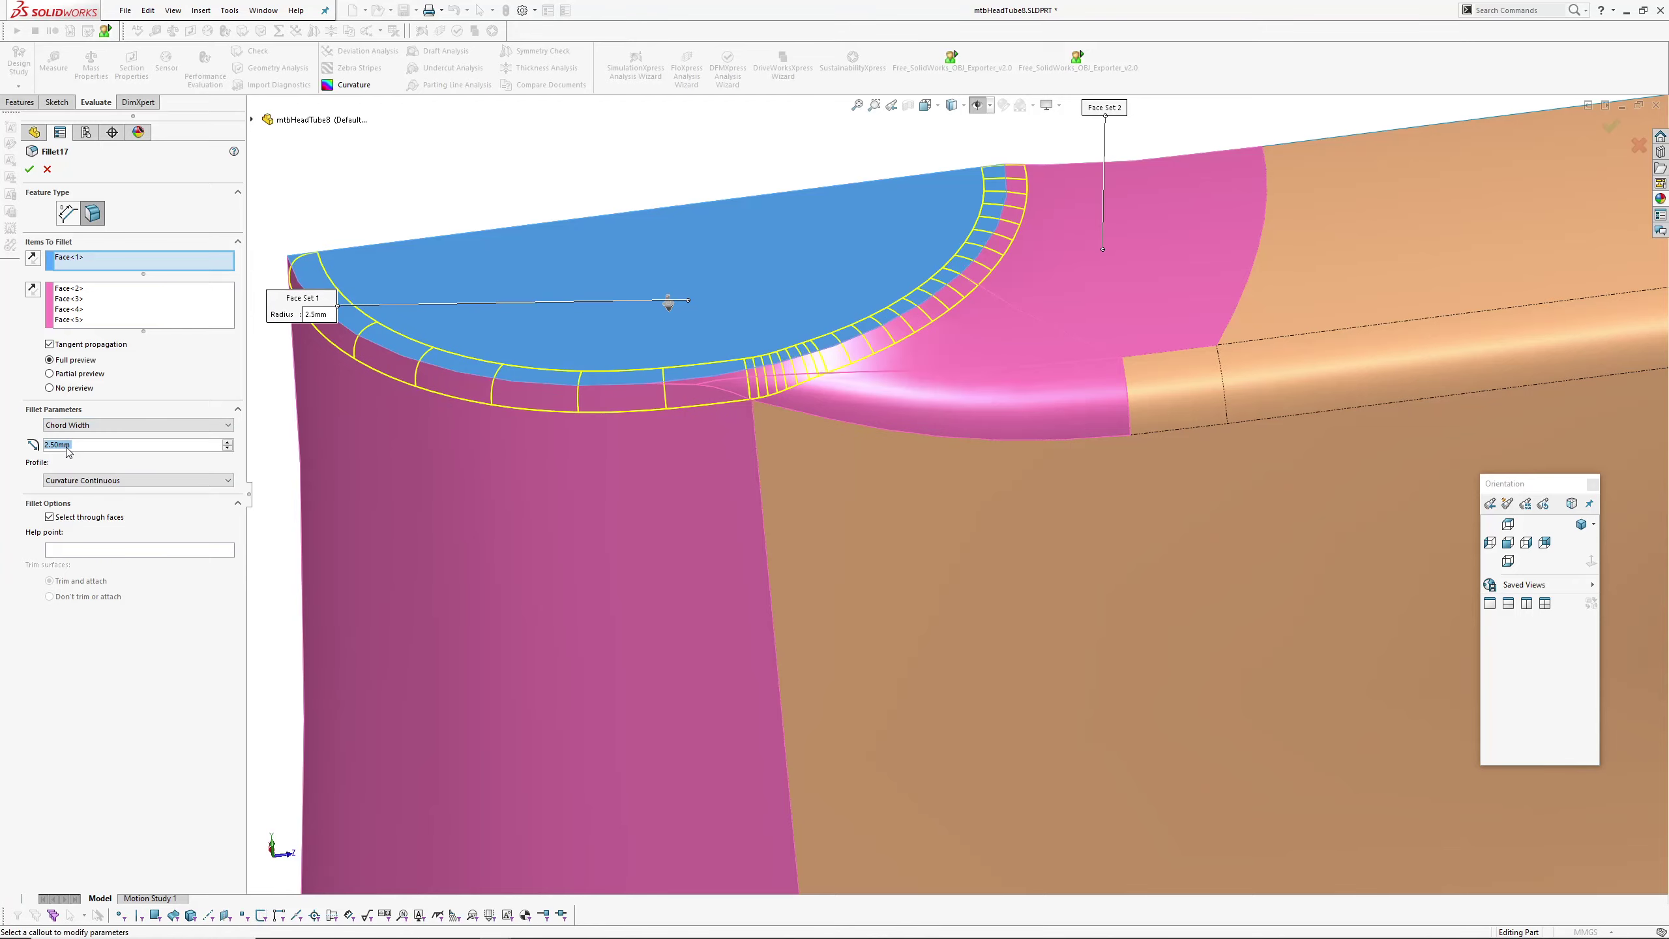
middle_click_drag(893, 326, 892, 559)
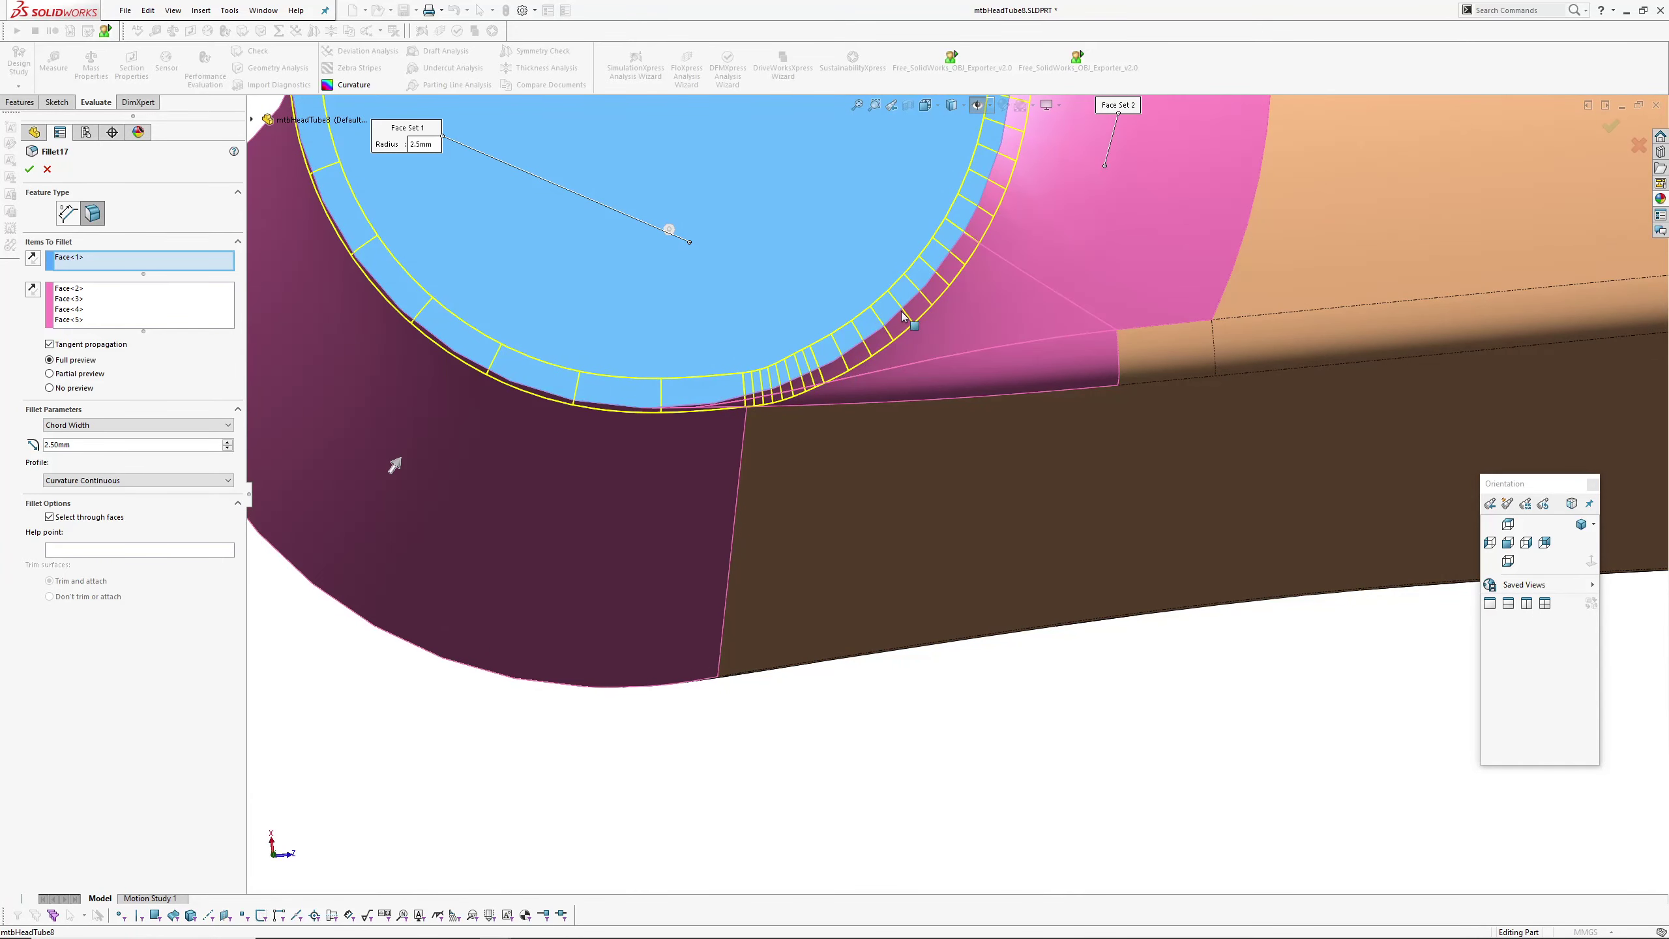
scroll(901, 315, "up", 3)
middle_click_drag(870, 359, 855, 238)
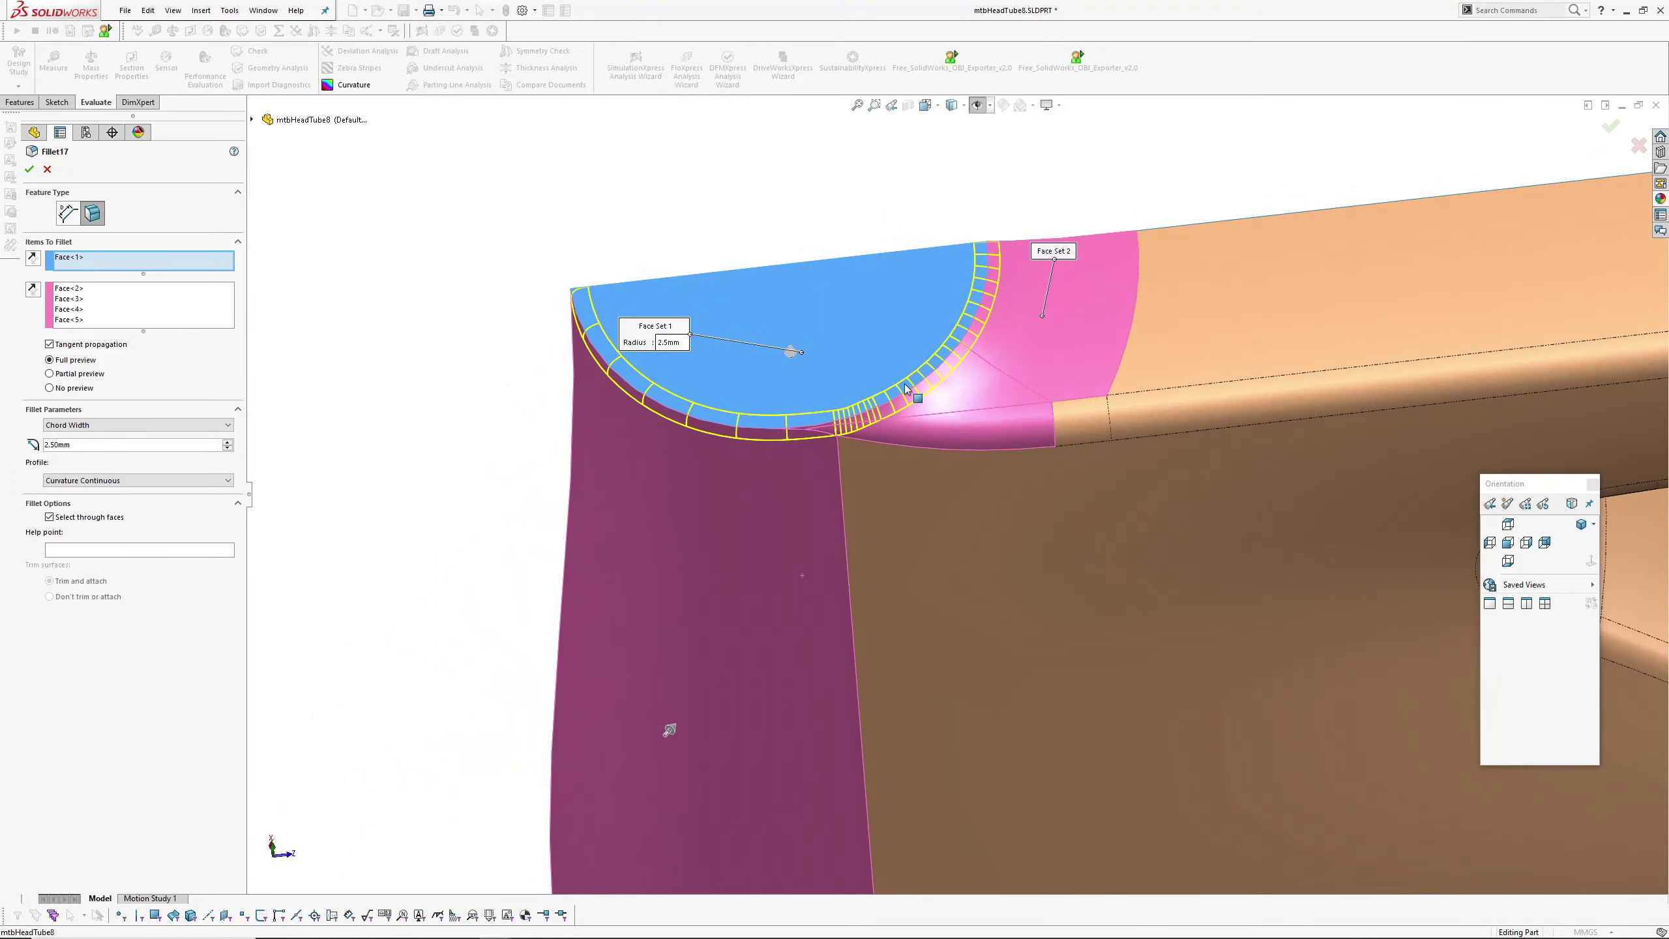
left_click(48, 170)
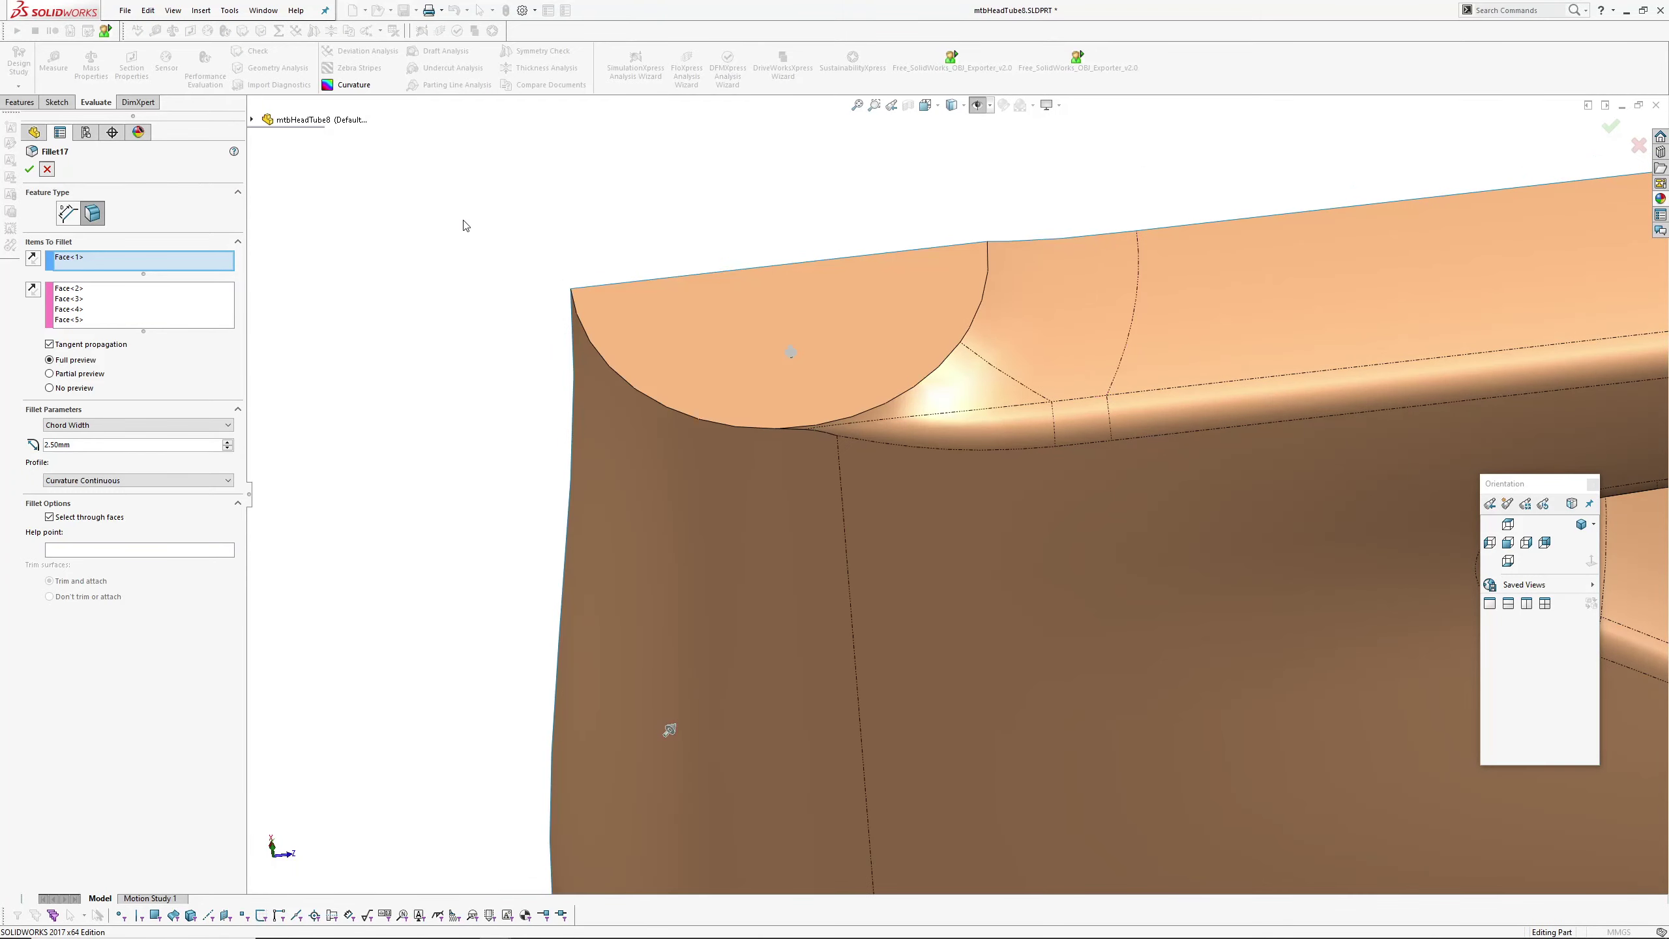
- Roll the feature history forward past Fillet18 and view the lower rim of the head tube
middle_click_drag(499, 515, 579, 447)
scroll(580, 447, "up", 4)
middle_click_drag(745, 474, 680, 386, "ctrl")
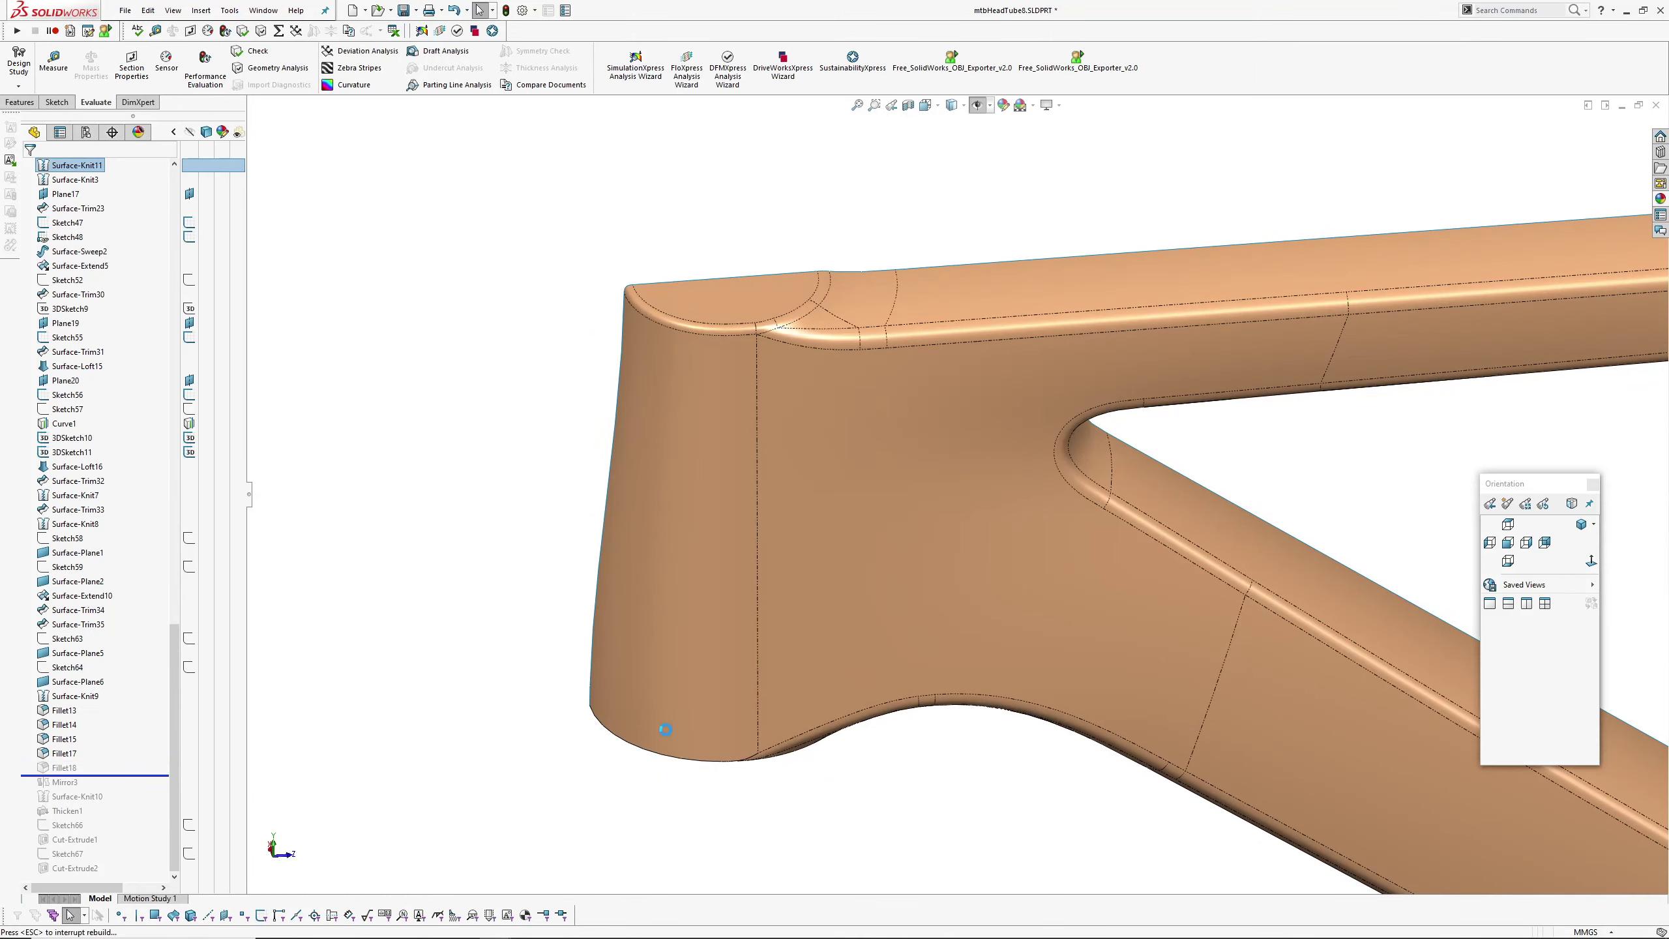
scroll(782, 495, "up", 3)
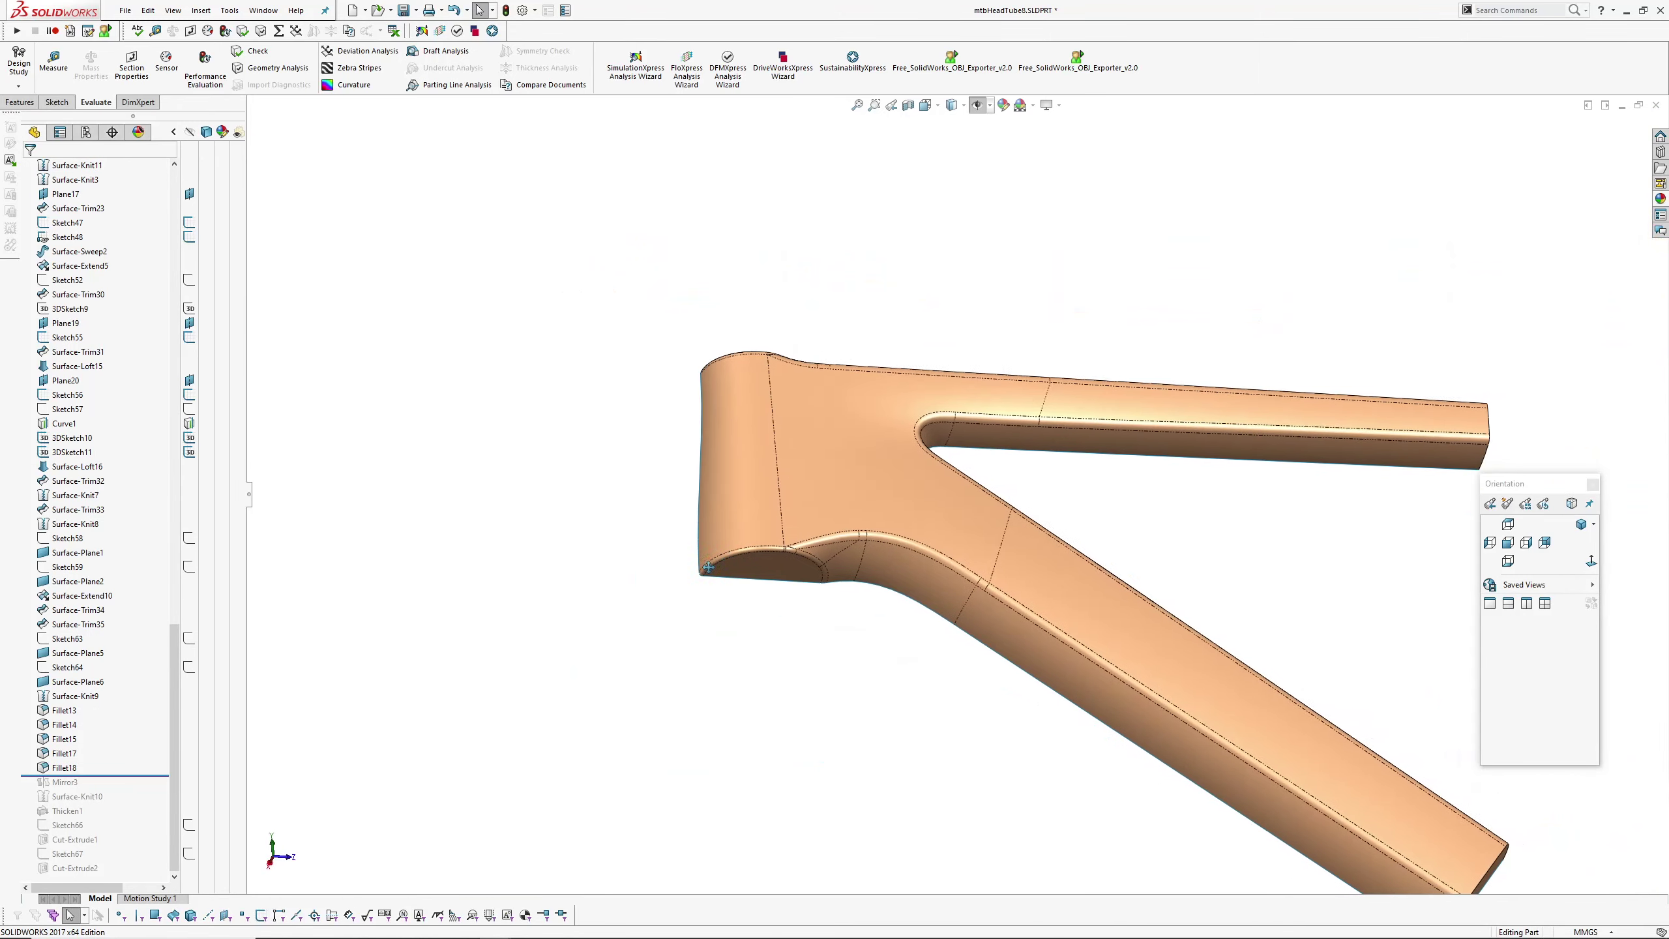
- Roll the feature history forward to the end past Cut-Extrude2 and view the mirrored, thickened and cut frame junction
left_click_drag(145, 775, 118, 893)
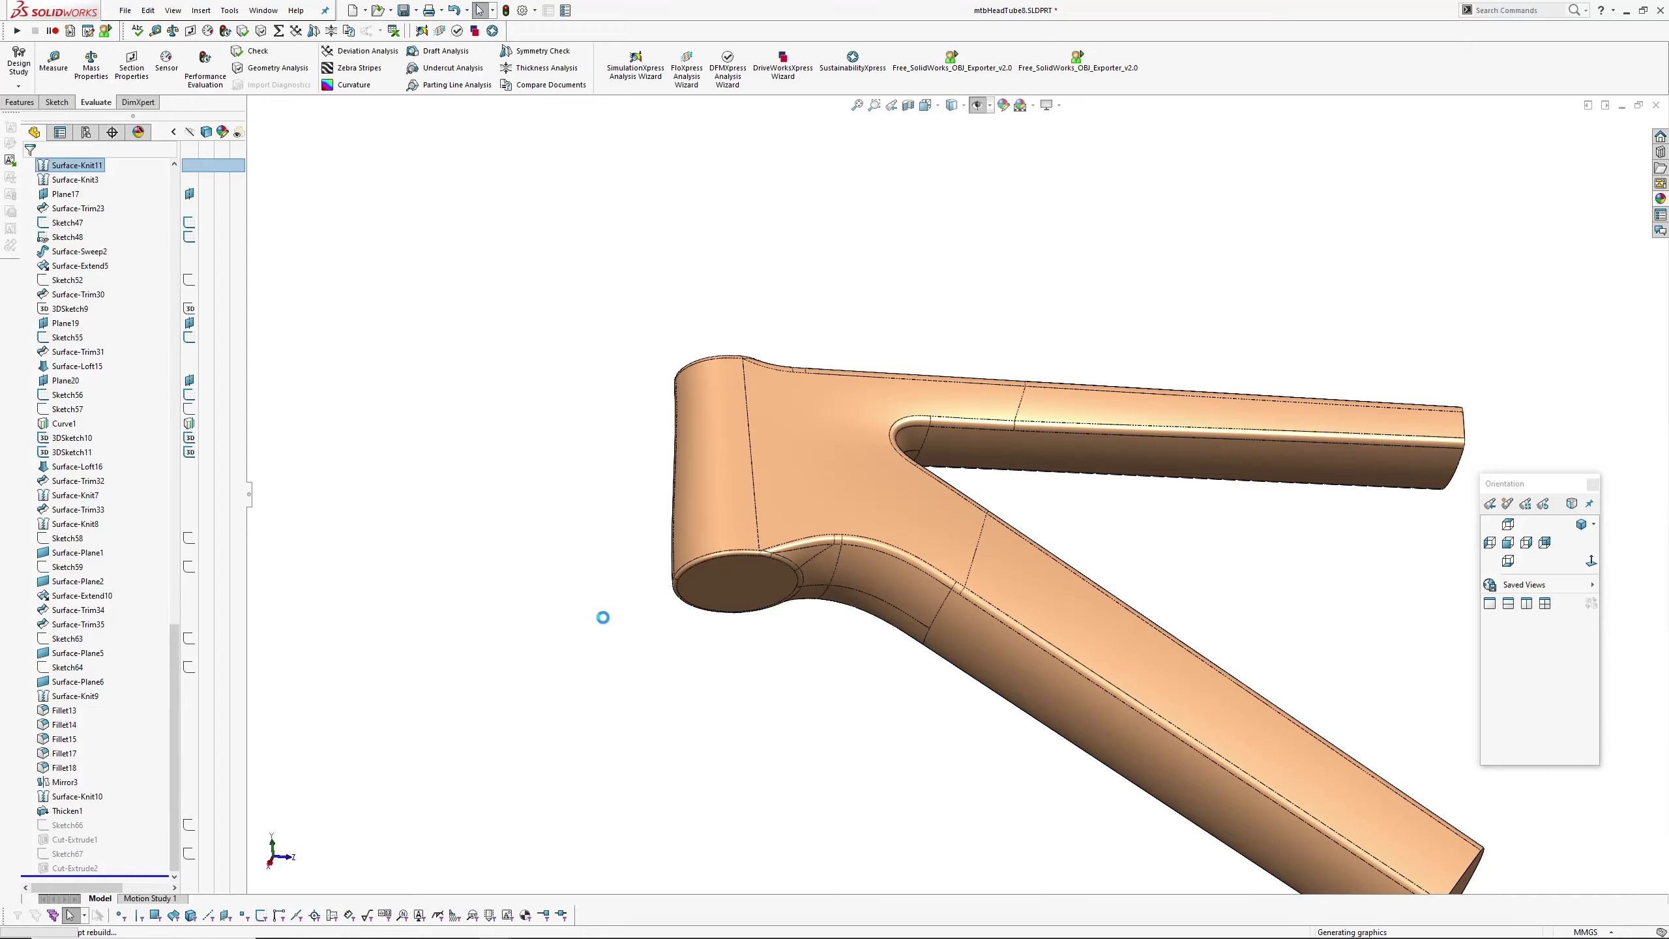
scroll(978, 563, "up", 1)
middle_click_drag(920, 585, 843, 631)
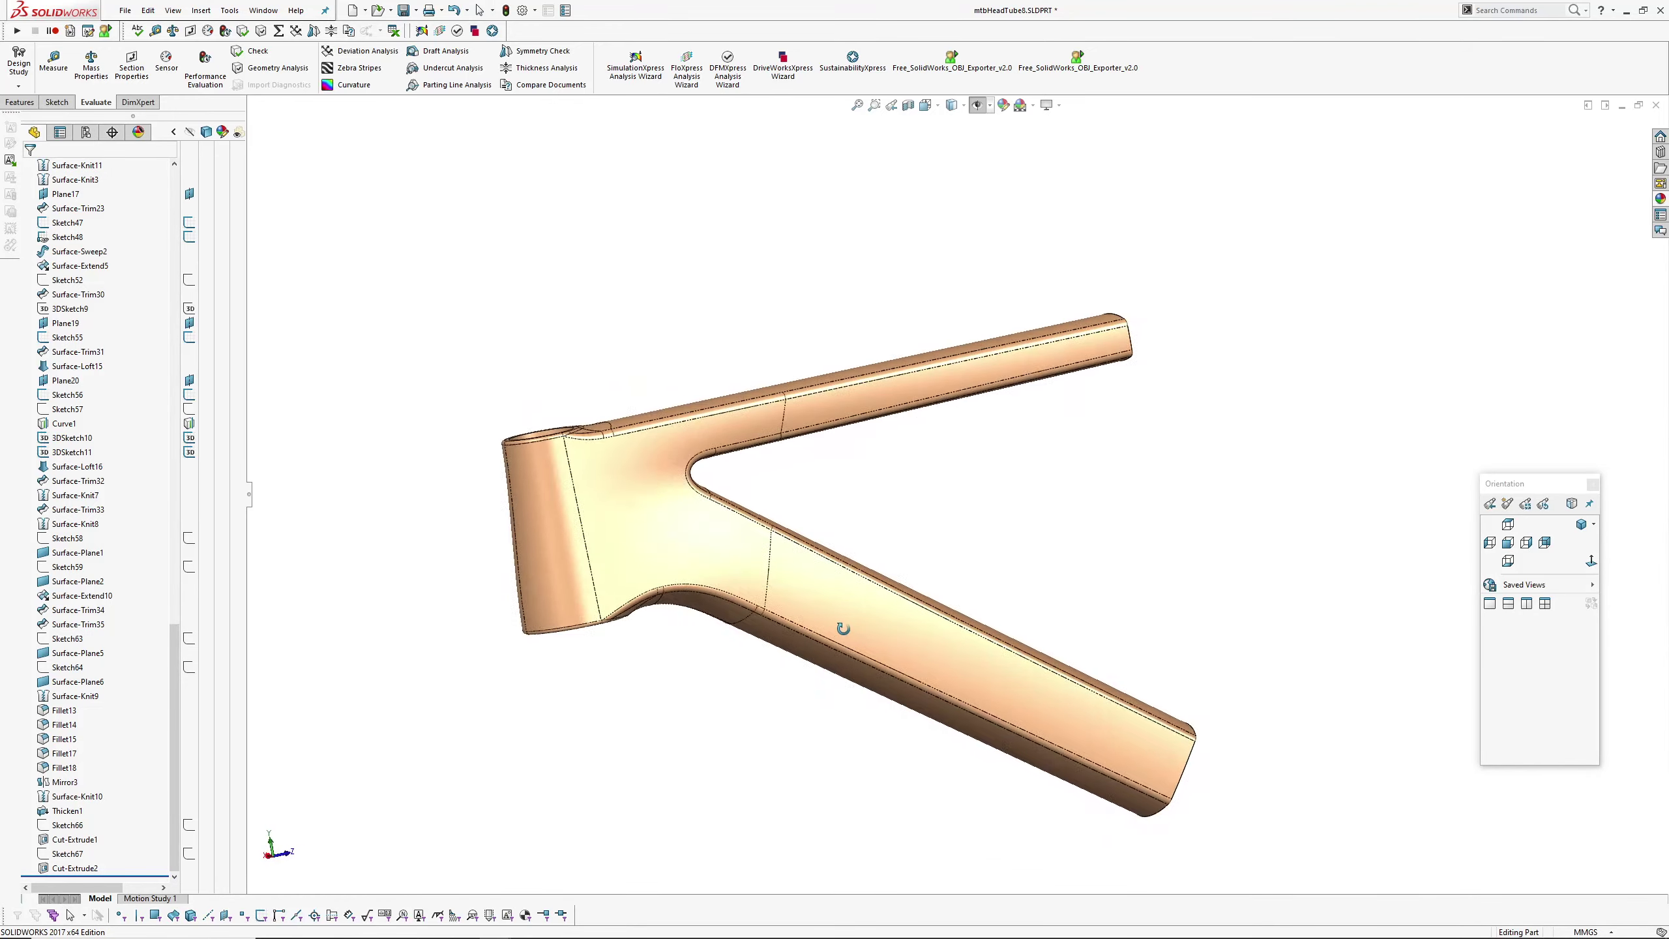
scroll(743, 526, "down", 3)
middle_click_drag(739, 512, 790, 467)
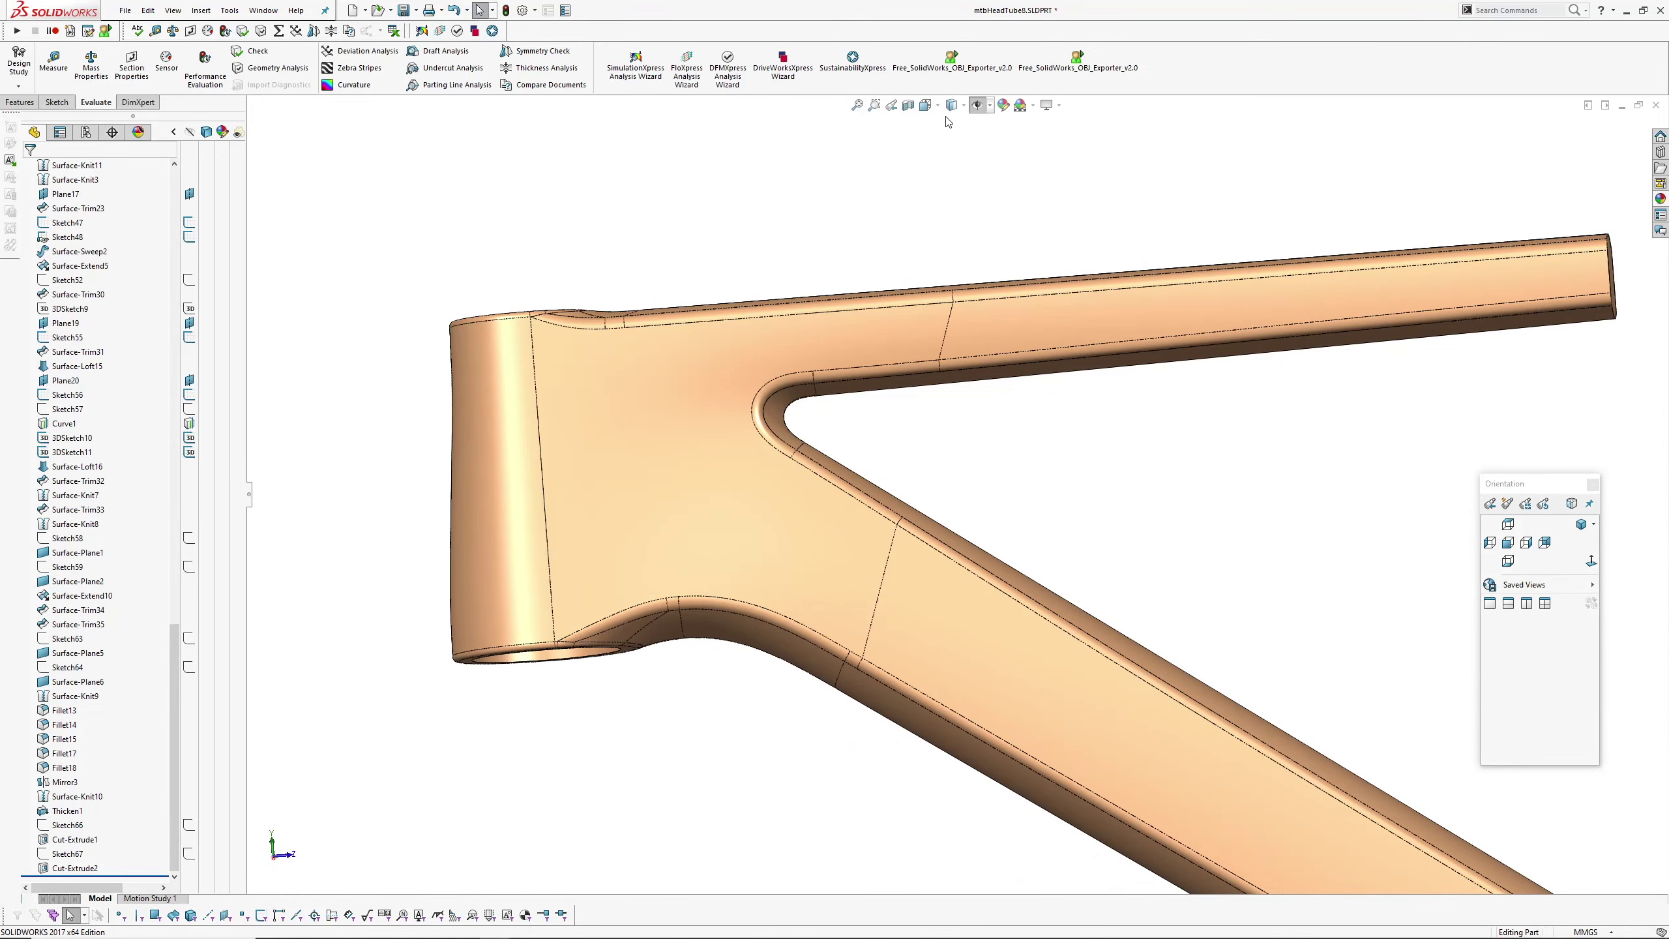
- Display the model shaded without edges and examine the blends between the head tube, top tube and down tube
left_click(953, 142)
mouse_move(854, 454)
middle_mouse_down()
mouse_move(920, 428)
mouse_move(864, 469)
mouse_move(782, 477)
mouse_move(778, 402)
mouse_move(913, 368)
mouse_move(821, 412)
mouse_move(883, 559)
mouse_move(979, 541)
mouse_move(848, 286)
mouse_move(986, 466)
mouse_move(939, 410)
mouse_move(919, 460)
mouse_move(885, 484)
mouse_move(967, 613)
mouse_move(936, 485)
mouse_move(949, 450)
mouse_move(933, 566)
middle_mouse_up()
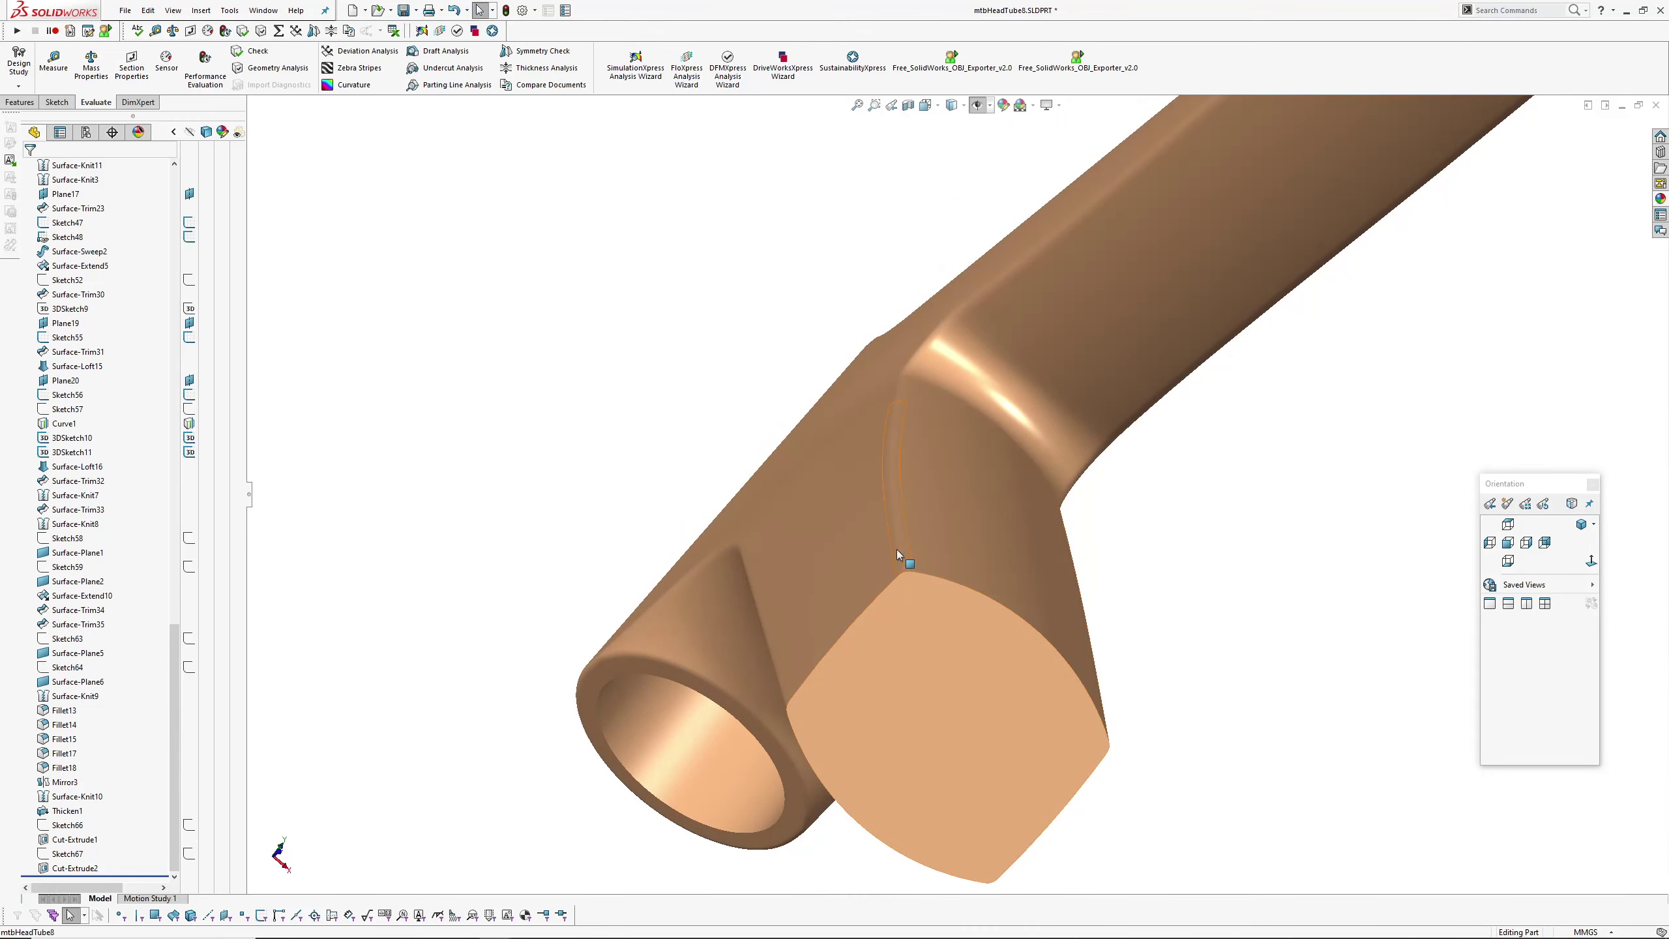
middle_click_drag(903, 375, 911, 424)
scroll(782, 392, "down", 2)
middle_click_drag(767, 385, 692, 450)
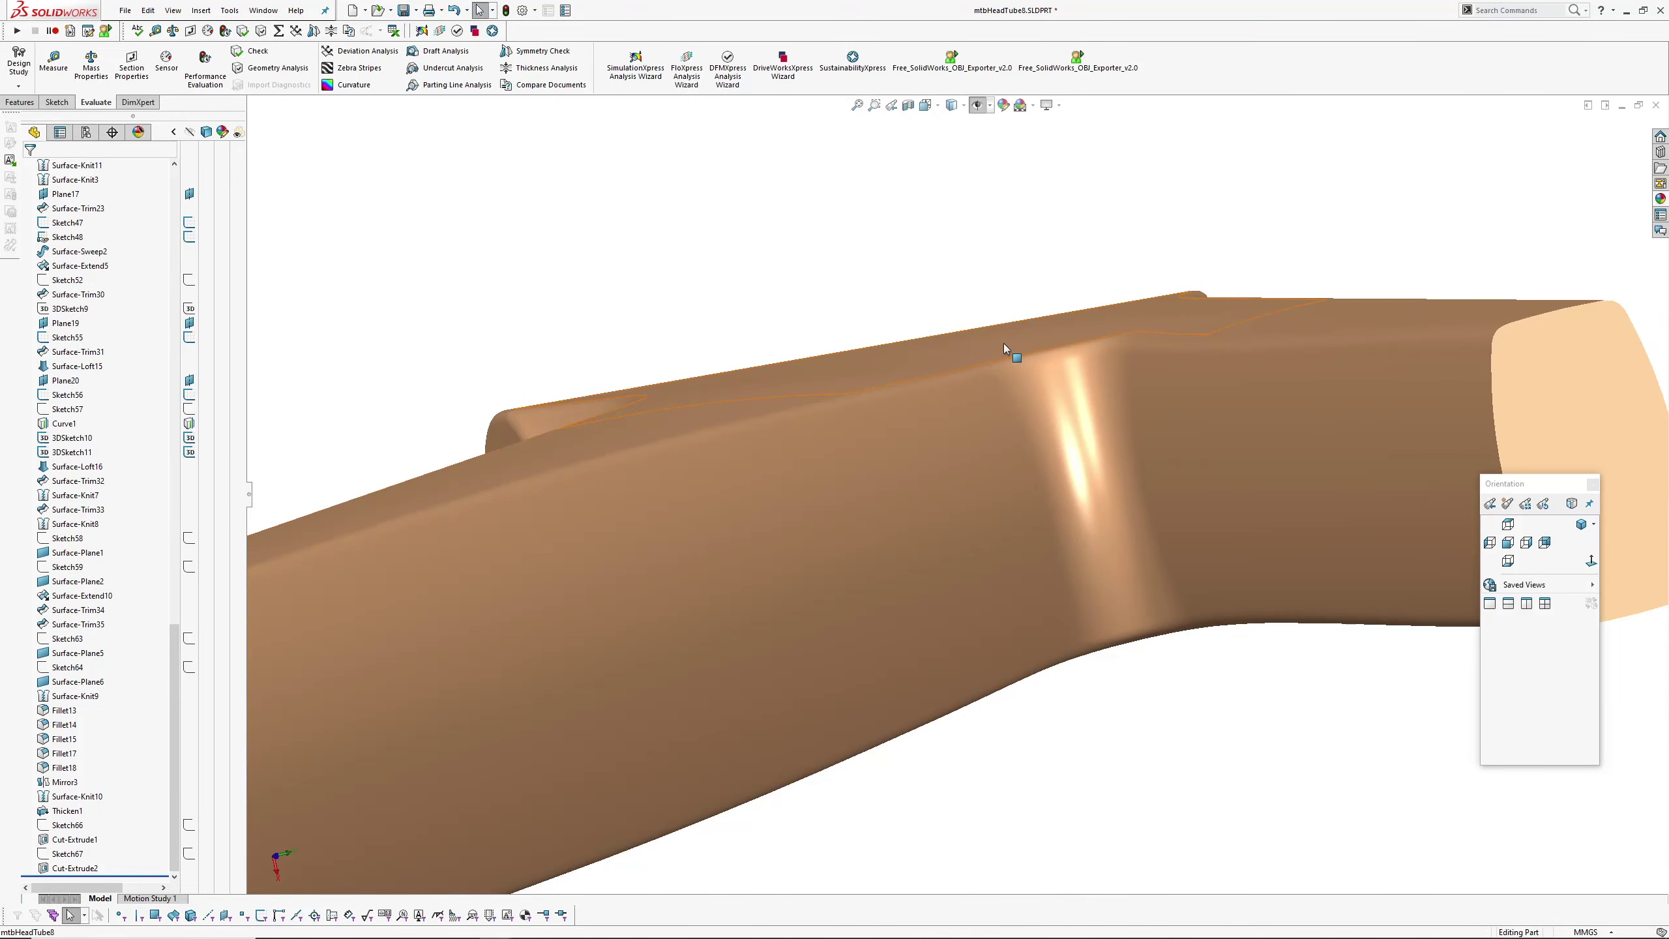
- Show zebra stripes on the finished junction, examine surface continuity between the tubes, and return to the plain shaded view
middle_click_drag(1004, 342, 805, 462)
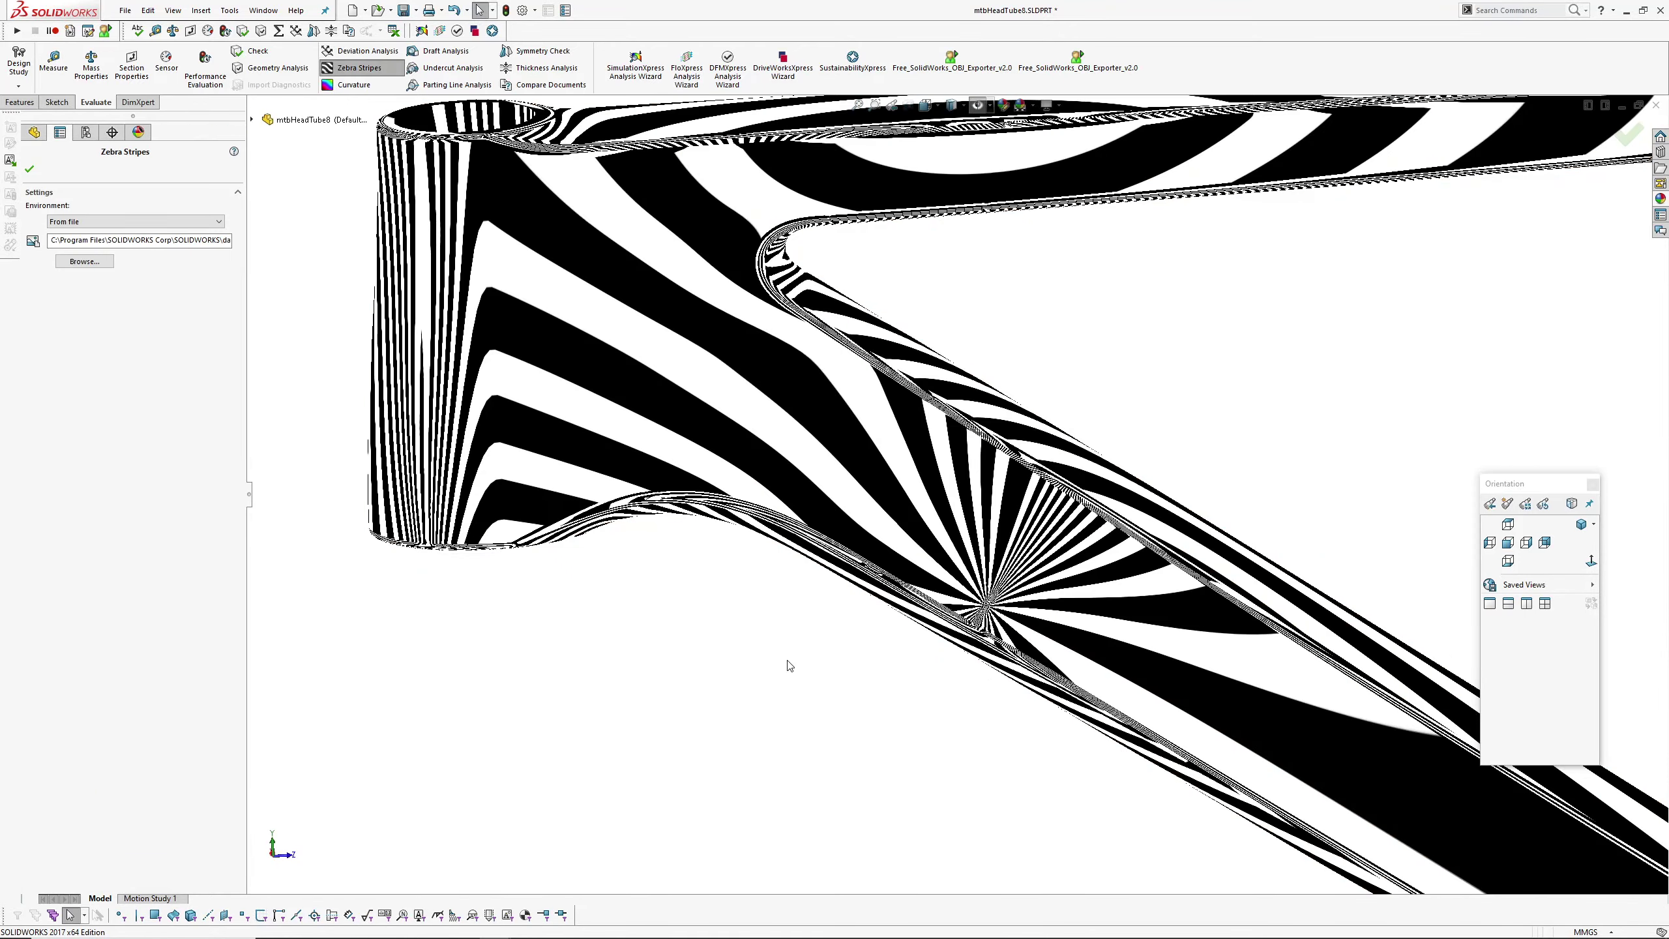
middle_click_drag(789, 668, 805, 607)
right_click(805, 607)
middle_click_drag(707, 575, 748, 847)
left_click(749, 846)
key("z")
middle_click_drag(819, 551, 812, 695, "ctrl")
scroll(816, 572, "down", 2)
scroll(798, 674, "down", 2)
scroll(813, 684, "up", 2)
scroll(745, 421, "down", 4)
middle_click_drag(746, 420, 1028, 492)
scroll(1026, 492, "up", 2)
middle_click_drag(784, 472, 857, 445)
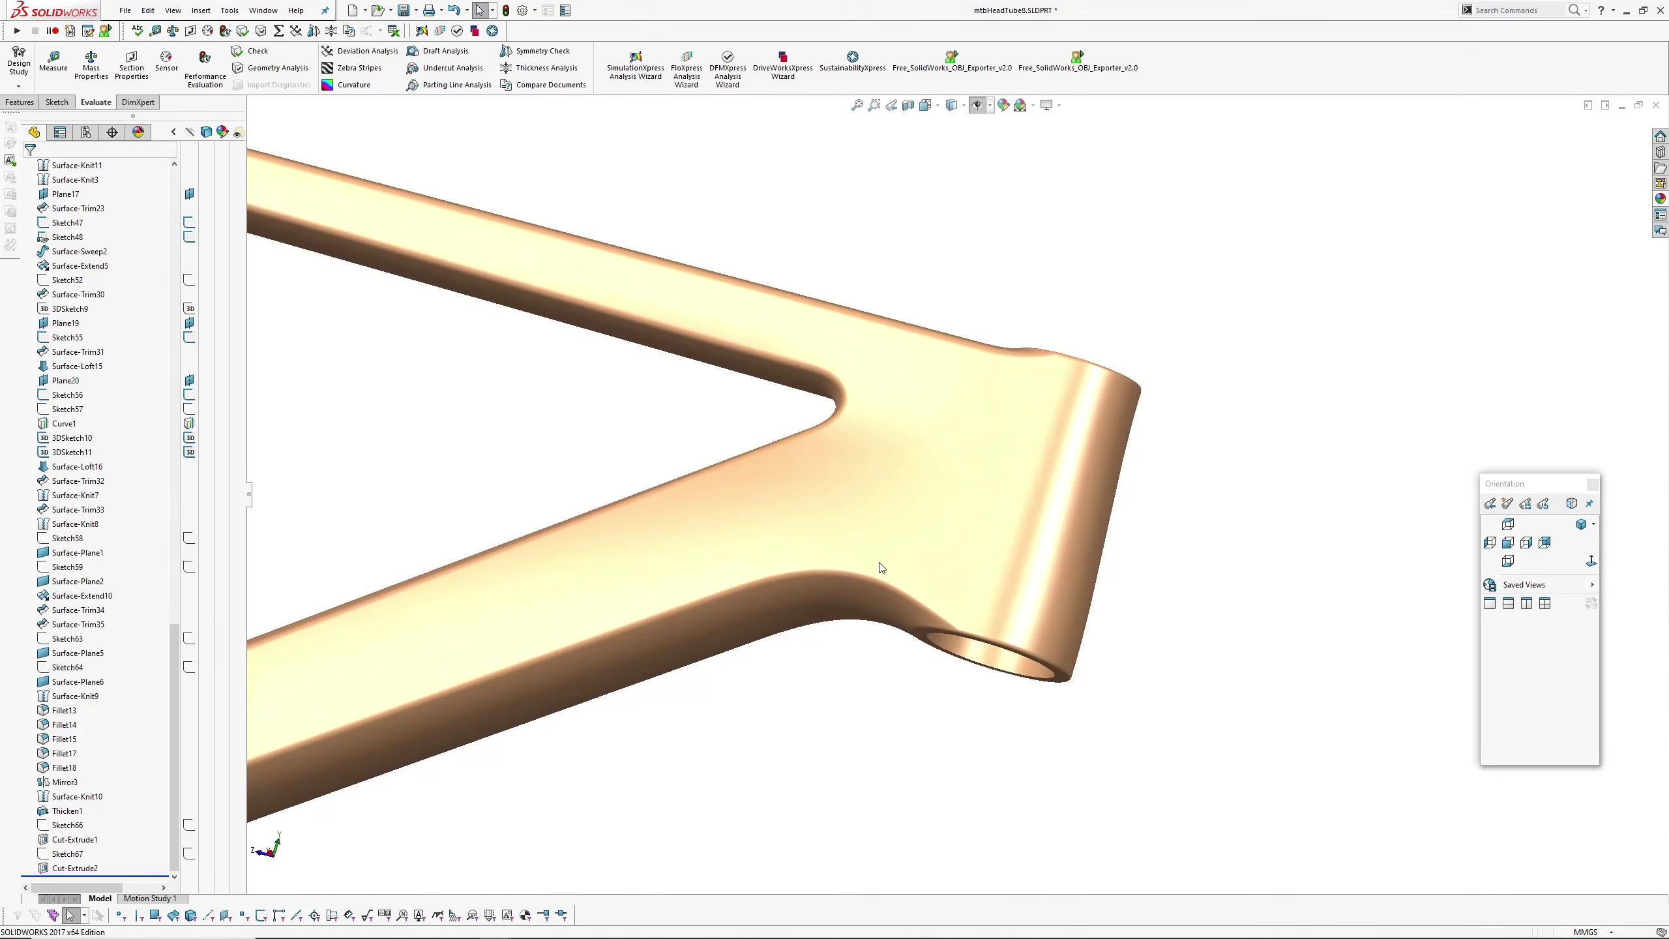
- Highlight the side faces of the head tube, top tube and down tube around the junction surface, and clear the selection
left_click(909, 469)
middle_click_drag(805, 618, 868, 619, "ctrl")
left_click(902, 687)
mouse_move(1002, 651)
middle_mouse_down()
mouse_move(1022, 652)
mouse_move(1020, 692)
mouse_move(999, 679)
middle_mouse_up()
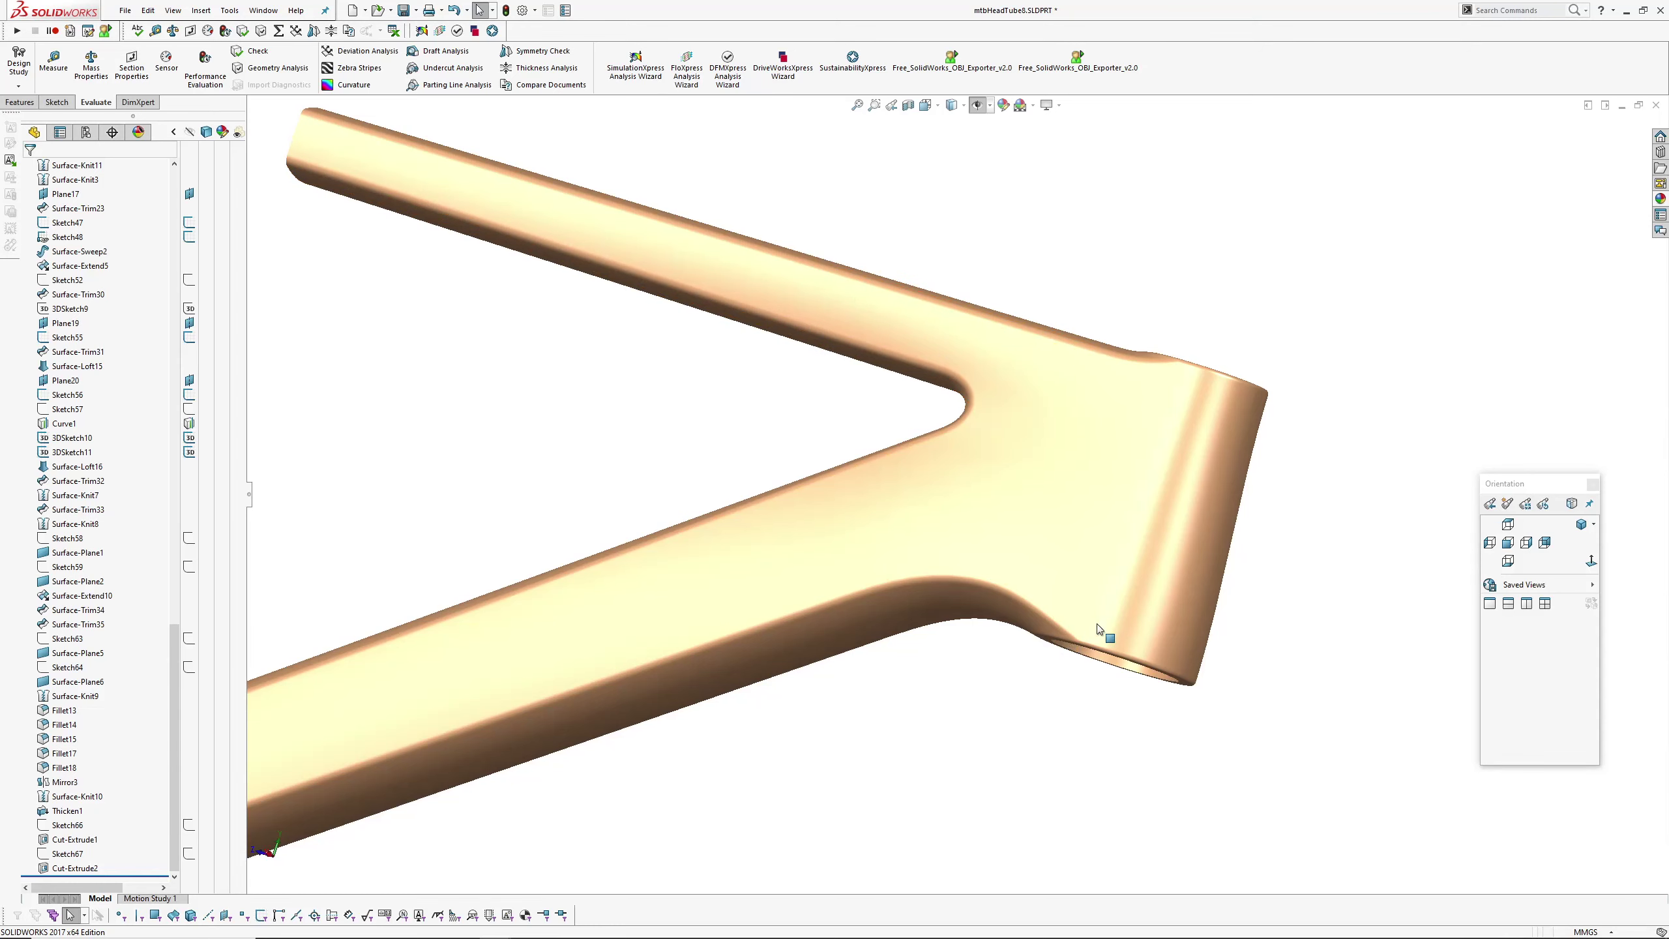
left_click(1171, 481)
left_click(803, 303, "ctrl")
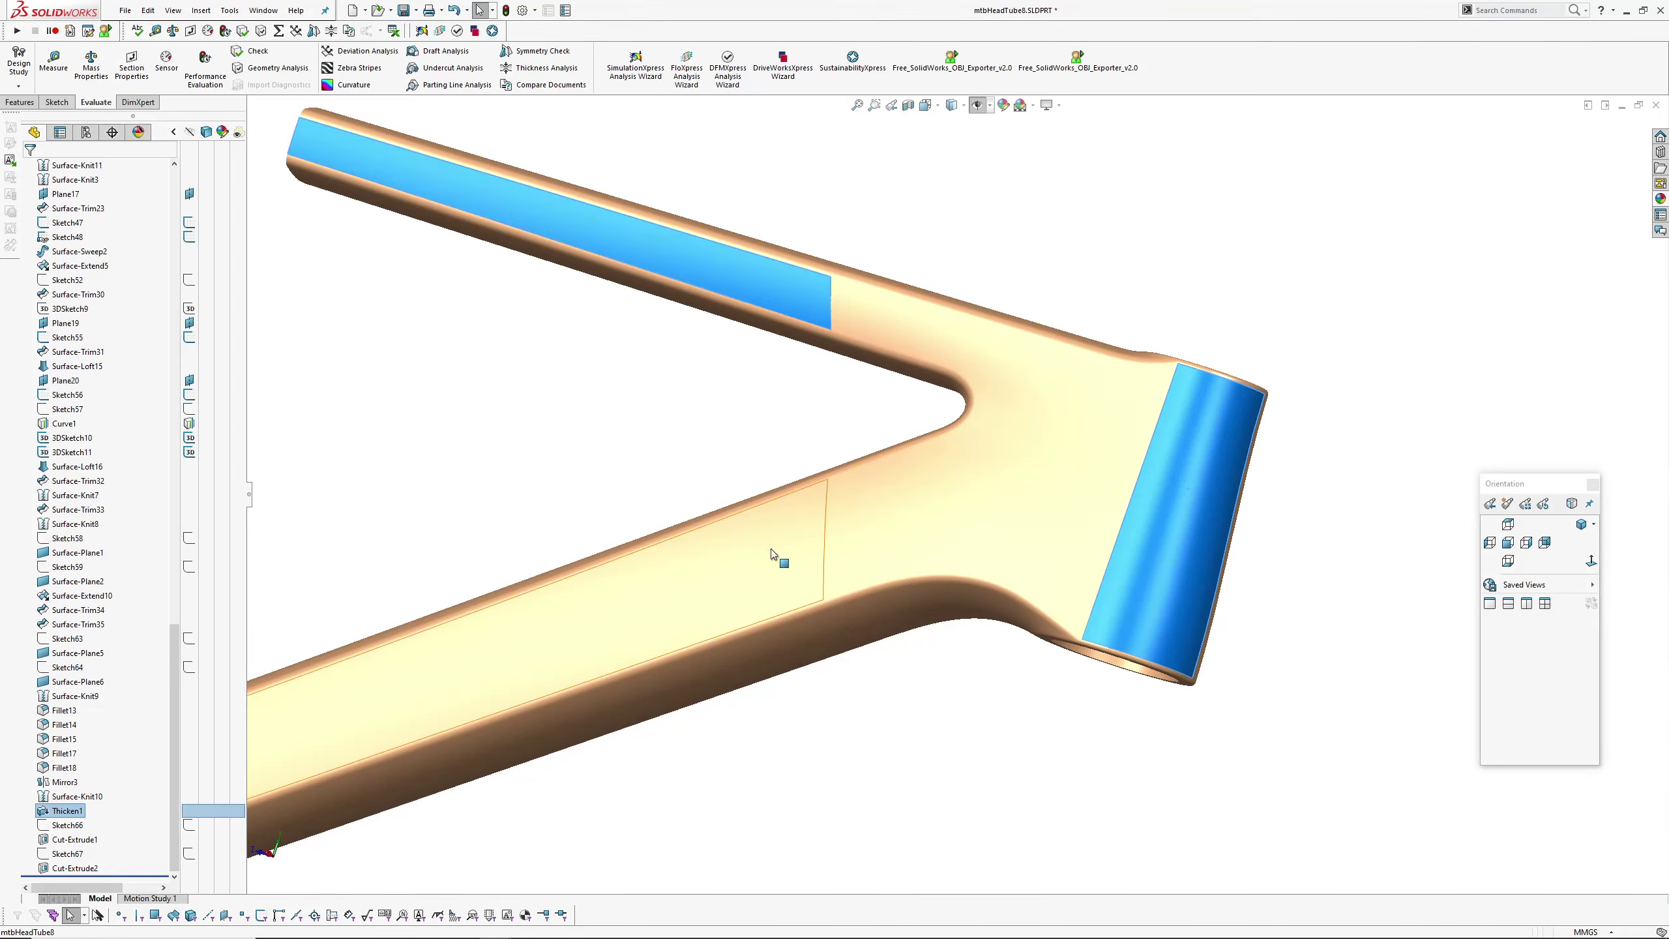
left_click(767, 597, "ctrl")
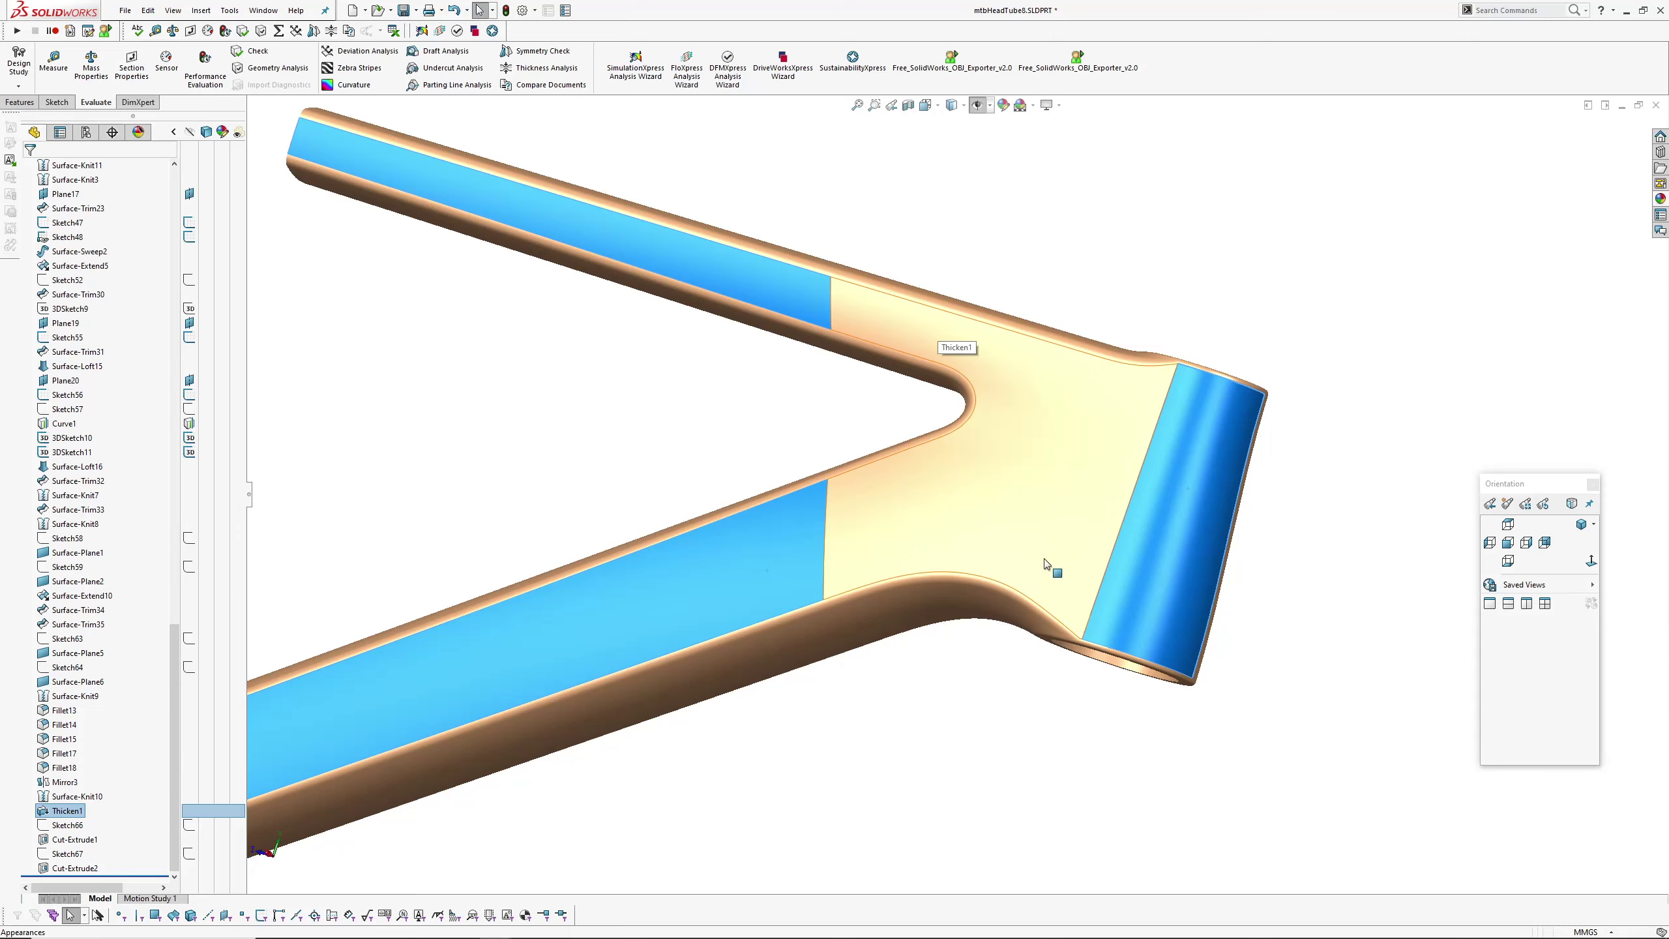
left_click(944, 770)
- Examine the completed head tube junction from several angles, including its open lower end and both tubes
middle_click_drag(939, 730, 1072, 538)
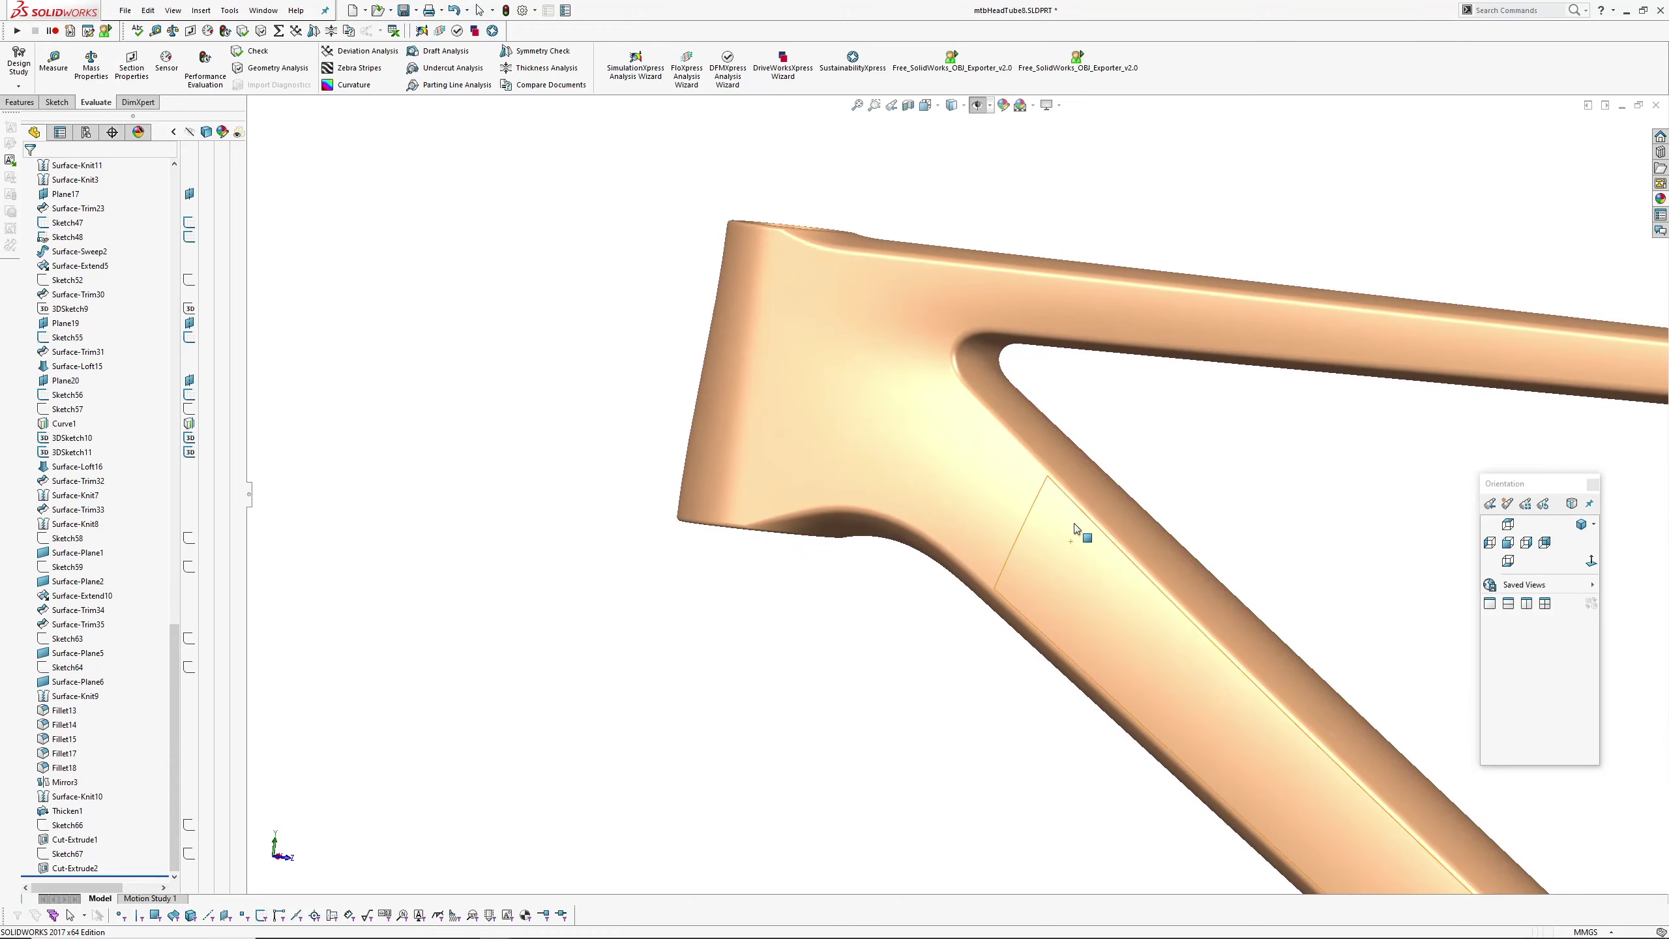
middle_click_drag(936, 662, 826, 627, "ctrl")
scroll(848, 581, "up", 1)
scroll(817, 407, "down", 1)
middle_click_drag(790, 478, 719, 637)
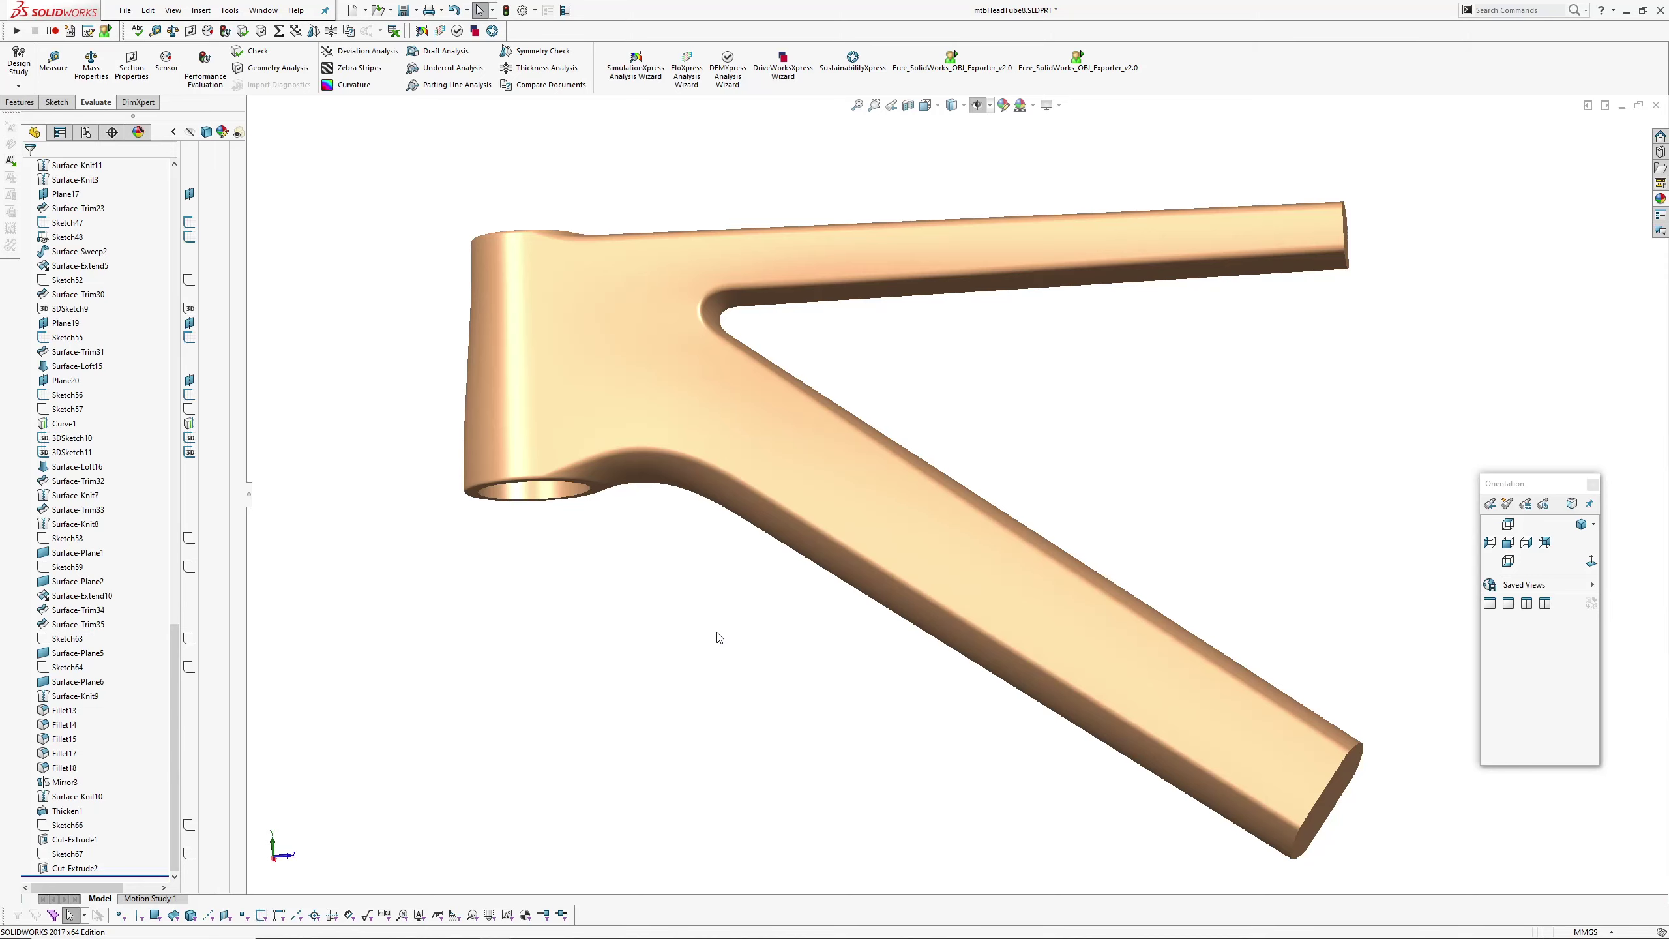
mouse_move(702, 453)
middle_mouse_down()
mouse_move(689, 417)
mouse_move(715, 470)
middle_mouse_up()
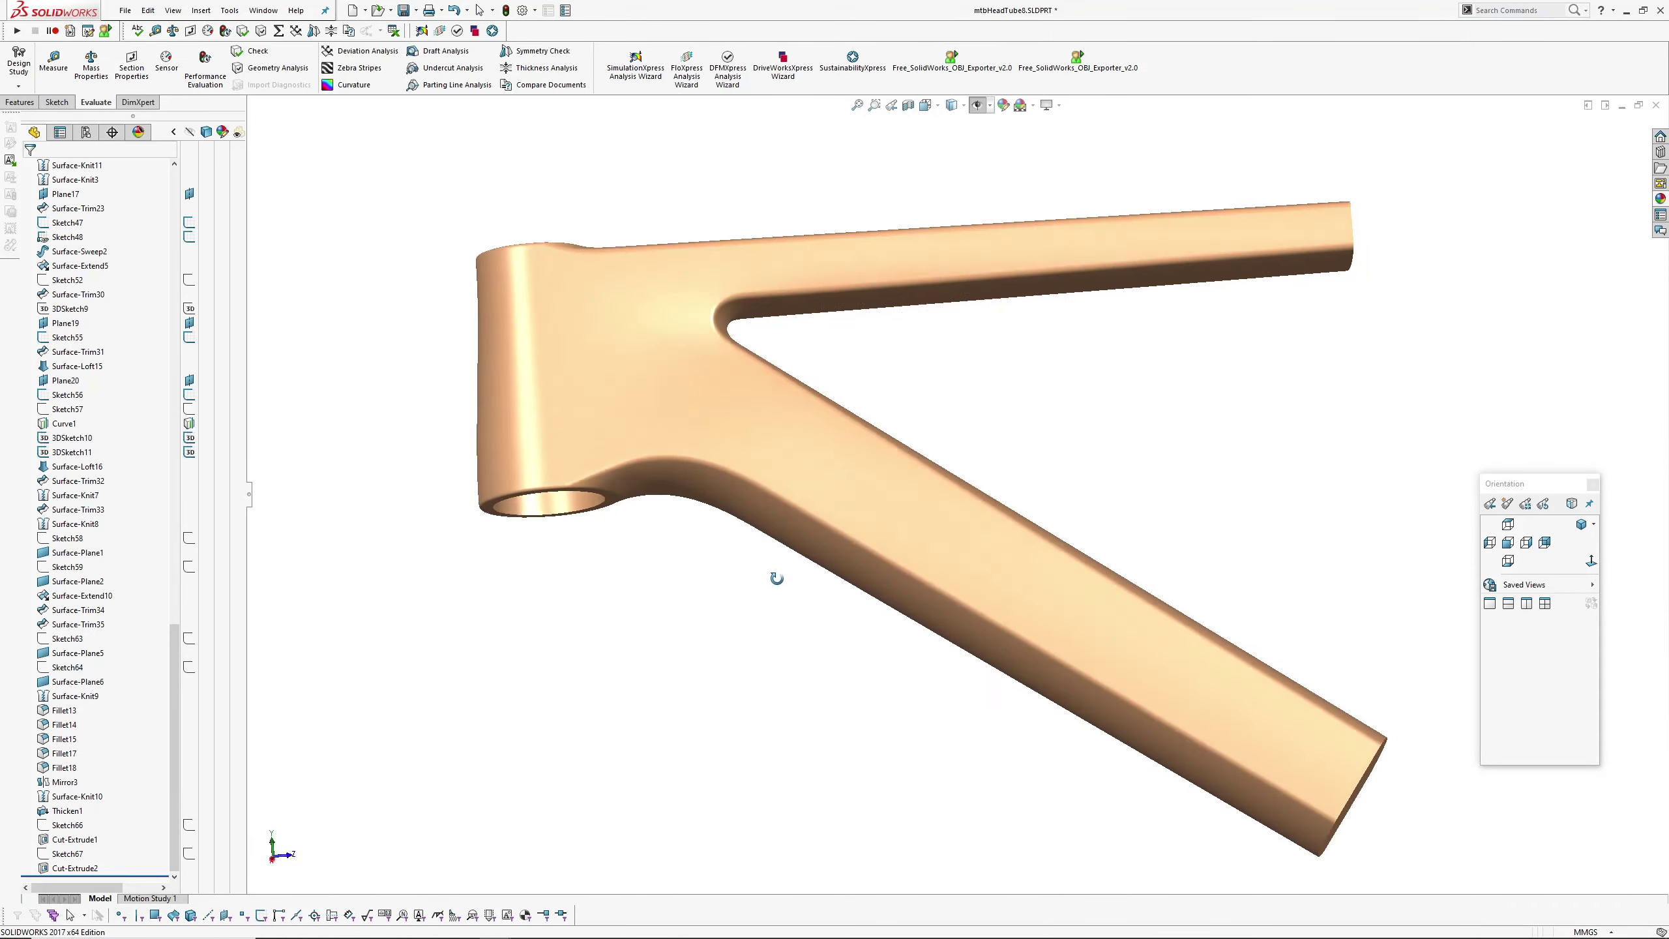